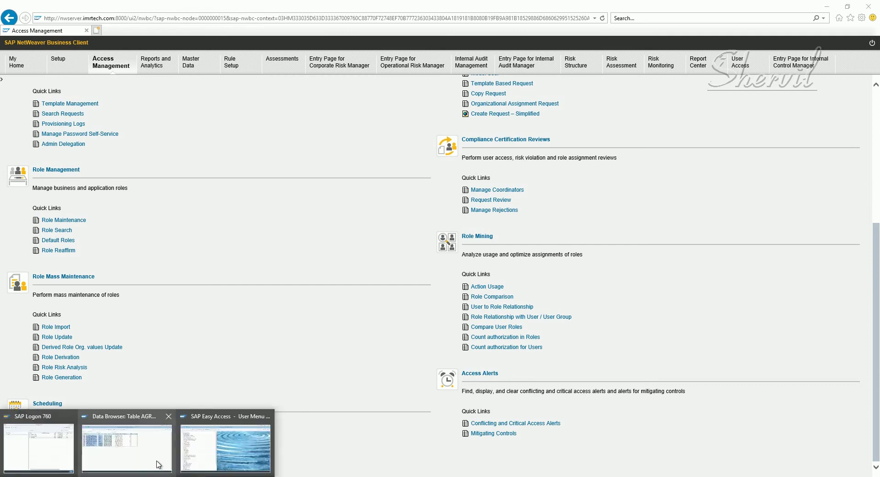
Switch to the SAP GUI Data Browser window and examine the role-to-user assignments in table AGR_USERS
left_click(156, 460)
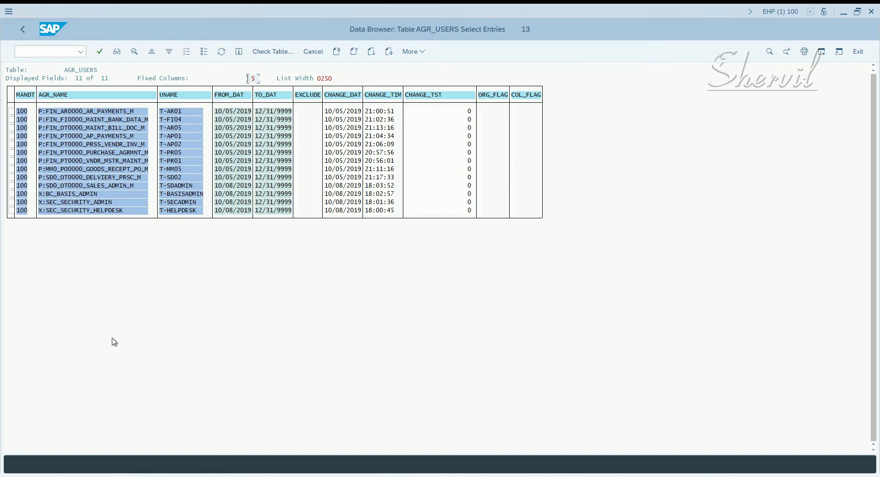
mouse_move(133, 471)
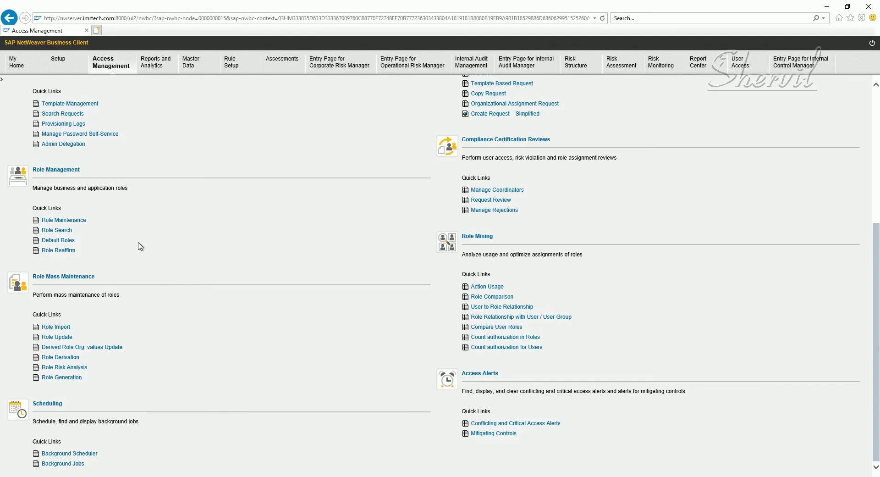
Open Role Search from the Access Management page, search for roles with the name SAP*, and close the search window
left_click(55, 326)
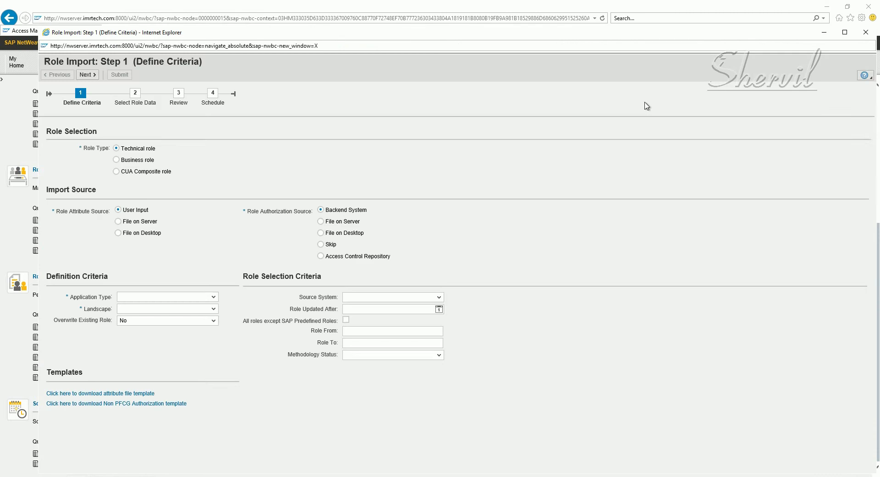
left_click(866, 32)
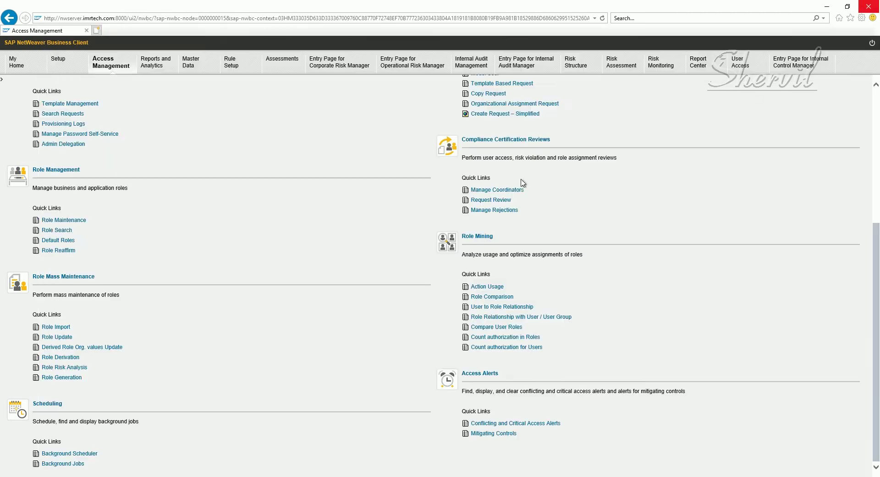
left_click(57, 230)
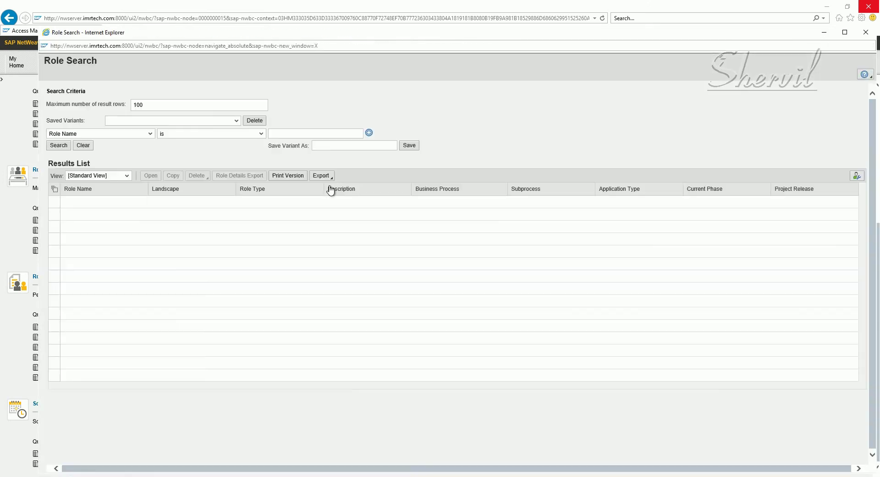
left_click(284, 130)
left_click(53, 148)
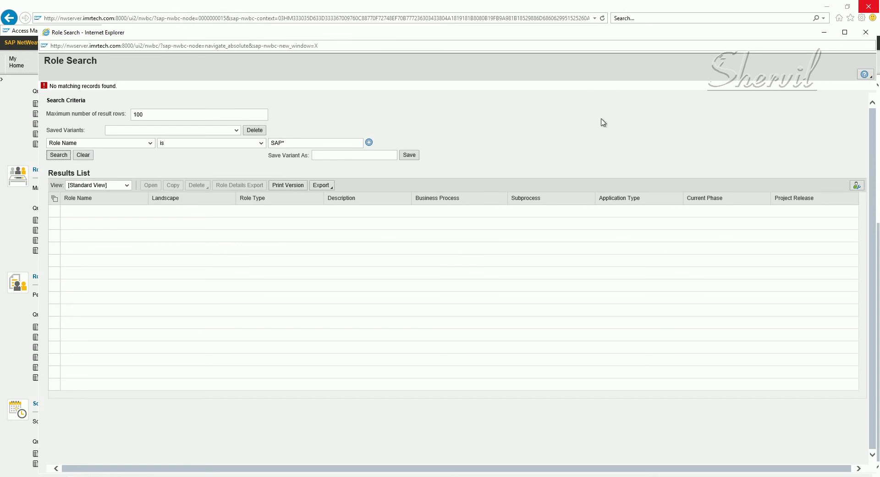
left_click(865, 32)
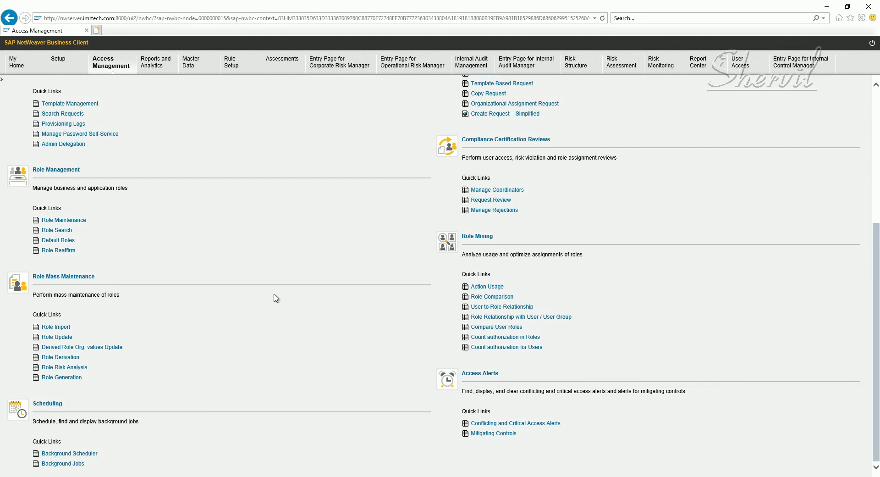
Open Role Import for technical roles with Backend System as the role authorization source
left_click(55, 328)
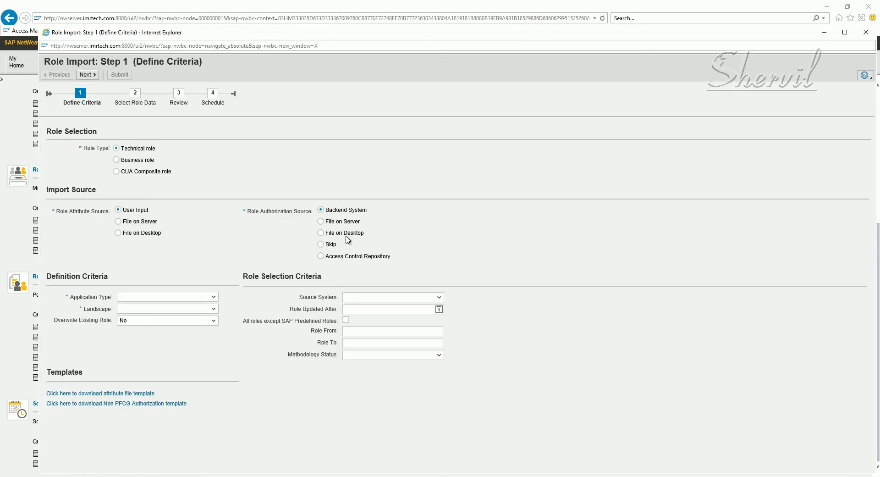
left_click(346, 210)
Try File on Server and File on Desktop for the role attribute and authorization sources, and restore User Input and Backend System
left_click(345, 221)
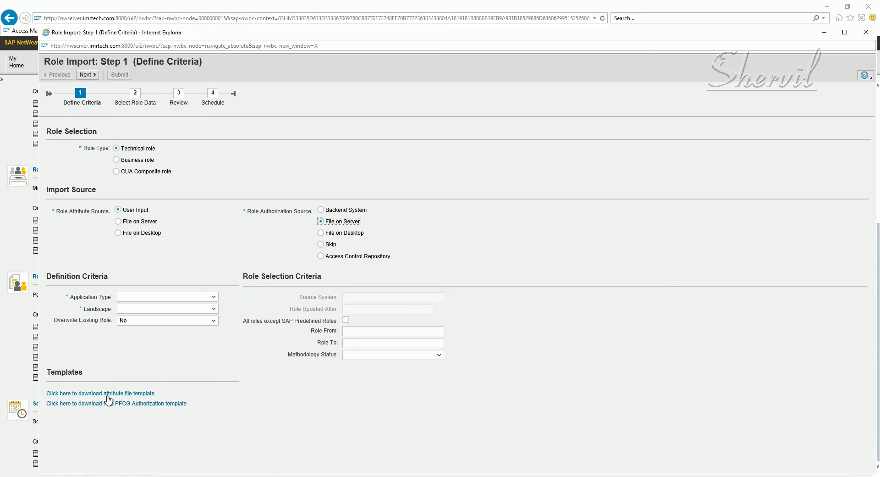
left_click(333, 235)
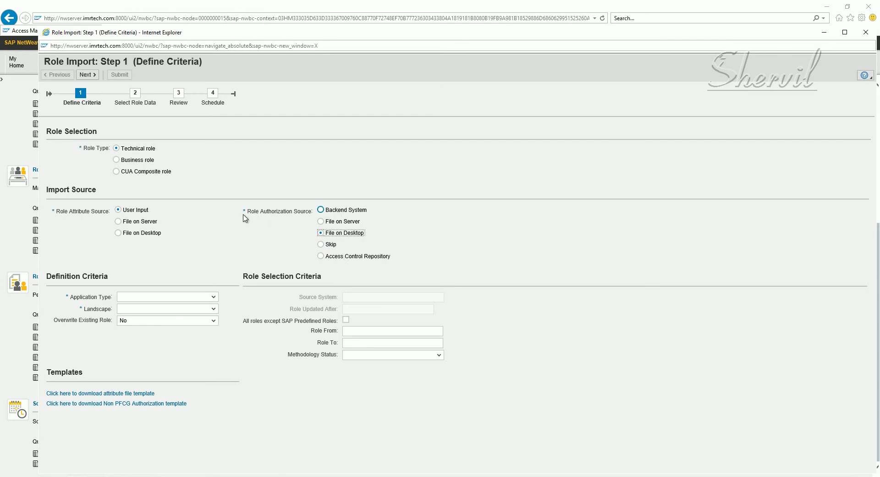
left_click(134, 222)
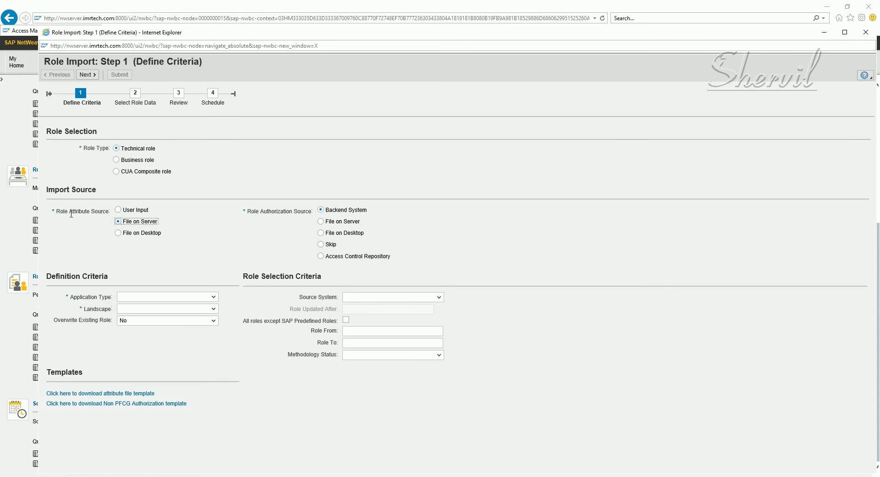
left_click(320, 221)
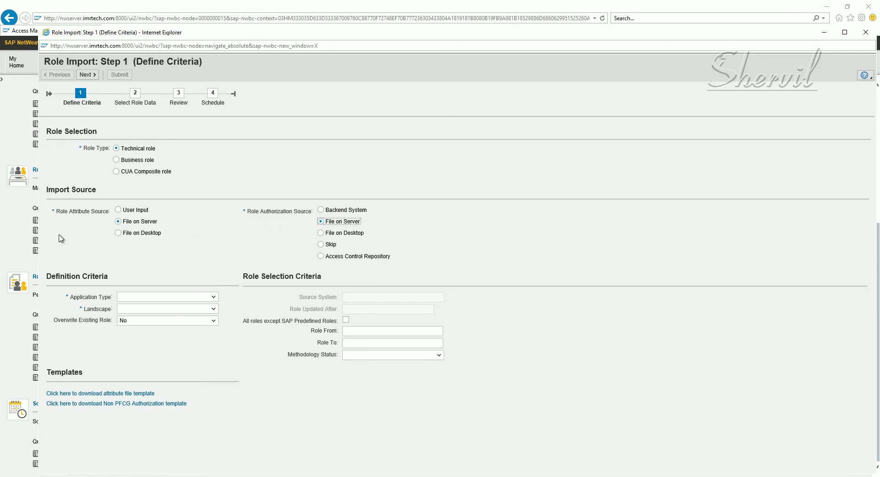
left_click(139, 235)
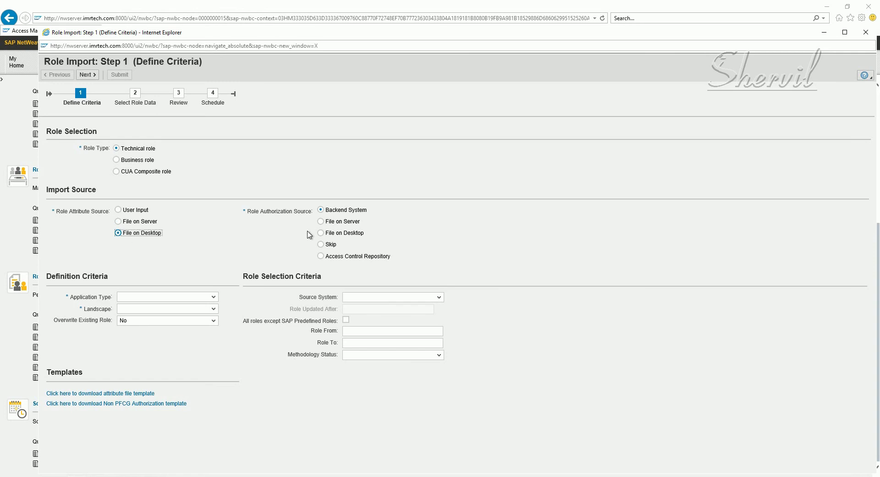
left_click(342, 233)
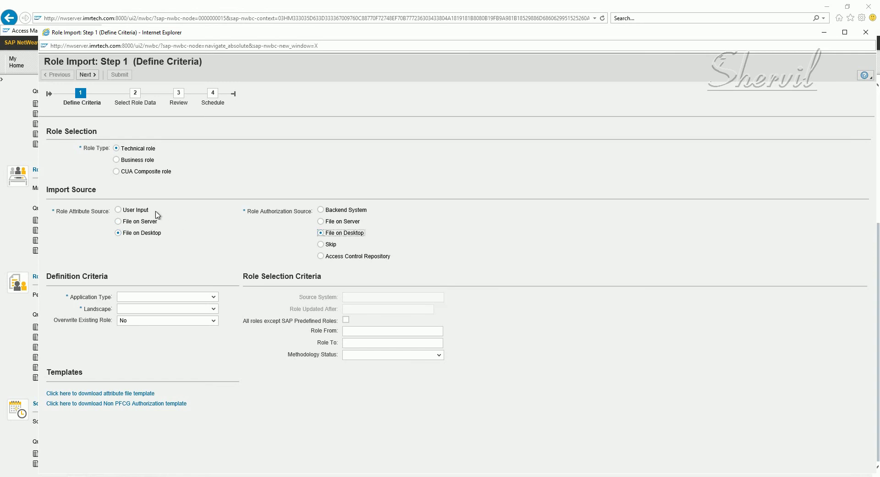
left_click(137, 211)
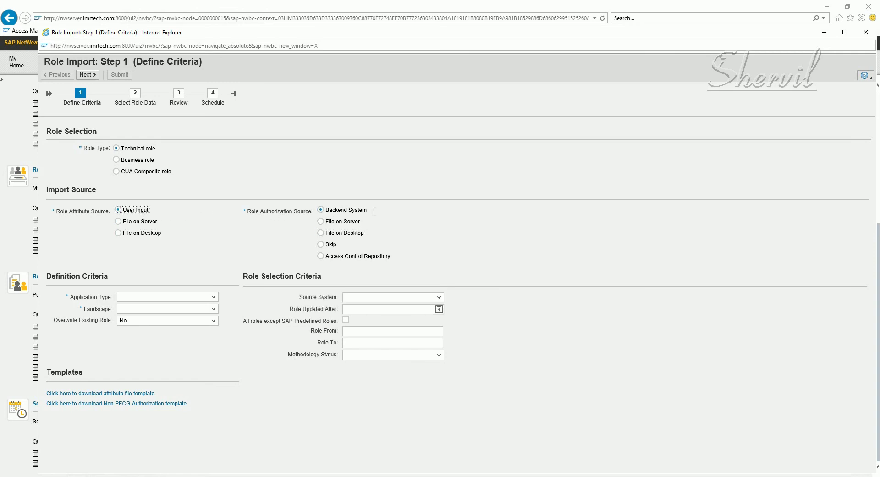
left_click(347, 210)
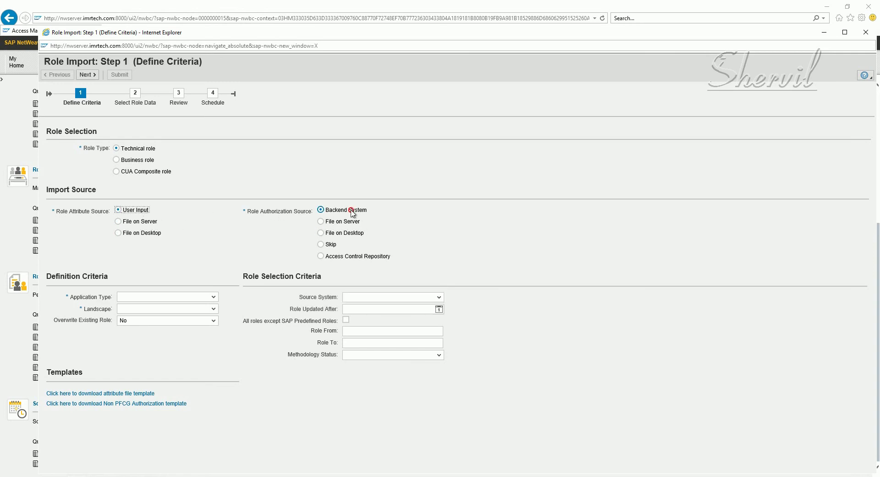
Set the definition criteria to application type SAP and landscape SAP R3
left_click(213, 320)
left_click(214, 297)
left_click_drag(244, 320, 286, 325)
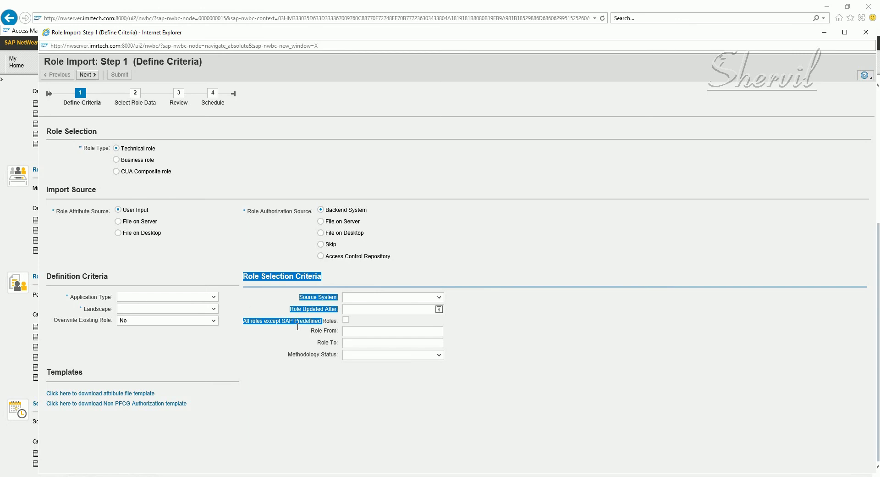
left_click(247, 326)
left_click(213, 297)
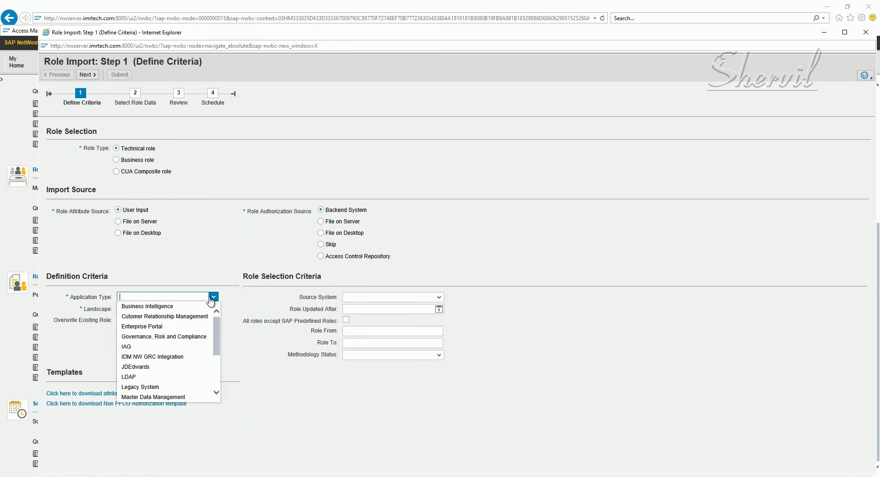
scroll(174, 364, "down", 2)
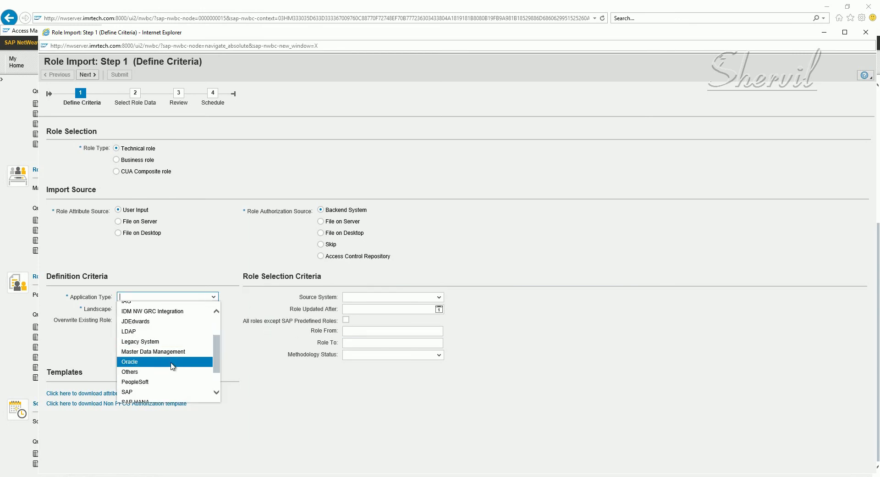
left_click(153, 392)
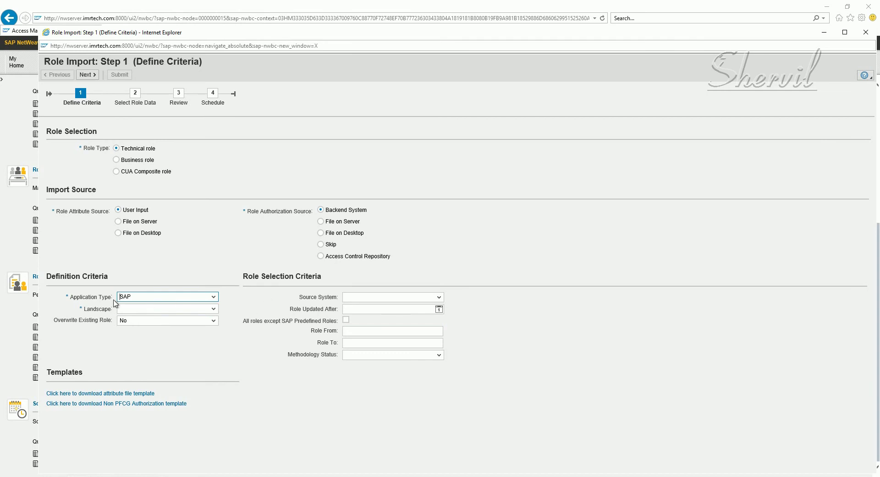
left_click(213, 309)
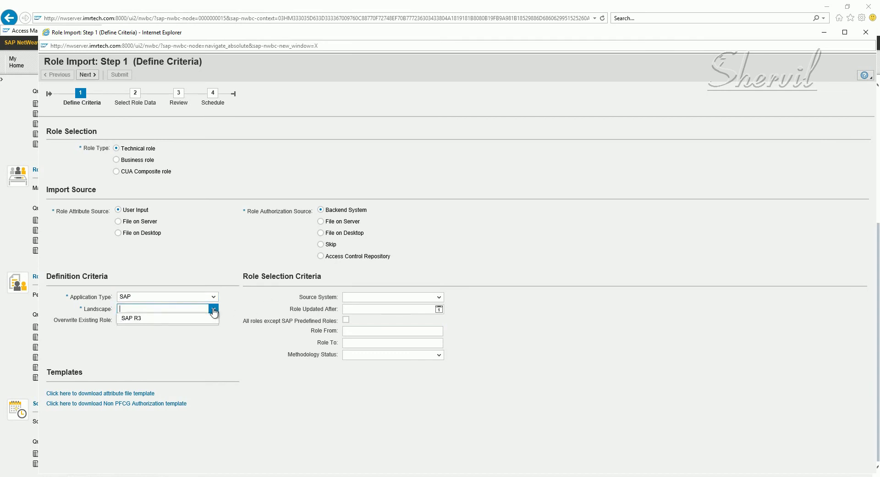
left_click(185, 317)
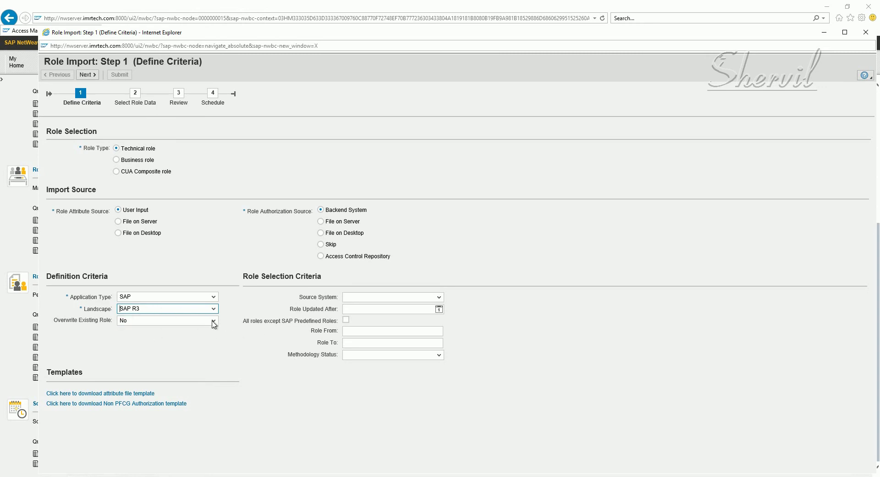
Set the Overwrite Existing Role option to Yes in the definition criteria
left_click_drag(67, 322, 109, 322)
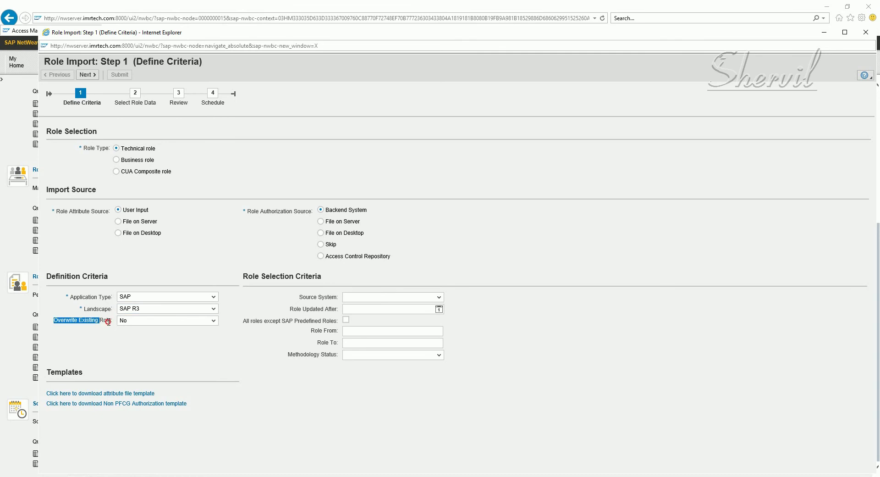
left_click(135, 323)
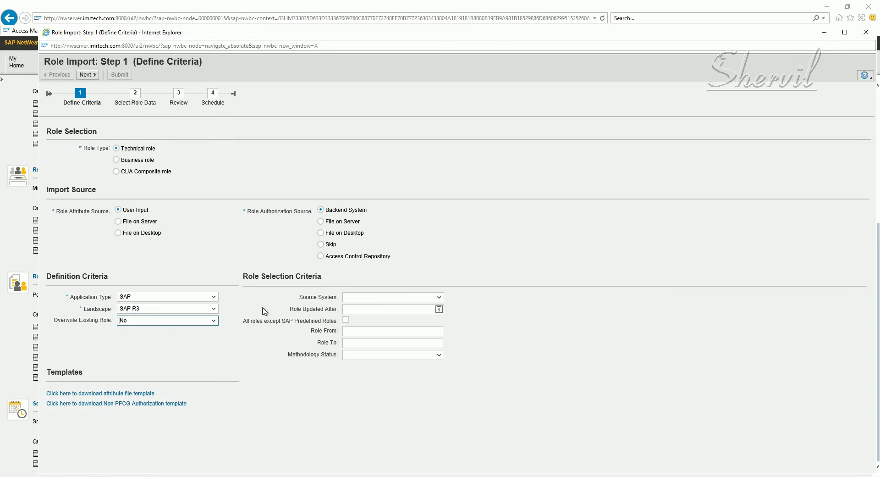
left_click(353, 309)
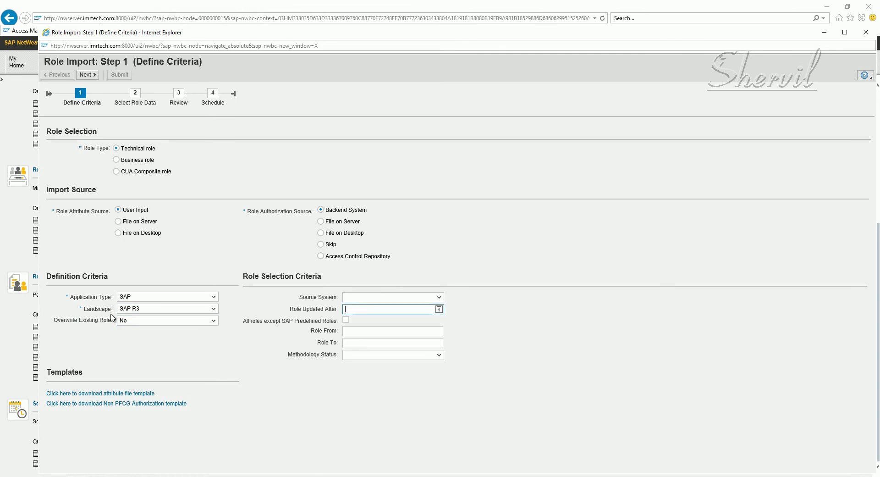
left_click(487, 252)
left_click_drag(58, 323, 116, 323)
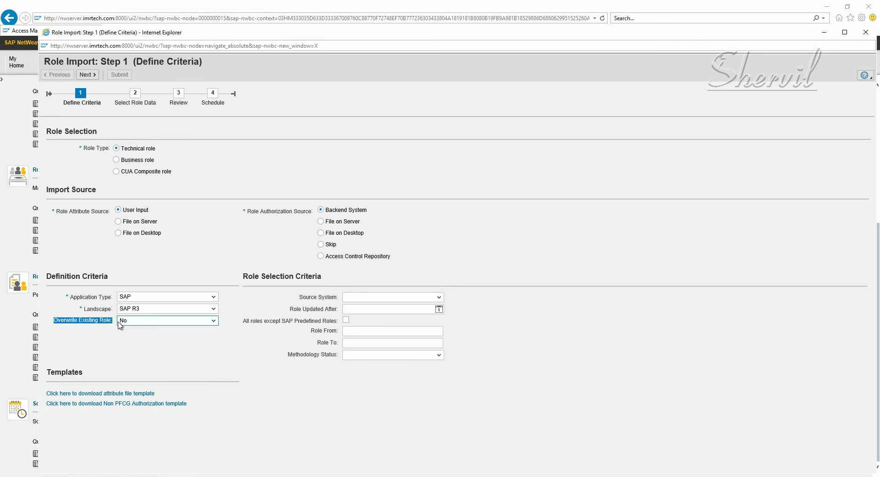
left_click(163, 325)
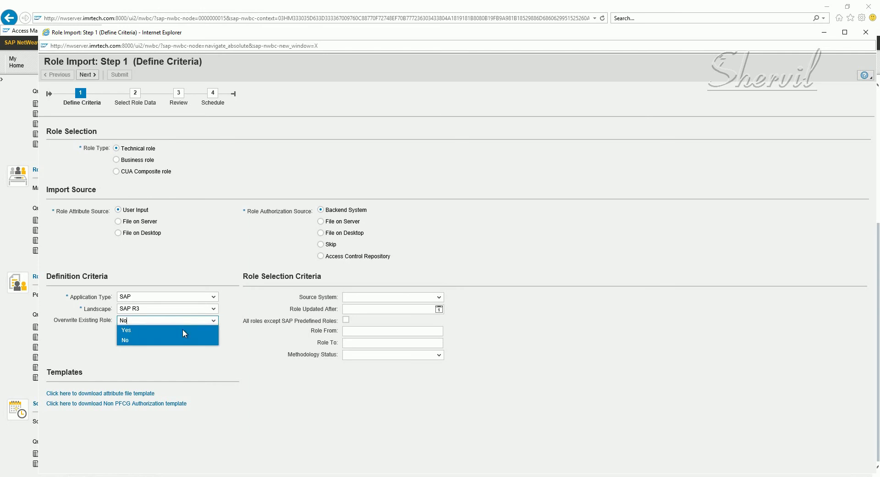
left_click(187, 332)
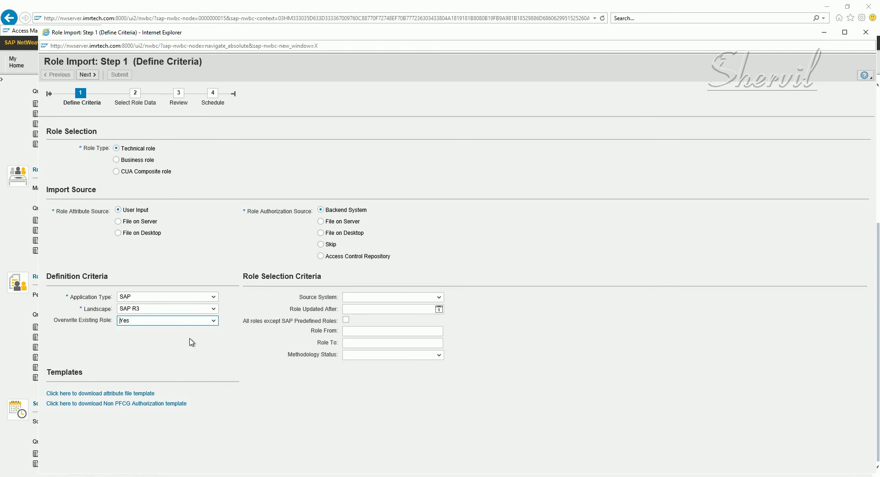
Choose RFC connection to ECC EHP8 Client 100 as the source system in the role selection criteria
left_click(437, 297)
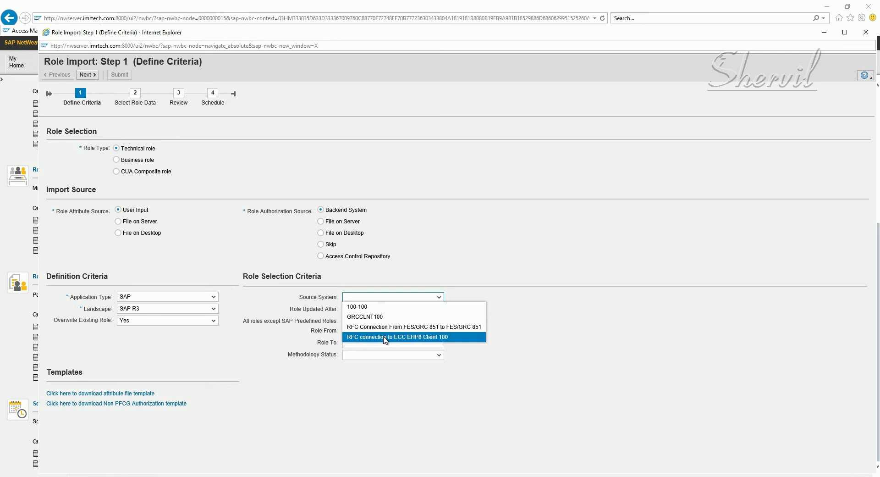
left_click(385, 338)
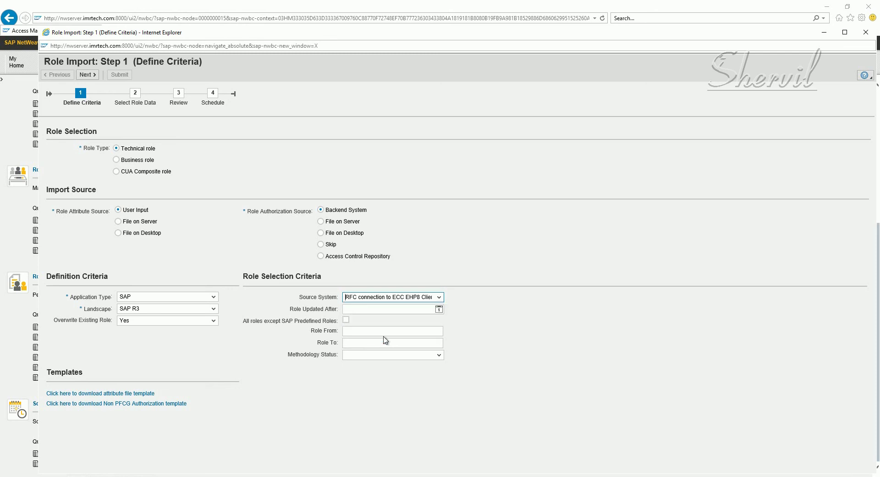
left_click(365, 310)
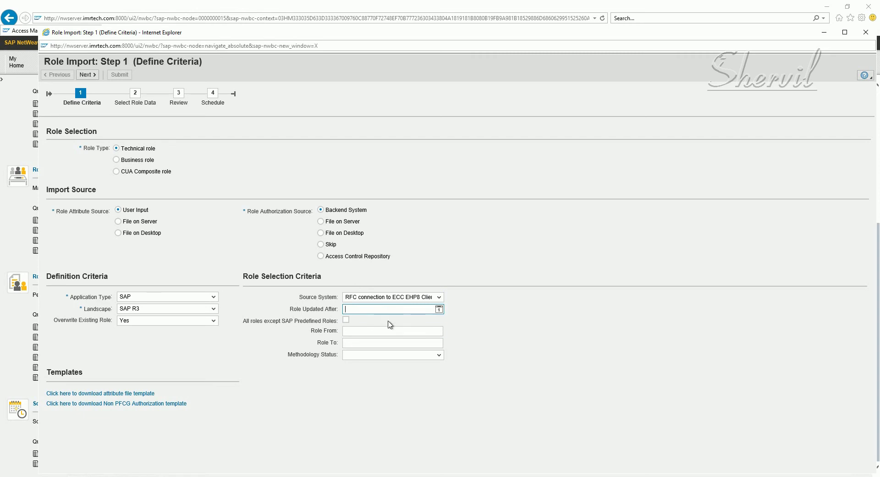
left_click(261, 326)
left_click(336, 322)
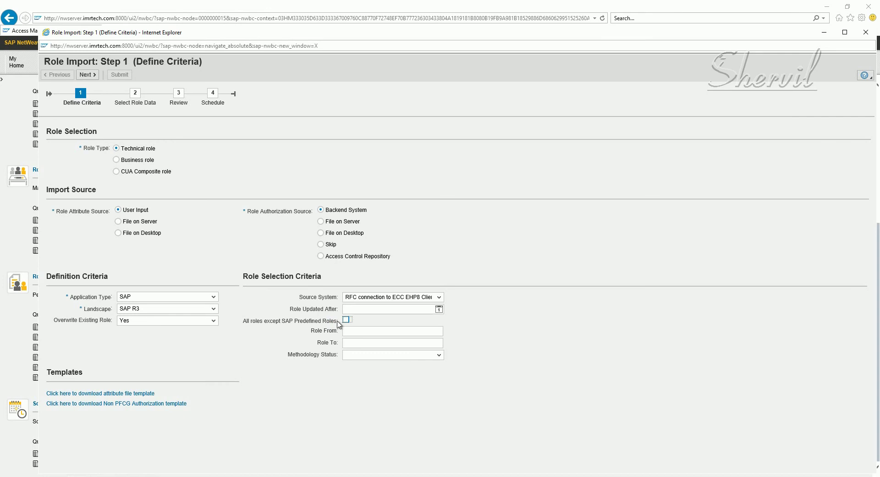
left_click_drag(328, 322, 239, 323)
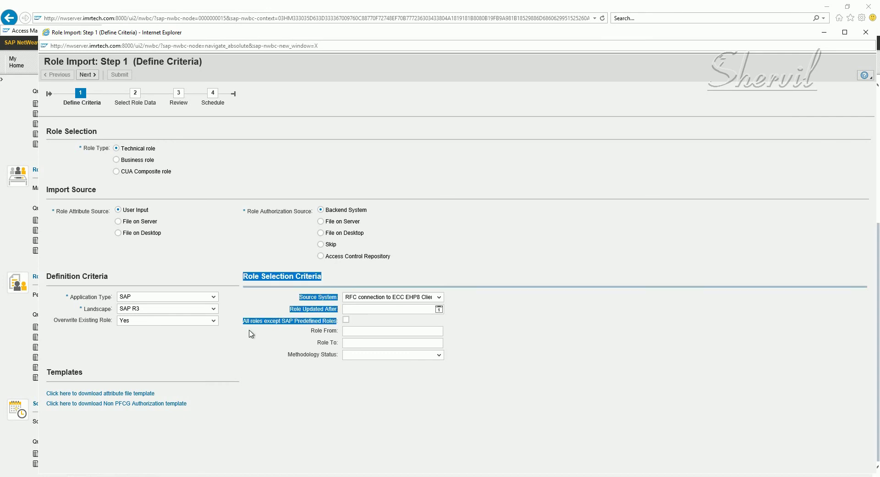
left_click(252, 334)
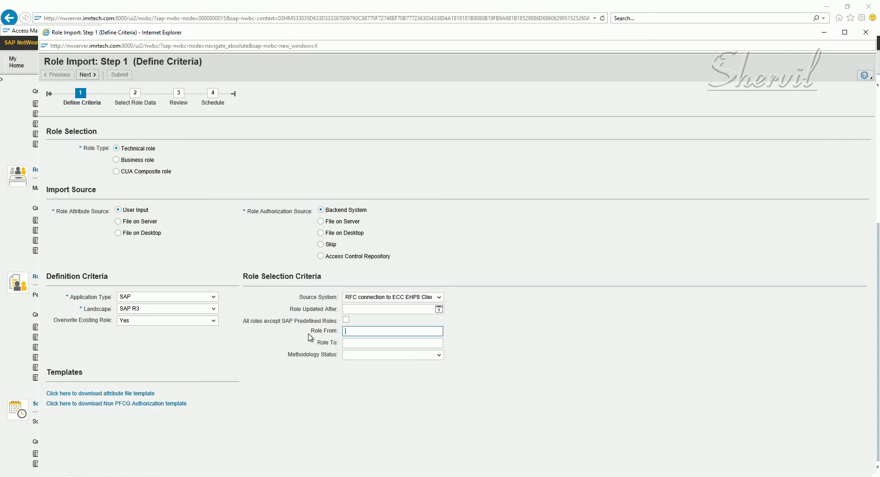
left_click(345, 322)
left_click(374, 319)
Define the role name range for the import, from A to Z
left_click(355, 333)
left_click(360, 344)
type("Z")
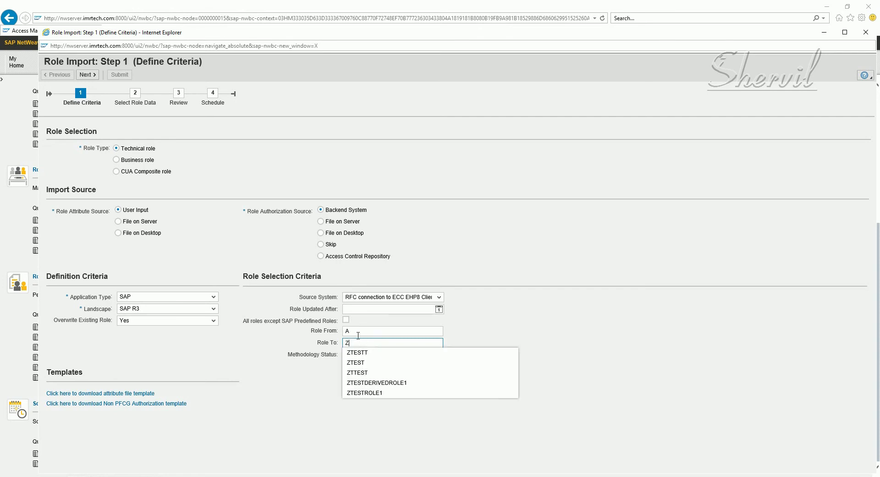
Clear the Role From and Role To values in the role selection criteria
key("shift+Tab")
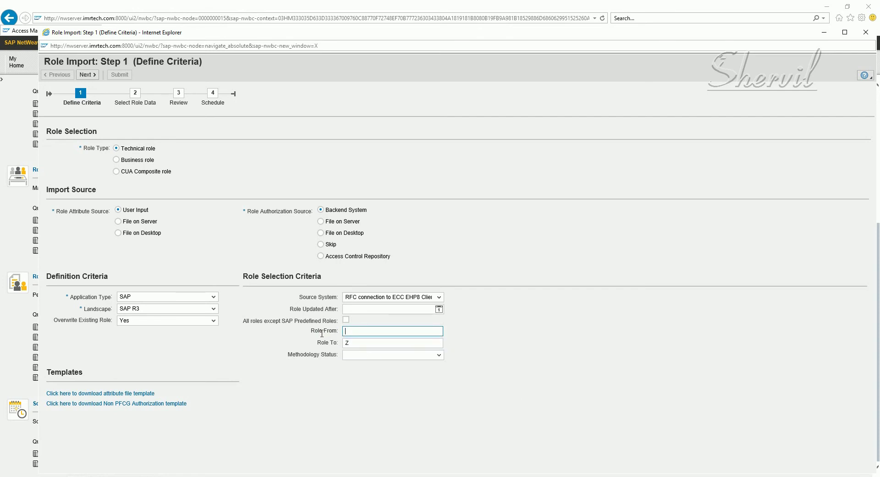
key("Tab")
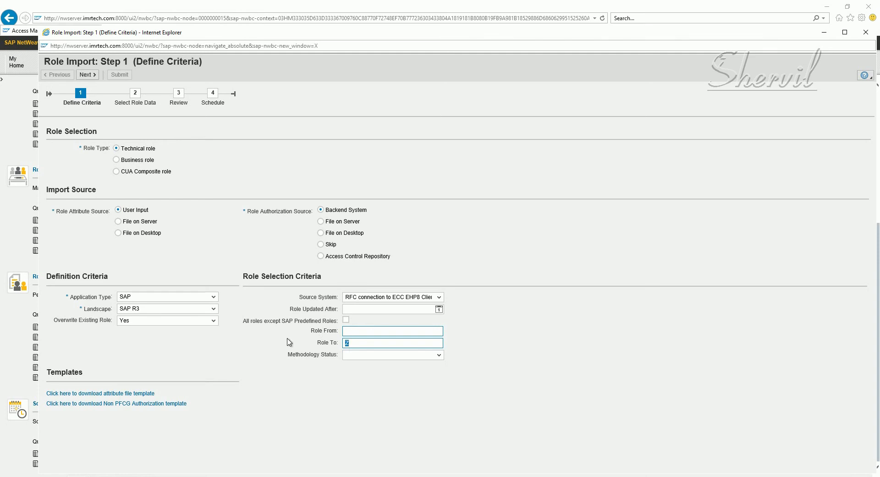
key("BackSpace")
key("alt+Tab")
key("alt+Tab")
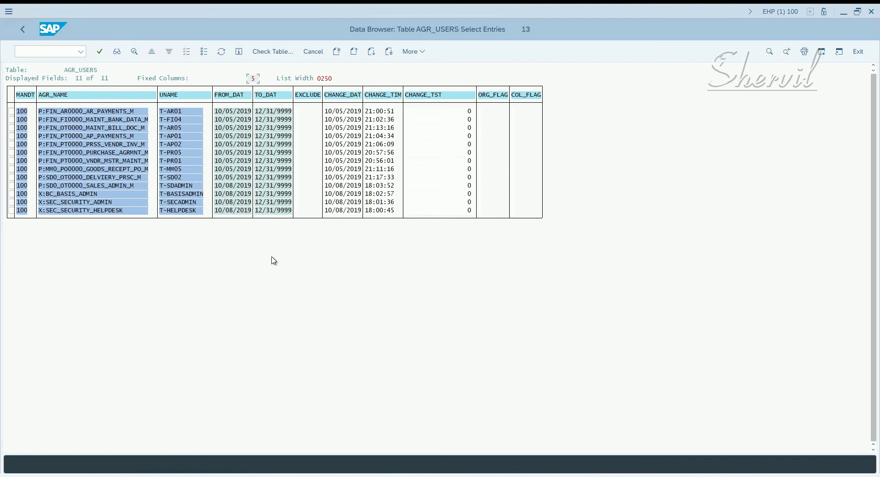
key("alt+Tab")
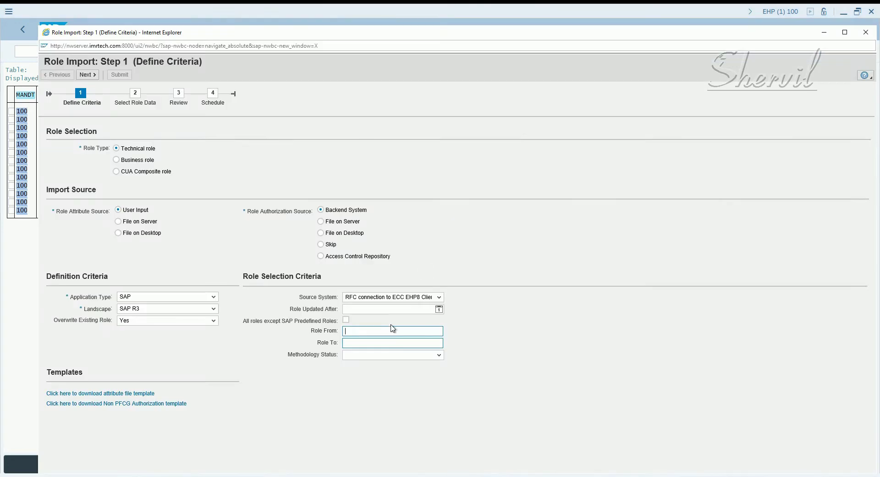
left_click(397, 343)
left_click(395, 342)
key("shift+Tab")
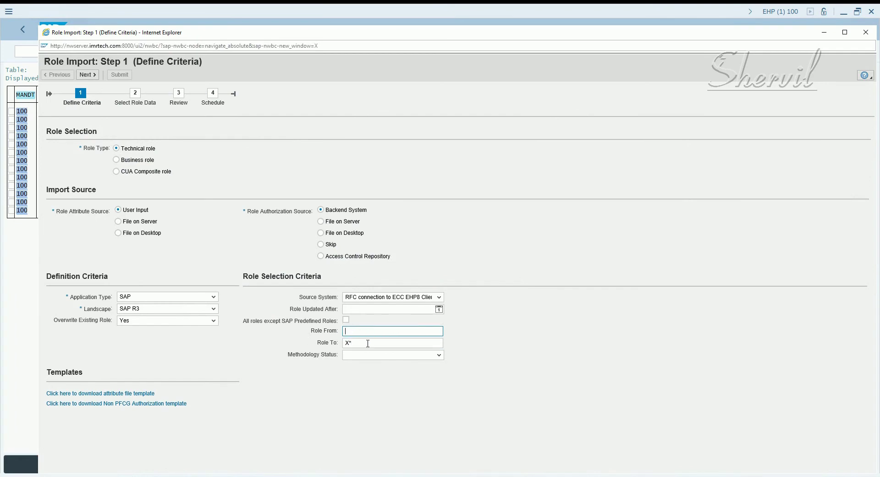
key("Tab")
key("Delete")
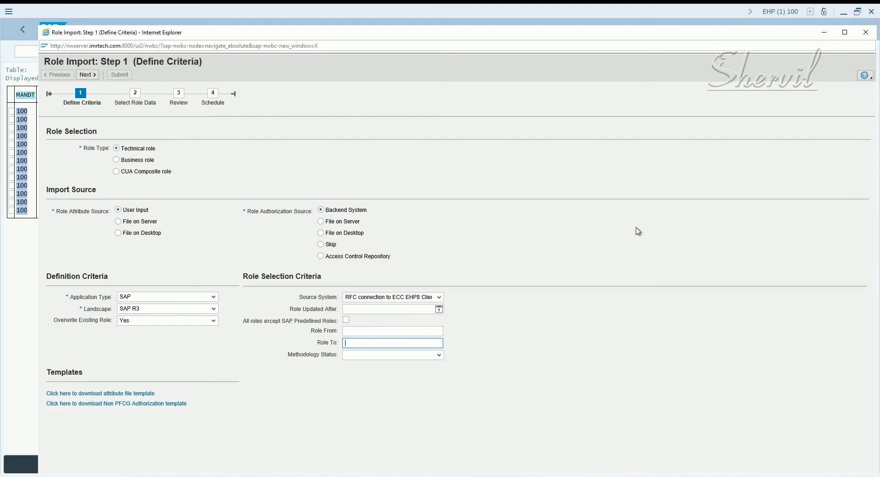
left_click(431, 330)
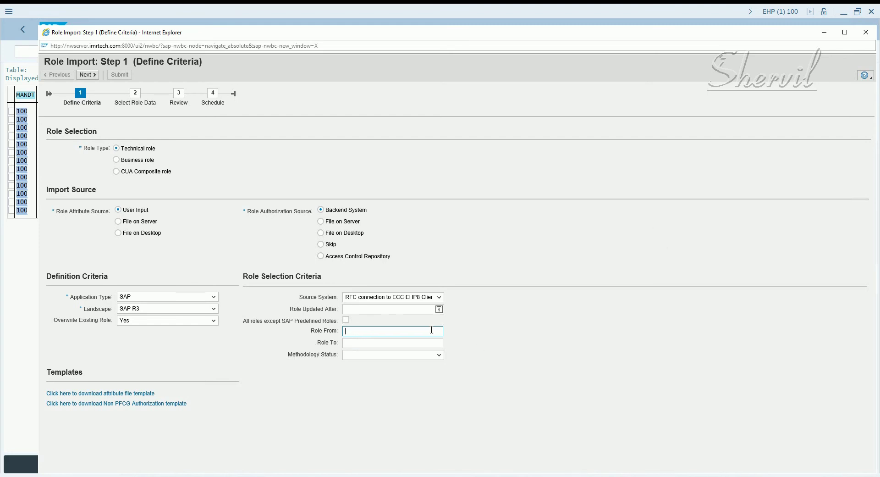
type("*")
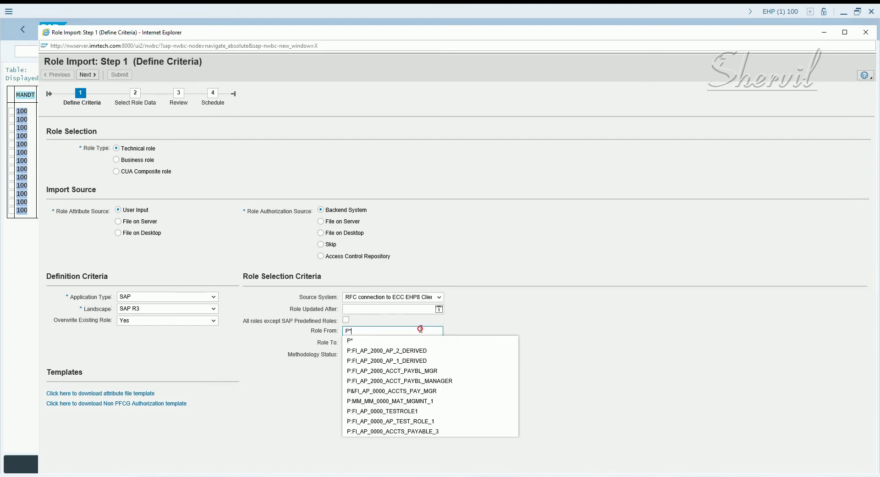
left_click(208, 361)
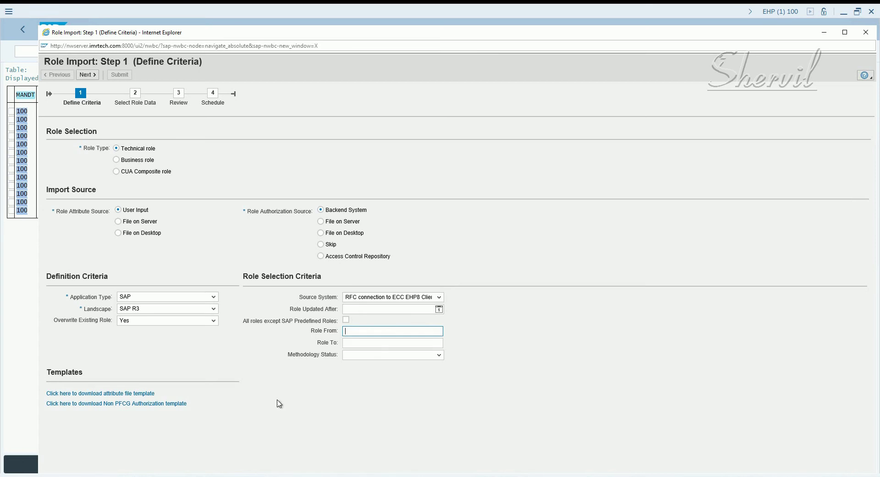
Copy the role name P:FIN_AR0000_AR_PAYMENTS_M from the AGR_USERS table in SAP GUI into the Role From criterion of the import wizard
key("alt+Tab")
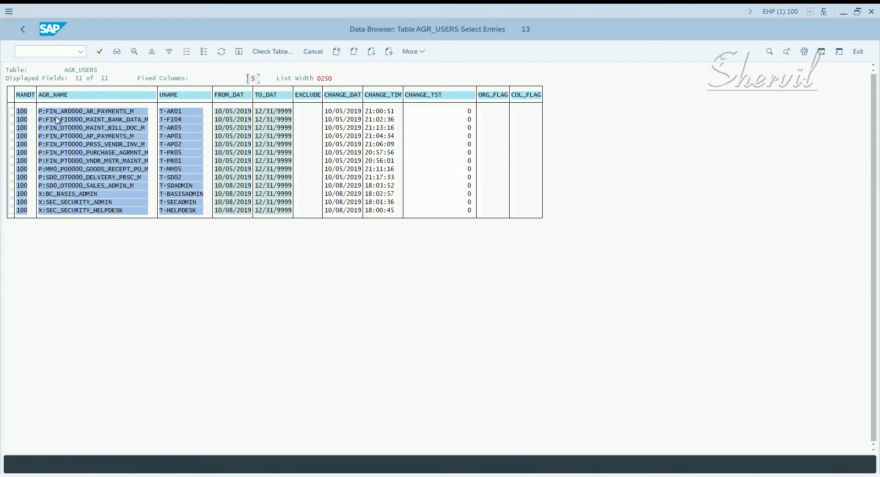
left_click(43, 113)
left_click_drag(38, 112, 137, 115)
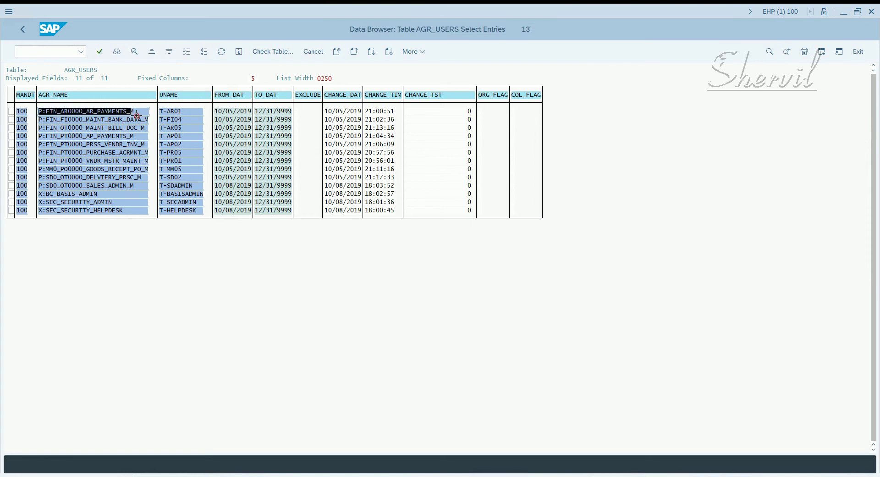
key("ctrl+c")
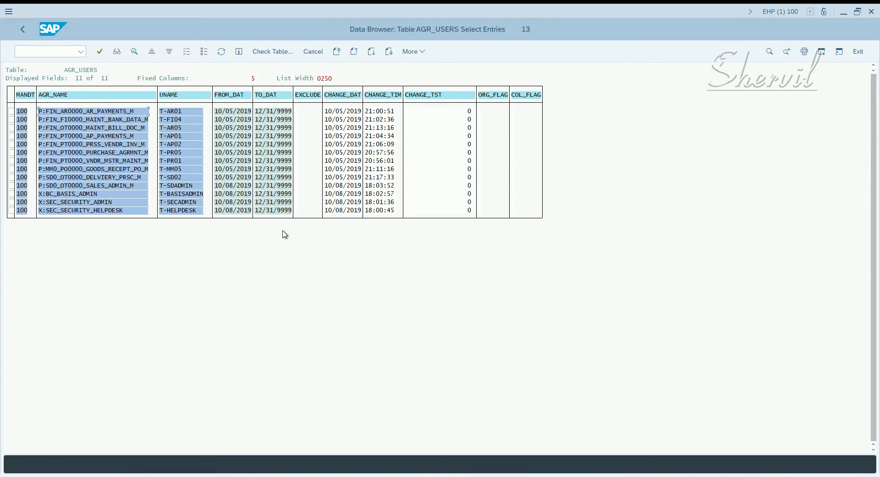
key("alt+Tab")
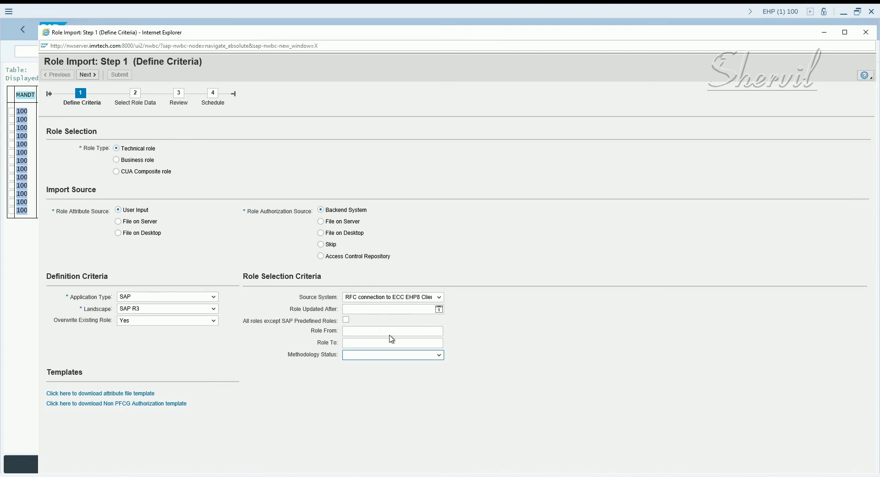
left_click(386, 330)
key("ctrl+v")
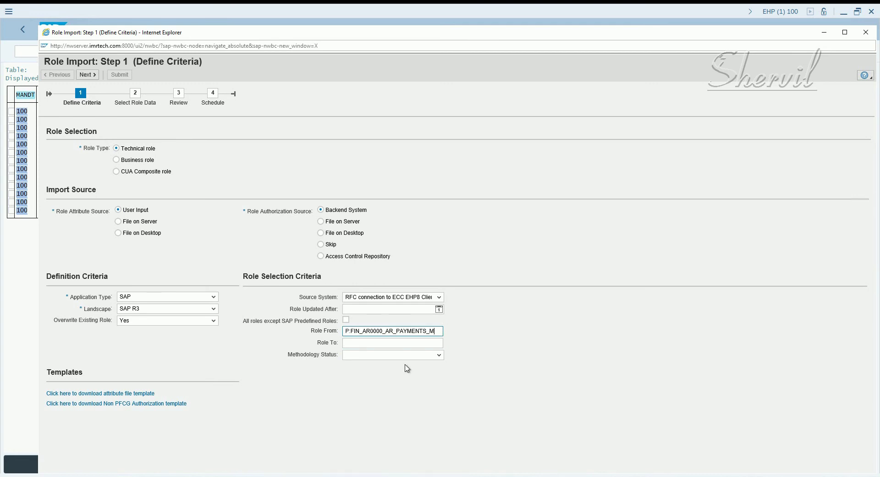
Set the methodology status to Complete and proceed to the Select Role Data stage of the role import
left_click(420, 355)
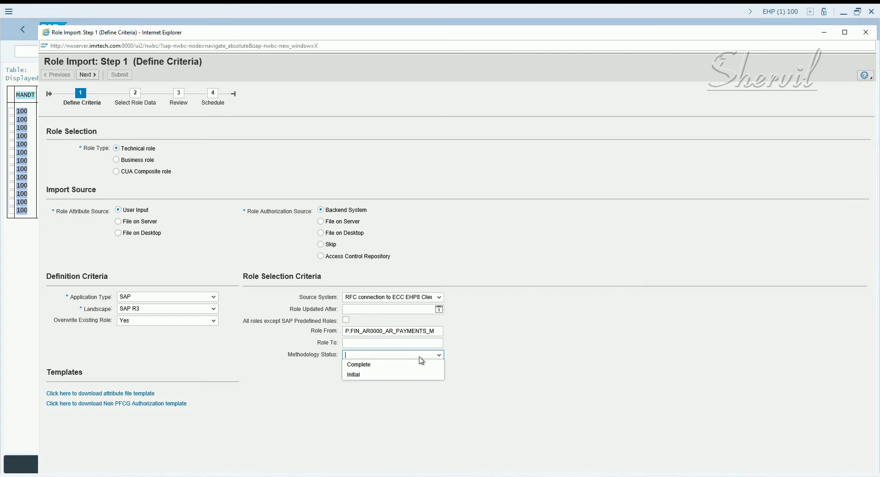
left_click(372, 369)
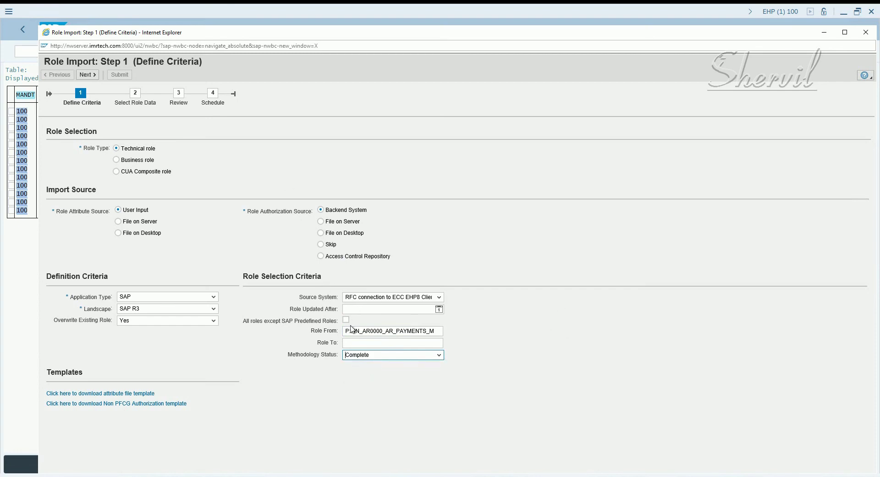
left_click(88, 75)
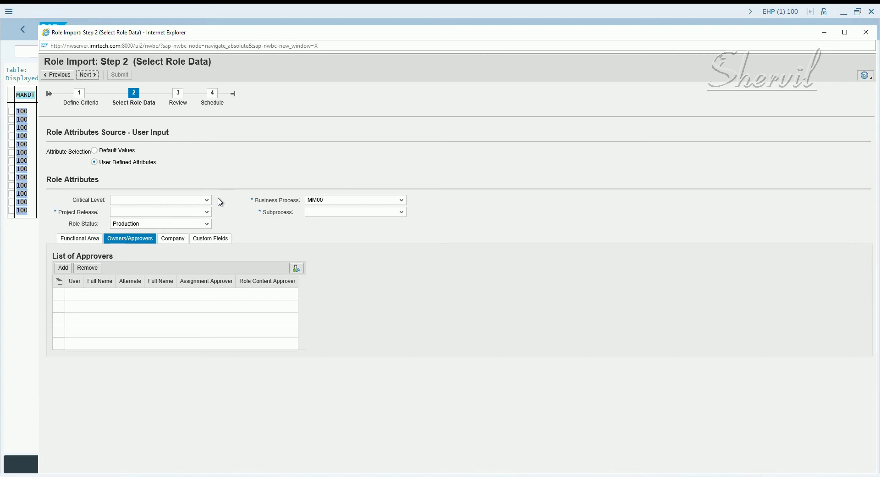
Compare the role names in the backend's AGR_USERS table with the Business Process attribute in the role import wizard
mouse_move(140, 456)
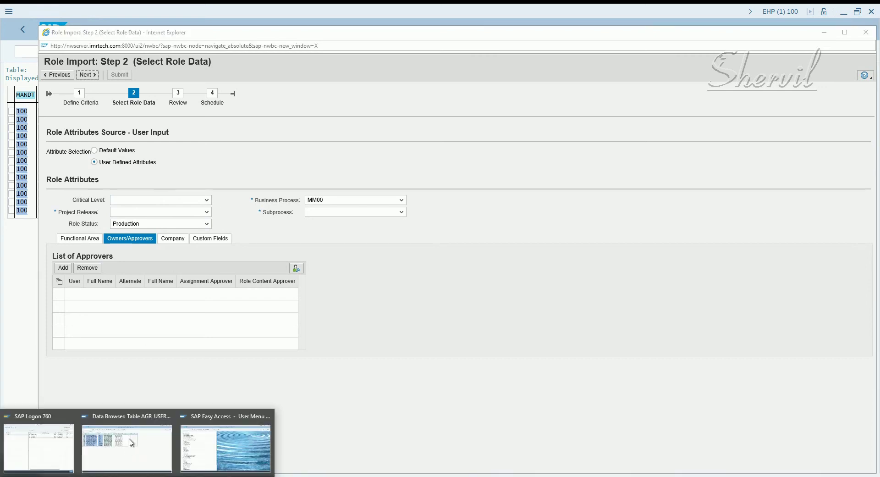
left_click(133, 435)
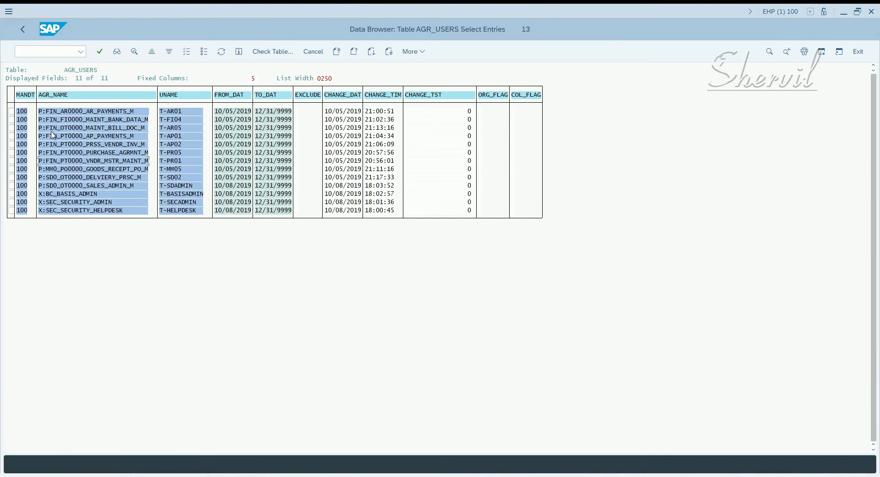
left_click(53, 179)
key("alt+Tab")
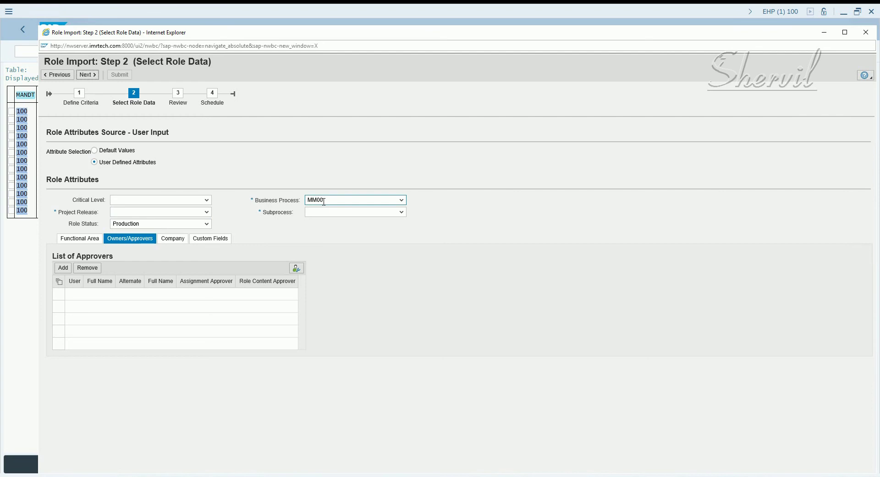
left_click(303, 201)
Switch to the GRC system's SAP GUI session and open the SAP Reference IMG through transaction SPRO
left_click(128, 476)
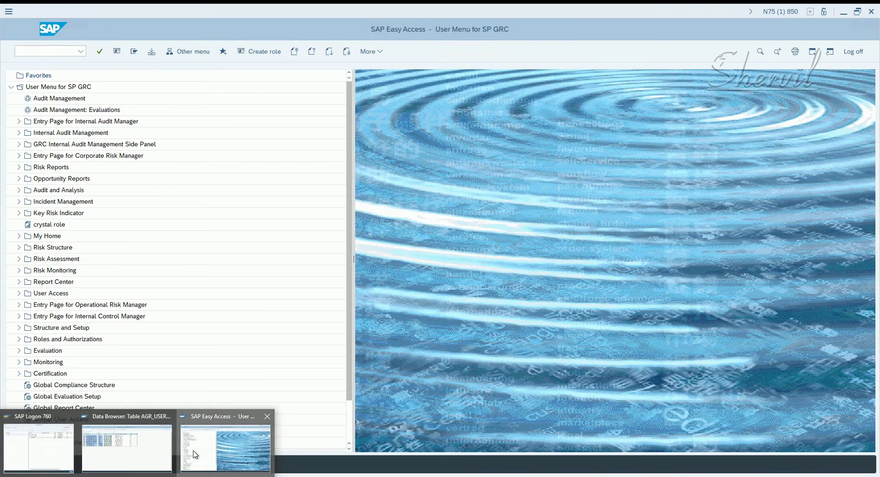
left_click(193, 449)
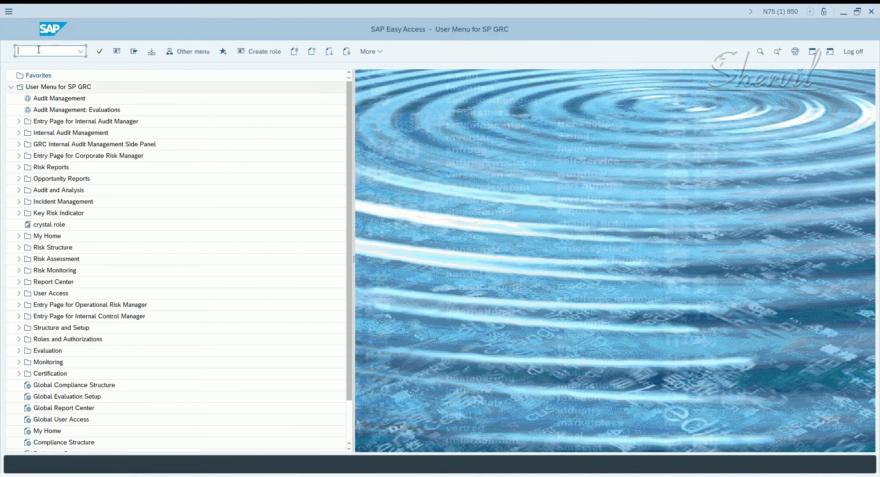
type("spro")
key("Return")
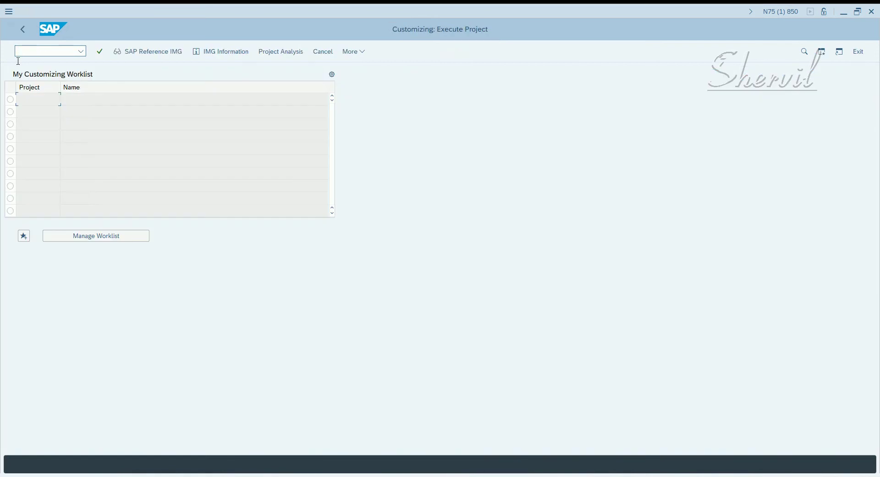
left_click(143, 52)
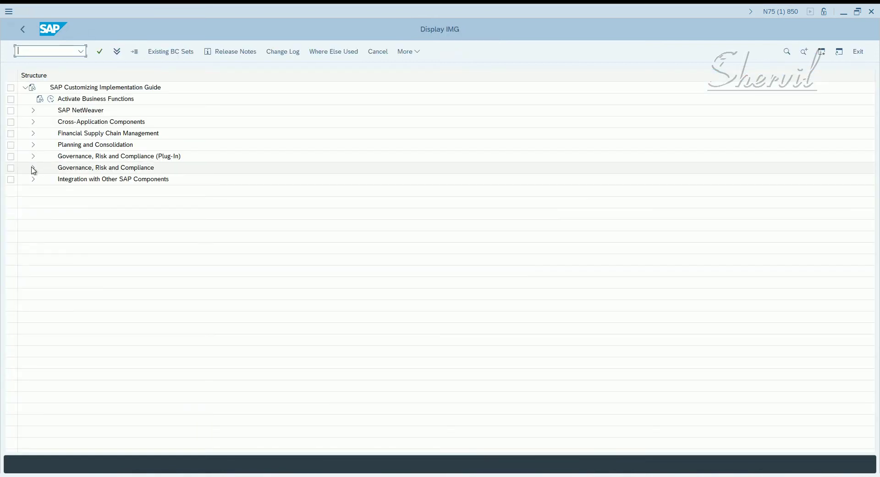
Open the Maintain Configuration Settings activity for Access Control under Governance, Risk and Compliance
left_click(32, 168)
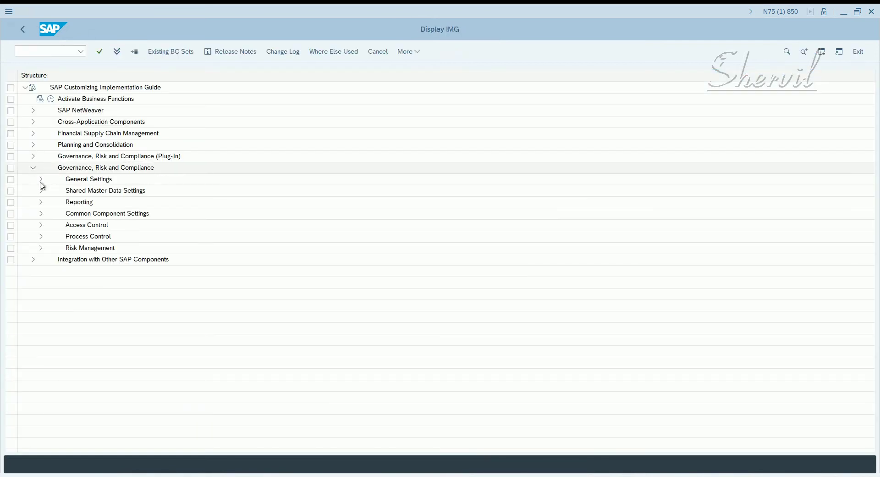
left_click(41, 224)
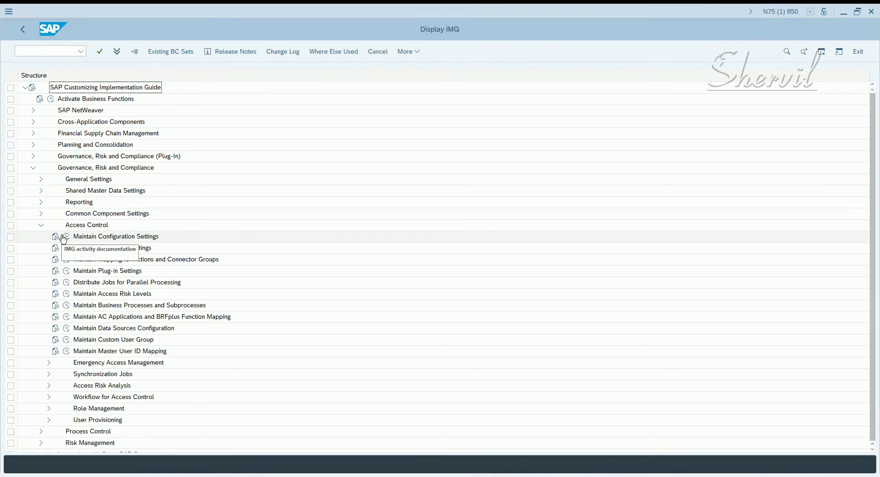
left_click(66, 236)
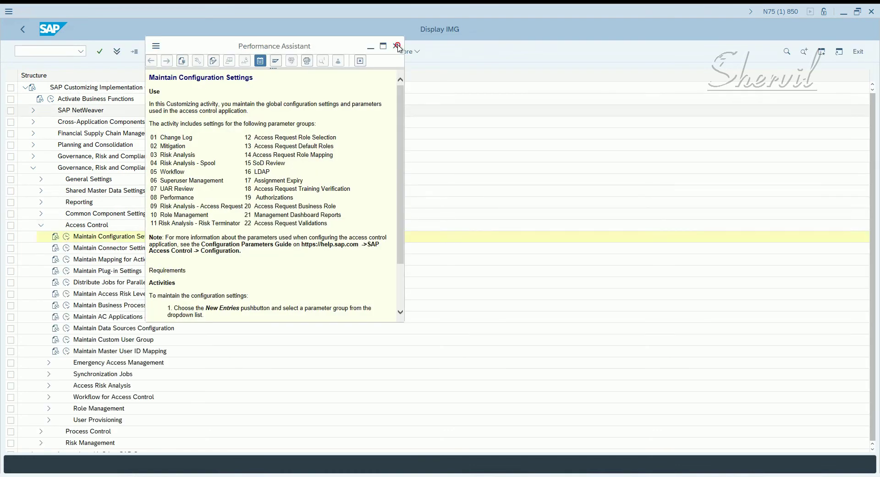
left_click(66, 237)
Look up Role Management parameter 3000, Default Business Process, in the AC configuration settings and check its value
scroll(248, 236, "down", 9)
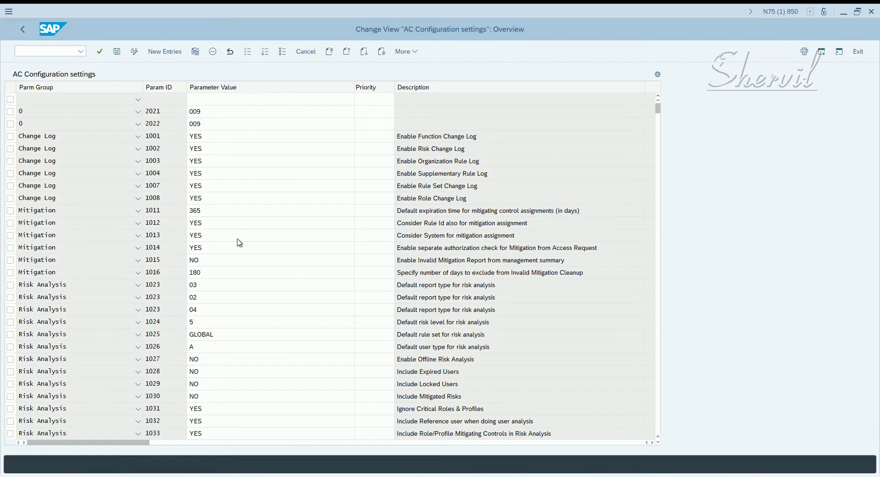
scroll(238, 244, "down", 5)
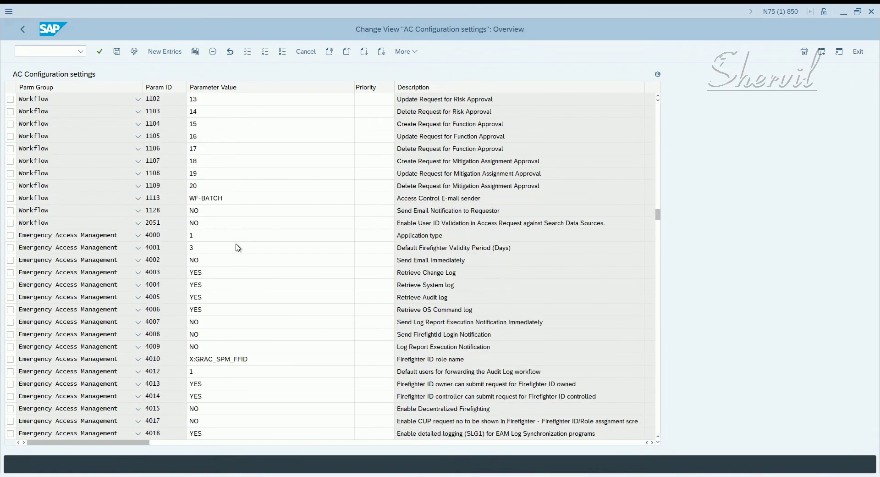
scroll(227, 252, "down", 10)
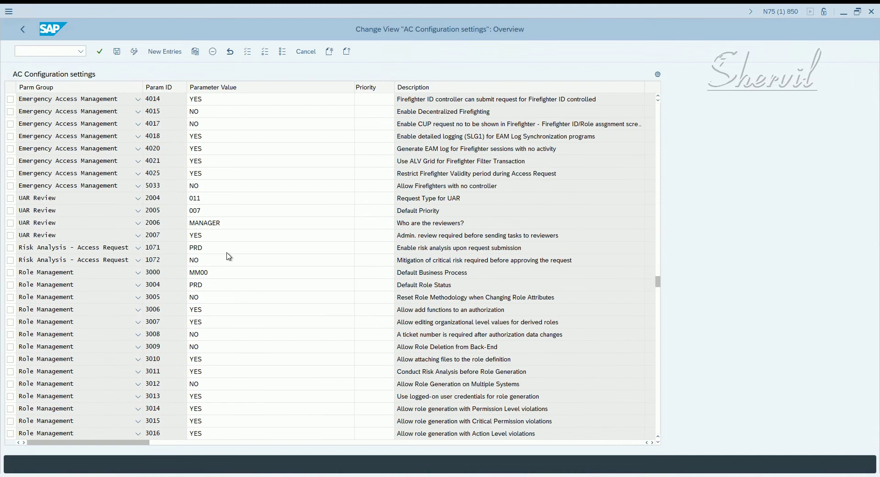
scroll(228, 258, "down", 4)
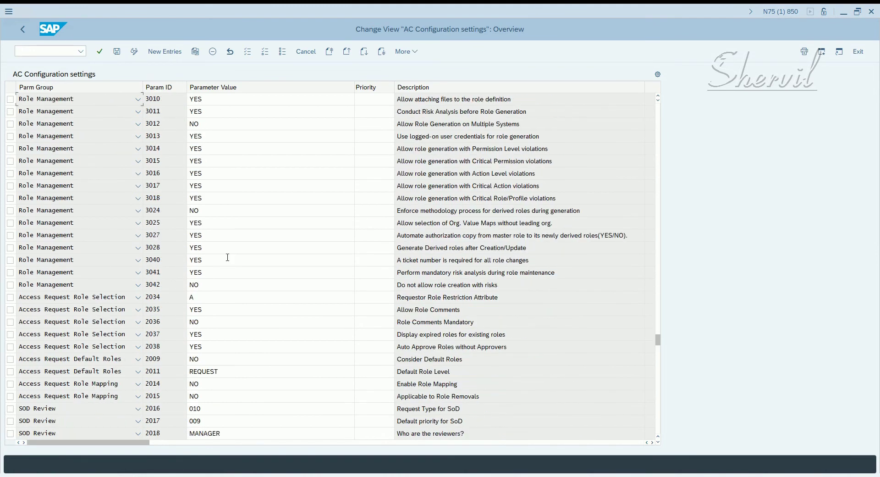
scroll(226, 258, "down", 5)
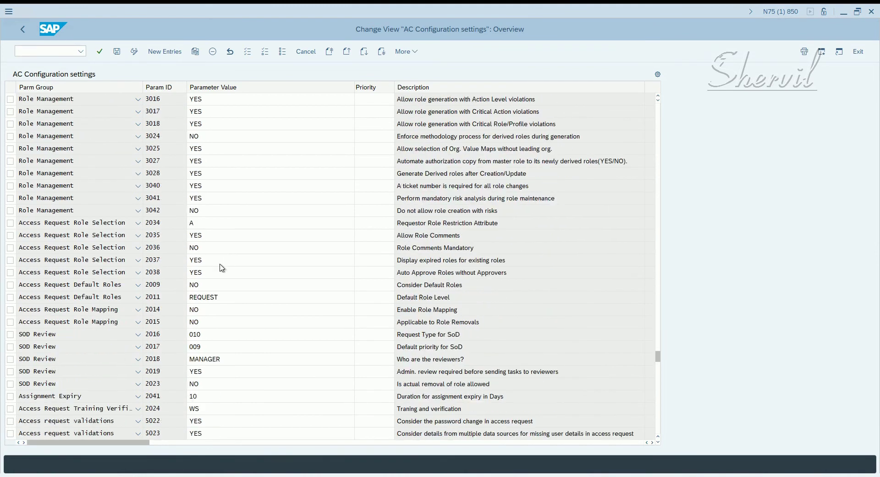
scroll(220, 264, "down", 1)
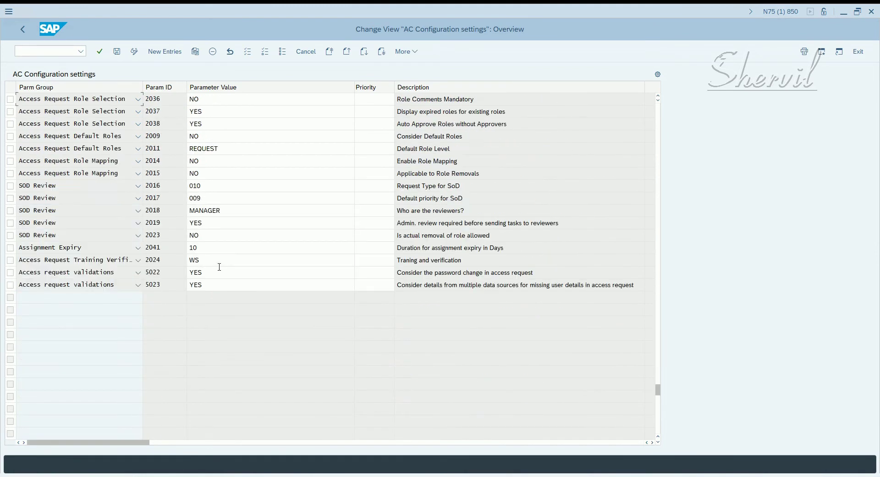
scroll(220, 271, "up", 3)
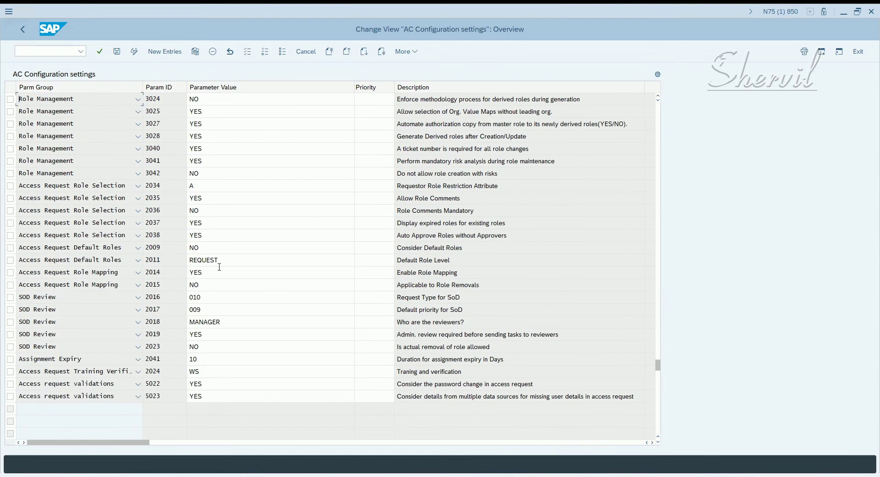
scroll(219, 266, "up", 4)
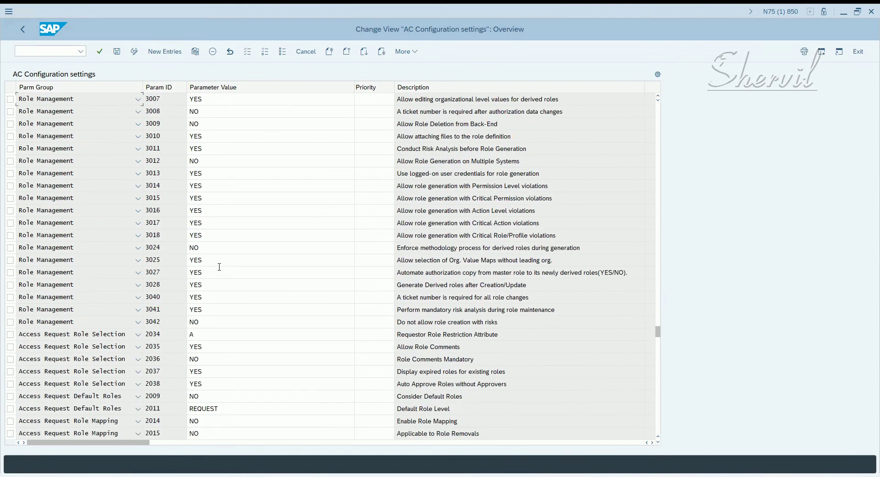
scroll(219, 270, "up", 4)
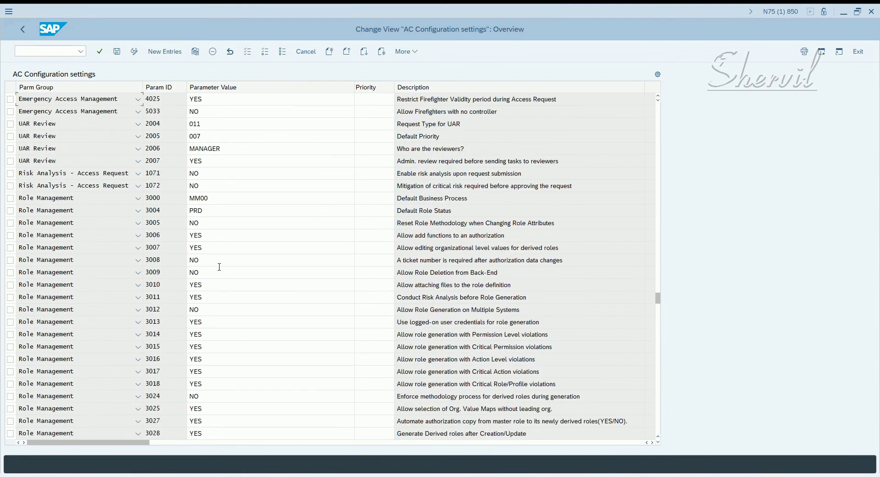
left_click(220, 198)
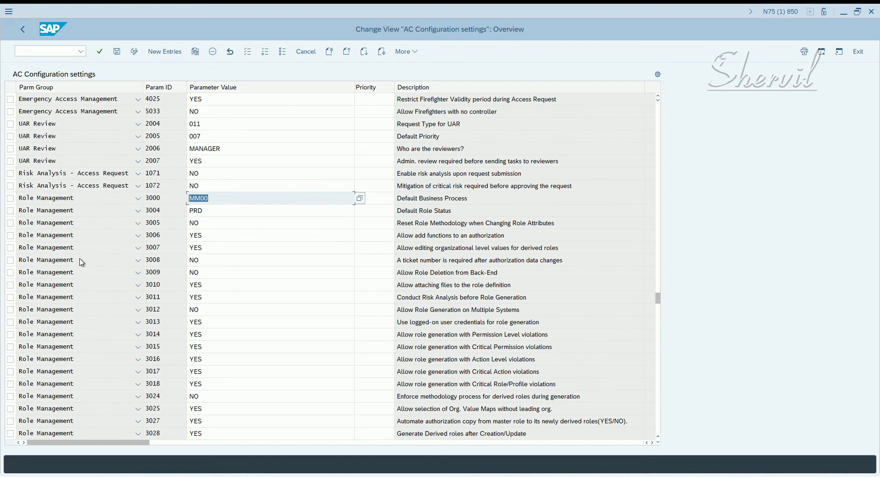
left_click(477, 199)
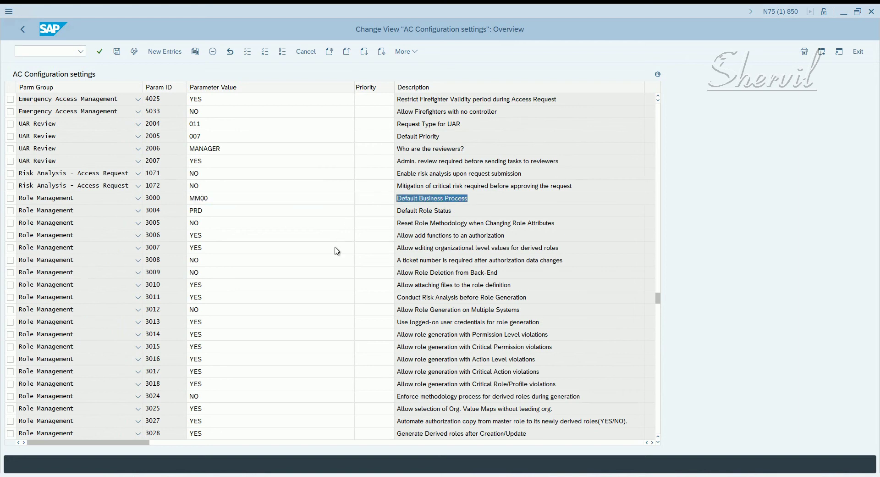
Switch to the Role Import wizard and compare its Business Process options with the role names in the backend's AGR_USERS table
key("alt+Tab")
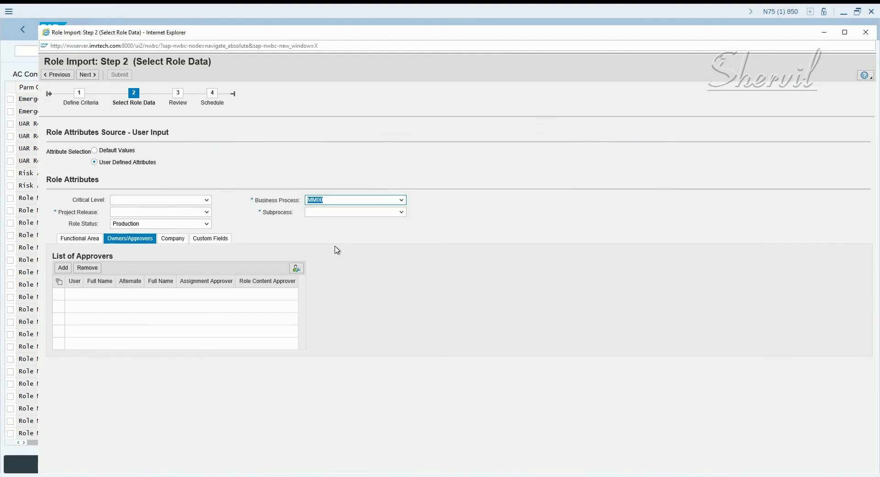
left_click(323, 204)
left_click(492, 208)
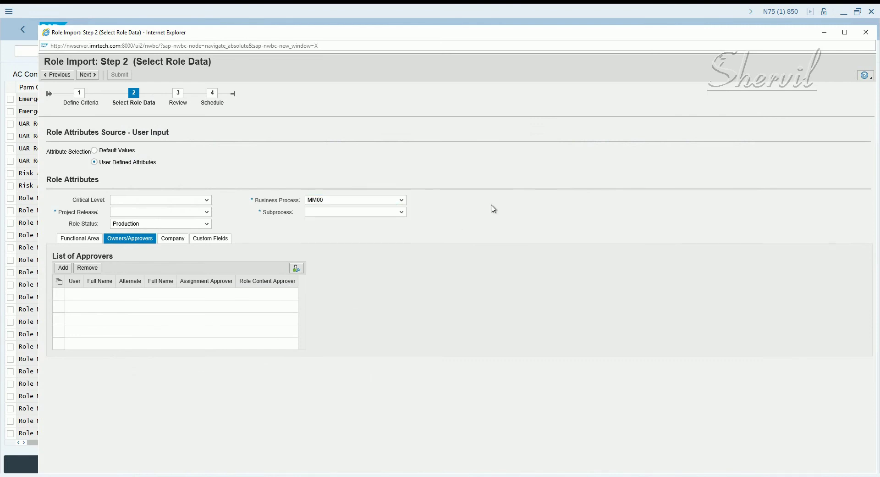
left_click(370, 212)
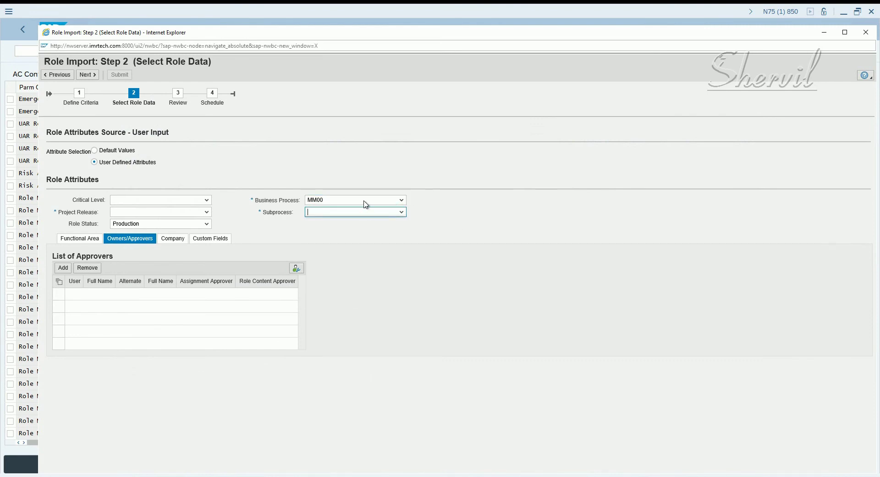
left_click(365, 201)
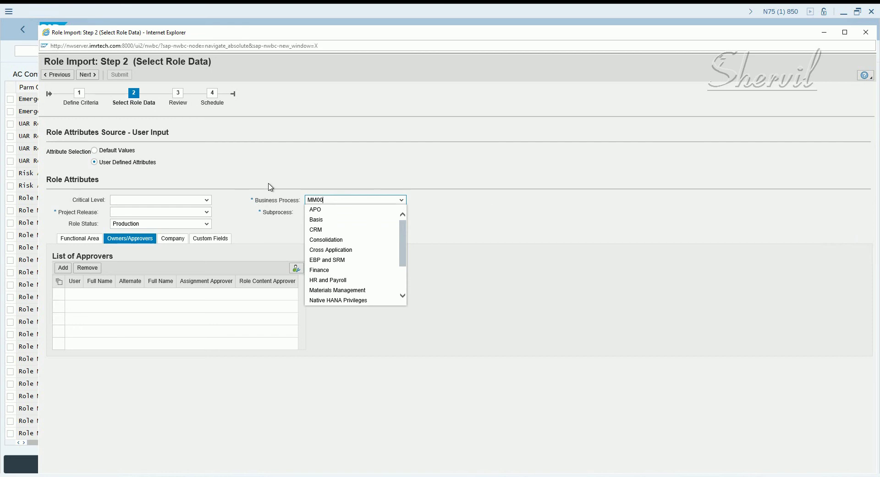
key("alt+Tab")
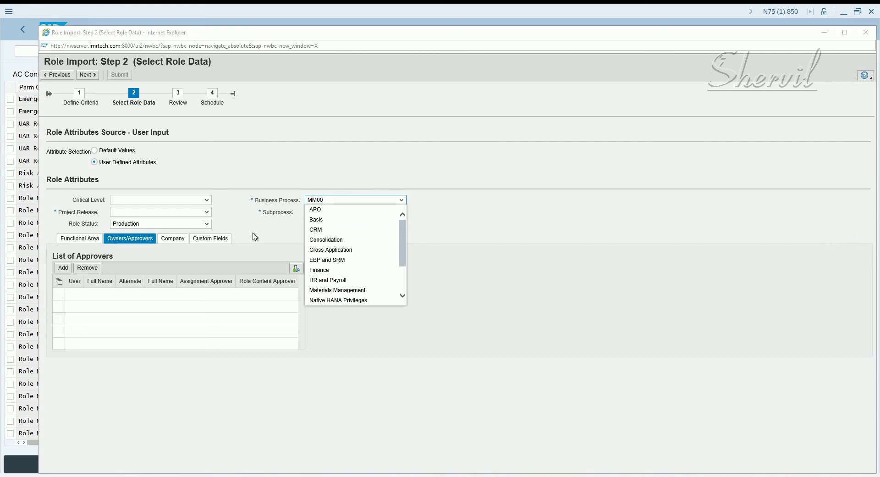
key("alt+Tab")
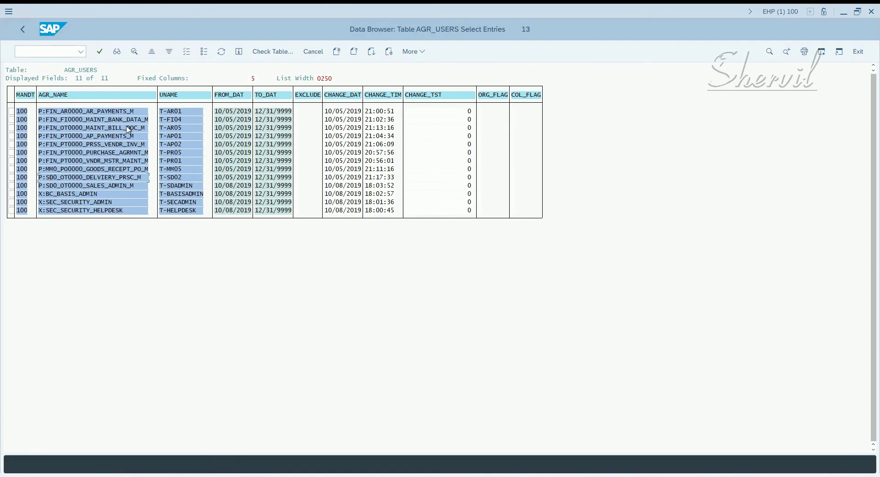
key("alt+Tab")
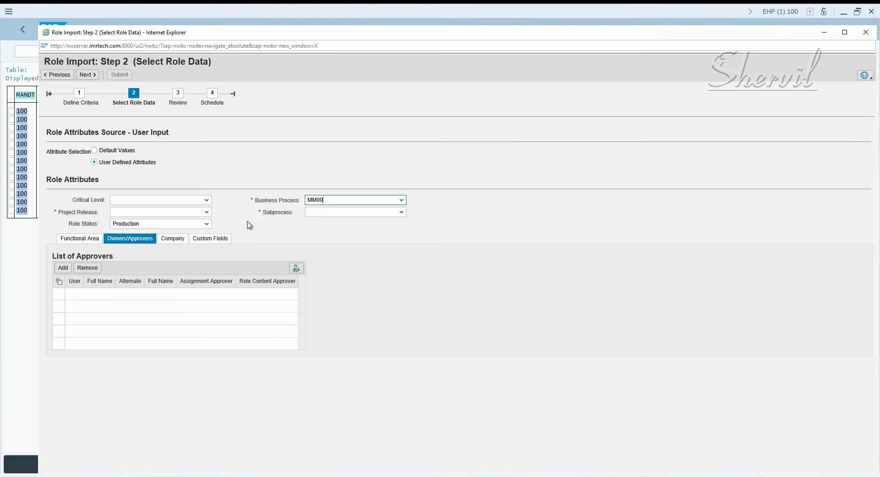
Set the role attributes' Critical Level to High and Project Release to Project SP
left_click(205, 200)
left_click(138, 220)
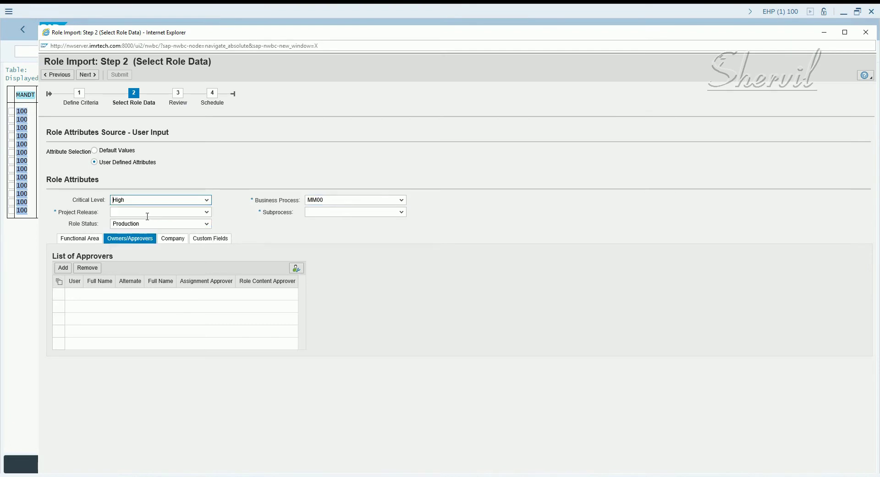
left_click(153, 218)
left_click(145, 222)
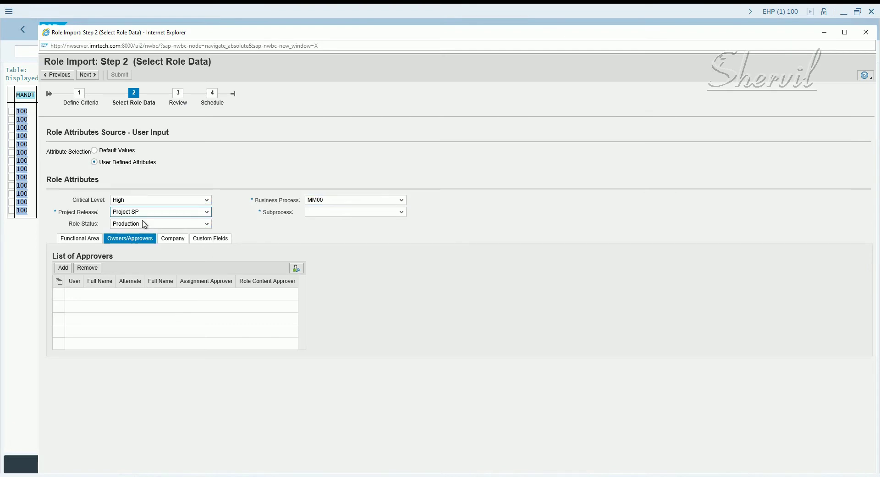
Set the Business Process to Finance and the Subprocess to SP Accounts Payable for the imported roles
left_click(363, 204)
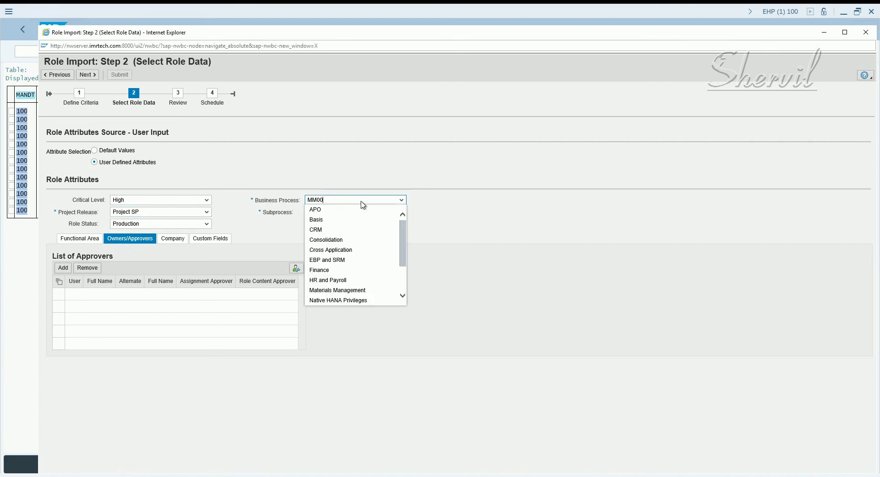
left_click(328, 274)
left_click(341, 216)
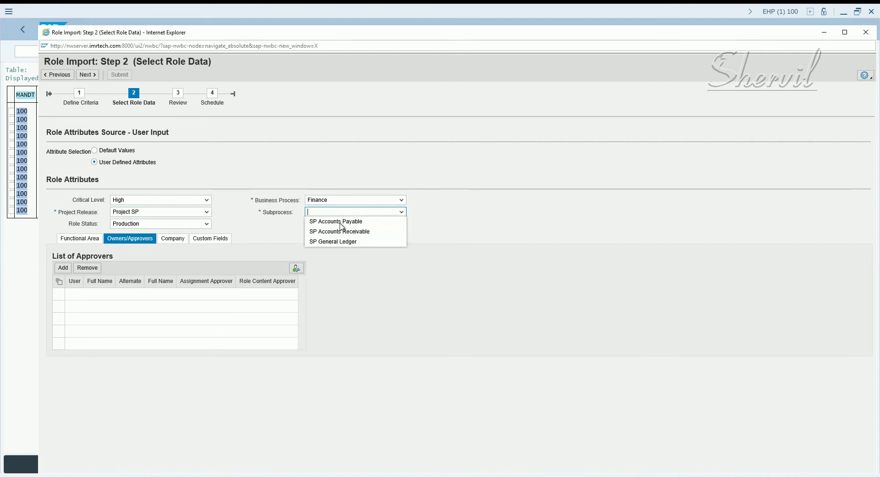
left_click(340, 222)
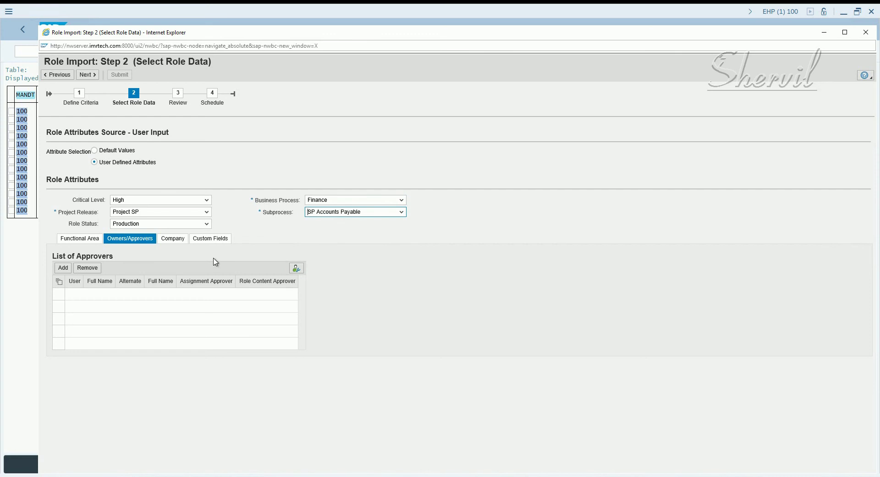
Add FINANCE to the list of functional areas for the imported roles
left_click(86, 239)
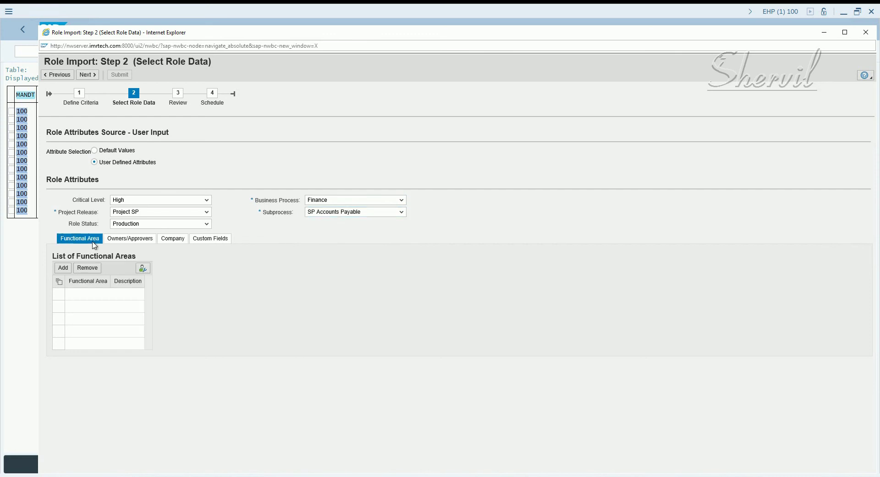
left_click(63, 268)
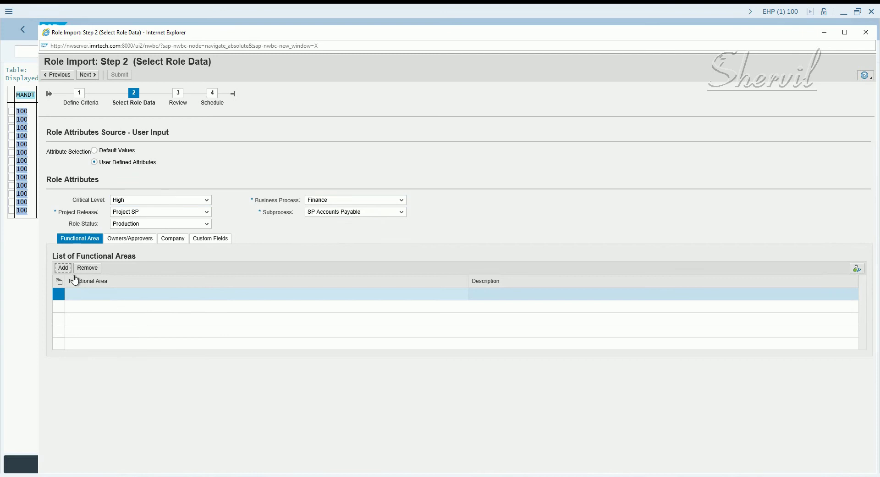
left_click(123, 294)
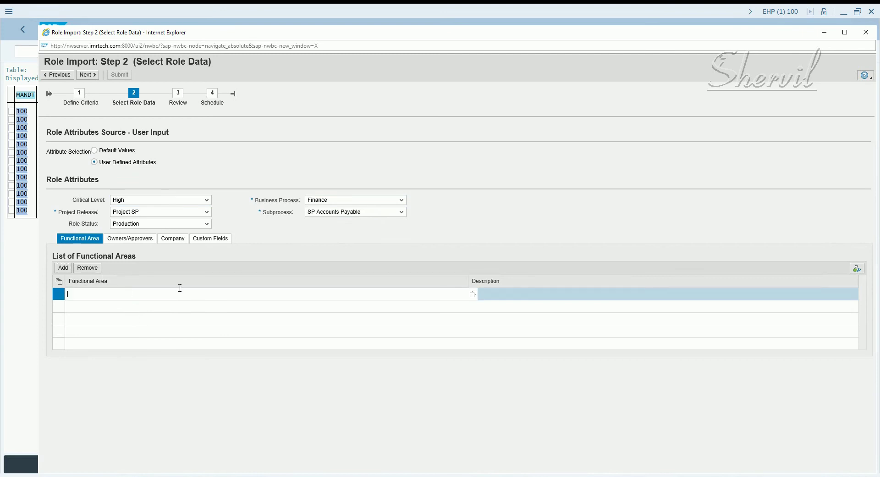
left_click(473, 295)
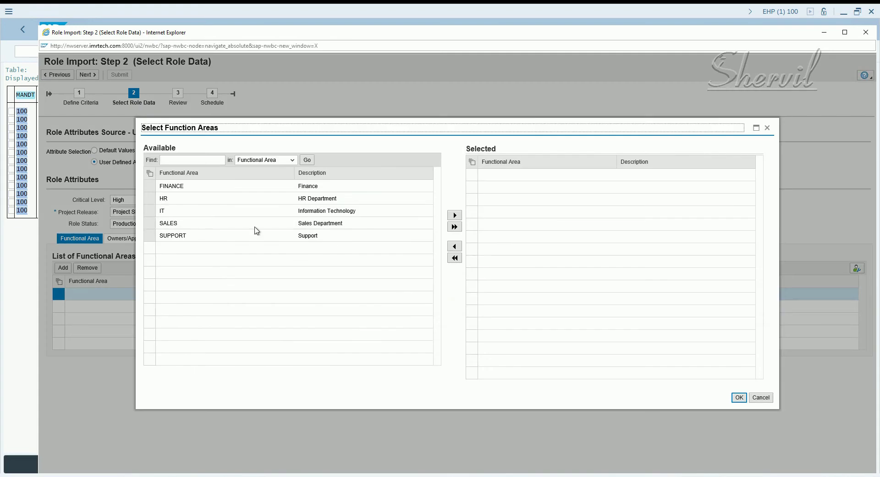
left_click(149, 186)
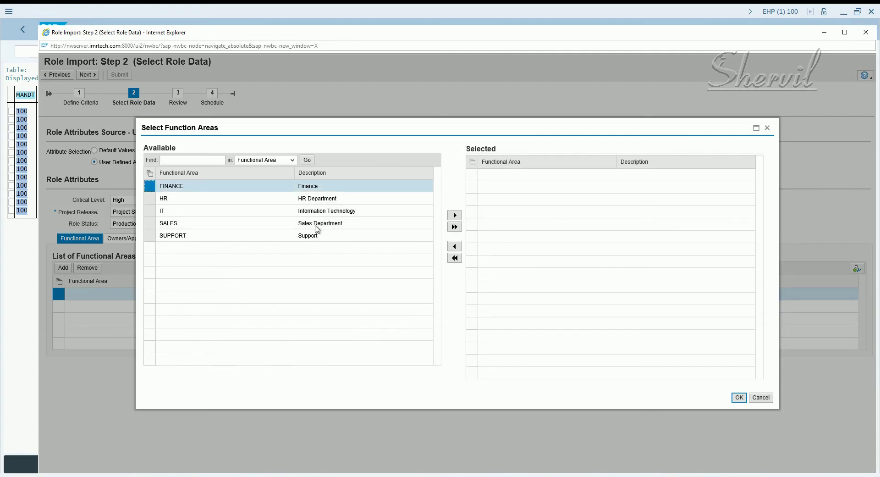
left_click(454, 215)
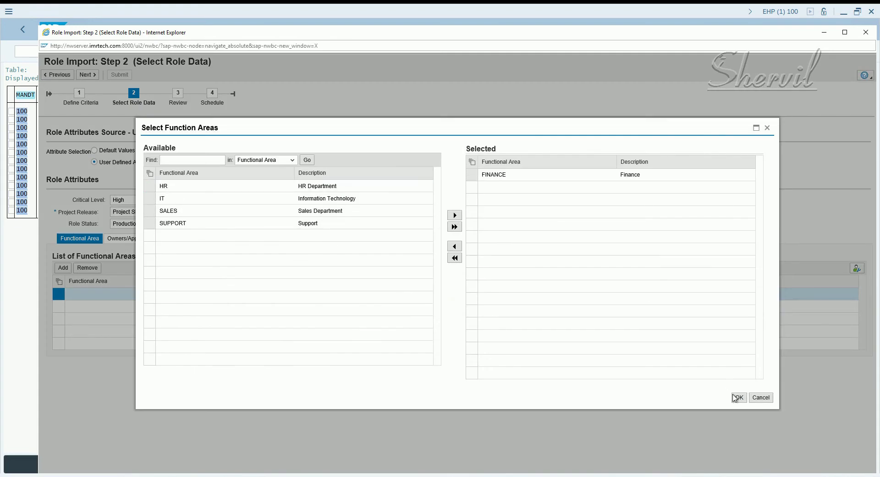
left_click(737, 399)
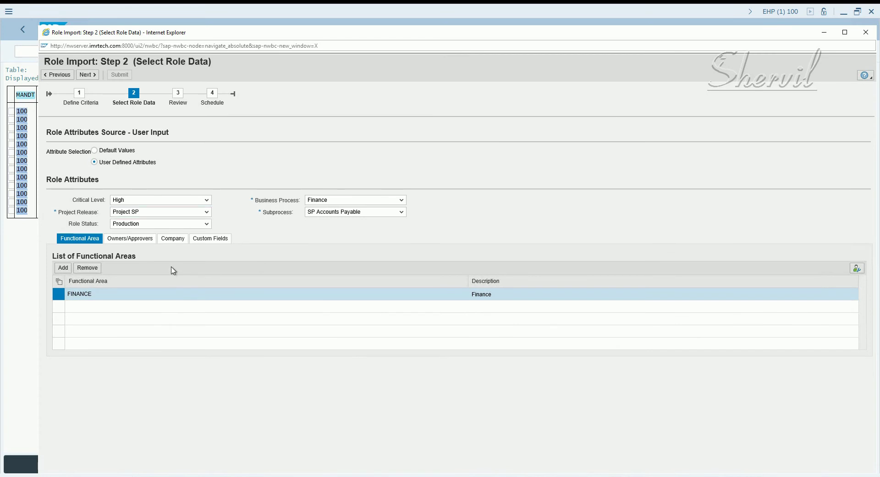
Add the FI roles owner FIOWNER as a user in the list of approvers
left_click(127, 242)
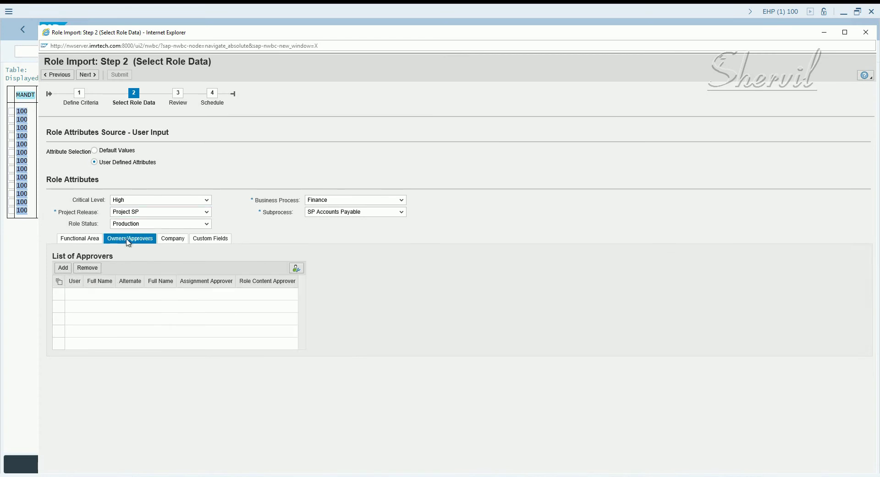
left_click(65, 271)
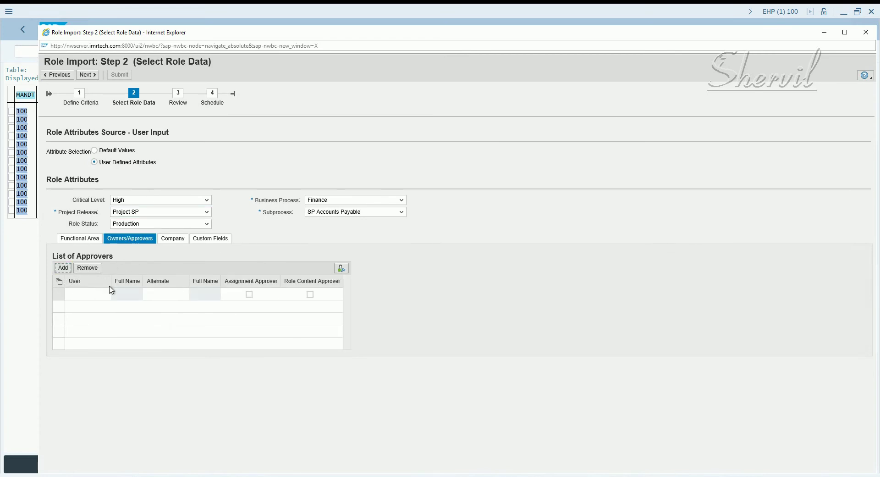
left_click(90, 292)
left_click(115, 294)
left_click(392, 283)
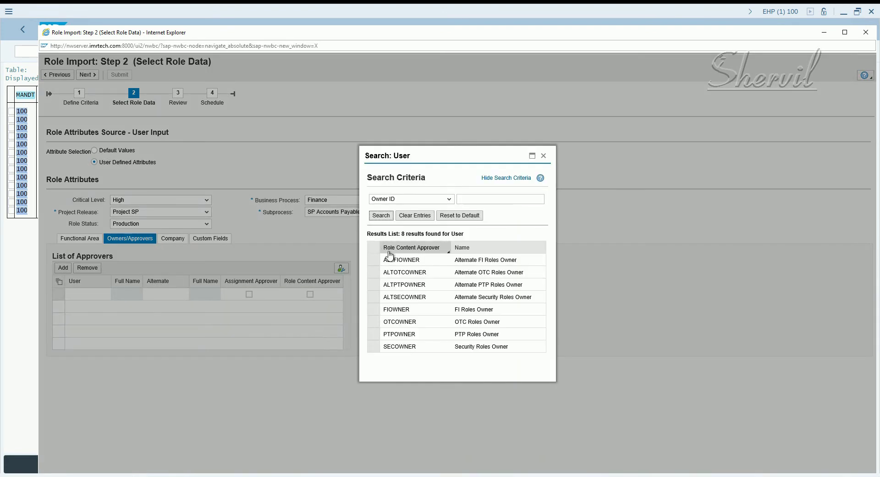
left_click(374, 309)
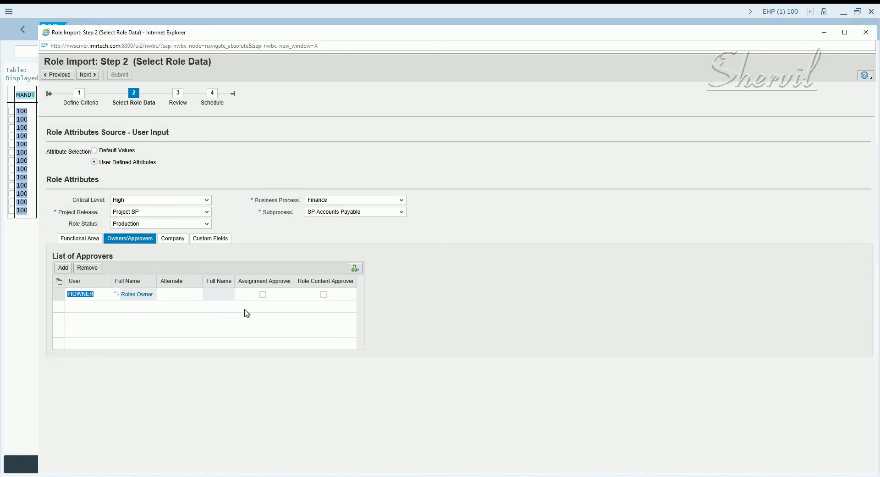
Assign ALTFIOWNER as the alternate for FIOWNER and enable both Assignment Approver and Role Content Approver
left_click(183, 296)
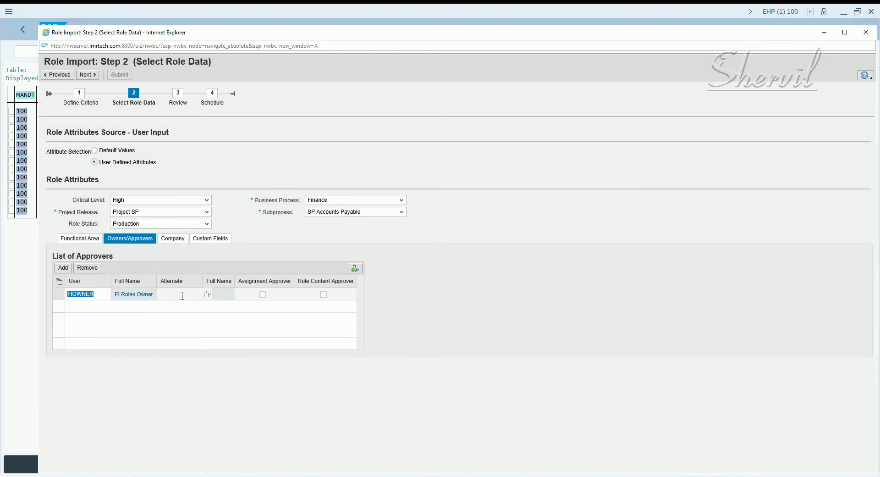
left_click(207, 295)
left_click(392, 282)
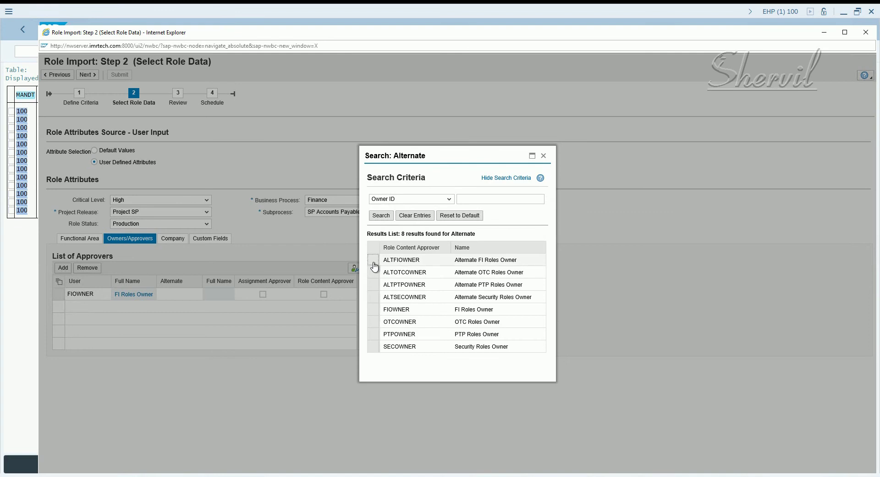
left_click(374, 266)
left_click(300, 295)
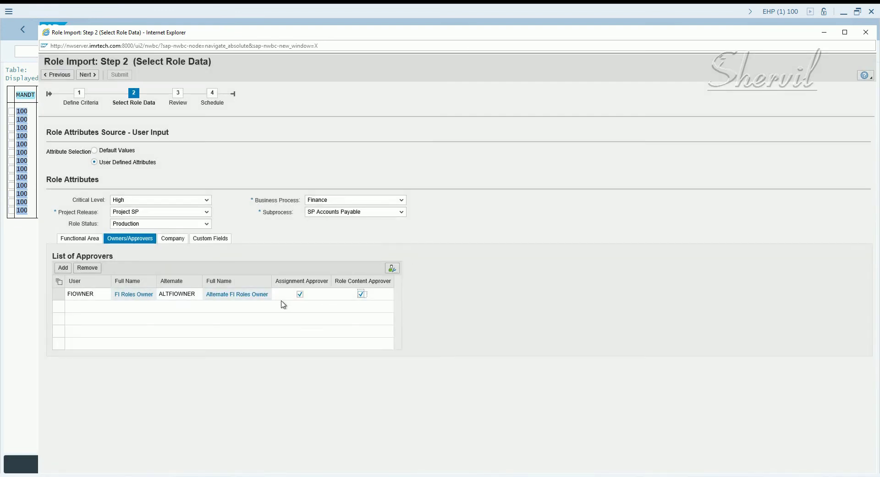
left_click(95, 76)
Add the company SAPPOINT to the list of companies for the imported roles
left_click(170, 239)
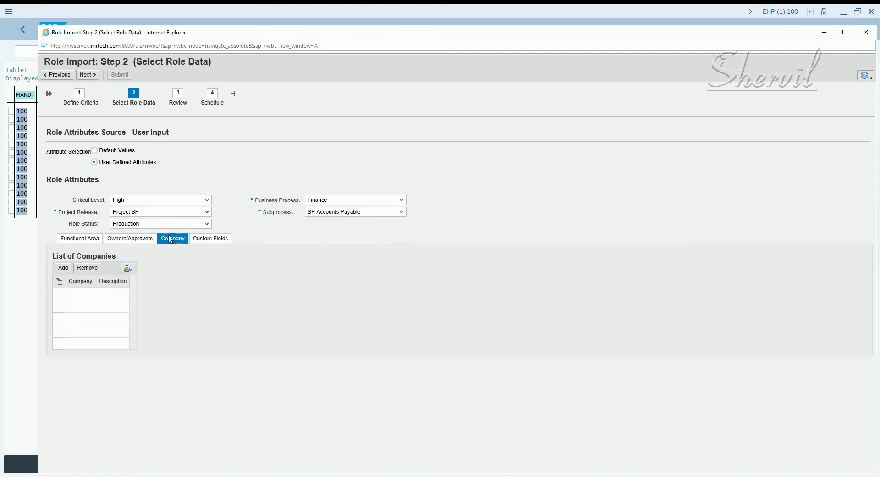
left_click(63, 268)
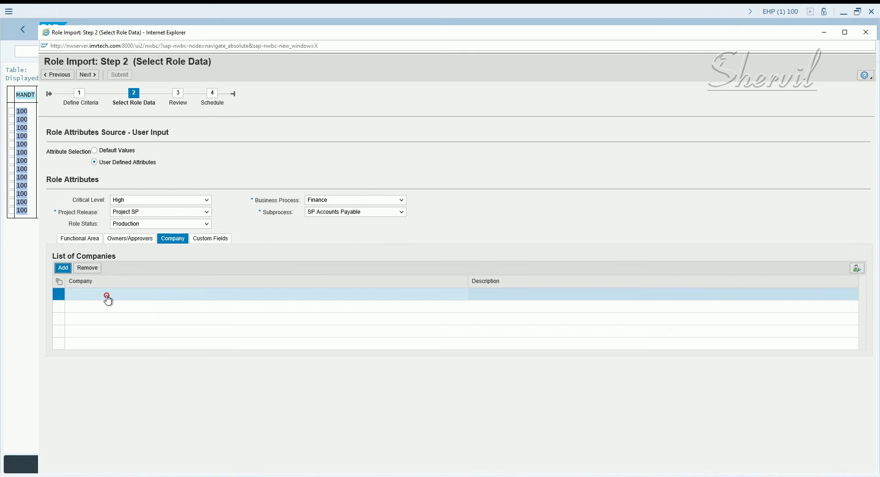
left_click(447, 298)
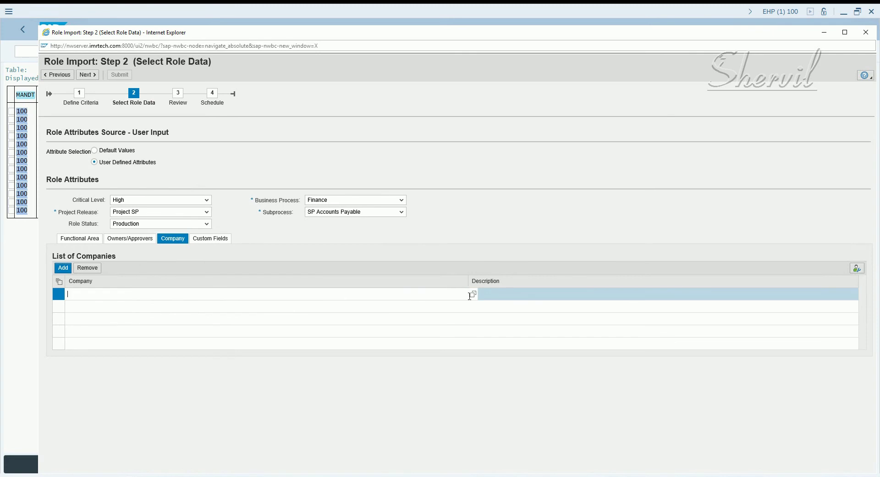
left_click(473, 296)
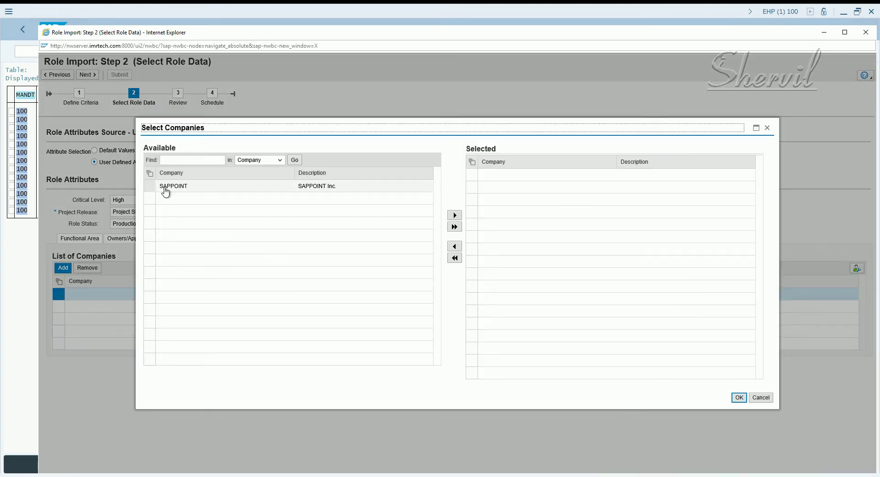
left_click(165, 188)
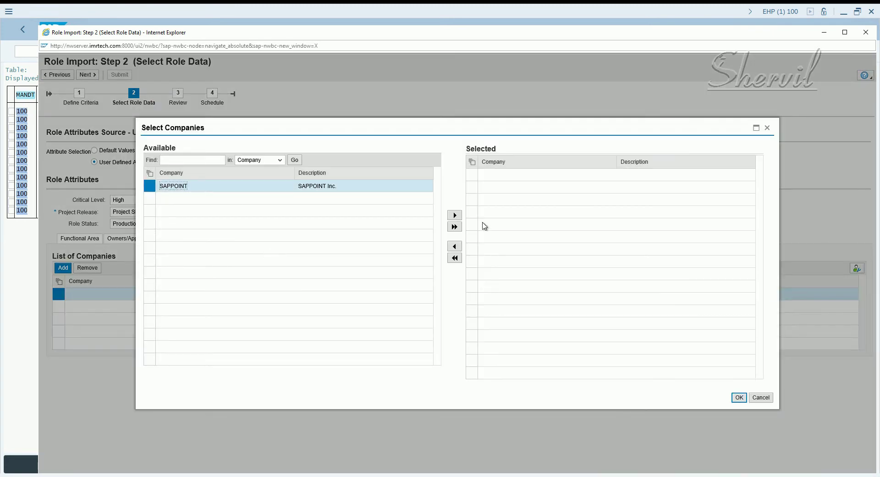
left_click(454, 215)
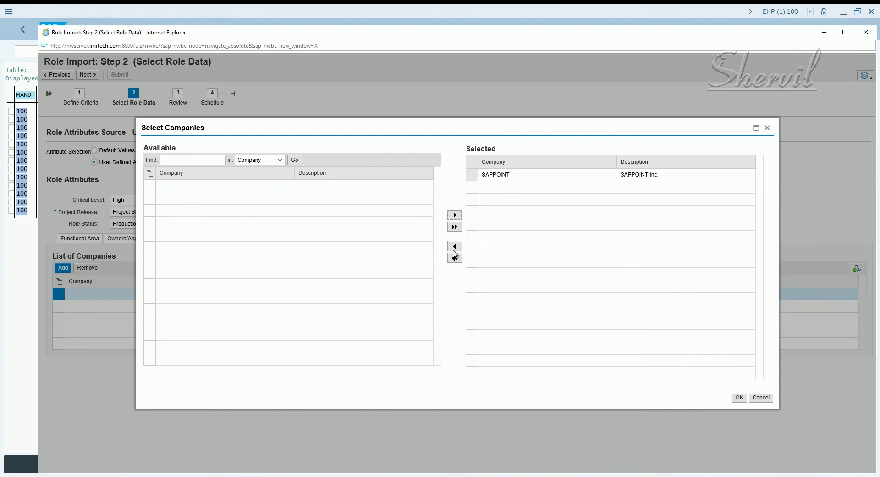
left_click(738, 398)
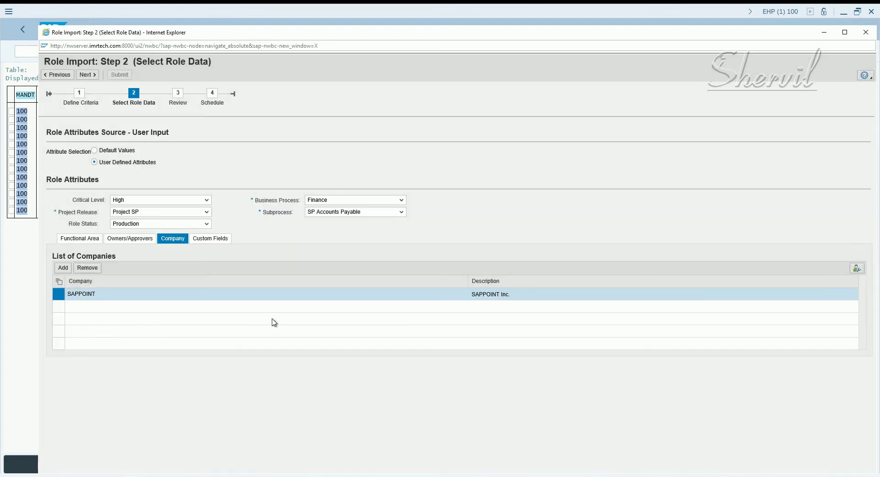
Continue to the Review stage, preview all roles, and compare the role list with the AGR_USERS table entries
left_click(86, 75)
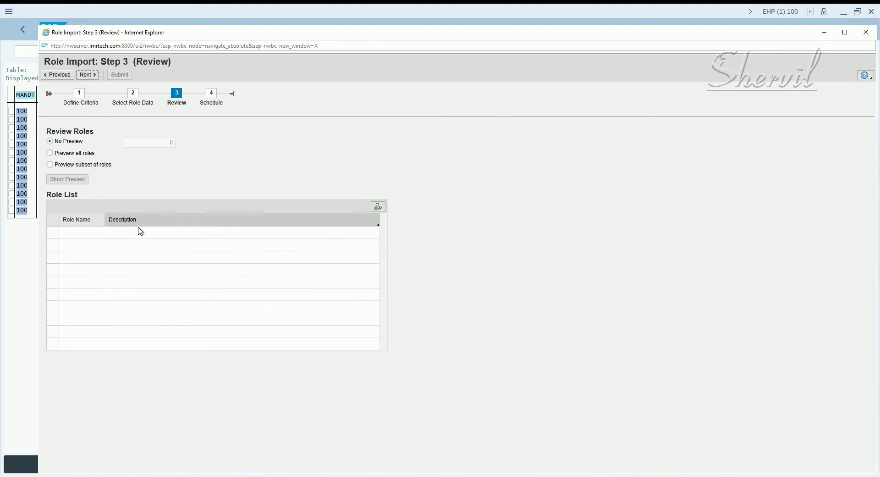
left_click(80, 154)
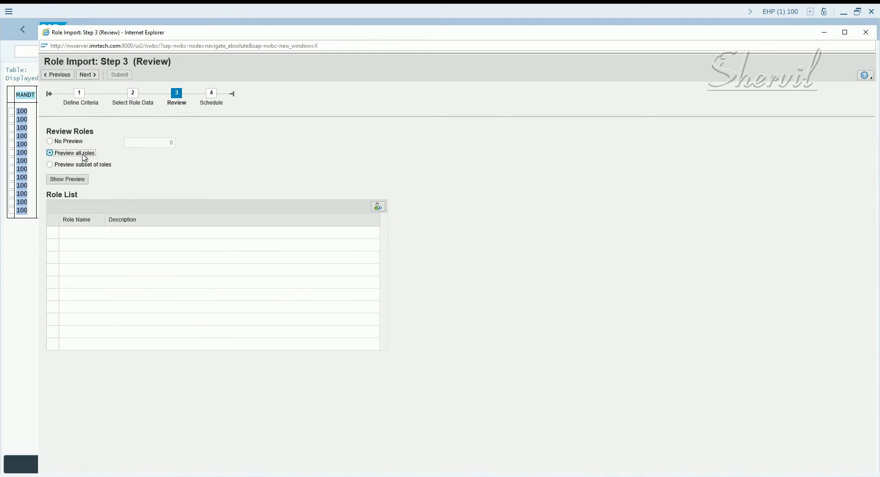
left_click(79, 180)
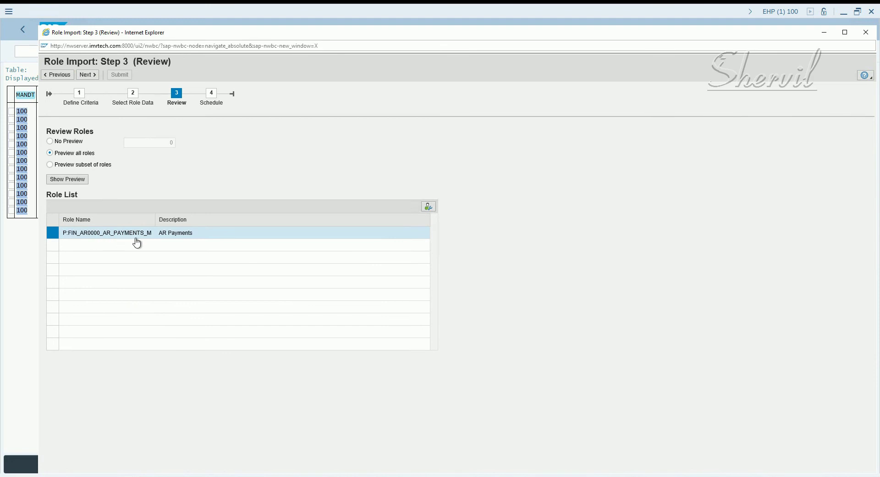
key("alt+F4")
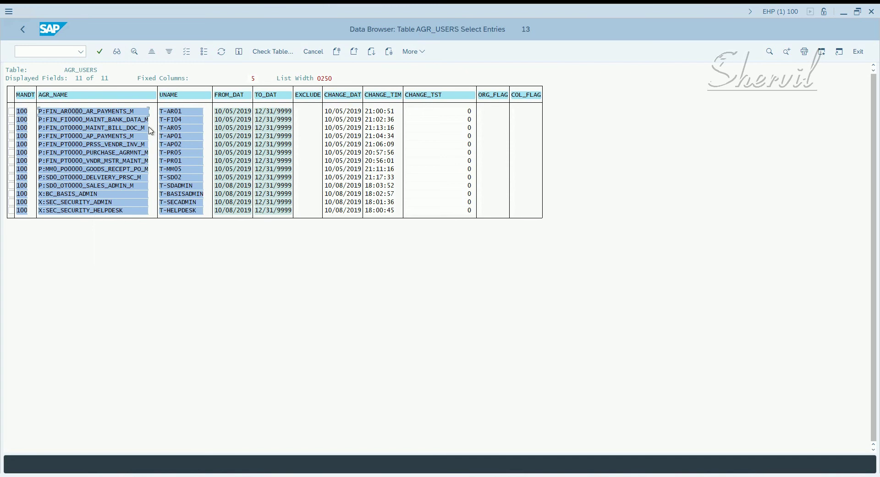
key("alt+Tab")
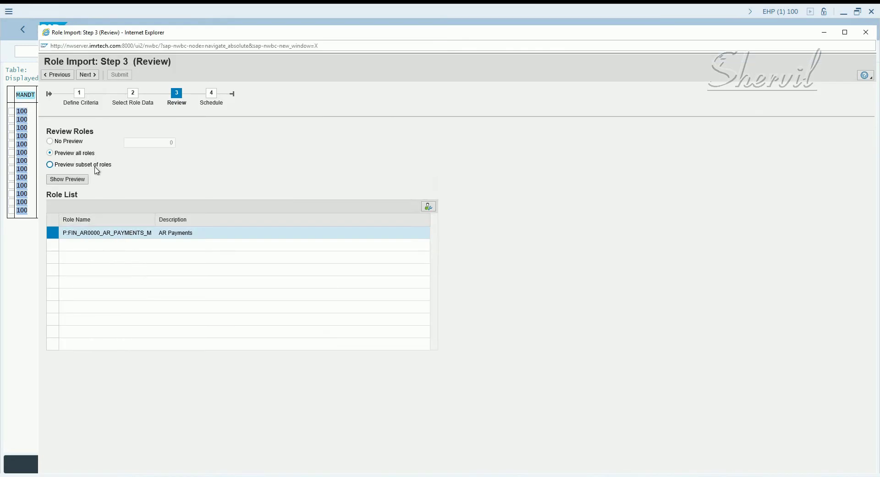
Continue to scheduling, enter ticket number 5555 with the remark "Testing Importing Roles - I", and submit the import in the foreground
left_click(89, 75)
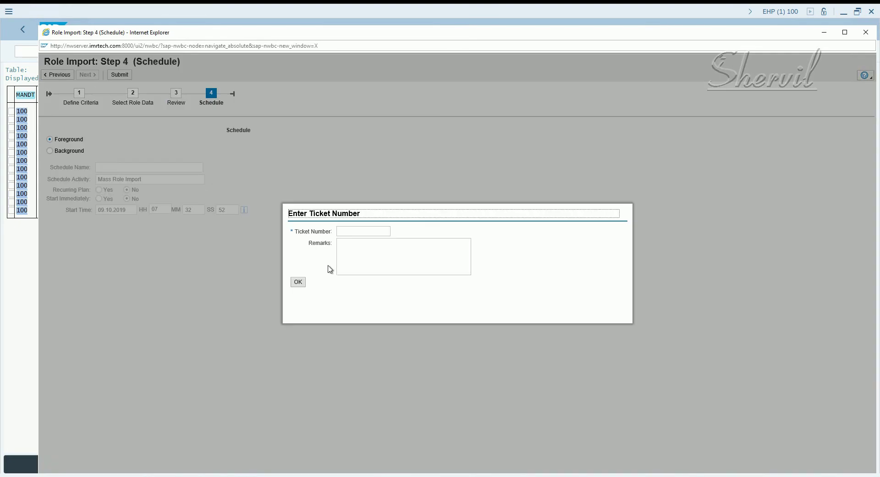
left_click(353, 235)
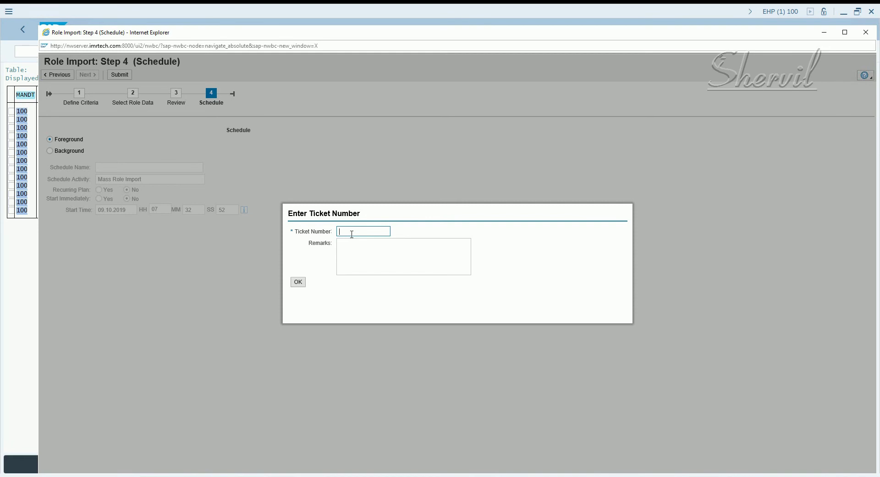
type("5555")
left_click(350, 258)
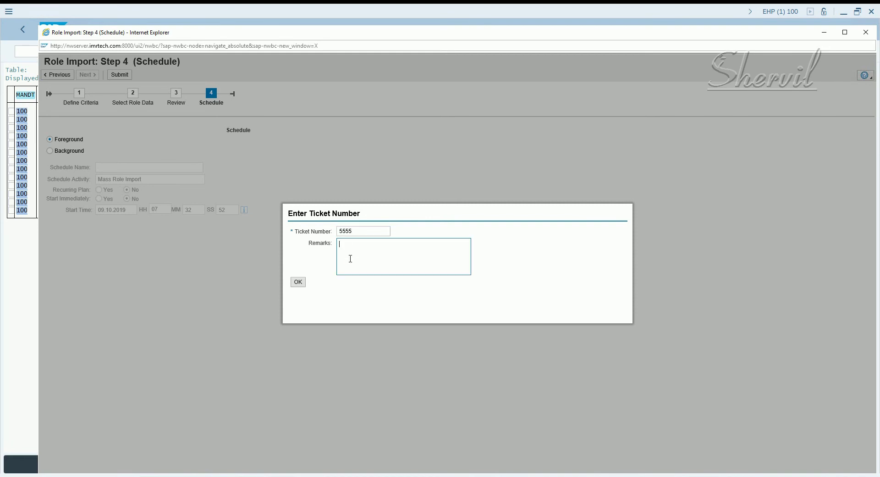
type("Testing Impro")
type("ting Roles - I")
left_click(298, 282)
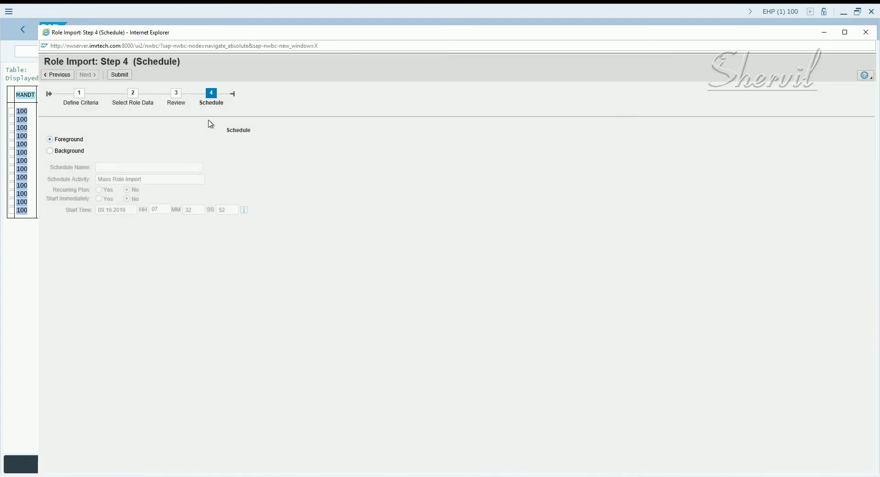
left_click(121, 75)
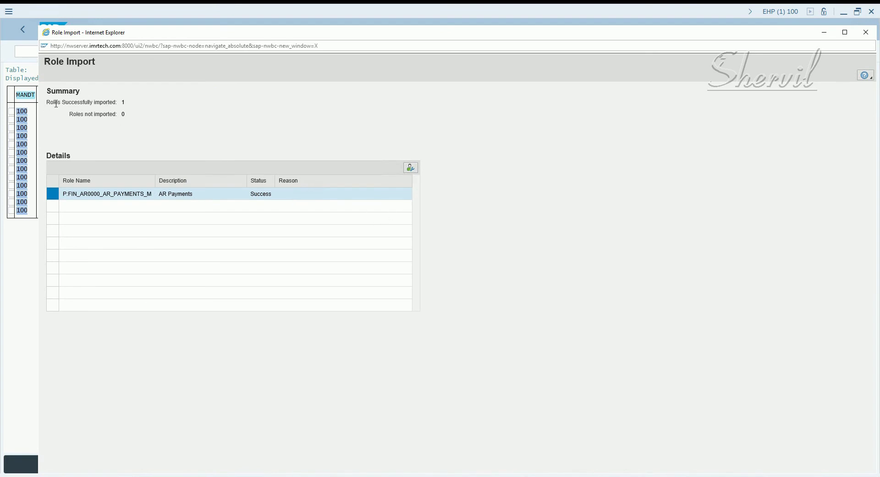
Close the import summary and open Role Search from the Access Management page in Internet Explorer
left_click(866, 33)
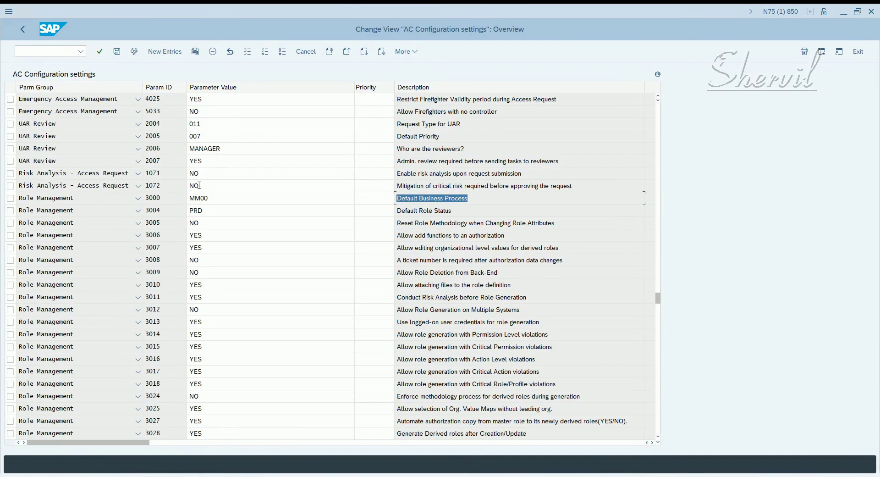
key("alt+Tab")
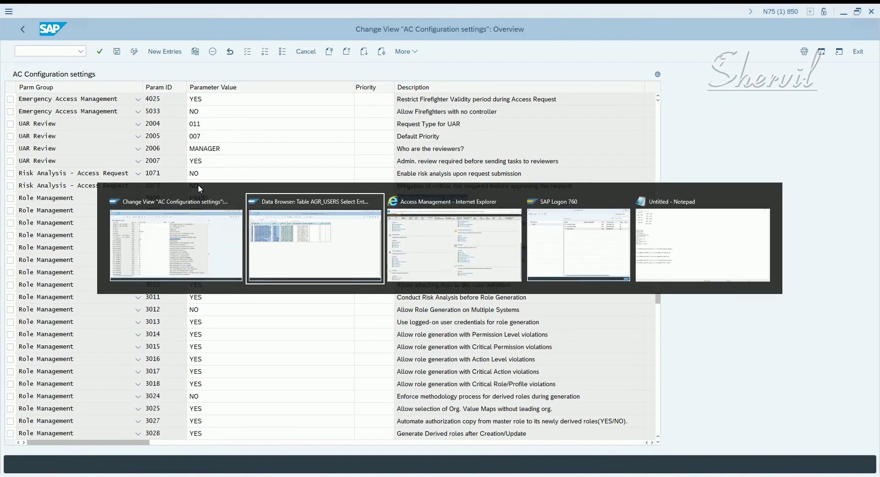
key("alt+Tab")
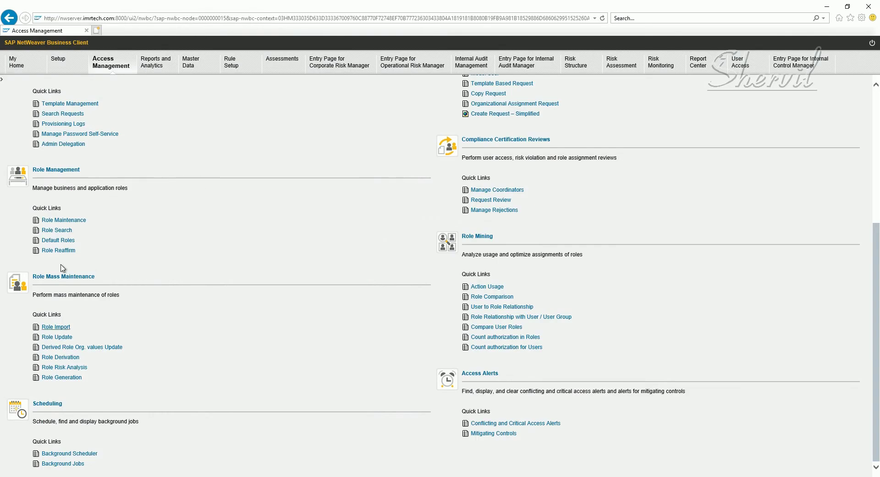
left_click(61, 230)
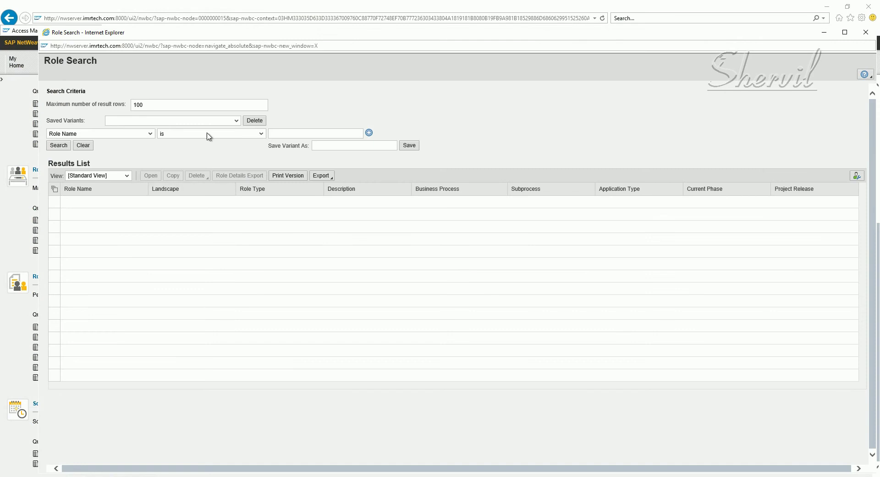
Search for roles whose Role Name matches P*
left_click(294, 133)
type("P*FIN*")
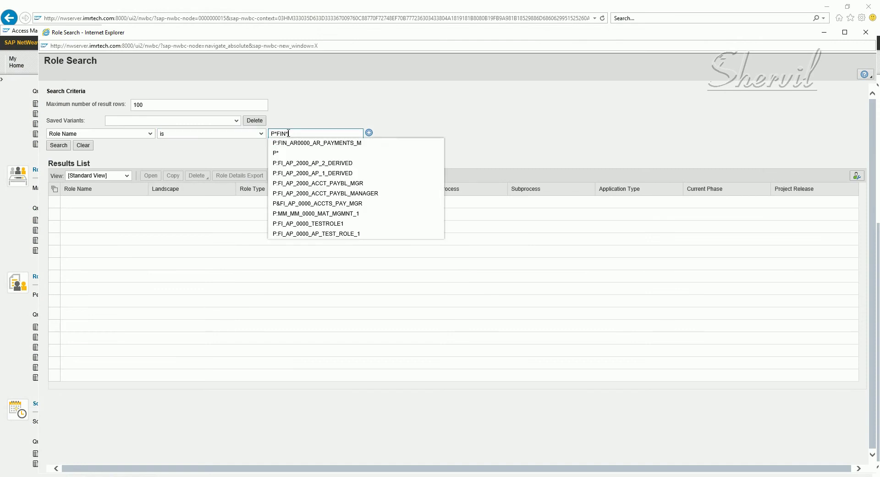
left_click(321, 103)
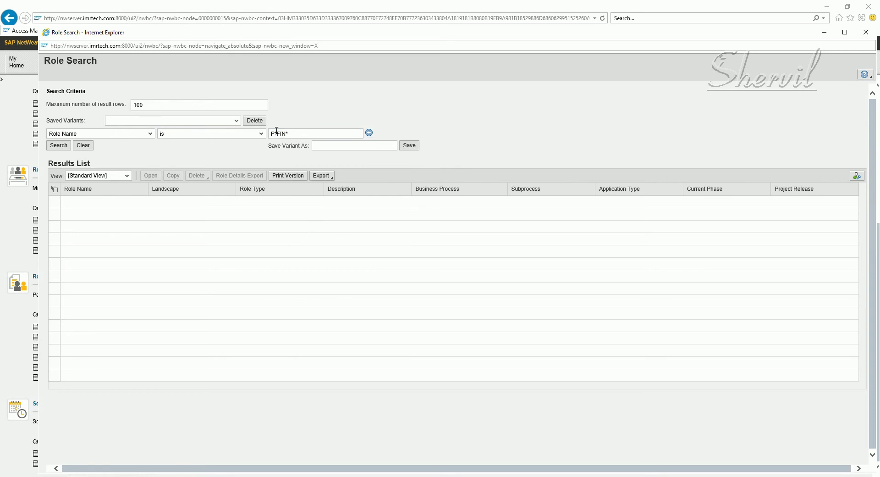
left_click_drag(275, 134, 335, 132)
key("BackSpace")
type("*")
left_click(58, 145)
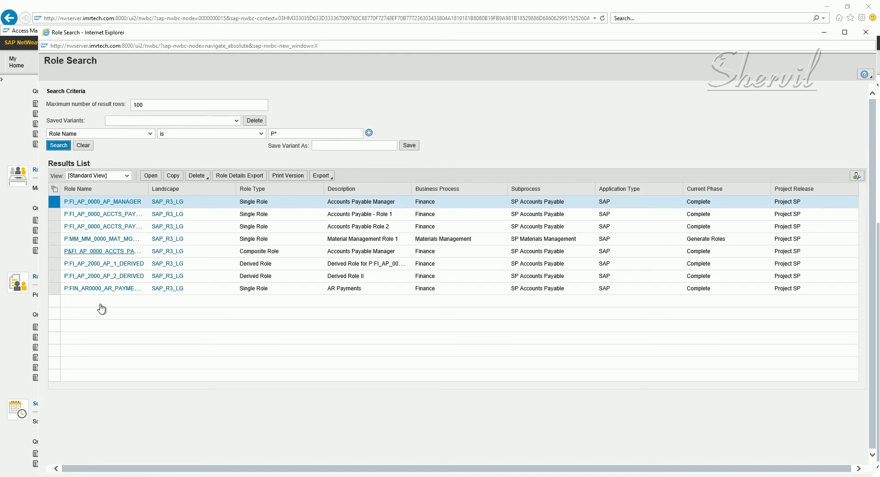
Widen the Role Name column, open the role P:FIN_AR0000_AR_PAYMENTS_M, and view its properties
left_click(152, 192)
left_click_drag(151, 191, 203, 191)
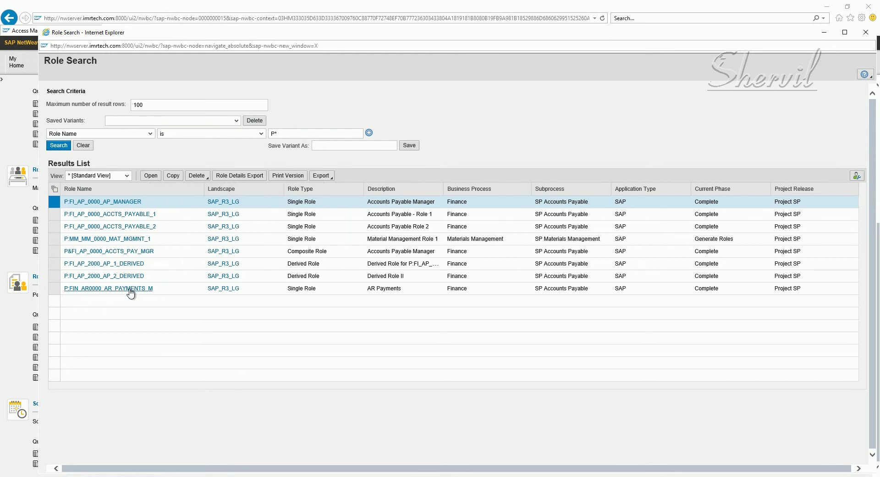
left_click(55, 289)
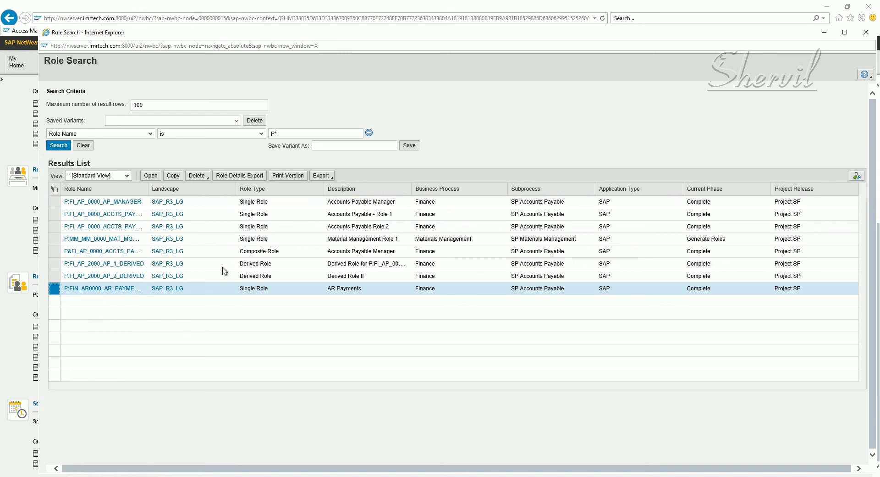
left_click(156, 177)
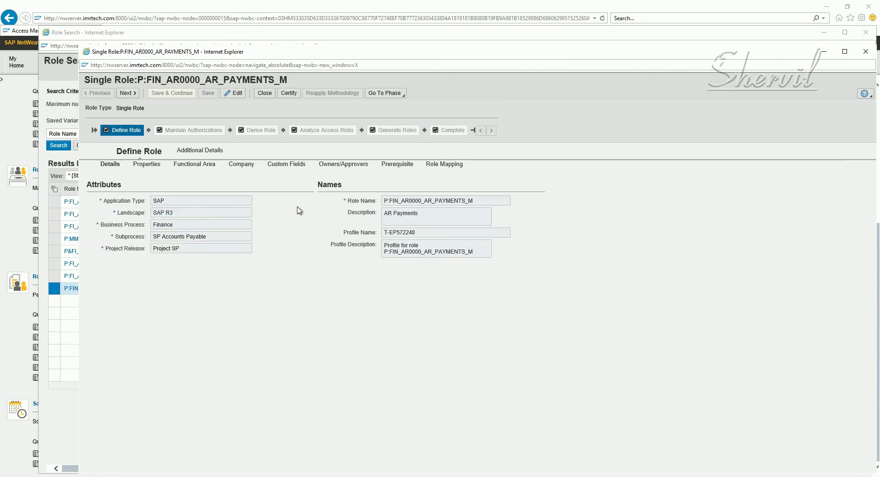
left_click(159, 171)
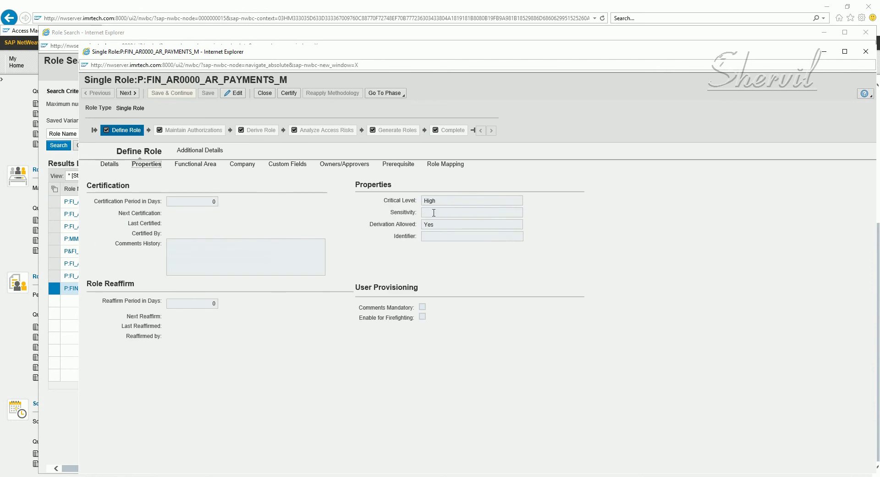
left_click(399, 200)
Put the role in edit mode, accept the ticket number and remarks, and set its Sensitivity to Normal
left_click(236, 93)
left_click(215, 203)
left_click(203, 304)
left_click(449, 213)
left_click(235, 92)
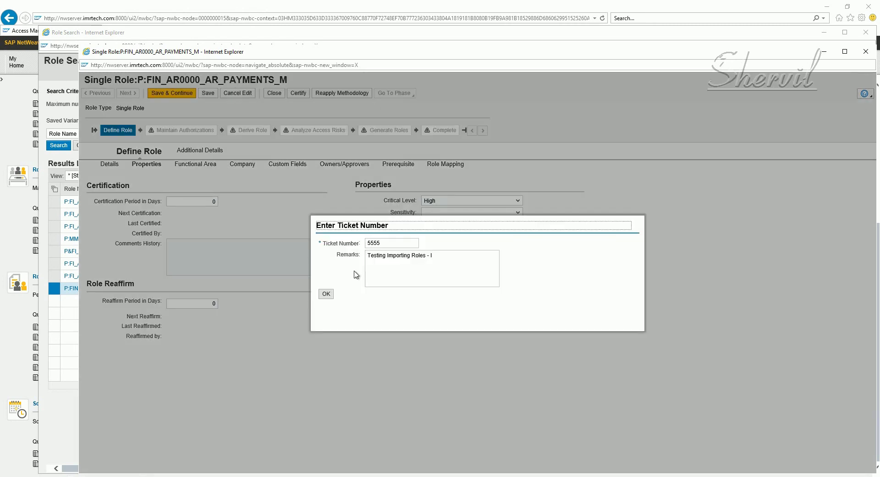
left_click(327, 294)
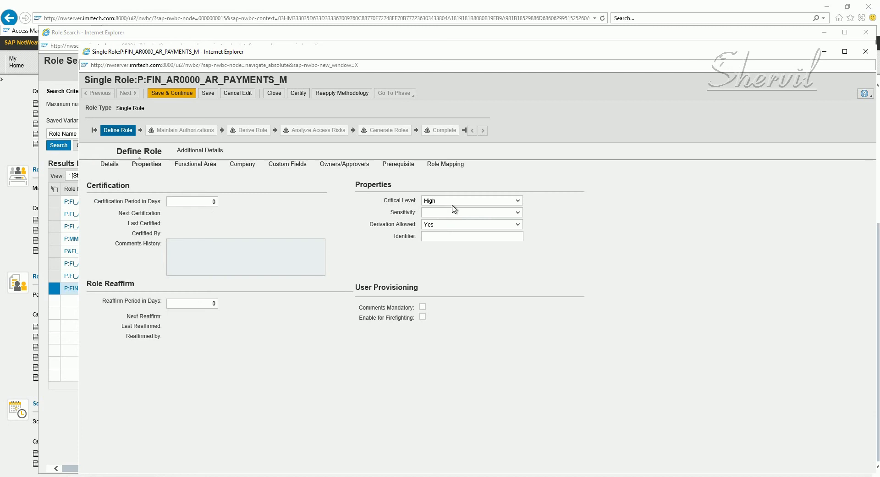
left_click(466, 213)
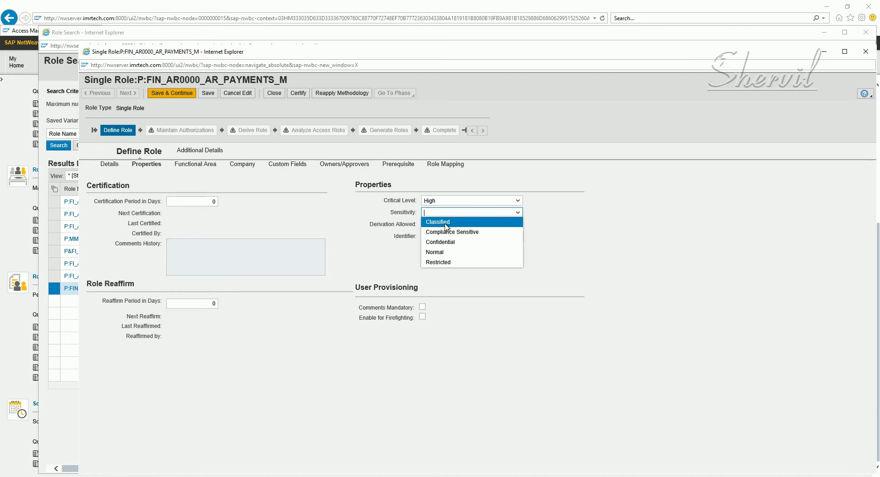
left_click(450, 254)
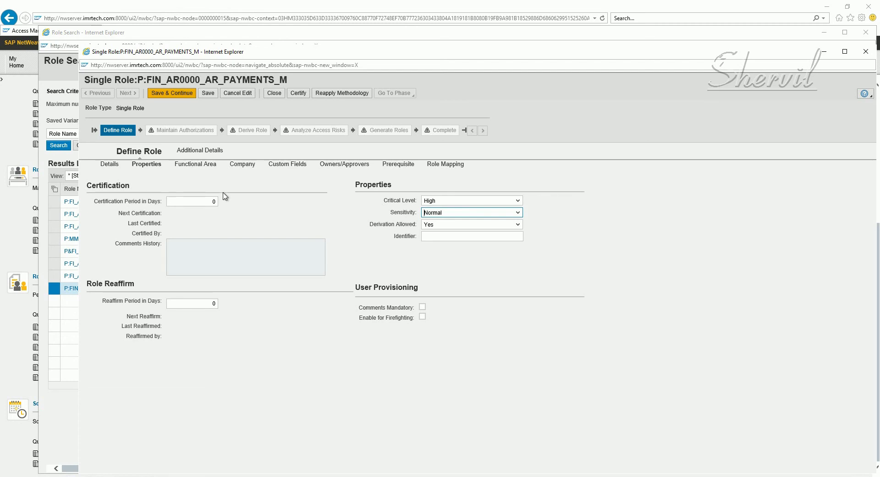
Check the role's functional area and owners/approvers, and save it forward to the Analyze Access Risks phase
left_click(196, 165)
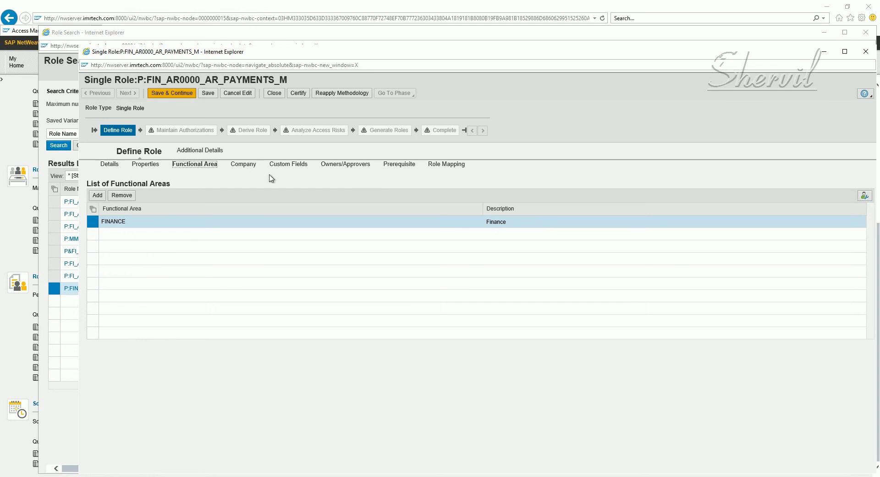
left_click(328, 168)
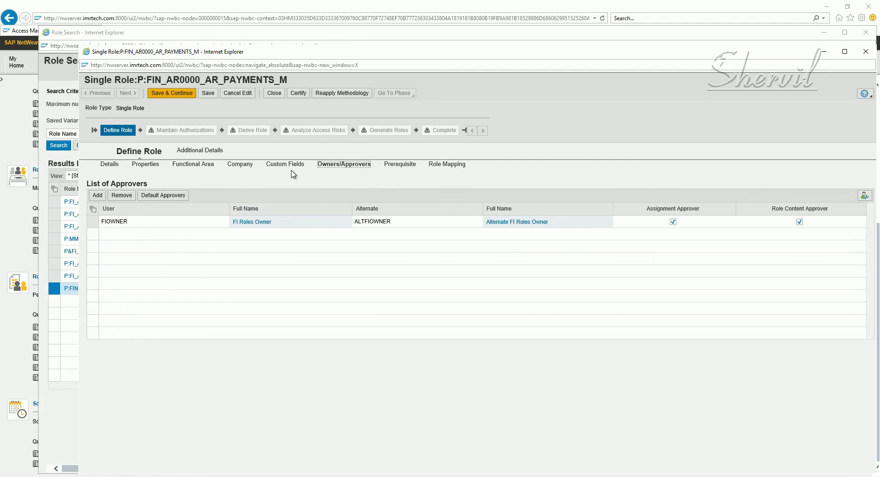
left_click(183, 94)
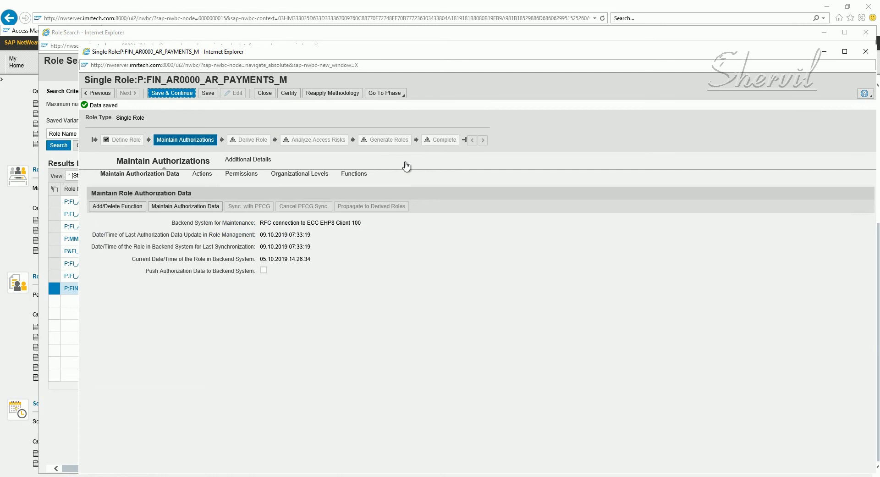
left_click(167, 99)
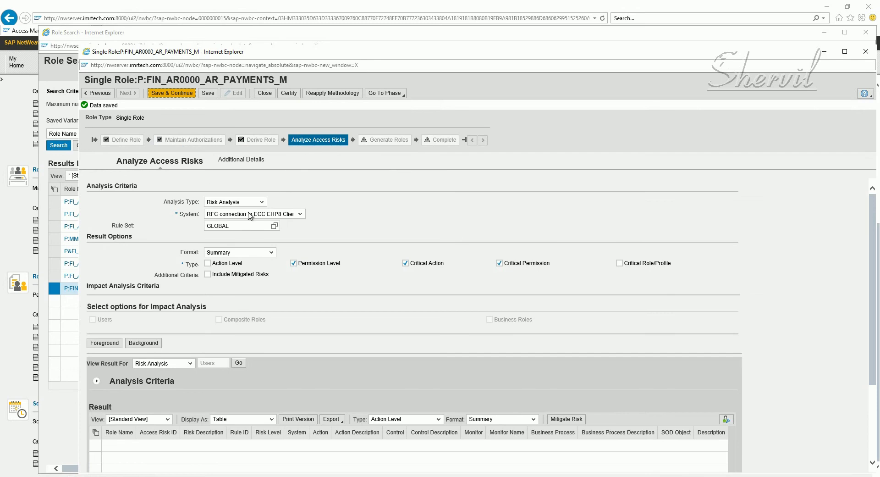
Add Action Level to the analysis types, run the risk analysis in the foreground, and review the listed risks
left_click(213, 262)
left_click(108, 344)
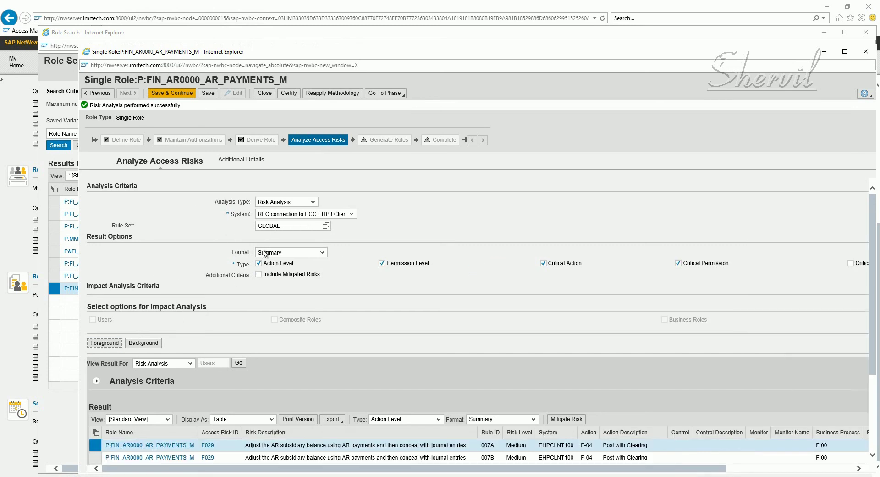
left_click(285, 226)
scroll(344, 243, "down", 3)
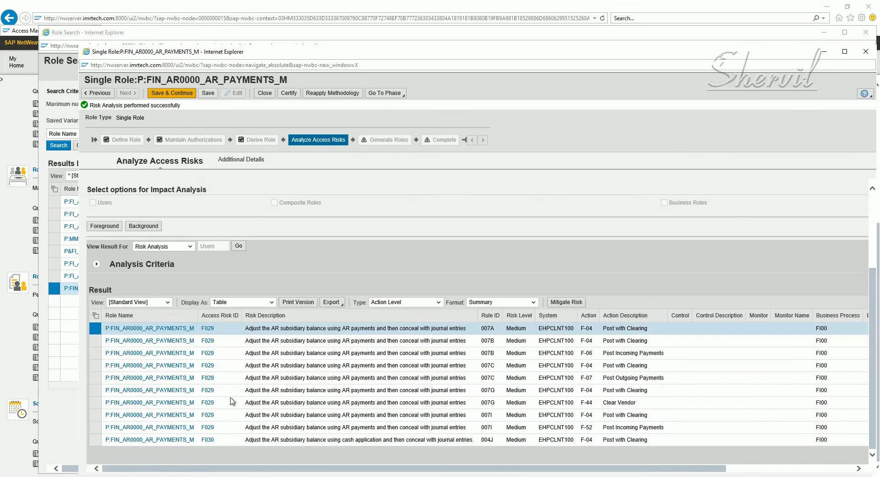
scroll(245, 179, "up", 3)
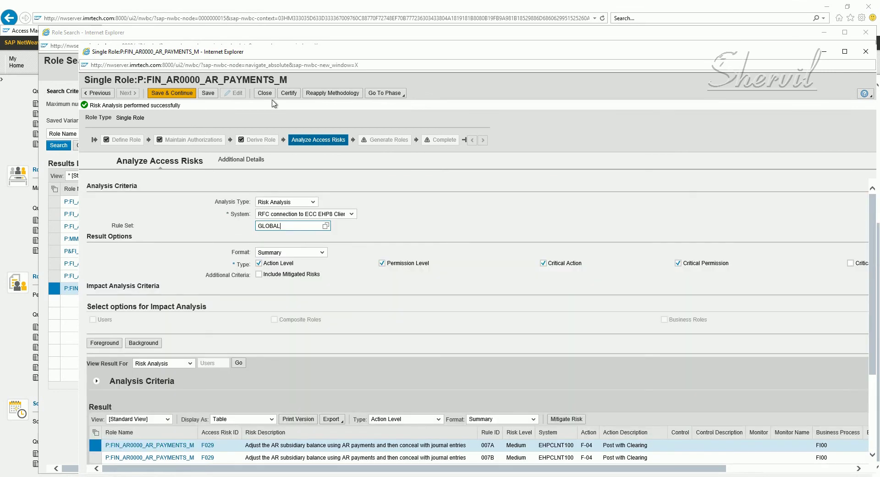
Save the role forward to the Generate Roles phase and try to continue to the Complete phase
left_click(163, 96)
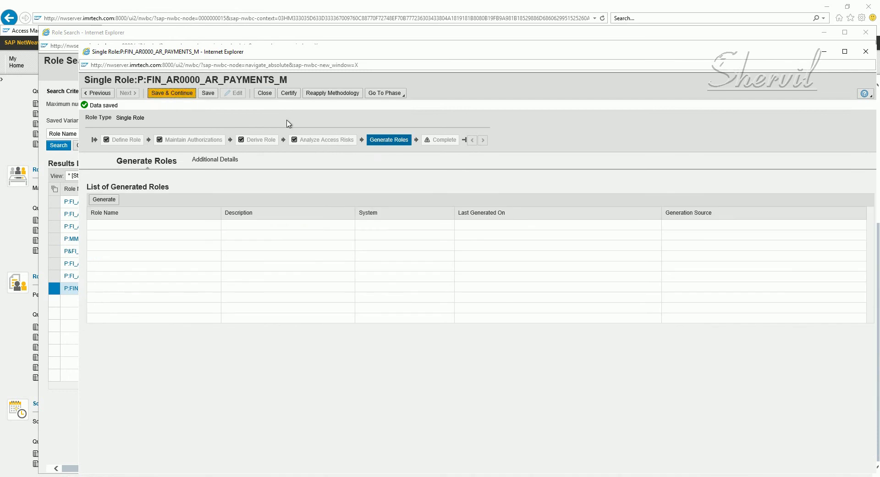
left_click(179, 94)
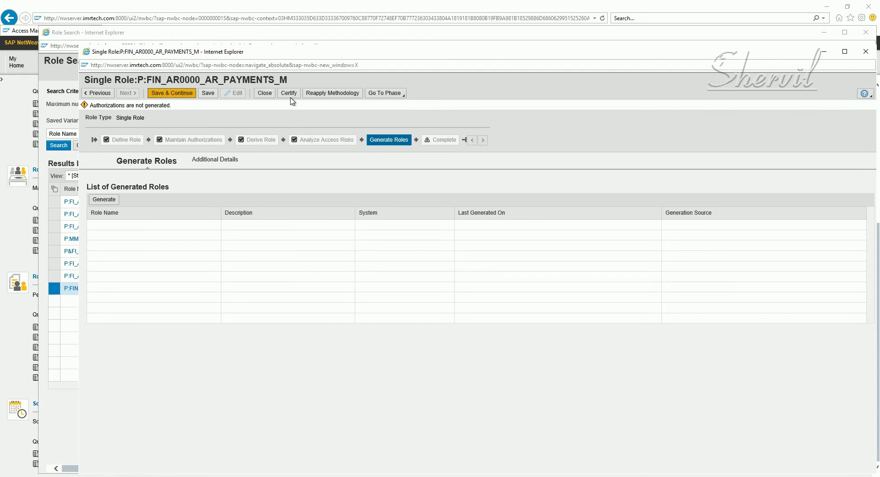
left_click(207, 93)
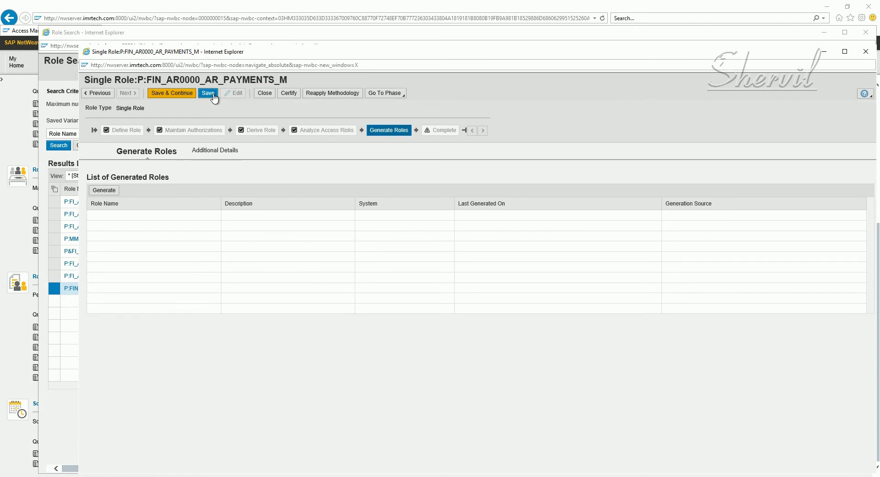
left_click(214, 96)
left_click(184, 93)
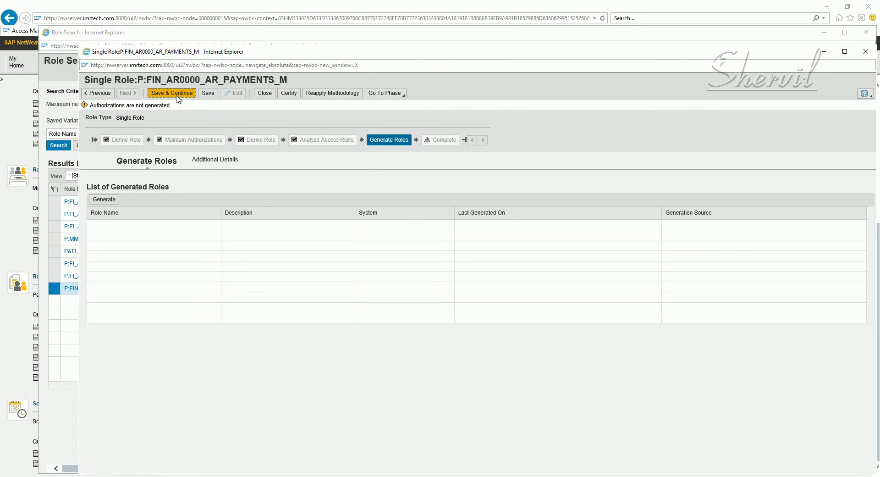
Go back to Analyze Access Risks, put the role in edit mode, and try again to save it through Generate Roles
left_click(88, 94)
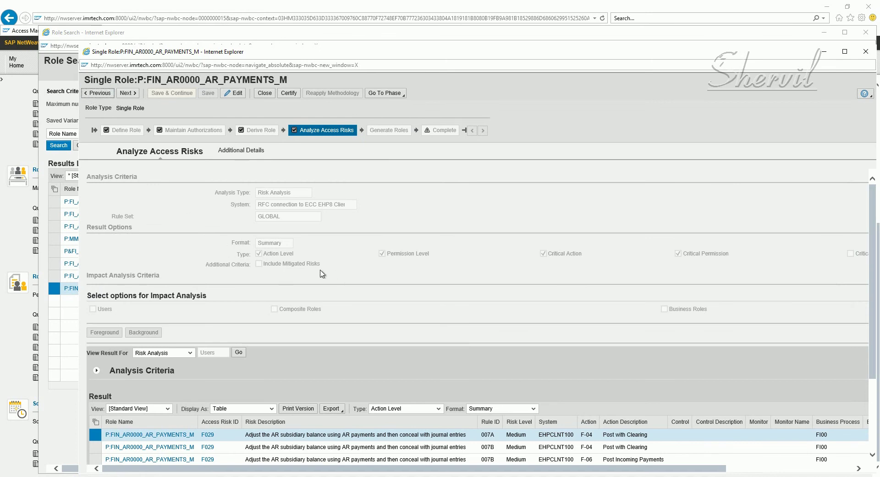
scroll(321, 272, "down", 2)
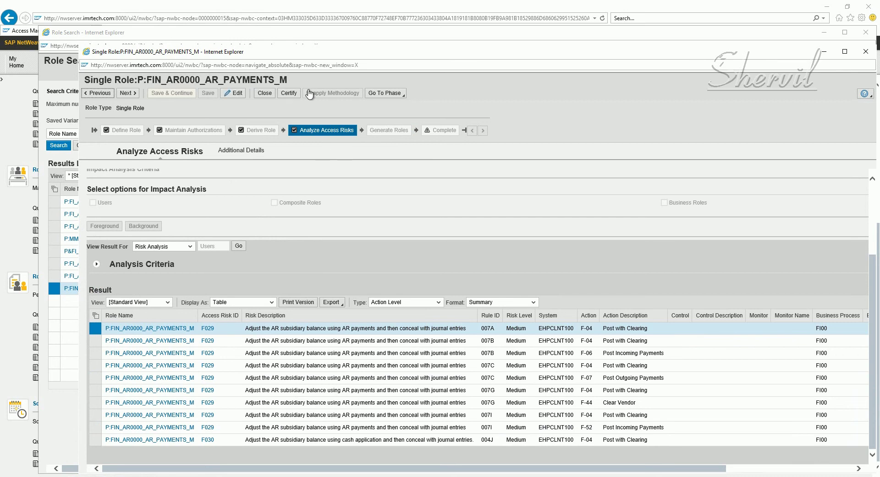
left_click(241, 94)
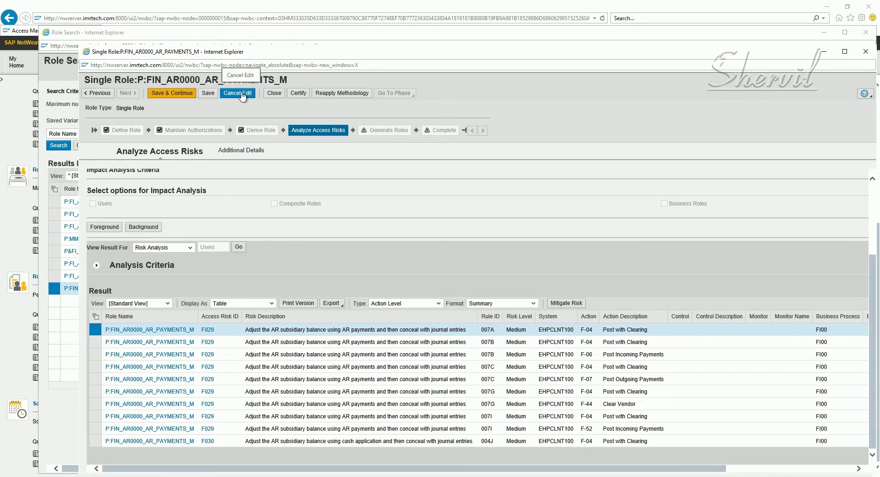
left_click(171, 93)
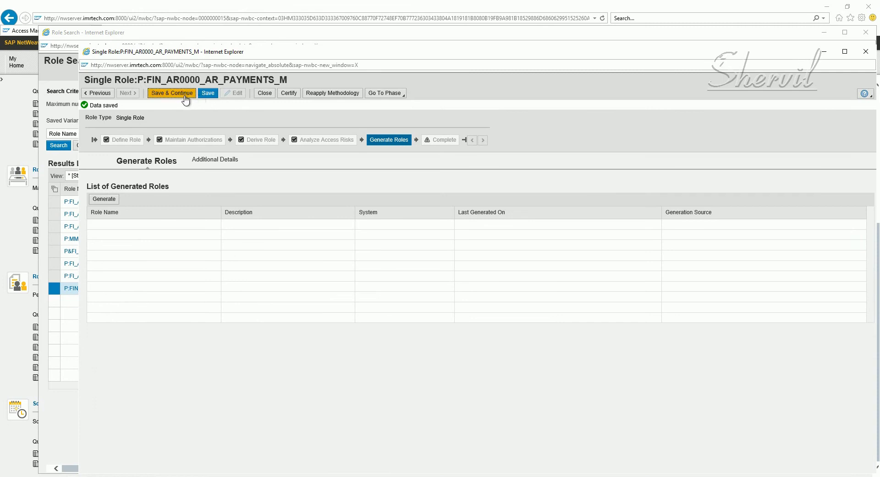
left_click(183, 93)
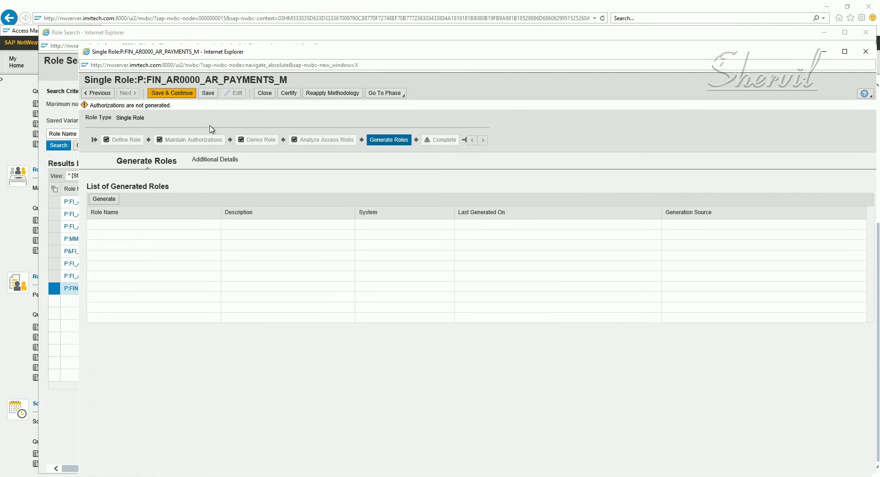
Generate the role on EHPCLNT100 as a foreground generation, entering the backend password, submit it, and close the Role Generation wizard
left_click(380, 94)
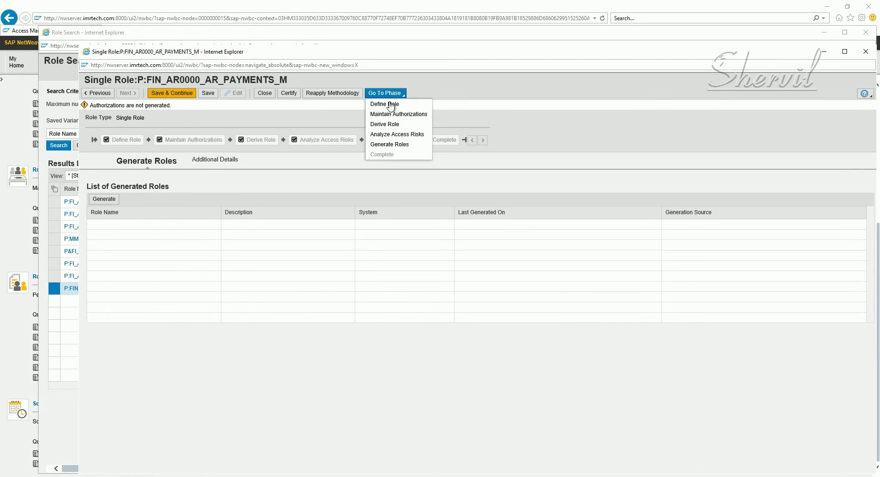
left_click(390, 145)
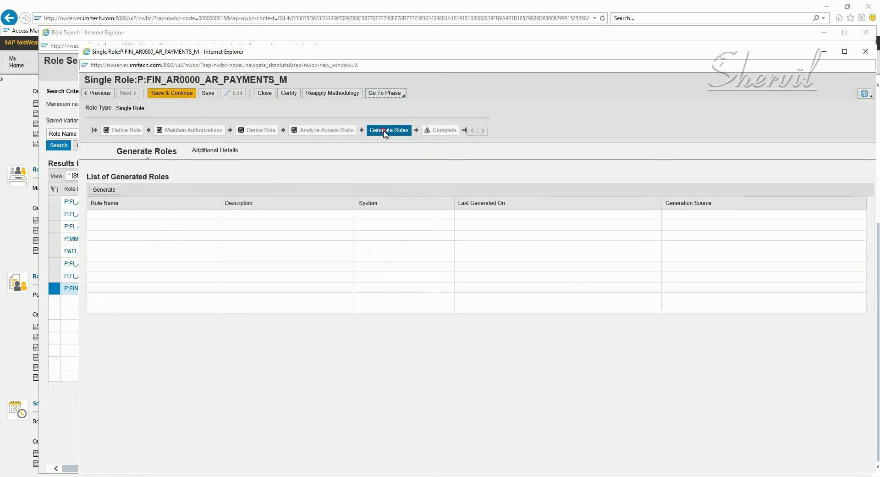
left_click(384, 132)
left_click(103, 190)
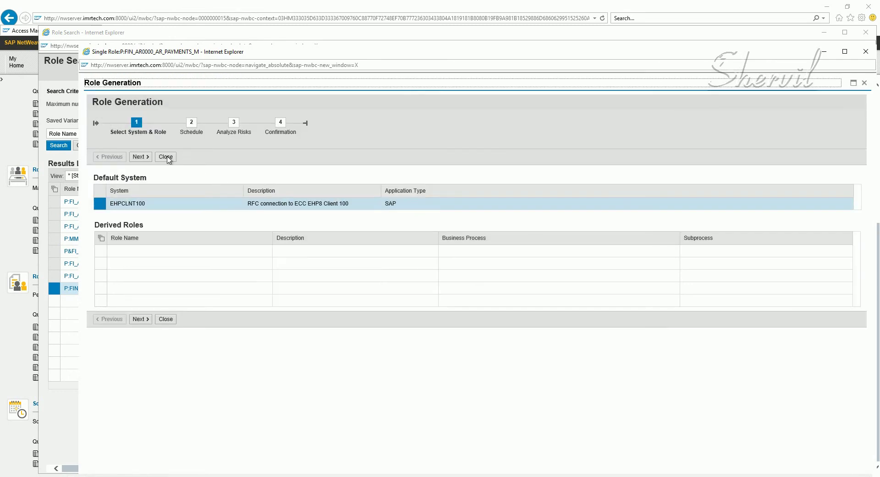
left_click(142, 157)
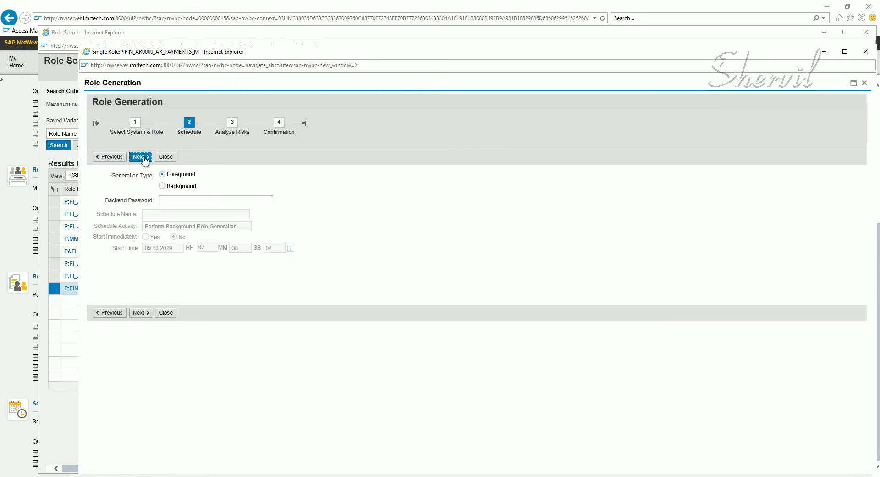
left_click(143, 157)
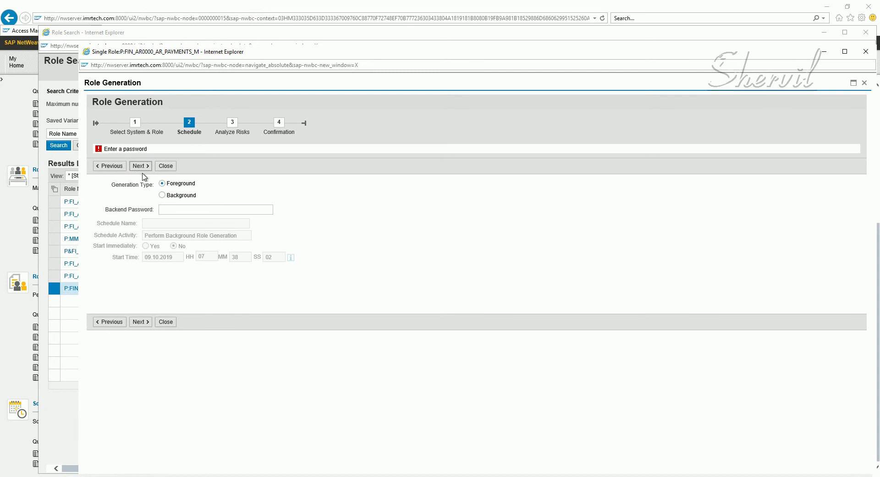
left_click(187, 209)
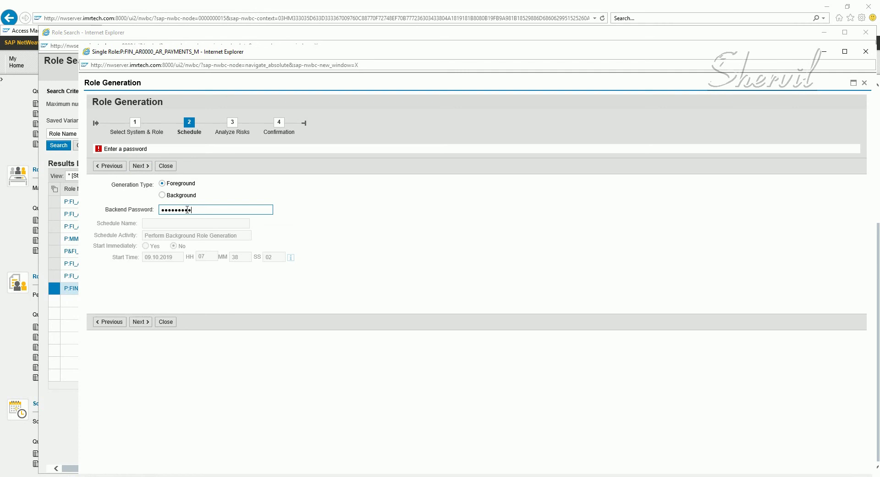
left_click(146, 167)
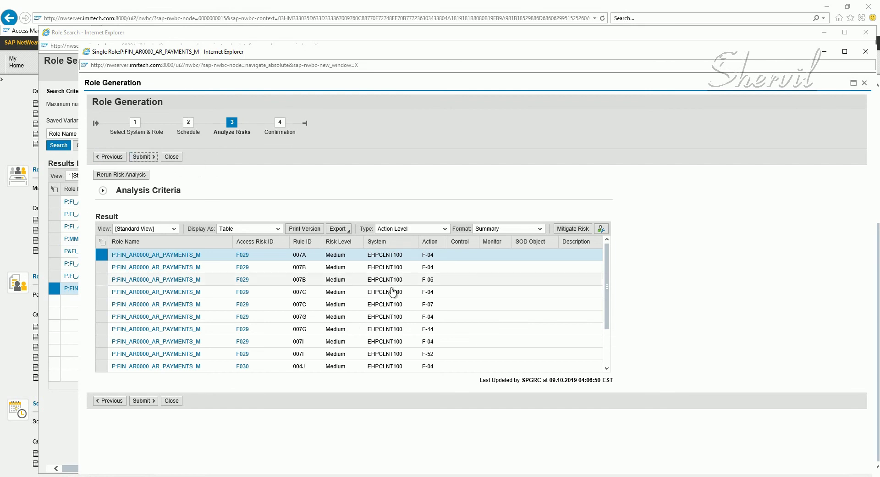
left_click(142, 157)
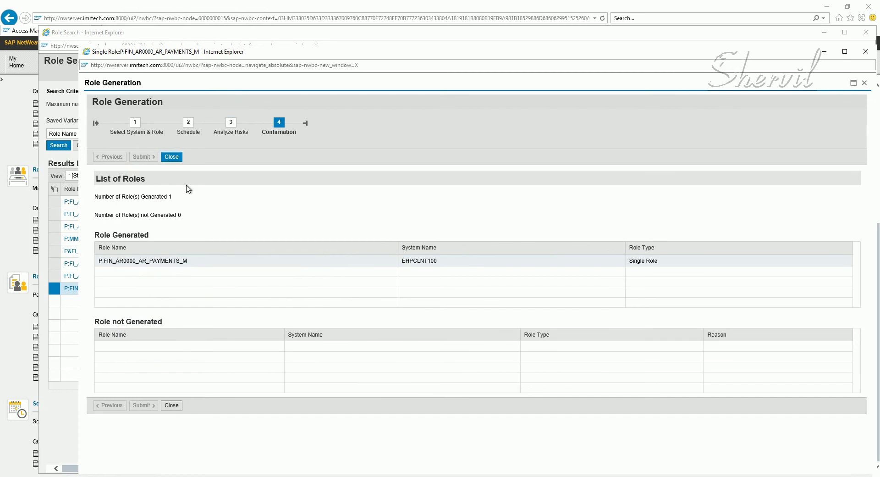
left_click(171, 156)
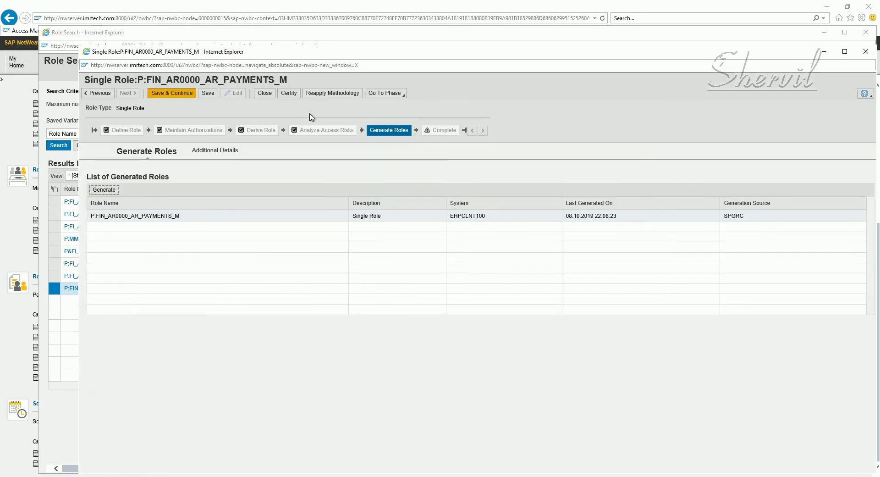
Save the generated role forward to the Complete phase, and close both the role and the Role Search window
left_click(173, 92)
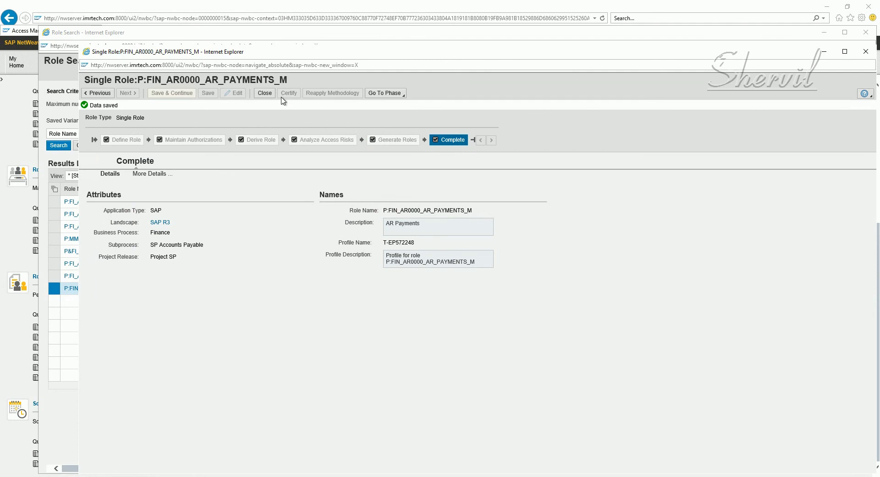
left_click(258, 96)
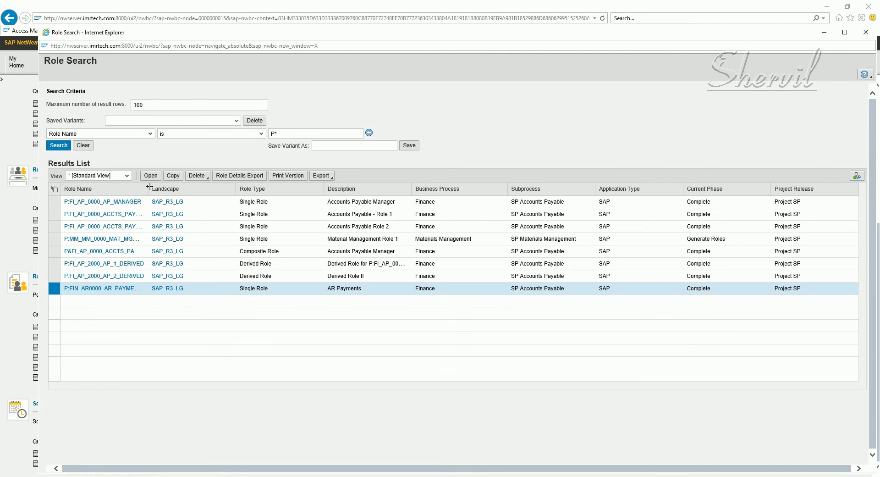
left_click(864, 33)
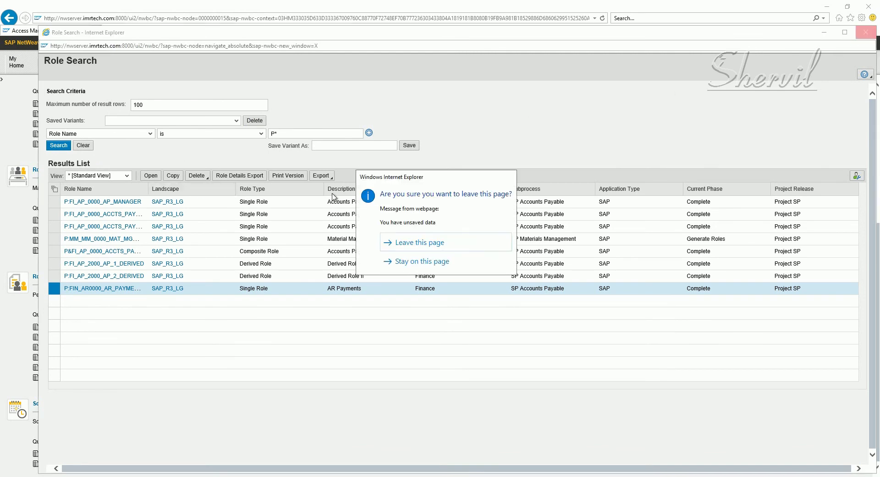
left_click(426, 242)
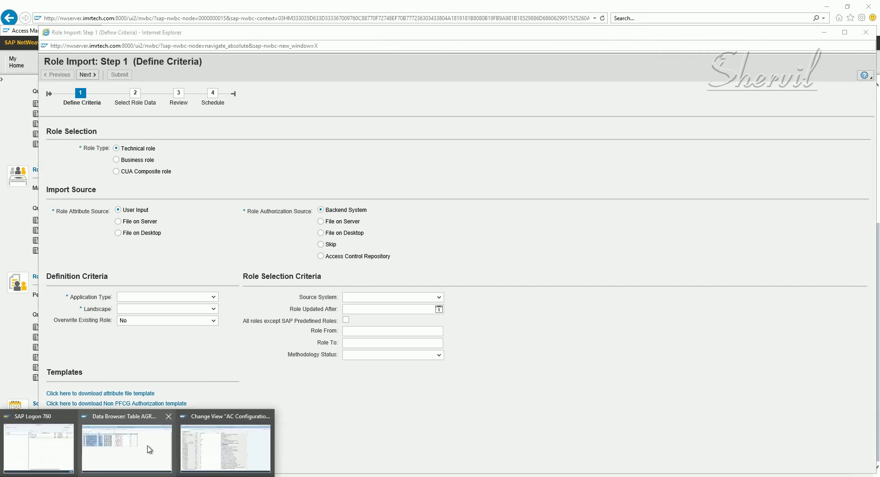
Switch to the SAP Data Browser and check the role names starting with X: in table AGR_USERS
left_click(151, 451)
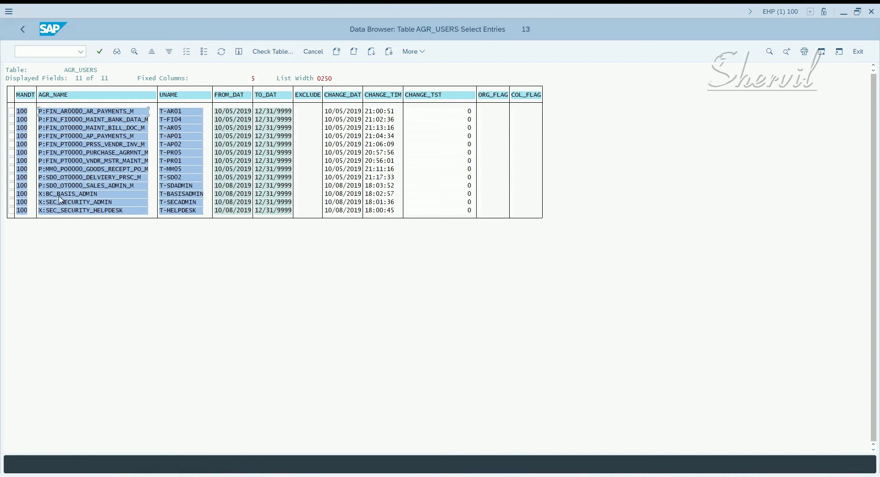
left_click(42, 194)
left_click(41, 204)
left_click(79, 210)
Switch to the Role Import window in Internet Explorer and set the application type to SAP and the landscape to SAP R3
key("alt+Tab")
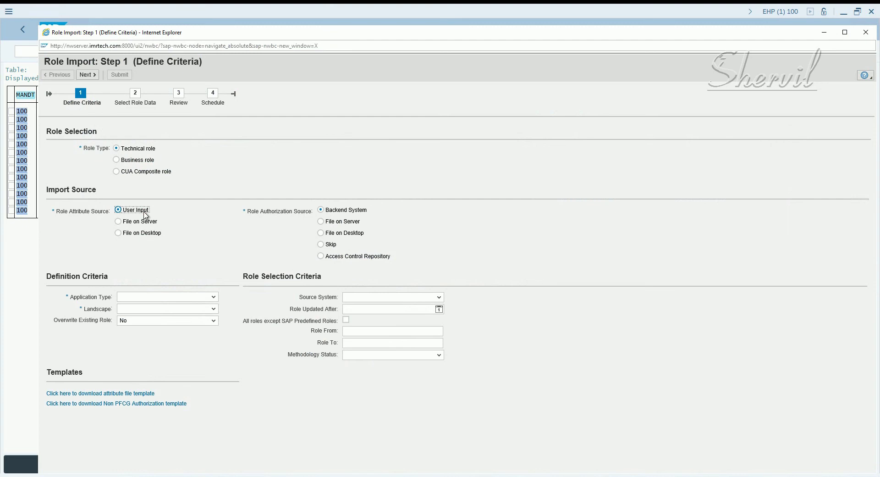
left_click(213, 297)
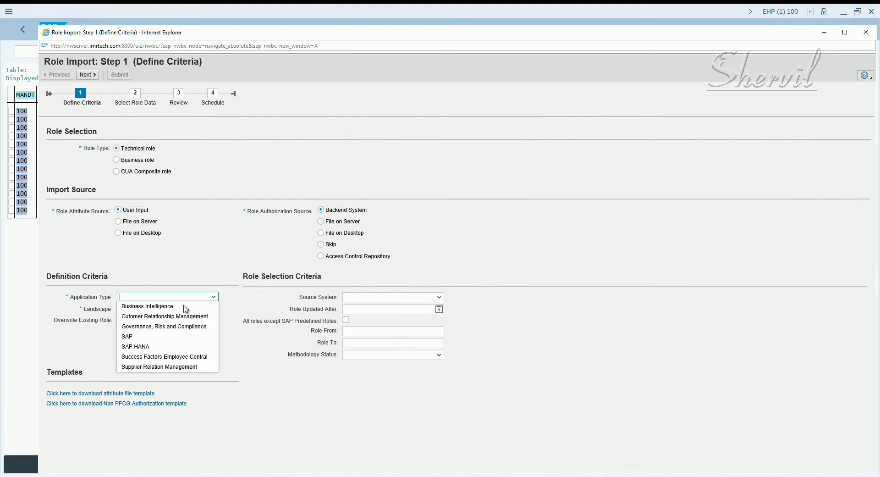
left_click(154, 336)
left_click(179, 310)
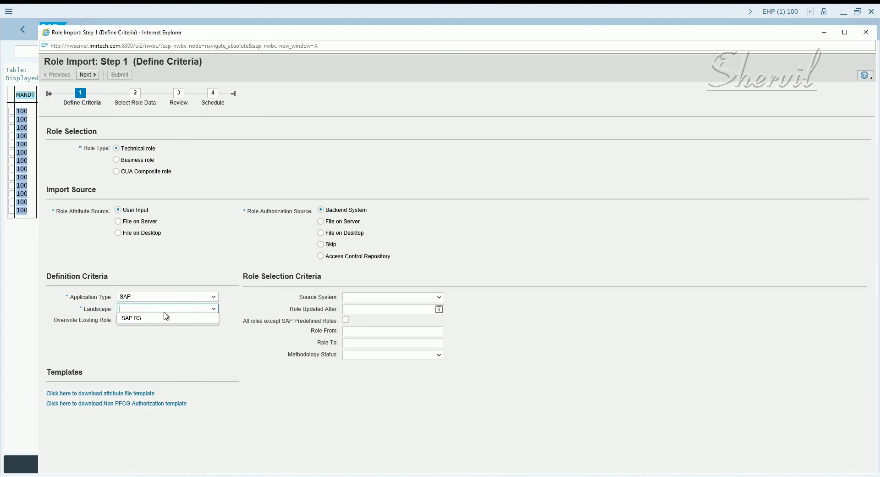
left_click(163, 319)
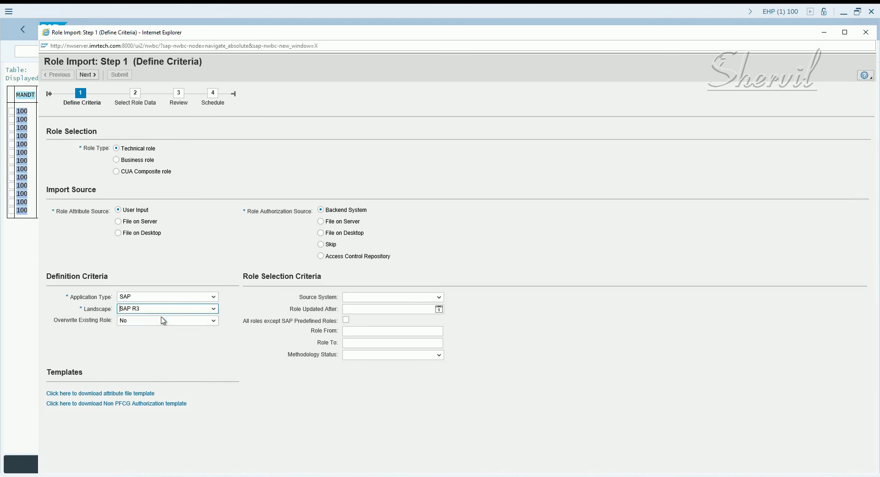
left_click(215, 320)
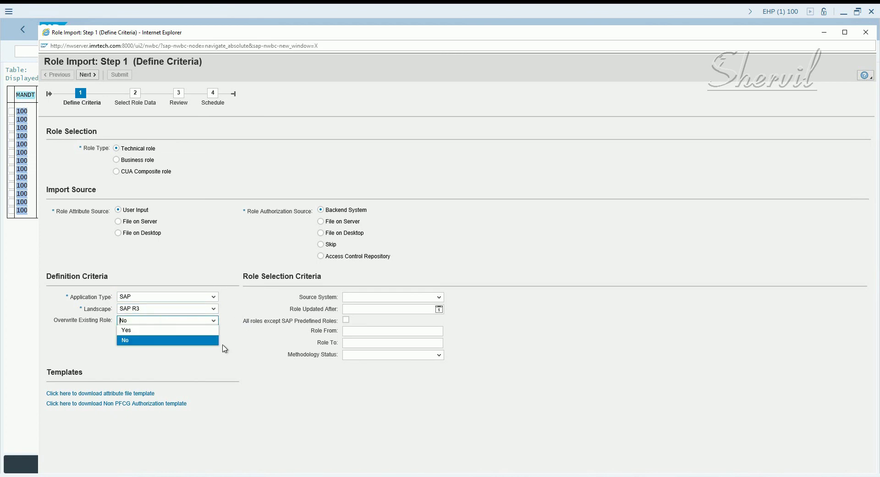
Set the source system to the RFC connection to ECC EHP8 Client 100, Role From to X:SEC*, and the methodology status to Complete
left_click(376, 300)
left_click(376, 300)
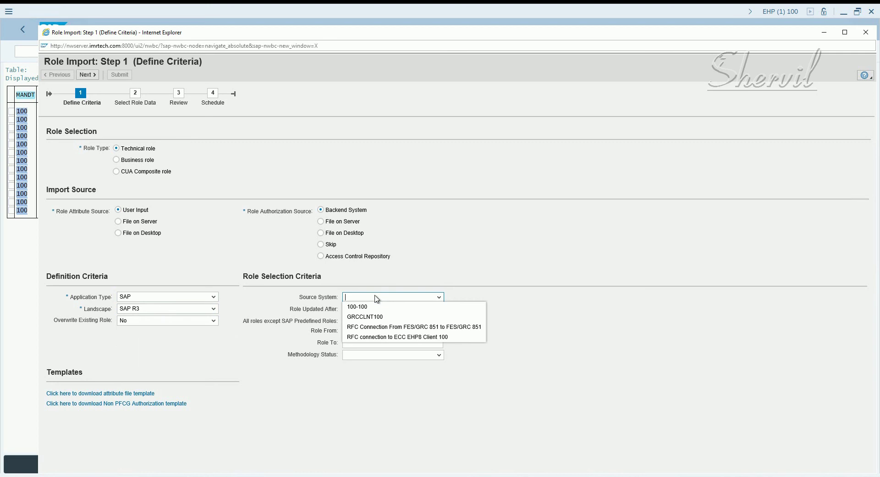
left_click(374, 337)
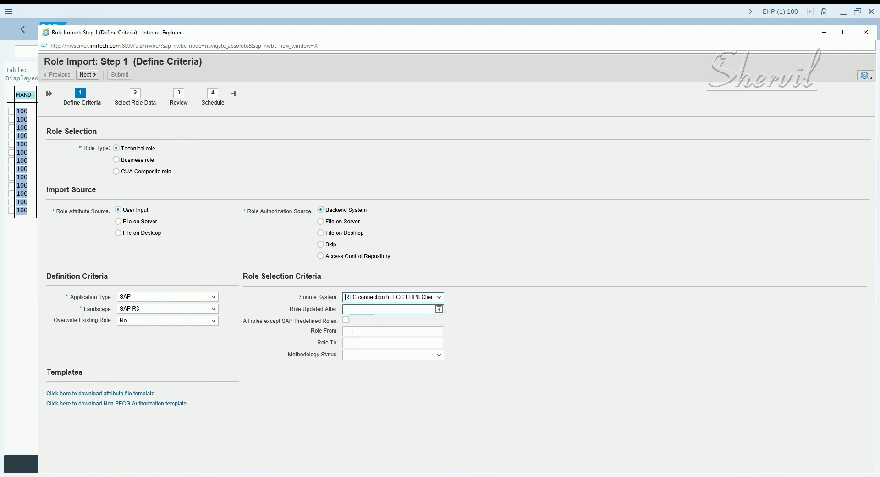
left_click(356, 330)
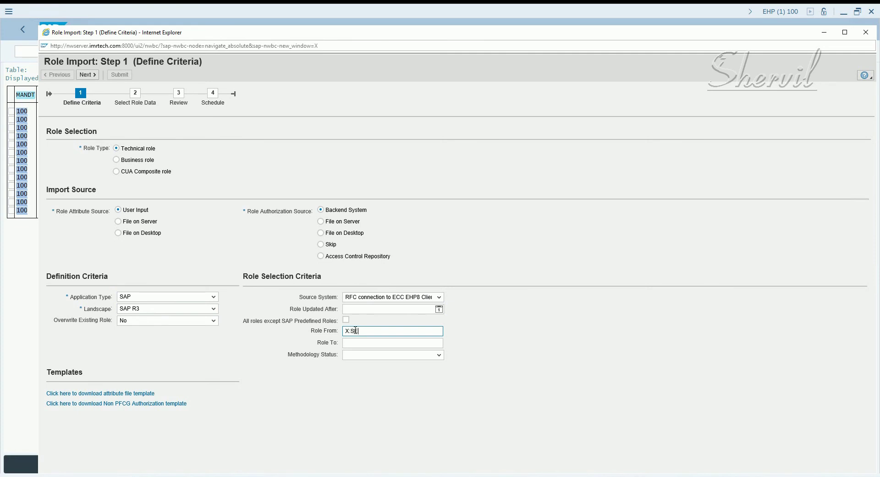
left_click(511, 313)
left_click(400, 331)
left_click(419, 356)
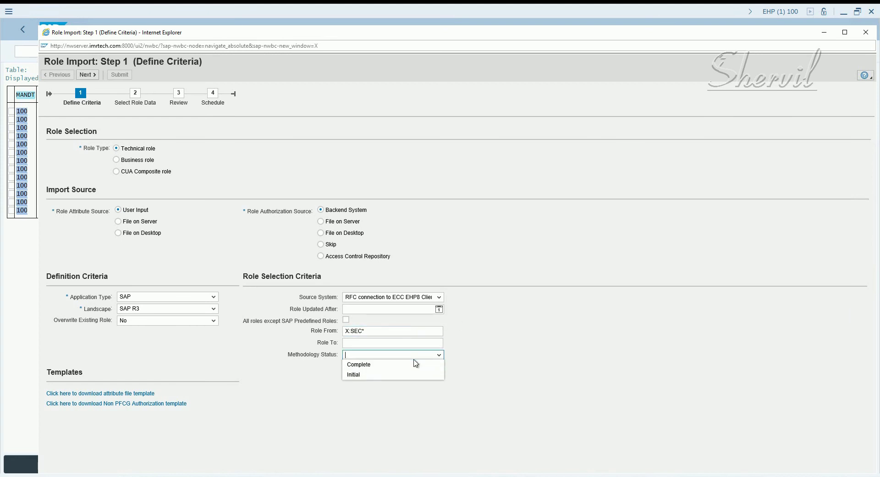
left_click(374, 365)
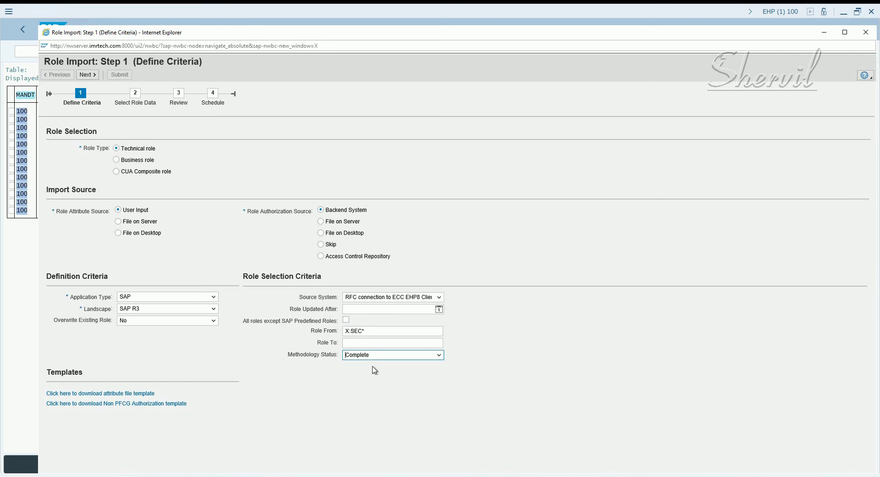
left_click(508, 356)
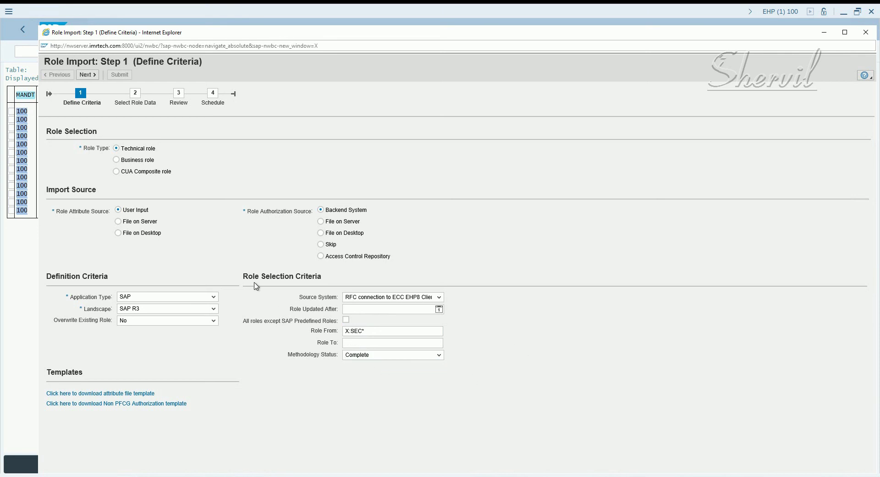
Check the X:SEC role names in table AGR_USERS in the Data Browser, and advance the Role Import to Select Role Data
left_click(91, 76)
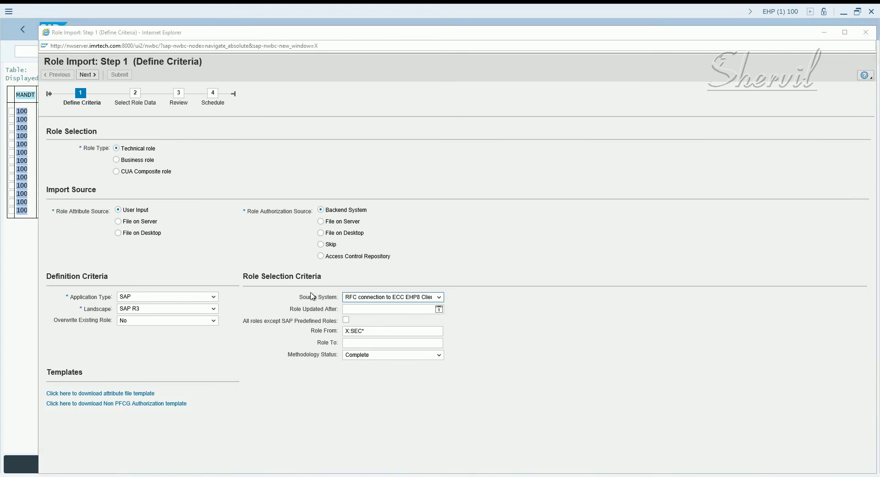
key("alt+Tab")
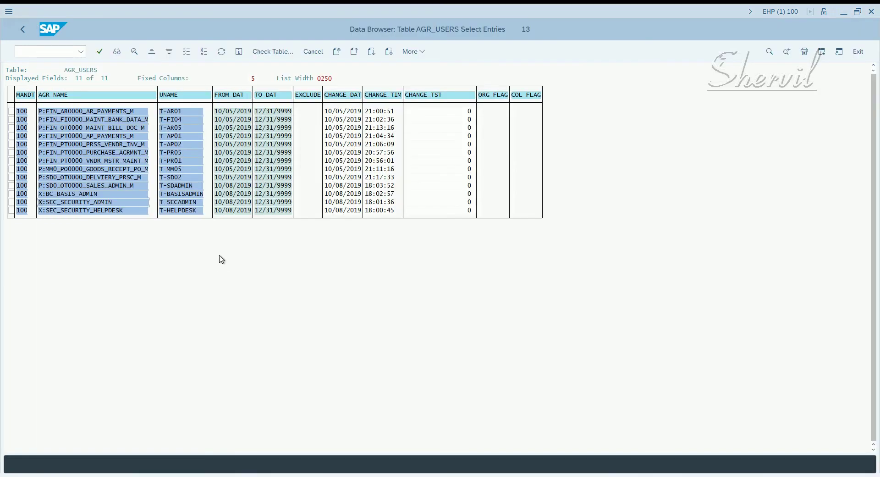
left_click(93, 211)
key("alt+Tab")
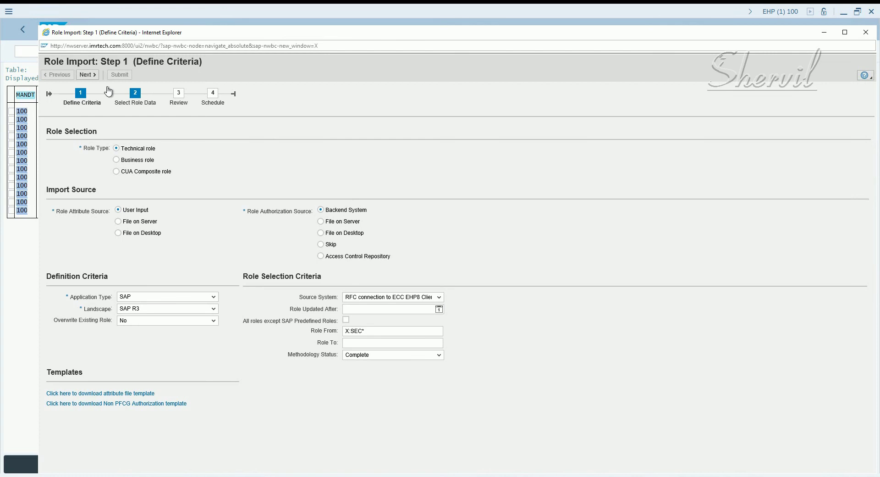
left_click(89, 75)
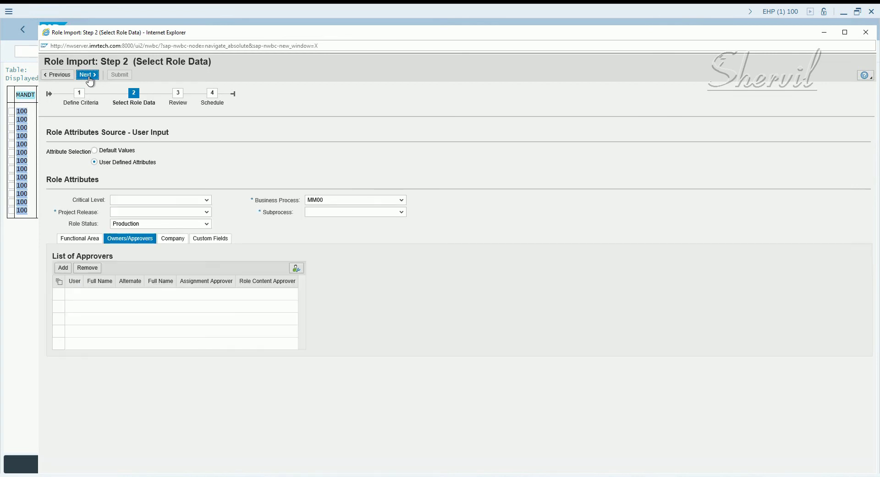
Choose User Defined Attributes for the imported roles, with critical level High and project release Project SP
left_click(117, 152)
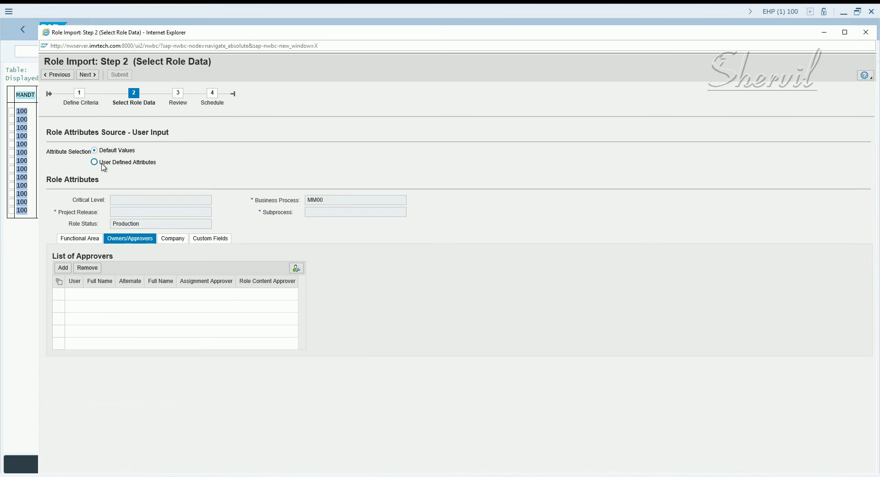
left_click(102, 164)
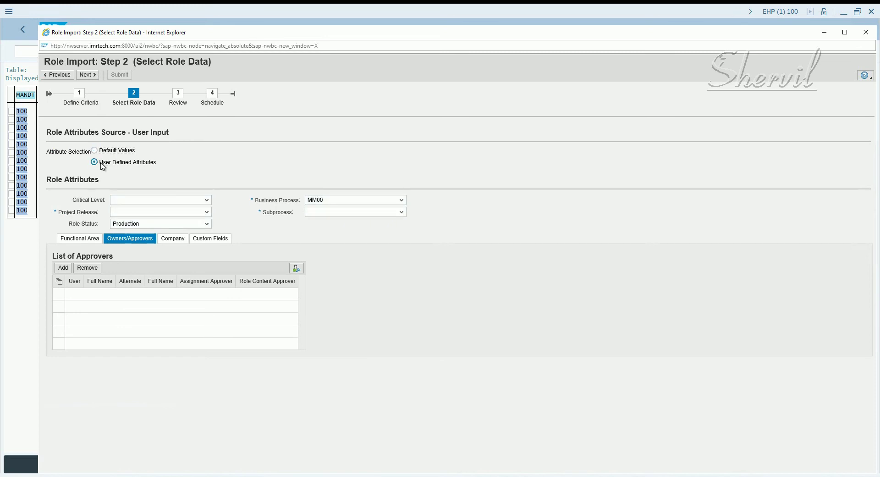
left_click(205, 202)
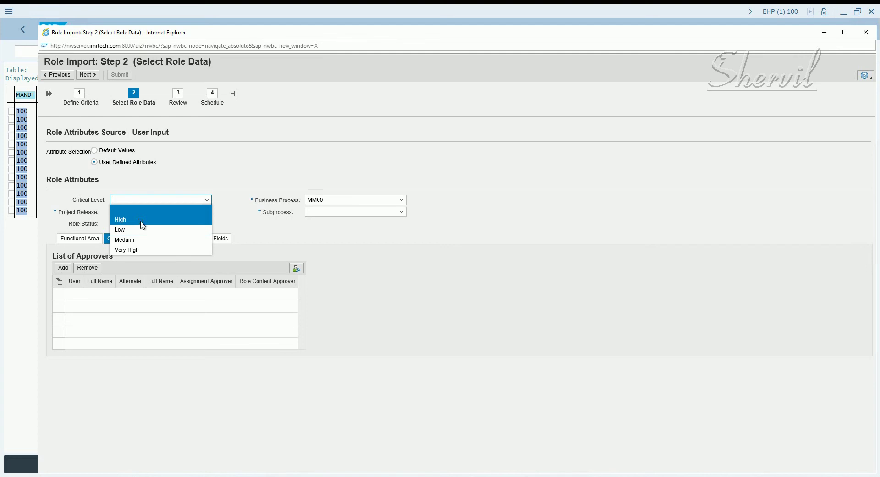
left_click(142, 221)
left_click(188, 212)
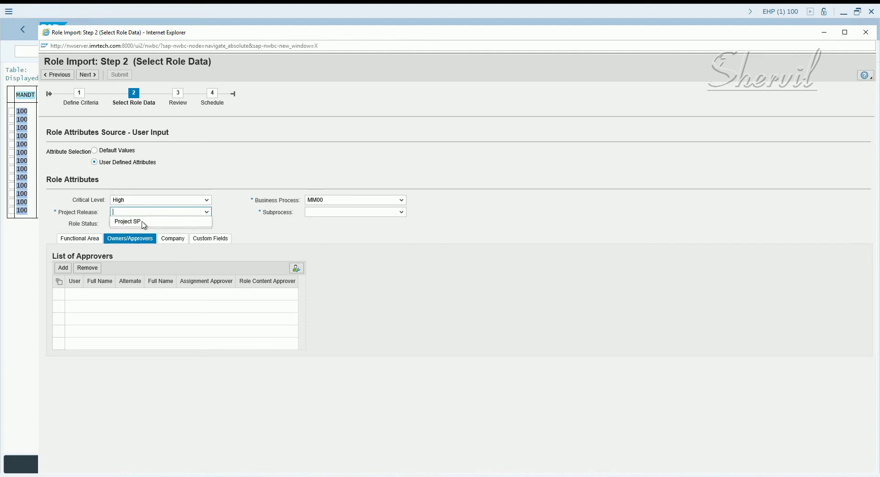
left_click(135, 222)
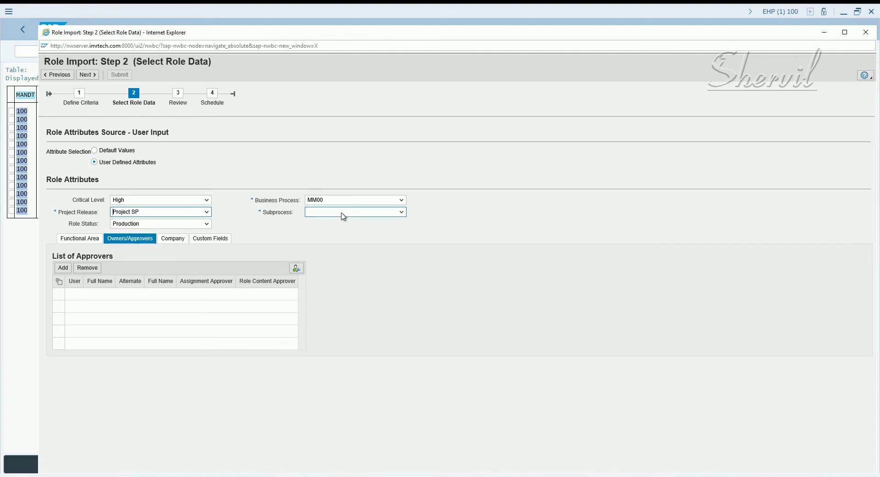
Set the roles' business process to Basis and the subprocess to SP SAP Security
left_click(351, 203)
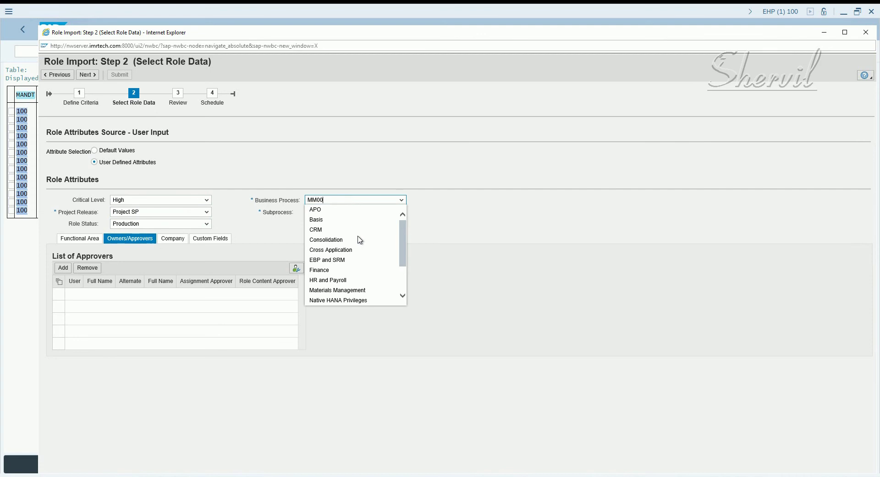
scroll(354, 254, "down", 2)
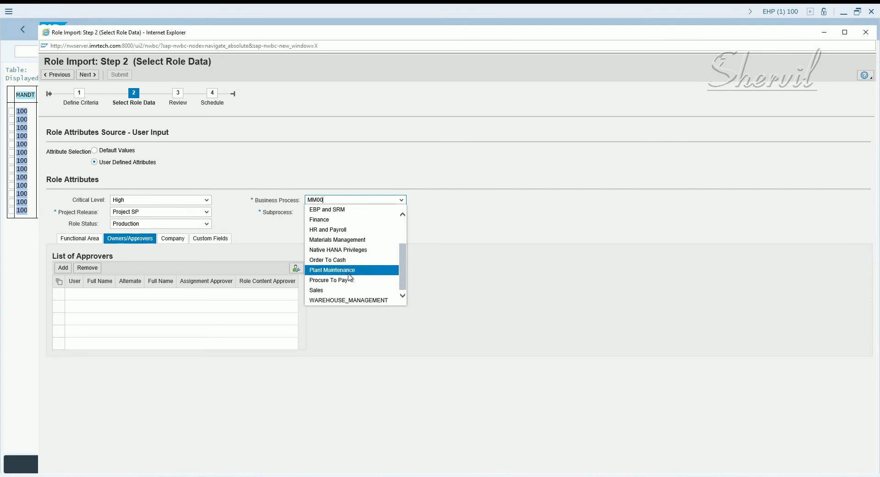
scroll(347, 285, "up", 1)
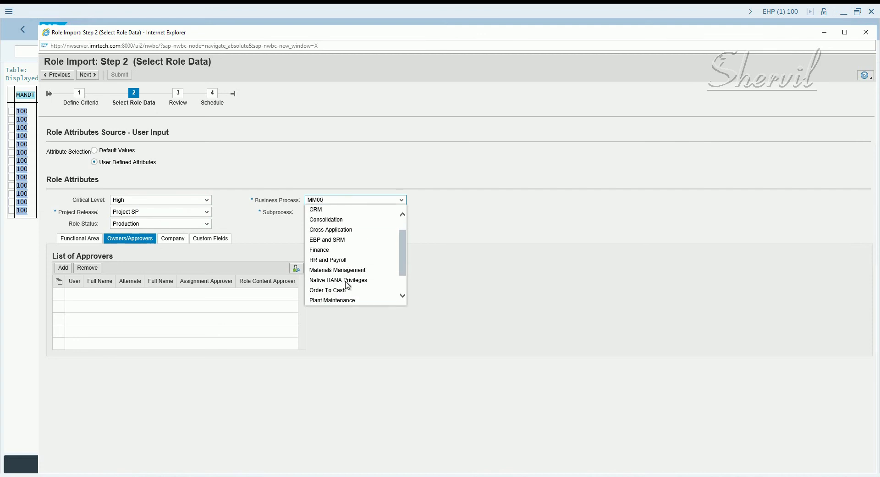
scroll(341, 264, "up", 1)
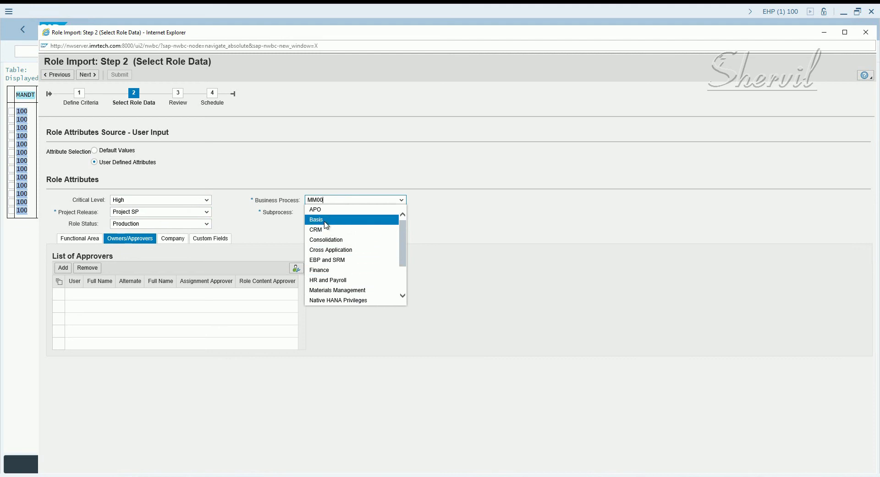
left_click(326, 219)
left_click(352, 213)
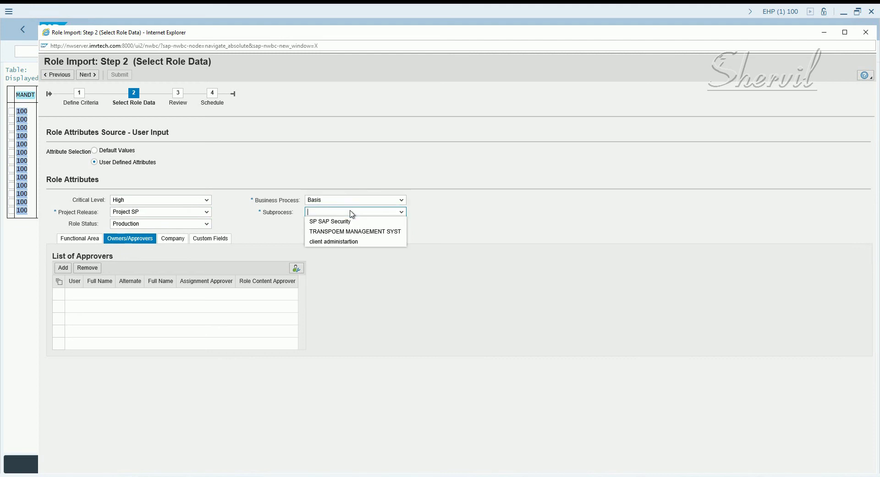
left_click(341, 223)
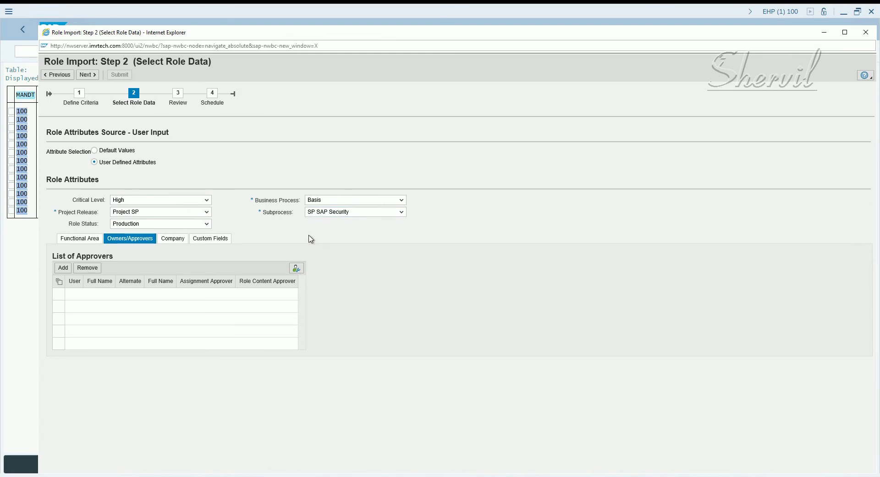
Add the functional area IT (Information Technology) to the role attributes
left_click(72, 234)
left_click(63, 267)
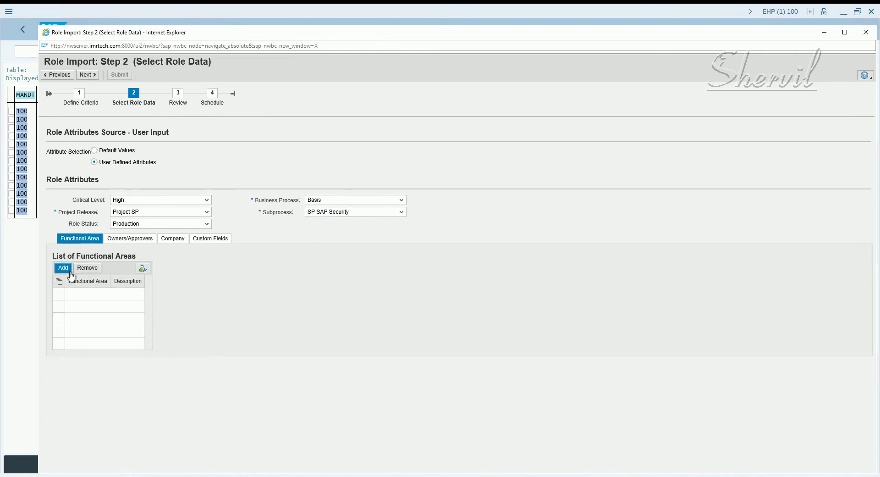
left_click(93, 297)
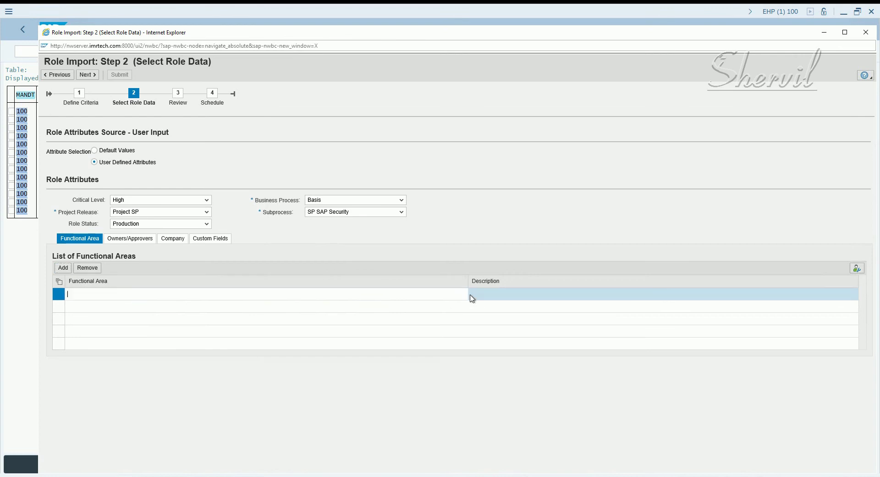
left_click(472, 295)
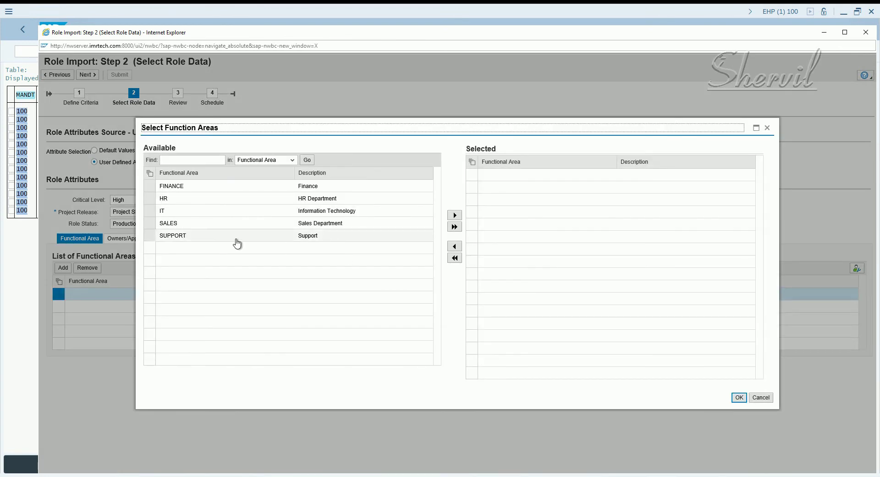
left_click(200, 214)
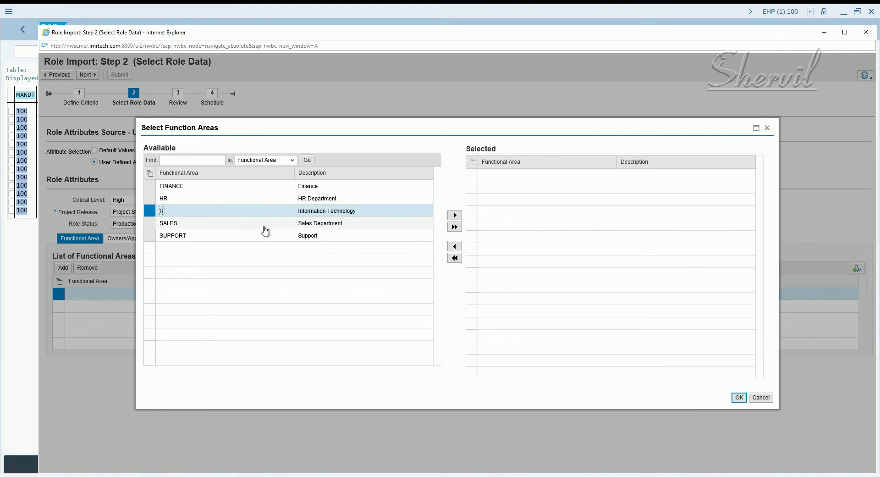
left_click(455, 215)
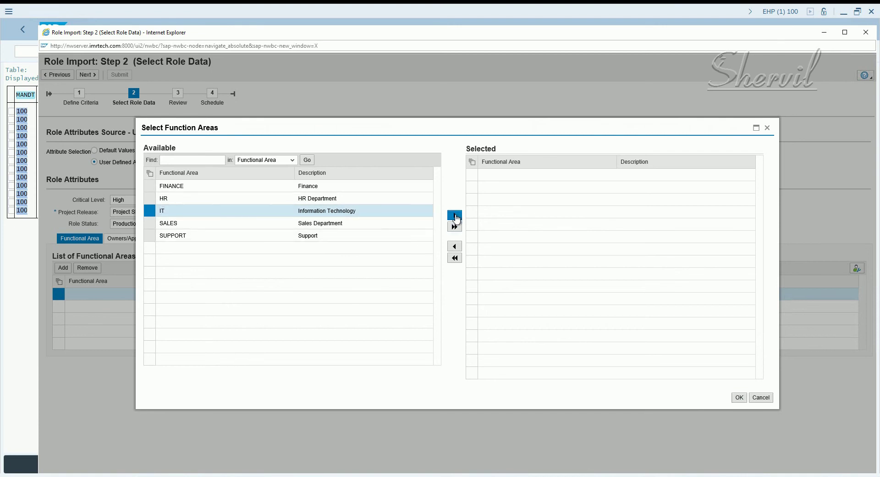
left_click(741, 398)
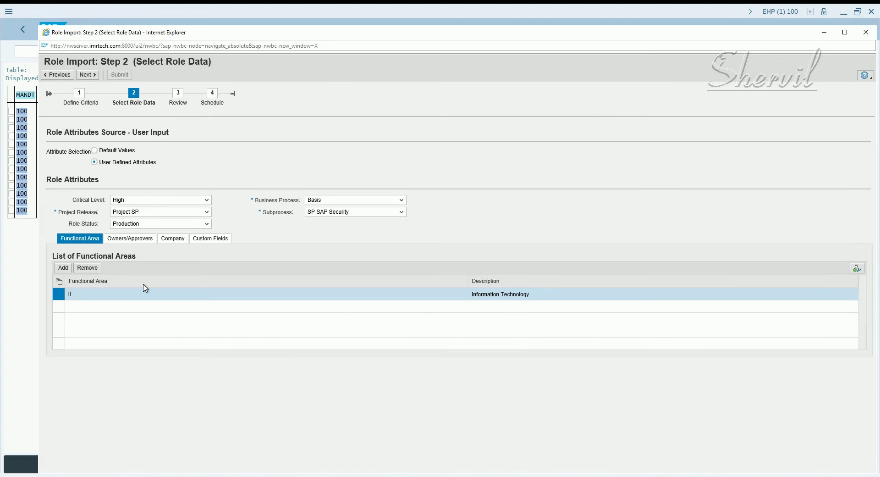
Add SECOWNER (Security Roles Owner) as a user in the imported roles' list of approvers
left_click(123, 239)
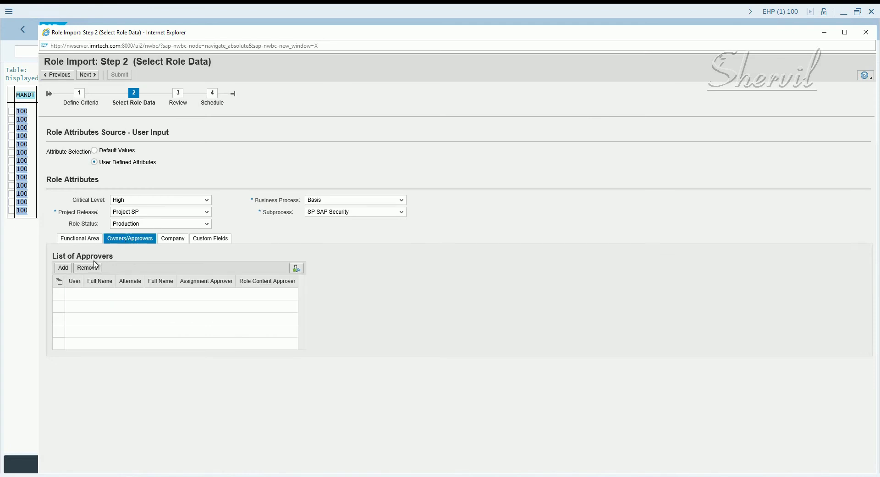
left_click(63, 268)
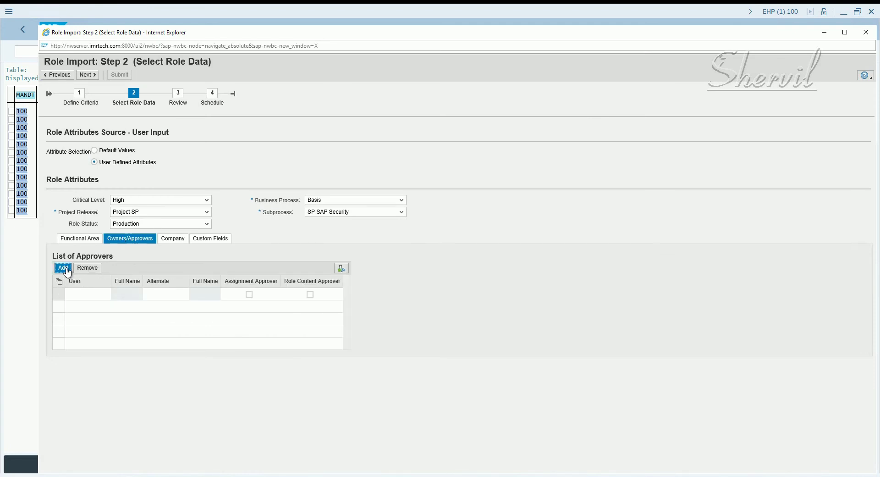
left_click(113, 293)
left_click(116, 294)
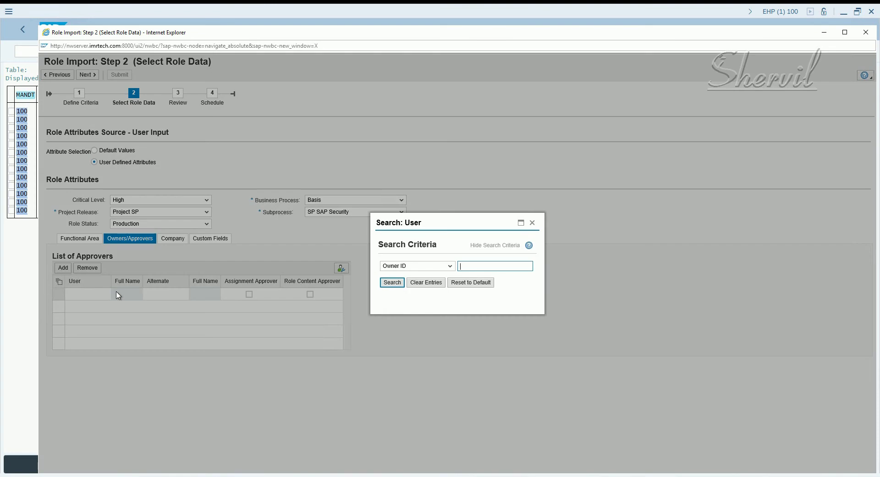
left_click(394, 282)
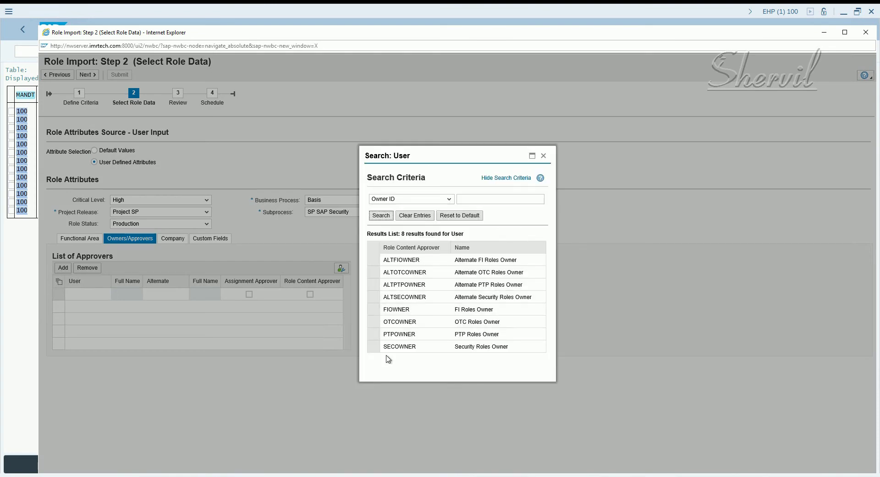
left_click(374, 347)
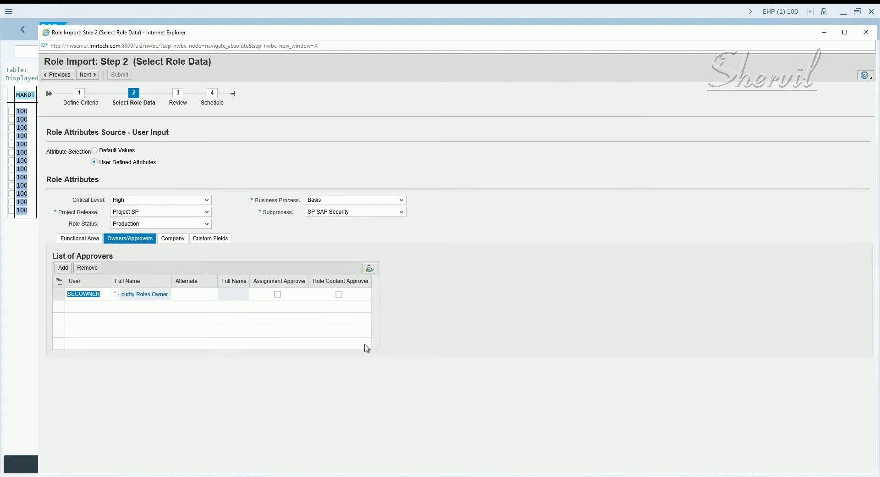
Set ALTSECOWNER as the alternate for SECOWNER and enable both Assignment Approver and Role Content Approver
left_click(219, 294)
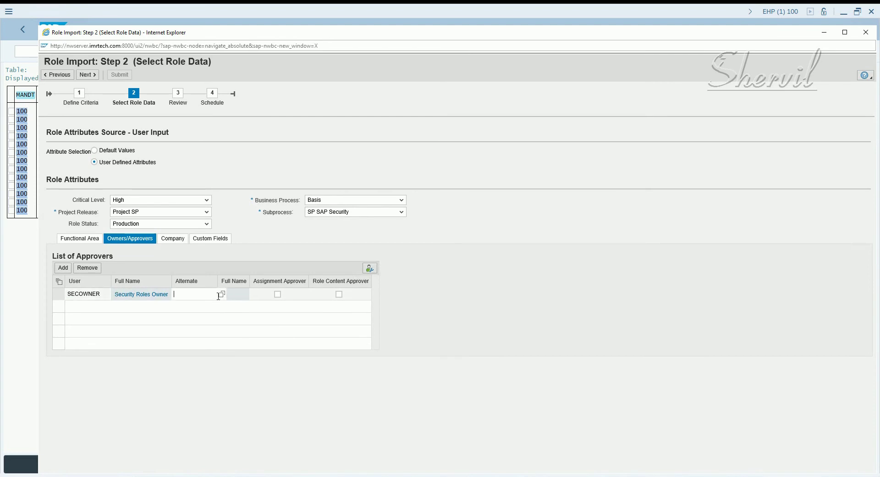
left_click(223, 295)
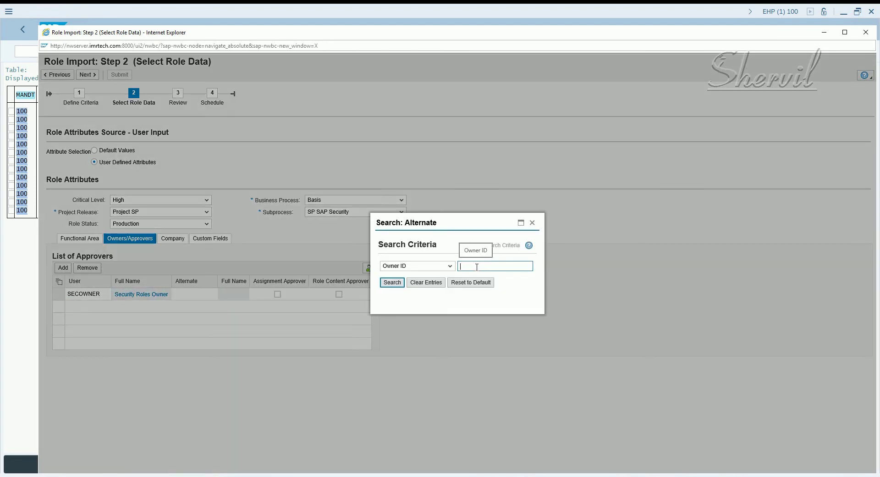
left_click(390, 282)
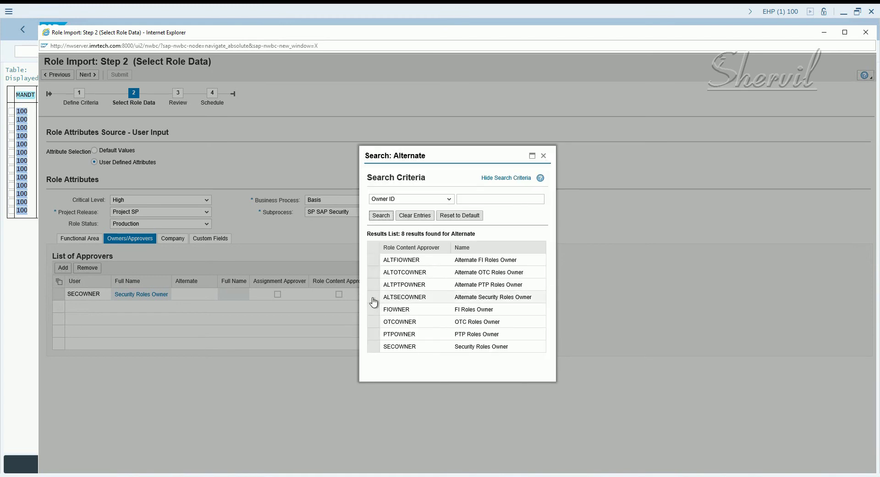
left_click(374, 298)
left_click(330, 295)
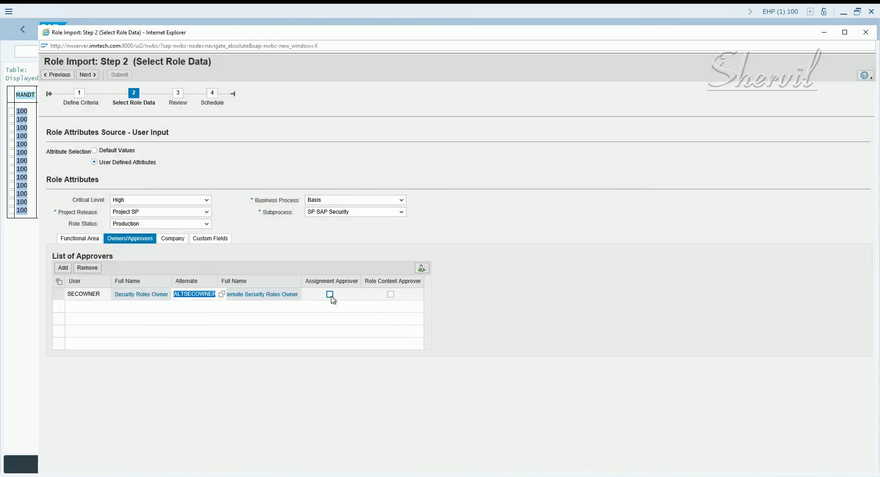
left_click(391, 294)
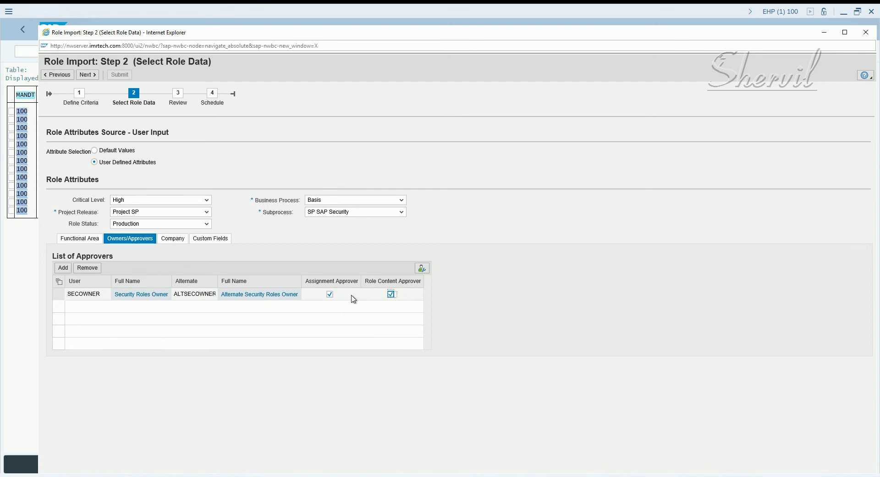
Advance to Review, preview all roles, and compare the role list with the X:SEC entries in table AGR_USERS
left_click(96, 76)
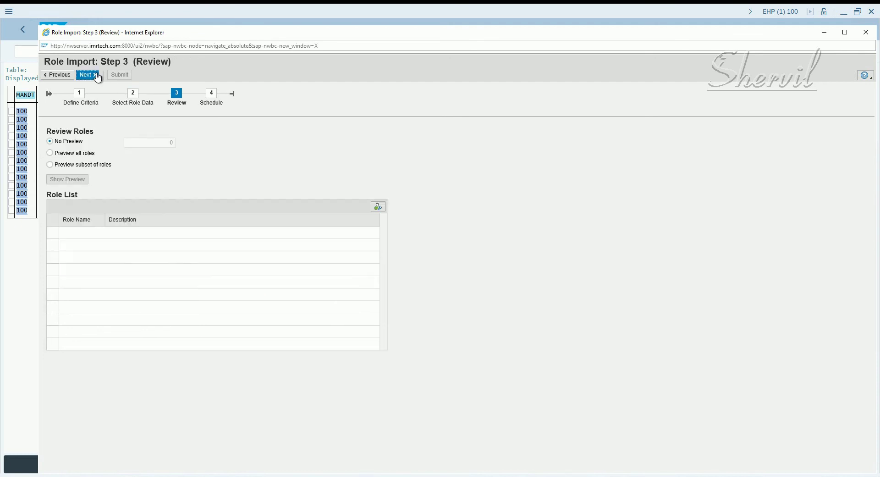
left_click(82, 154)
left_click(79, 180)
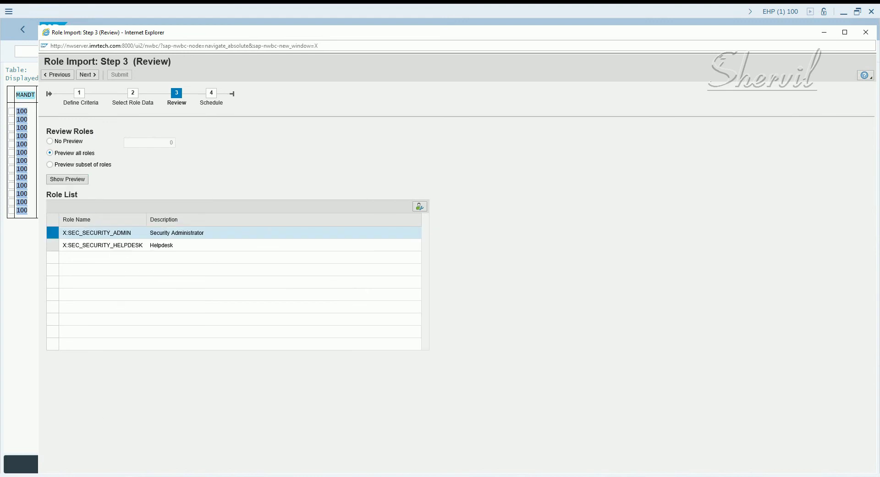
key("alt+Tab")
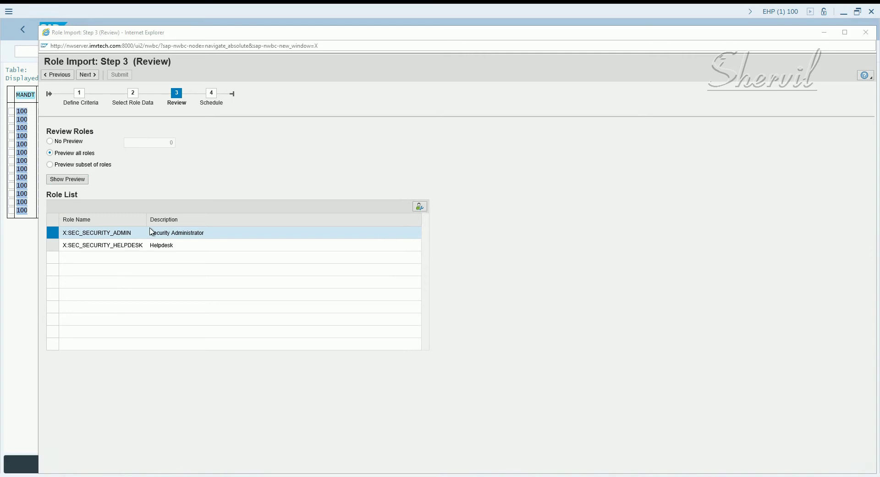
left_click(77, 208)
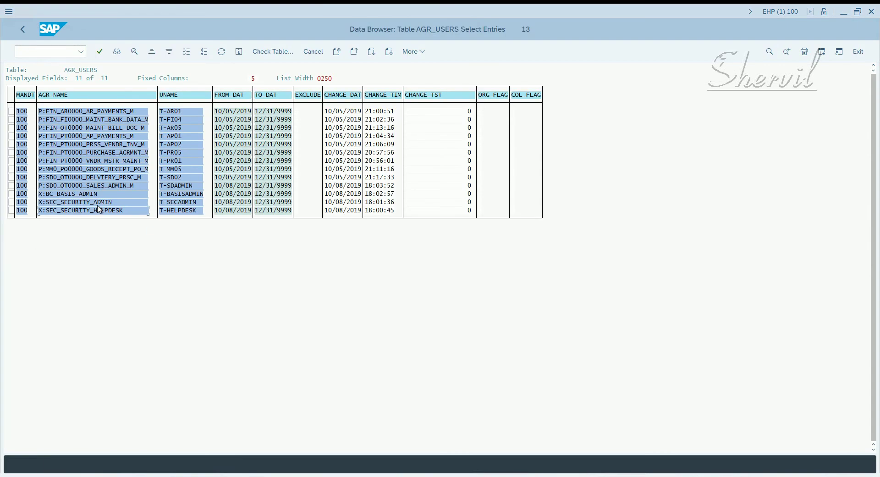
key("alt+Tab")
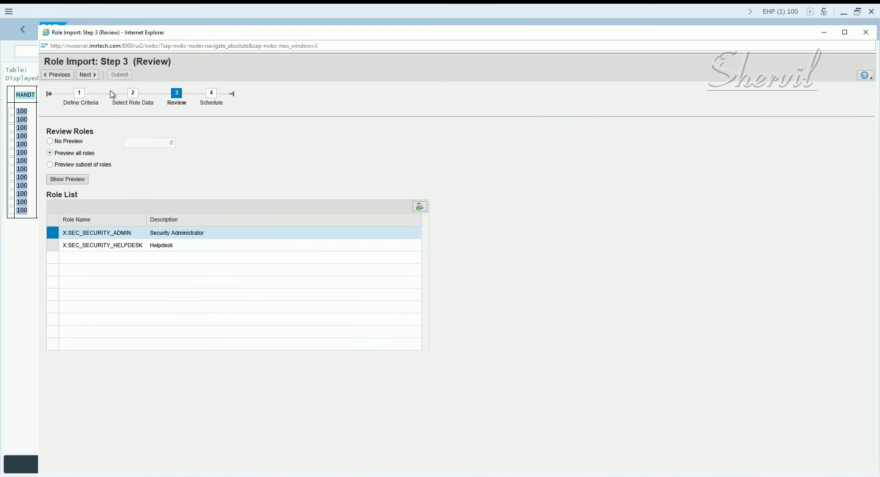
Advance to Schedule, enter ticket number 555 with the remark Testing Role Import, and submit the import in the foreground
left_click(91, 77)
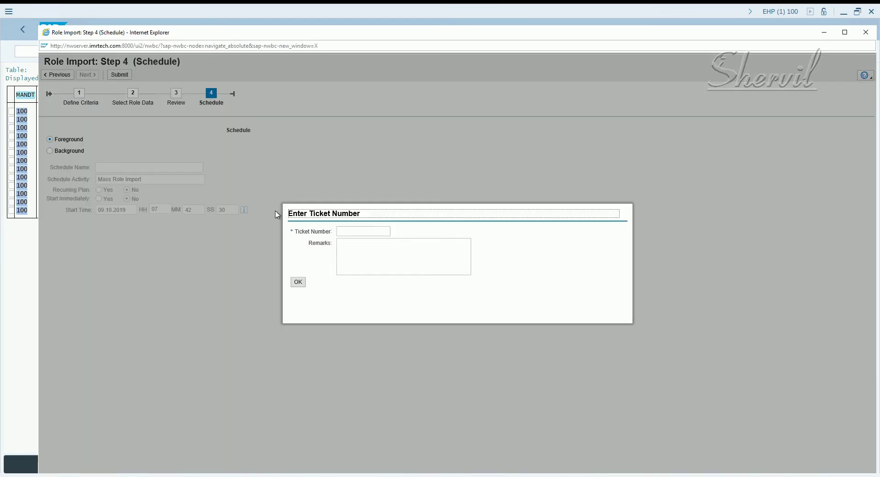
left_click(353, 232)
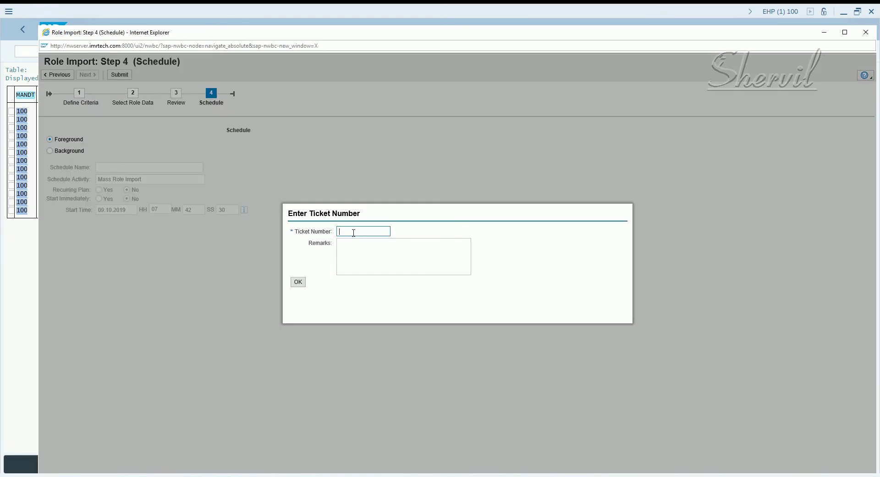
left_click(362, 249)
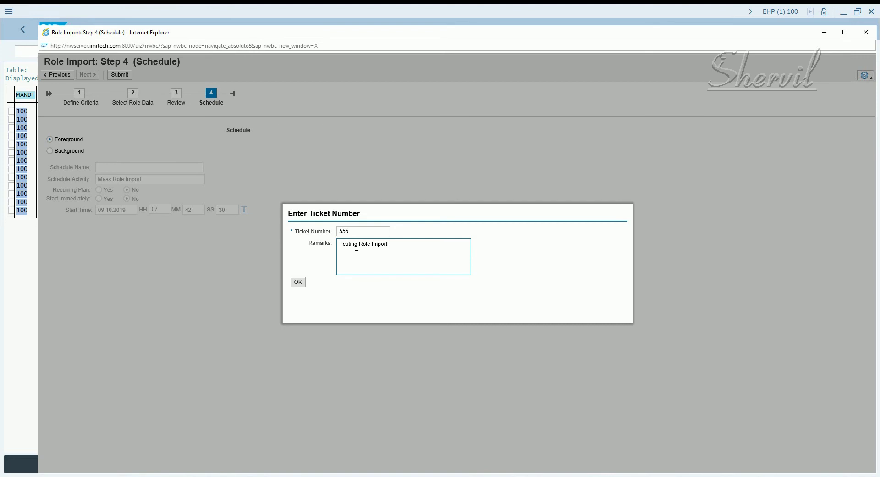
left_click(297, 281)
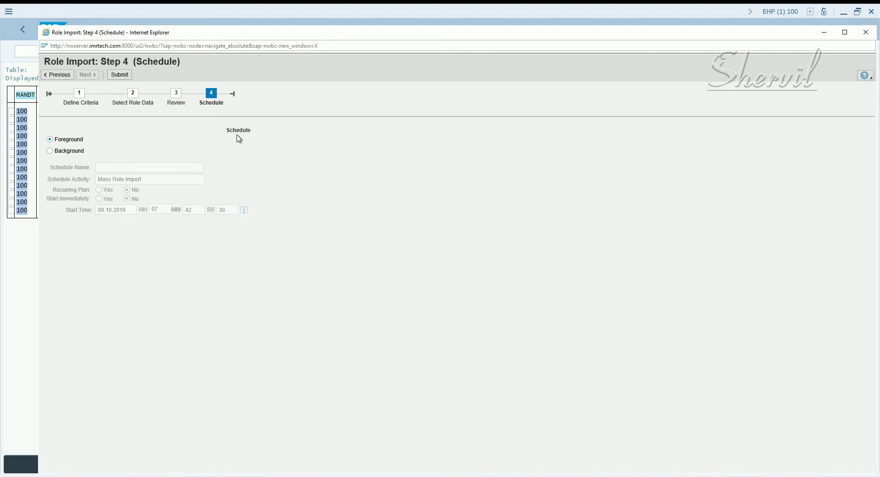
left_click(124, 76)
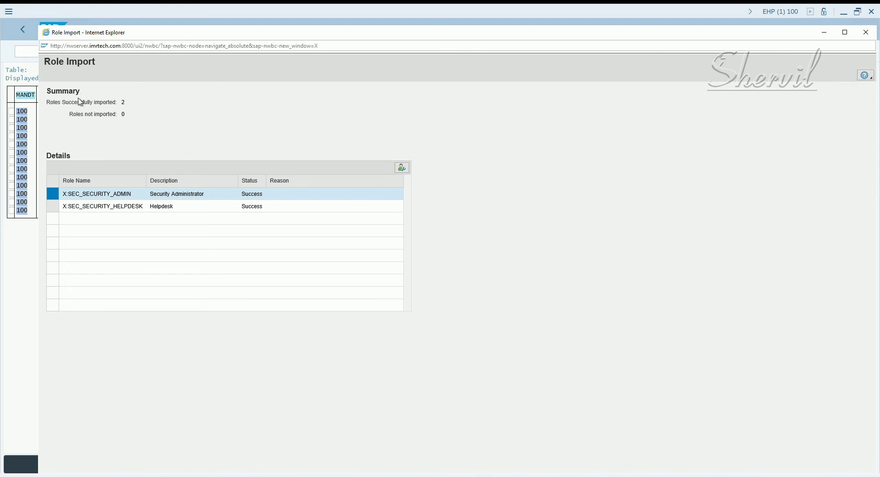
Check the import summary for the number of successfully imported roles, and close the Role Import window
left_click_drag(49, 104, 114, 102)
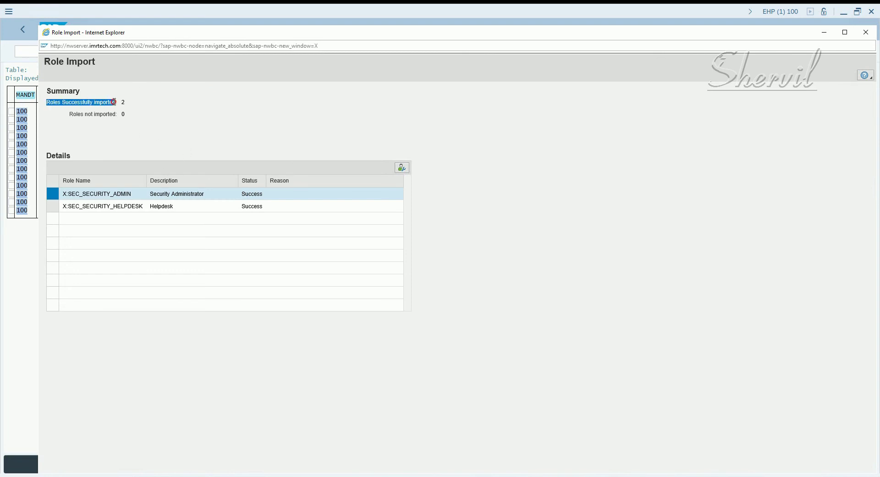
left_click(124, 102)
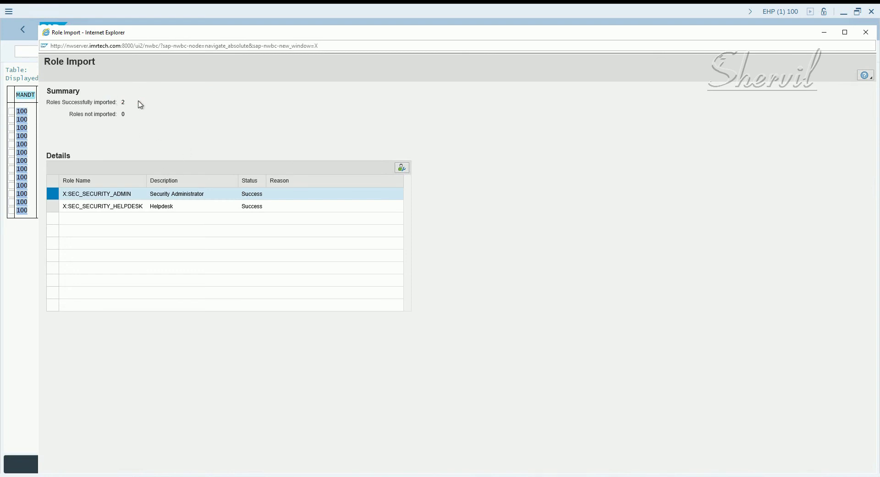
left_click(865, 32)
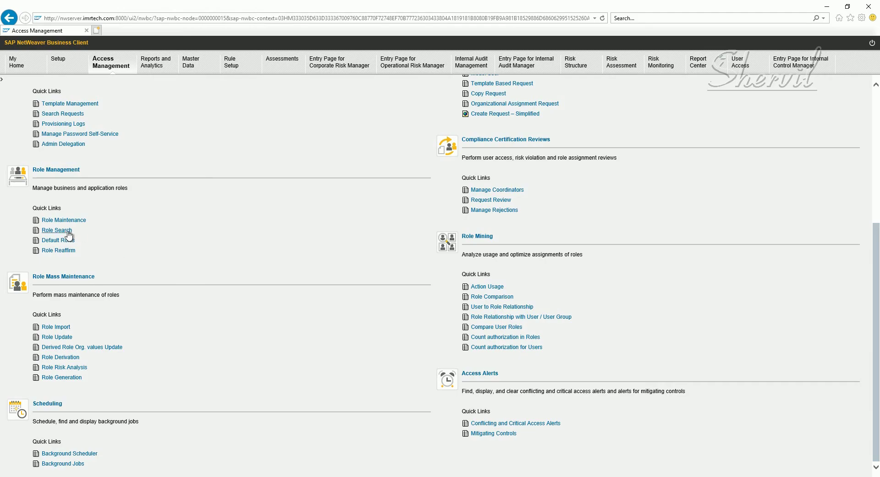
List all roles in Role Search without a name filter and open the role X:SEC_SECURITY_HELPDESK
left_click(57, 230)
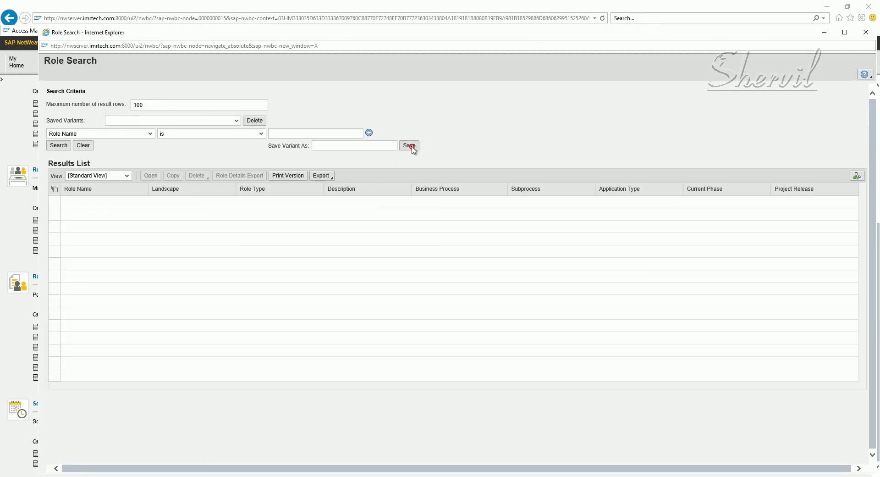
left_click(60, 146)
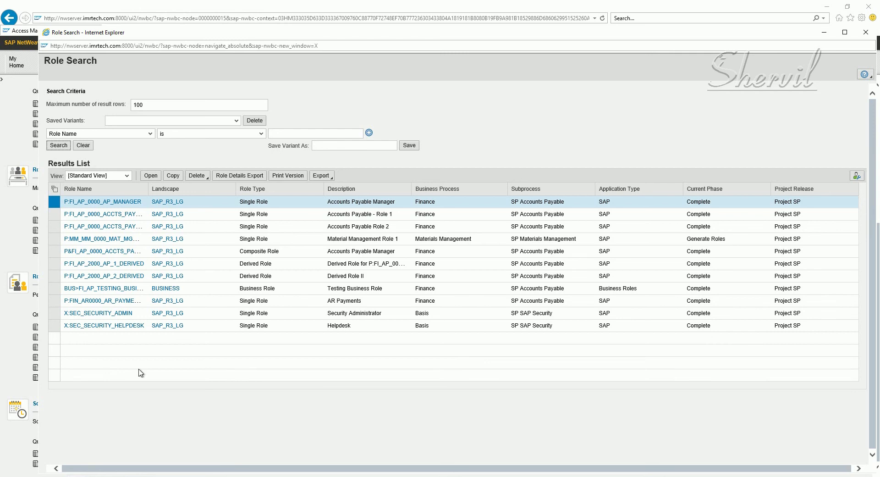
left_click(54, 326)
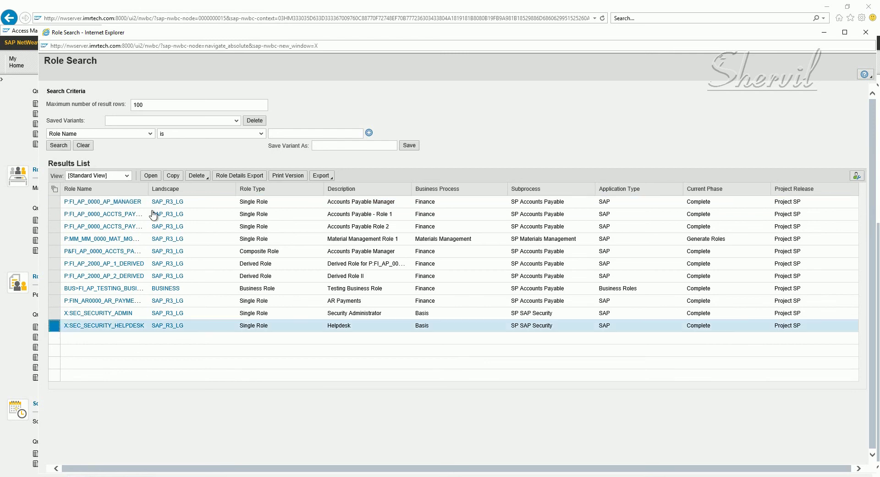
left_click(151, 176)
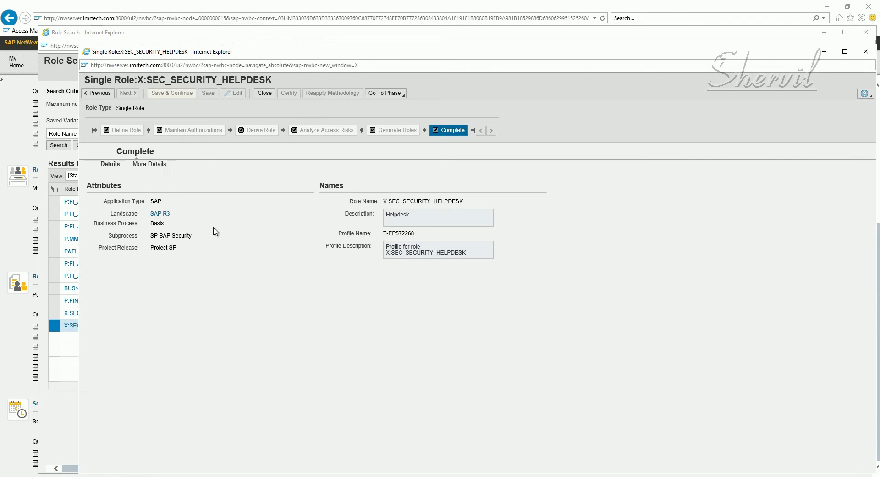
Examine the role's definition, properties, functional areas and companies, and close both the role and Role Search
left_click(152, 165)
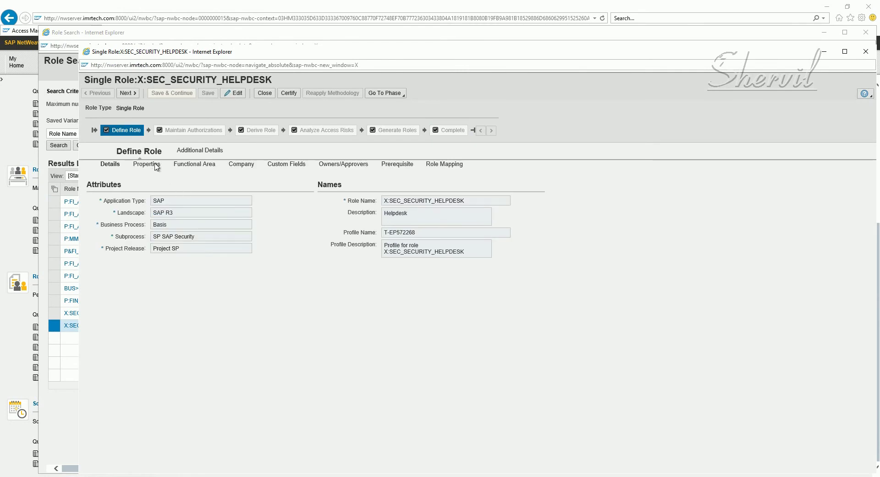
left_click(156, 166)
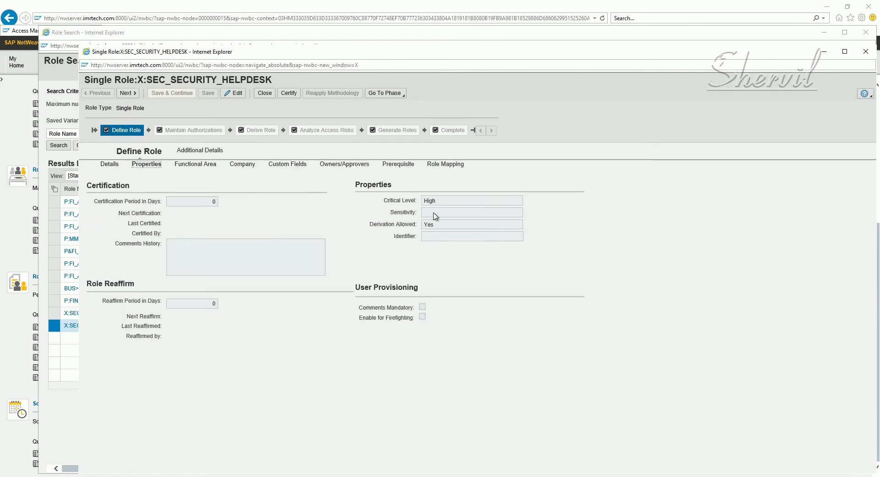
left_click(228, 204)
left_click(193, 167)
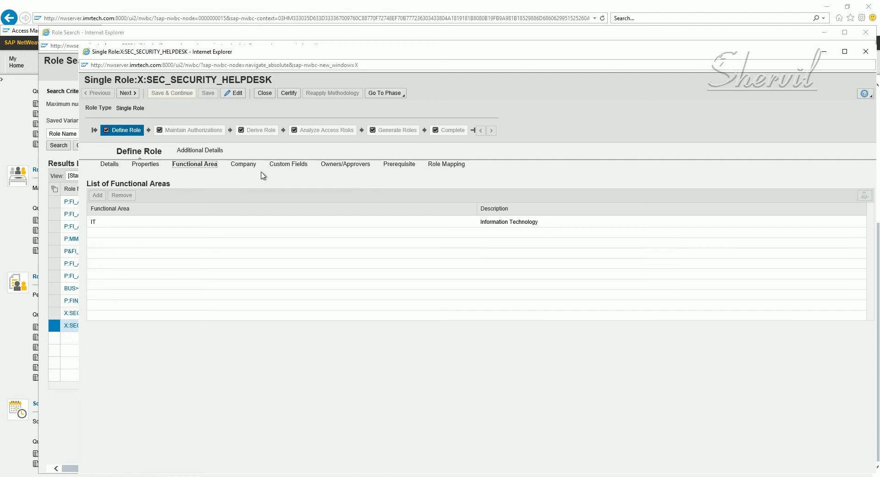
left_click(248, 166)
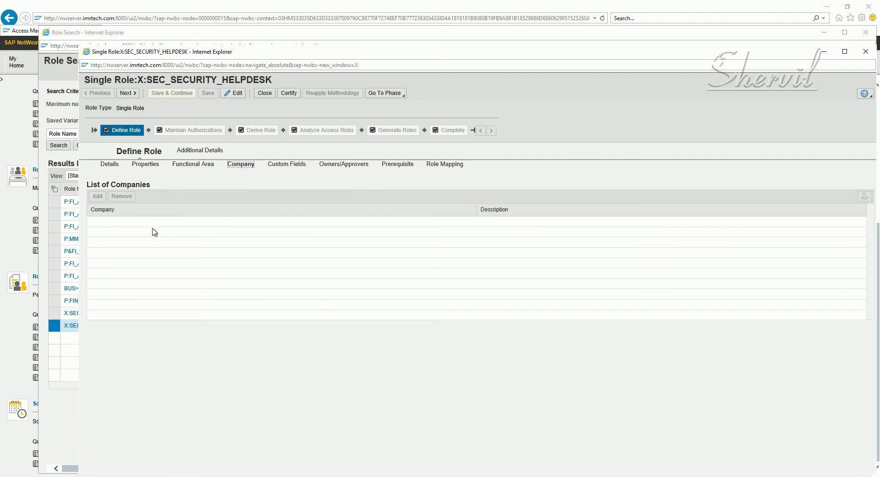
left_click(116, 210)
left_click(265, 96)
left_click(265, 96)
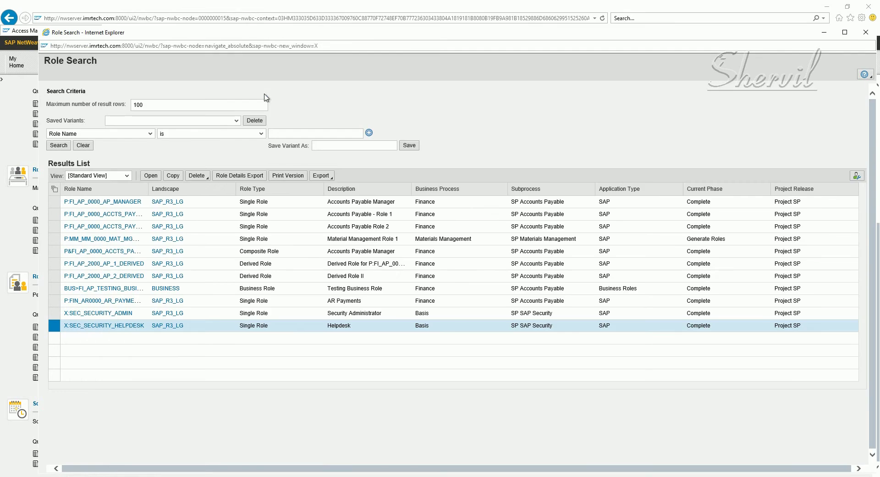
left_click(866, 32)
Start a new Role Import and switch to the Data Browser to view the role names in table AGR_USERS
left_click(448, 242)
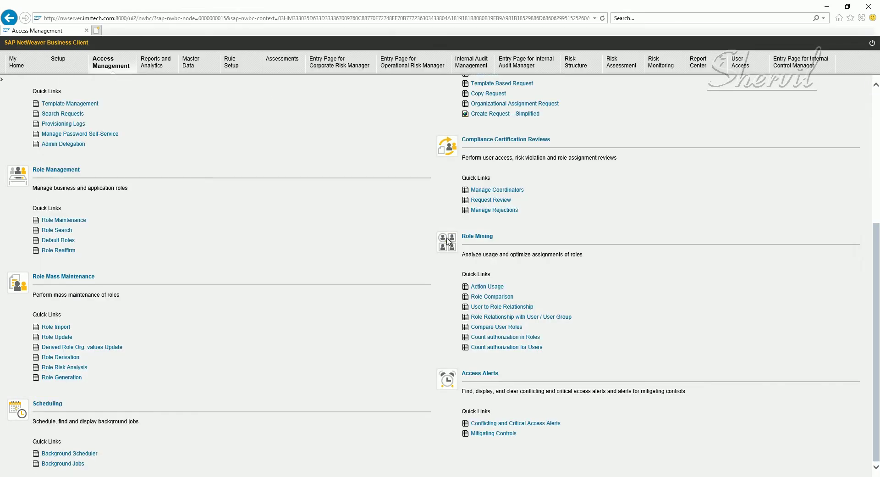
left_click(53, 327)
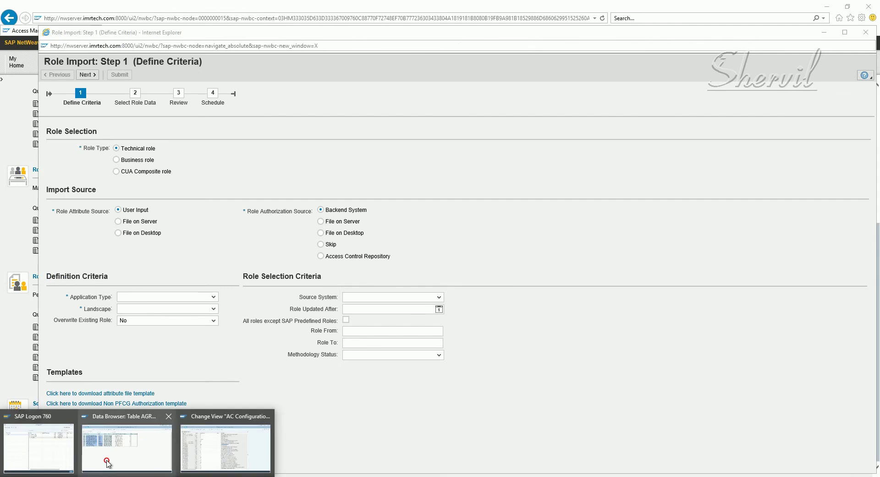
left_click(108, 463)
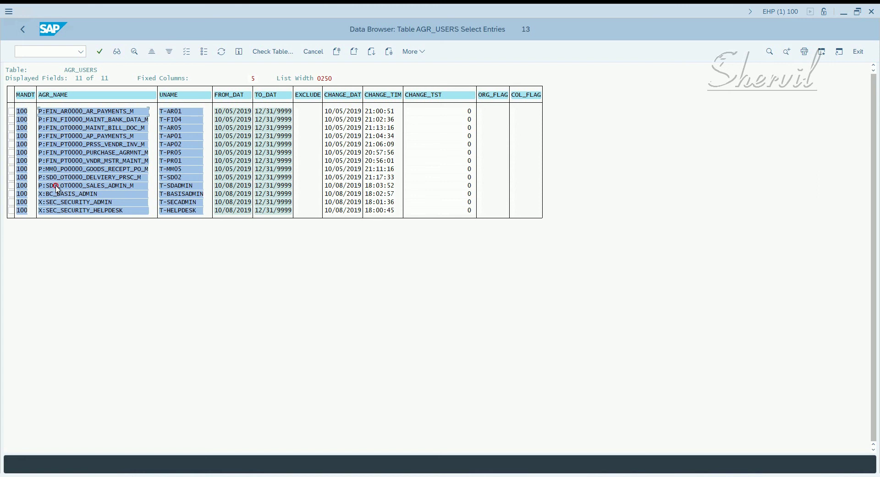
Return to Role Import and set Application Type to SAP, Landscape to SAP R3 and Overwrite Existing Role to Yes
key("alt+Tab")
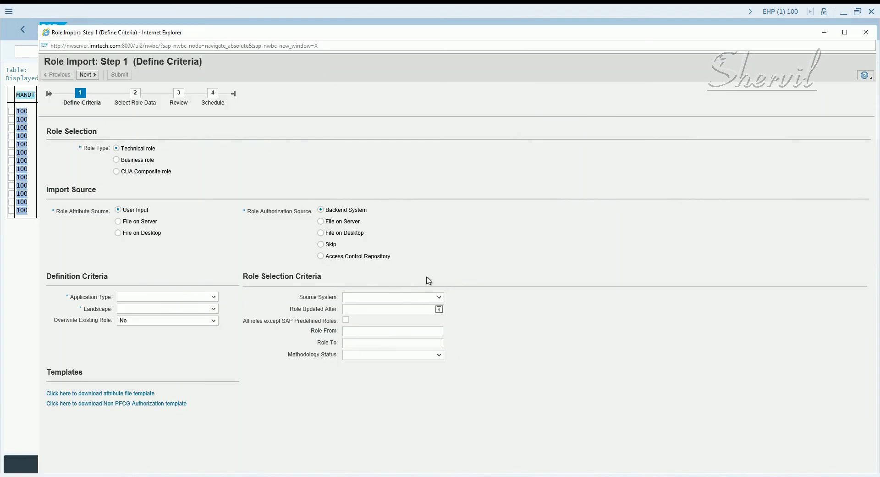
left_click(214, 297)
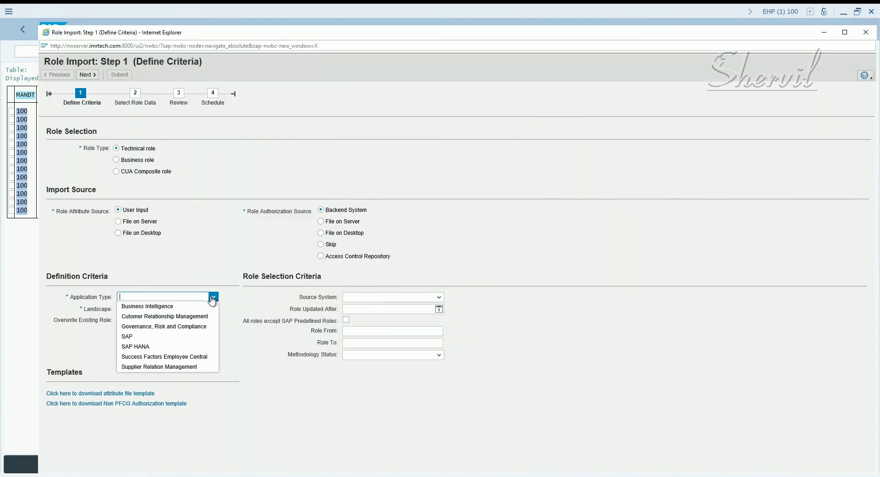
left_click(156, 339)
left_click(214, 308)
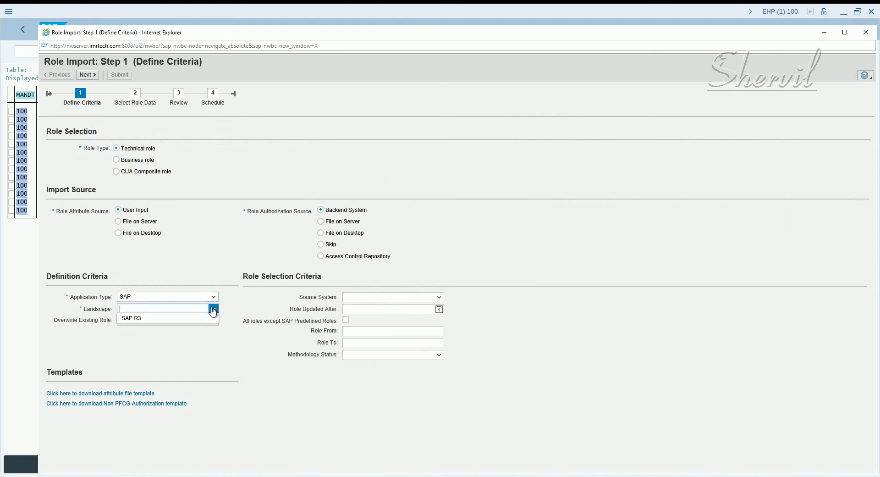
left_click(160, 320)
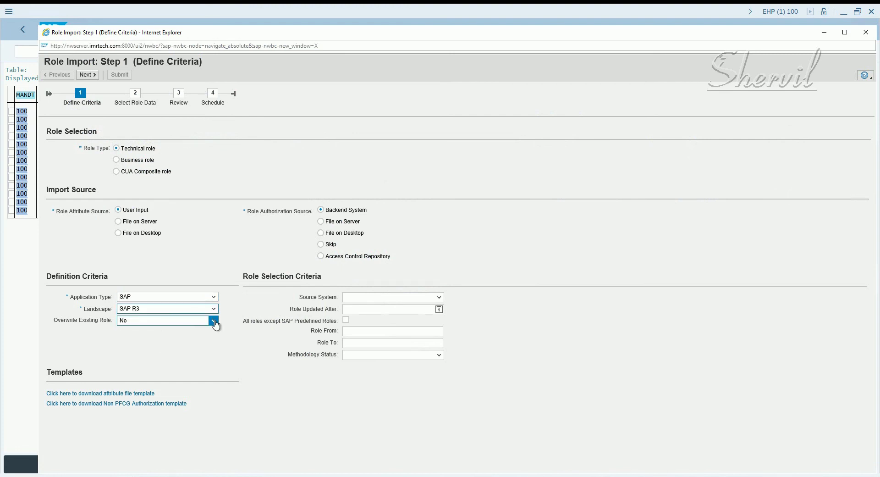
left_click(215, 321)
left_click(147, 329)
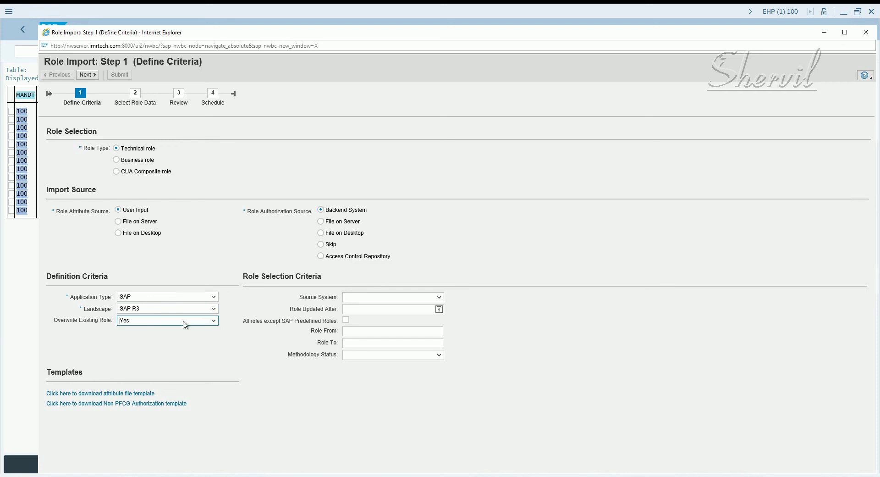
Choose the RFC connection to ECC EHP8 Client 100 as the source system for the role selection
left_click(413, 298)
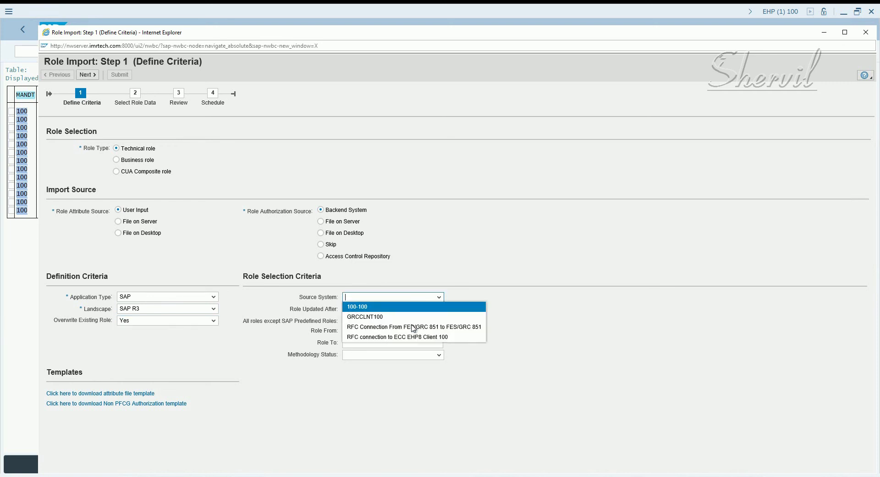
left_click(412, 337)
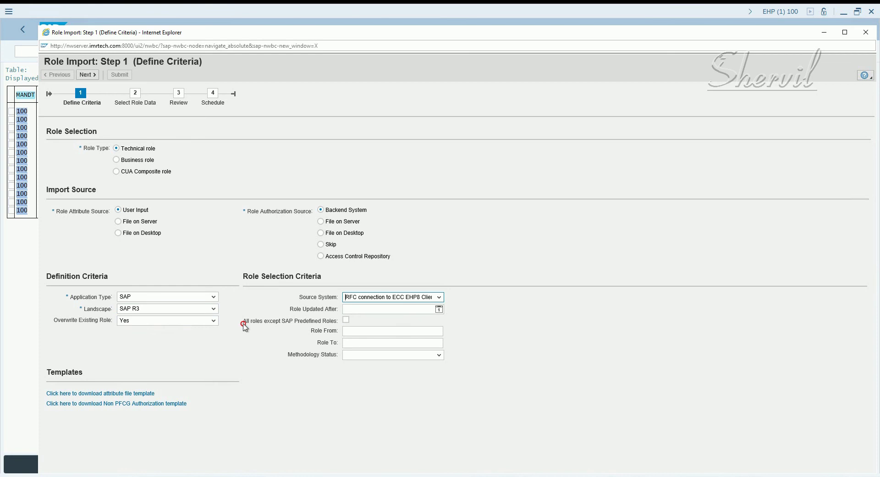
left_click_drag(245, 326, 322, 323)
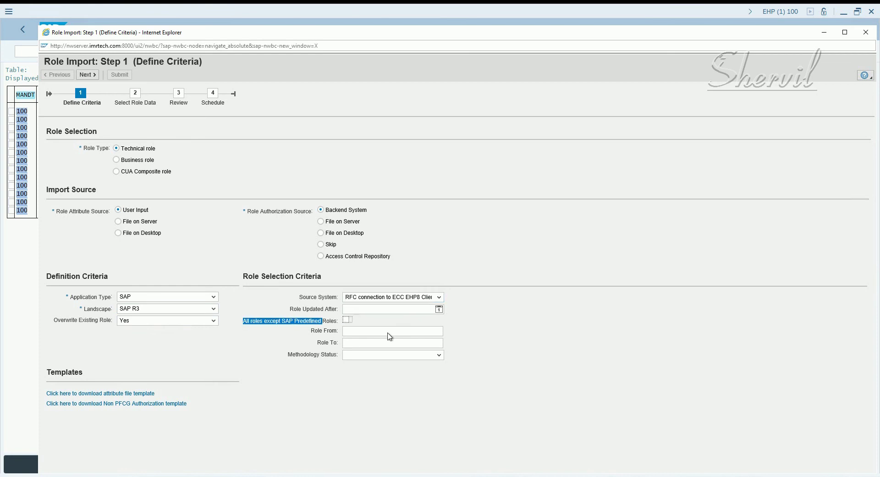
left_click(387, 331)
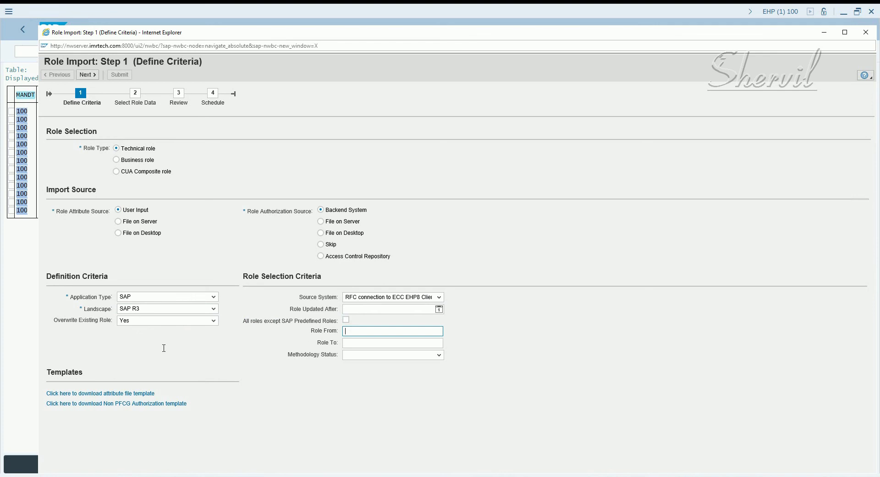
left_click_drag(55, 319, 145, 321)
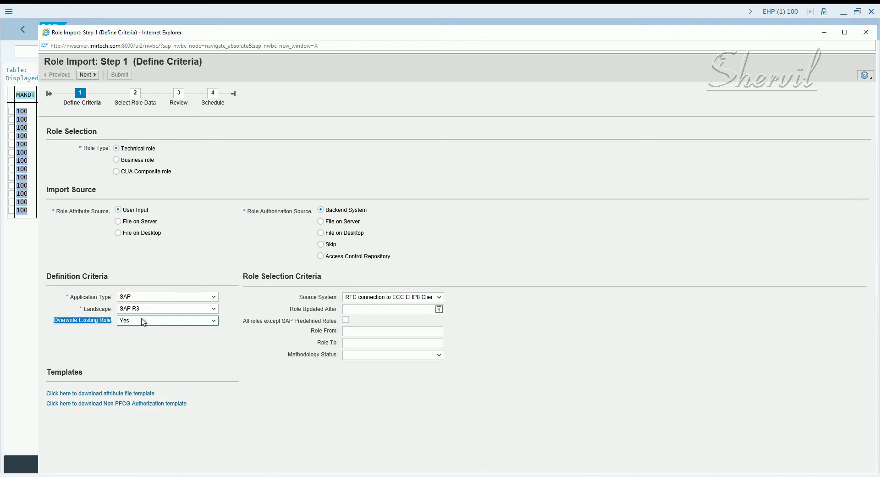
Include all roles except SAP predefined roles and set the Methodology Status to Complete
left_click(346, 320)
left_click(358, 346)
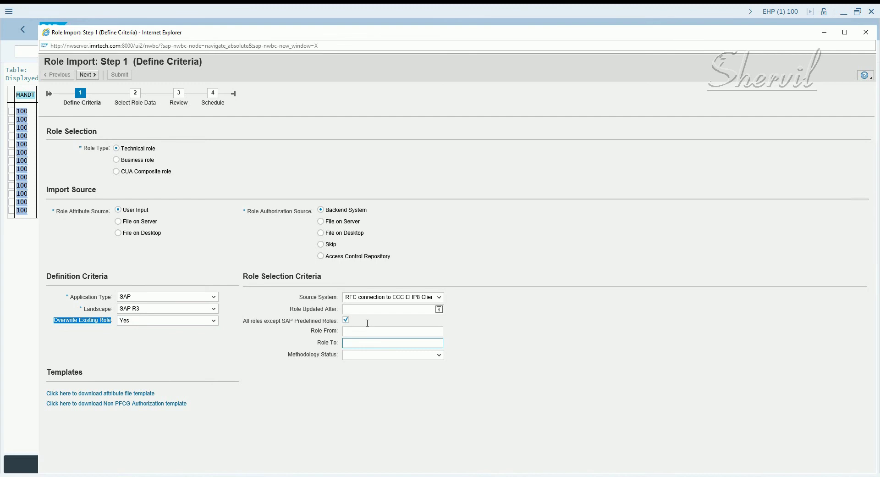
left_click(402, 355)
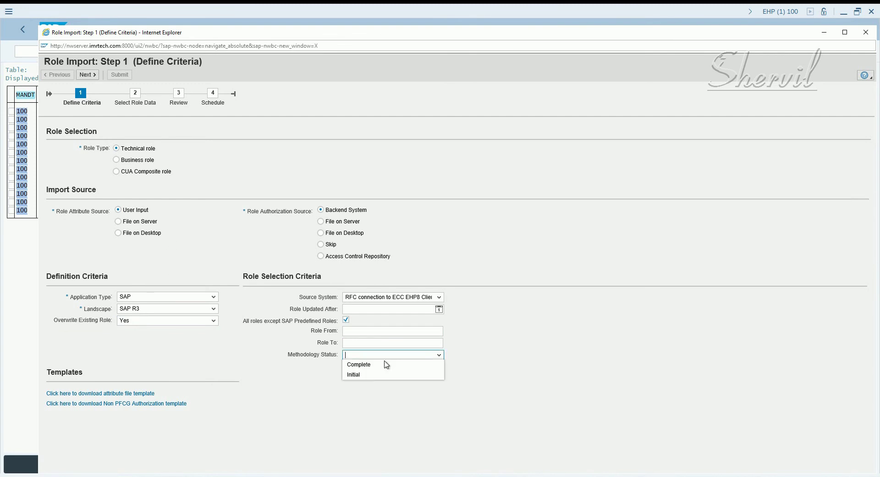
left_click(362, 365)
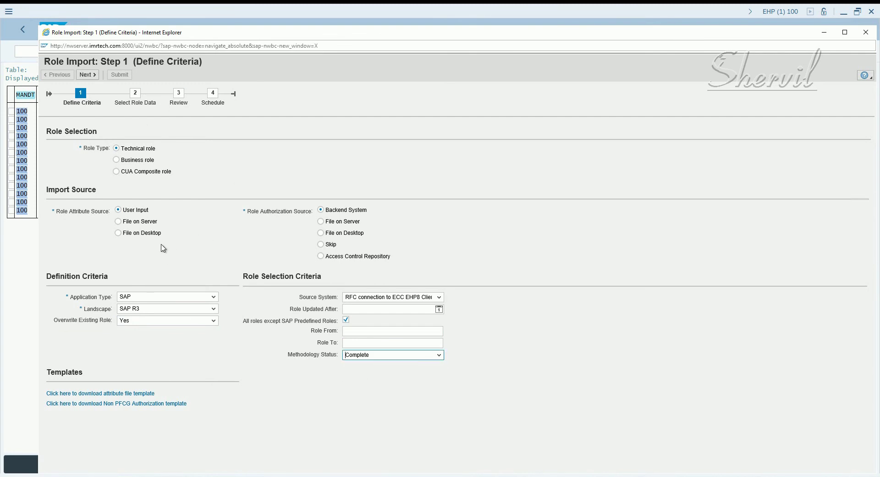
Review the role names in table AGR_USERS and the Overwrite Existing Role setting in Role Import
key("alt+Tab")
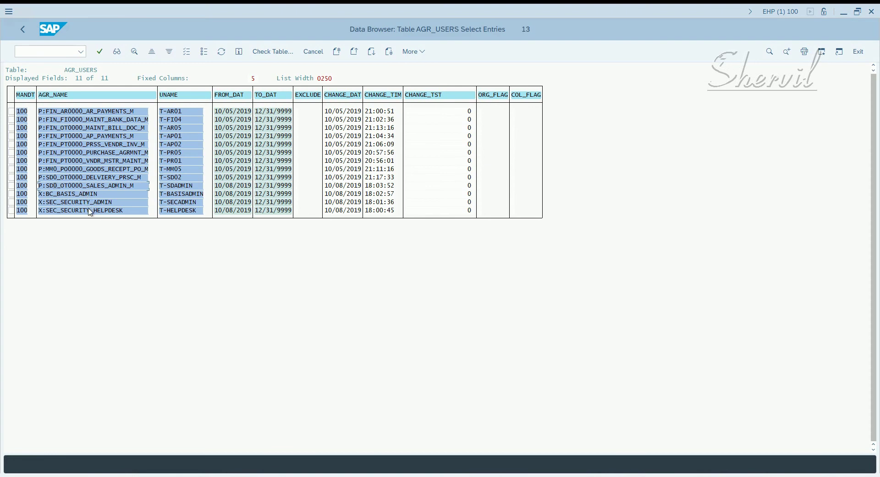
left_click(90, 210)
key("alt+Tab")
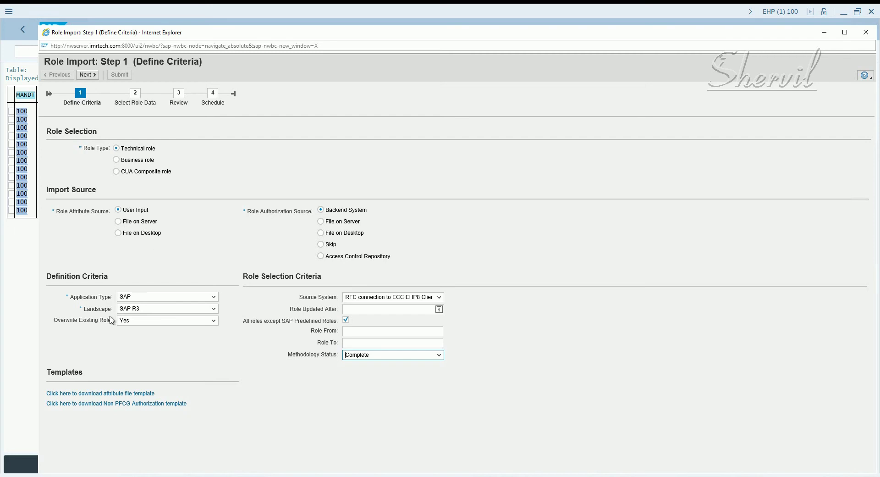
left_click_drag(55, 321, 113, 321)
key("Tab")
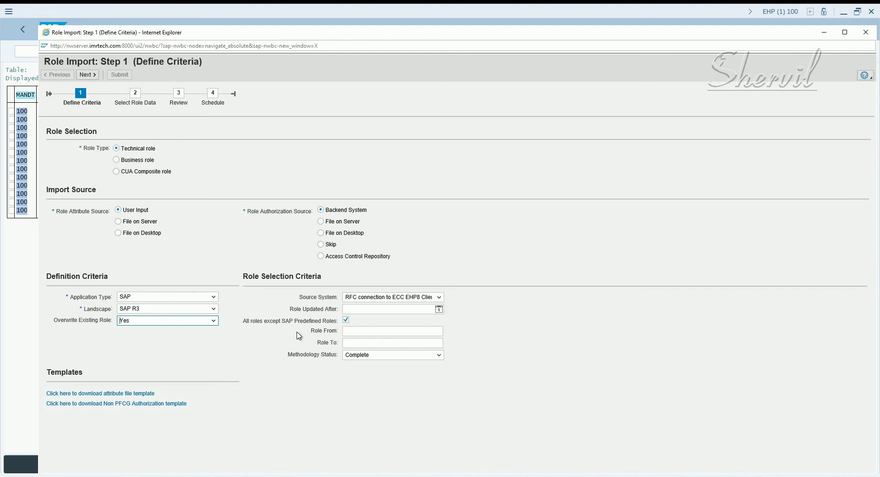
Consult the role names in AGR_USERS and limit the import to the range from P:FIN* to P:MM*
left_click(369, 333)
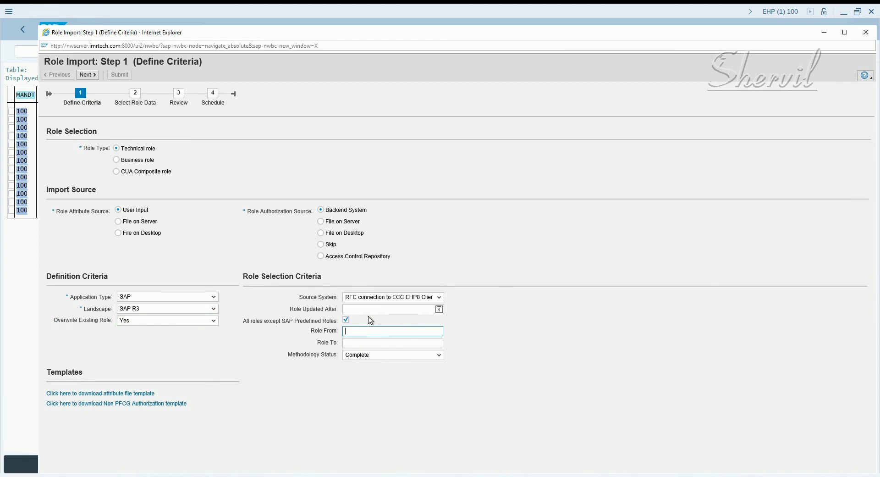
key("alt+Tab")
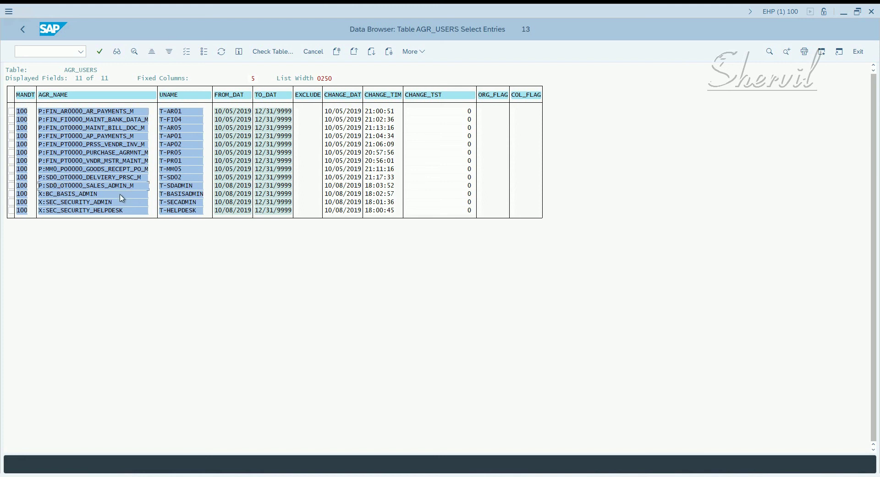
key("alt+Tab")
key("alt+Tab")
left_click(42, 170)
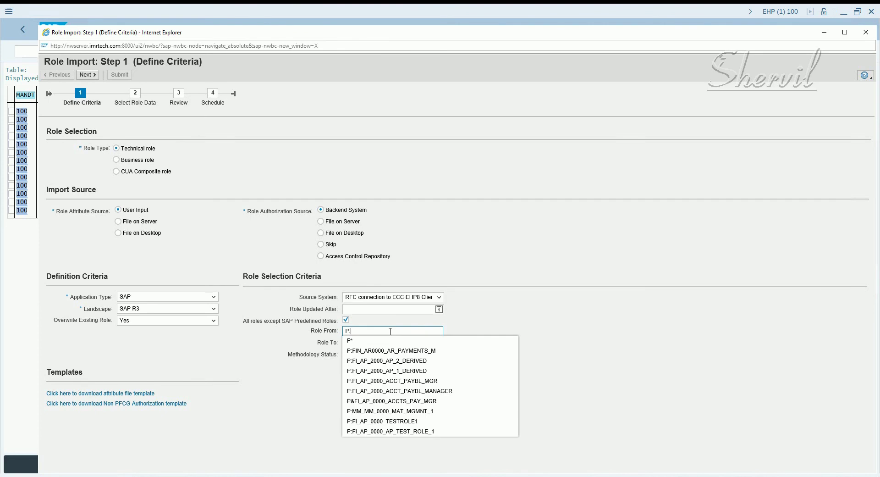
type("*")
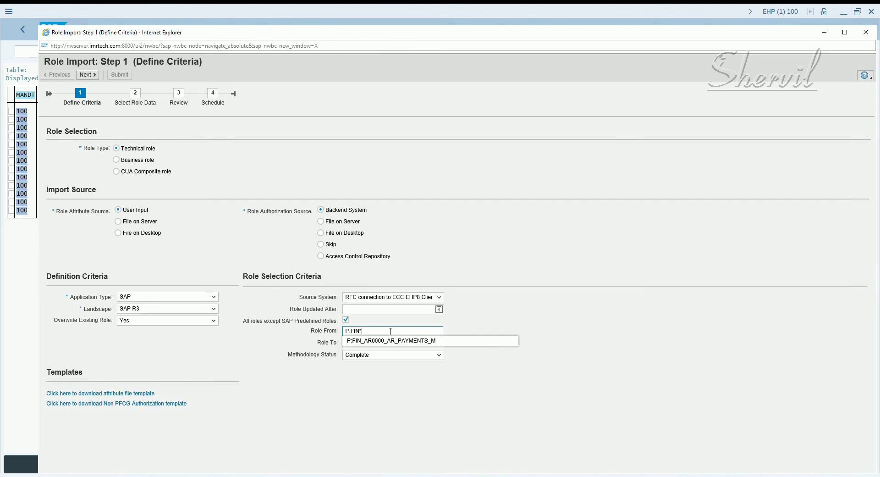
left_click(411, 341)
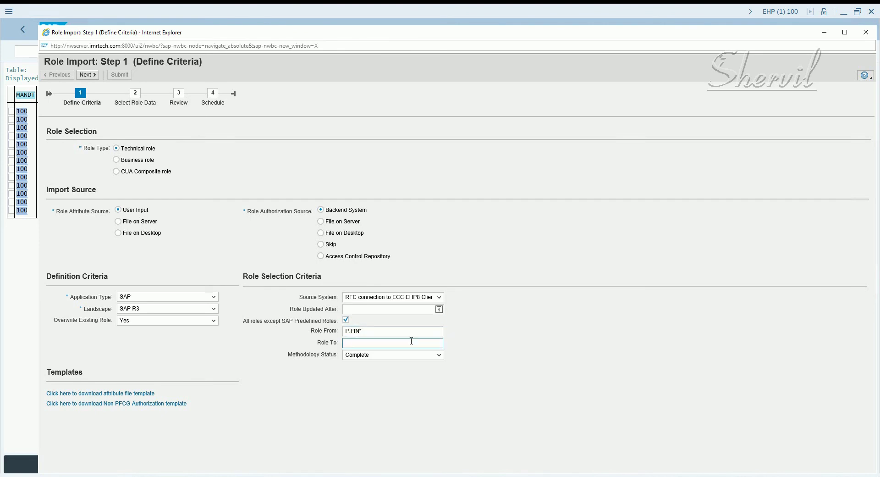
type("P:MM*")
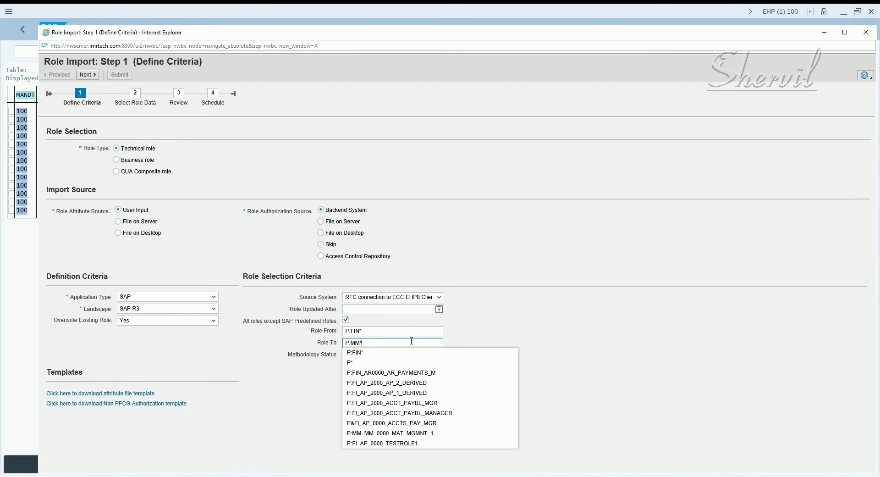
left_click(531, 330)
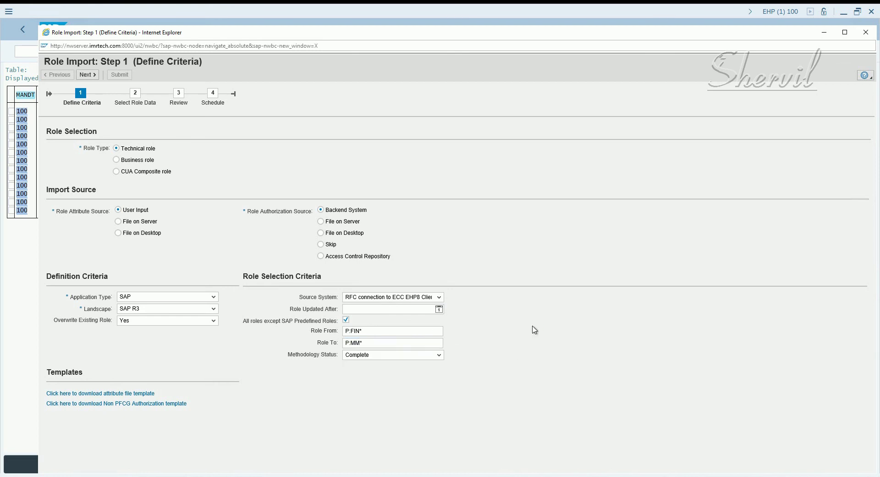
Check the entered role range against the role names in AGR_USERS and return to Role Import
key("alt+Tab")
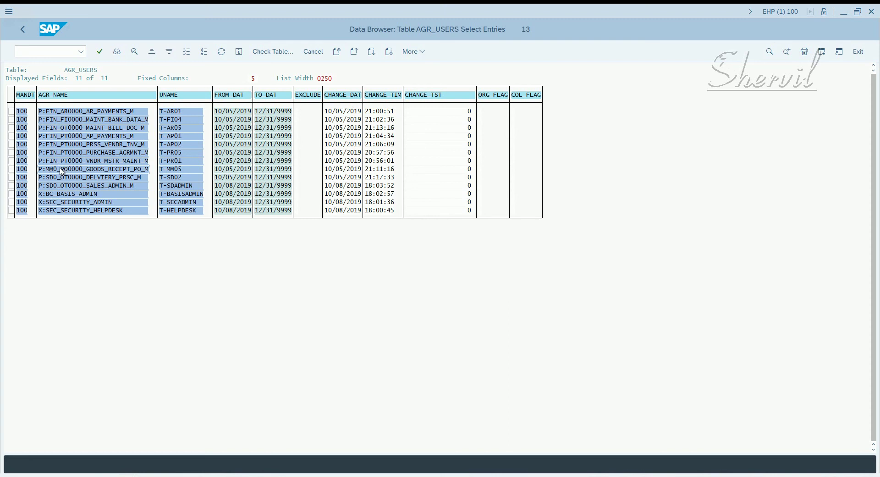
left_click(61, 195)
key("alt+Tab")
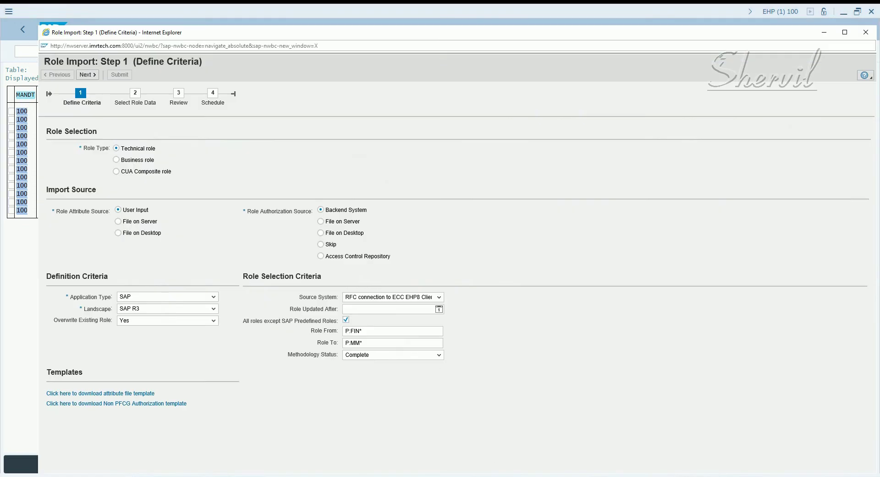
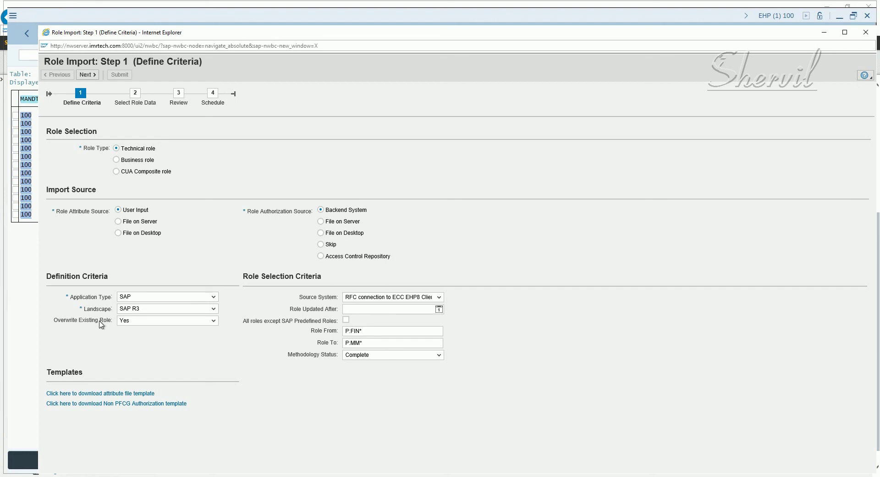
Set Overwrite Existing Role to No and proceed to the Select Role Data stage
left_click(128, 321)
left_click(128, 342)
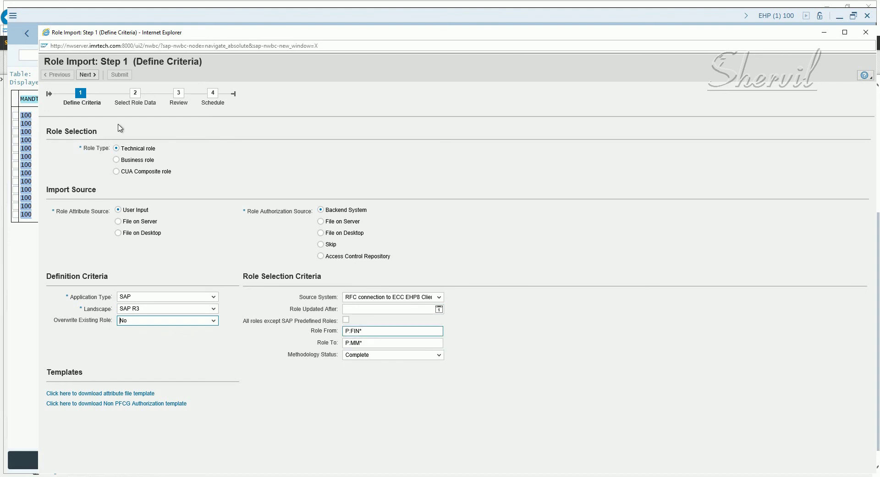
left_click(91, 77)
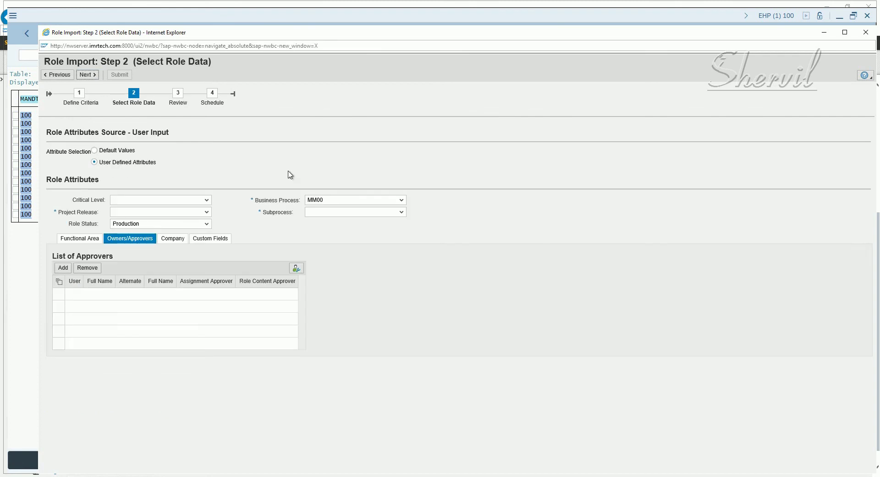
View the Business Process choices and compare them with the role names in table AGR_USERS
left_click(323, 200)
left_click(341, 201)
left_click(138, 475)
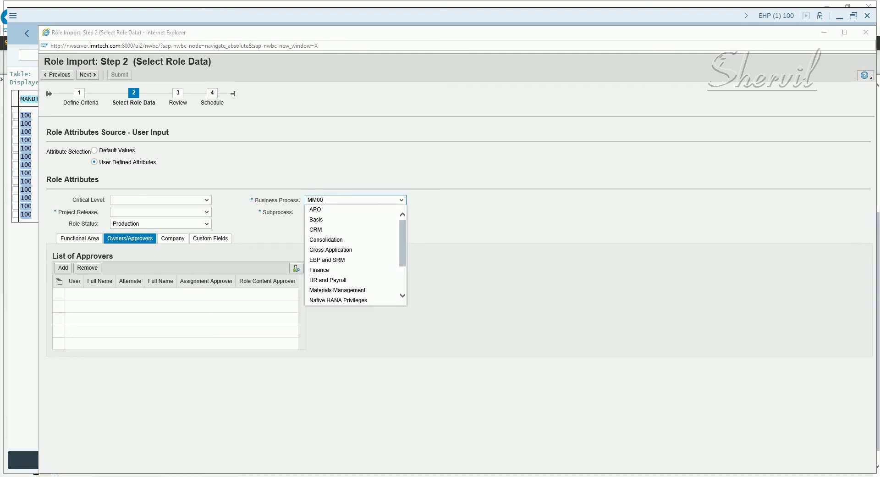
left_click(157, 445)
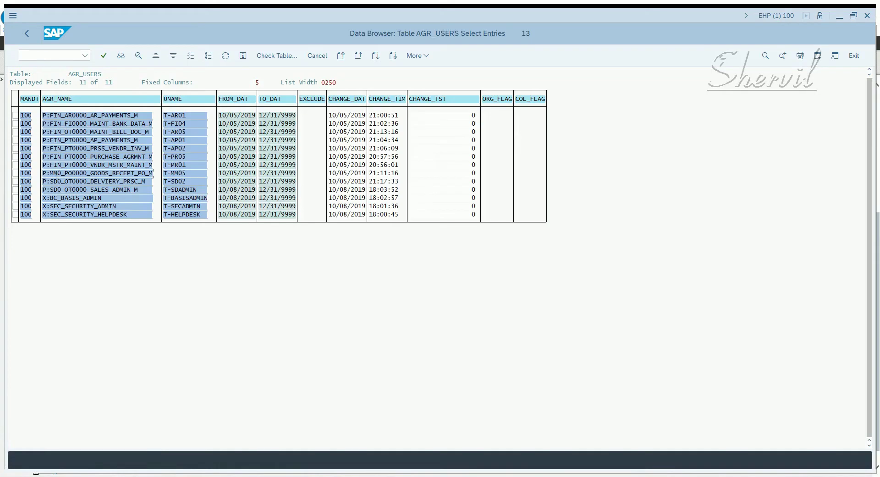
left_click(137, 475)
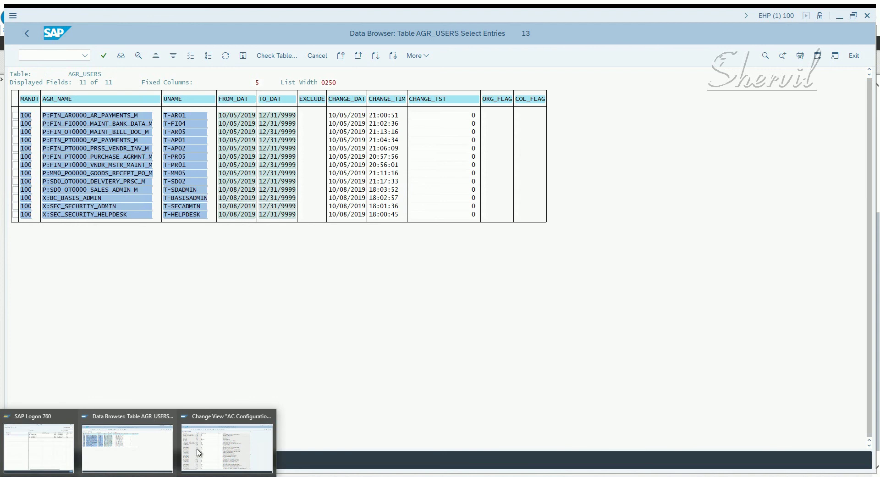
left_click(111, 451)
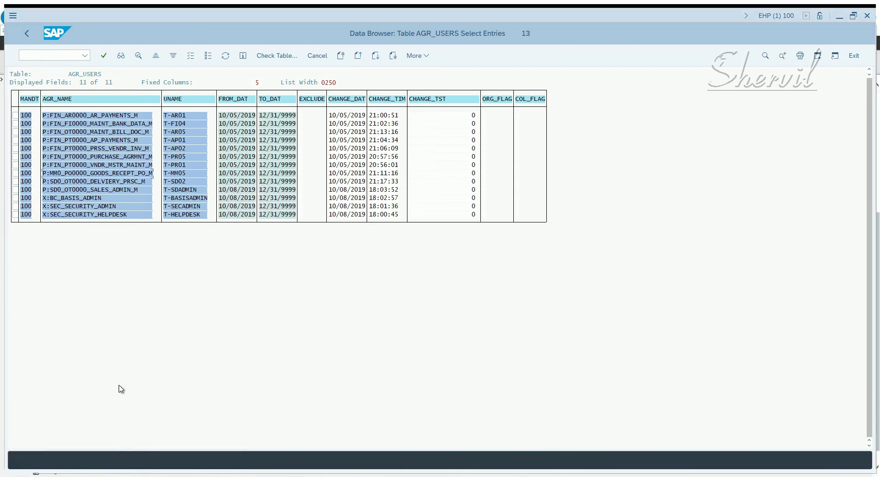
Return to Role Import and set the Business Process to Finance and the Subprocess to SP Accounts Payable
left_click(92, 476)
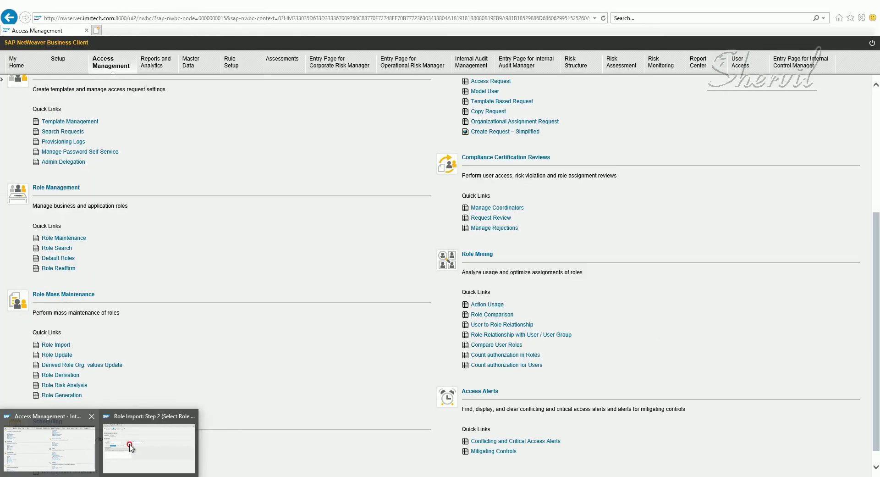
left_click(131, 444)
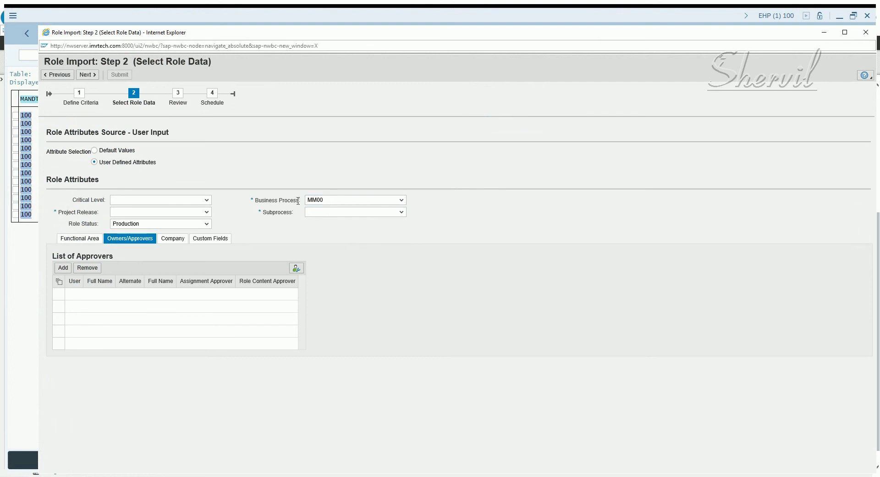
left_click(335, 202)
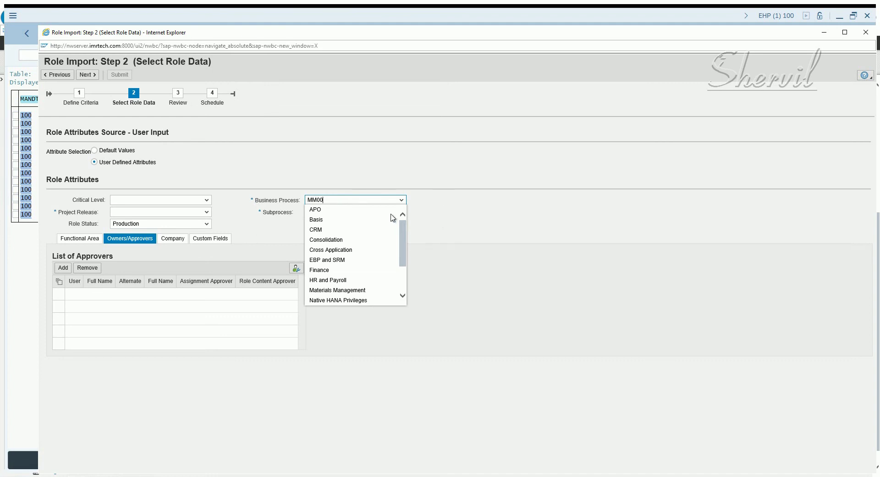
left_click(337, 272)
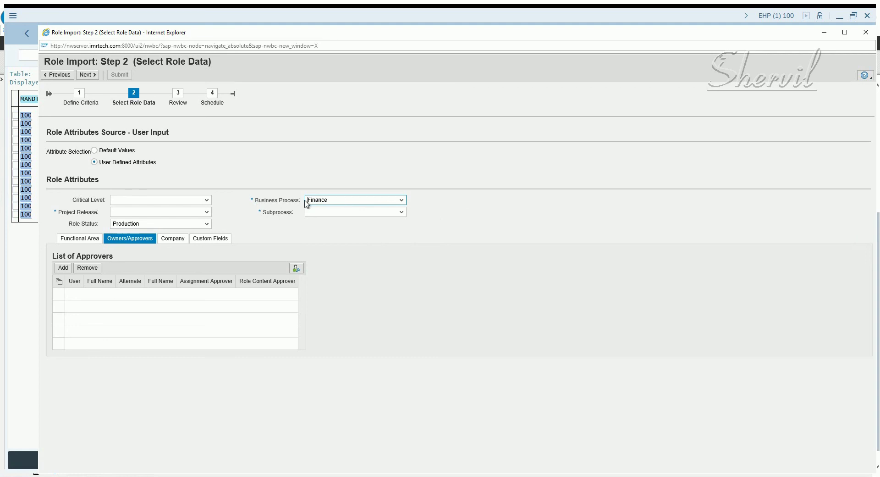
left_click(338, 214)
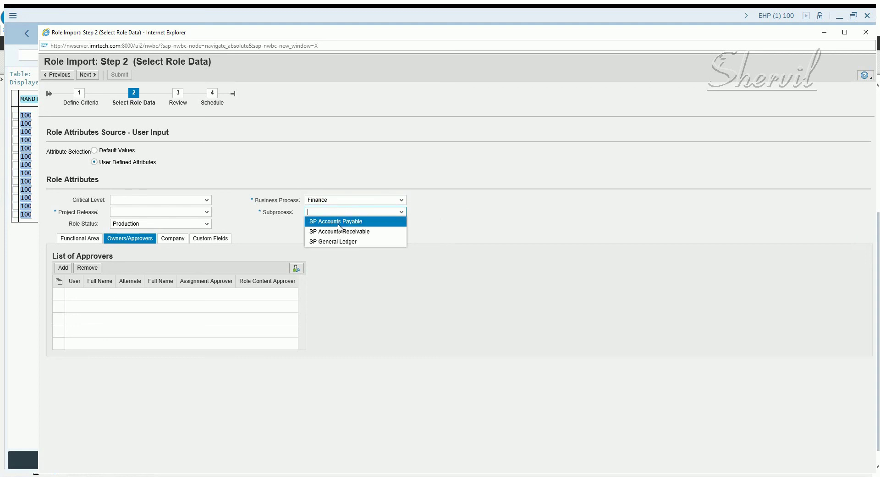
left_click(339, 222)
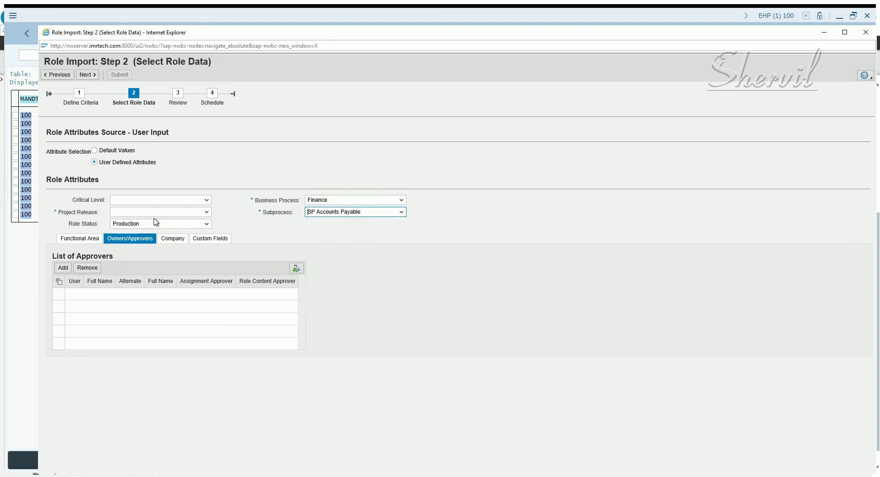
Set the Critical Level to High and the Project Release to Project SP
left_click(179, 200)
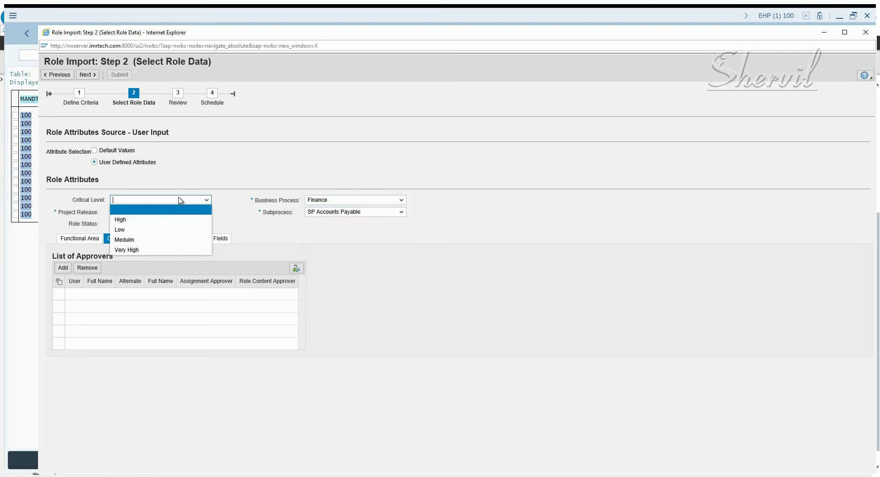
left_click(146, 219)
left_click(146, 213)
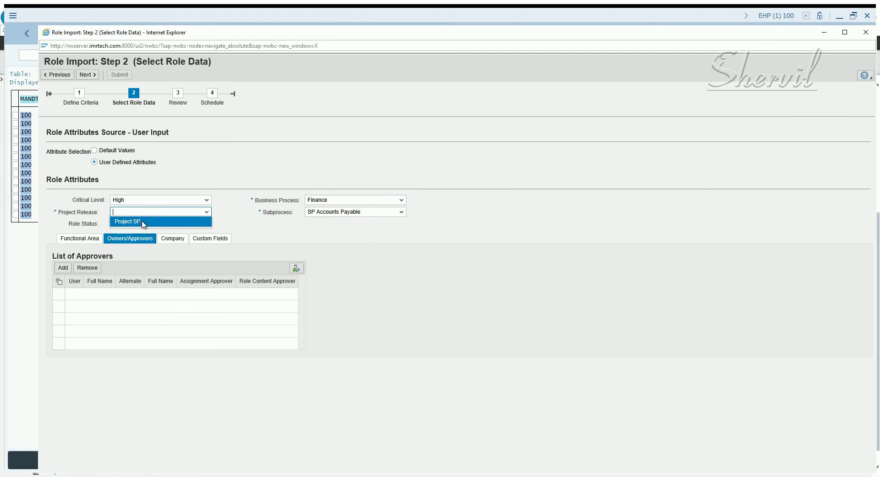
left_click(144, 224)
Add FINANCE to the list of functional areas for the imported roles
left_click(72, 239)
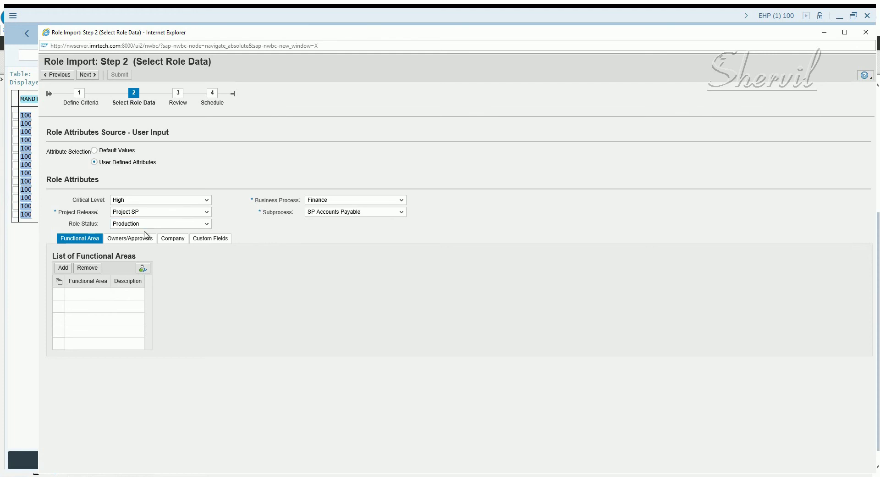
left_click(63, 268)
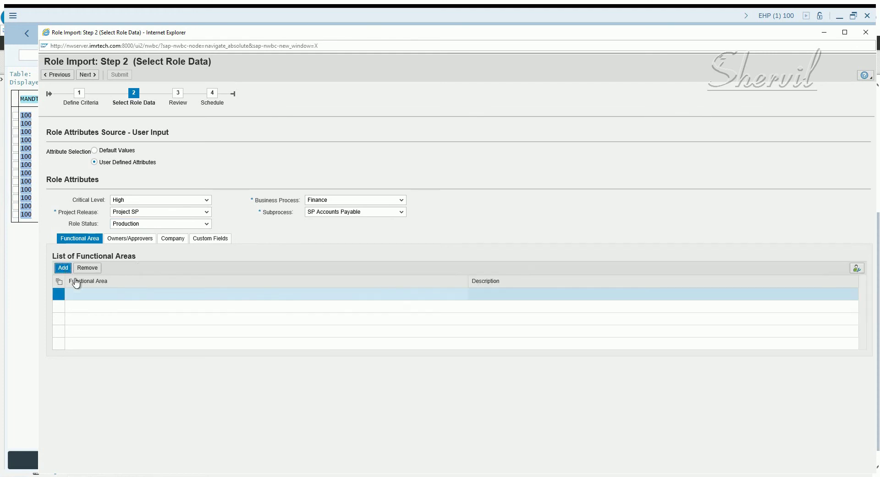
left_click(97, 293)
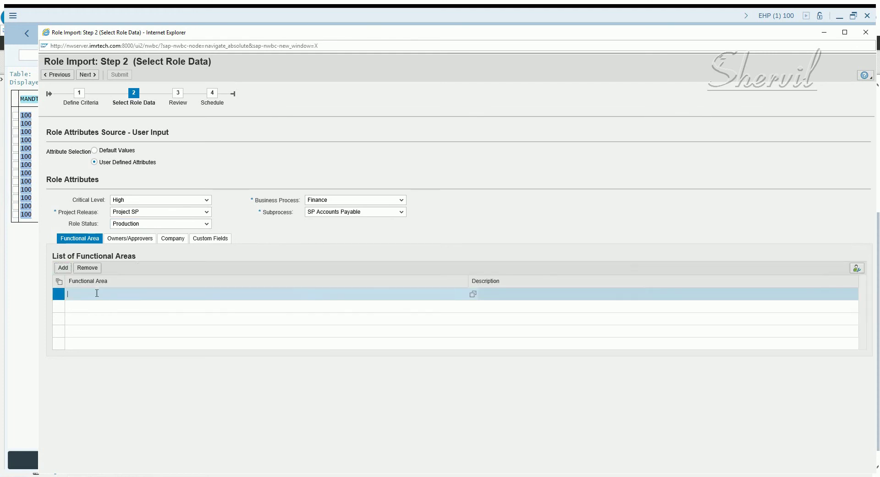
left_click(473, 294)
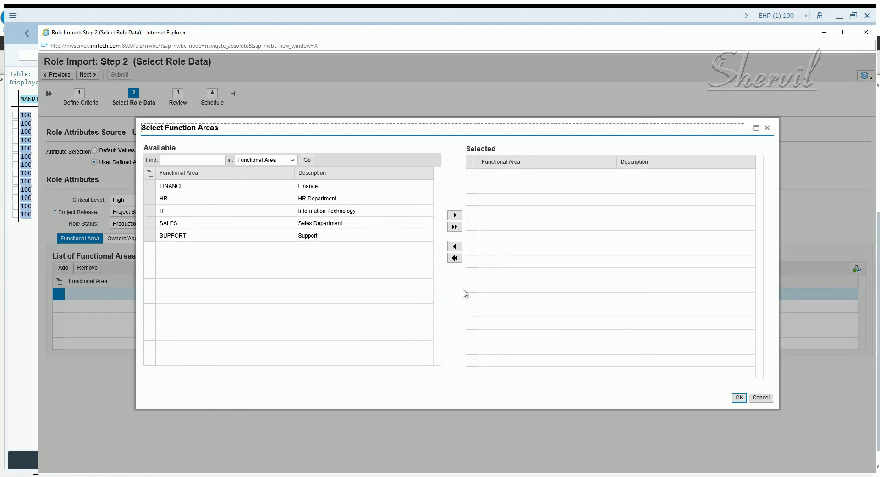
left_click(151, 187)
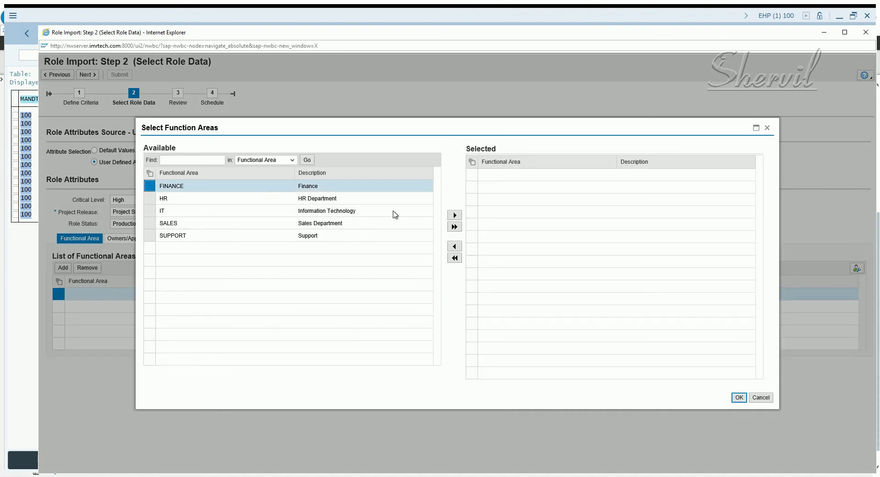
left_click(454, 219)
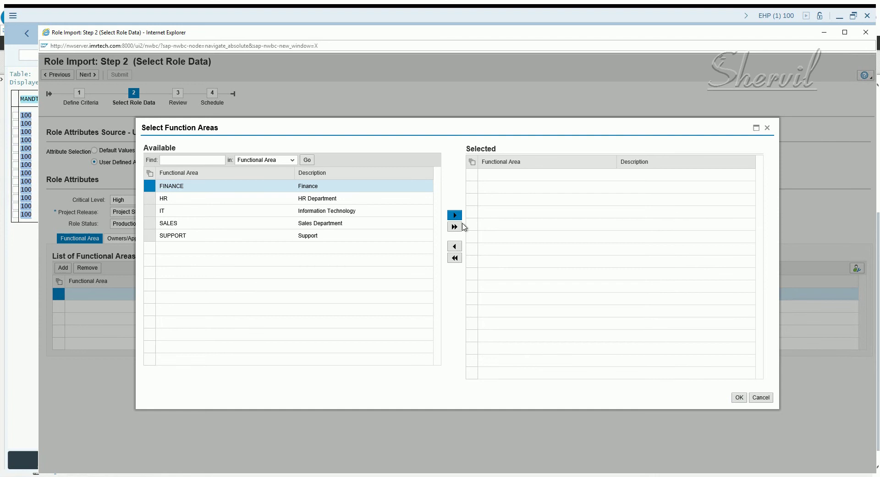
left_click(738, 397)
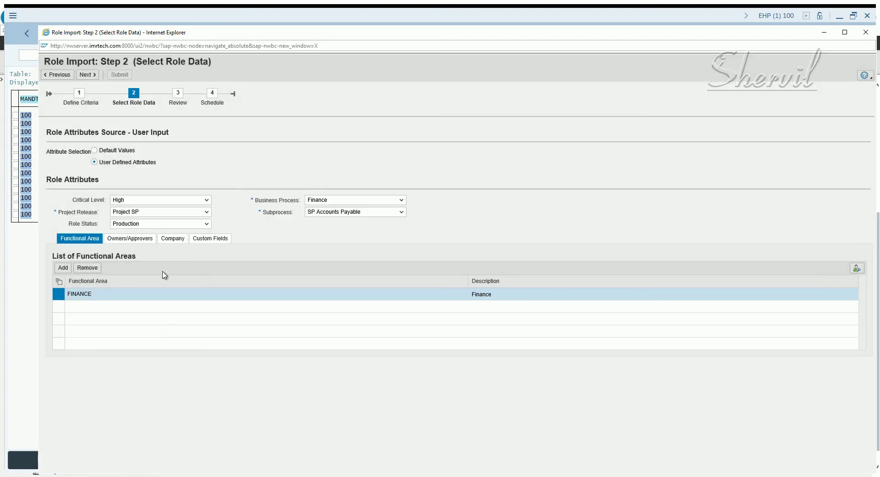
left_click(62, 267)
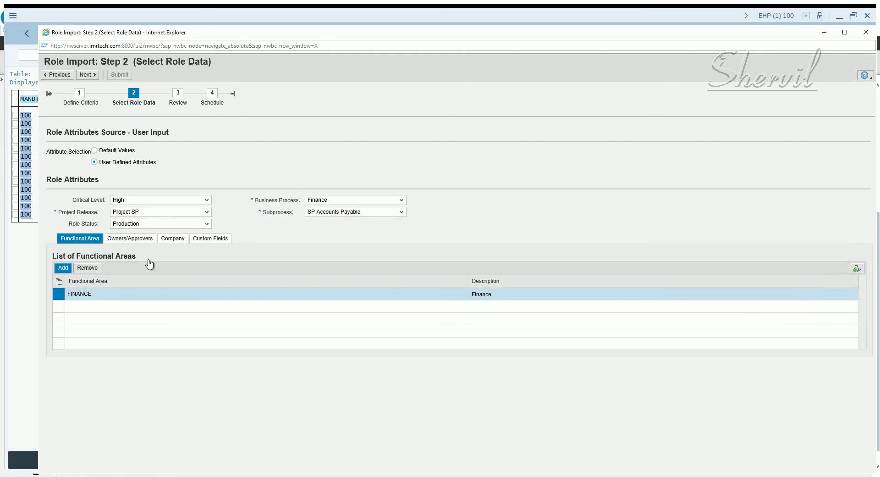
Add an entry to the list of approvers with FIOWNER as the user
left_click(117, 238)
left_click(68, 271)
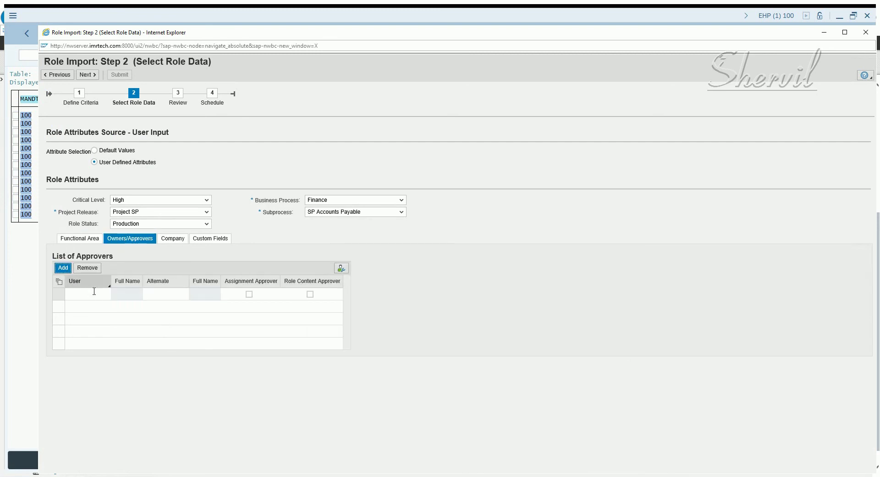
left_click(93, 294)
left_click(117, 295)
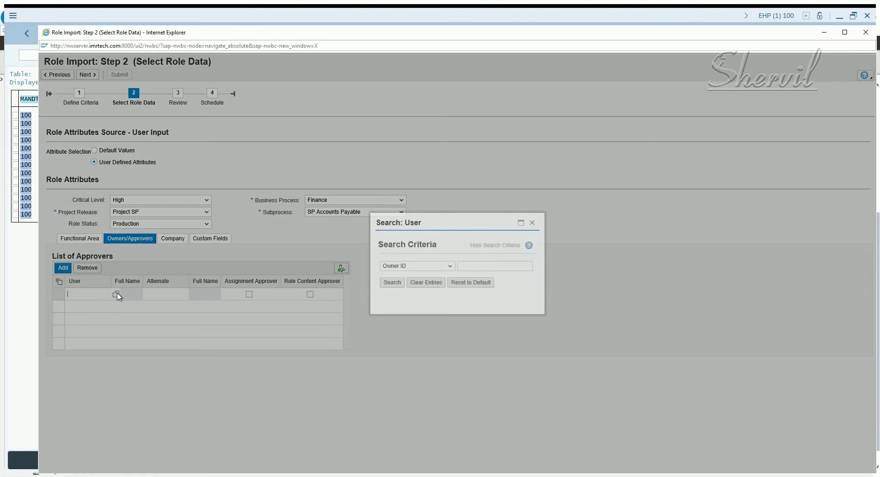
left_click(392, 283)
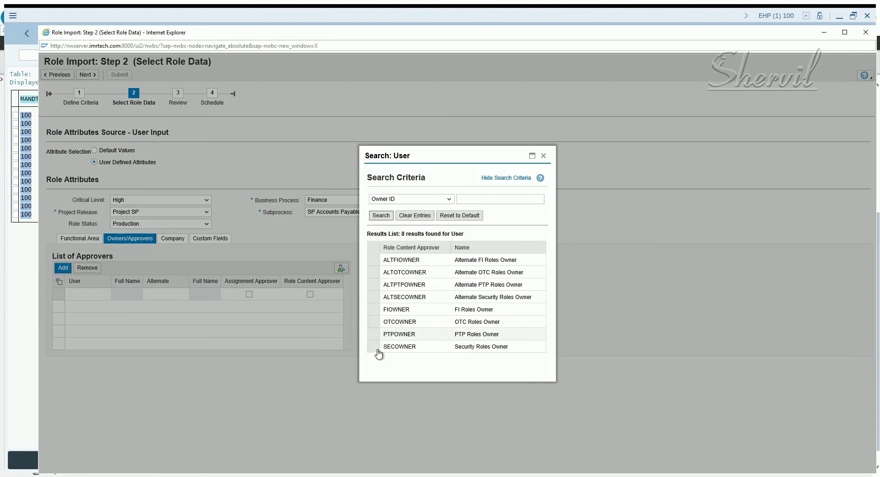
left_click(373, 309)
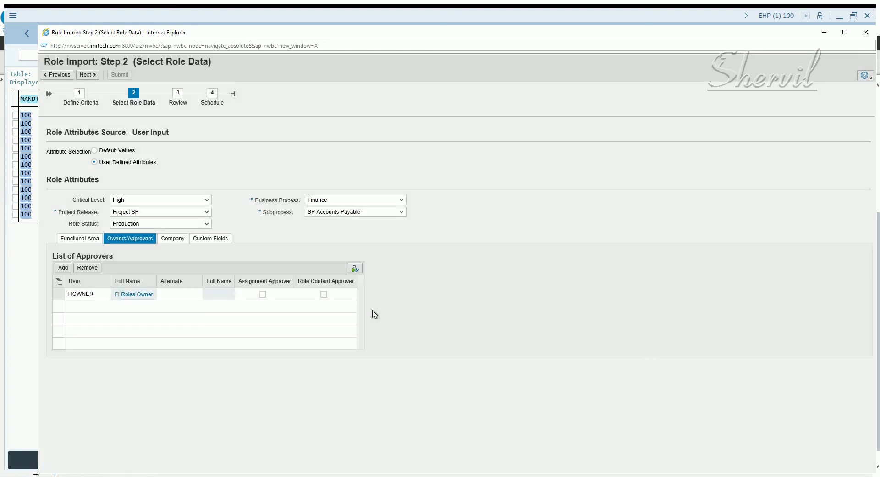
Look up the owner IDs and assign ALTFIOWNER as the alternate for the FIOWNER approver
left_click(202, 296)
left_click(206, 294)
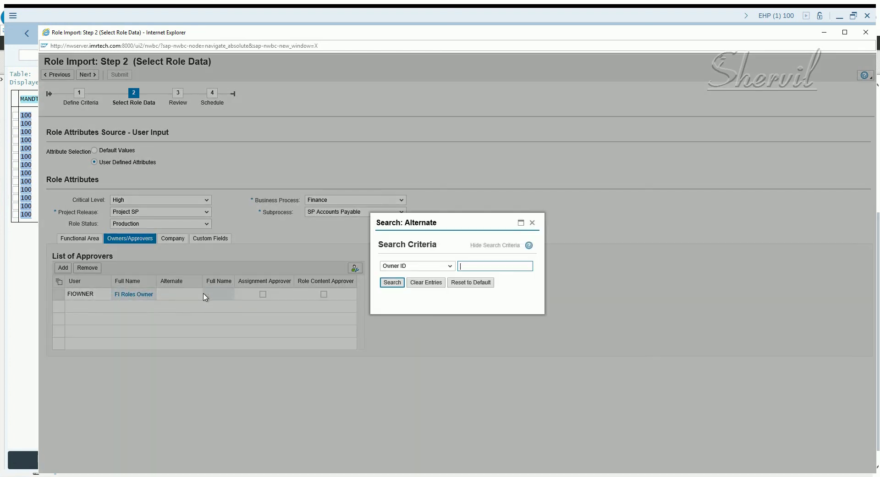
left_click(390, 284)
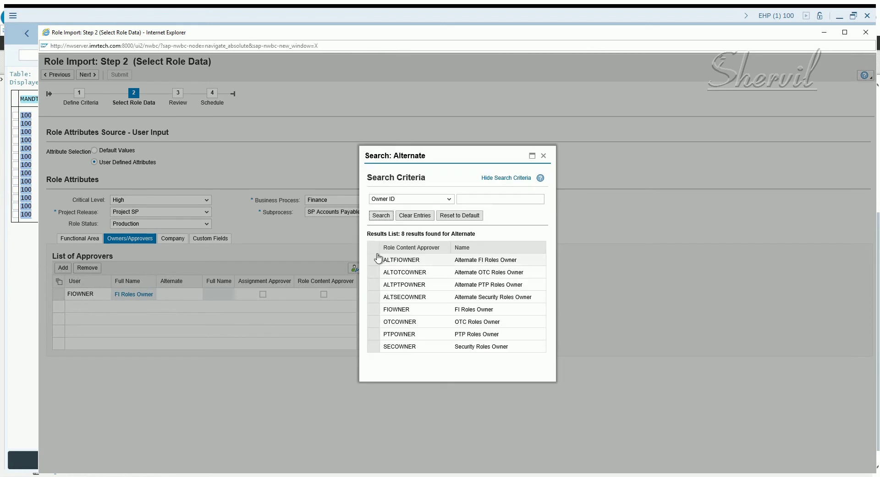
left_click(377, 260)
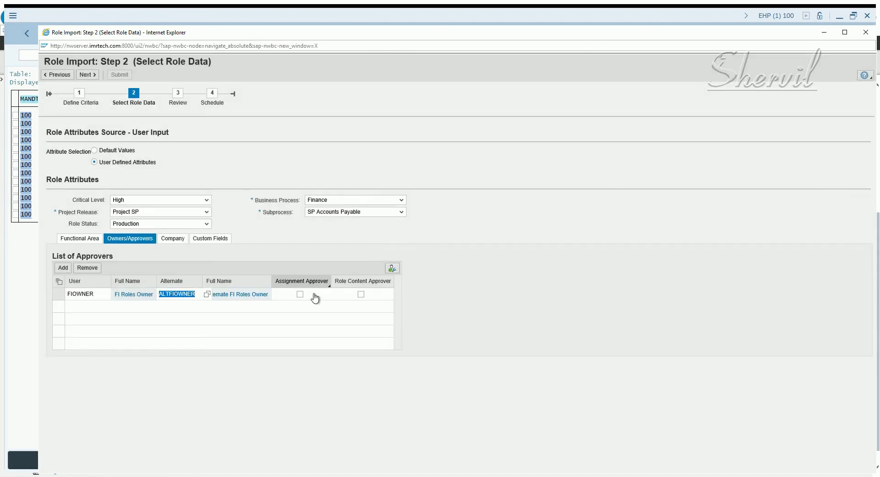
Designate FIOWNER as both assignment approver and role content approver for the roles being imported
left_click(356, 299)
left_click(301, 293)
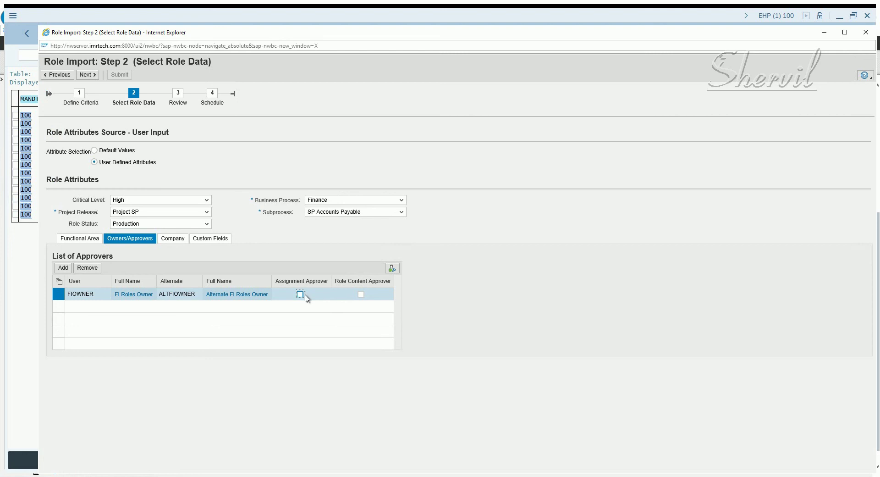
left_click(361, 294)
Add the company SAPPOINT to the role attributes' list of companies
left_click(182, 242)
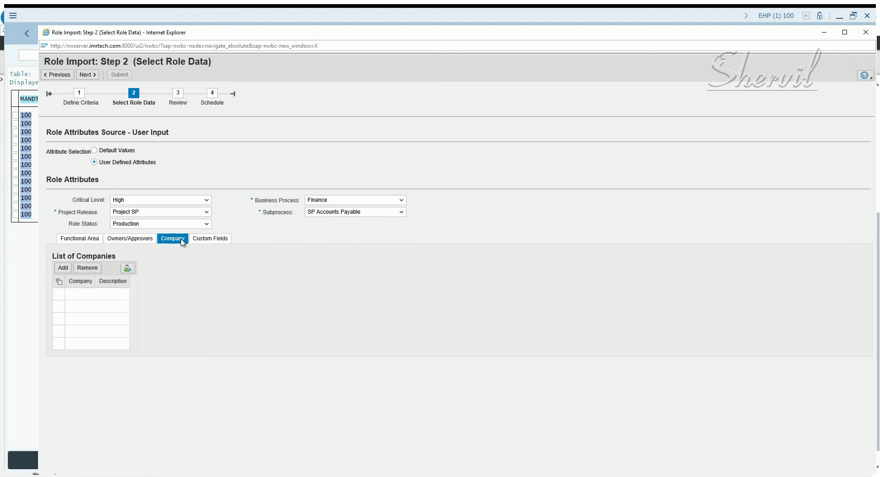
left_click(63, 268)
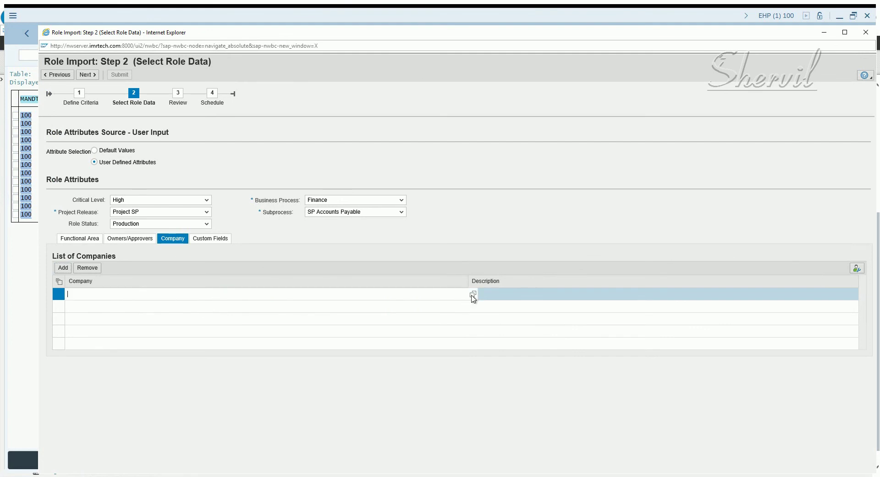
left_click(472, 293)
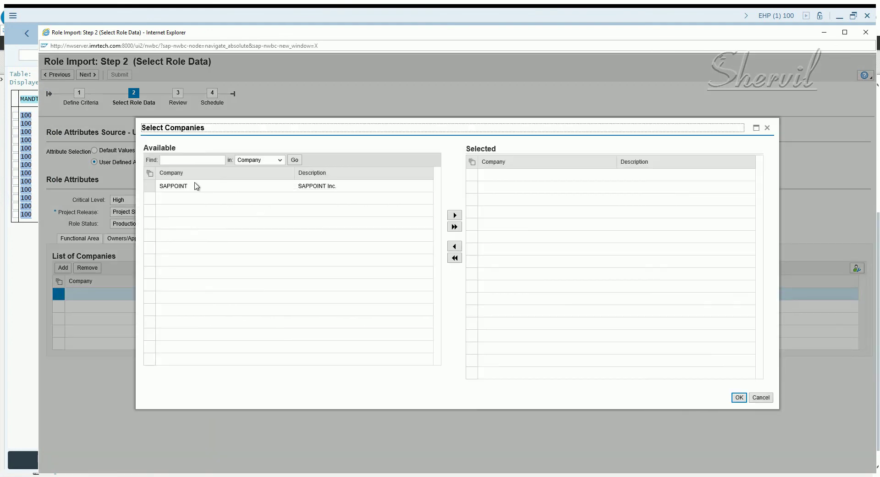
left_click(156, 186)
left_click(455, 215)
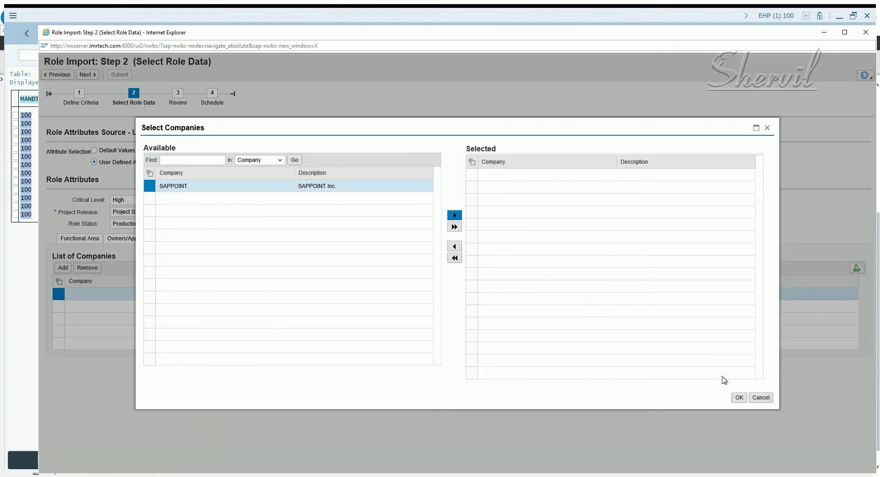
left_click(739, 398)
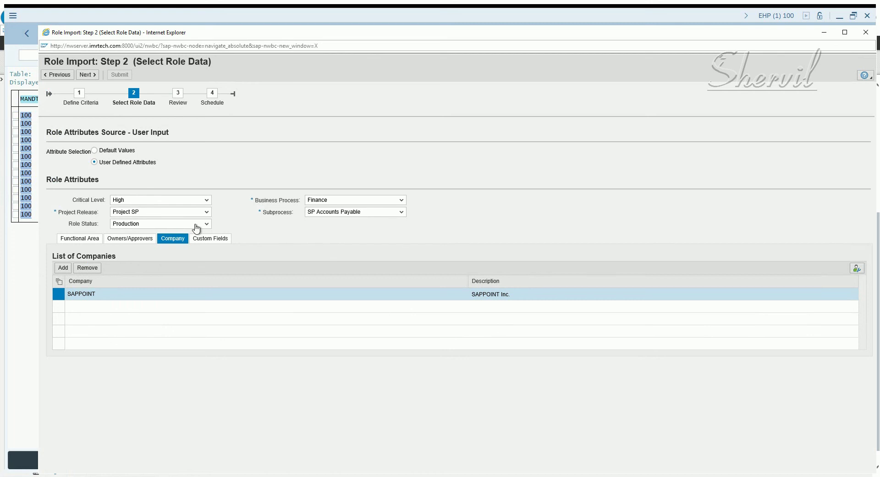
Advance to the Review step and preview all roles, checking the full role list
left_click(87, 75)
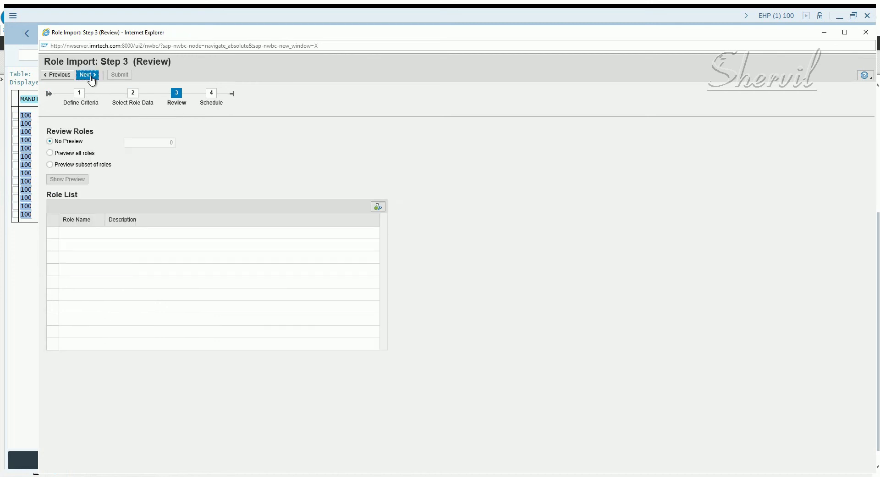
left_click(78, 156)
left_click(77, 183)
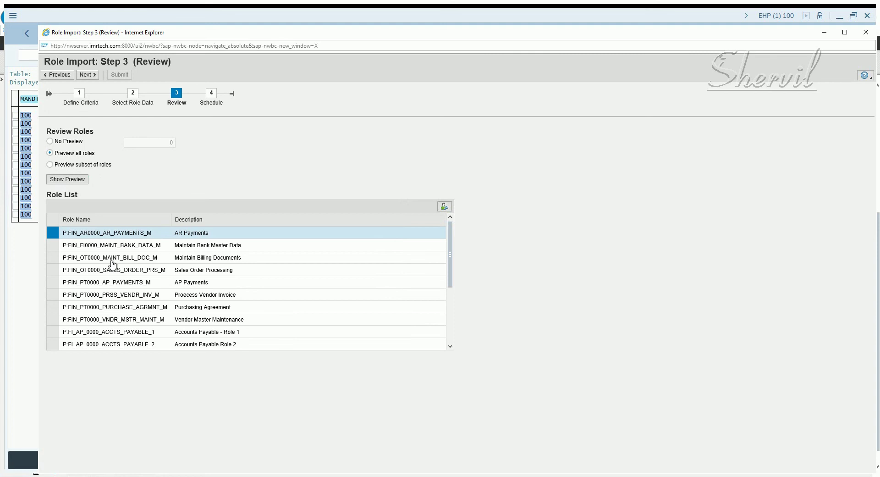
scroll(121, 251, "down", 1)
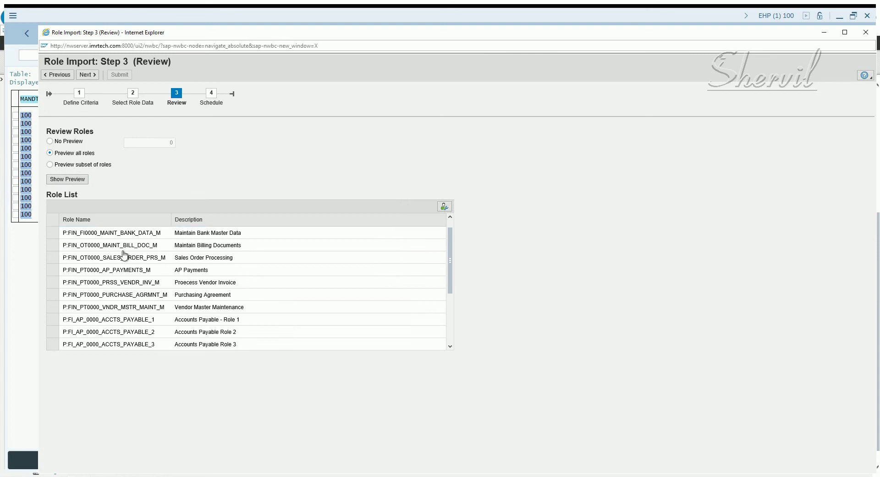
scroll(124, 254, "down", 2)
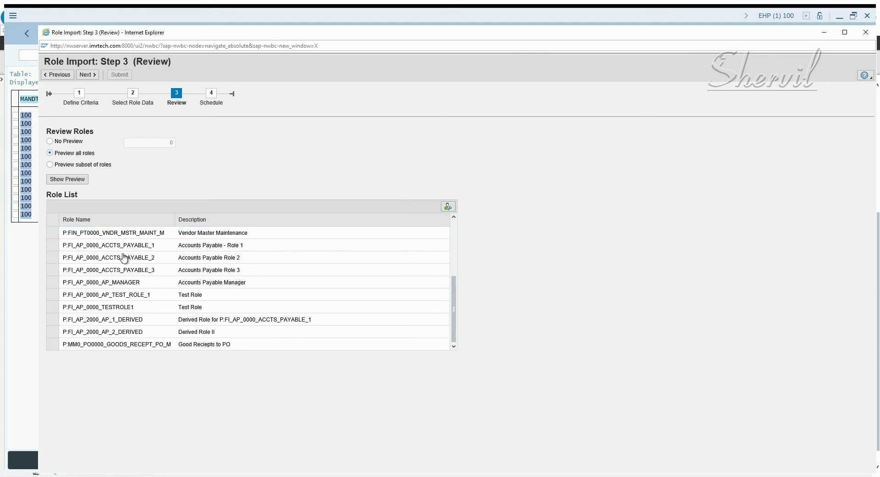
scroll(124, 258, "down", 1)
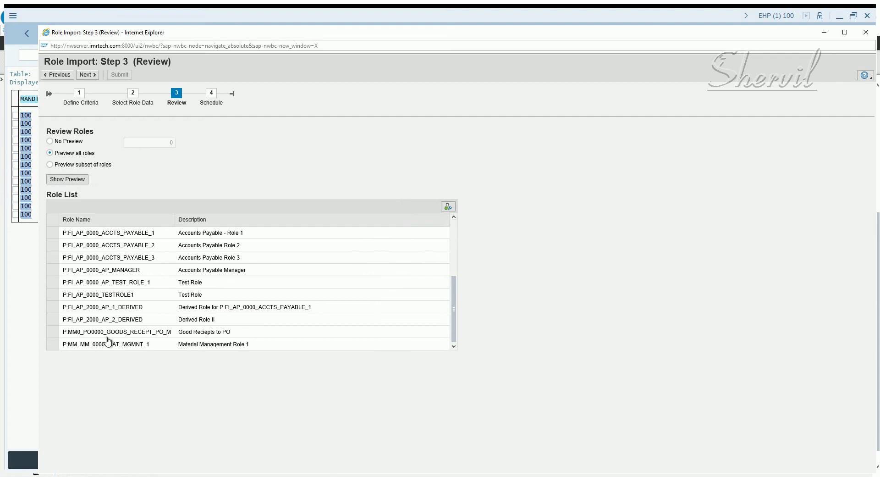
scroll(124, 288, "up", 3)
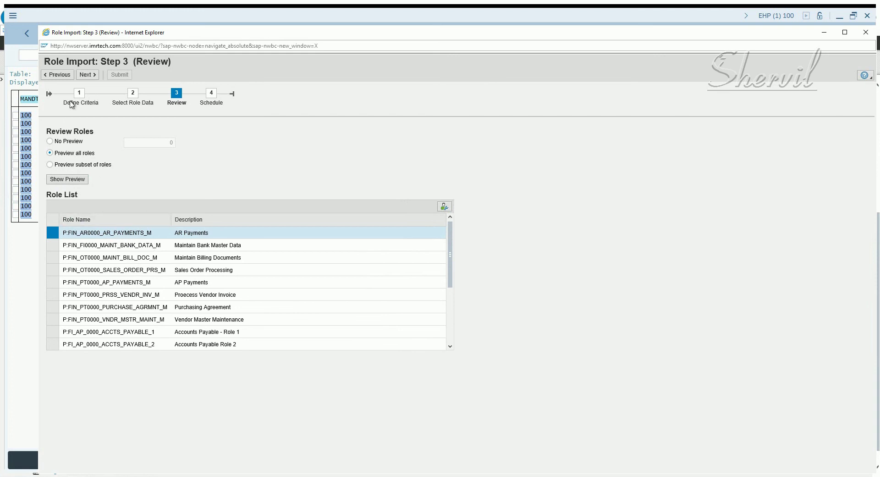
Advance to the Schedule step and enter ticket number 9000 with the remarks "Testing Role Import - III"
left_click(89, 75)
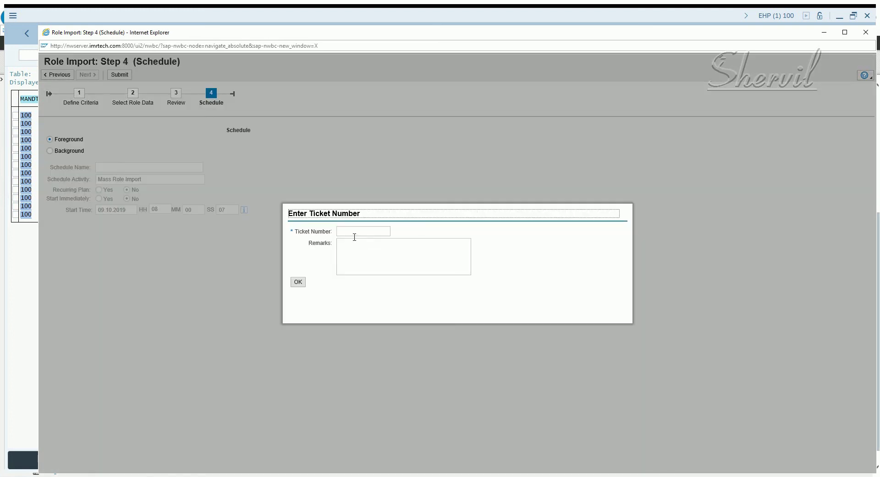
left_click(355, 234)
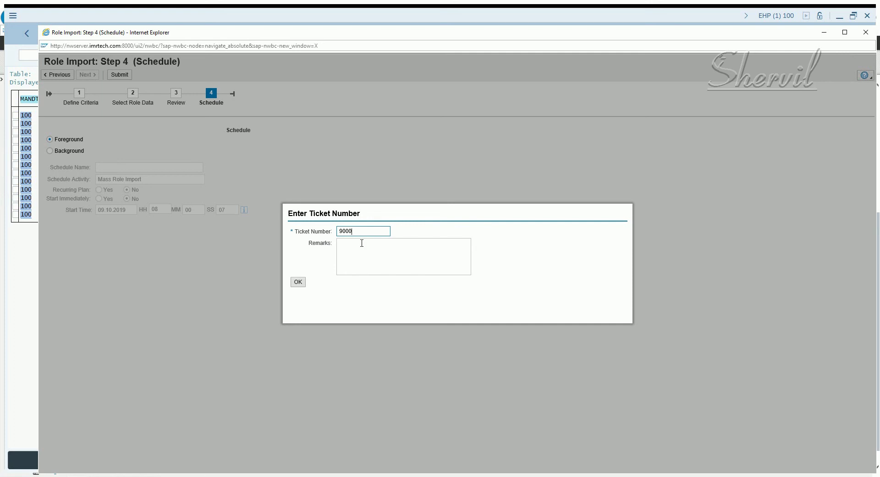
key("Down")
key("Return")
left_click(362, 253)
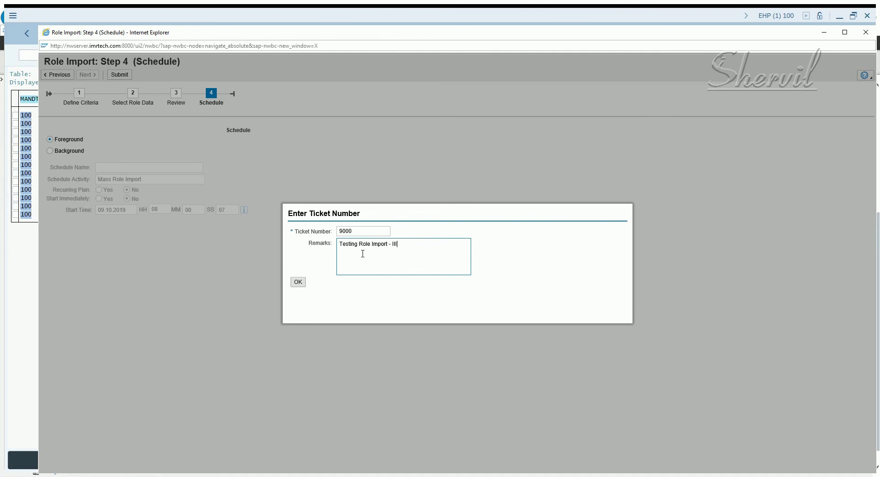
left_click(302, 283)
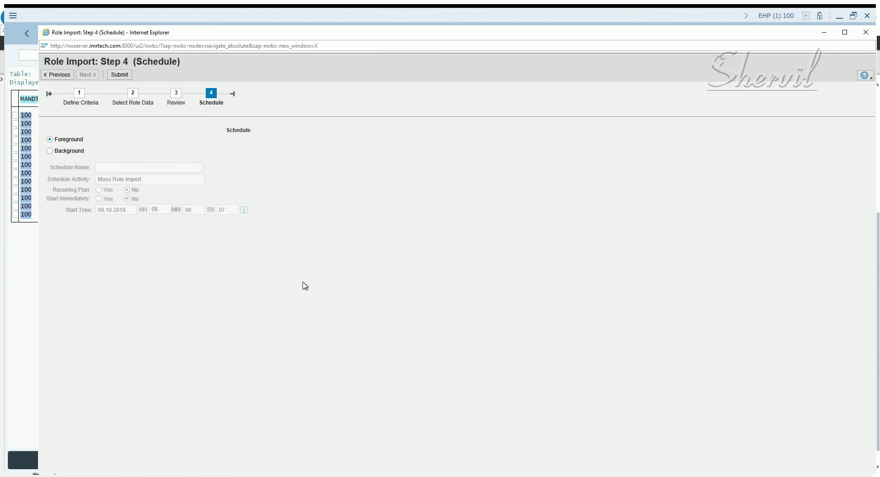
Submit the role import in the foreground, examine each role's status and error reason, and close the import window
left_click(124, 78)
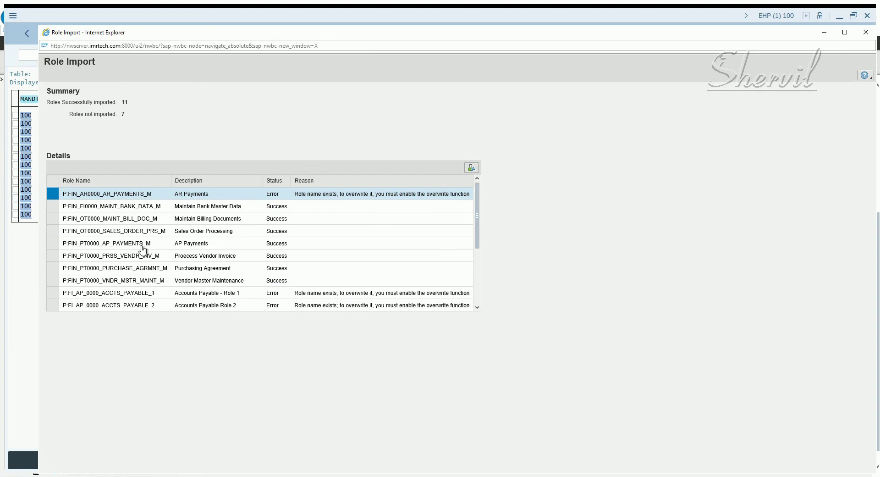
triple_click(126, 114)
scroll(324, 217, "down", 2)
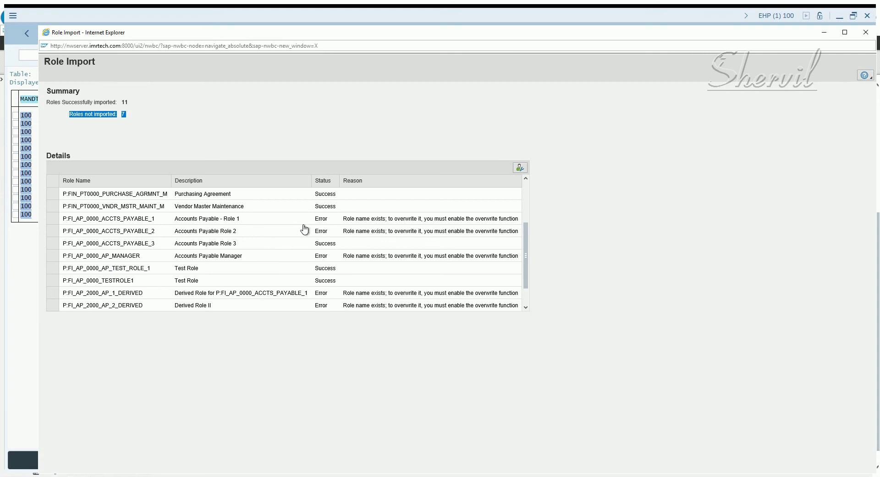
scroll(140, 234, "down", 1)
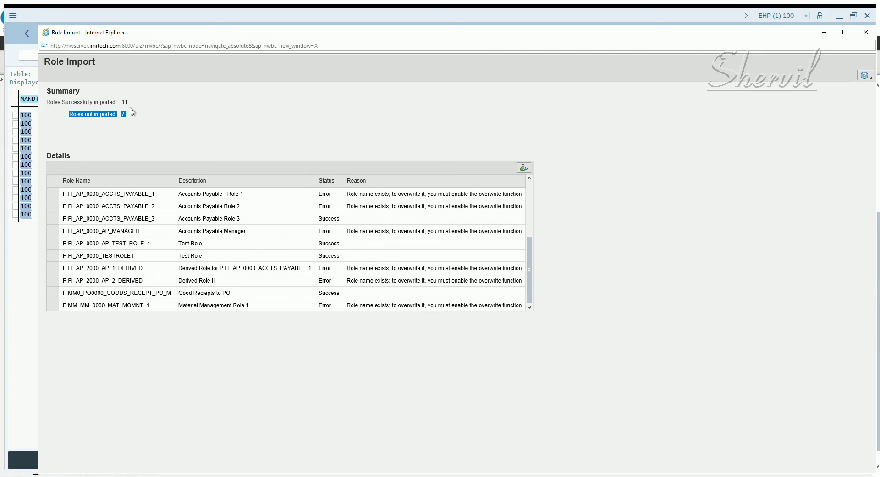
left_click(864, 34)
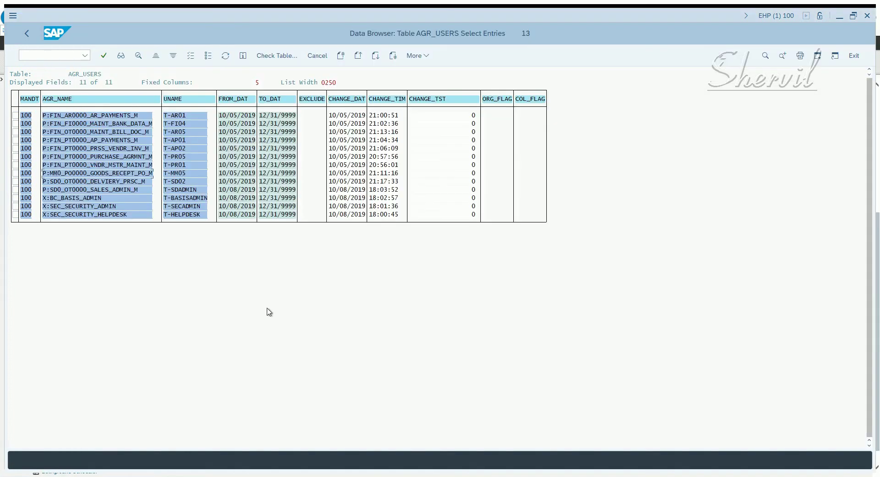
Switch to SAP NetWeaver Business Client and run an unfiltered Role Search to look for the imported roles
key("alt+Tab")
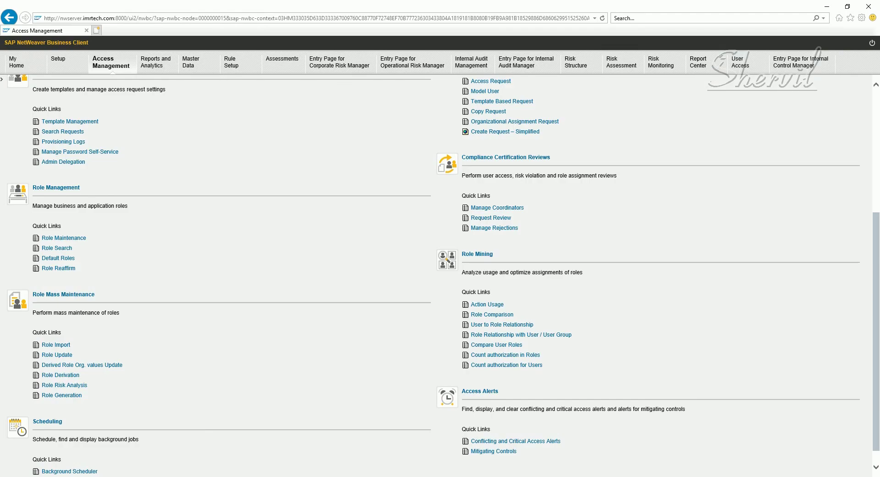
left_click(62, 248)
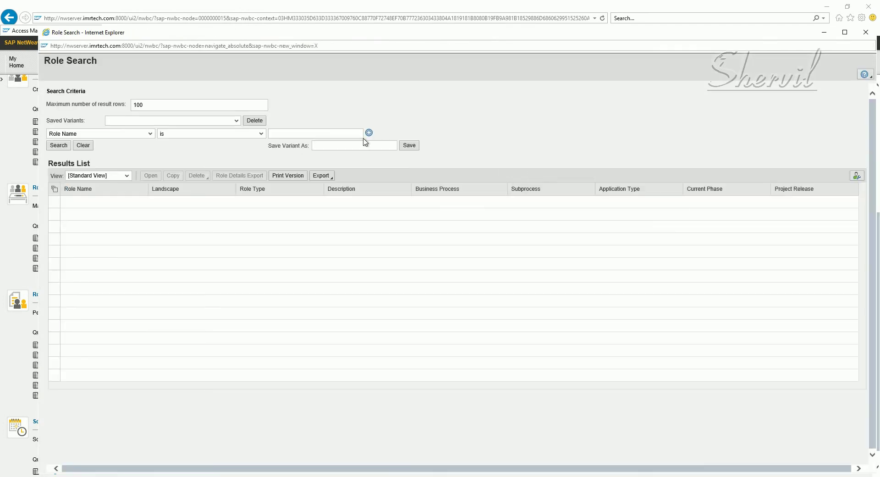
left_click(54, 147)
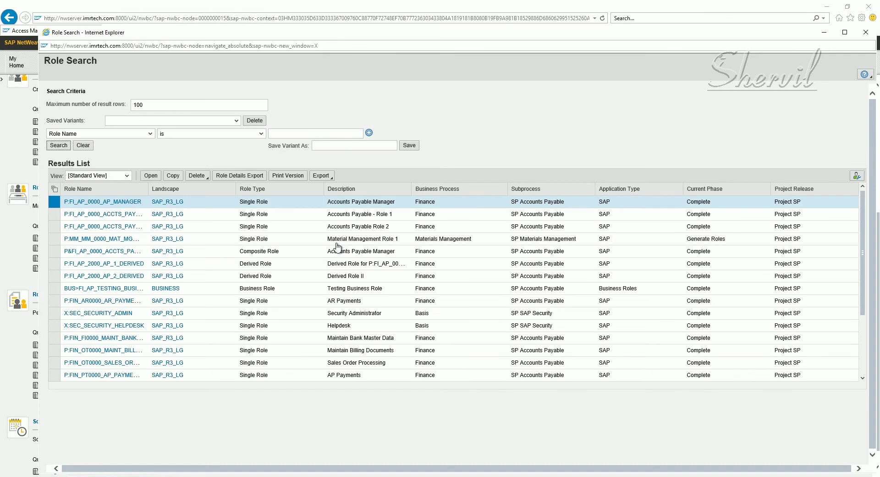
scroll(162, 250, "down", 1)
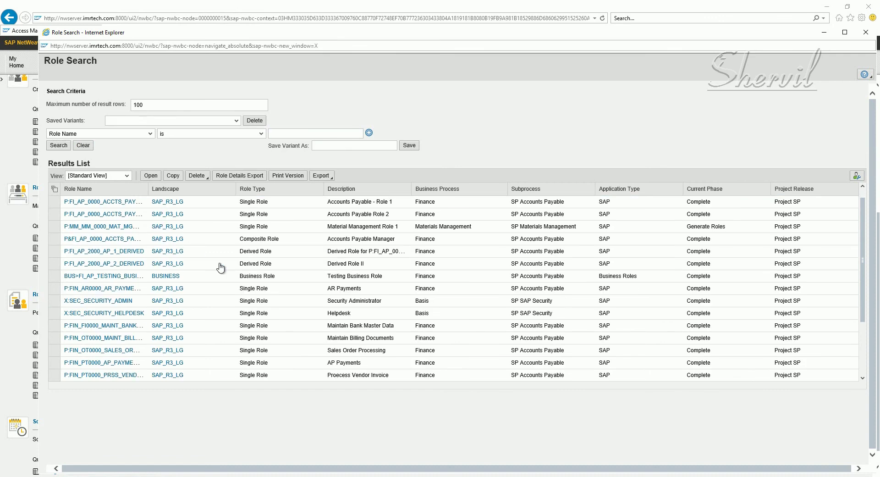
scroll(765, 351, "down", 6)
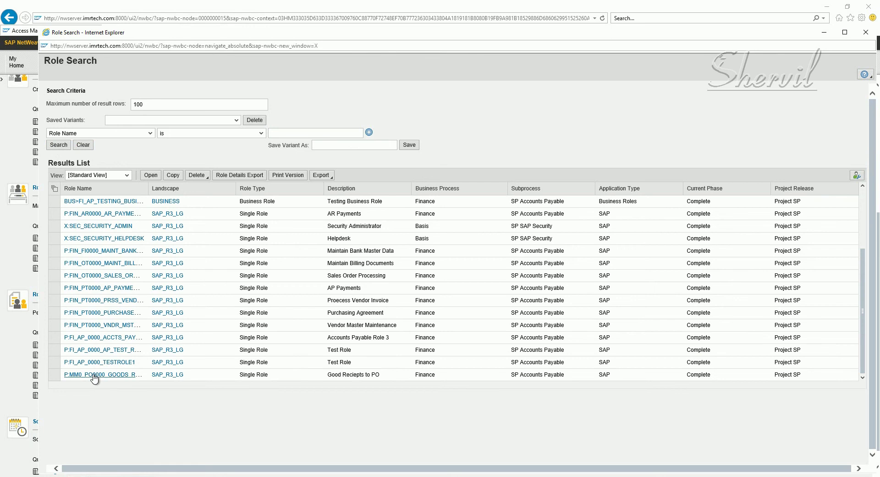
Examine the details and Define Role attributes of P:MM0_PO0000_GOODS_RECEPT_PO_M, then close the role
left_click(76, 375)
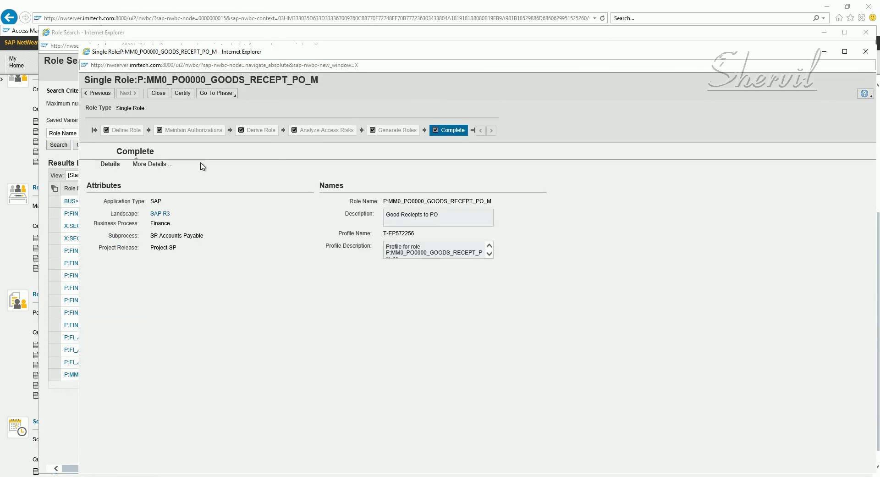
left_click(156, 165)
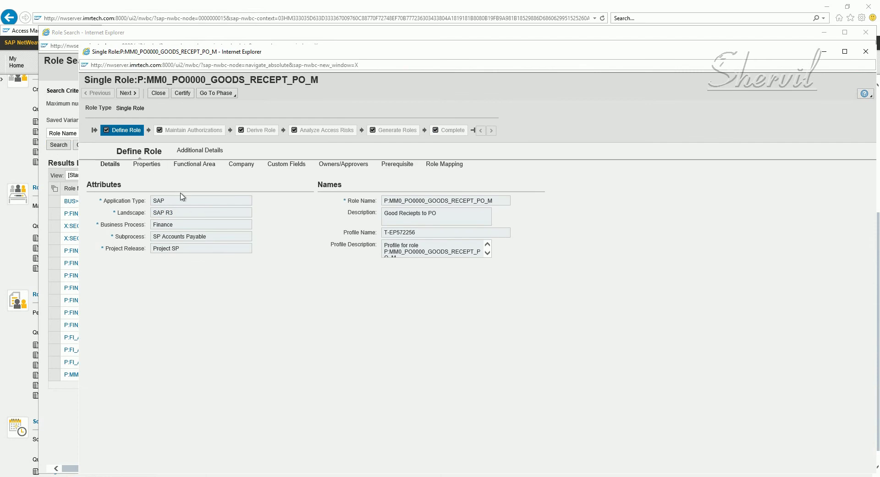
double_click(154, 224)
left_click(127, 93)
left_click(231, 94)
left_click(238, 105)
left_click(125, 154)
left_click(135, 95)
left_click(101, 94)
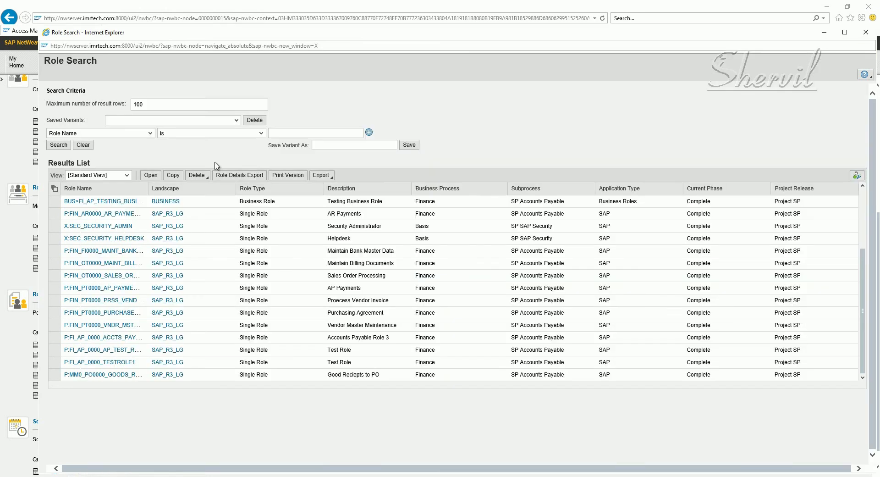
left_click(865, 51)
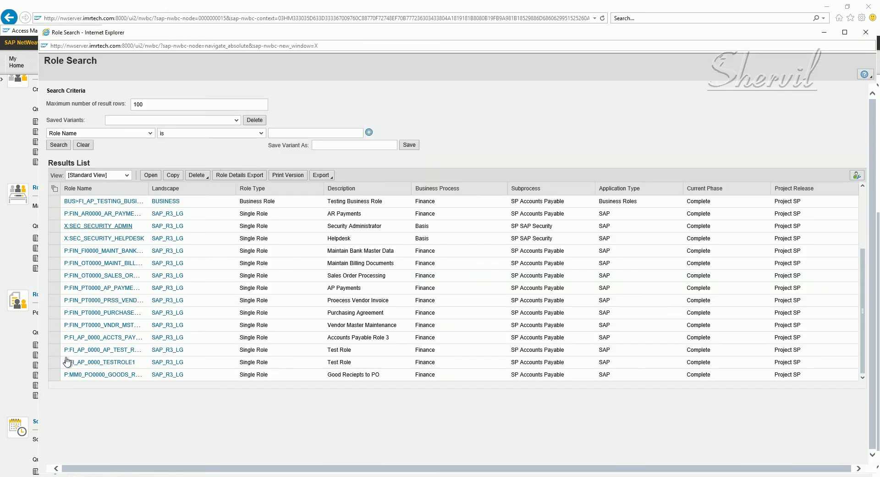
Open P:MM0_PO0000_GOODS_RECEPT_PO_M in the Define Role phase and put its properties into edit mode under ticket 9000
left_click(55, 375)
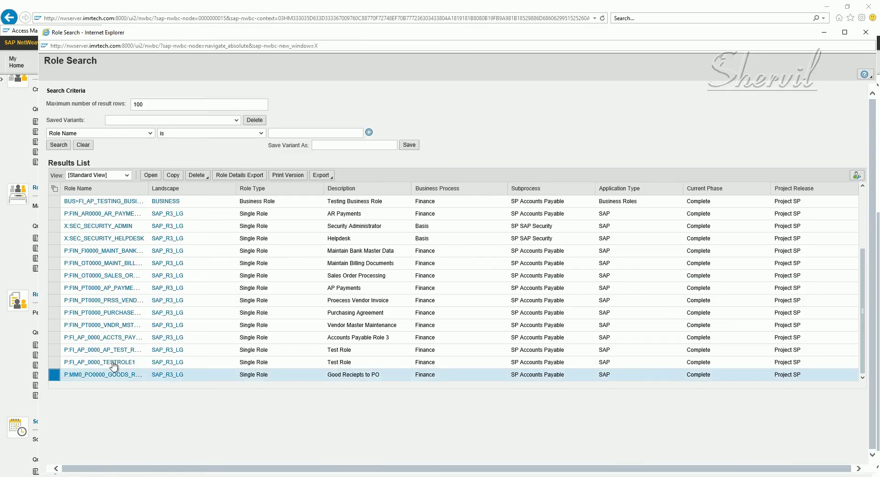
left_click(151, 175)
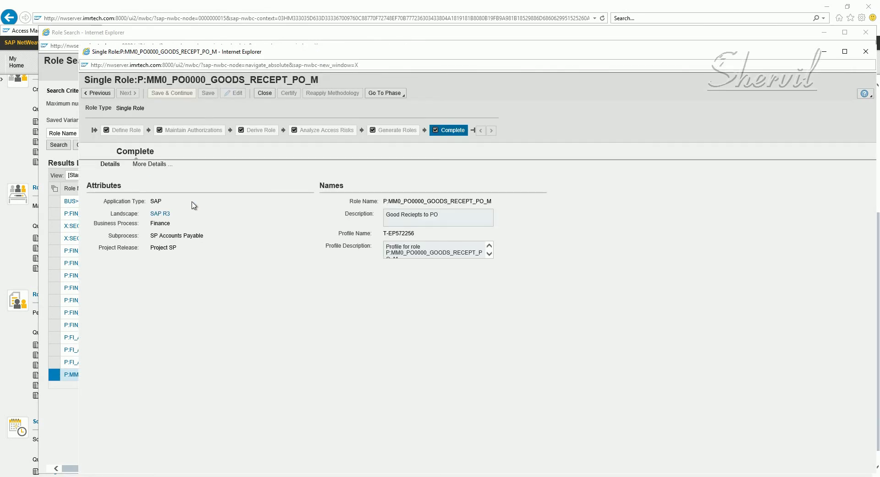
left_click(387, 94)
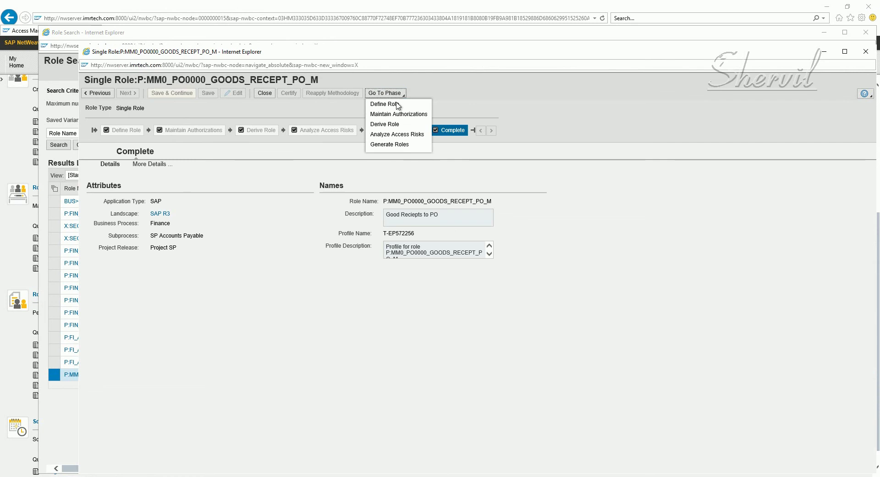
left_click(397, 105)
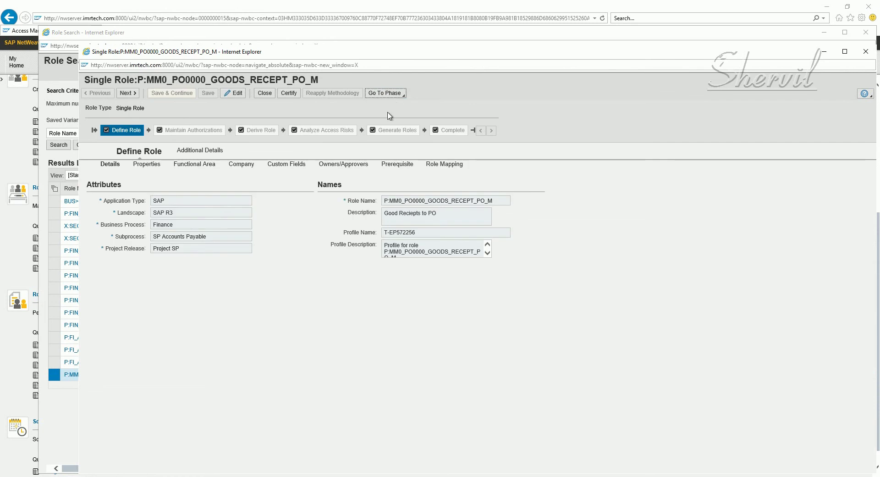
left_click(149, 167)
left_click(231, 93)
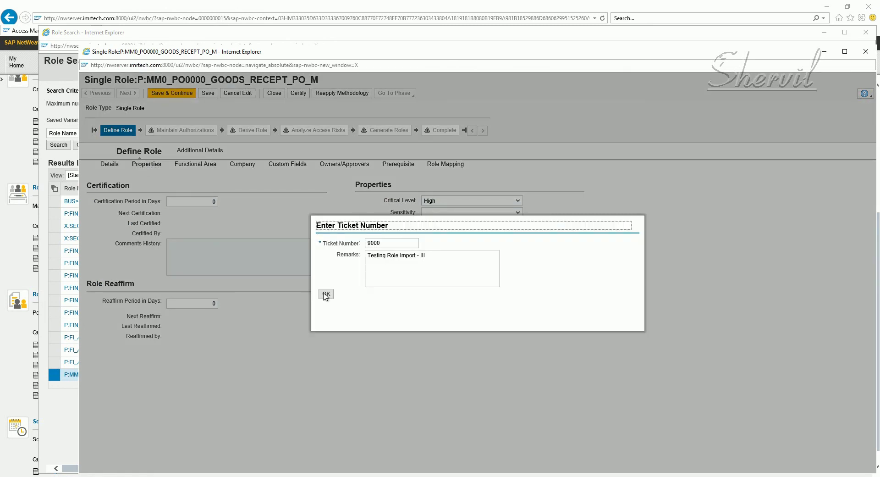
left_click(325, 294)
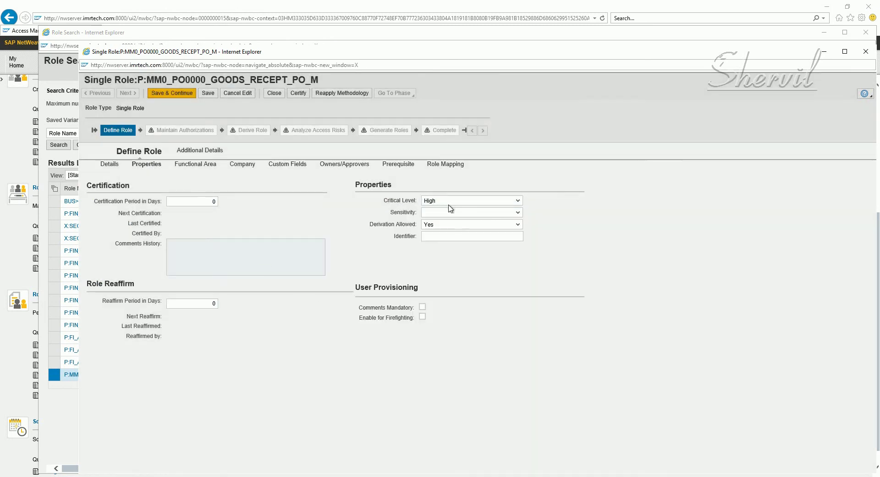
Set the role's sensitivity to Normal and replace its FINANCE functional area with SALES
left_click(450, 212)
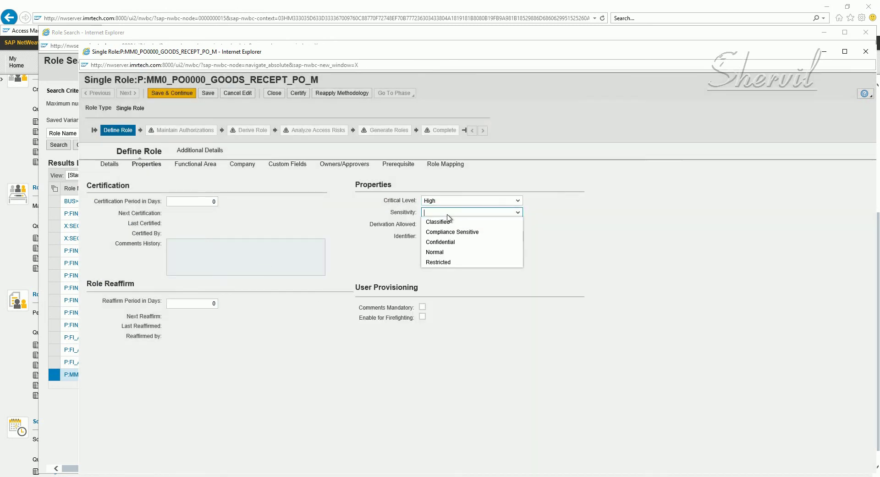
left_click(441, 252)
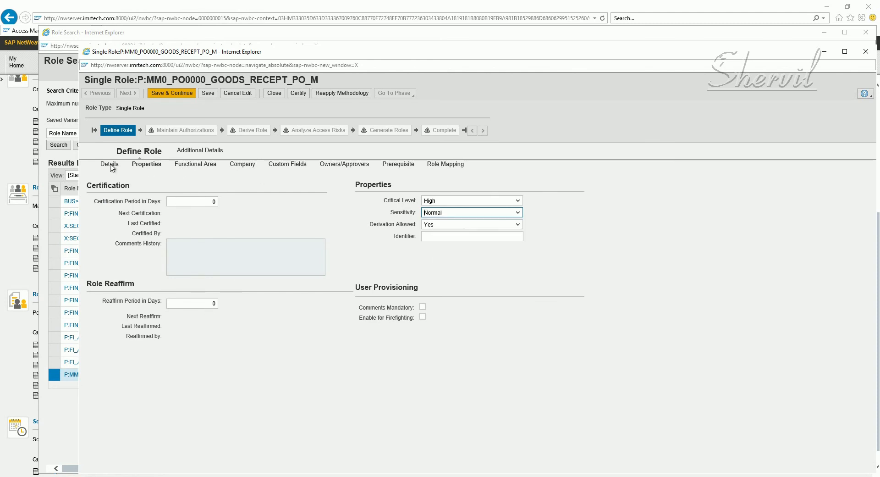
left_click(187, 163)
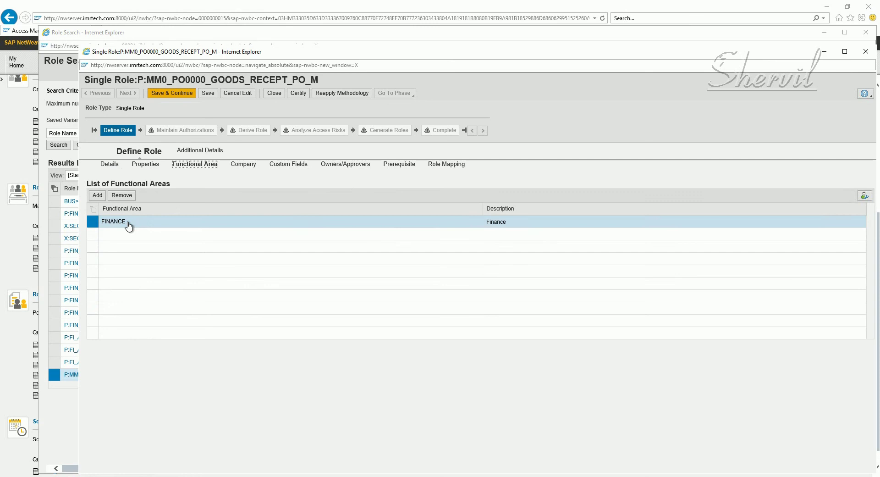
left_click(132, 198)
left_click(98, 196)
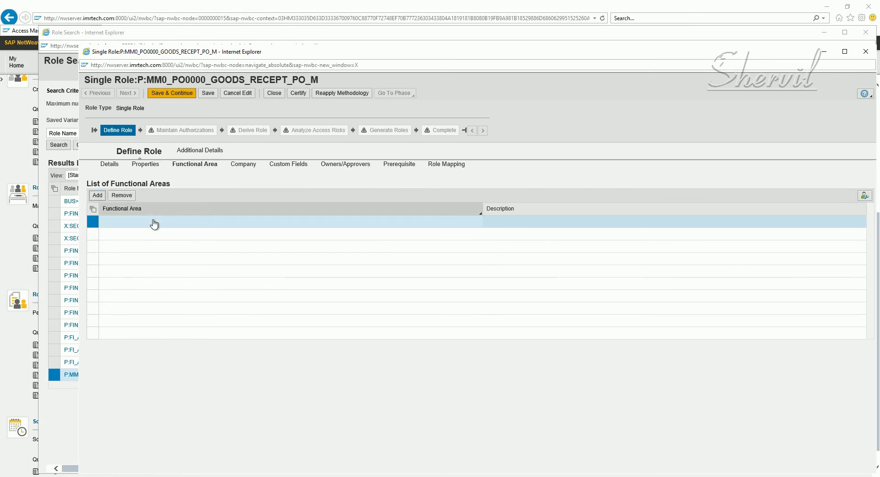
left_click(209, 223)
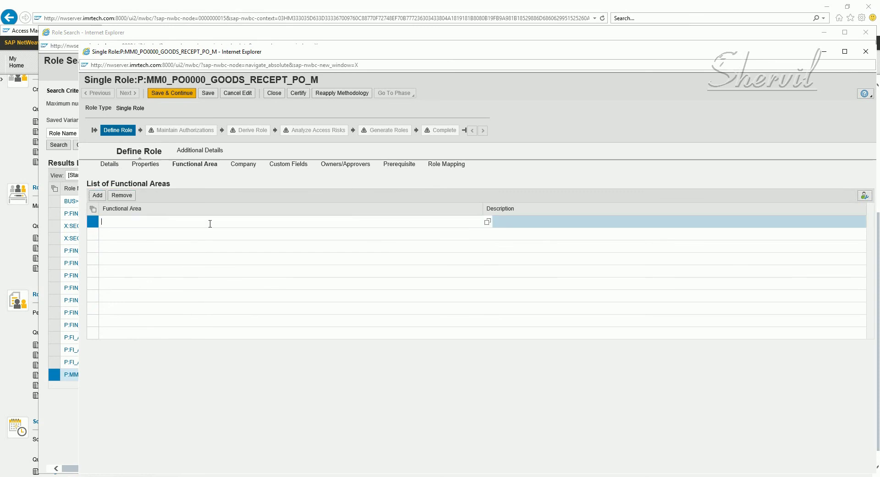
left_click(489, 222)
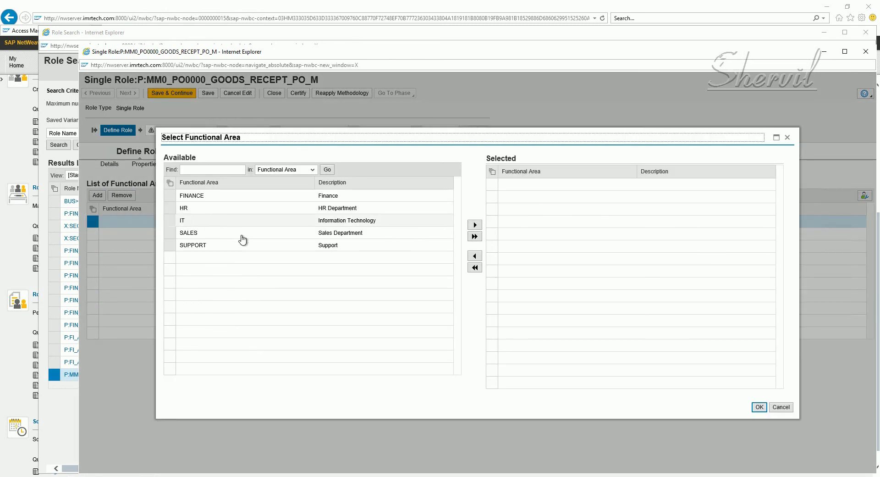
left_click(220, 245)
left_click(206, 234)
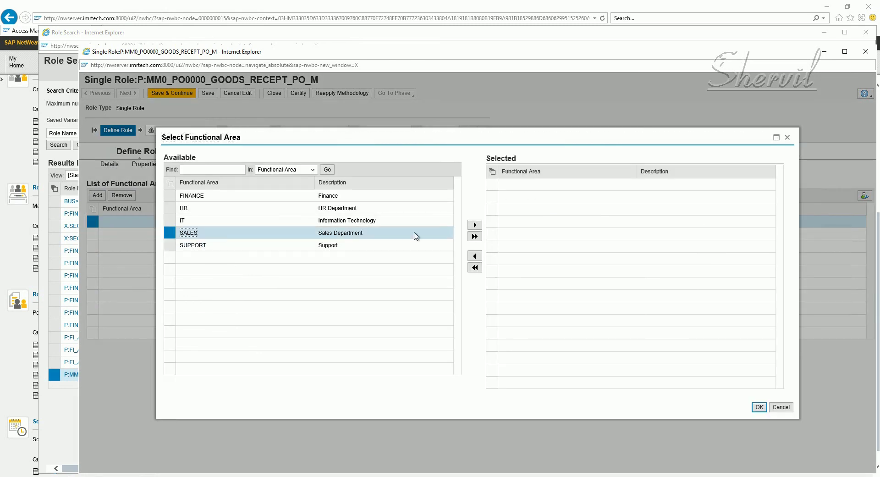
left_click(475, 224)
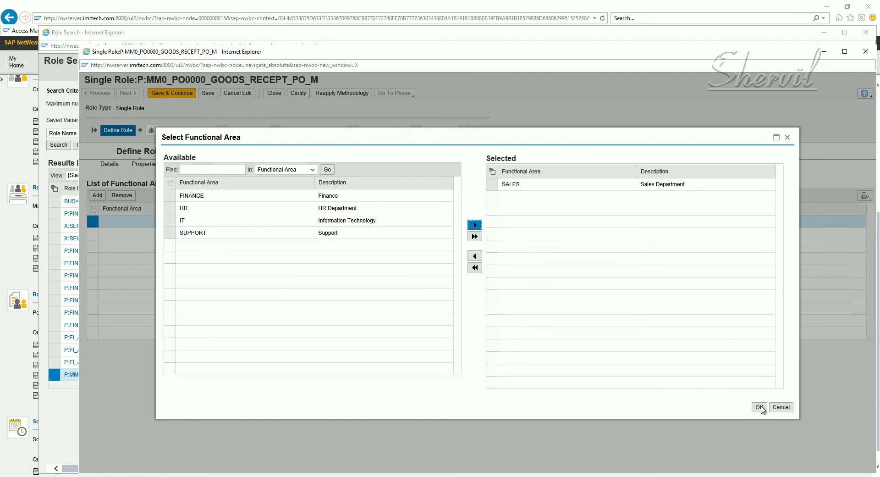
left_click(759, 407)
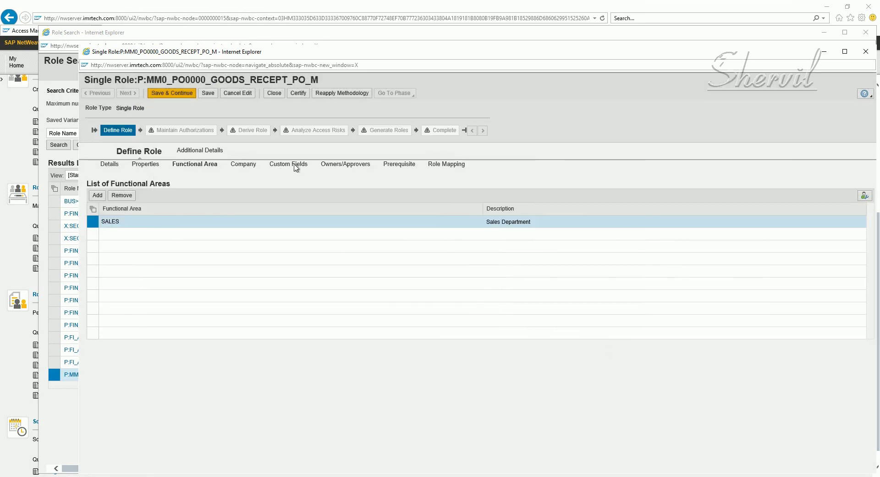
Remove the FIOWNER approver entry from the role and add a new entry with ALTPTPOWNER as the user
left_click(333, 165)
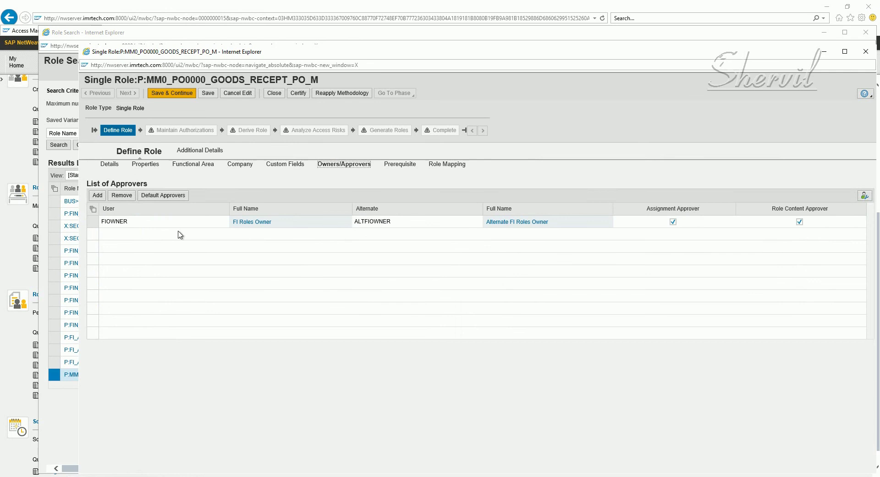
left_click(92, 222)
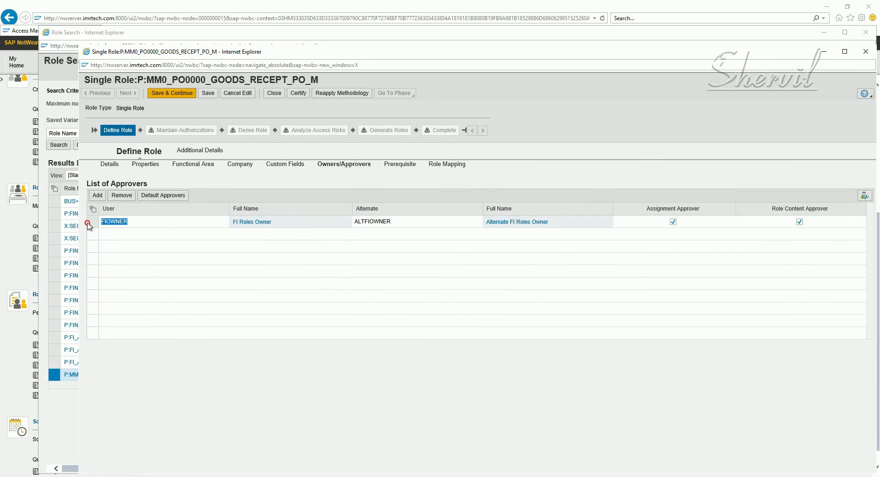
left_click(122, 196)
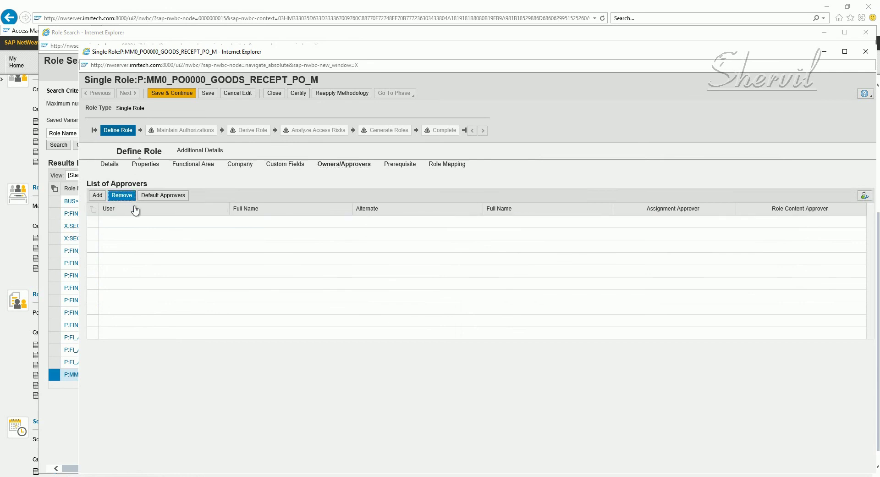
left_click(97, 196)
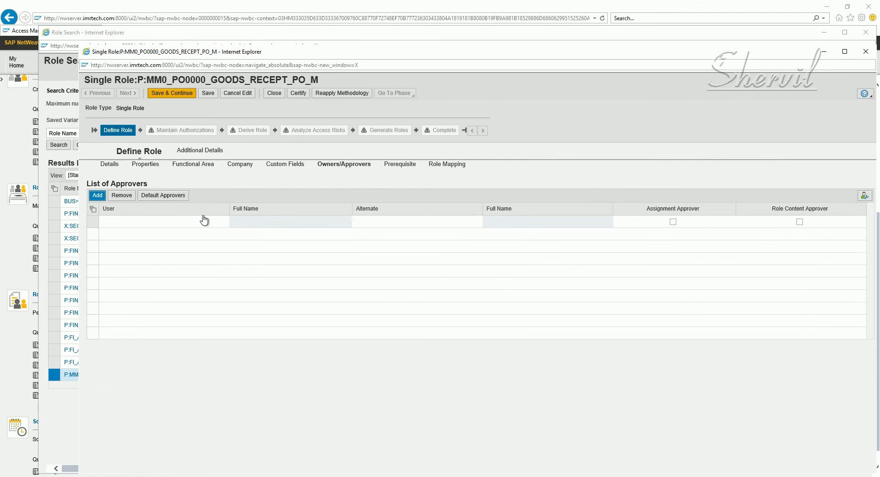
left_click(215, 225)
left_click(233, 221)
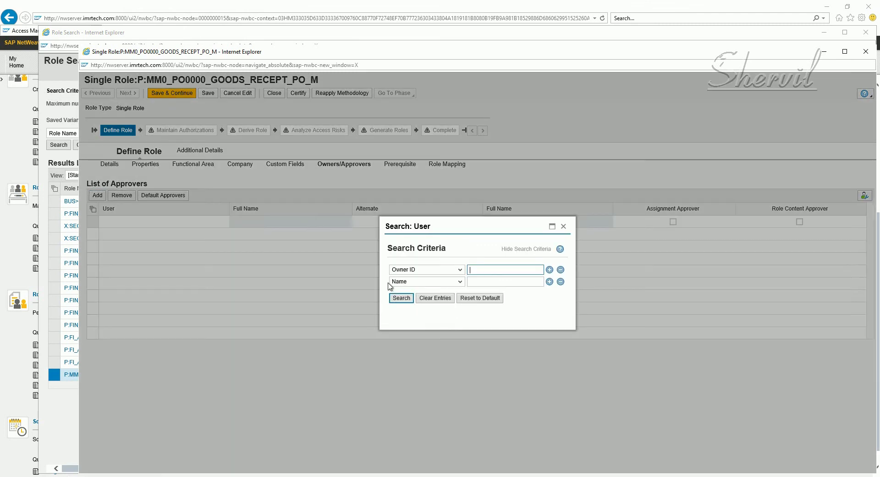
left_click(401, 297)
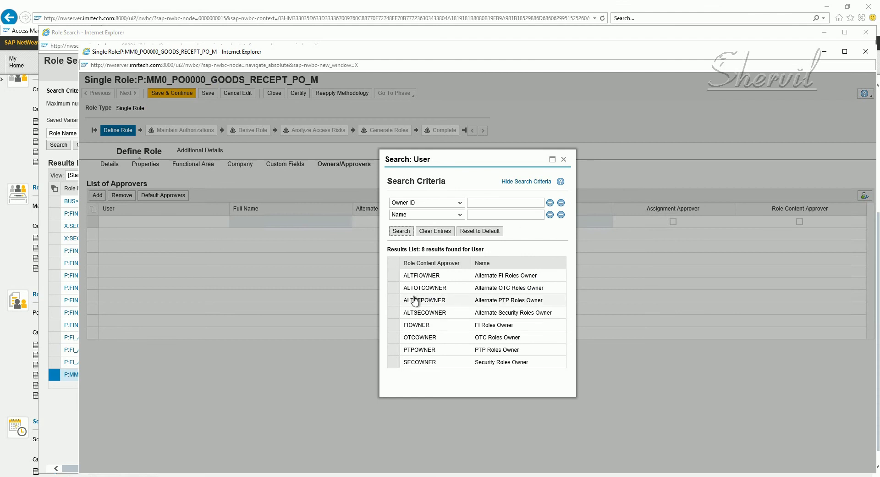
left_click(441, 300)
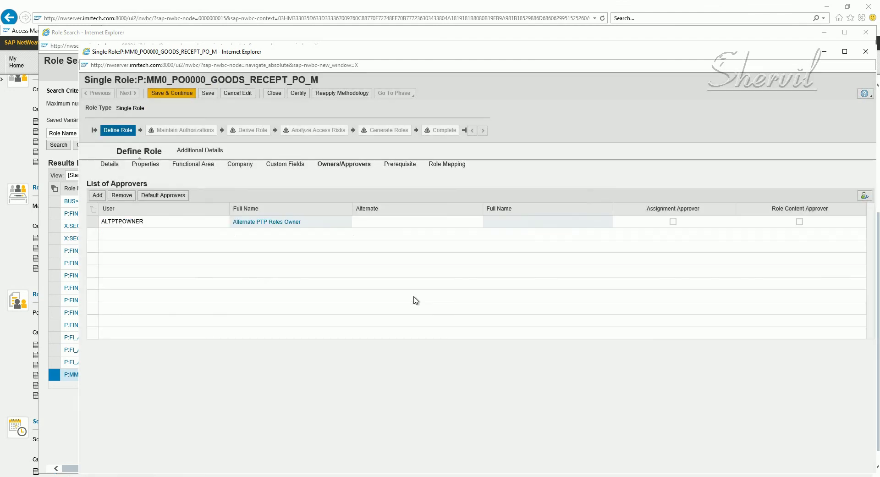
Change the user of the new approver entry to PTPOWNER using an unfiltered owner search
left_click(451, 222)
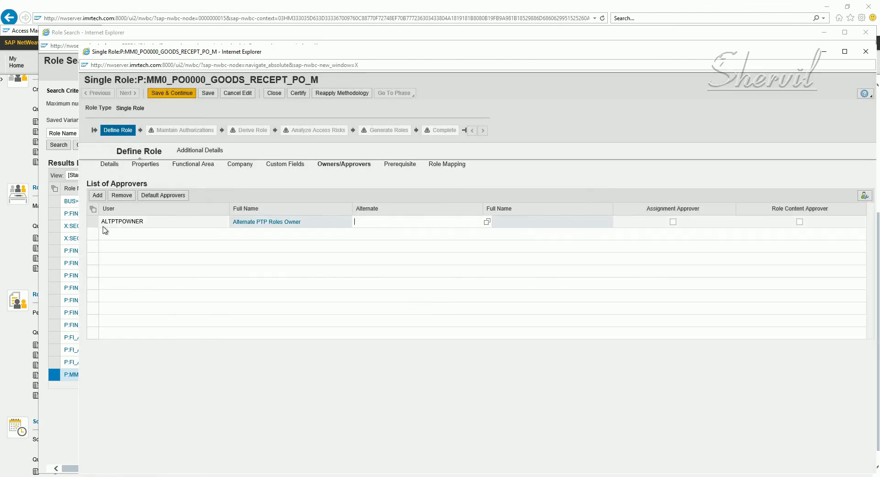
left_click(232, 224)
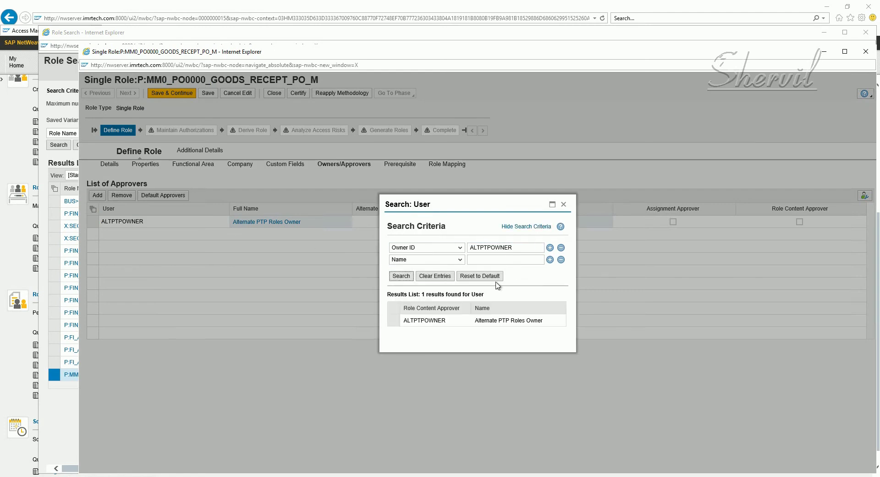
left_click_drag(517, 244, 441, 247)
key("BackSpace")
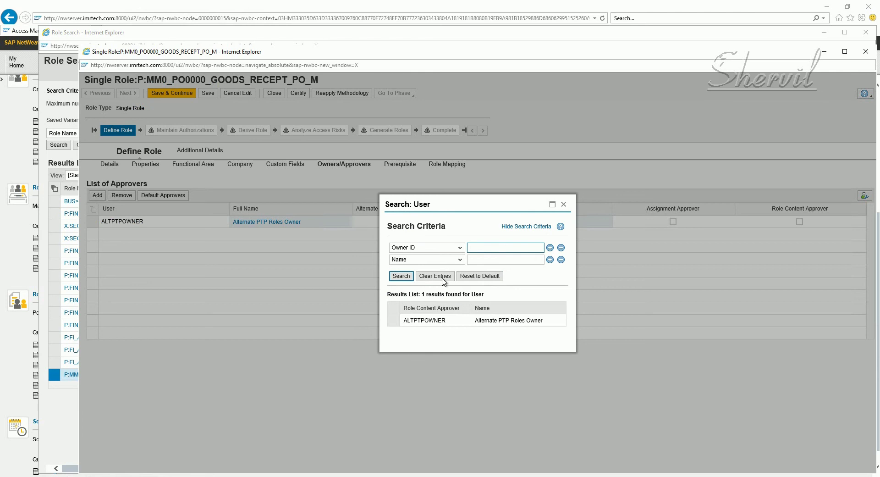
left_click(400, 276)
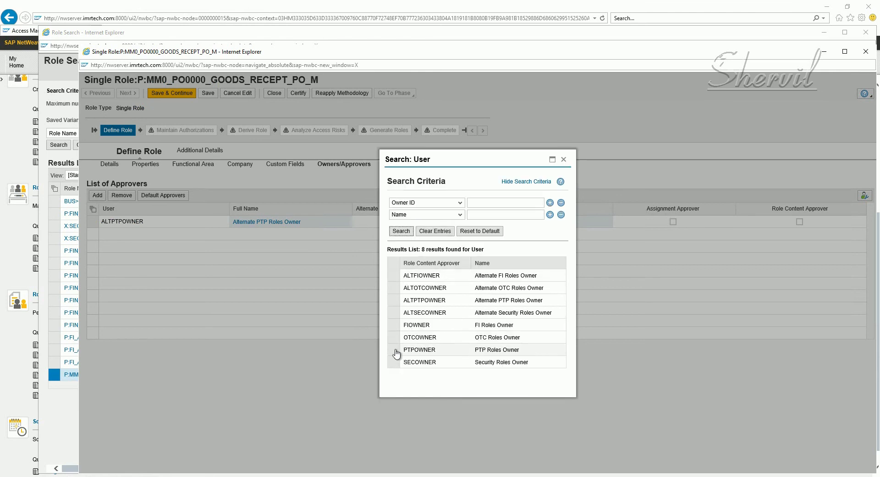
left_click(394, 349)
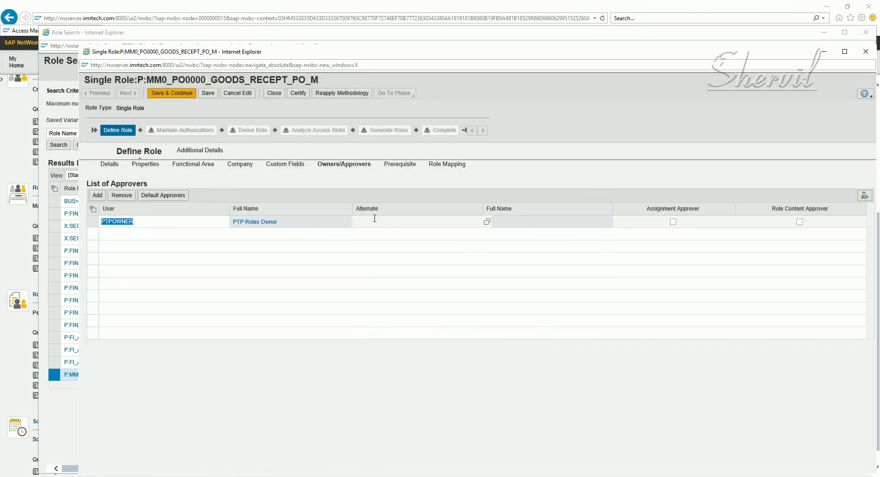
Assign ALTPTPOWNER as the alternate for PTPOWNER and enable both Assignment Approver and Role Content Approver
left_click(430, 221)
left_click(487, 221)
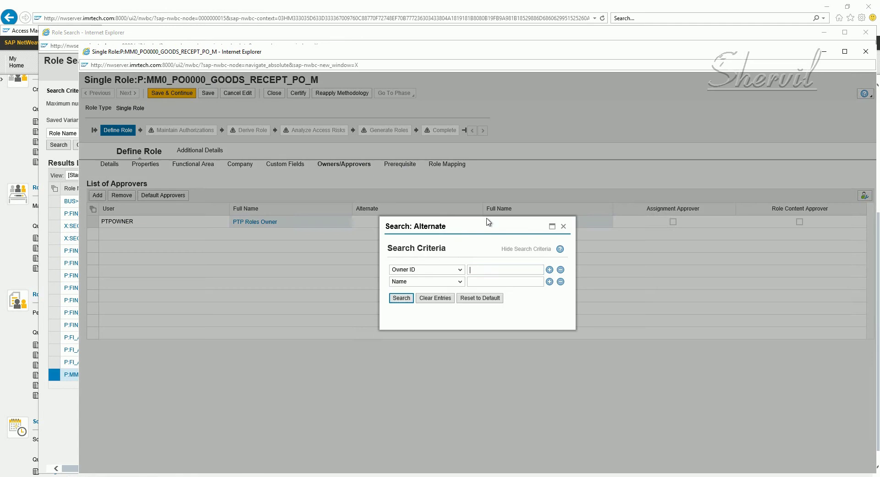
left_click(402, 298)
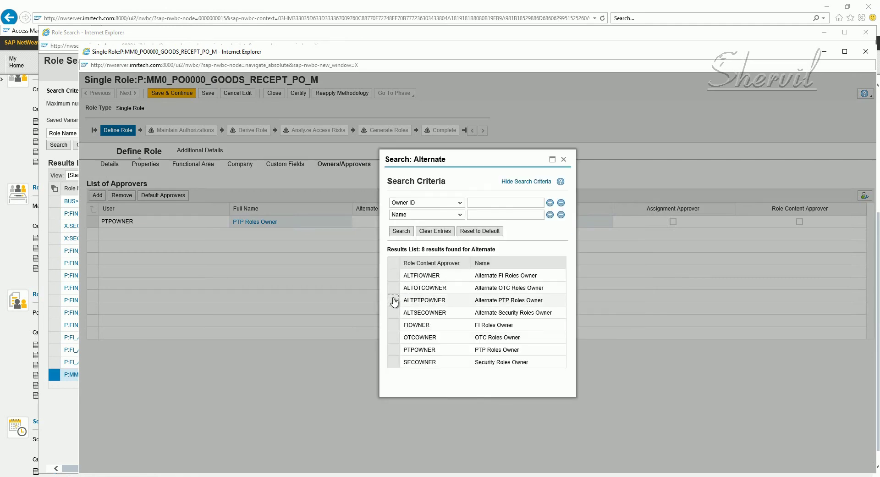
left_click(394, 300)
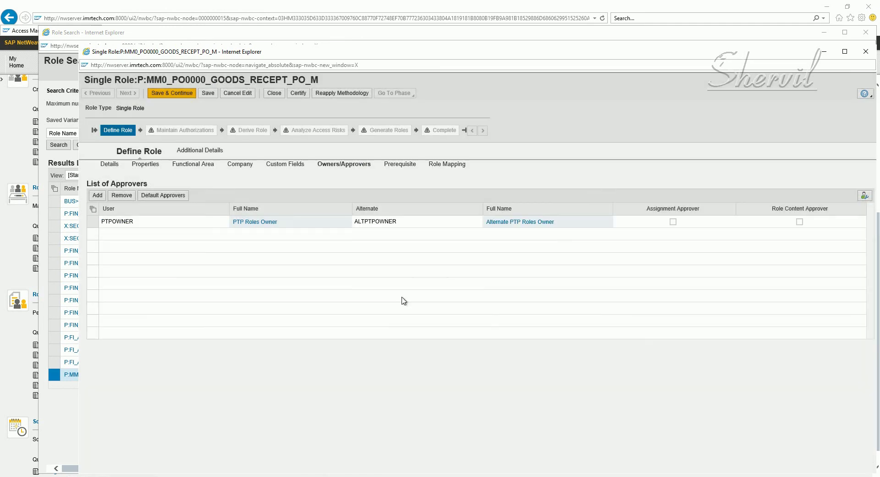
left_click(682, 224)
left_click(799, 222)
Save the role definition and advance through Maintain Authorizations and Derive Role to the Analyze Access Risks phase
left_click(170, 93)
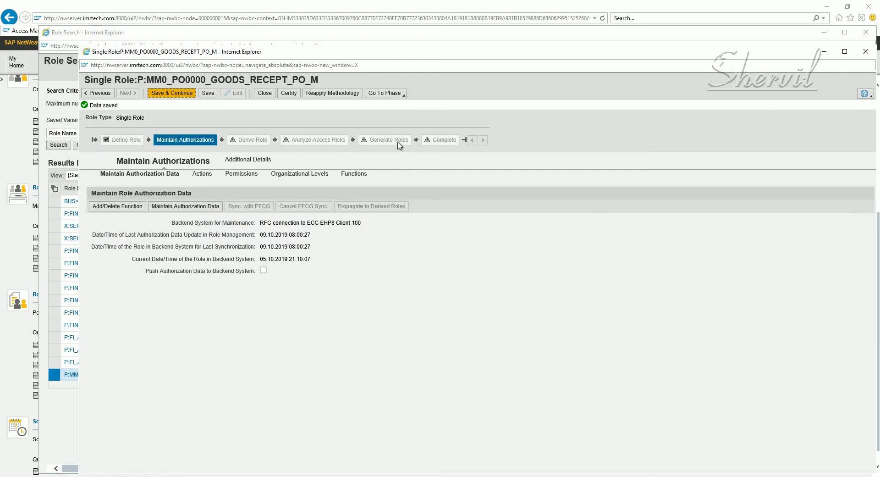
left_click(174, 94)
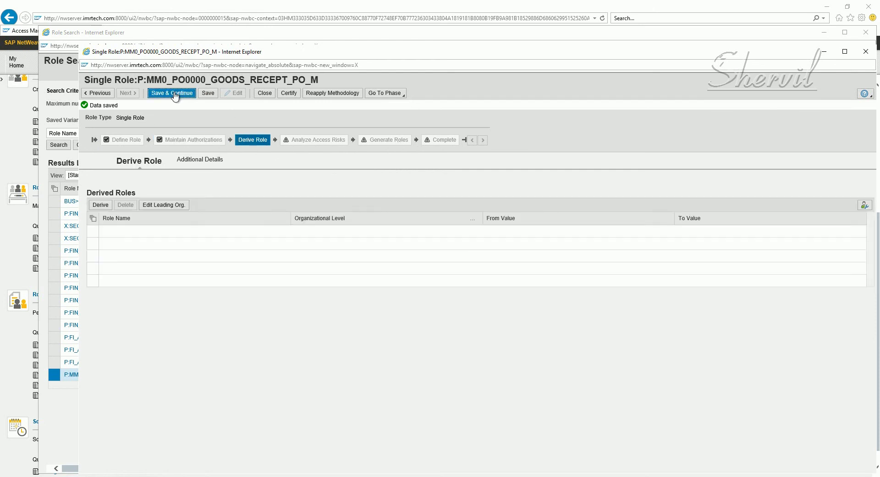
left_click(175, 94)
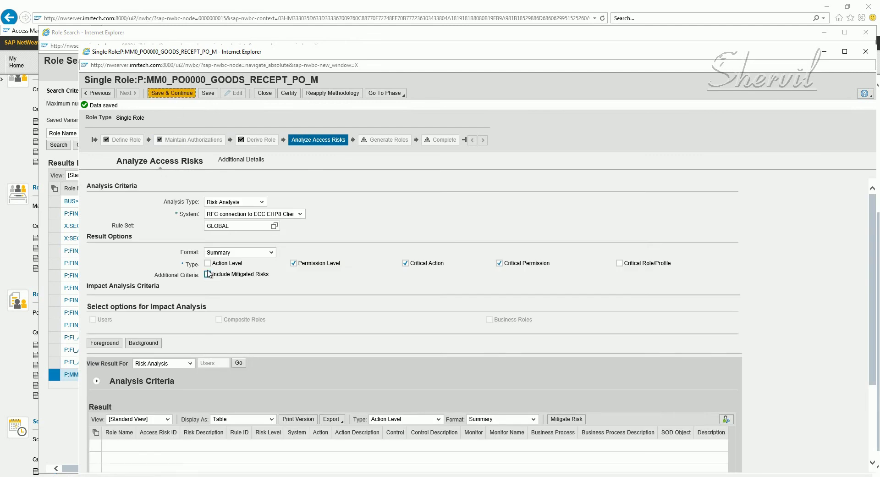
Include Action Level in the risk analysis types, run the analysis in the foreground, and review its results
left_click(207, 263)
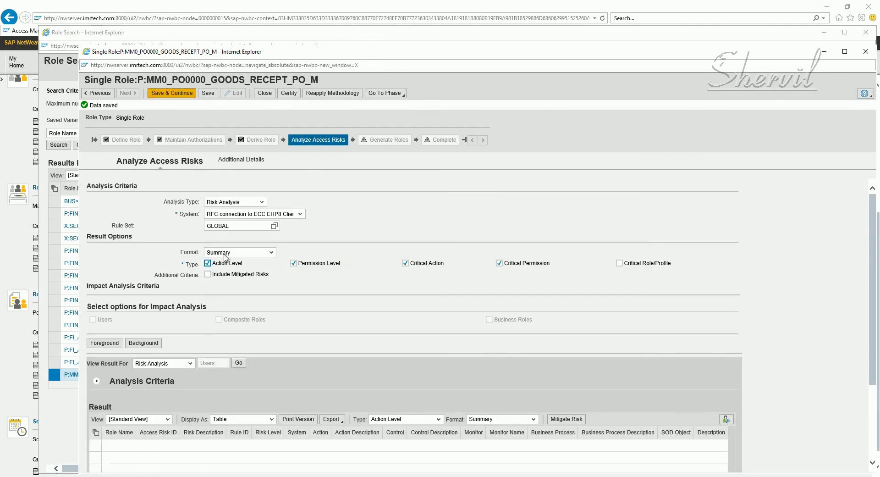
left_click(226, 225)
left_click(110, 345)
left_click(105, 347)
scroll(294, 402, "down", 2)
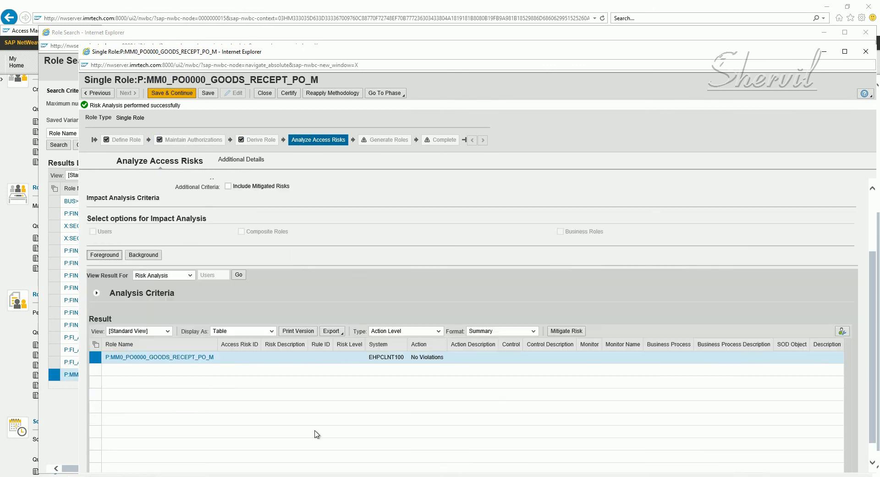
scroll(340, 243, "up", 2)
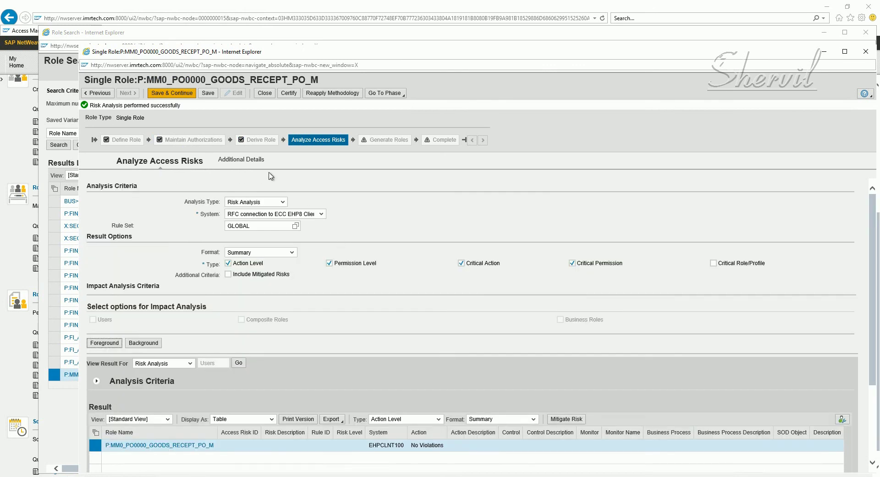
Advance the role to Generate Roles, start foreground generation for EHPCLNT100, enter the backend password, and continue to the wizard's risk analysis
left_click(175, 94)
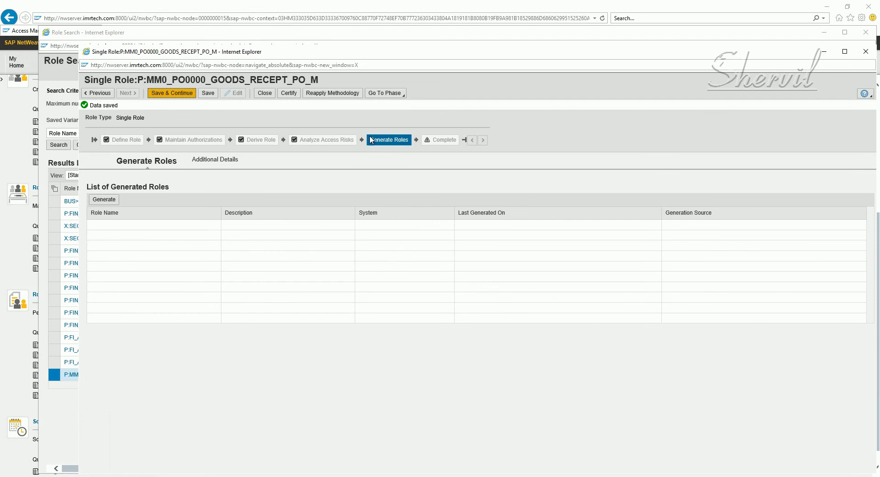
left_click(113, 201)
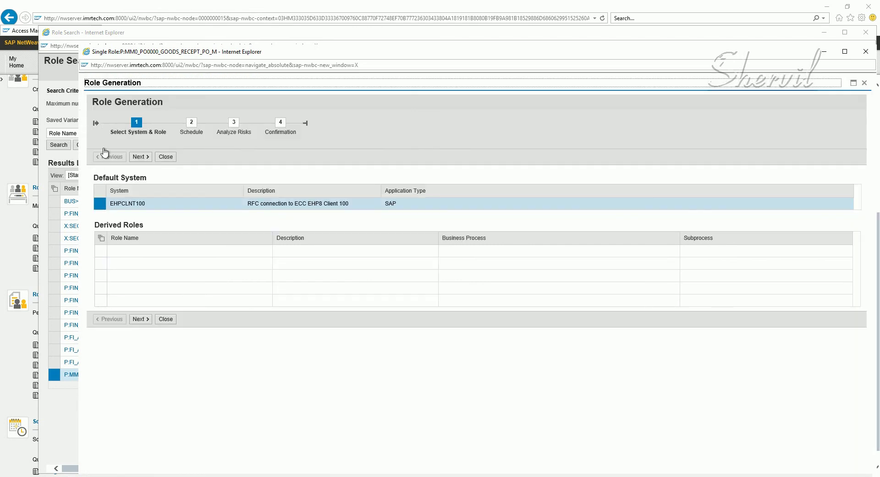
left_click(140, 157)
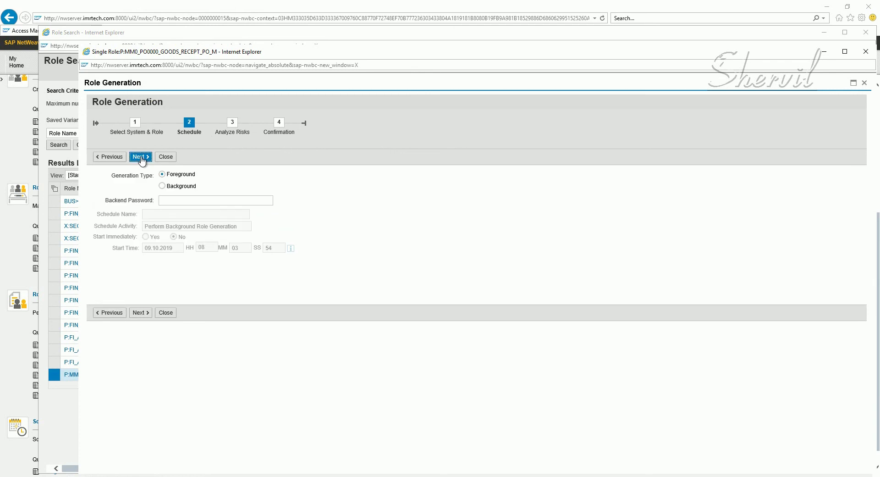
left_click(141, 157)
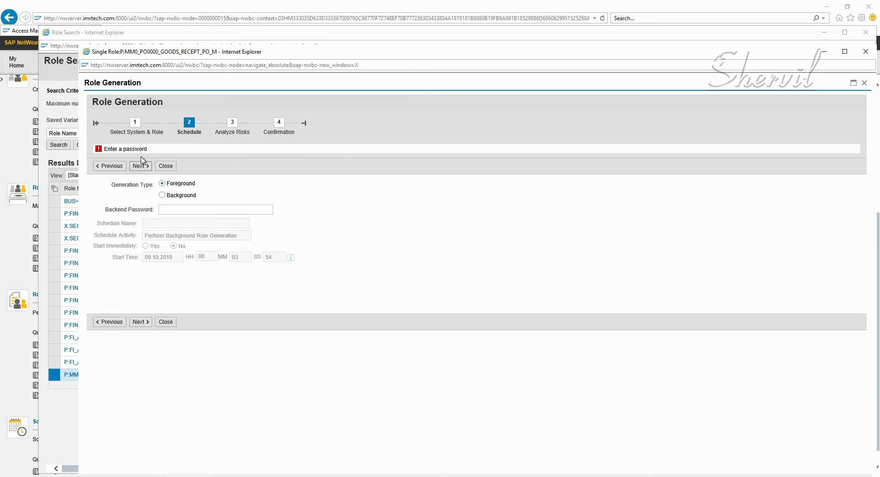
left_click(169, 209)
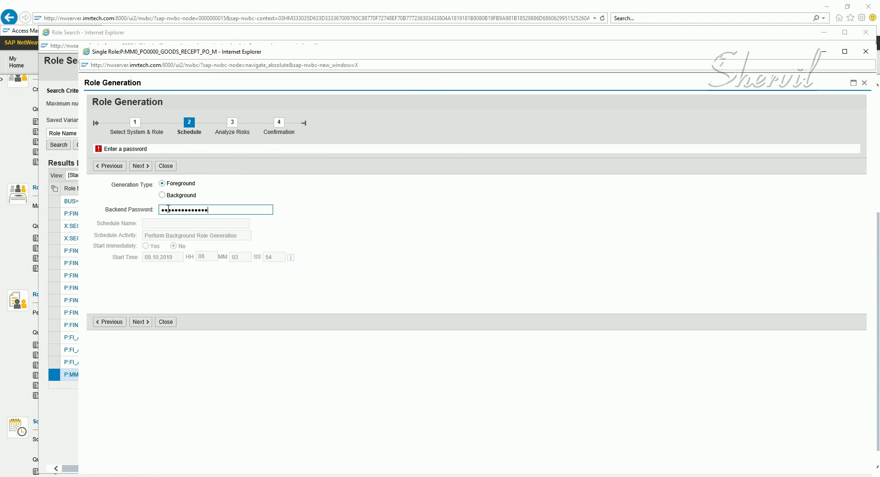
left_click(142, 167)
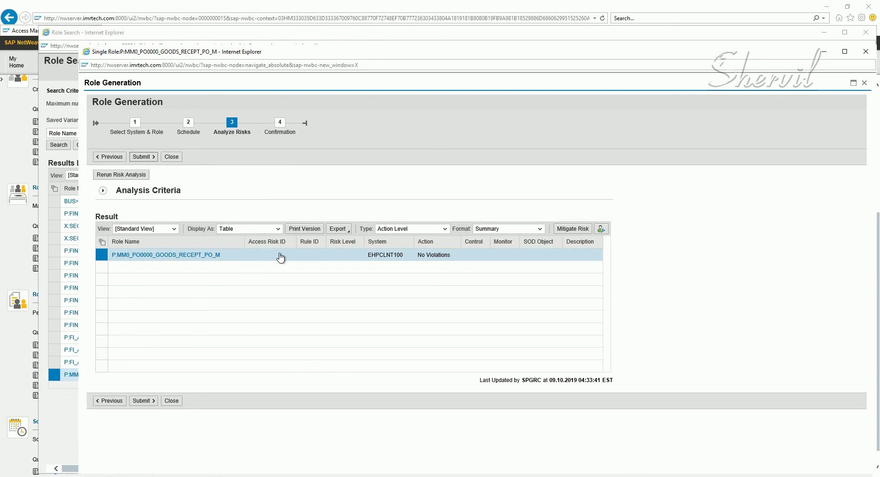
Submit the role generation, close the generation wizard, and save the role through to the Complete phase
left_click(148, 158)
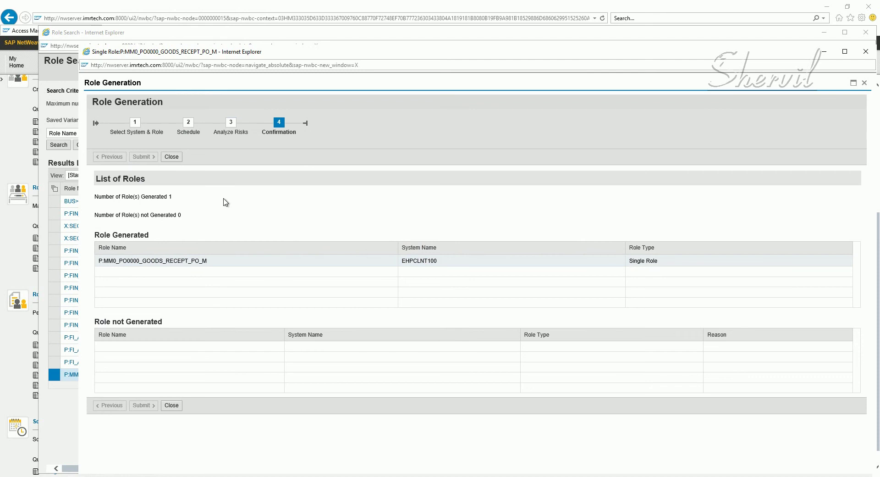
left_click(172, 158)
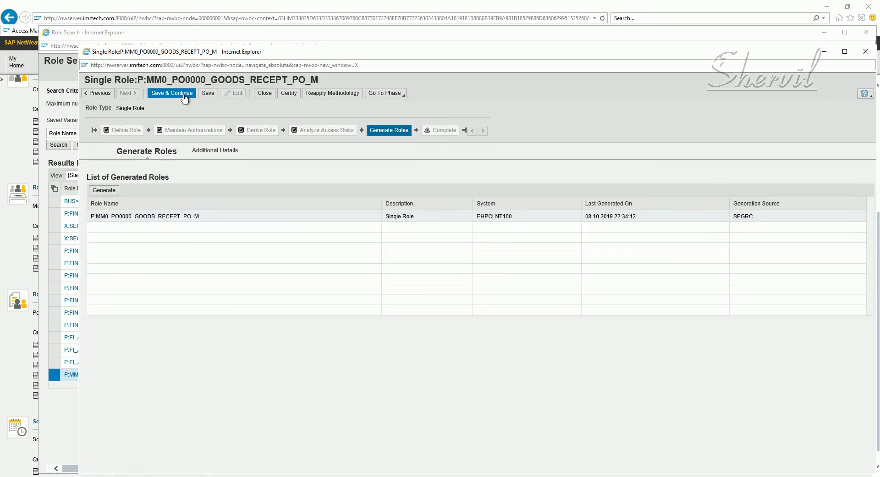
left_click(183, 94)
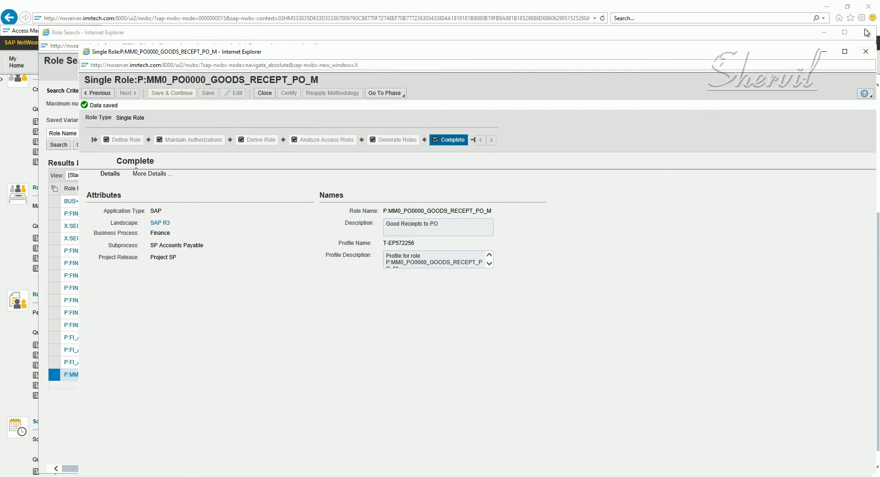
Close the role and Role Search windows, leaving the search page, and open Role Import from Role Mass Maintenance
left_click(865, 52)
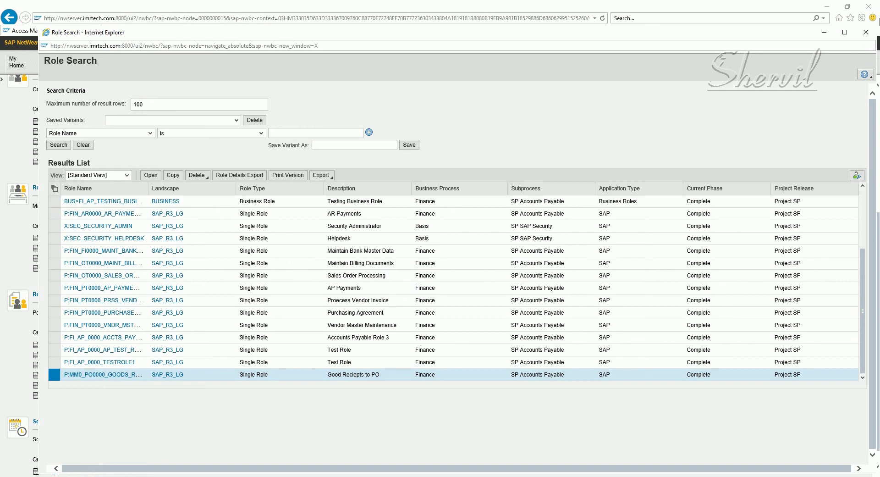
left_click(865, 32)
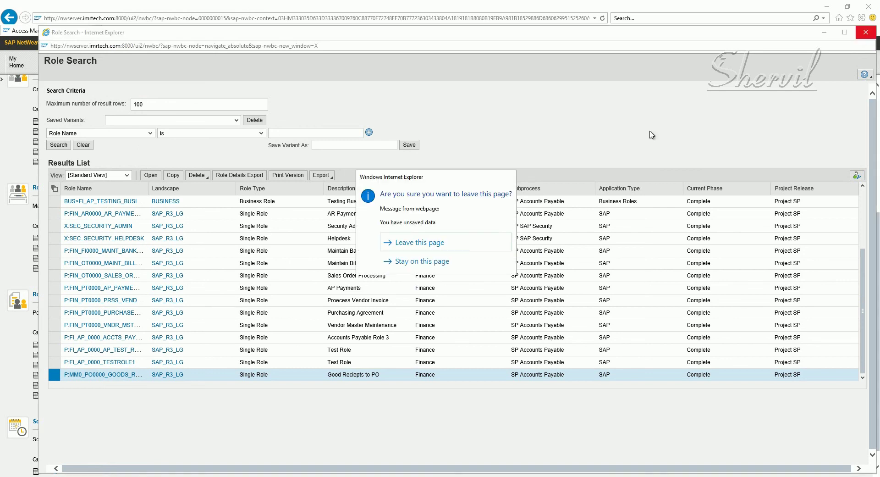
left_click(407, 244)
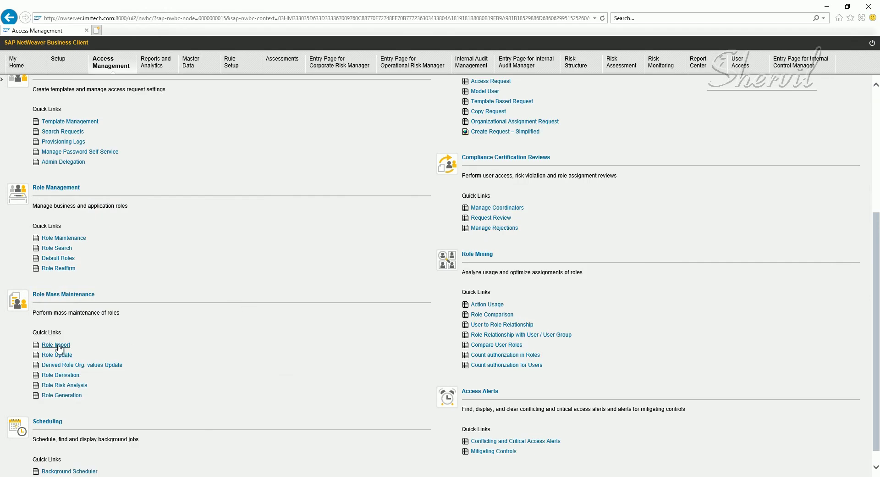
left_click(57, 345)
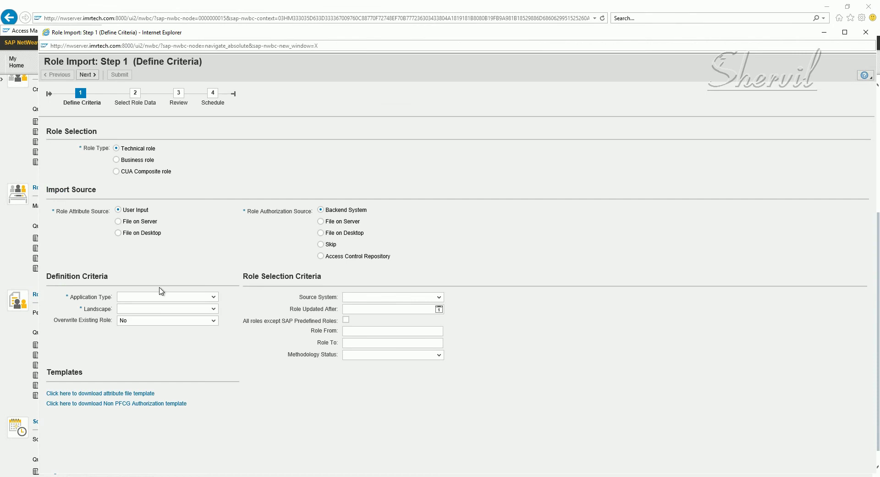
Define the import with application type SAP, landscape SAP R3, source system RFC connection to ECC EHP8 Client 100, and overwriting of existing roles enabled
left_click(198, 300)
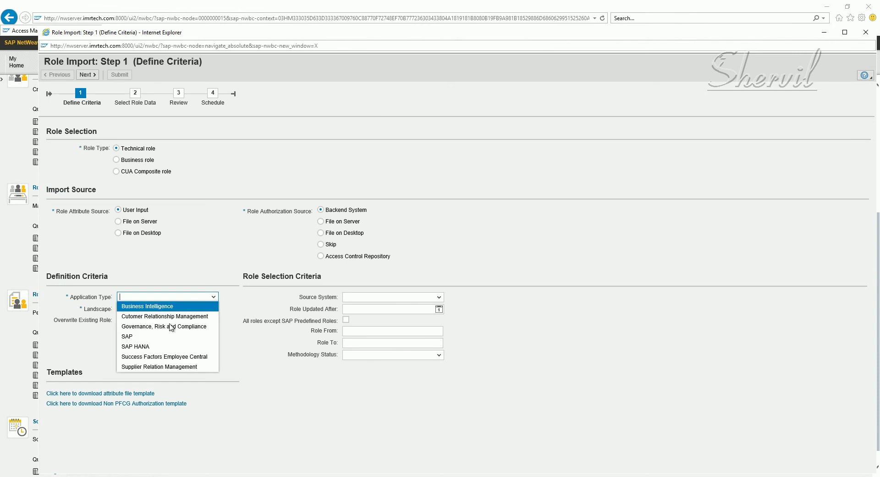
left_click(160, 340)
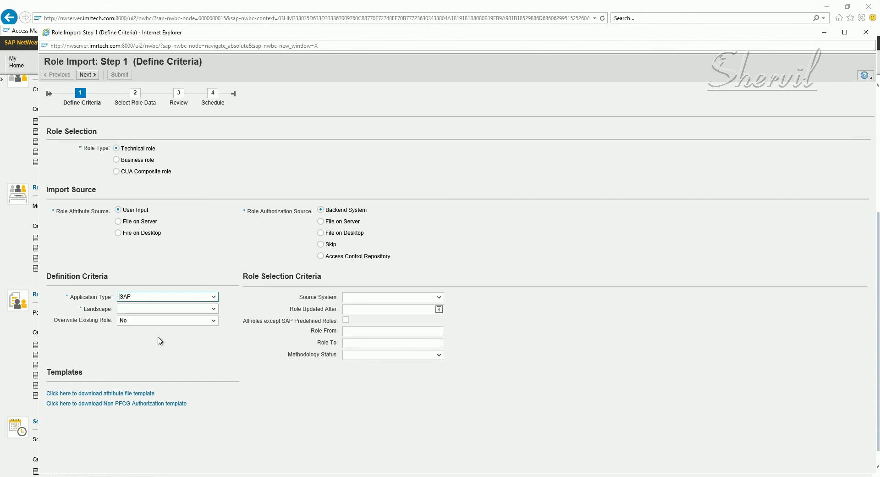
left_click(181, 314)
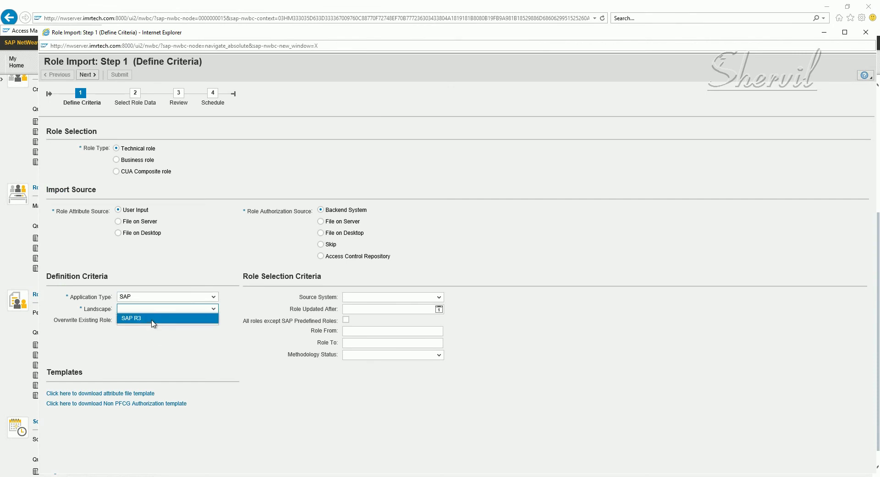
left_click(154, 321)
left_click(438, 297)
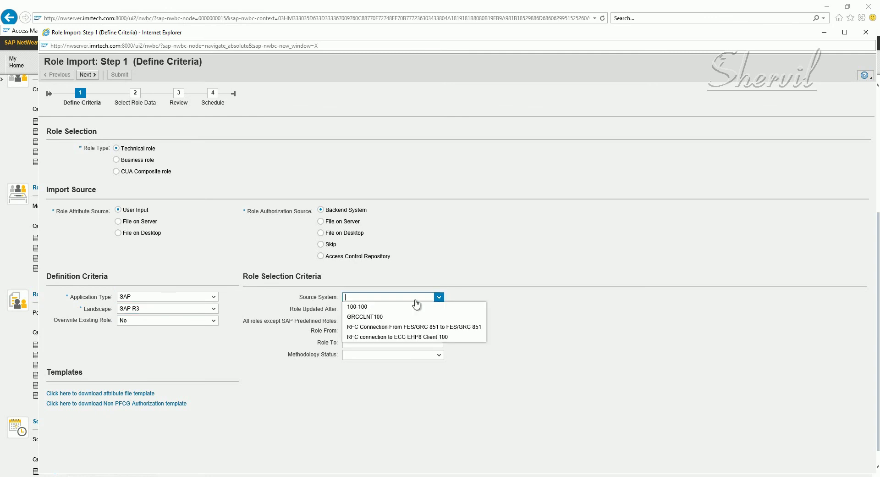
left_click(402, 338)
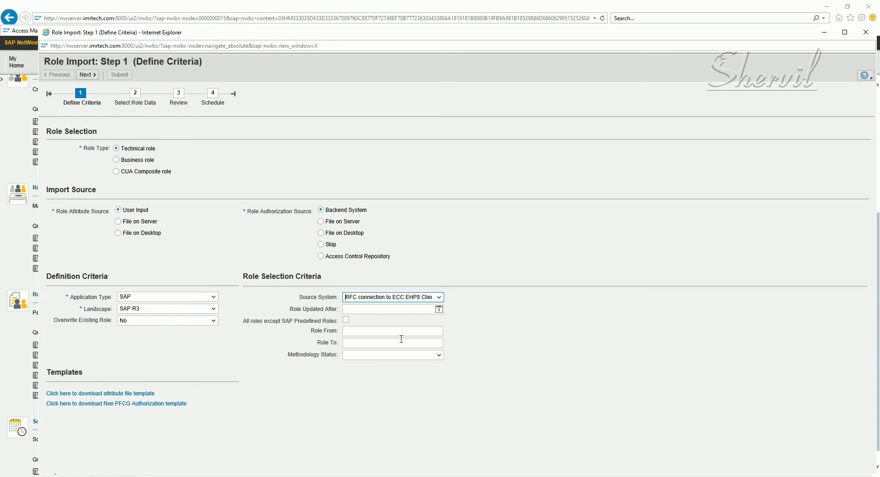
left_click(188, 319)
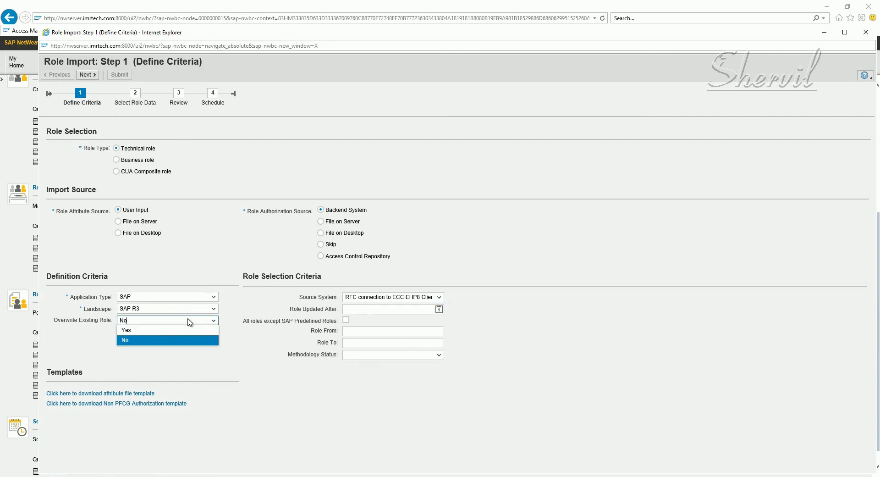
left_click(164, 330)
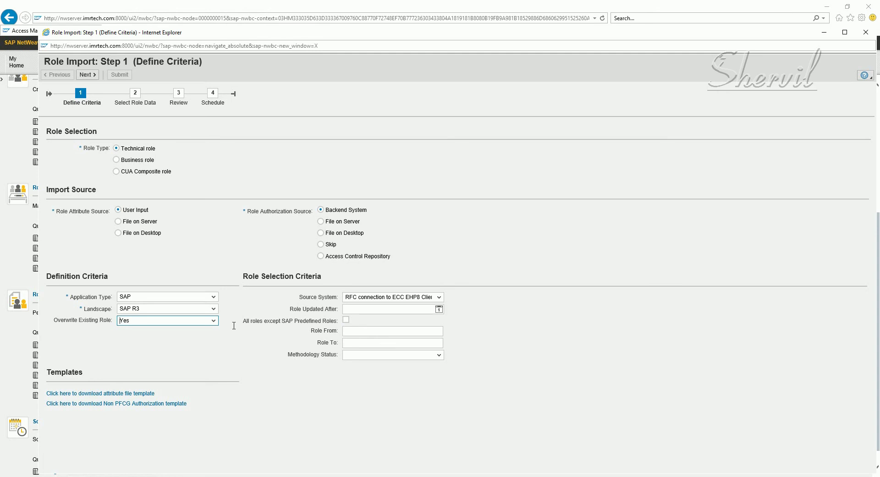
Include all roles except SAP predefined ones, set the methodology status to Complete, and continue to Select Role Data
left_click_drag(246, 320, 337, 321)
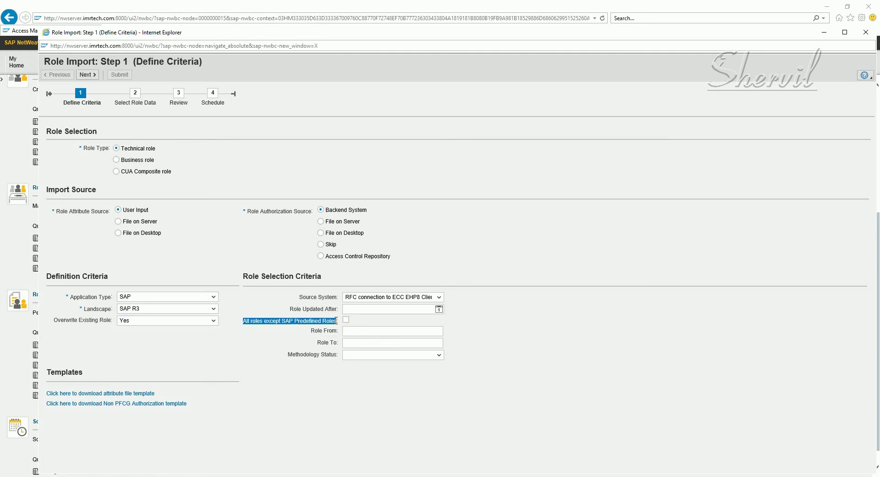
left_click(348, 319)
left_click(359, 331)
left_click(361, 332)
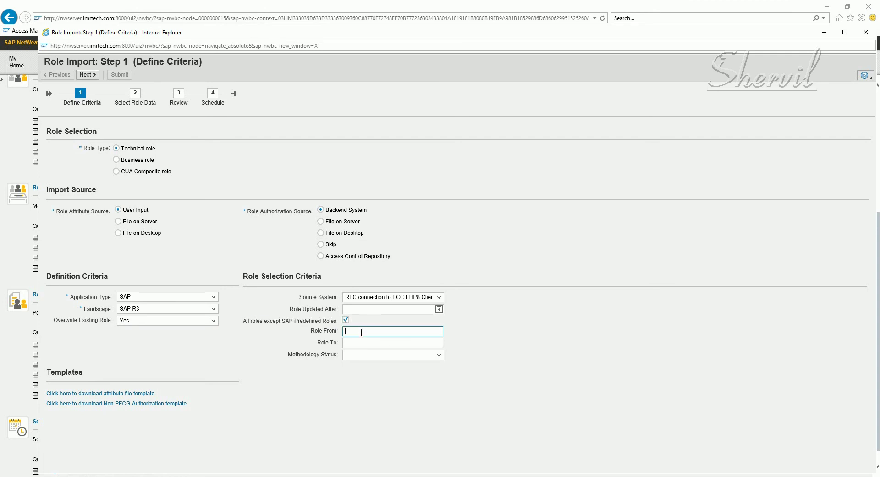
left_click(380, 357)
left_click(372, 364)
left_click(467, 340)
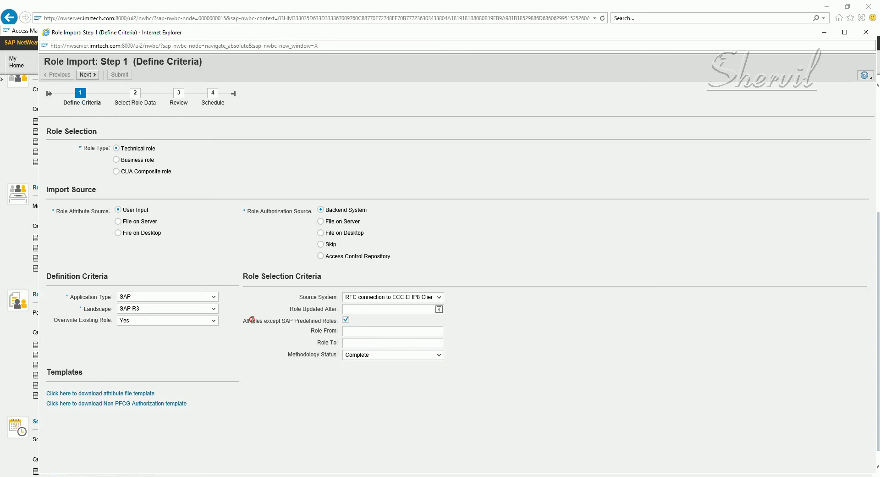
left_click_drag(252, 320, 297, 323)
left_click(87, 75)
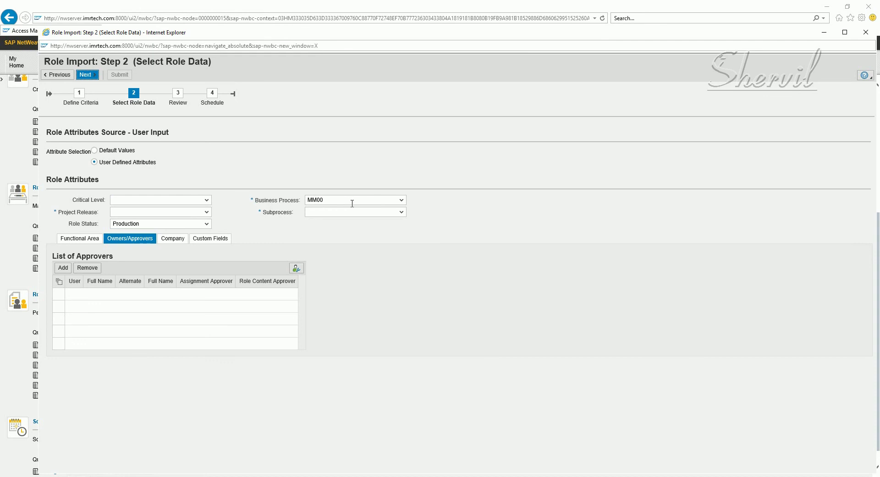
Set the imported roles' critical level to High and project release to Project SP
left_click(206, 203)
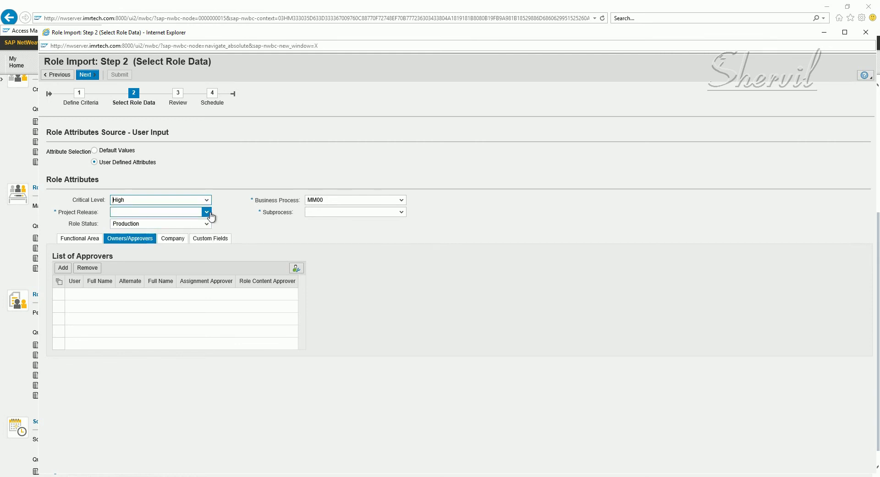
left_click(206, 212)
left_click(148, 225)
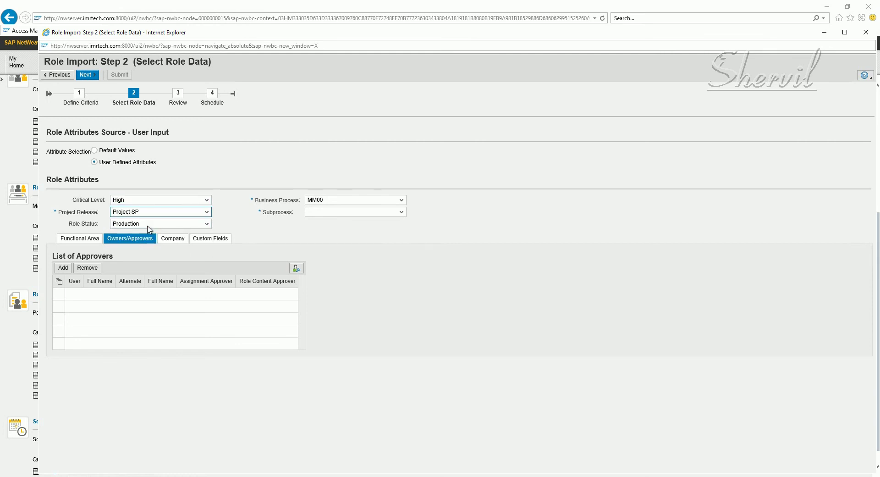
left_click(326, 212)
Try to continue the role import with default attribute values, going back to Define Criteria and returning to Select Role Data
left_click(125, 151)
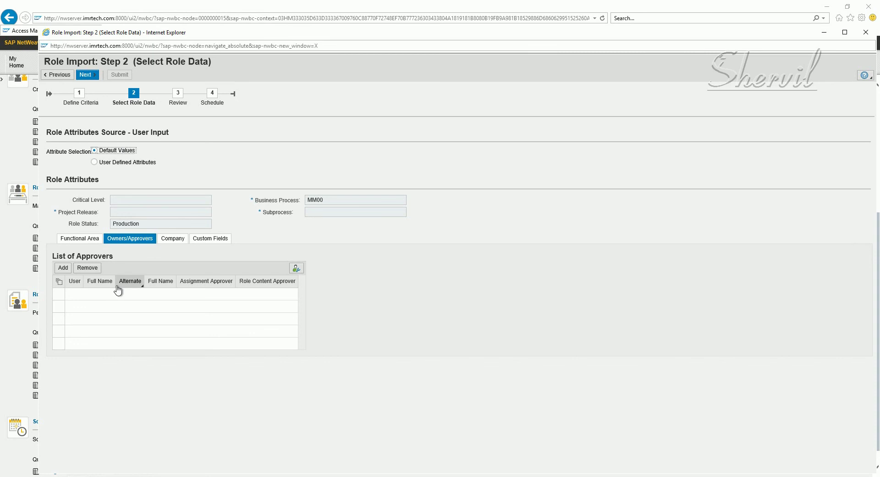
left_click(88, 75)
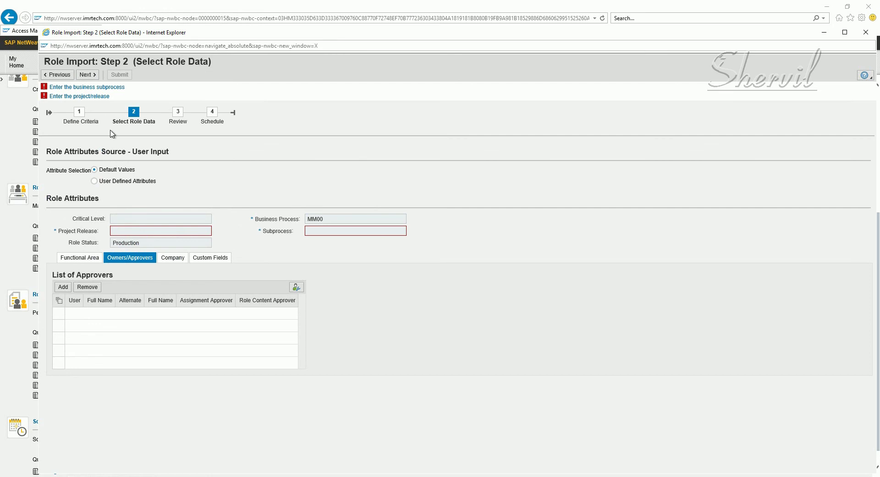
left_click(60, 75)
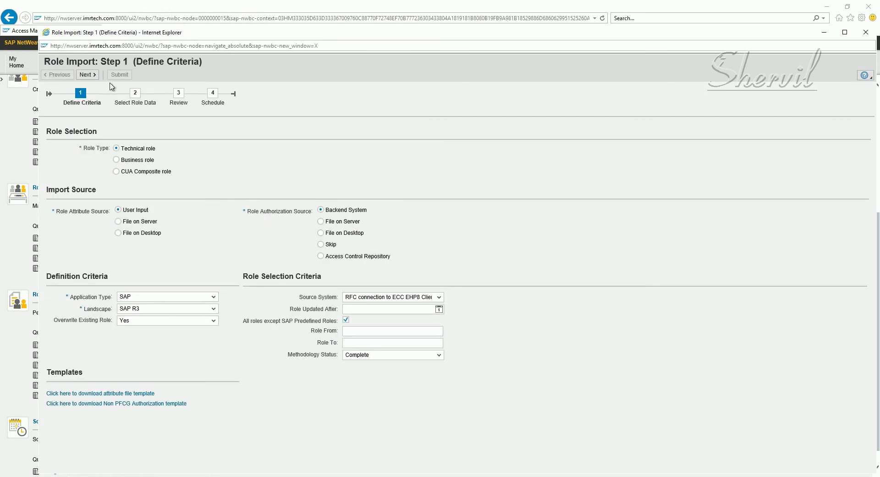
left_click(88, 75)
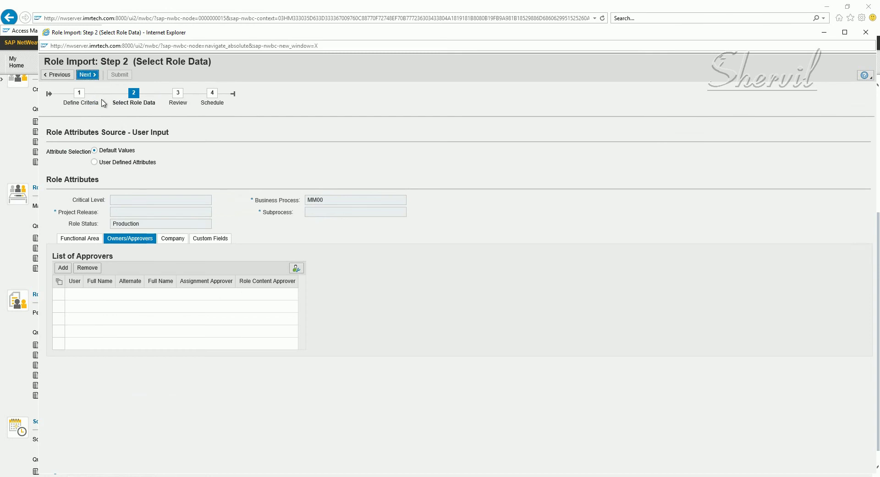
left_click(133, 212)
Switch to user-defined attributes and set project release to Project SP, business process to Finance, and subprocess to SP Accounts Payable
left_click(95, 162)
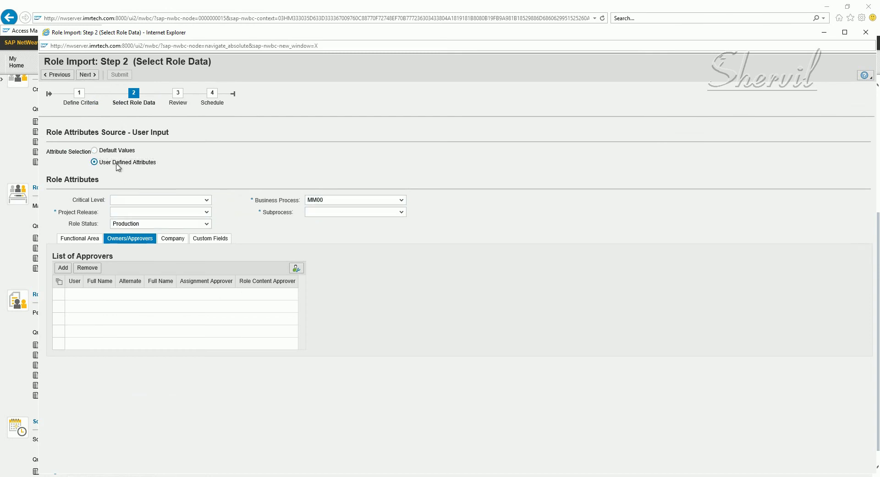
left_click(206, 212)
left_click(158, 221)
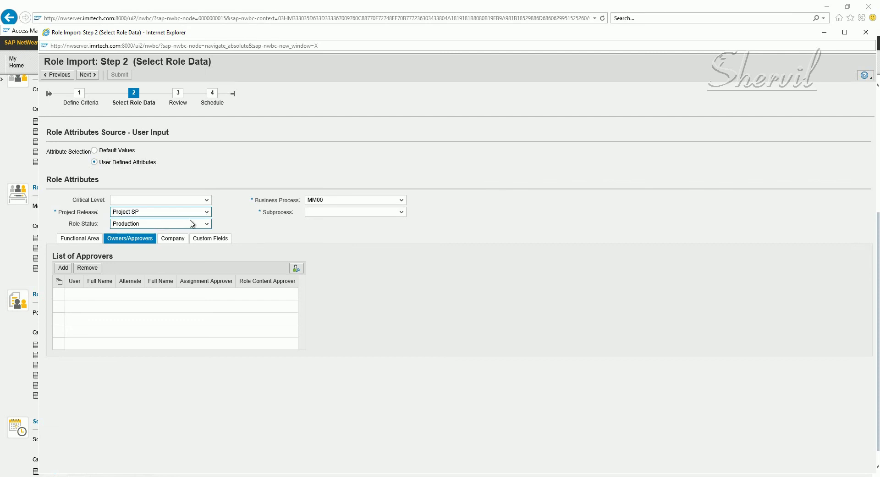
left_click(333, 214)
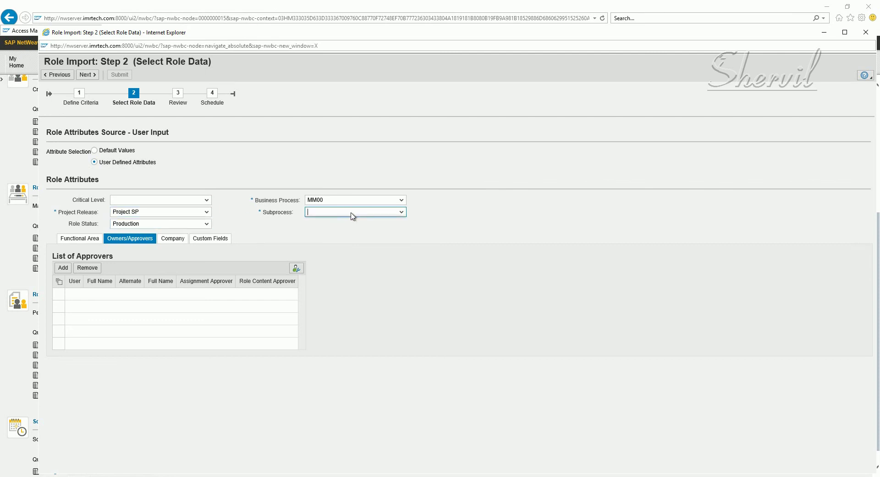
left_click(351, 200)
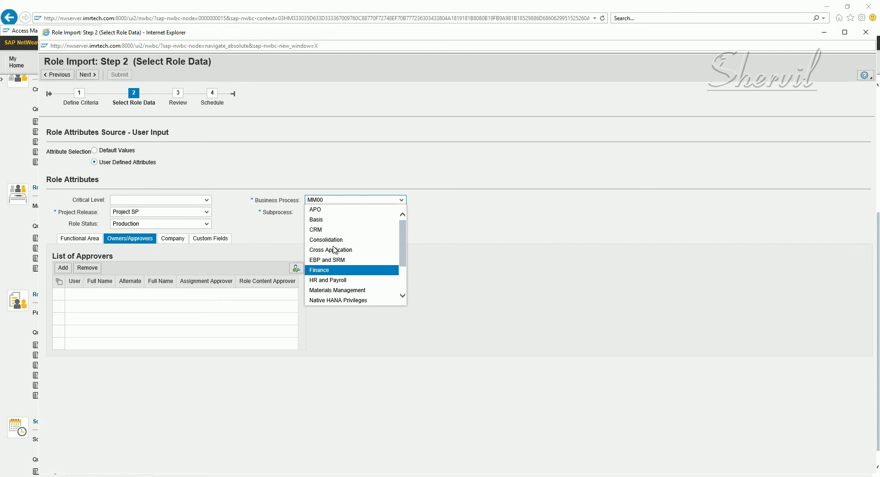
left_click(330, 269)
left_click(334, 214)
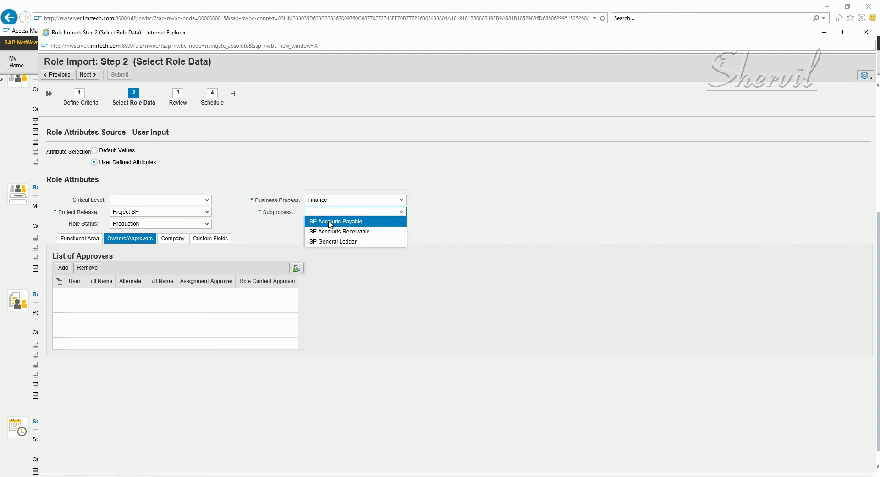
left_click(329, 222)
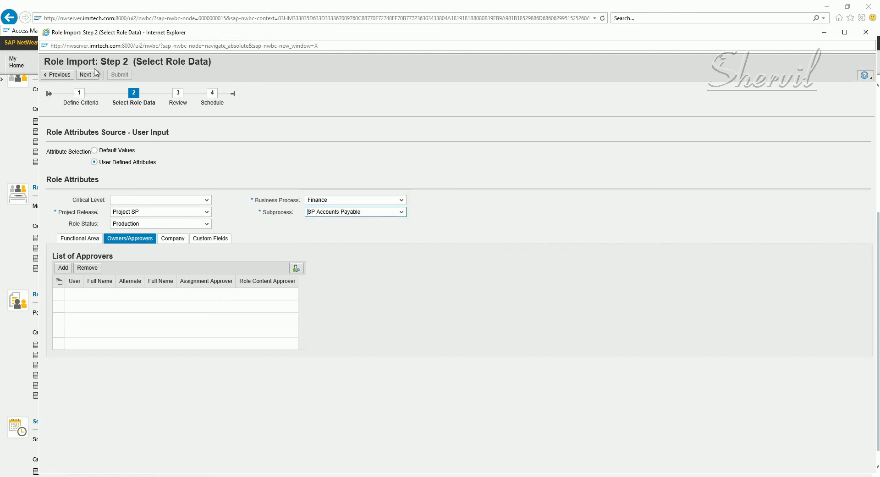
Set the roles' critical level to High, continue to Review, recheck the role attributes once, and return to Review
left_click(183, 203)
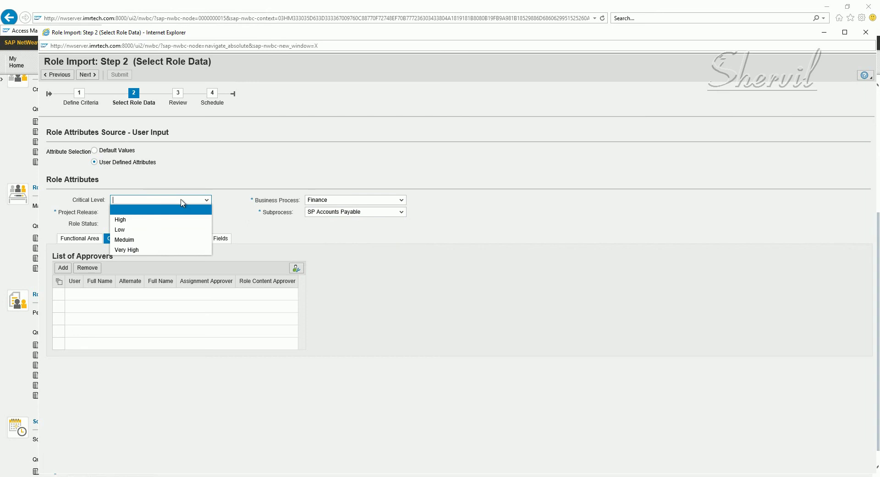
left_click(146, 220)
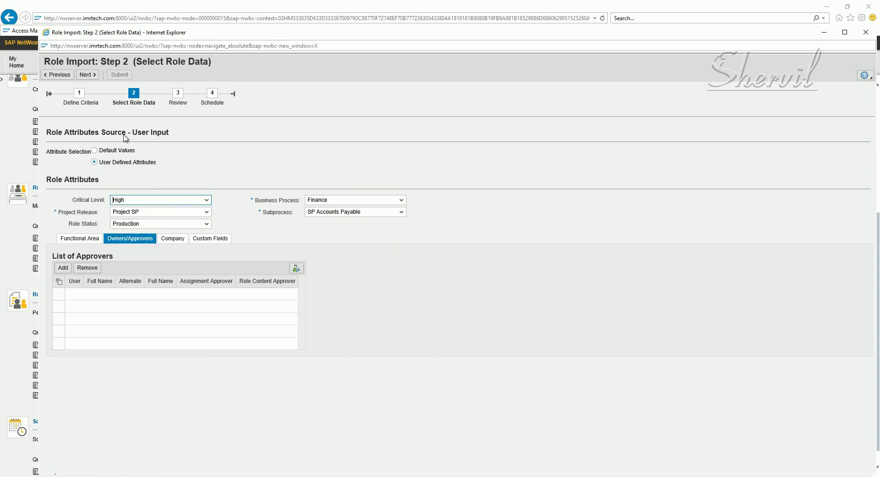
left_click(89, 76)
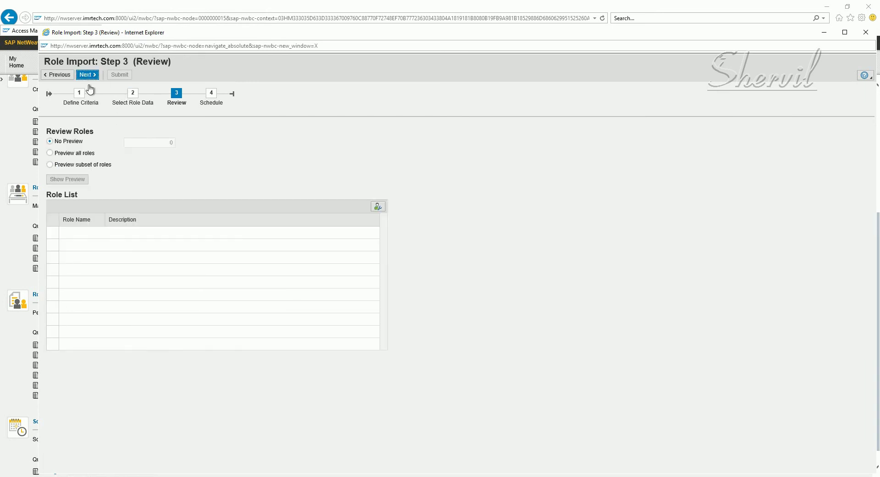
left_click(65, 75)
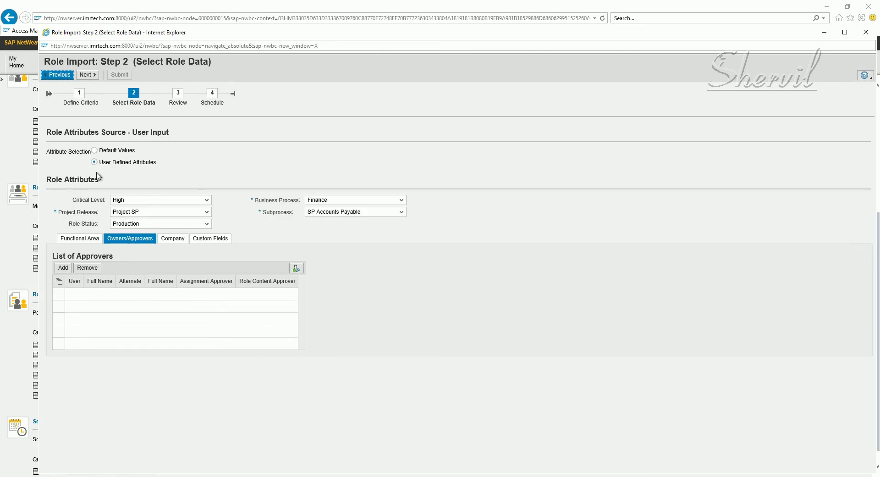
left_click(87, 75)
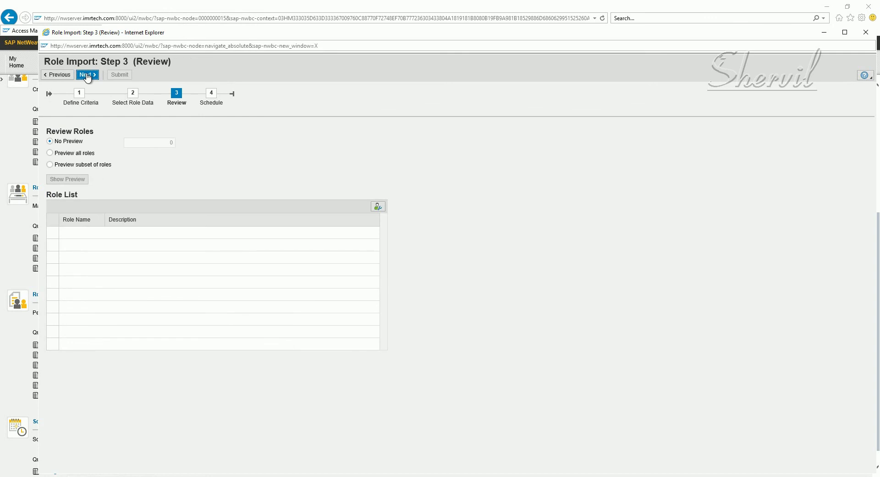
Preview all roles selected for import and examine the role names and descriptions down to the custom Z roles
left_click(70, 154)
left_click(65, 181)
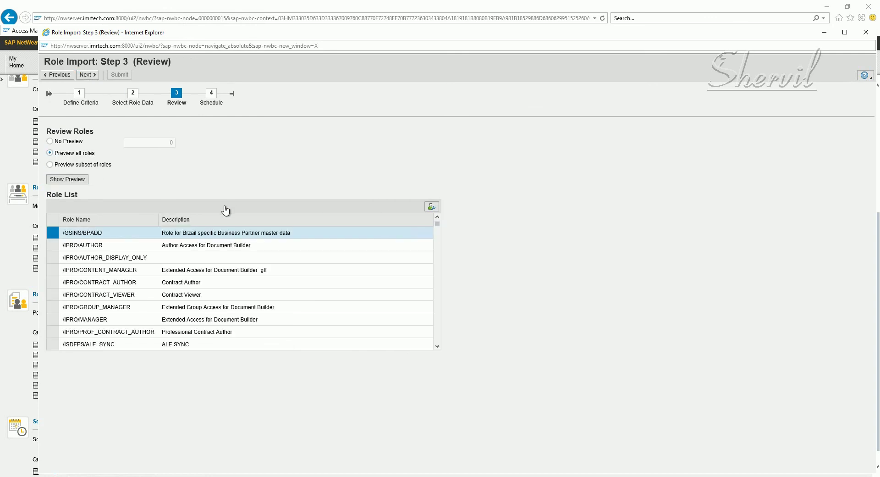
left_click_drag(144, 32, 189, 37)
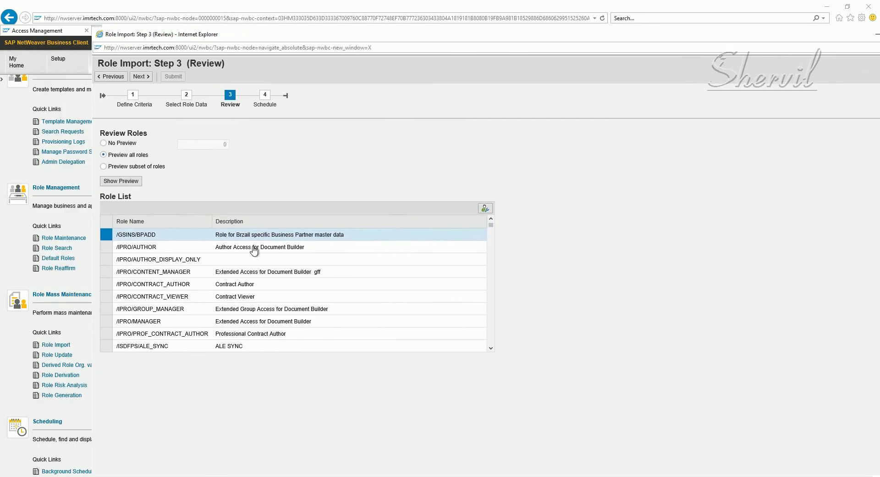
scroll(238, 251, "down", 1)
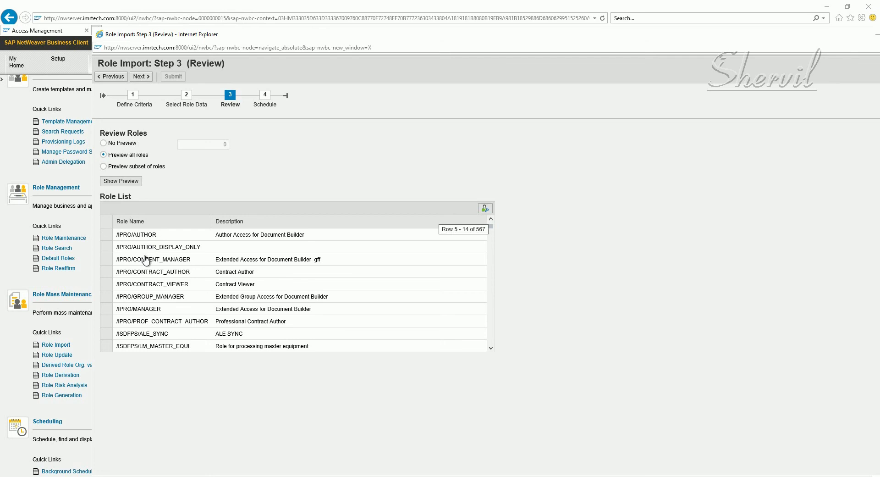
scroll(147, 259, "down", 3)
scroll(149, 258, "down", 3)
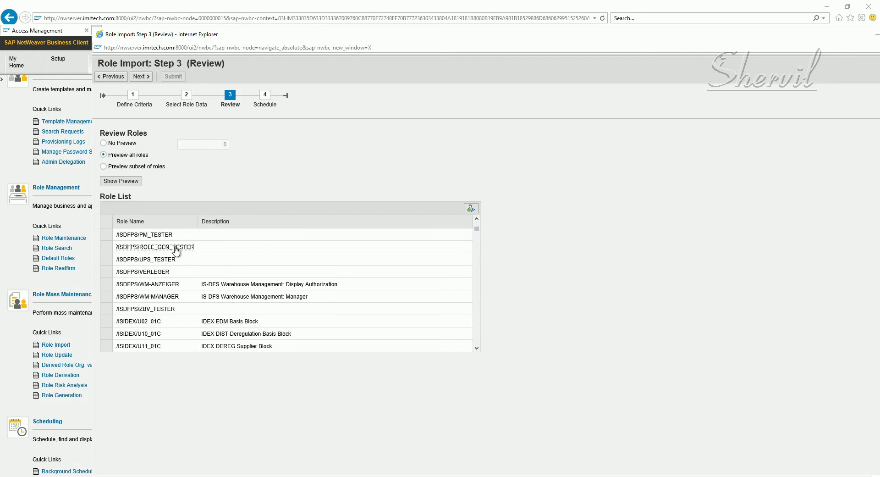
scroll(175, 251, "down", 3)
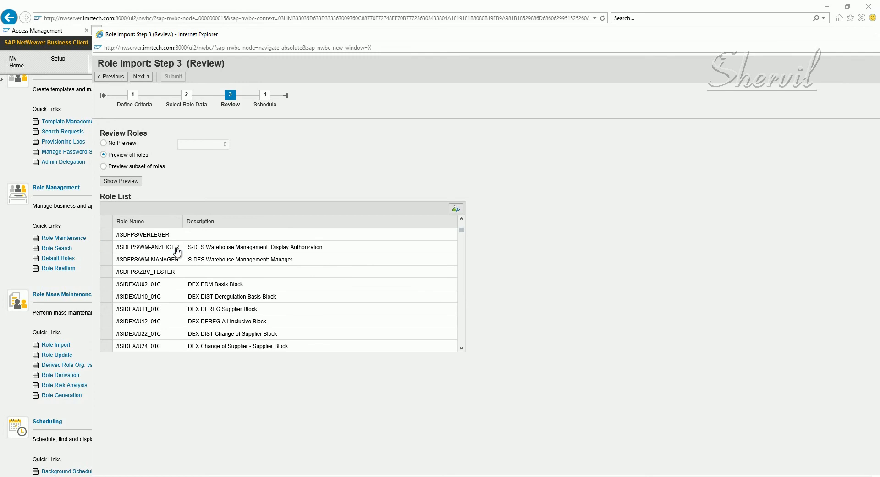
scroll(177, 250, "up", 3)
scroll(177, 252, "down", 1)
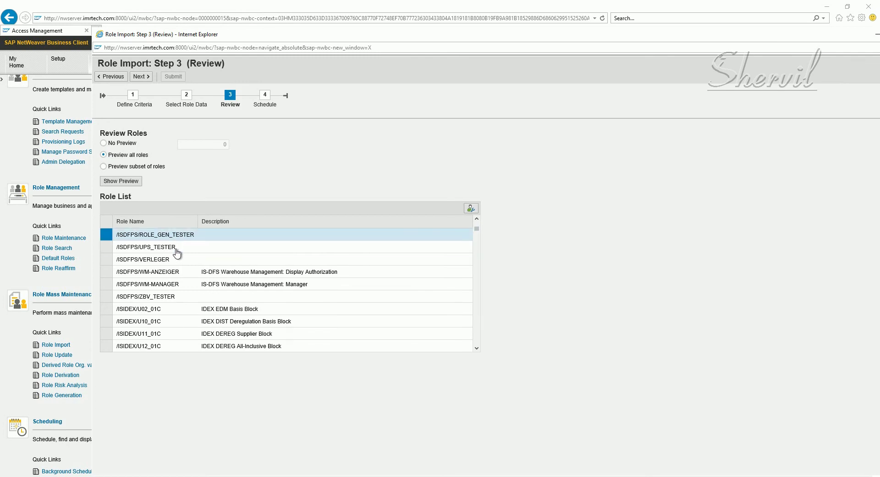
scroll(177, 252, "up", 1)
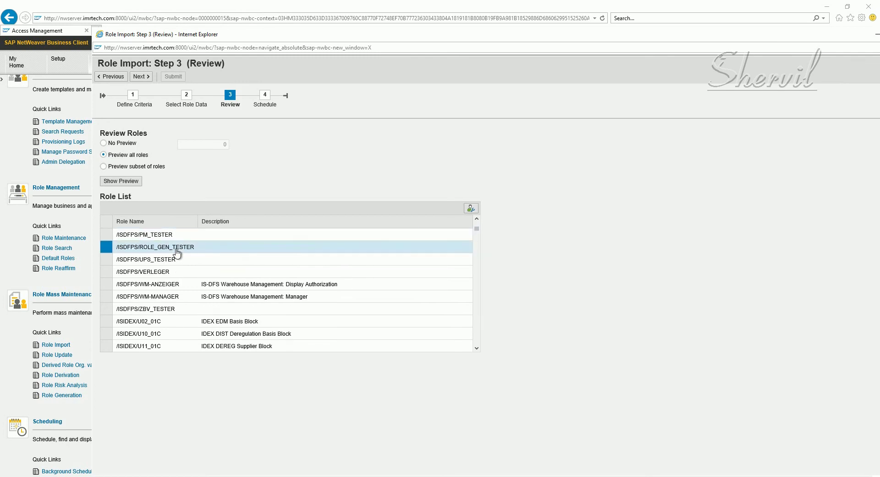
scroll(177, 253, "down", 1)
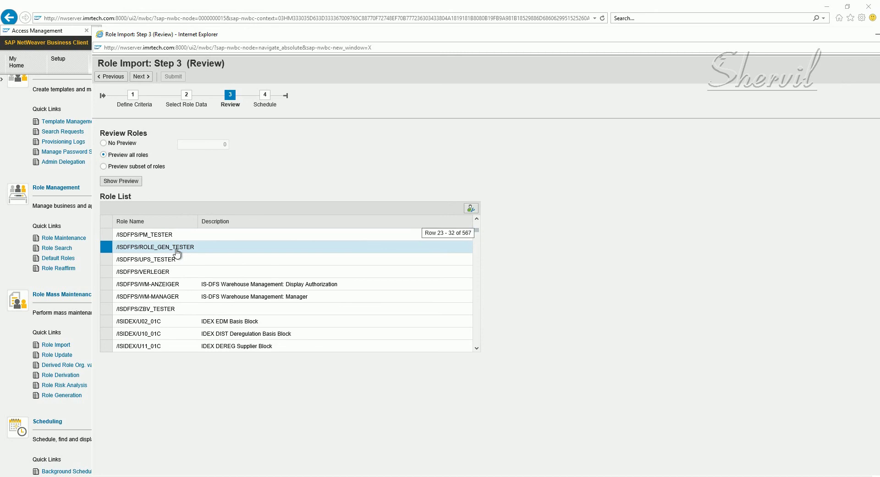
scroll(177, 253, "up", 1)
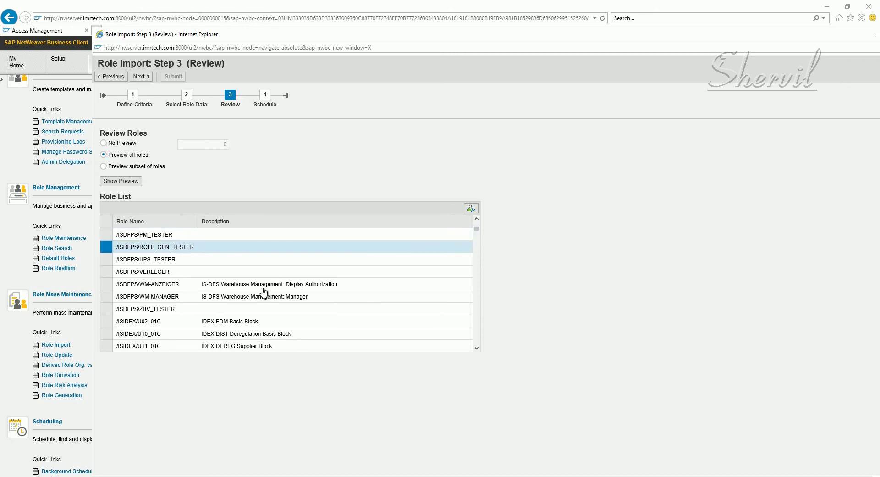
scroll(364, 278, "down", 5)
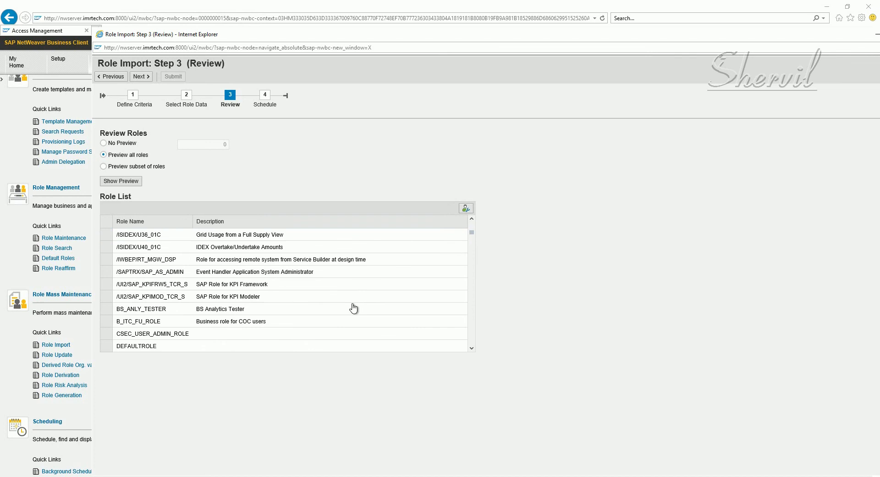
scroll(322, 298, "down", 3)
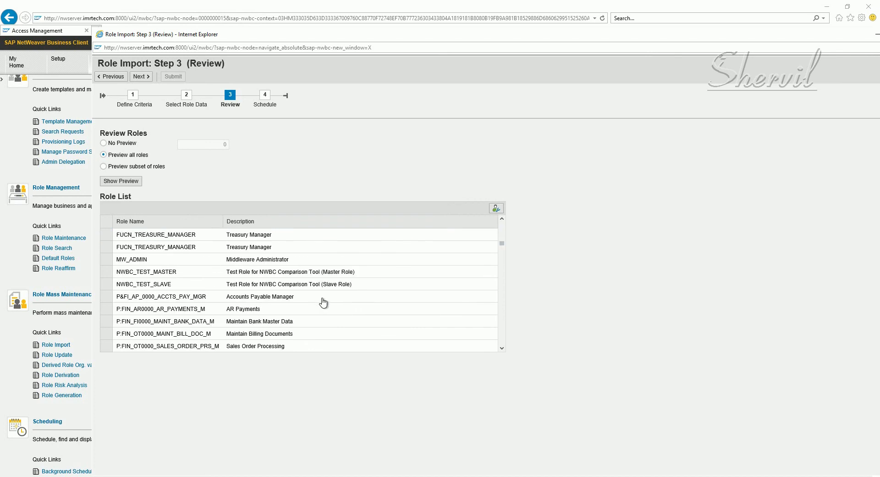
scroll(324, 301, "down", 5)
scroll(324, 304, "down", 5)
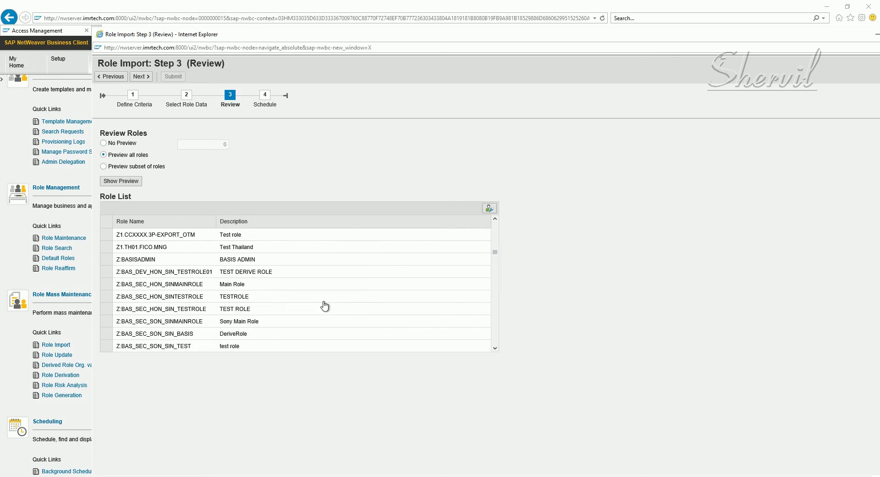
scroll(322, 305, "down", 3)
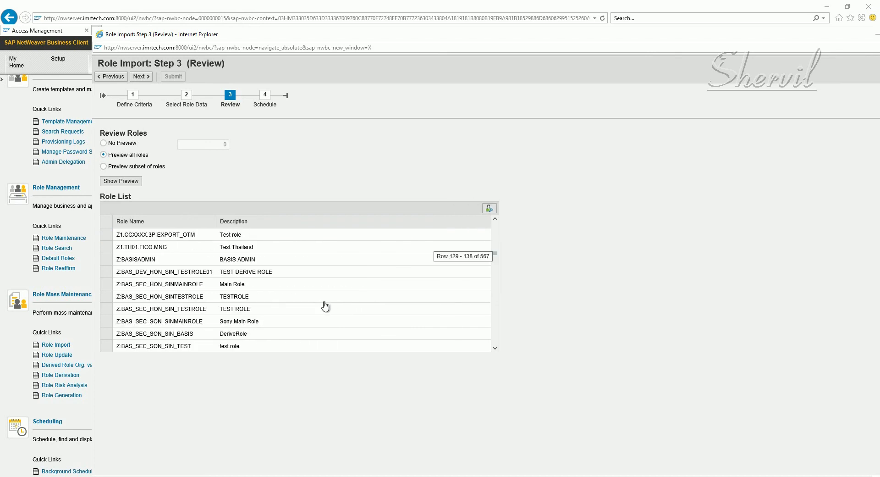
Go back to Select Role Data, return to Review, and preview all roles again
left_click(120, 76)
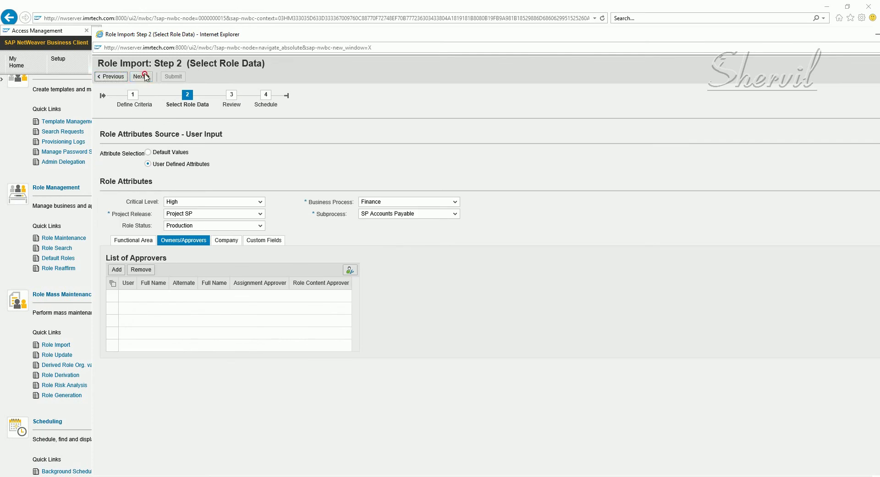
left_click(142, 76)
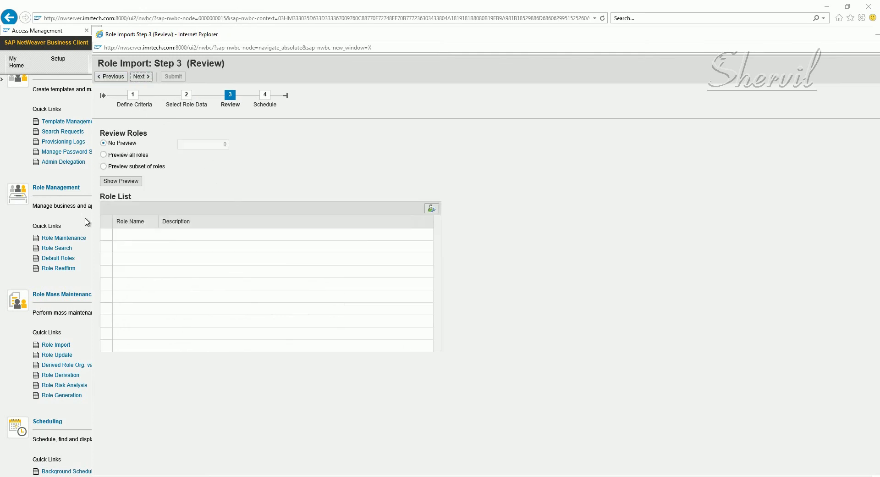
left_click(111, 156)
left_click(130, 179)
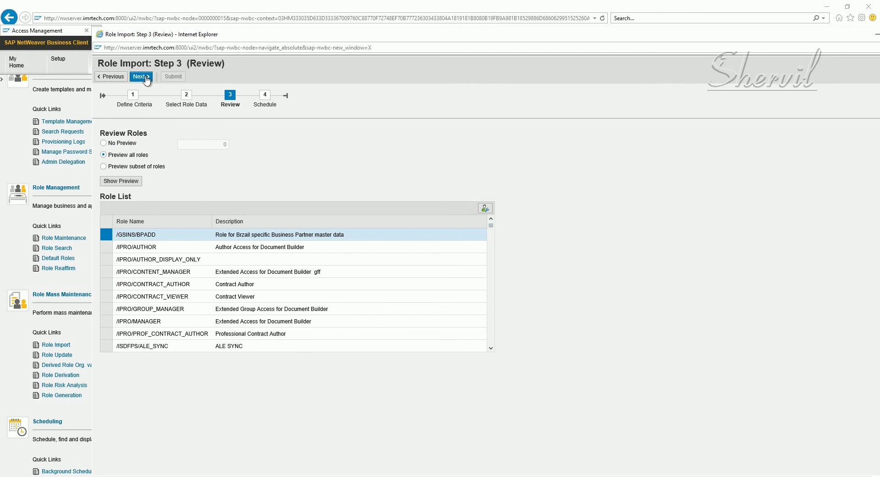
Continue to Schedule and enter ticket number 88888 with the remark "Testing Role Import - IV"
left_click(145, 77)
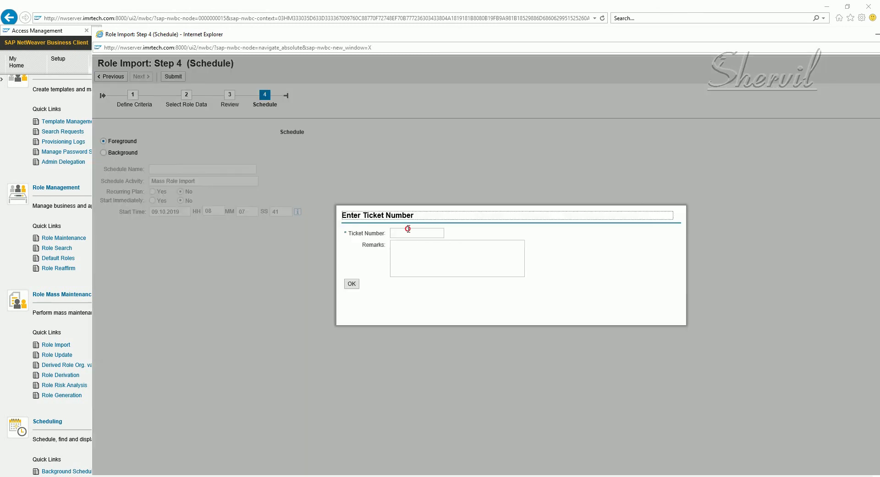
left_click(408, 228)
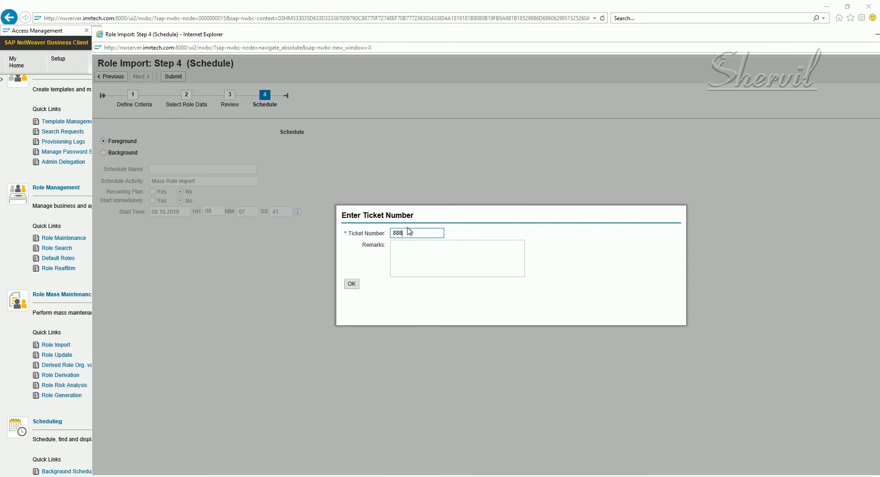
left_click(406, 252)
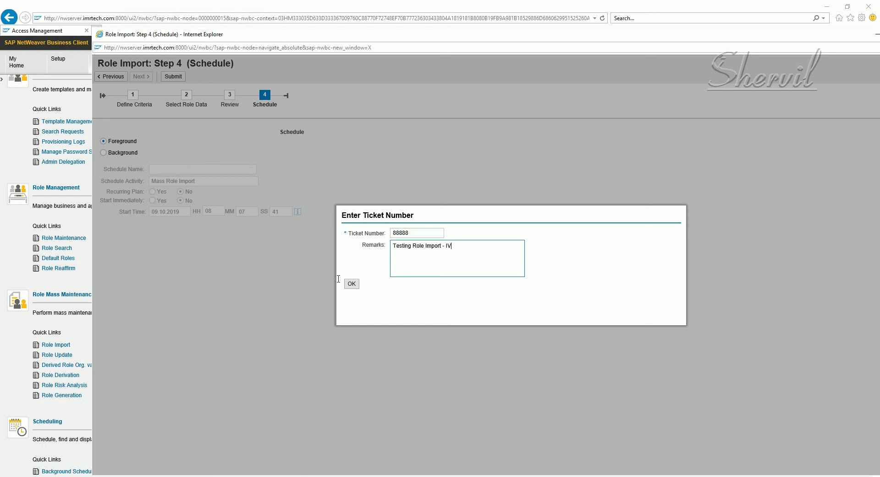
left_click(352, 285)
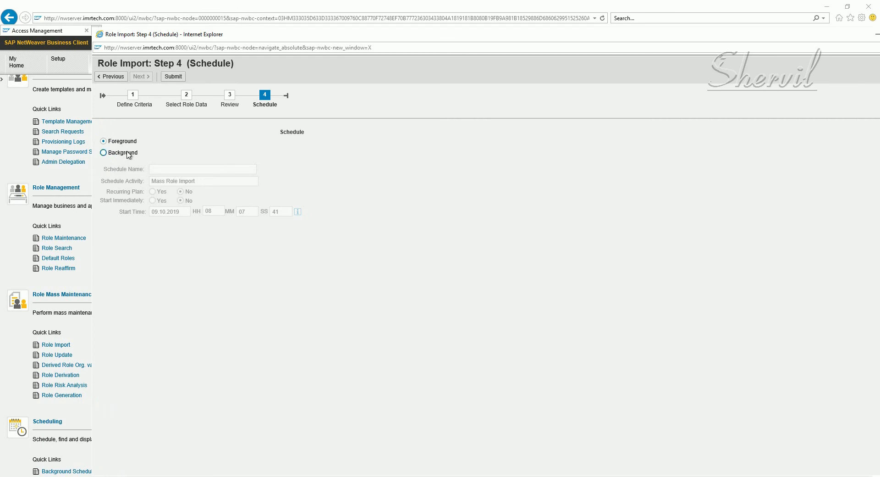
Submit the mass role import for foreground execution and check the import status of the listed roles
left_click(104, 152)
left_click(119, 143)
left_click(174, 76)
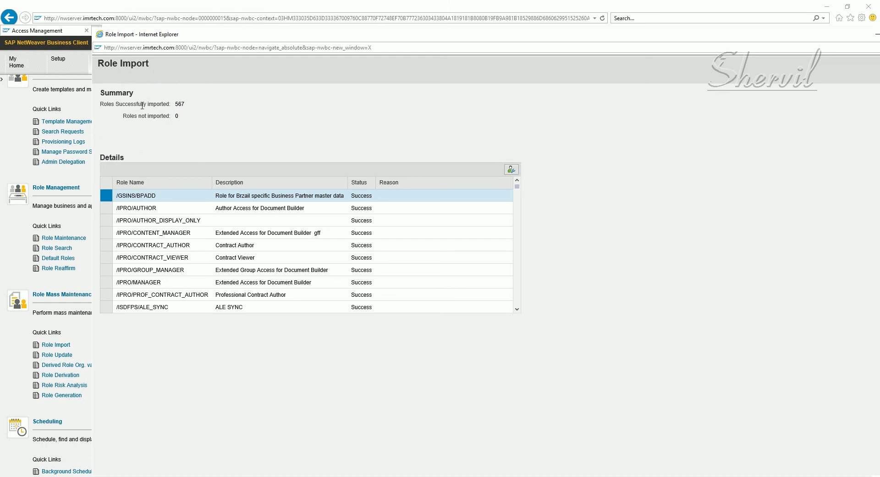
left_click(516, 284)
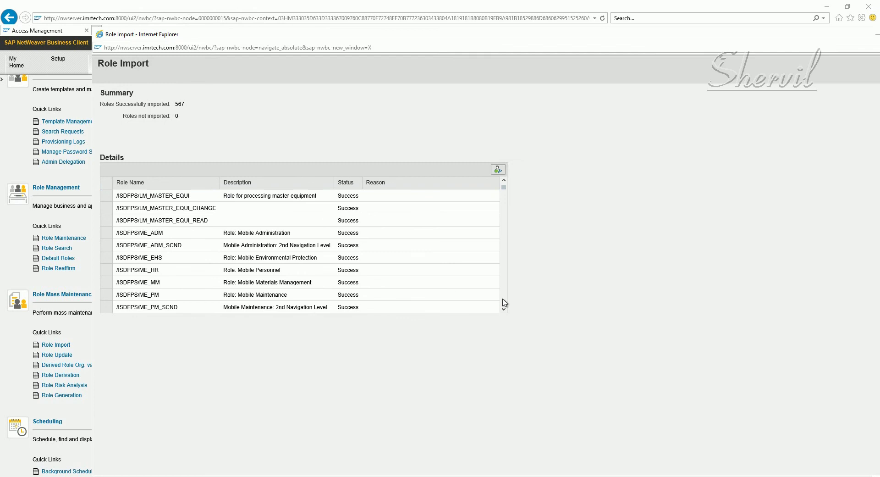
left_click(503, 302)
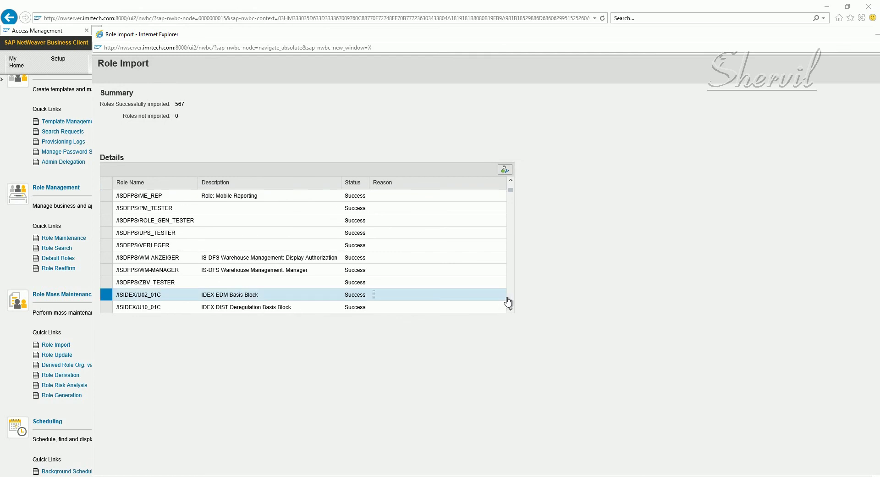
left_click(511, 294)
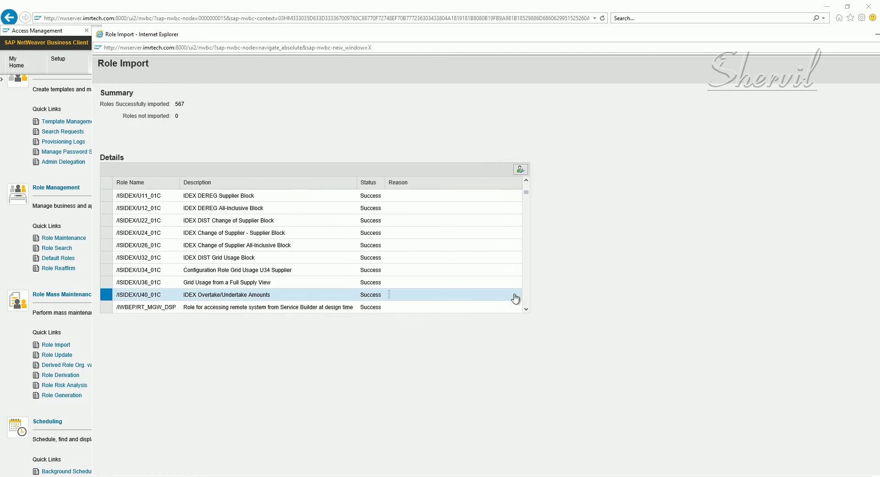
Examine the import status of the roles in the details list, from the Z_TEST roles back to the ZS:ITC roles
left_click(526, 296)
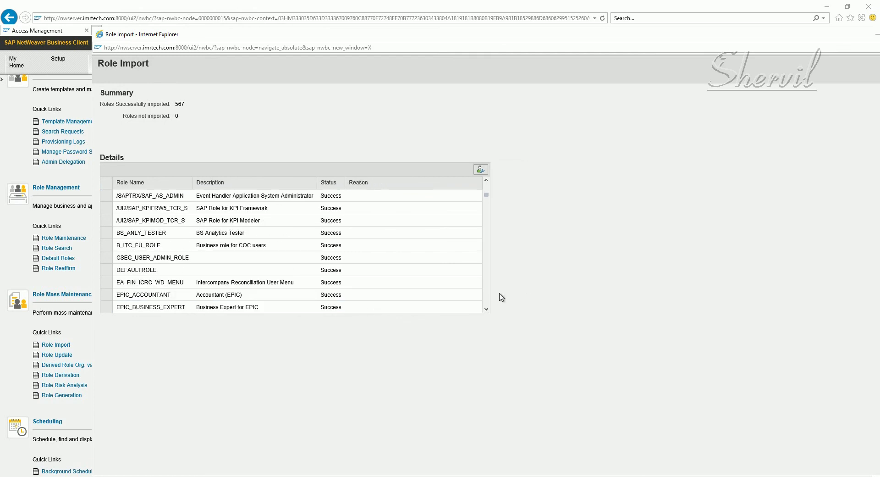
left_click_drag(487, 198, 486, 289)
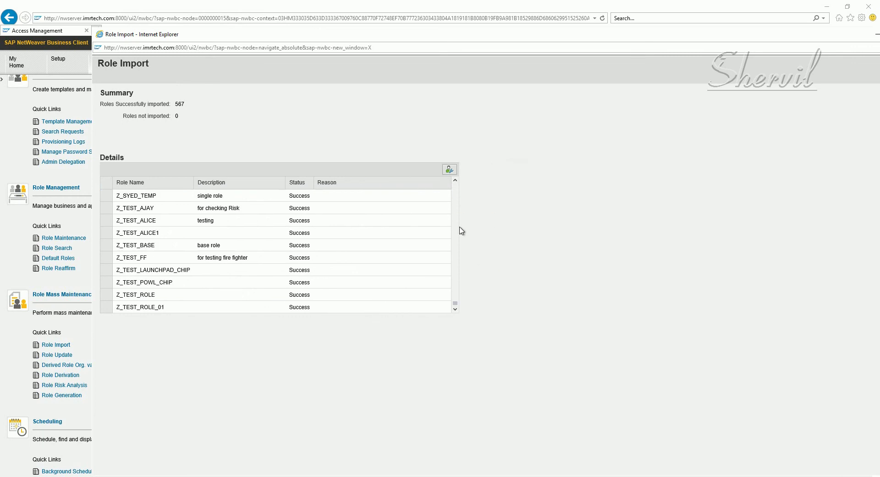
left_click(454, 222)
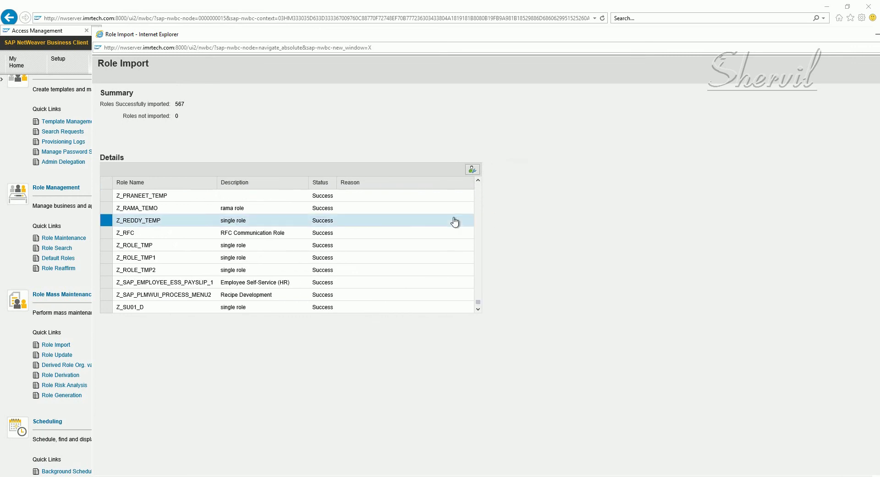
left_click(477, 222)
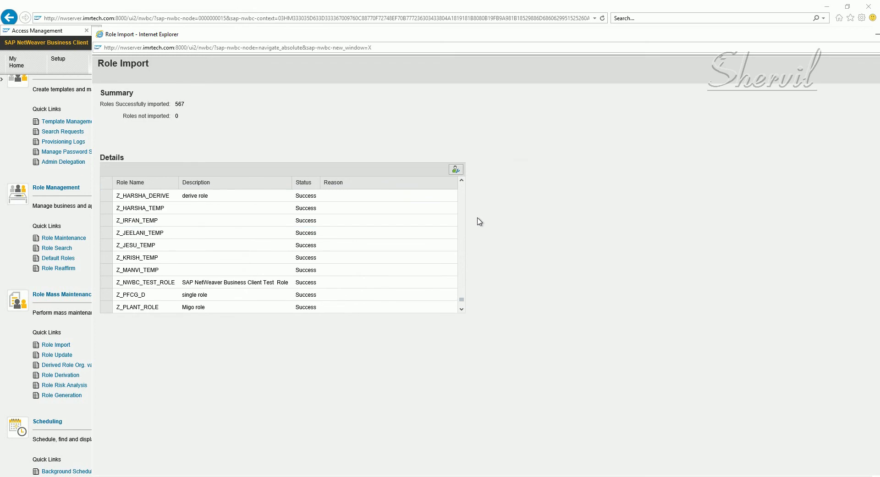
left_click(465, 209)
left_click(465, 210)
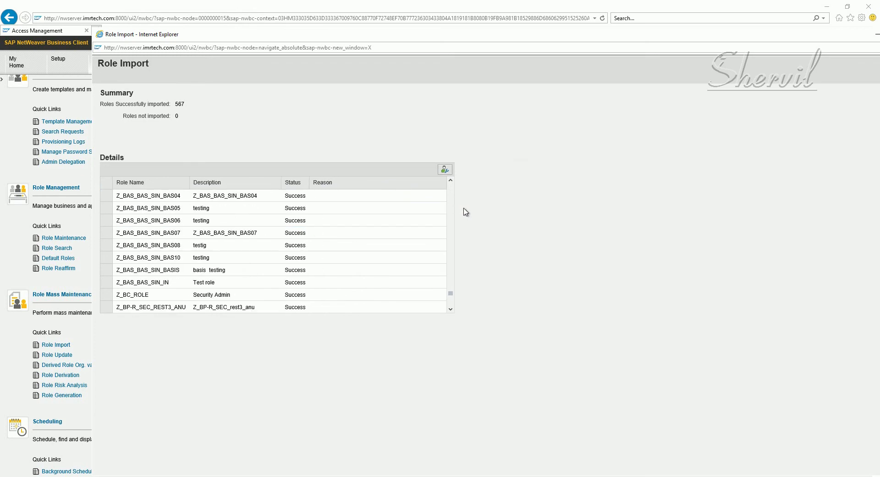
left_click(453, 207)
left_click(453, 208)
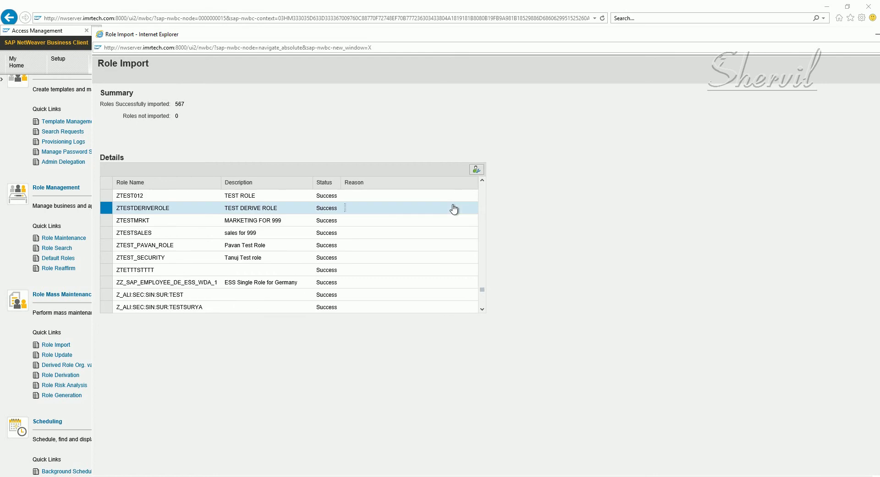
left_click(483, 211)
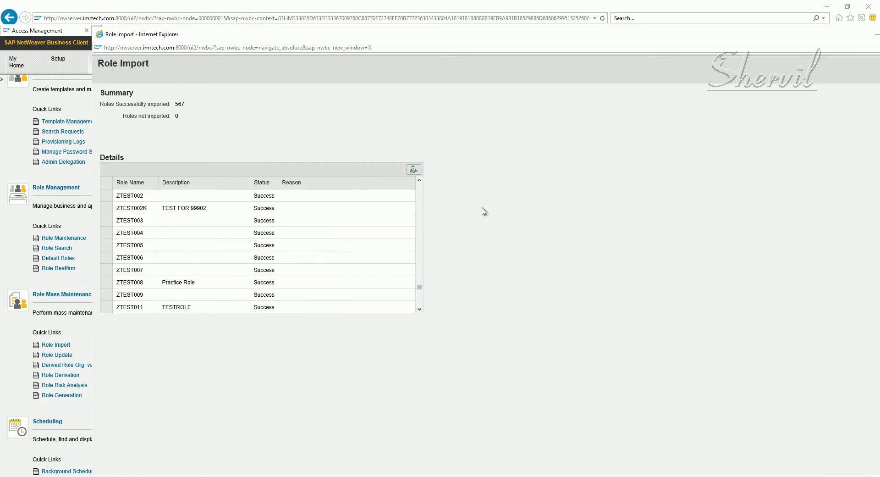
left_click(422, 193)
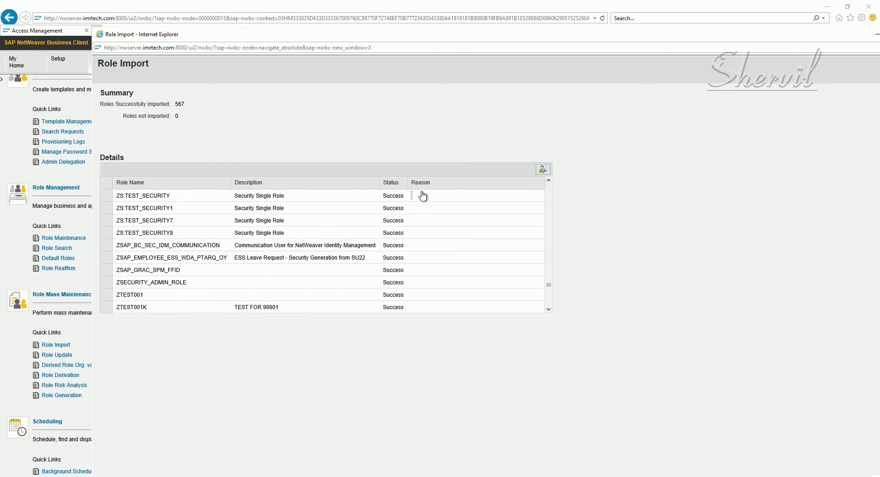
left_click(419, 195)
scroll(412, 259, "down", 1)
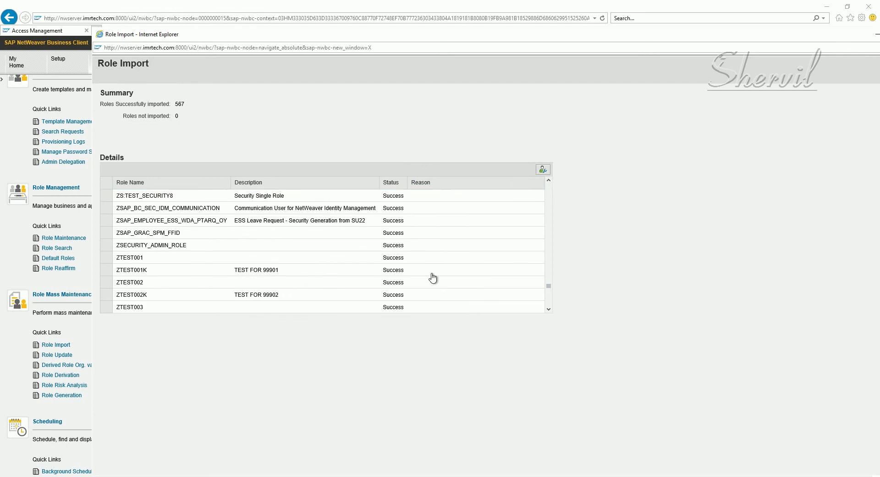
left_click(549, 211)
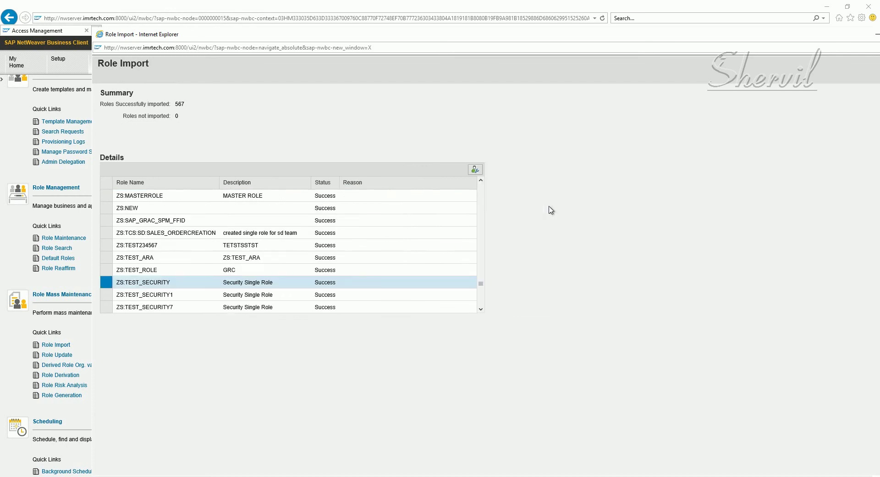
left_click(481, 206)
left_click(482, 208)
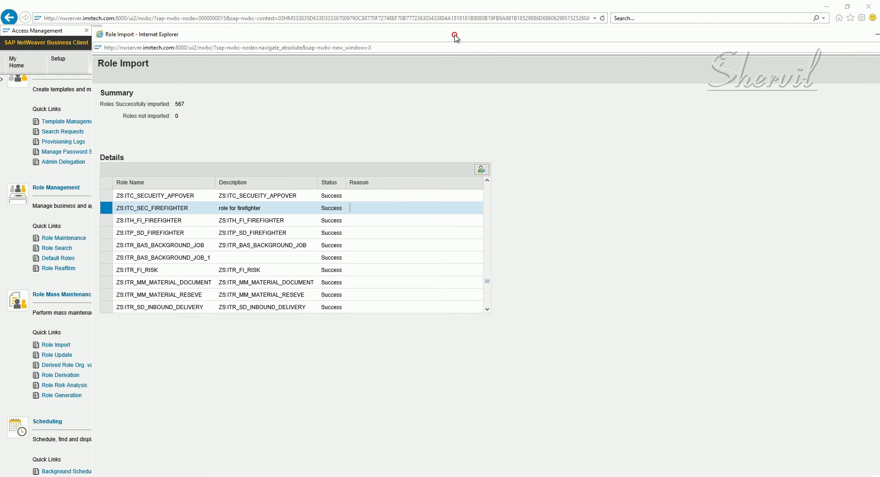
Close the Role Import results window and open Role Update from Role Mass Maintenance
left_click_drag(455, 37, 362, 43)
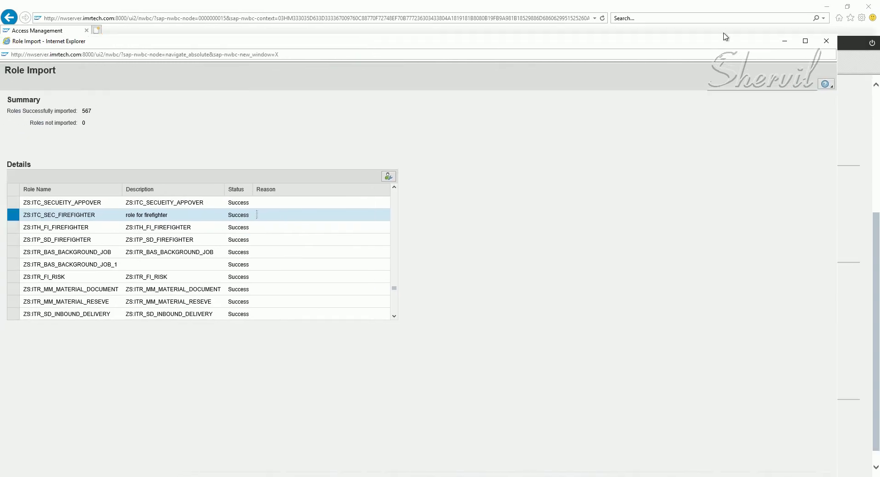
left_click(829, 44)
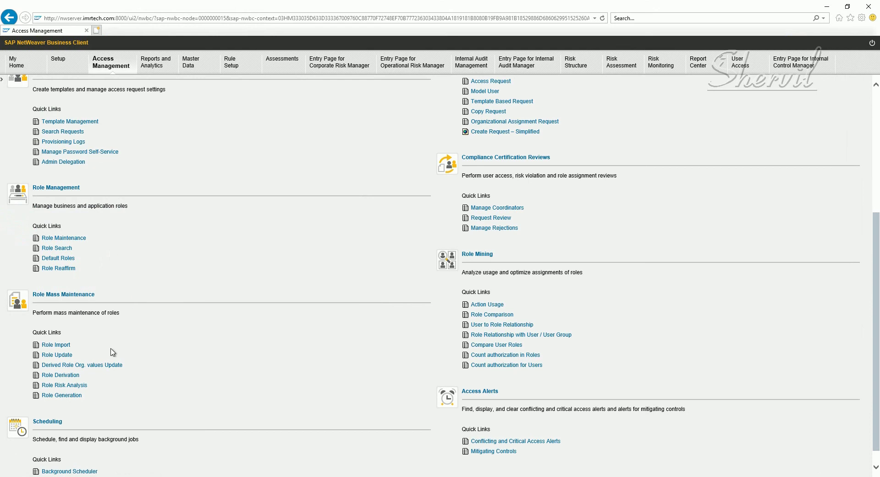
left_click(64, 355)
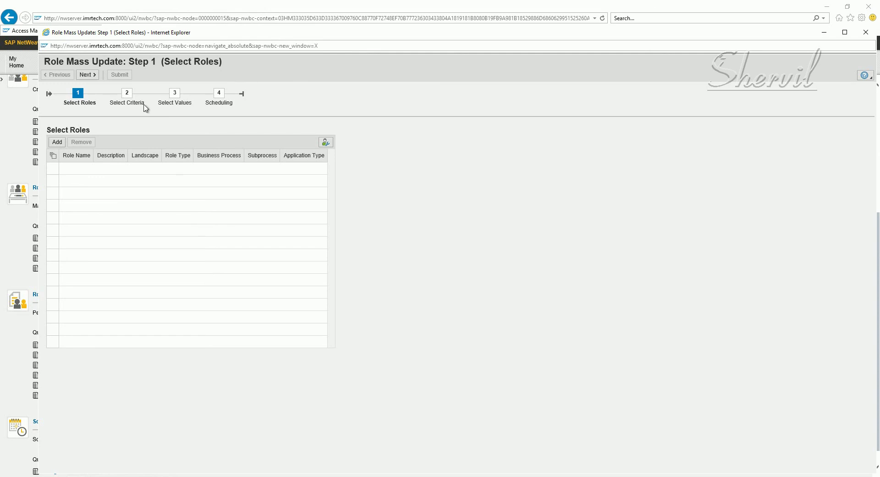
Start adding roles to the mass update and search for role names matching X:*
left_click(56, 143)
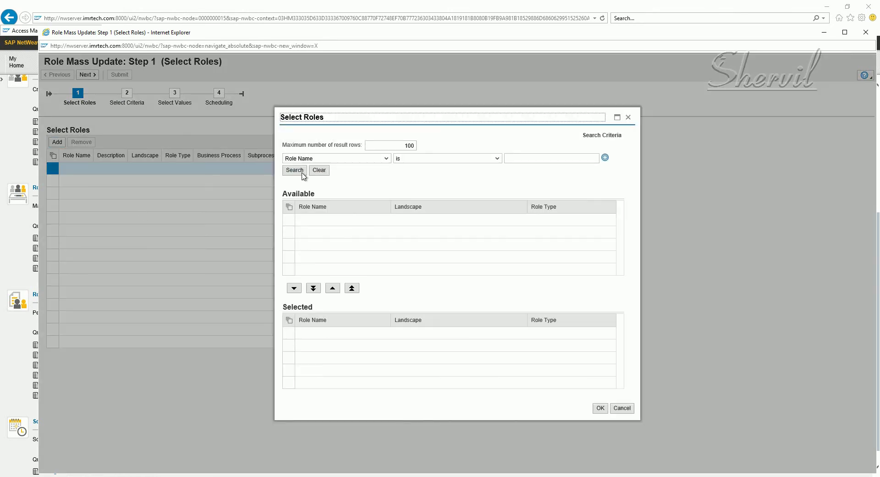
left_click(294, 170)
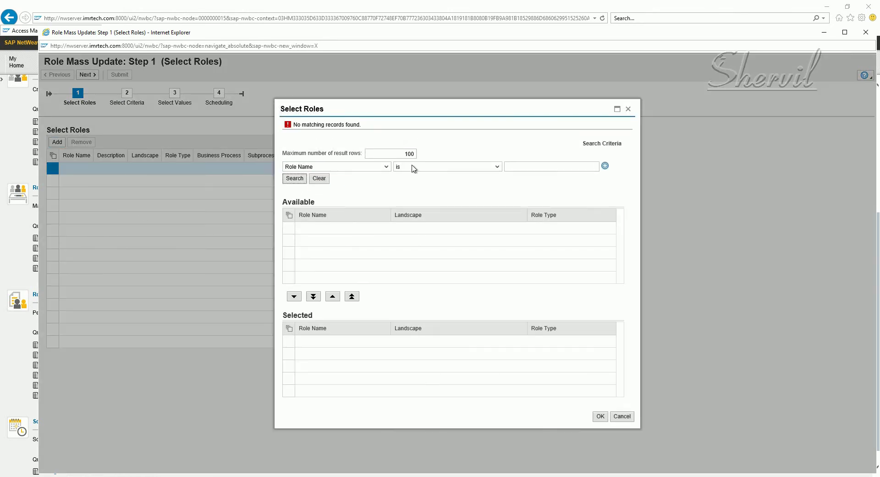
left_click(522, 166)
left_click(323, 181)
left_click(528, 157)
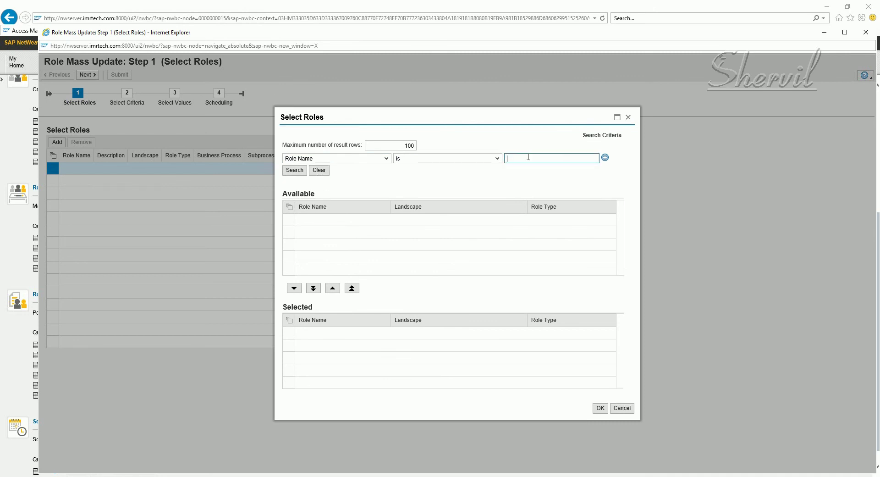
type("X:*")
left_click(295, 170)
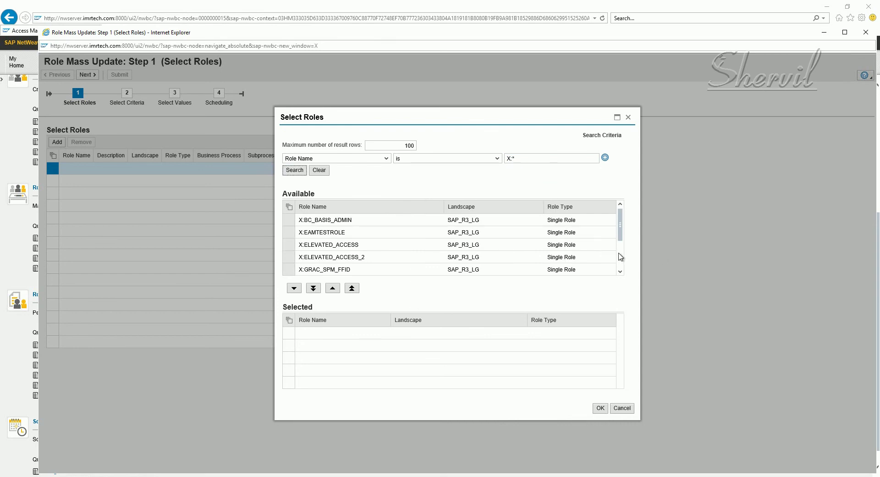
Add the roles X:BC_BASIS_ADMIN and X:SEC_SECURITY_ADMIN to the mass update and confirm the selection
left_click(289, 220)
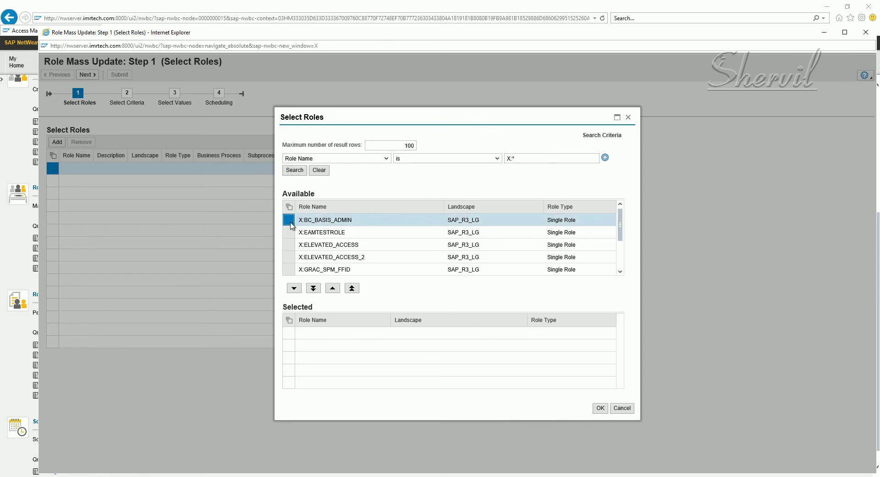
left_click(294, 288)
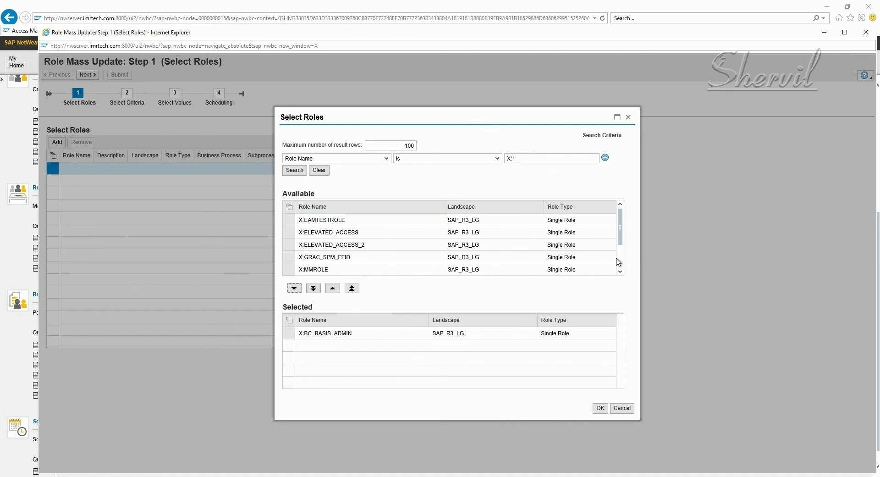
scroll(620, 262, "down", 3)
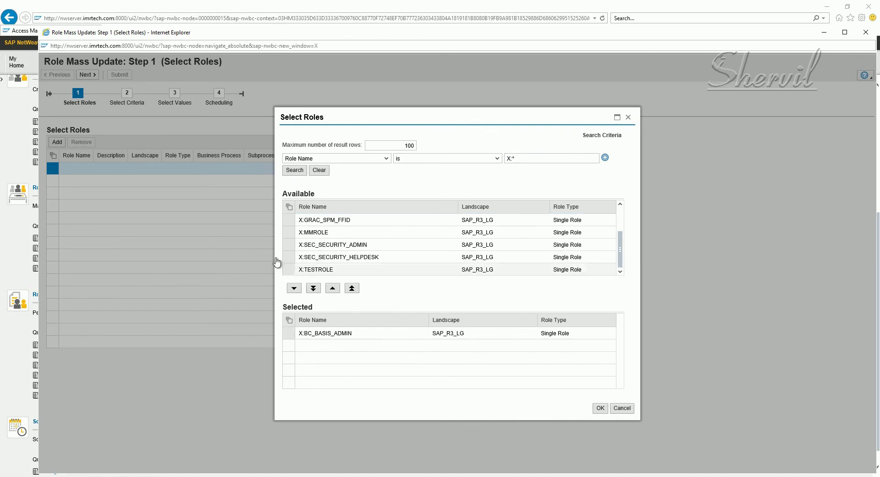
left_click(290, 247)
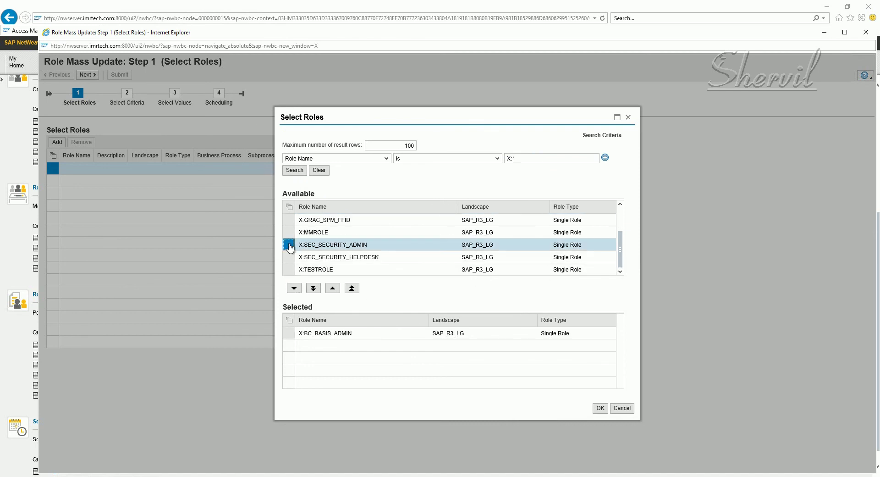
left_click(295, 288)
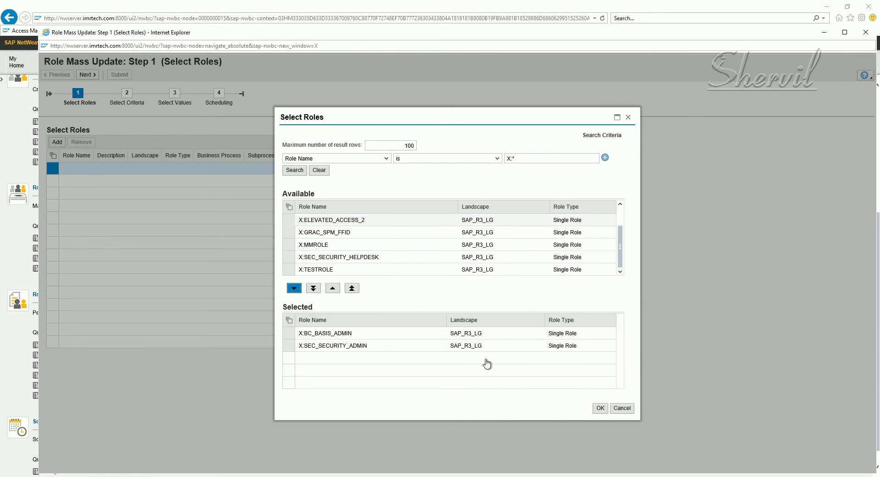
left_click(600, 408)
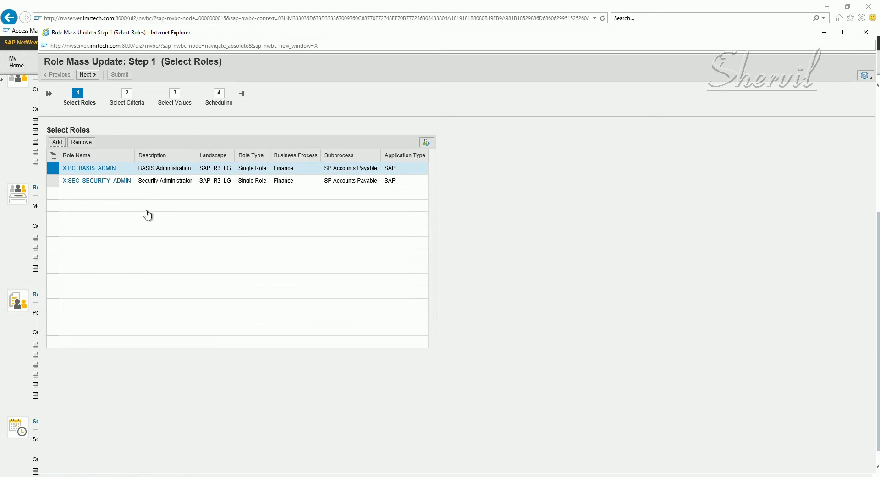
Continue to Select Criteria and choose the attribute Actions with the action Add
left_click(90, 77)
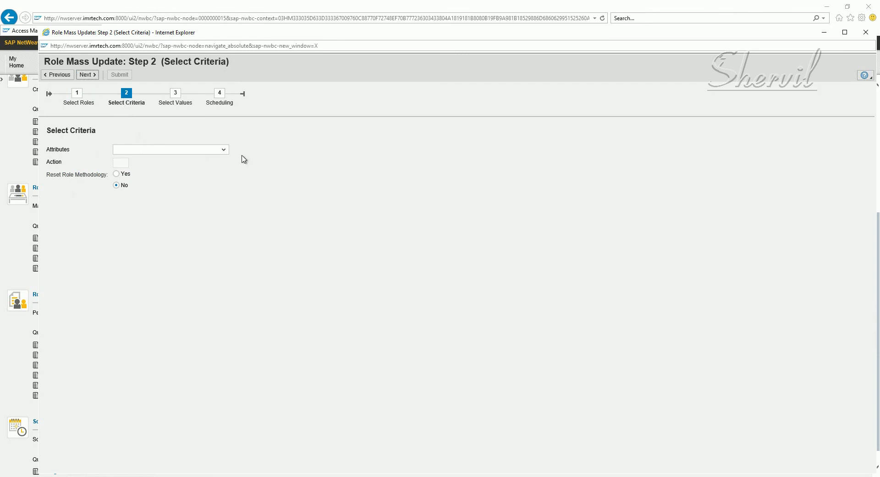
left_click(224, 150)
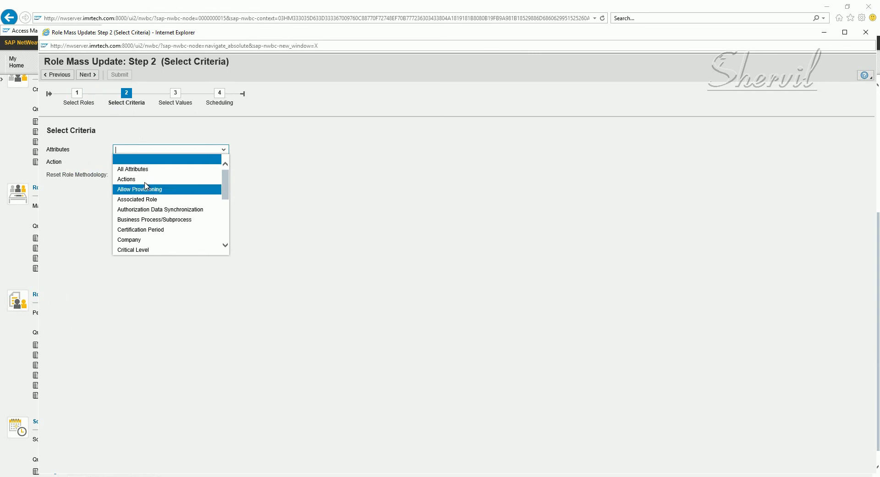
left_click(225, 207)
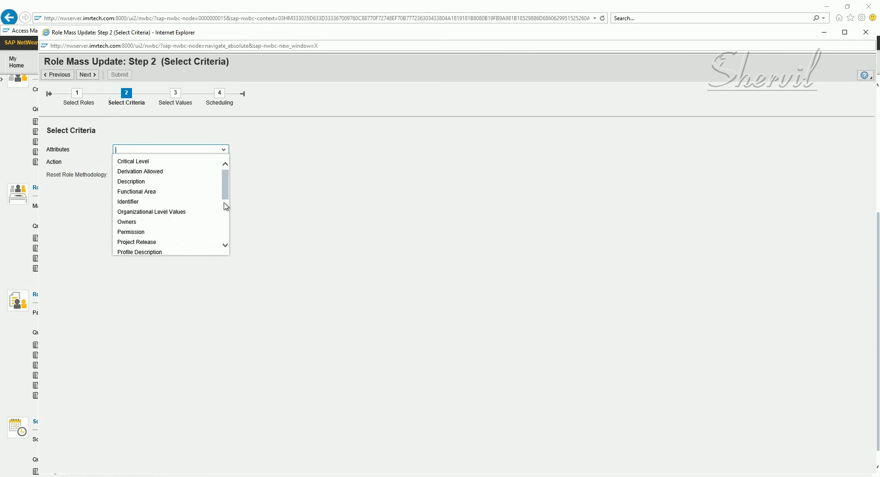
left_click_drag(226, 229, 238, 173)
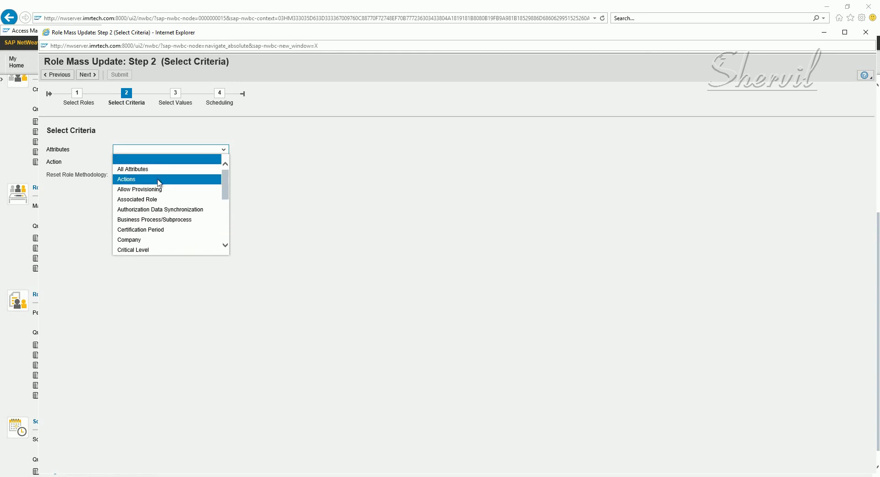
left_click(158, 179)
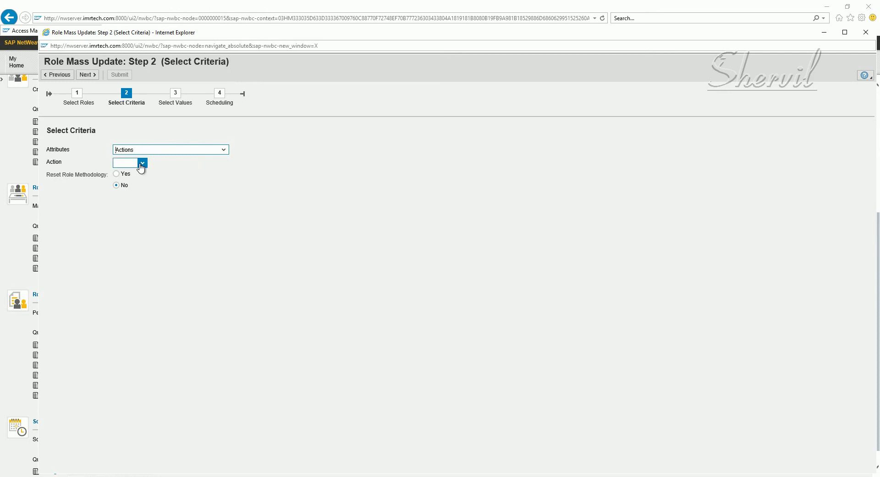
left_click(143, 163)
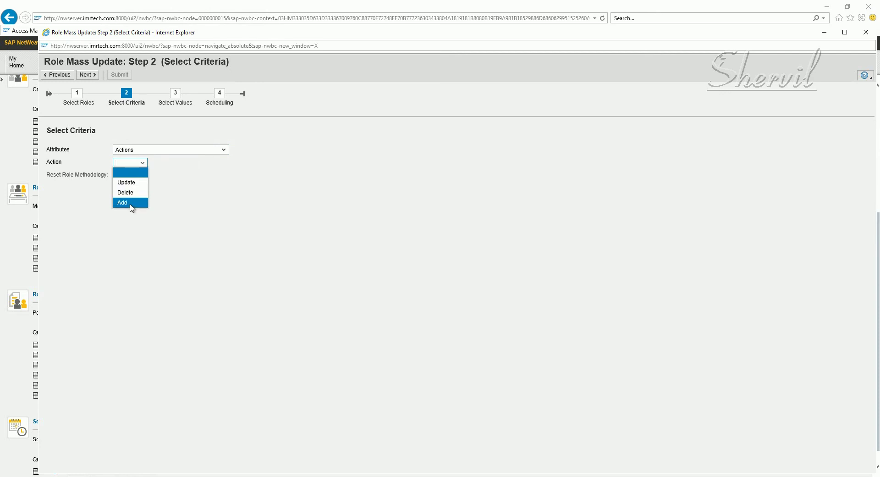
left_click(123, 203)
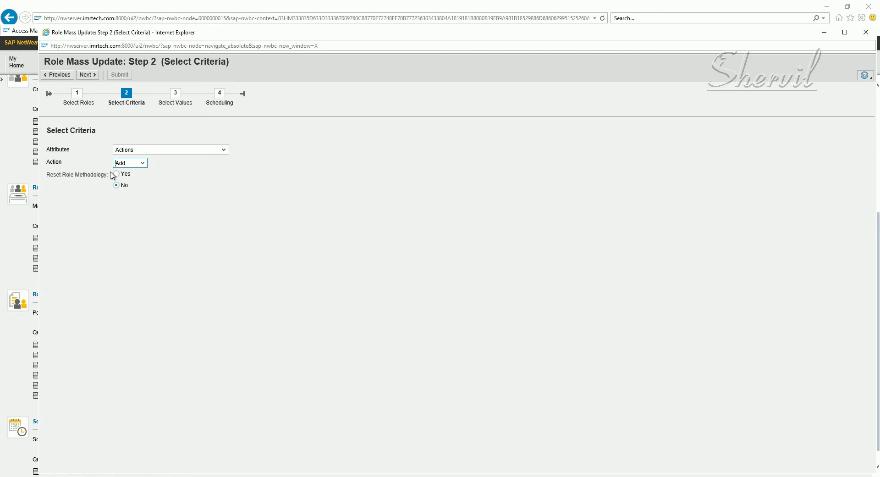
Continue to Select Values and enable pushing the added actions to the backend system
left_click(87, 75)
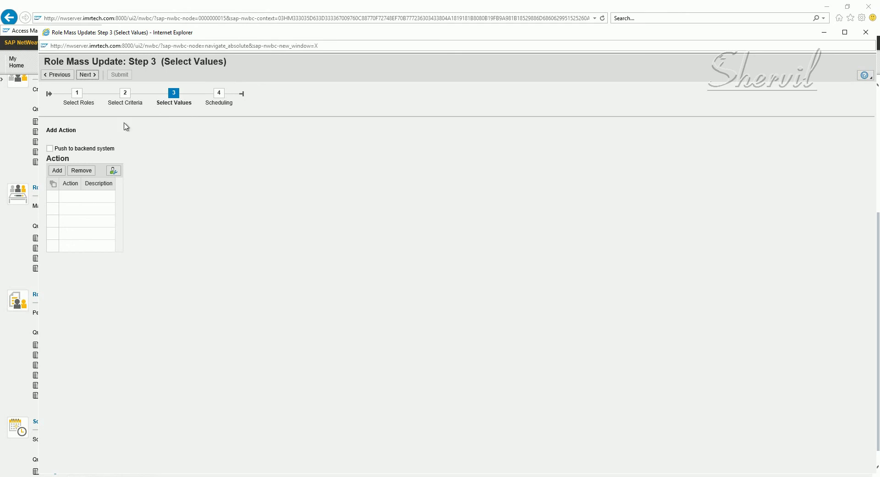
left_click(83, 150)
Switch to the ECC backend's SAP GUI session showing table AGR_USERS and restore its window to a smaller size
left_click(176, 476)
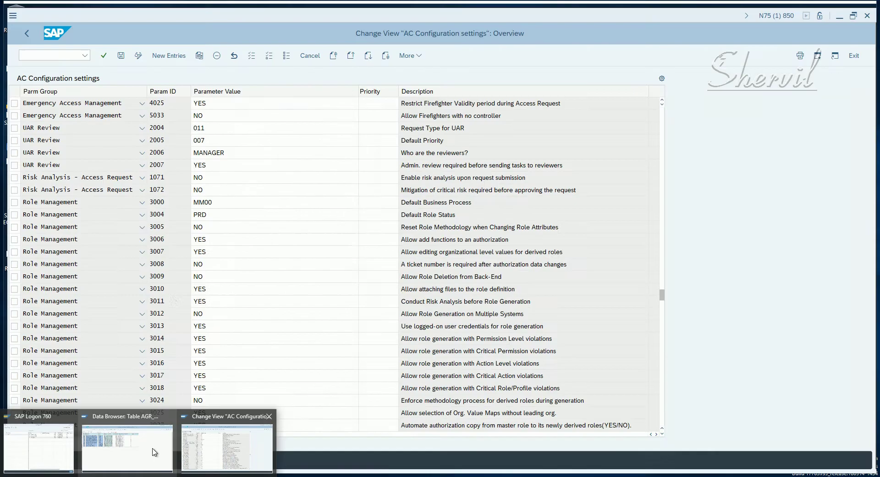
left_click(155, 452)
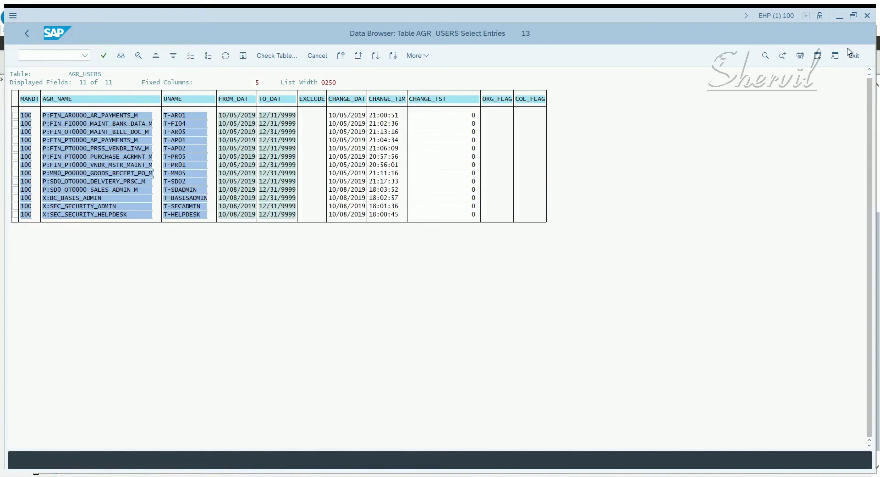
left_click(853, 15)
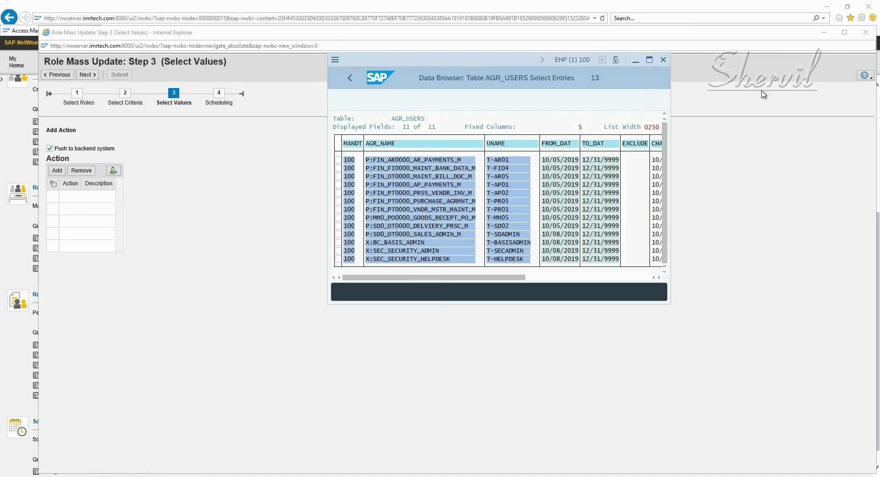
Maximize the ECC backend window and open Role Maintenance with transaction PFCG in a new session
left_click(648, 61)
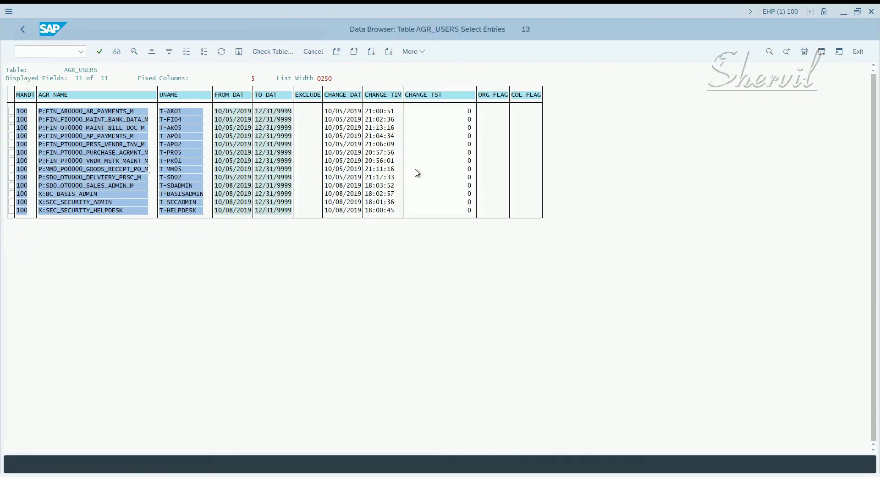
left_click(821, 53)
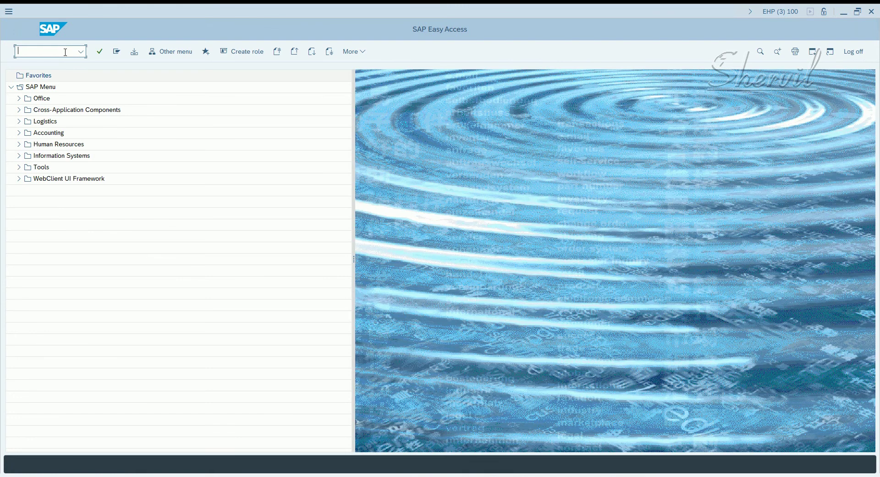
type("pfcg")
key("Return")
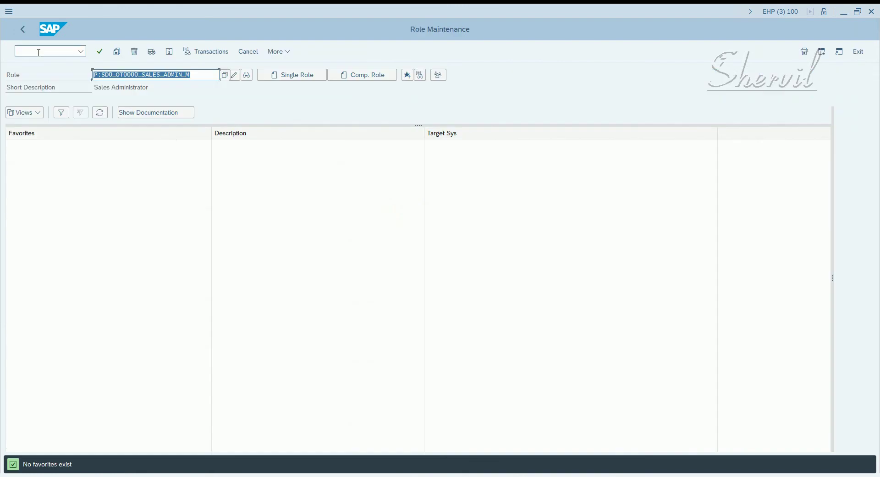
Copy the role name X:BC_BASIS_ADMIN from AGR_USERS into Role Maintenance, review its menu transactions with technical names, and return to the initial screen
key("alt+Tab")
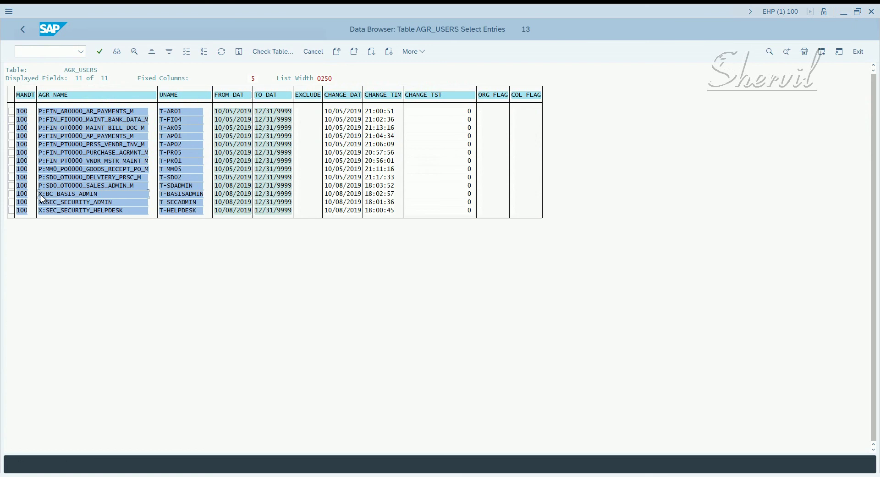
left_click_drag(41, 194, 112, 196)
key("ctrl+c")
key("alt+Tab")
key("ctrl+v")
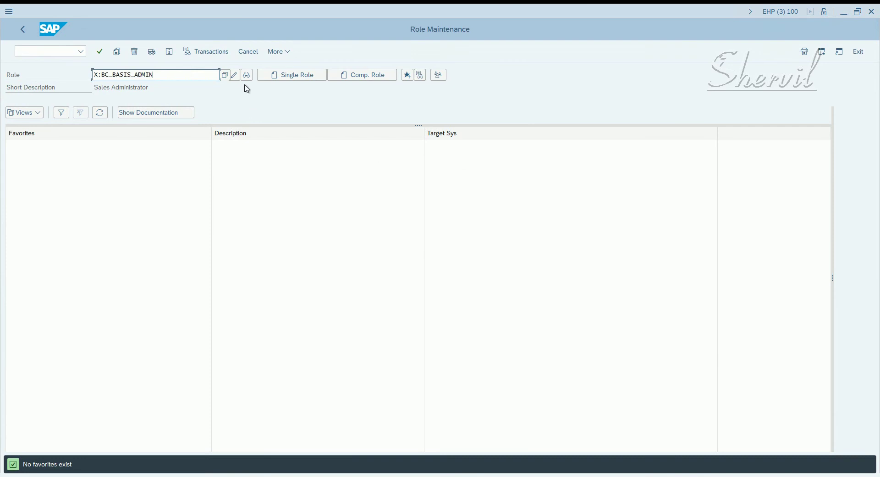
left_click(247, 76)
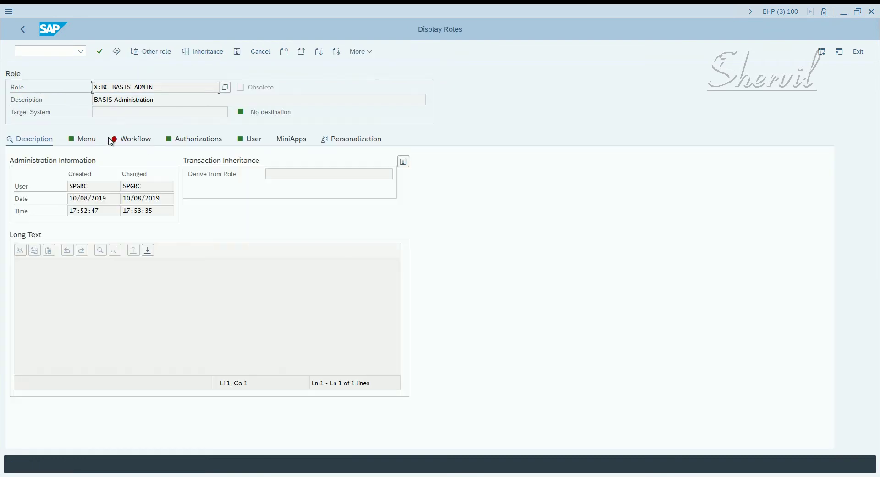
left_click(87, 138)
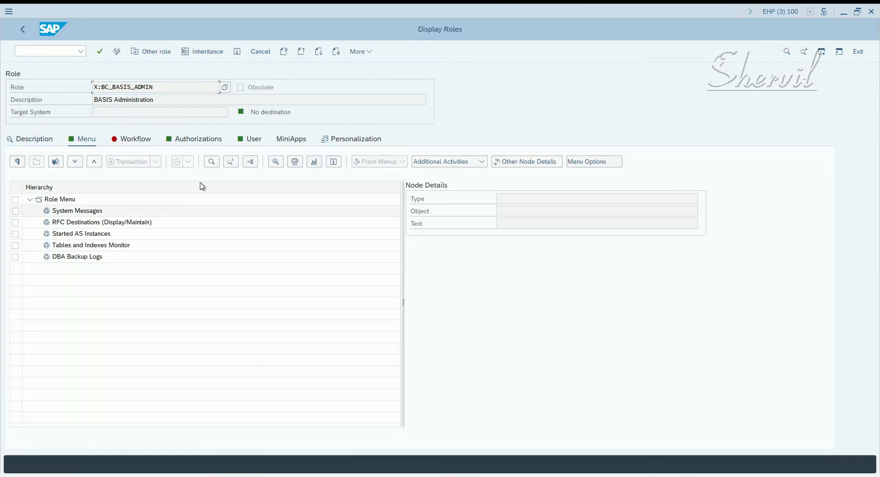
left_click(275, 161)
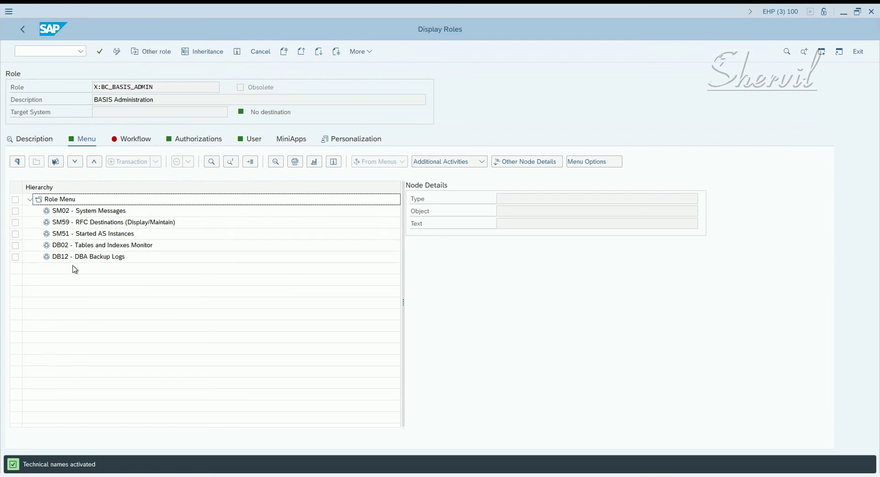
left_click(21, 31)
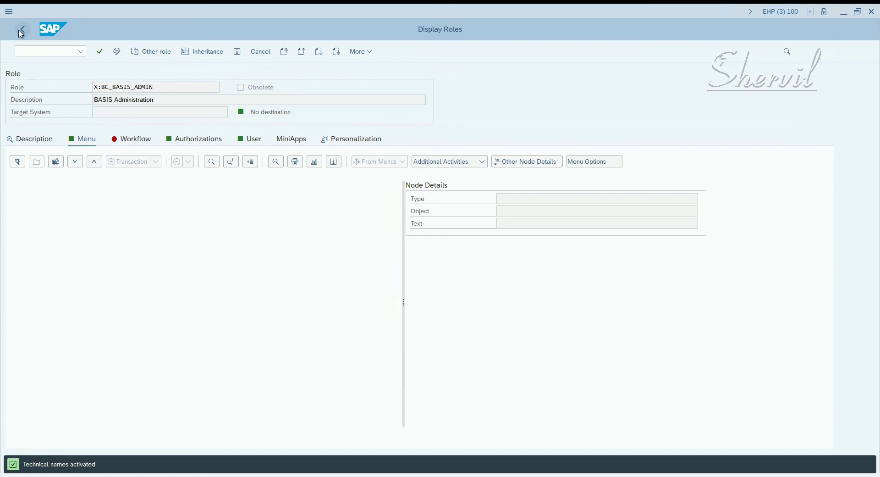
Copy the role name X:SEC_SECURITY_ADMIN from AGR_USERS into Role Maintenance, review the transactions in its menu, and return to the initial screen
key("alt+Tab")
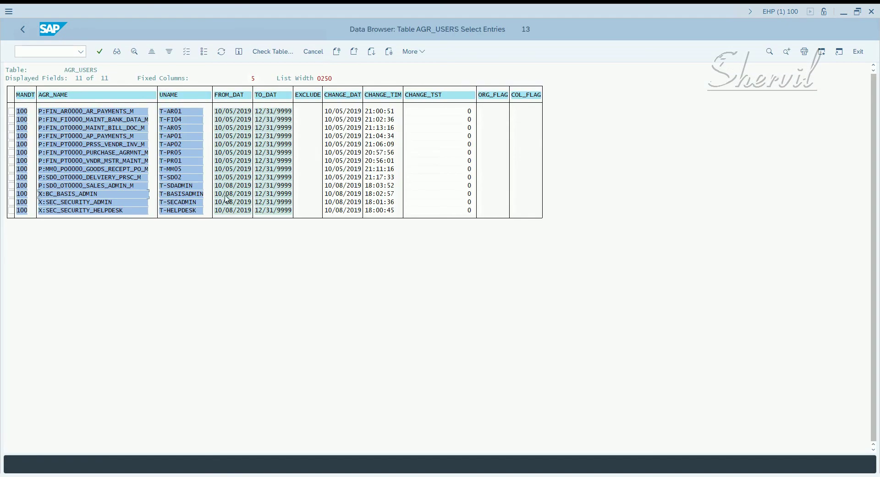
left_click(42, 205)
left_click_drag(38, 202, 123, 203)
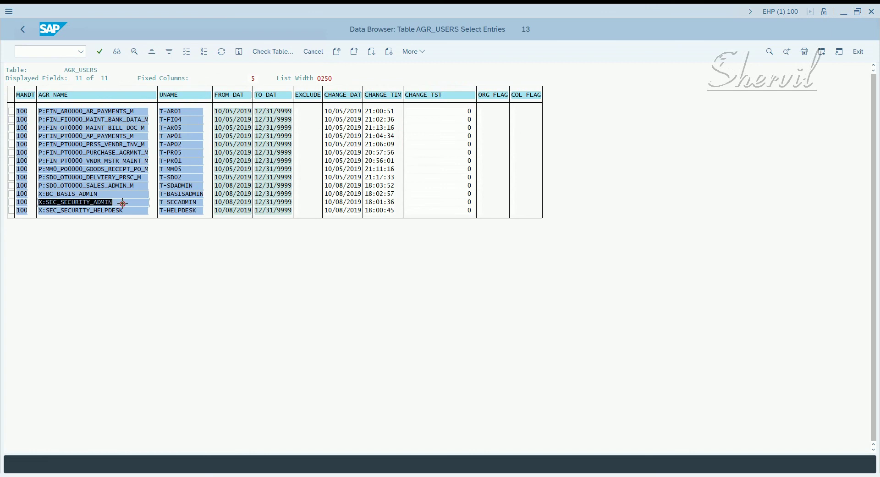
key("ctrl+c")
key("alt+Tab")
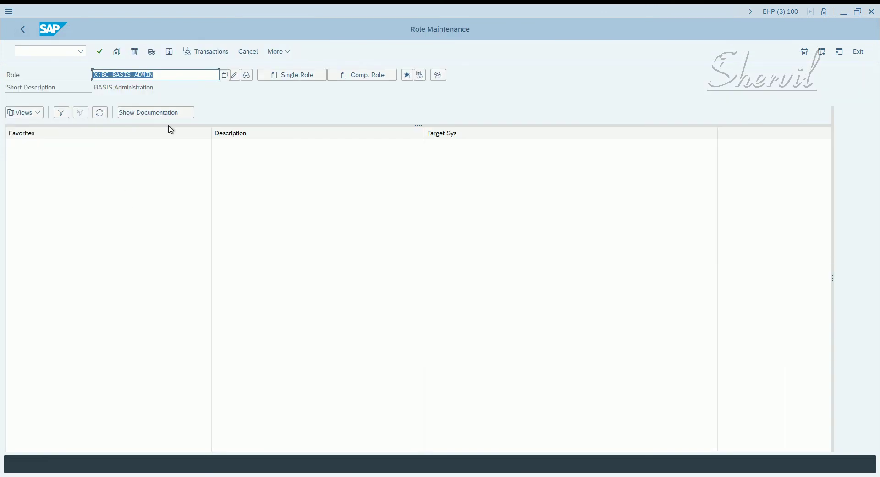
key("ctrl+v")
left_click(246, 75)
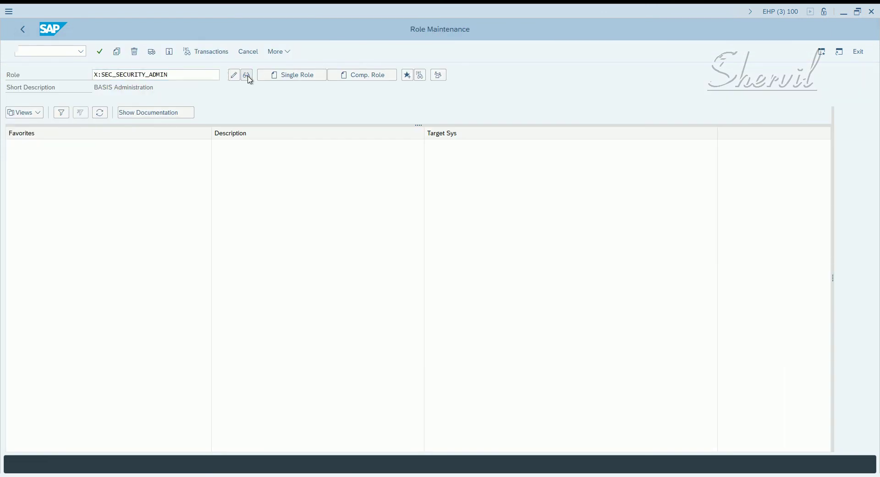
left_click(86, 139)
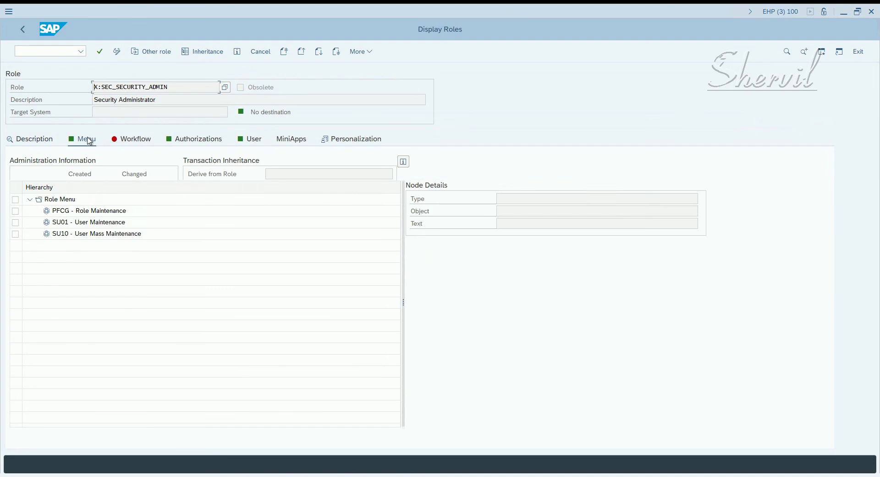
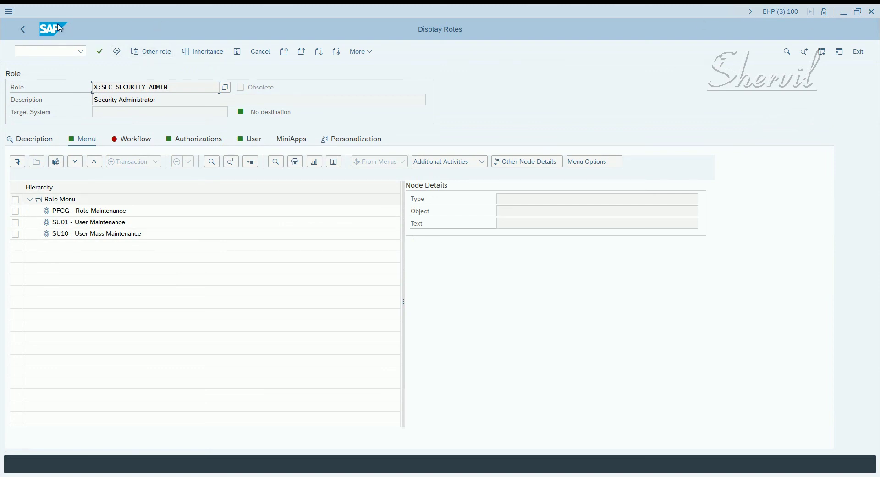
left_click(23, 30)
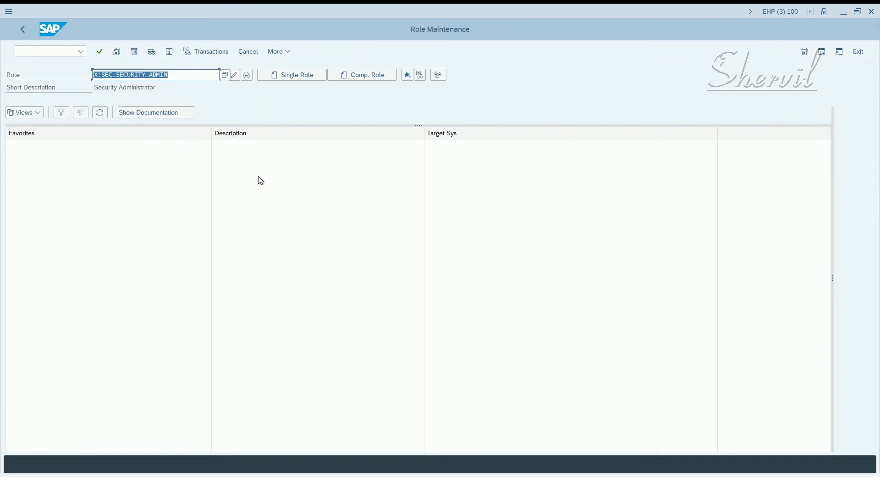
Switch back to the Role Mass Update window in Internet Explorer and add the action SUIM
key("alt+Tab")
key("alt+Tab")
key("Tab")
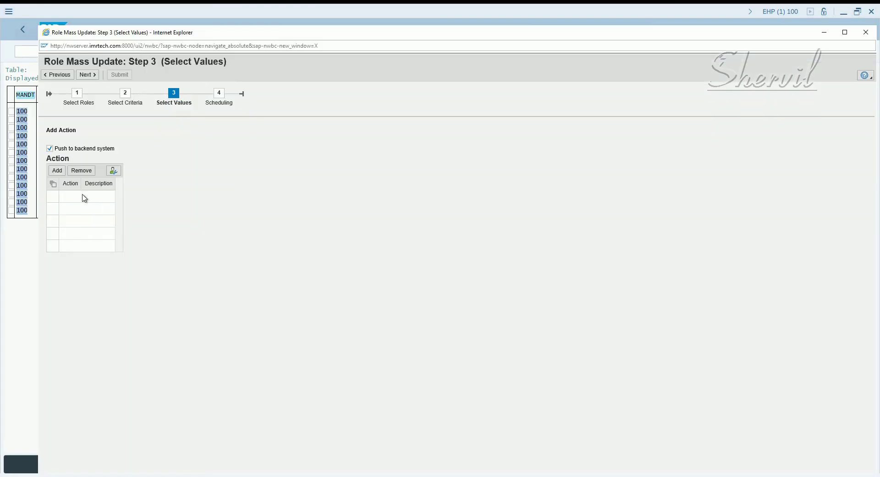
left_click(56, 170)
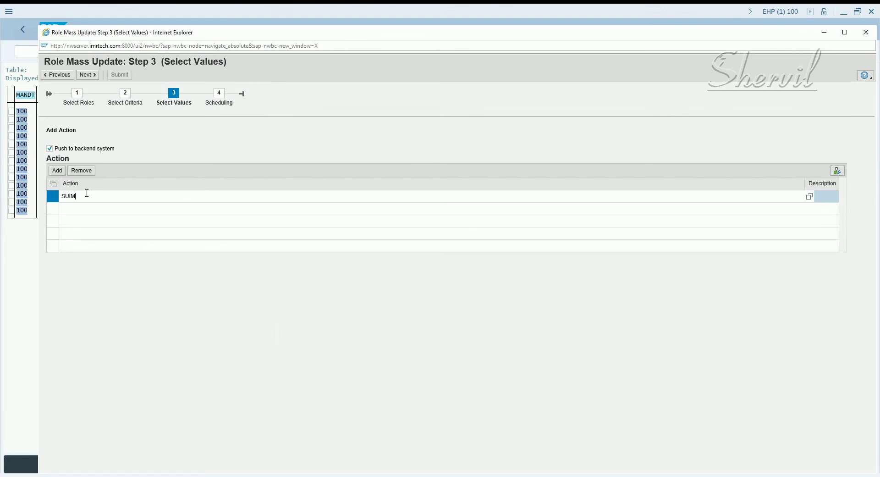
key("Return")
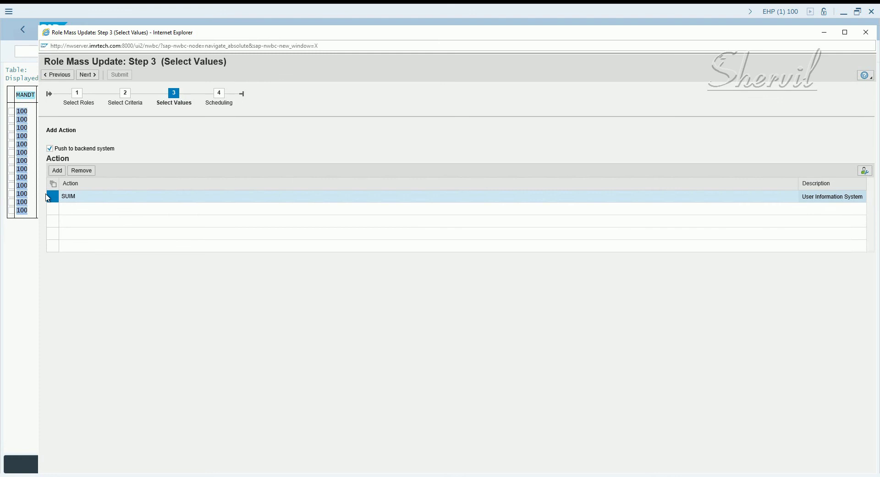
Add SUPC and SM21 as further actions in the mass update's Action table
left_click(57, 170)
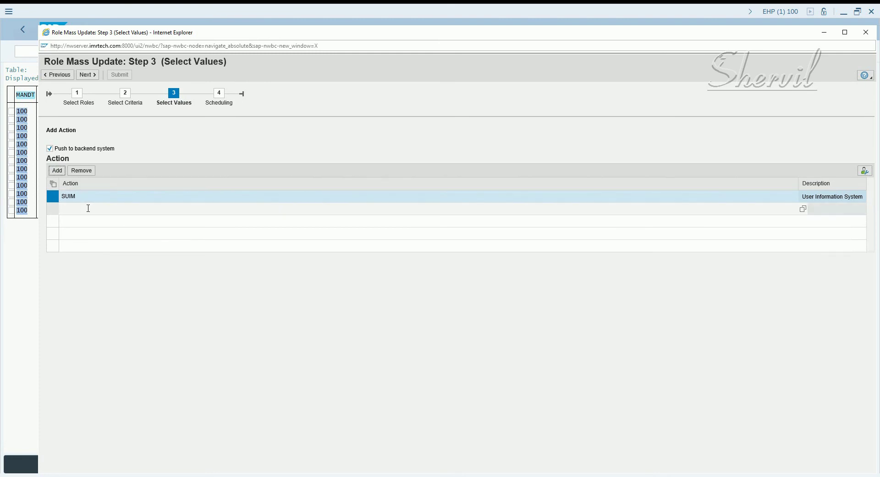
left_click(88, 207)
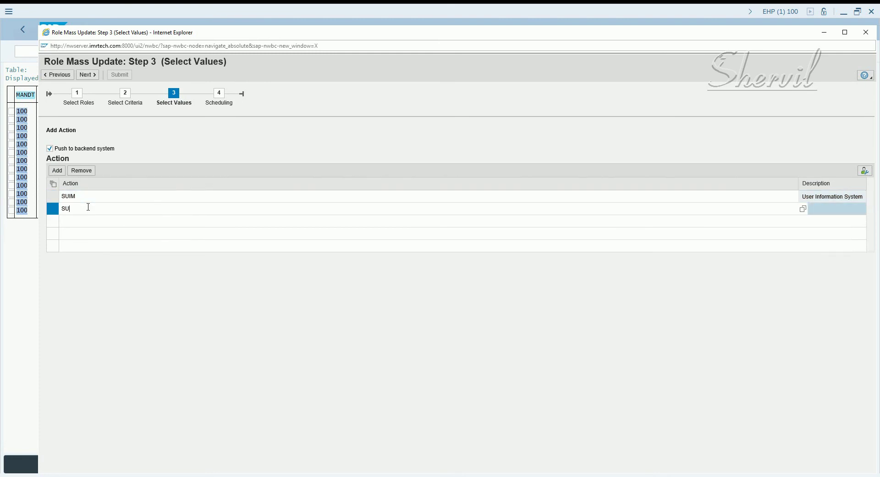
key("Return")
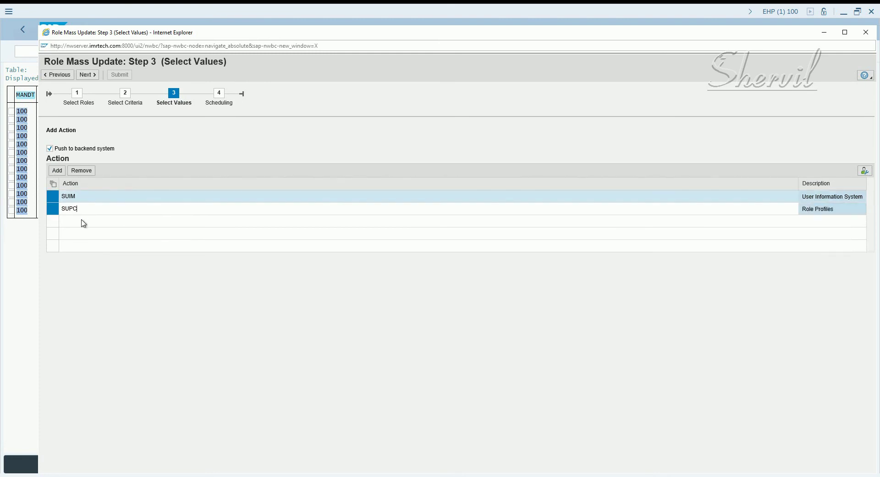
left_click(57, 171)
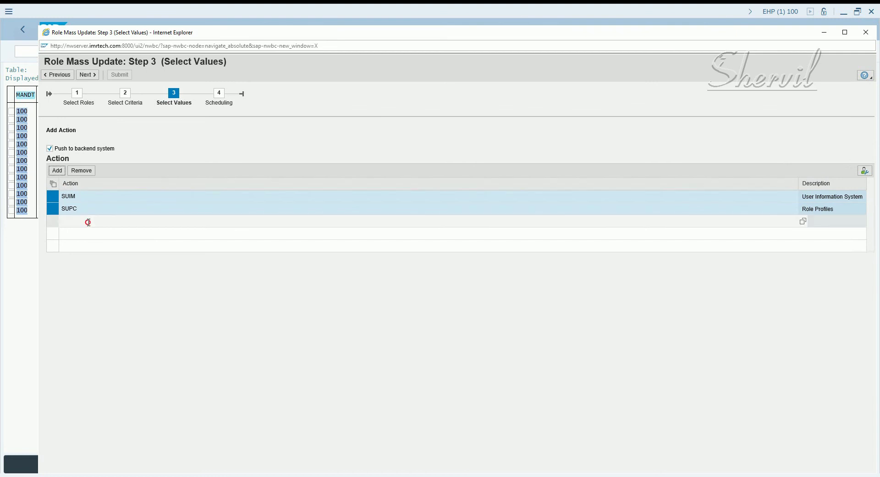
left_click(88, 222)
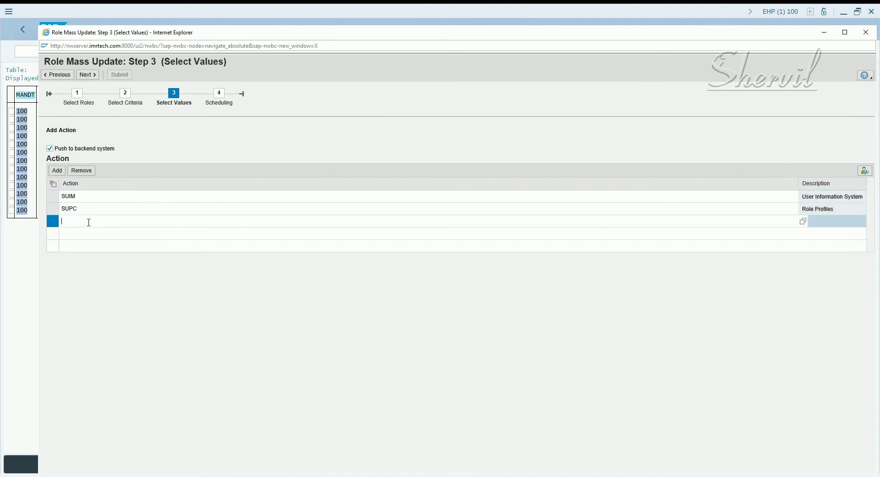
key("Return")
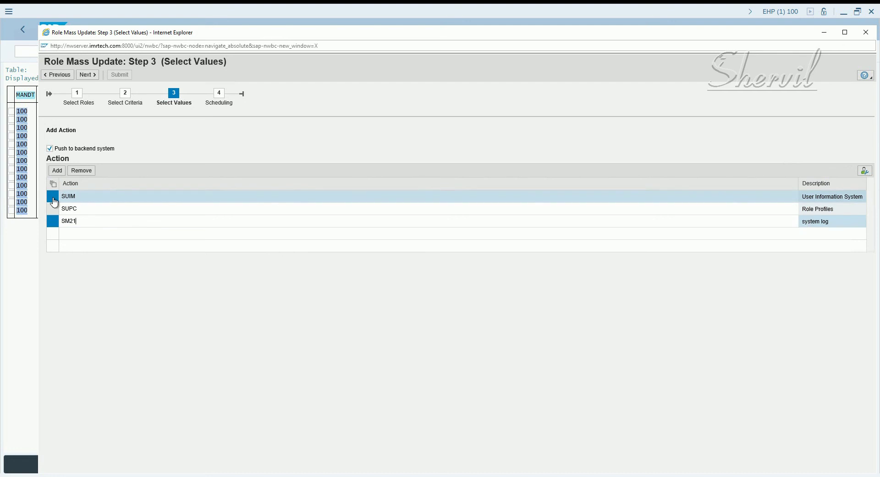
left_click(53, 220)
left_click(95, 222)
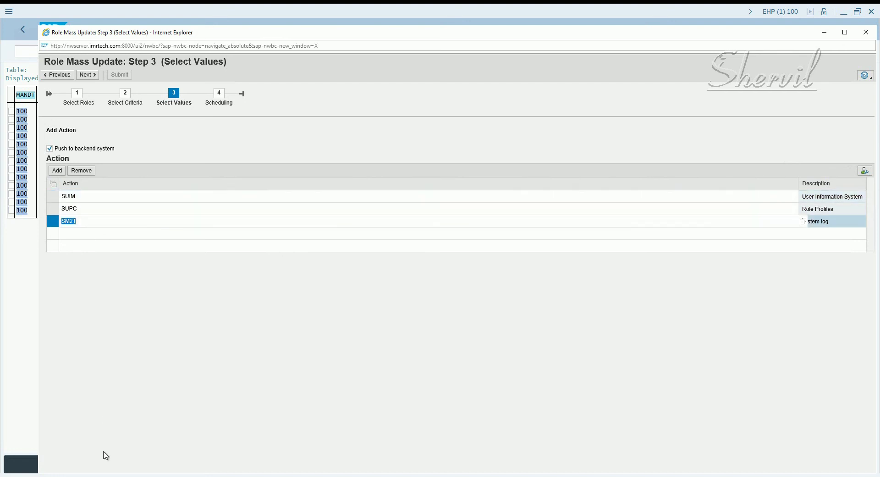
Switch to the backend's Role Maintenance session and recheck the menu transactions of role X:BC_BASIS_ADMIN
left_click(183, 476)
left_click(306, 453)
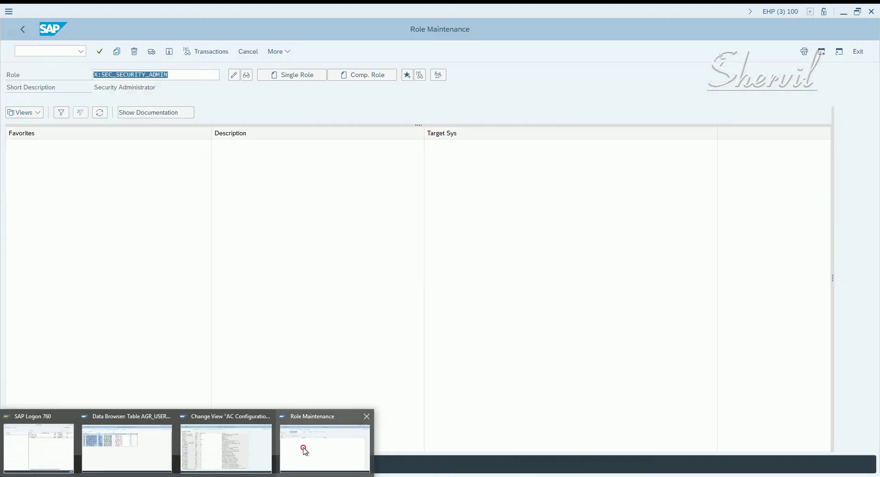
key("Delete")
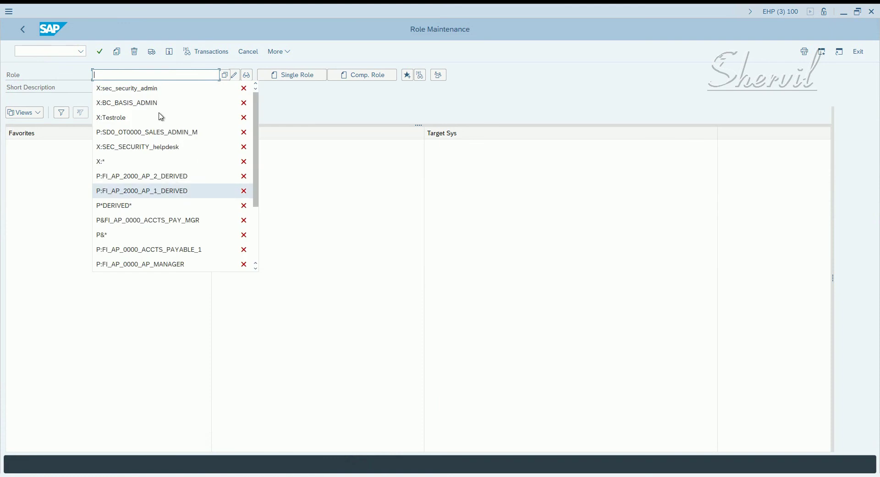
left_click(157, 105)
left_click(247, 76)
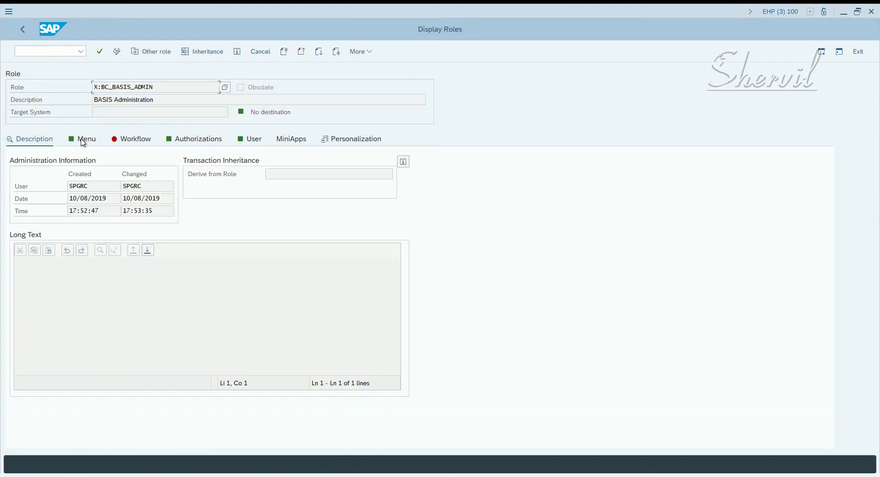
left_click(83, 140)
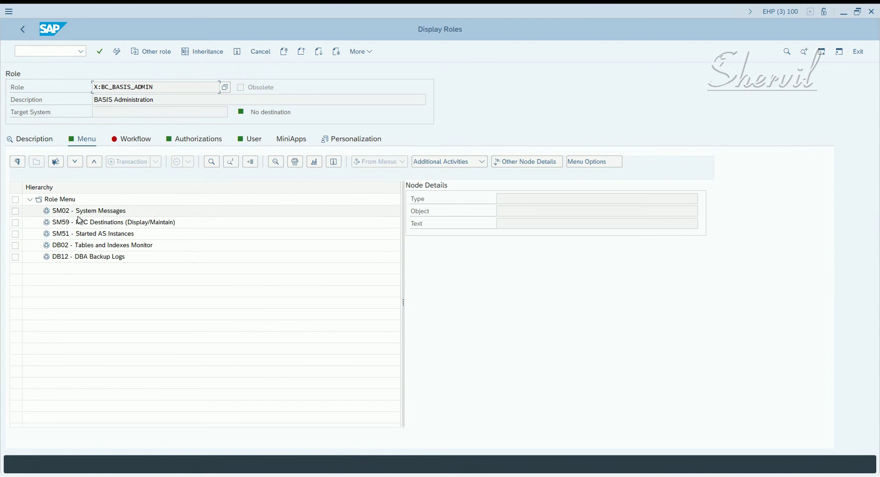
left_click(22, 29)
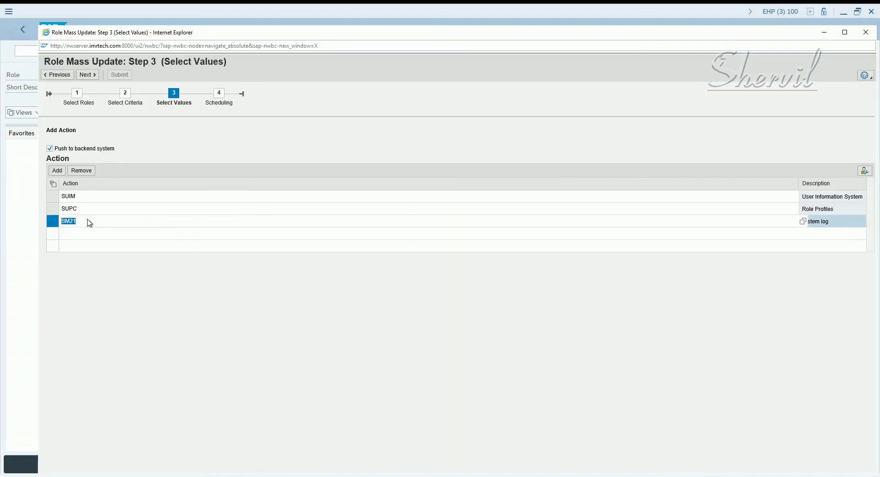
Return to the mass update, continue to Scheduling, and confirm the ticket number with a remark about testing the role mass update
left_click(96, 224)
left_click(89, 76)
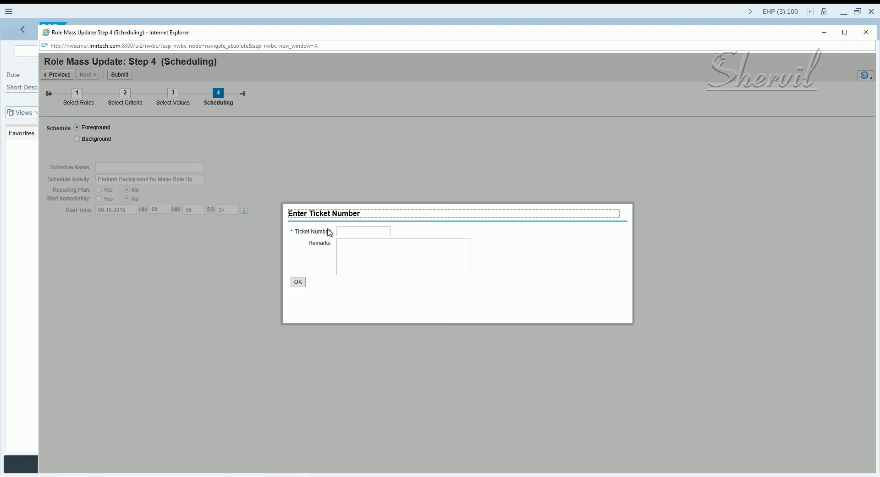
left_click(340, 231)
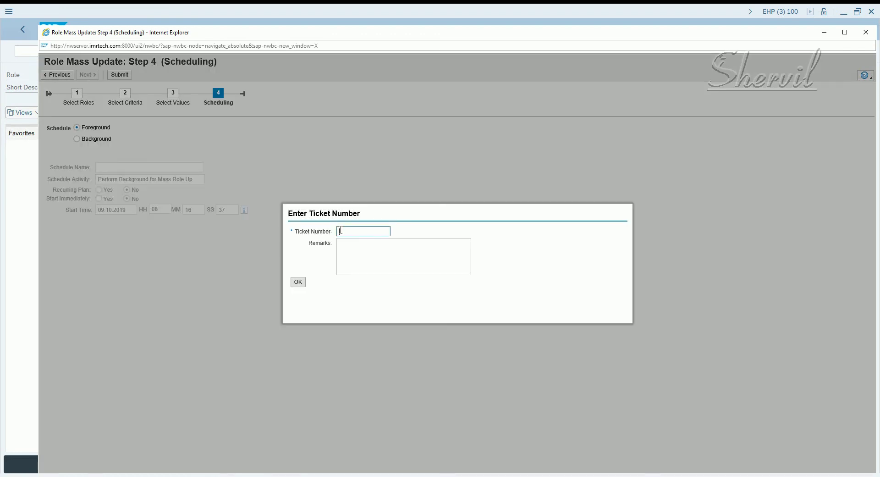
key("Tab")
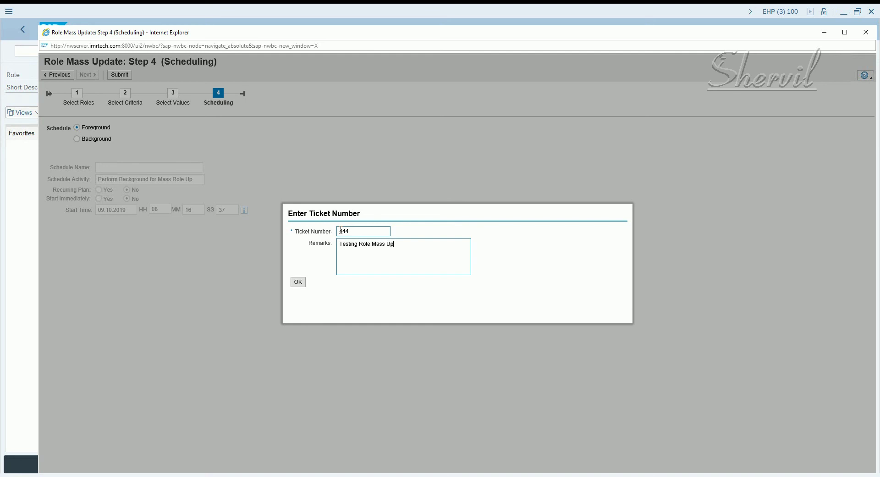
left_click(303, 281)
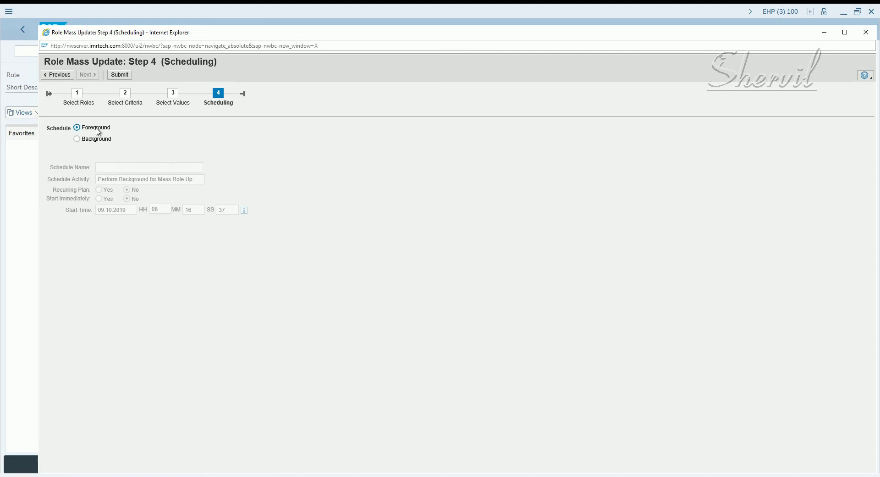
Submit the role mass update in the foreground, and recheck the menu transactions of X:BC_BASIS_ADMIN in the backend's Role Maintenance
left_click(124, 75)
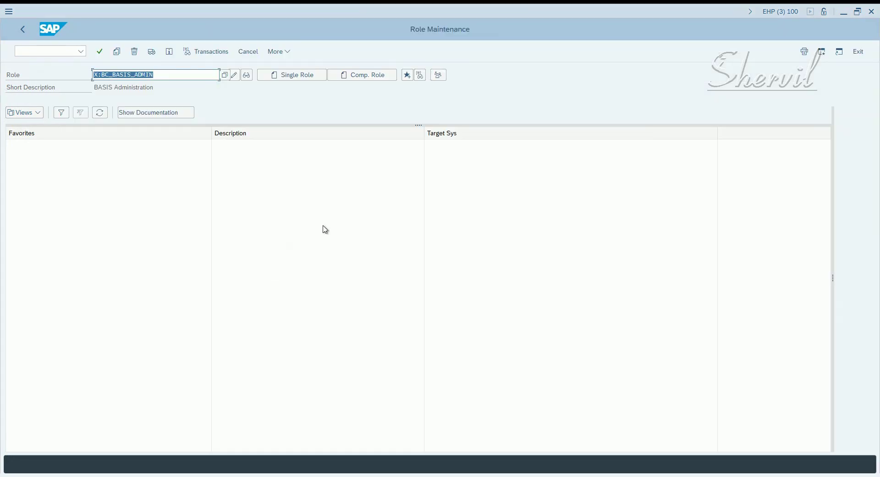
left_click(248, 75)
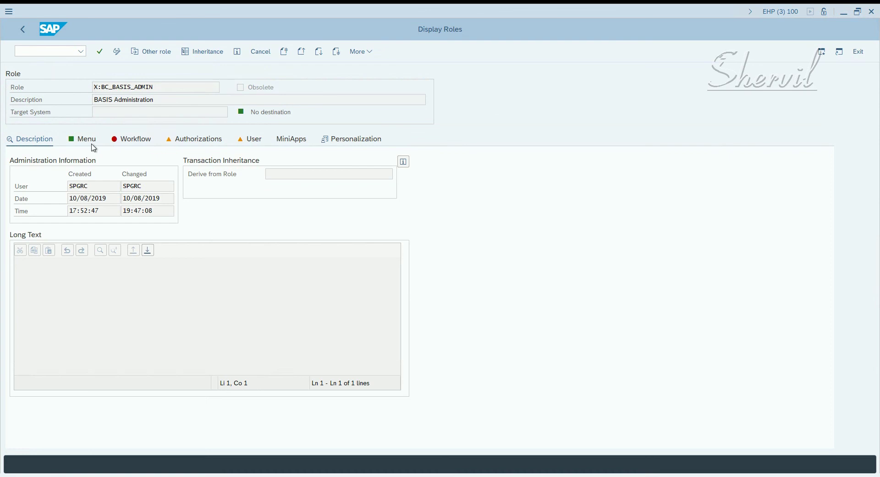
left_click(92, 145)
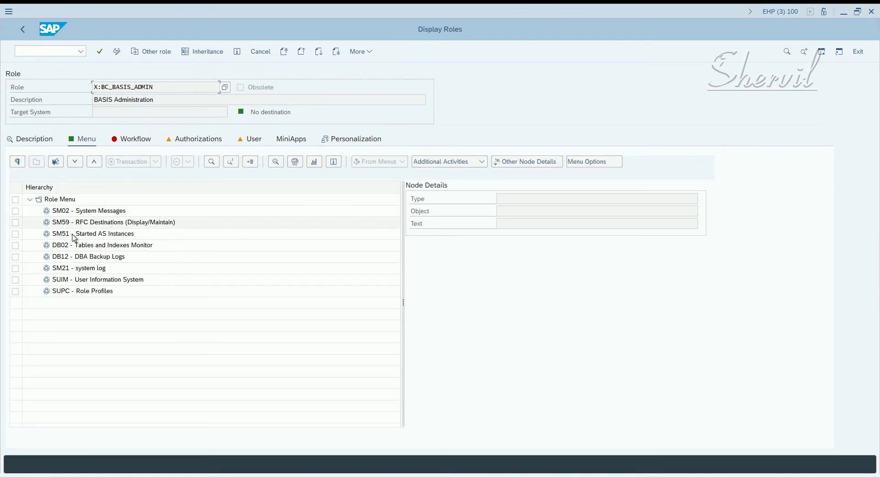
left_click(73, 280)
left_click(71, 287)
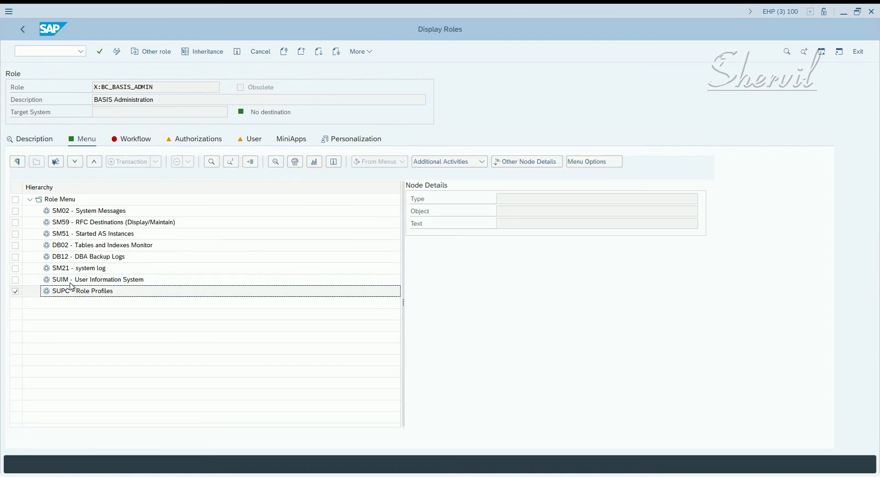
left_click(97, 269)
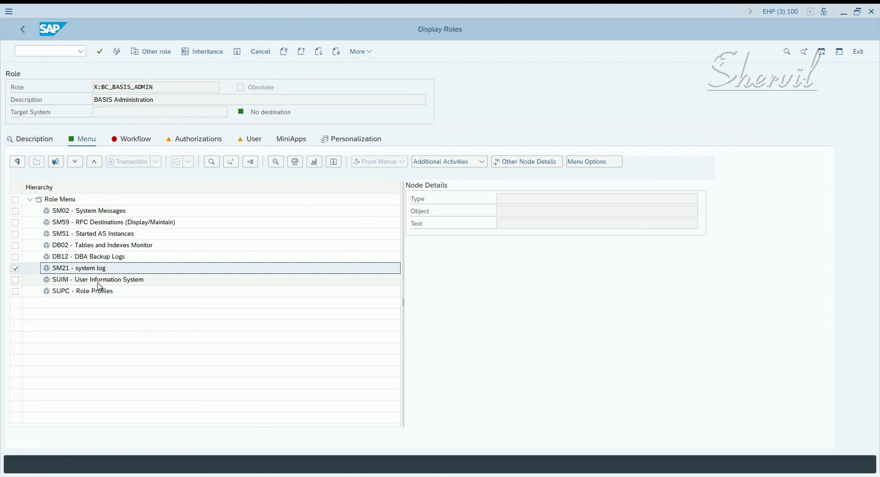
left_click(98, 283)
left_click(94, 291)
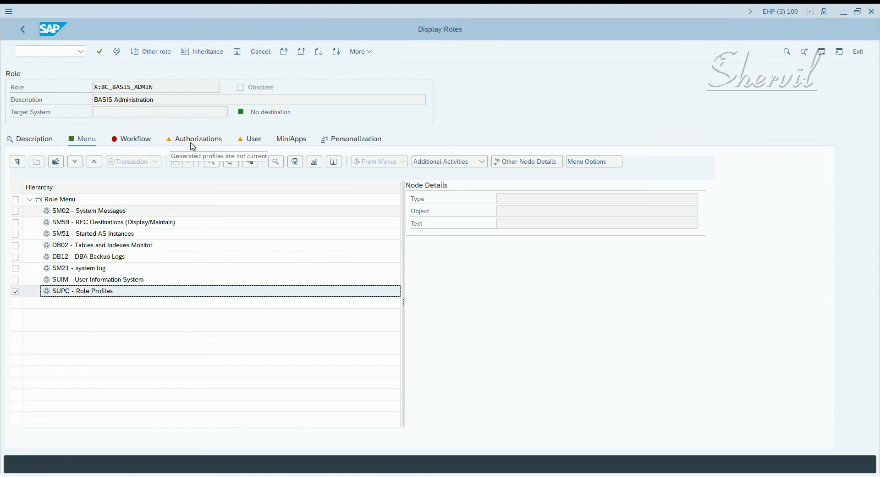
Copy the role name X:BC_BASIS_ADMIN into the Notepad notes below the existing role list and return to the role display
double_click(108, 86)
key("ctrl+c")
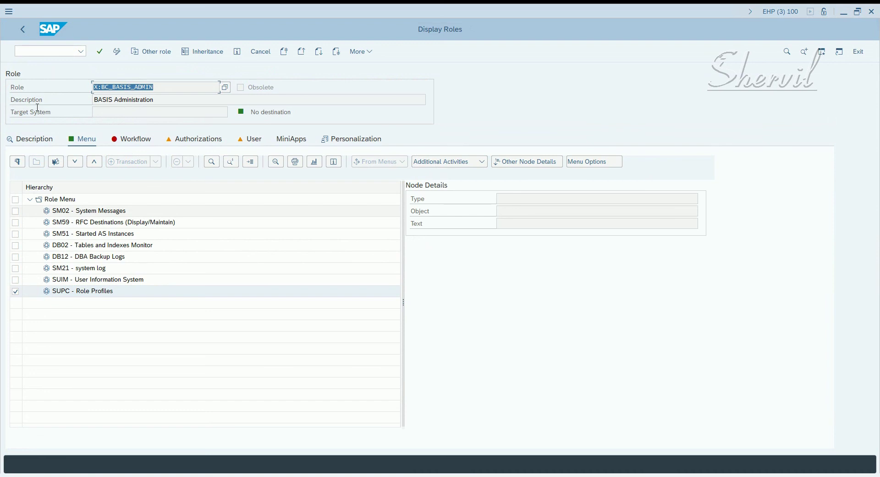
left_click(161, 476)
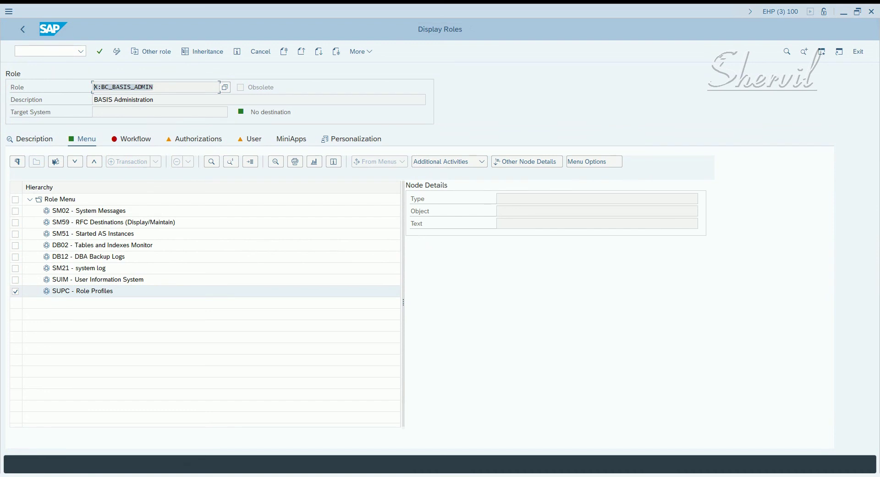
key("alt+Tab")
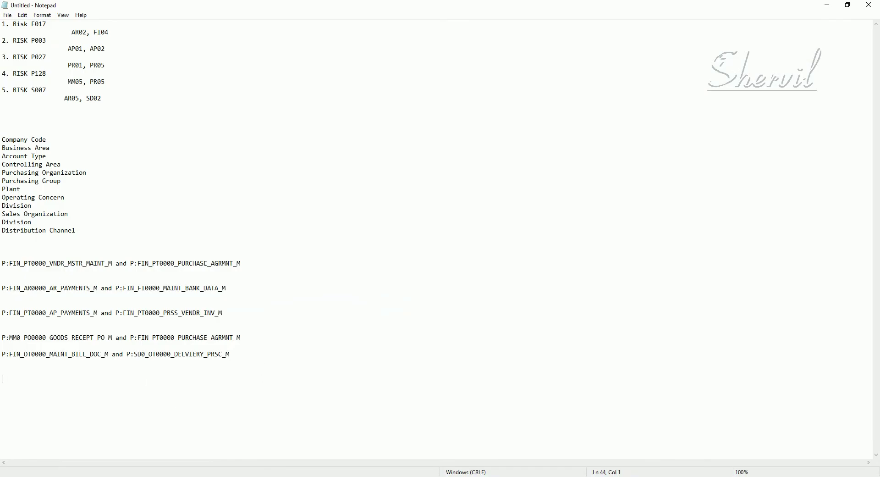
key("ctrl+v")
key("alt+Tab")
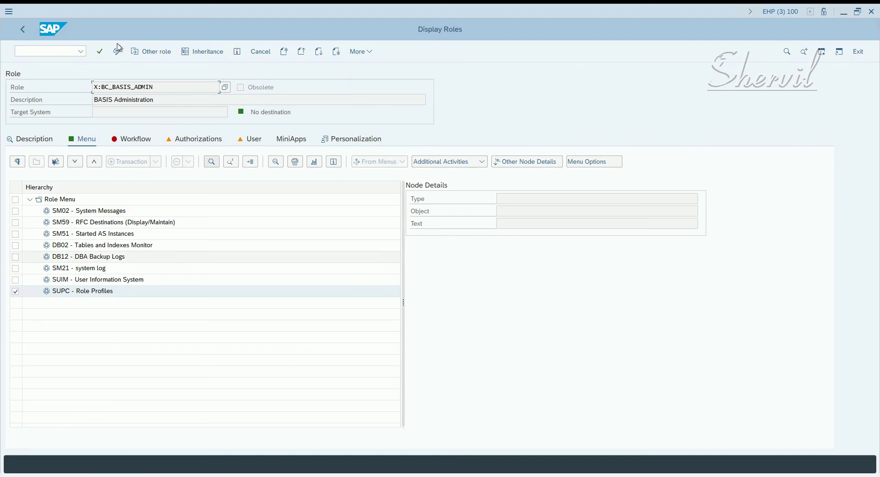
Load role X:SEC_SECURITY_ADMIN in Role Maintenance and note its name in Notepad below X:BC_BASIS_ADMIN
left_click(23, 28)
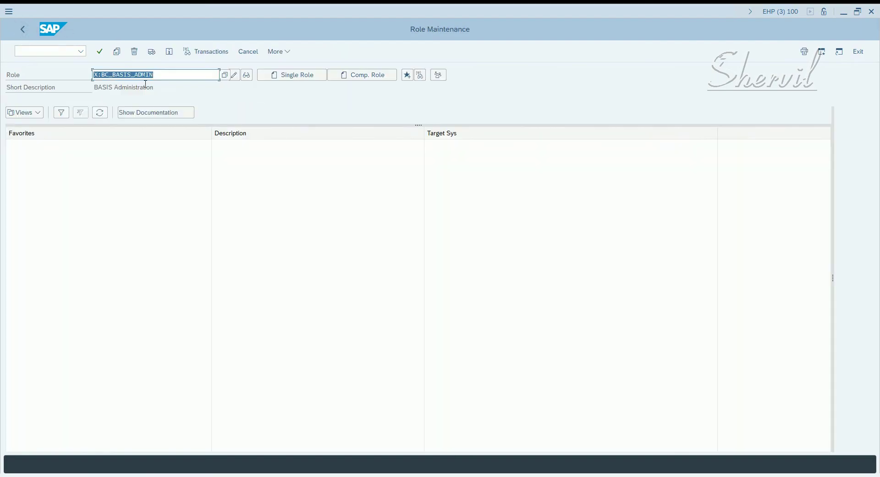
key("BackSpace")
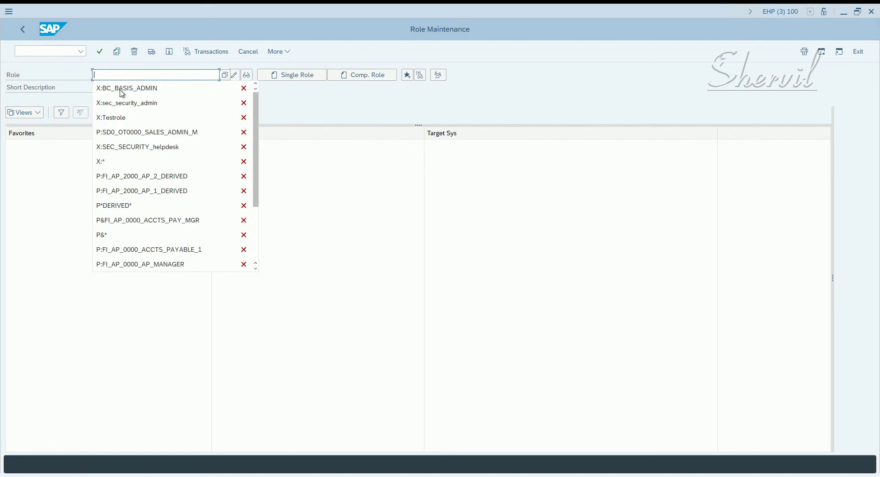
left_click(128, 103)
key("Return")
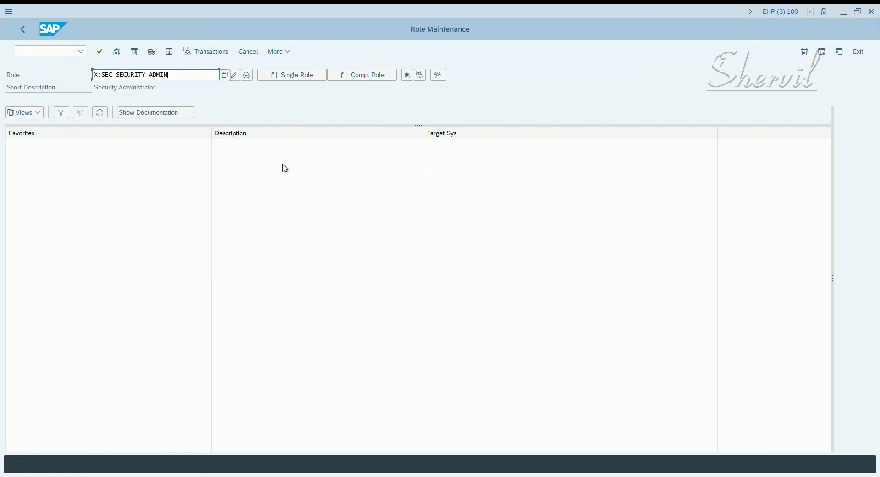
key("alt+Tab")
type("X:SEC_SECURITY_ADMIN")
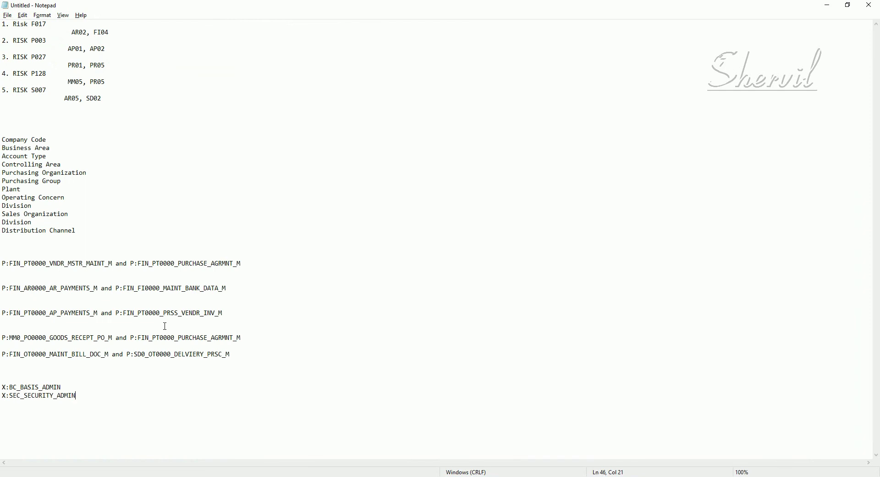
key("alt+Tab")
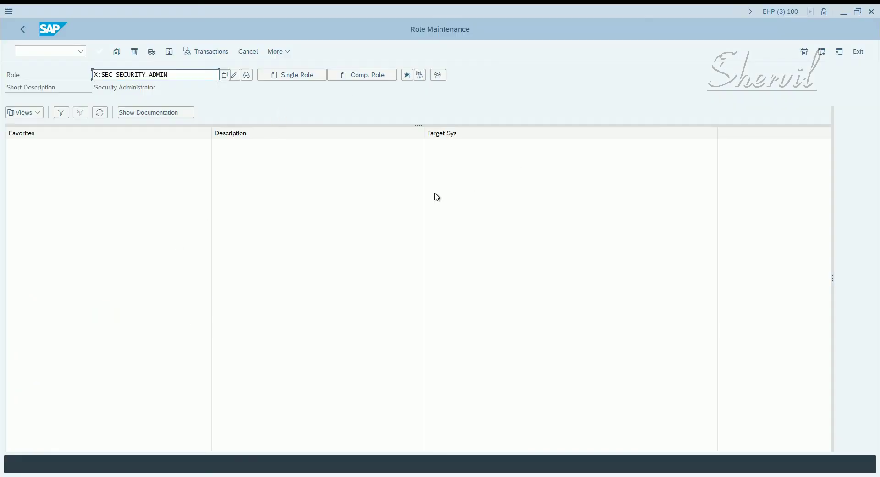
Close the Role Mass Update summary window and switch to the Access Management page in Internet Explorer
key("alt+Tab")
key("alt+Tab")
key("Tab")
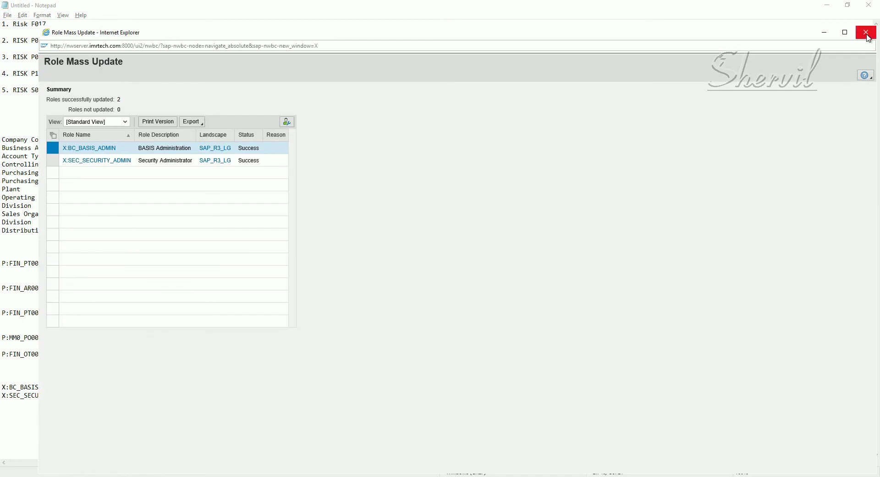
left_click(868, 32)
key("alt+Tab")
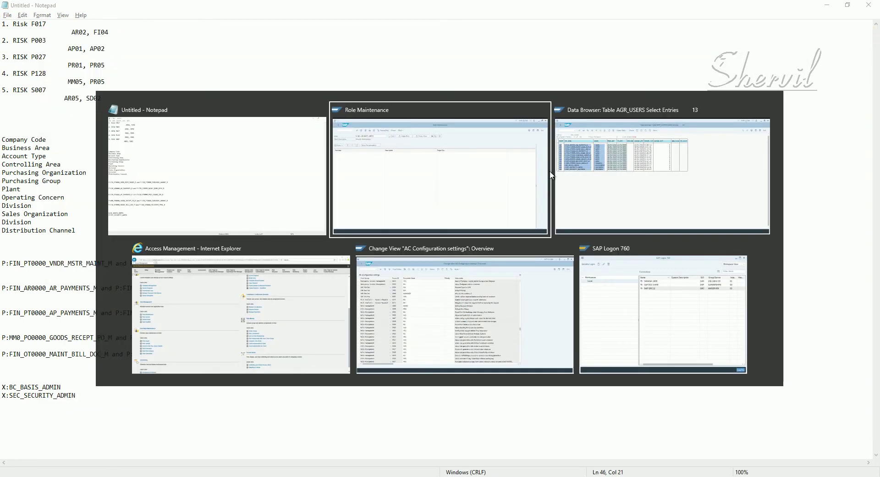
mouse_move(545, 176)
left_click(298, 289)
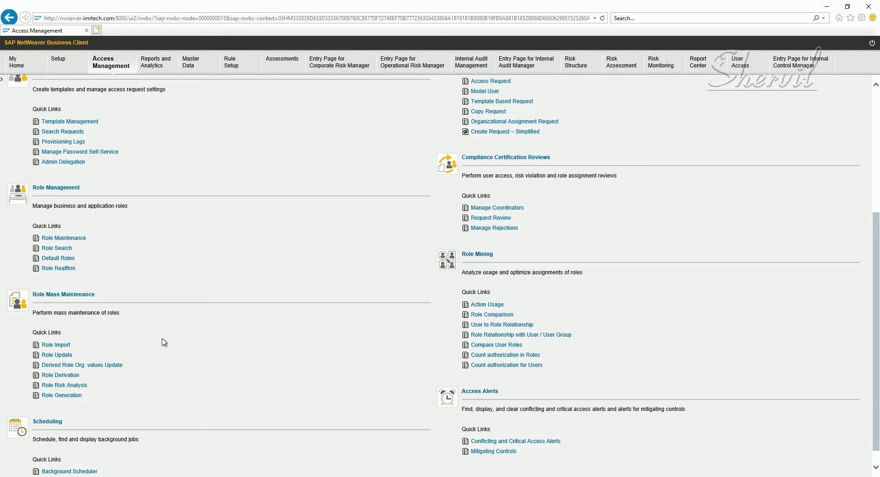
left_click(56, 356)
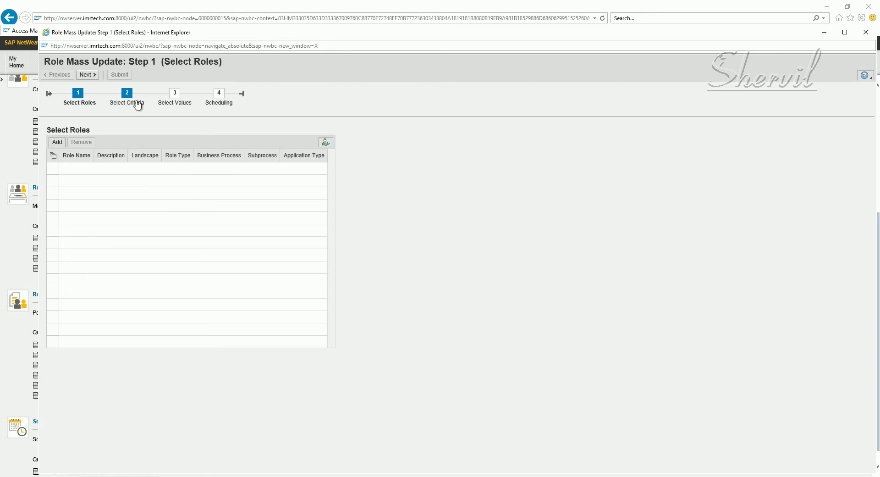
left_click(57, 142)
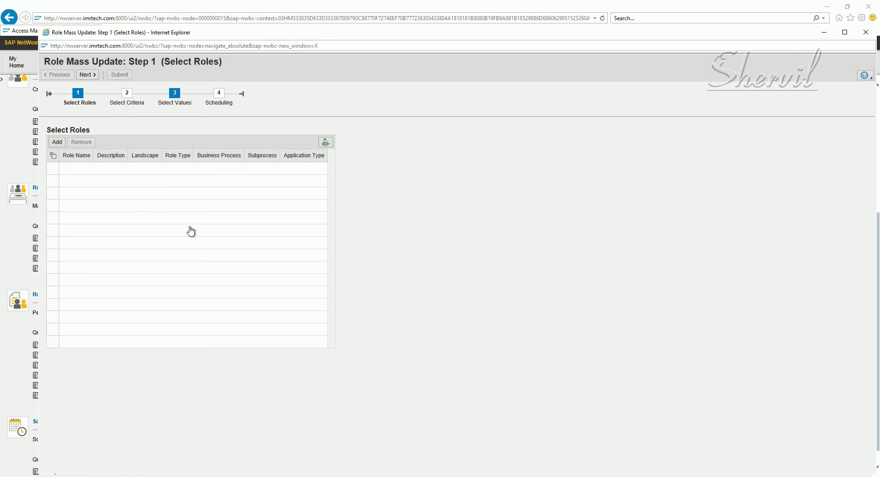
left_click(866, 32)
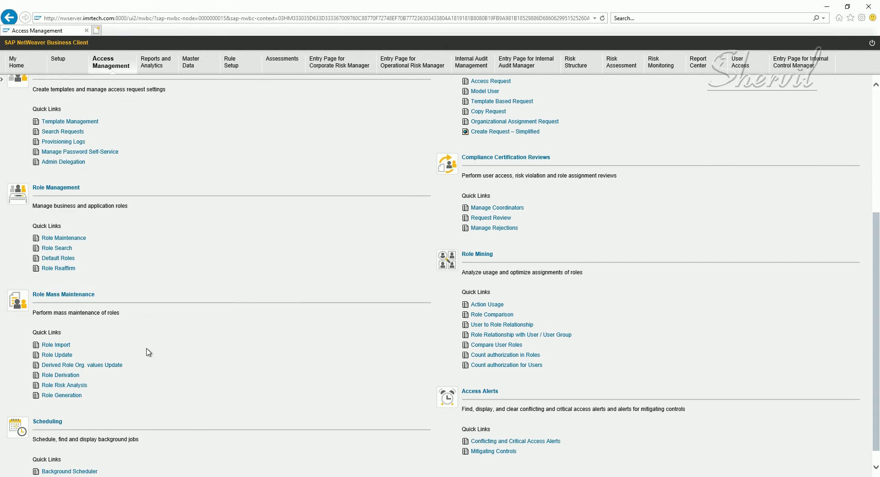
Open Role Generation under Role Mass Maintenance and bring up the role selection for the mass generation
scroll(149, 349, "down", 1)
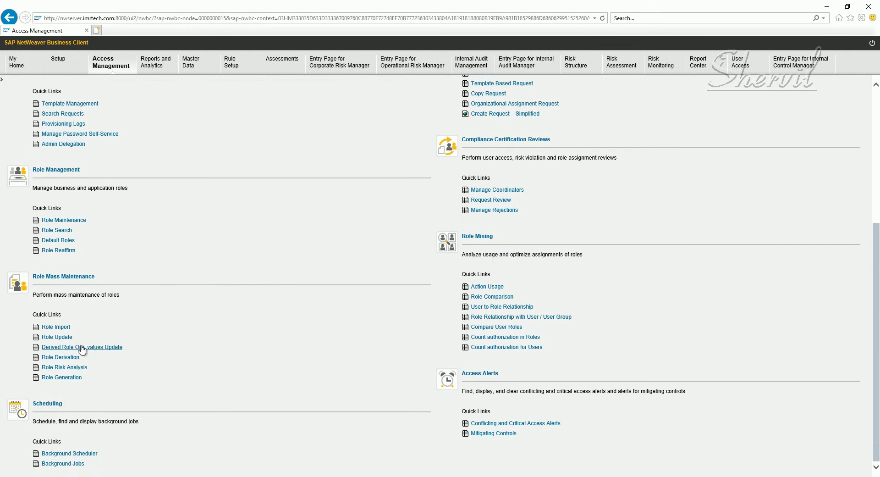
left_click(66, 379)
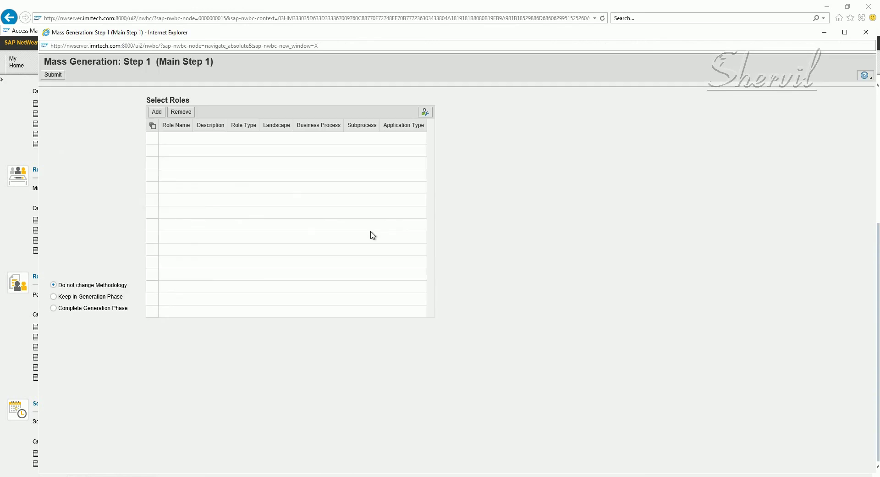
left_click(157, 114)
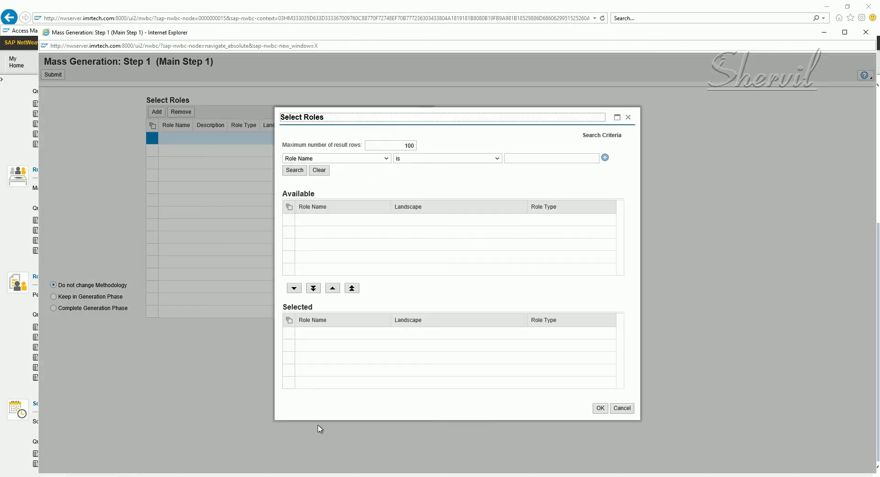
Copy X:BC_BASIS_ADMIN from Notepad, search for it by role name, and add it to the selected roles for mass generation
left_click(161, 475)
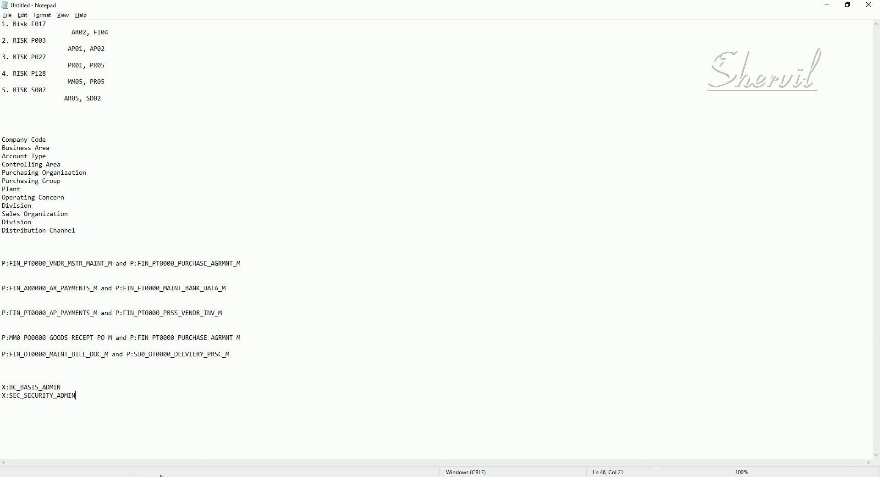
left_click_drag(64, 395, 2, 386)
left_click(72, 381)
left_click_drag(62, 387, 2, 389)
key("ctrl+c")
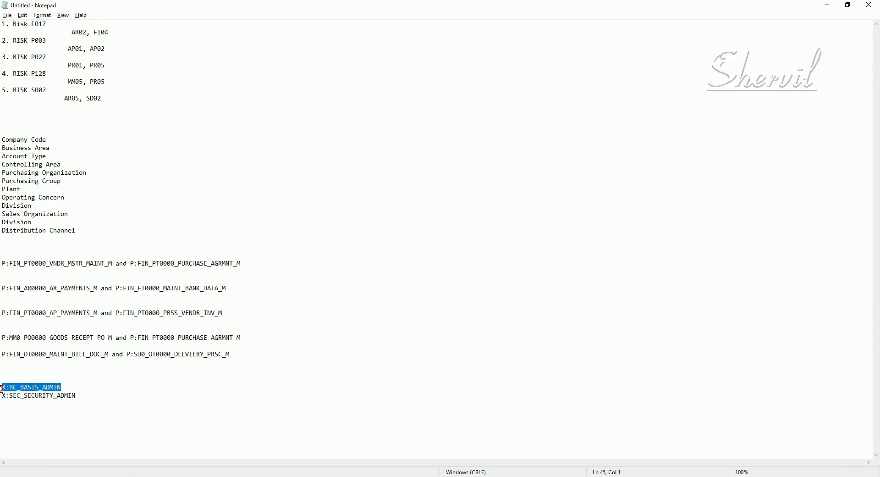
key("alt+Tab")
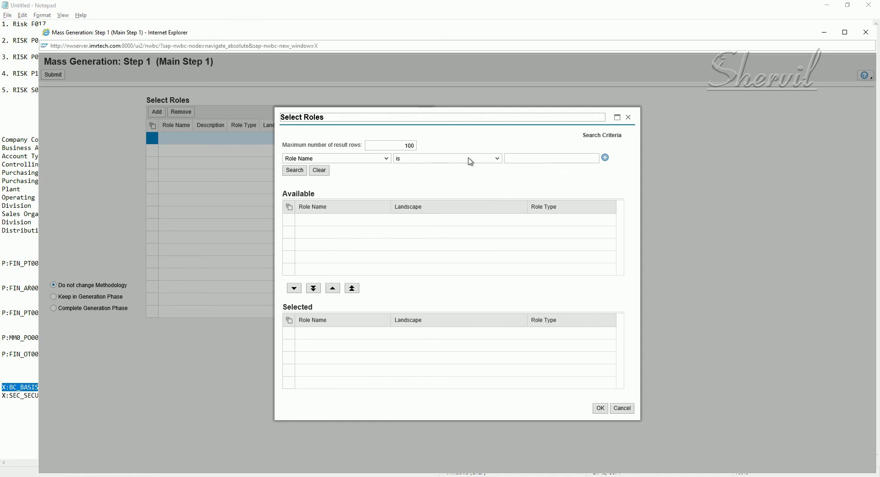
left_click(568, 157)
key("ctrl+v")
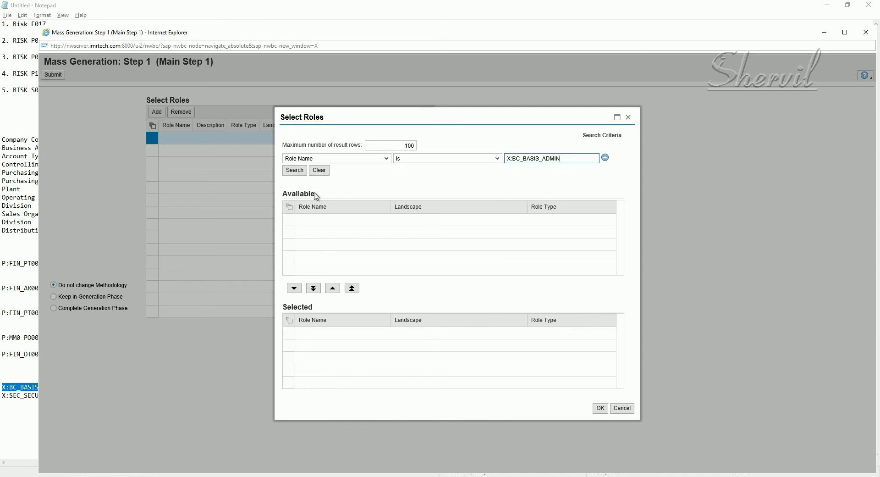
left_click(294, 171)
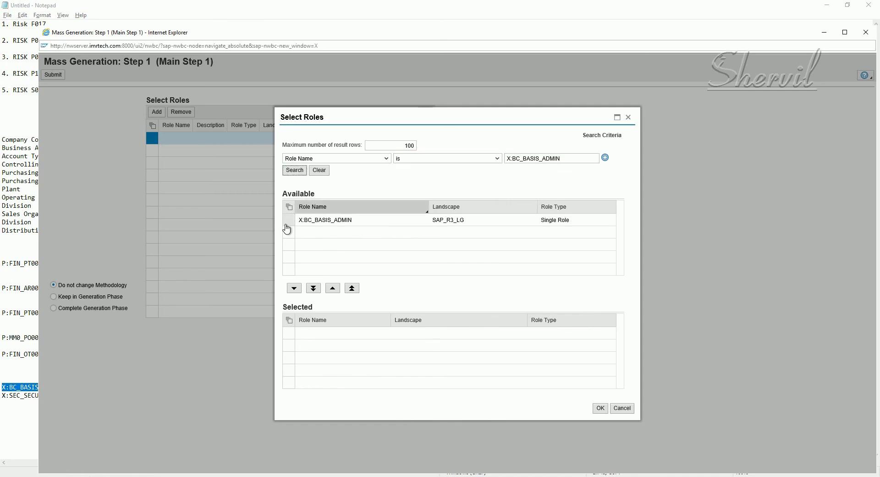
left_click(288, 220)
left_click(295, 291)
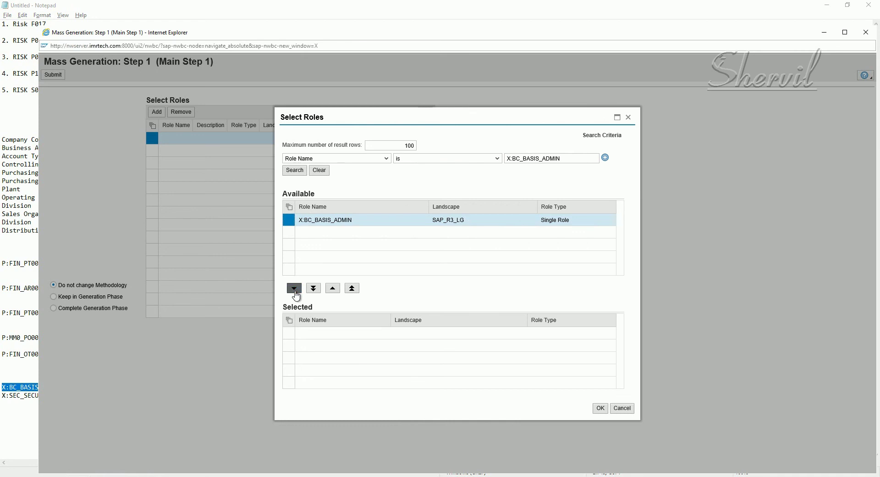
Copy X:SEC_SECURITY_ADMIN from Notepad, search for it by role name, and add it to the selected roles for mass generation
left_click(39, 395)
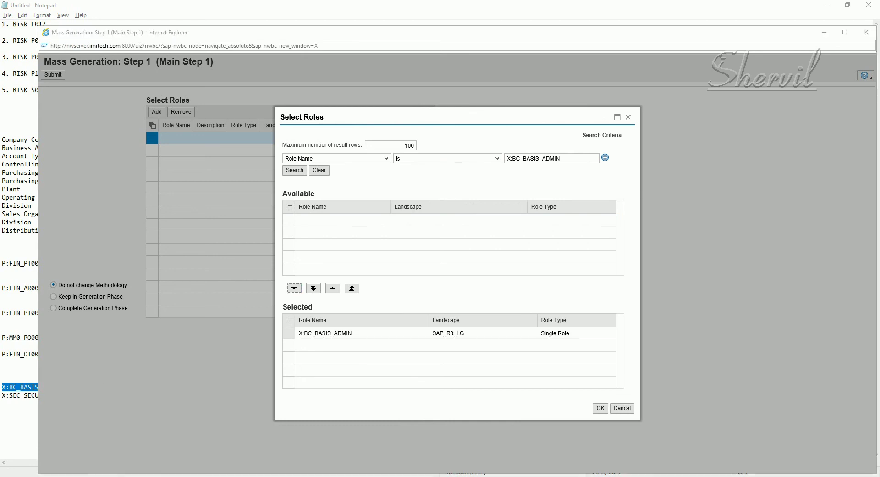
left_click_drag(77, 395, 1, 398)
key("ctrl+c")
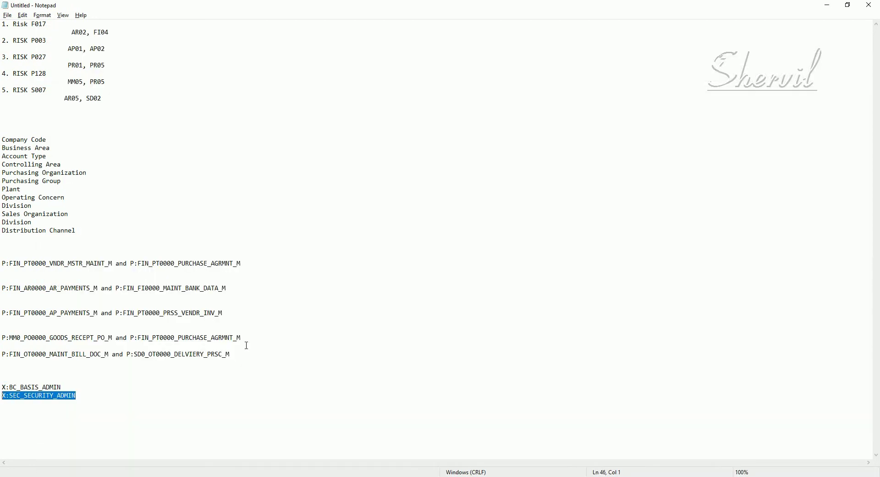
key("alt+Tab")
left_click_drag(574, 158, 453, 176)
key("ctrl+v")
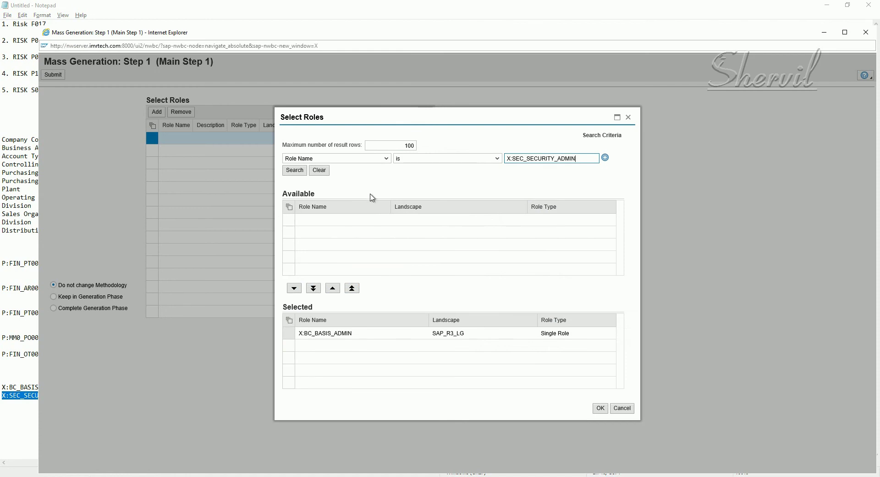
left_click(291, 171)
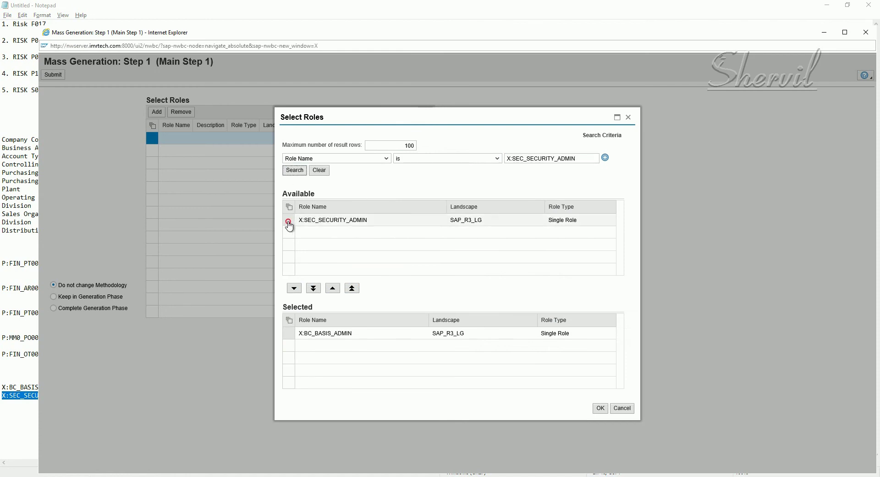
left_click(289, 220)
left_click(294, 288)
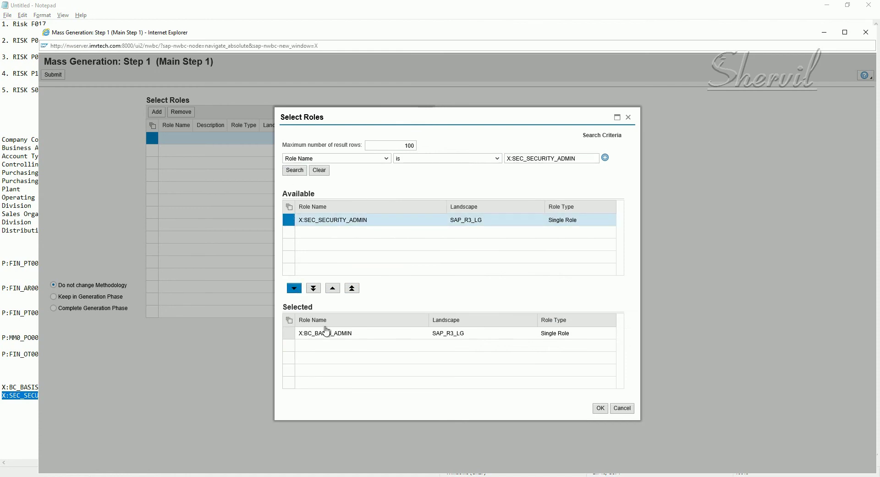
Confirm X:BC_BASIS_ADMIN and X:SEC_SECURITY_ADMIN as the roles for the mass generation
left_click(602, 409)
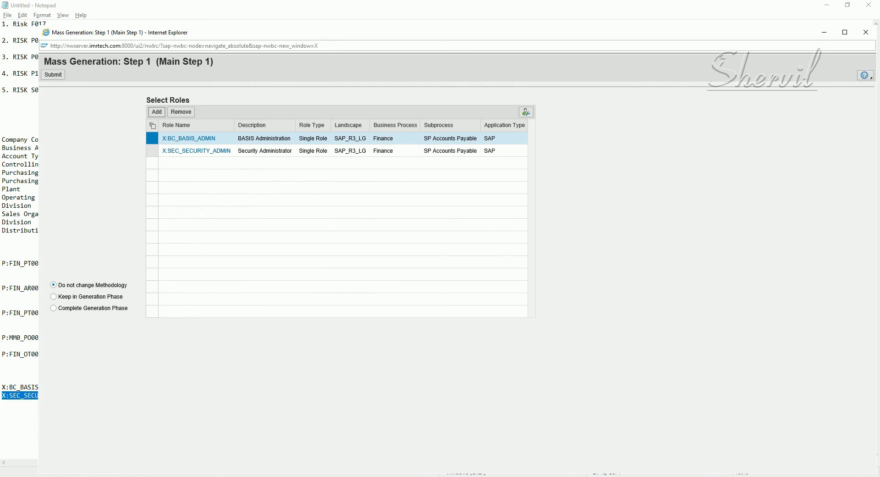
left_click(146, 476)
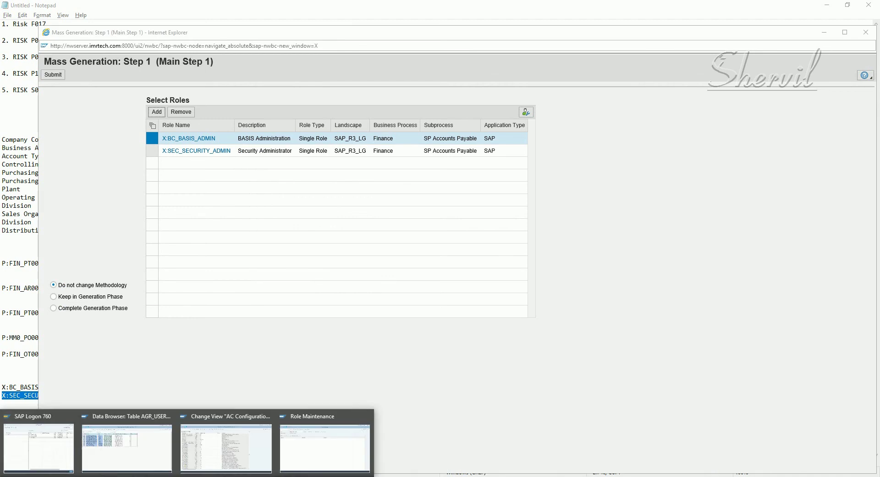
left_click(295, 447)
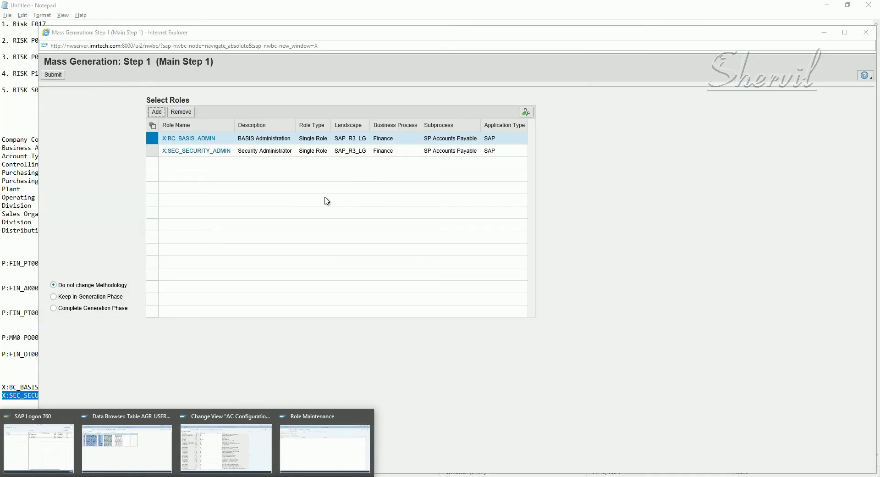
left_click(326, 201)
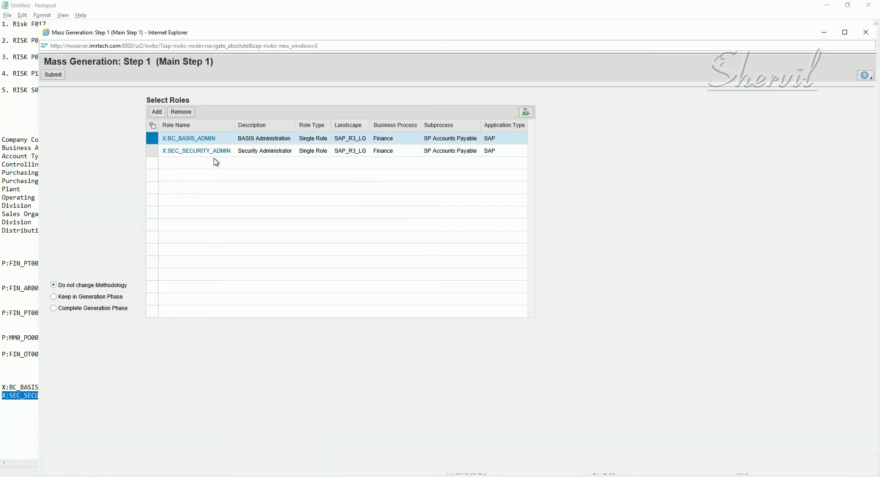
left_click(181, 112)
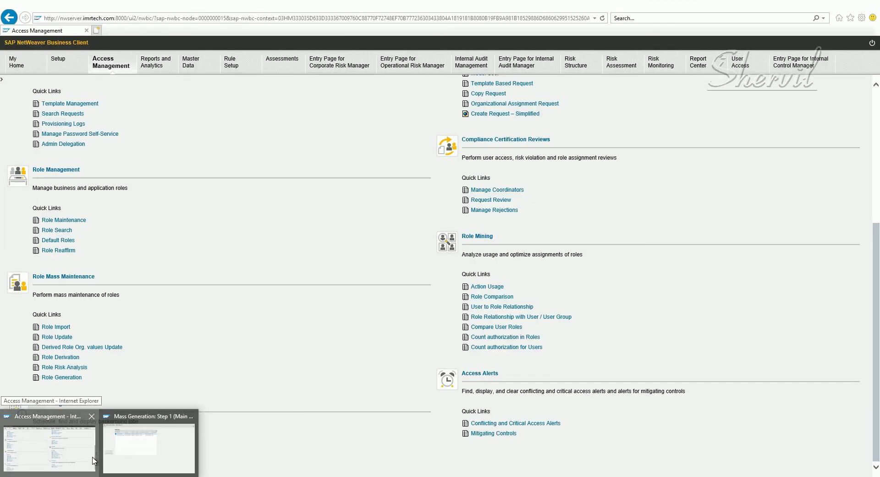
left_click(94, 460)
left_click(149, 461)
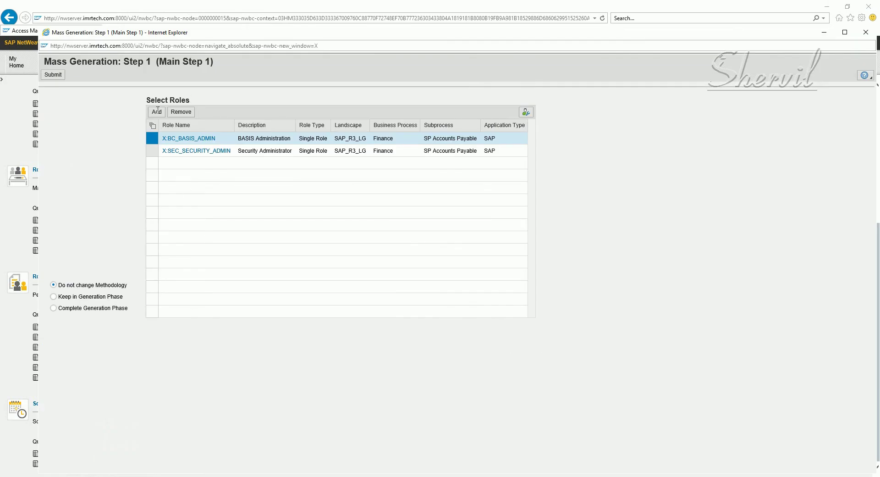
Submit the mass generation for both roles with the Do not change Methodology option and close its window
left_click(53, 75)
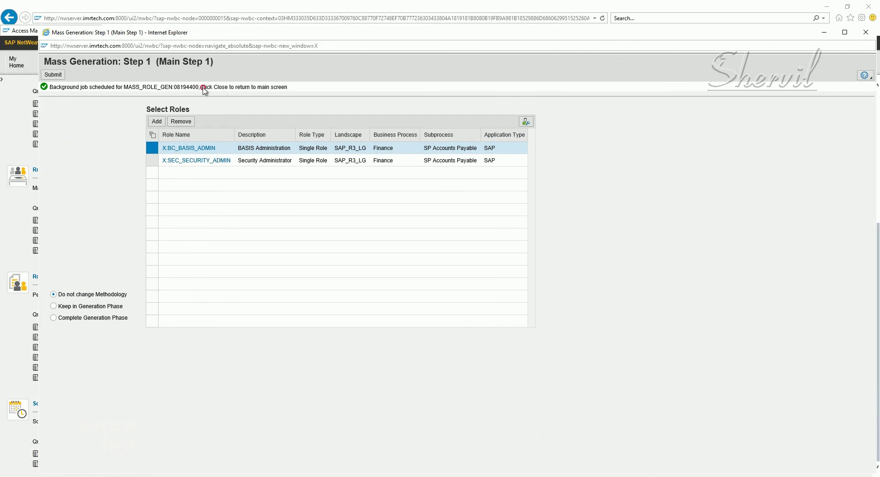
left_click_drag(203, 87, 287, 89)
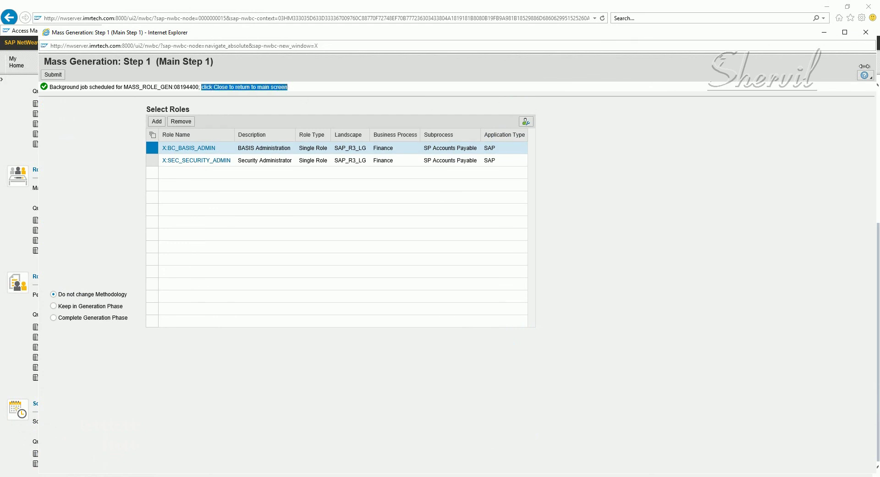
left_click(866, 33)
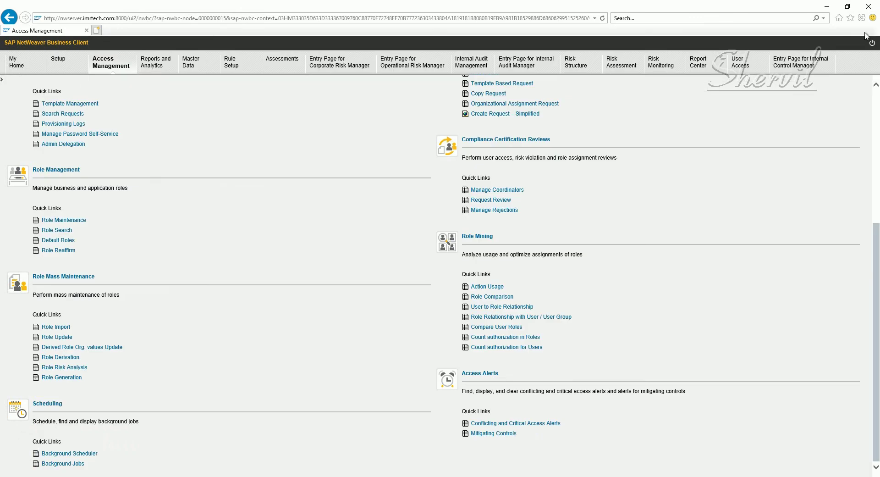
Open Background Jobs under Scheduling, view the results of the MASS_ROLE_GEN job, and close the job result
left_click(64, 463)
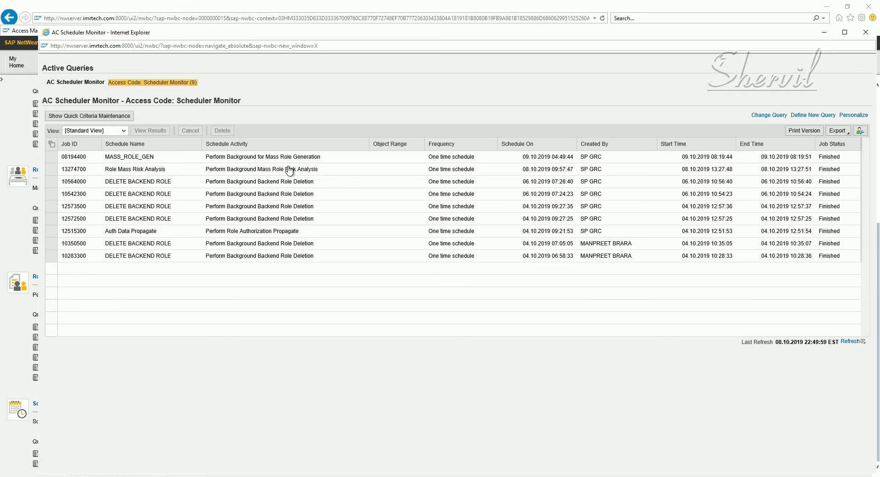
left_click(130, 158)
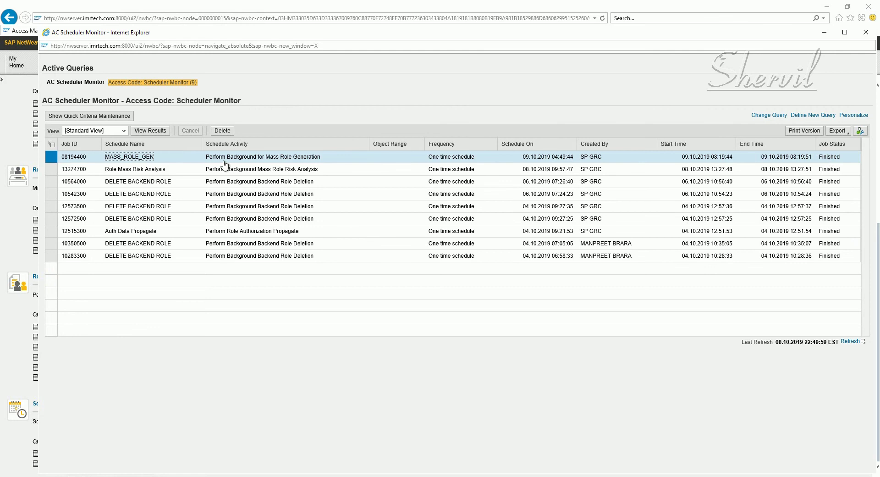
left_click(151, 131)
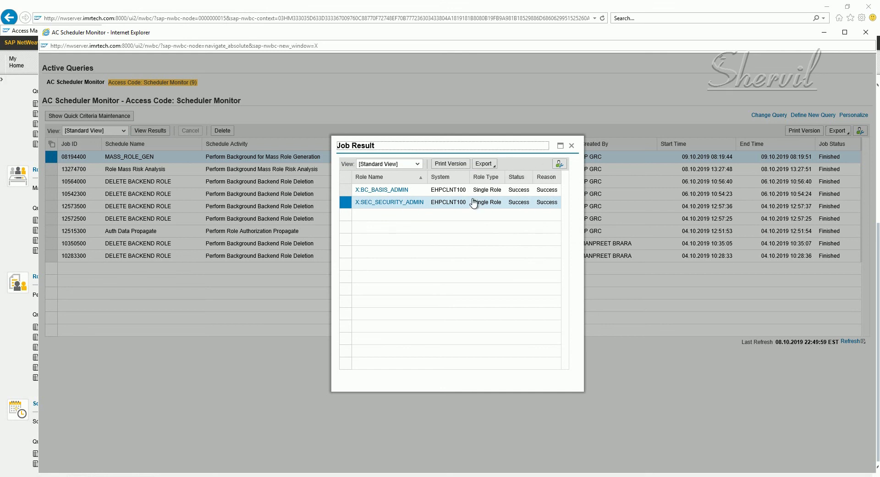
left_click(571, 146)
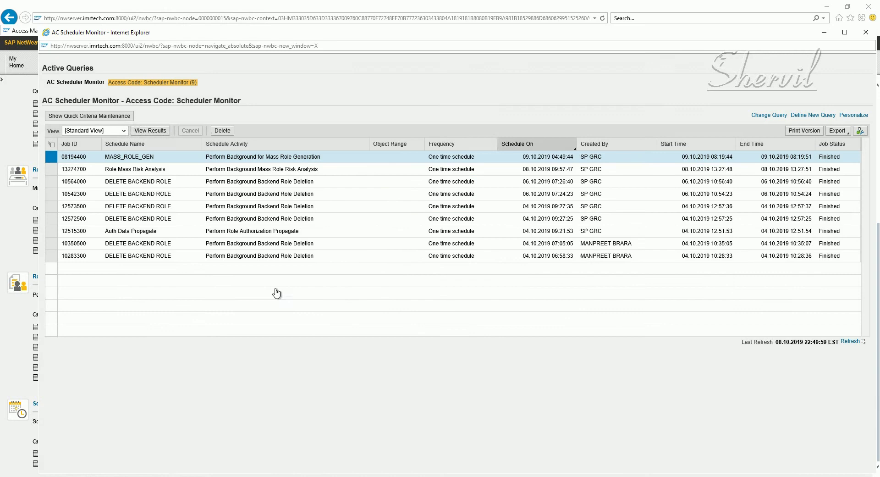
Switch to Role Maintenance in SAP GUI, display X:SEC_SECURITY_ADMIN, examine its authorization profile generation details, and return to the initial screen
mouse_move(225, 467)
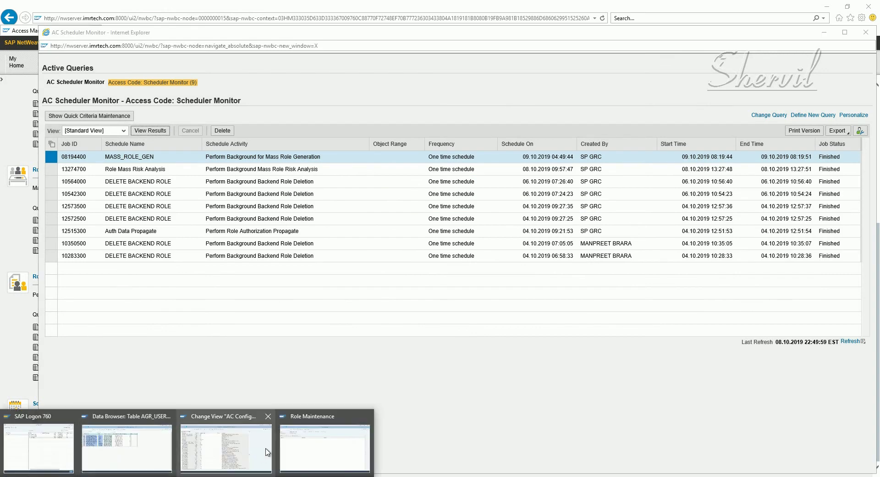
left_click(299, 445)
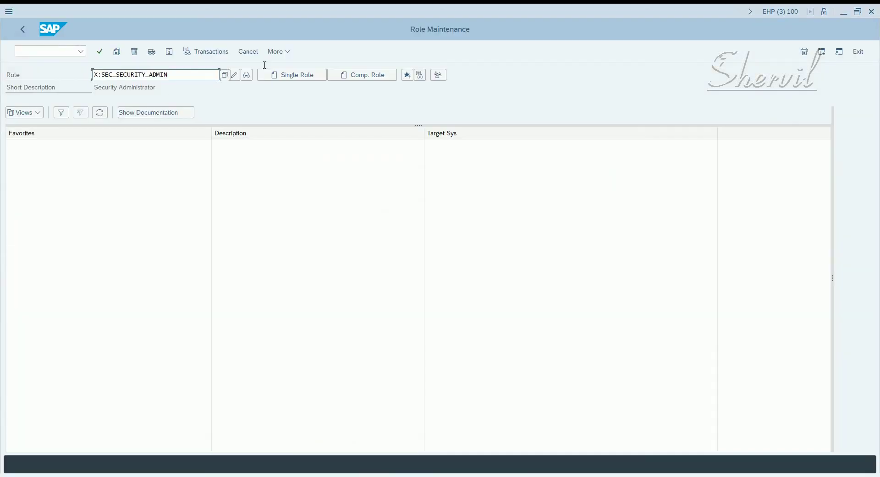
left_click(250, 76)
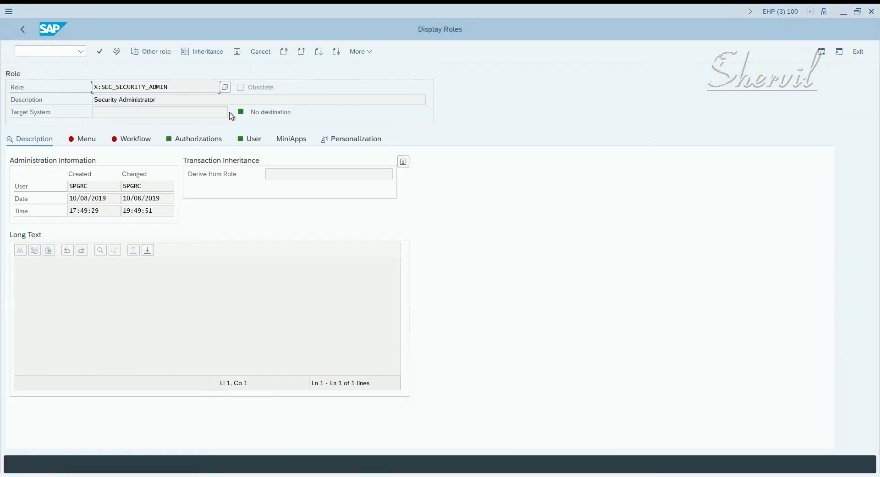
left_click(188, 143)
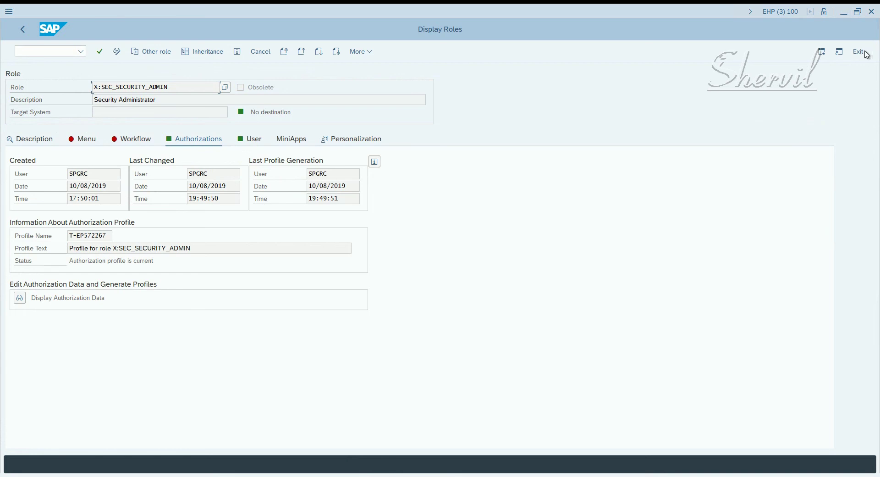
left_click(21, 31)
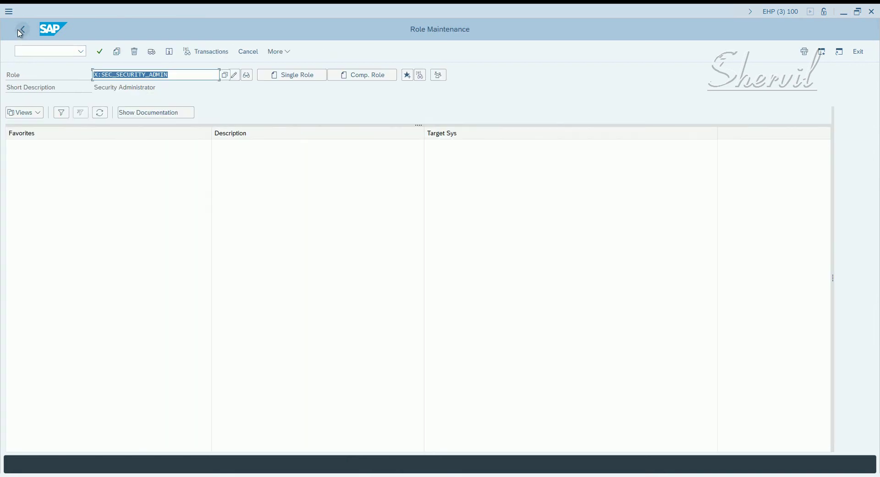
Switch back to the AC Scheduler Monitor in Internet Explorer and close it
left_click(78, 476)
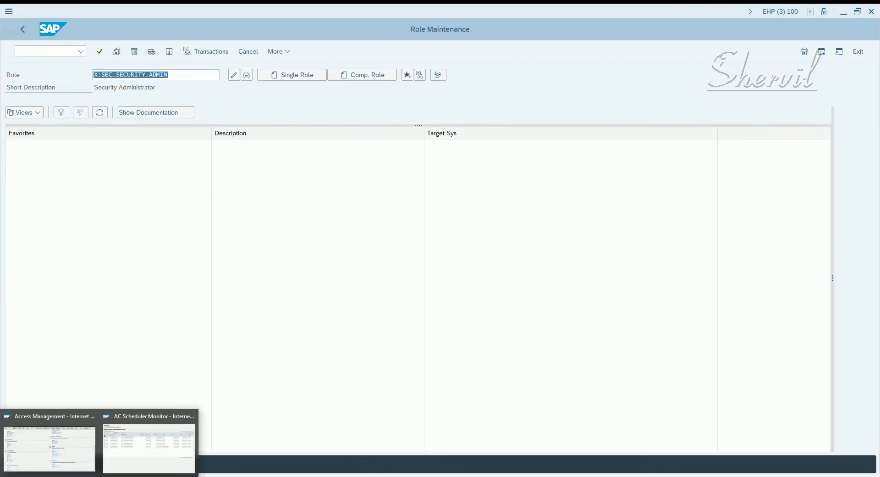
left_click(140, 452)
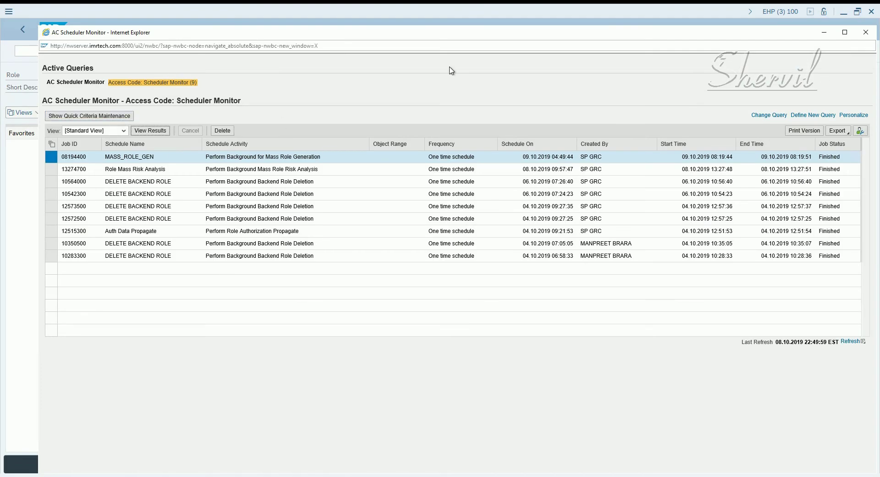
left_click(869, 32)
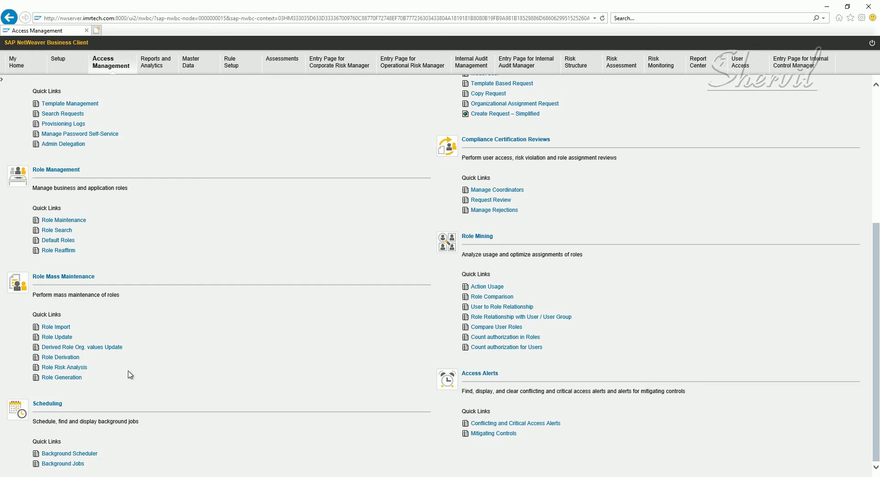
Open Role Risk Analysis under Role Mass Maintenance and maximize its window
left_click(69, 367)
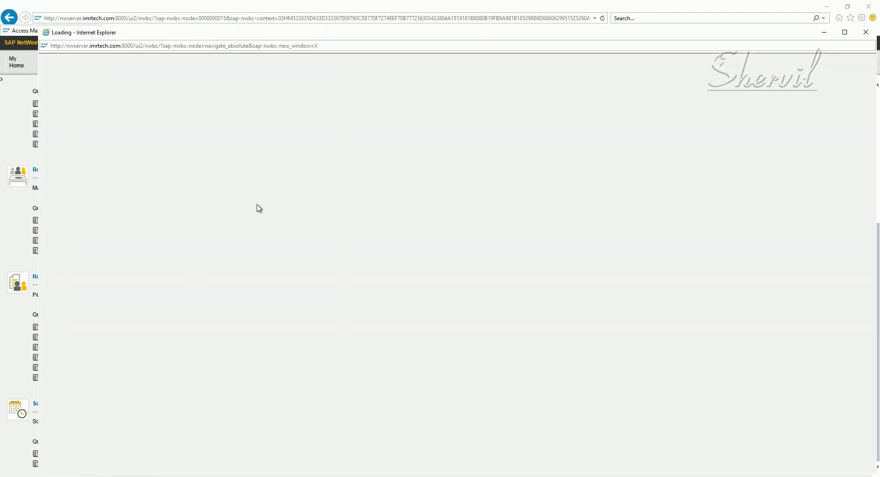
left_click_drag(403, 12, 222, 48)
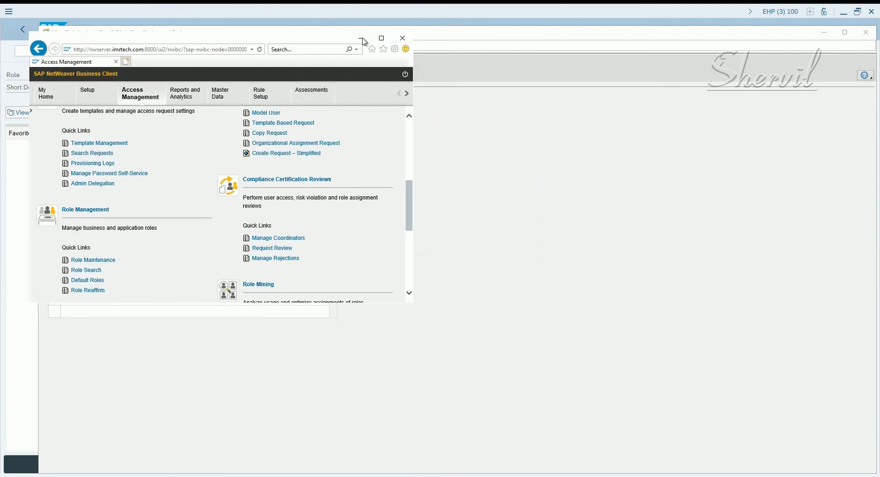
left_click(381, 37)
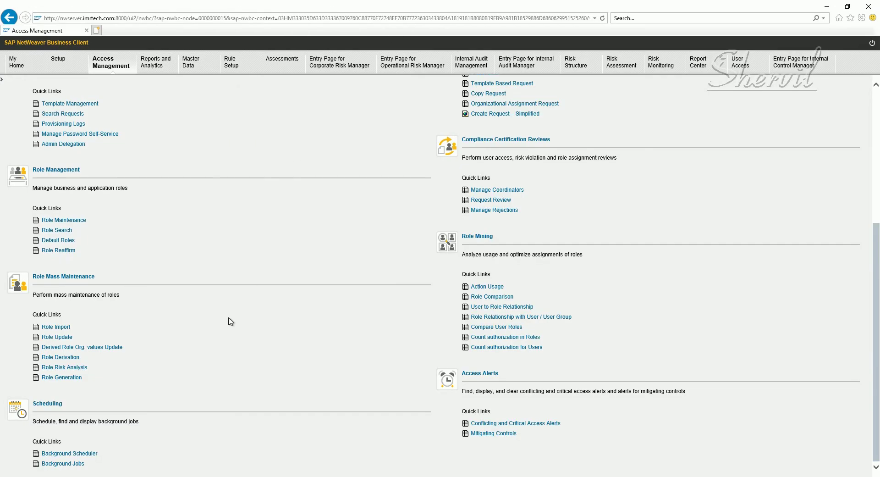
key("alt+Tab")
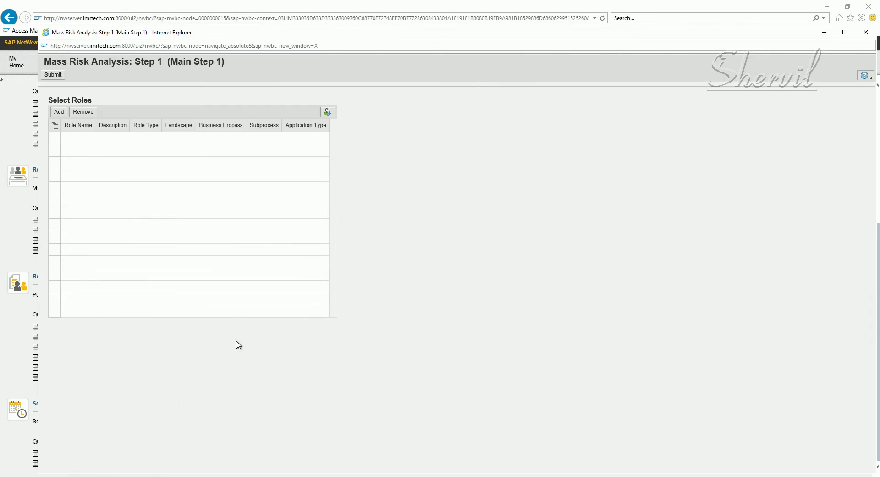
left_click(844, 33)
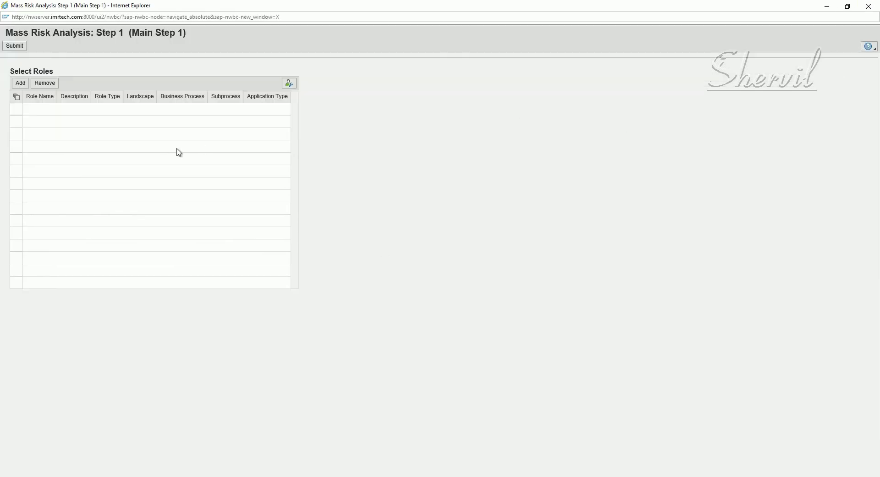
Bring up the role selection for the mass risk analysis and search for role names matching P:FIN*
left_click(18, 89)
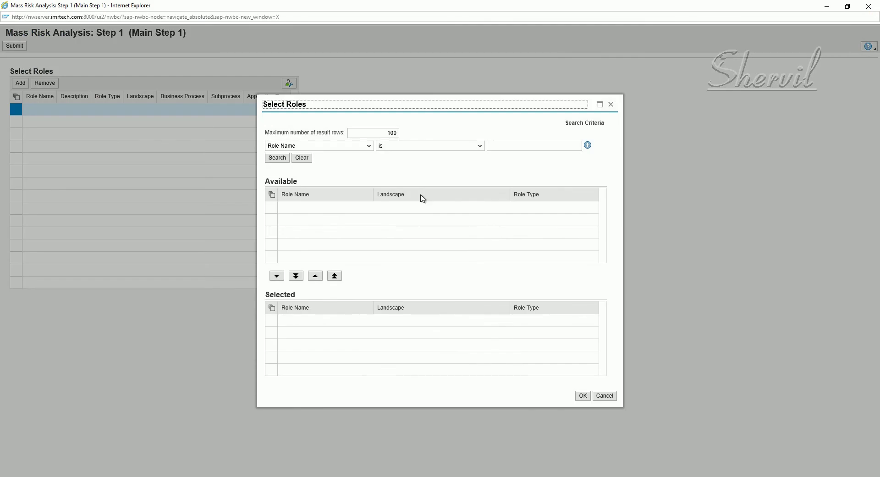
left_click(550, 144)
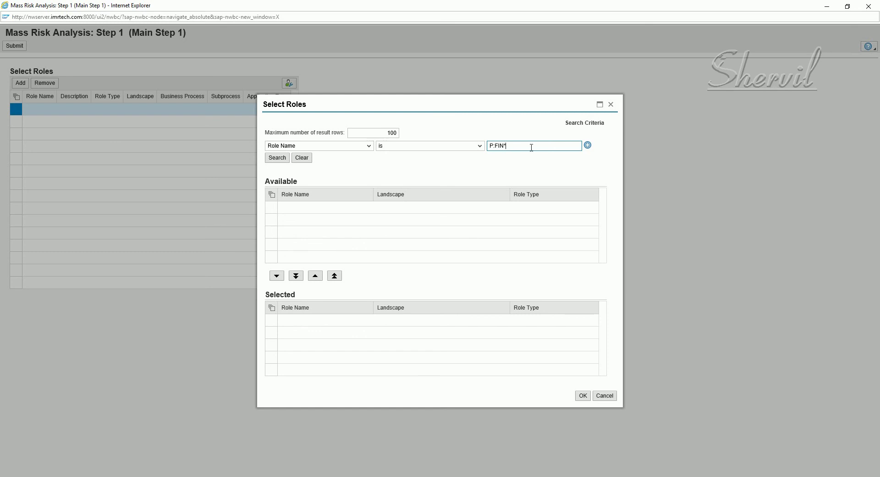
left_click(275, 160)
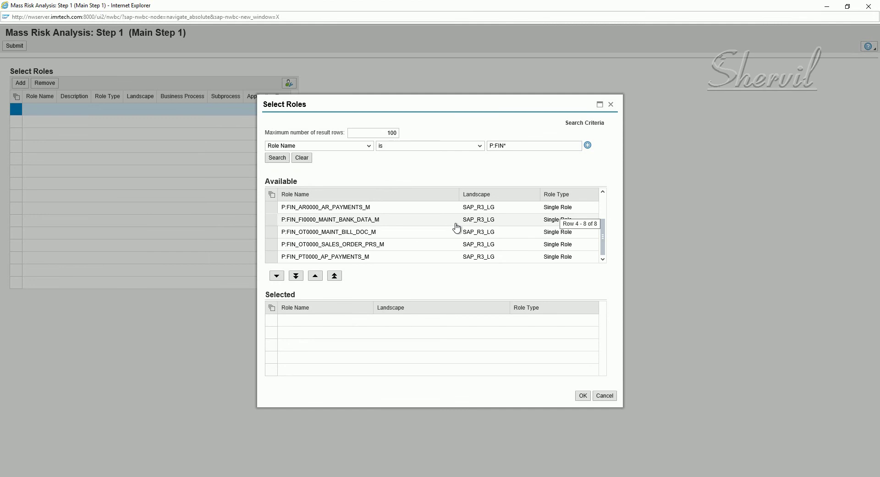
Add P:FIN_PT0000_PRSS_VENDR_INV_M, P:FIN_PT0000_PURCHASE_AGRMNT_M, P:FIN_FI0000_MAINT_BANK_DATA_M and P:FIN_PT0000_VNDR_MSTR_MAINT_M to the selected roles for the risk analysis
scroll(451, 230, "down", 3)
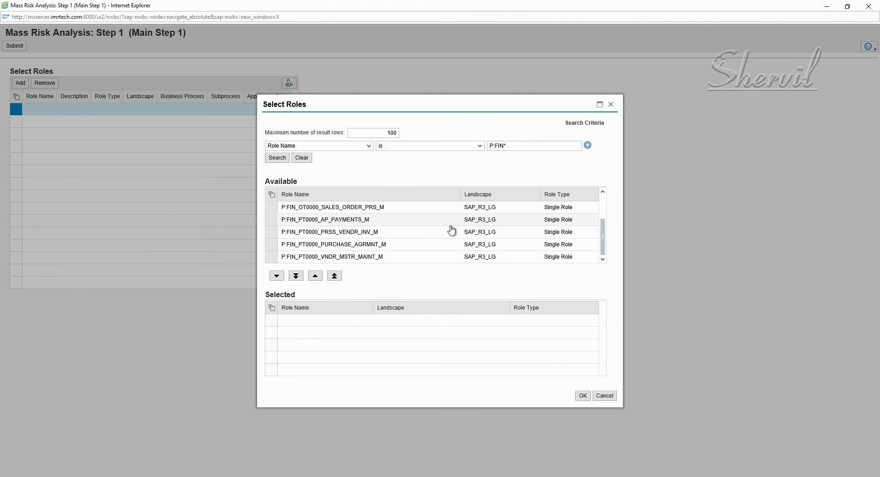
left_click(271, 232)
left_click(276, 275)
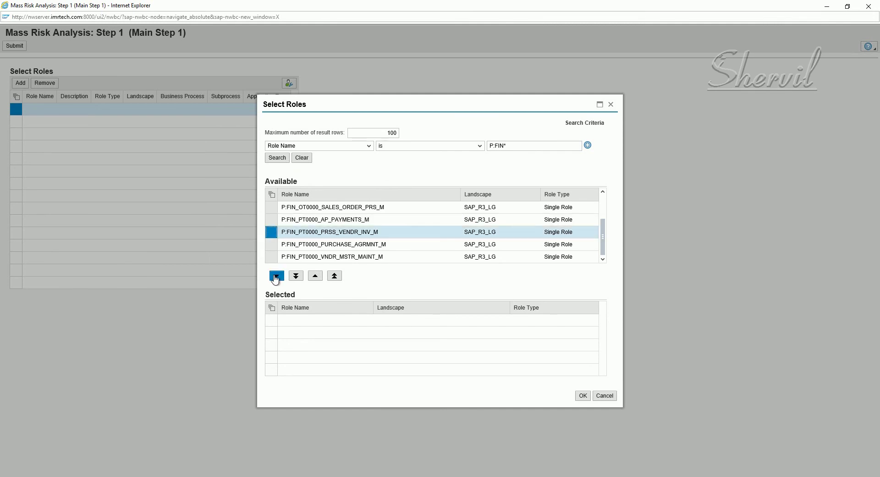
left_click(271, 244)
left_click(277, 275)
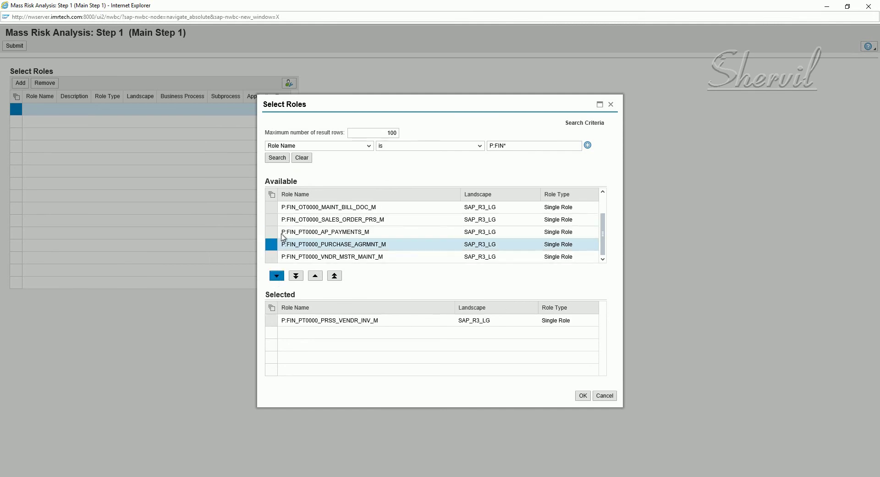
left_click(277, 275)
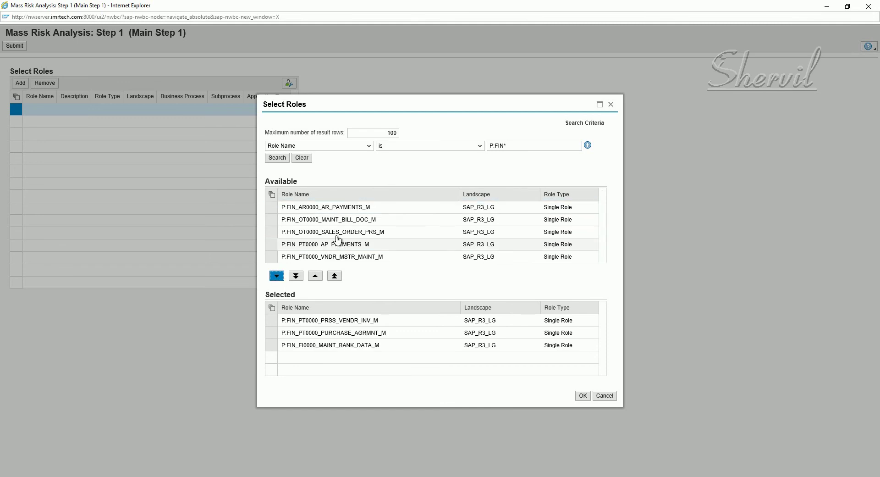
left_click(275, 256)
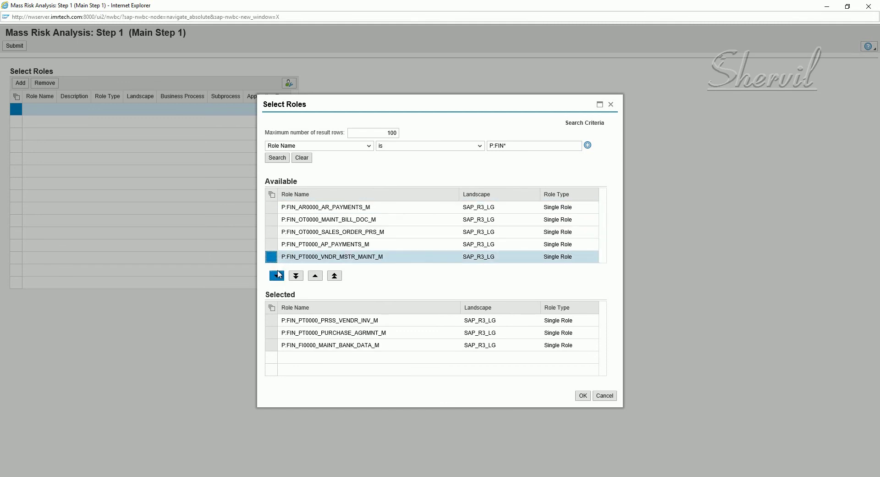
left_click(277, 277)
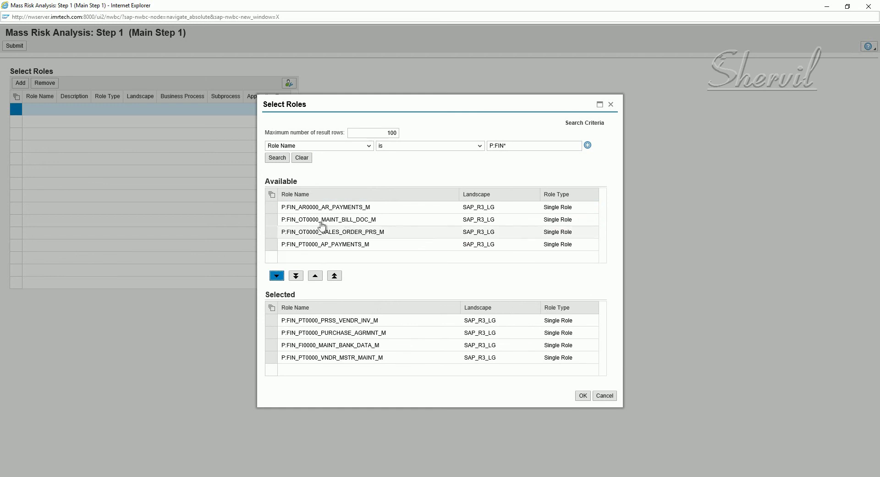
Add P:FIN_AR0000_AR_PAYMENTS_M to the selected roles, confirm the selection and submit the mass risk analysis
left_click(272, 207)
left_click(277, 275)
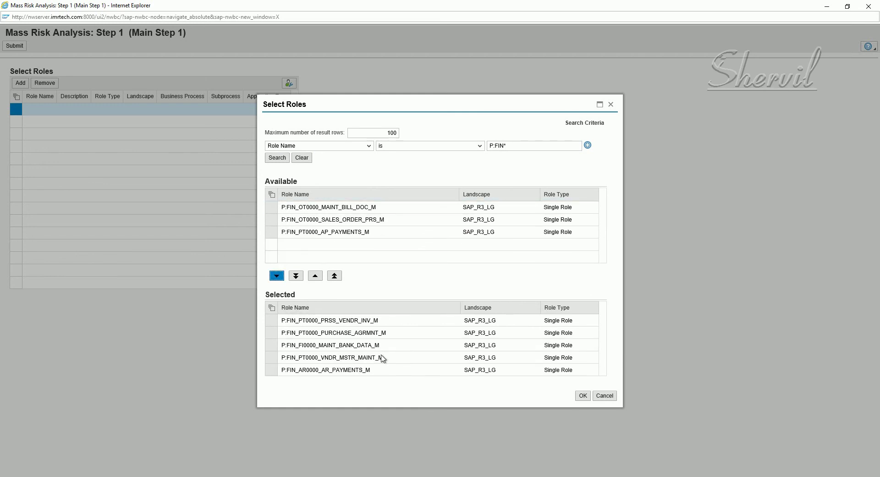
left_click(584, 398)
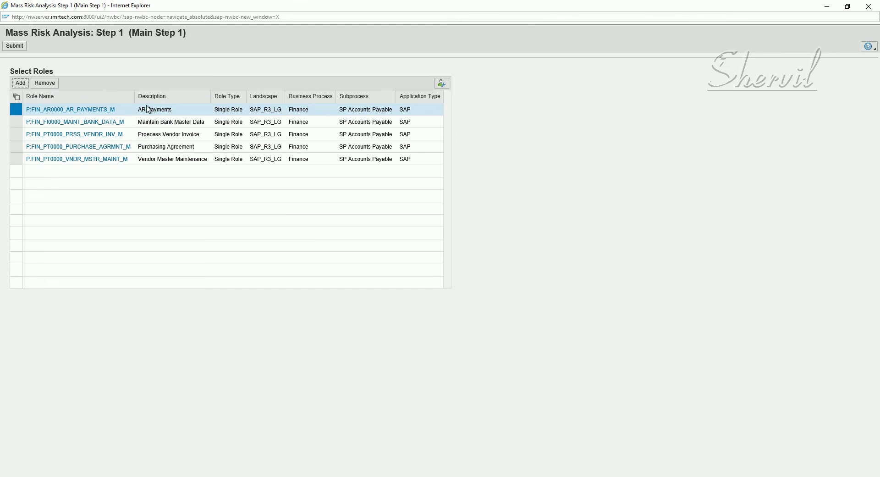
left_click(19, 47)
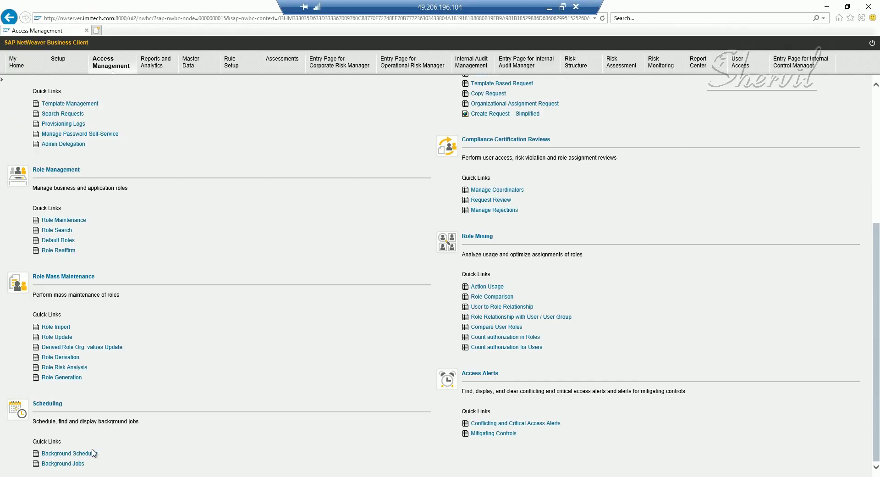
Open Background Jobs under Scheduling, maximize the AC Scheduler Monitor window and refresh the job list
left_click(72, 464)
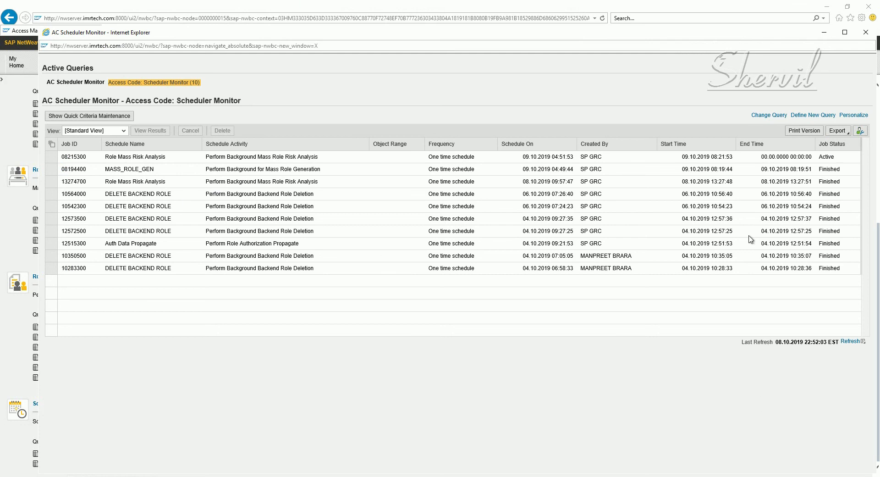
left_click(845, 32)
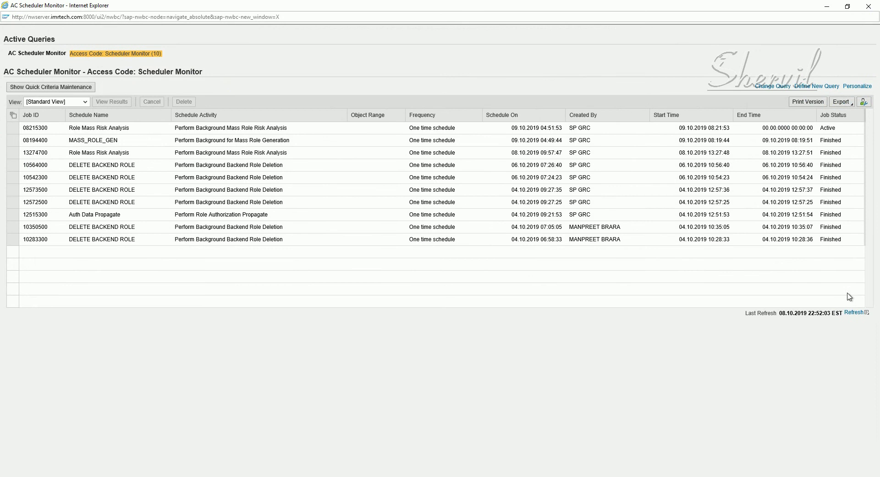
left_click(855, 313)
View the results of the newest Role Mass Risk Analysis job in a maximized dialog and review the access risks listed per role
left_click(13, 132)
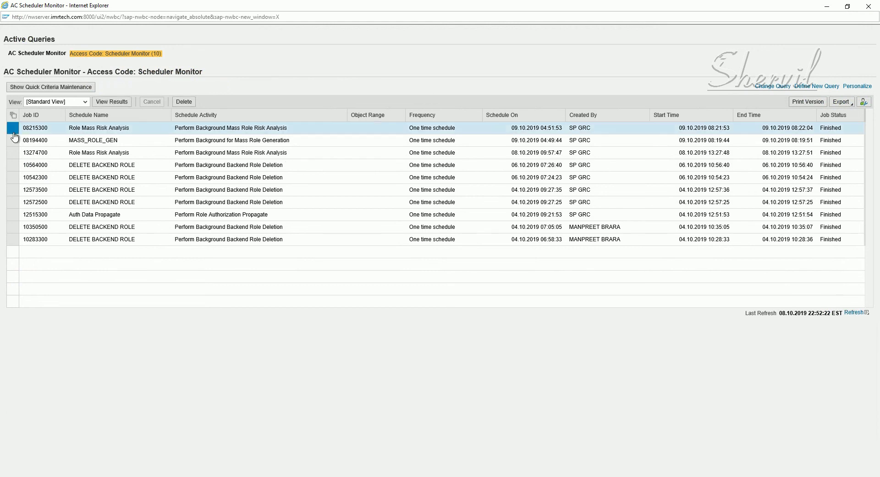
left_click(105, 102)
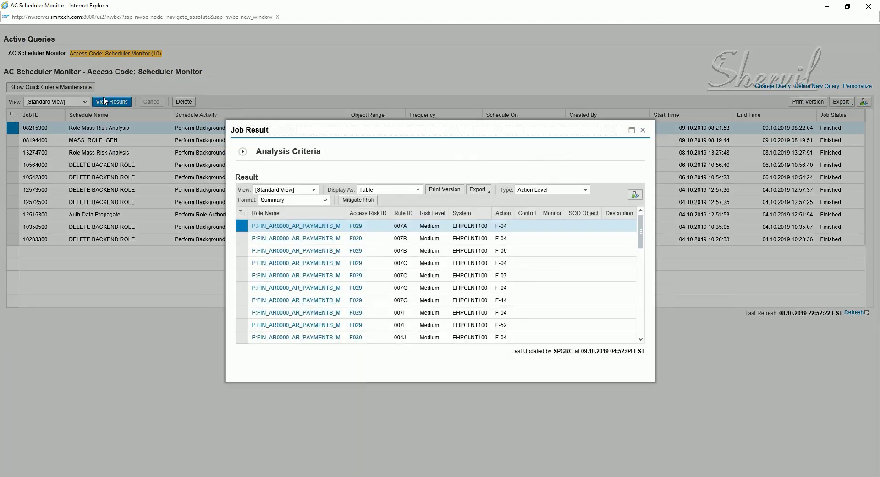
left_click(631, 130)
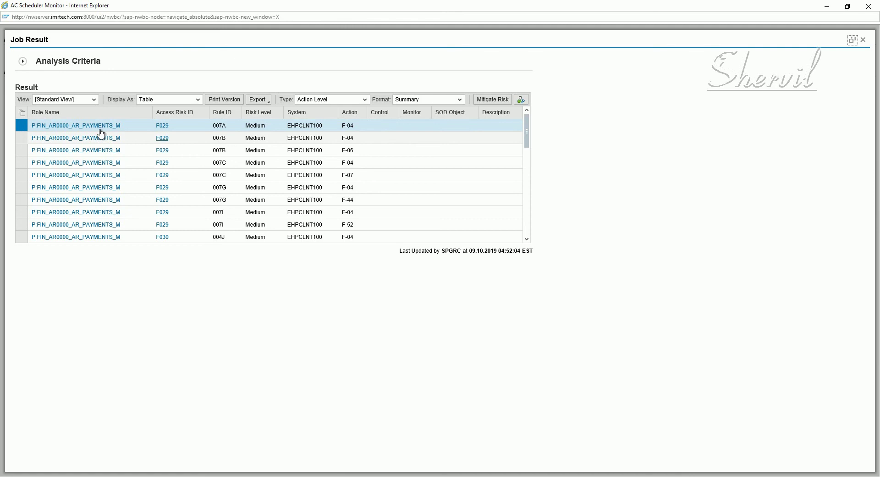
left_click(527, 193)
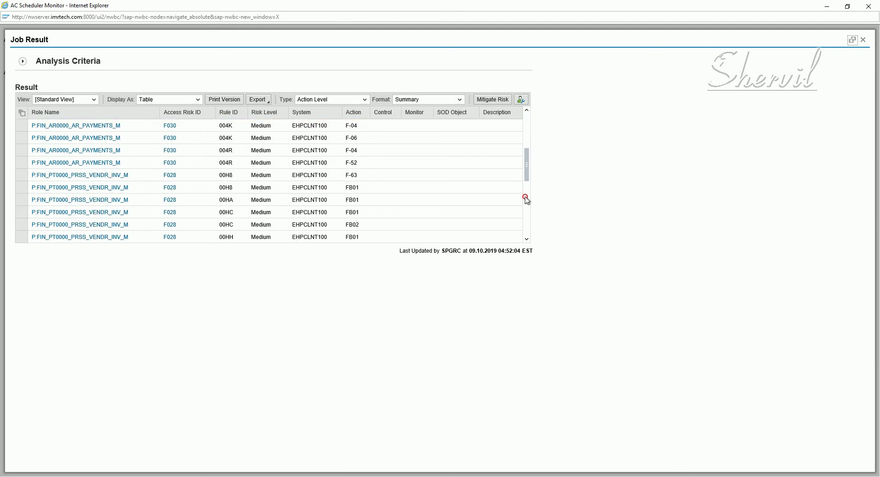
left_click(527, 198)
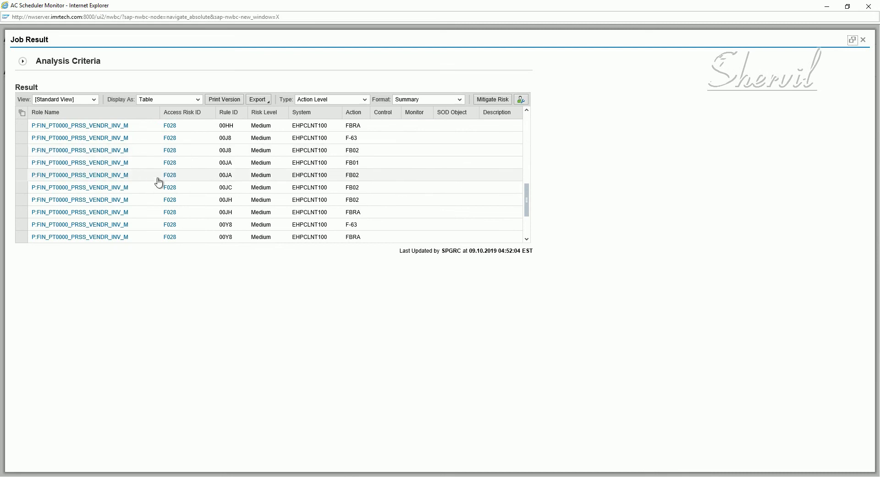
left_click(527, 233)
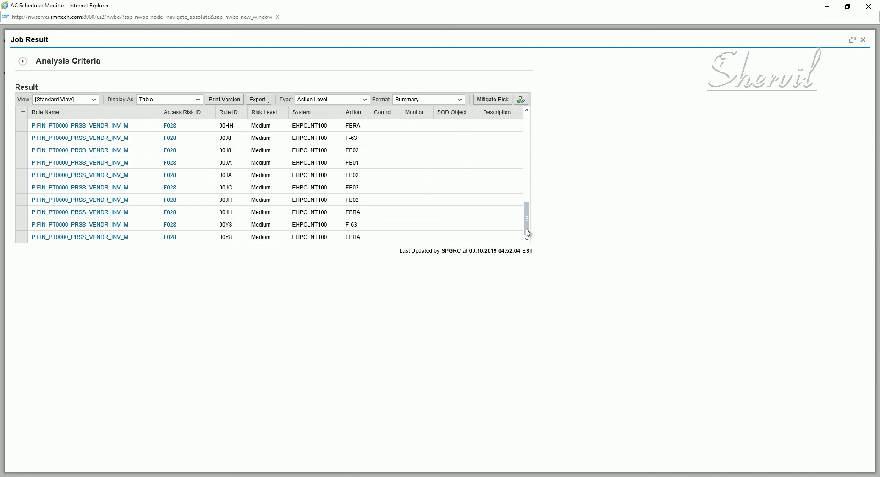
left_click(527, 158)
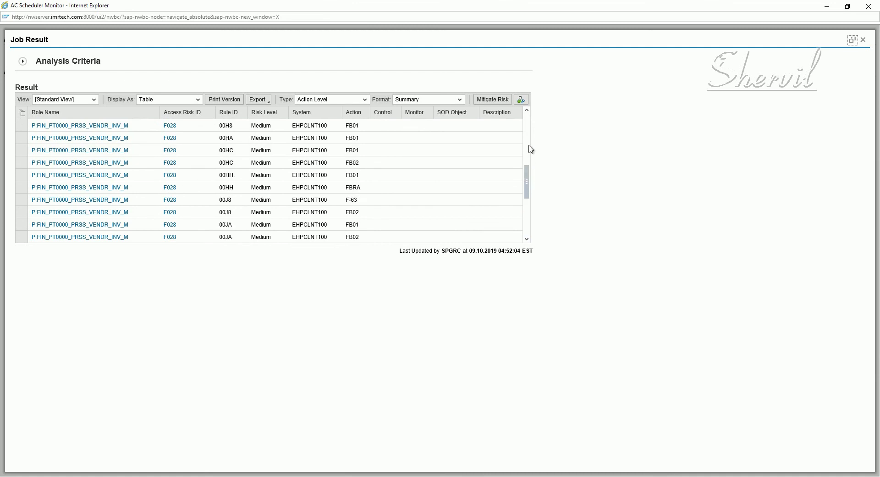
Review the action-level role risk analysis results, and close the job result and the scheduler monitor
left_click(528, 147)
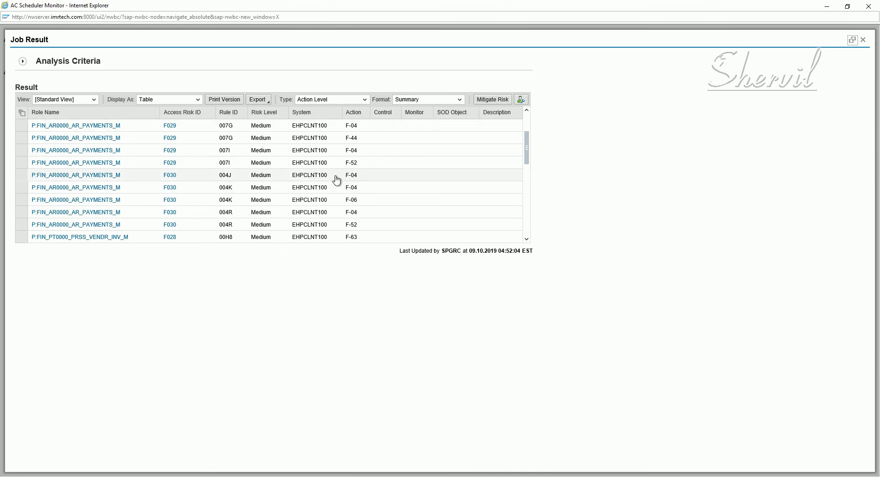
left_click(864, 40)
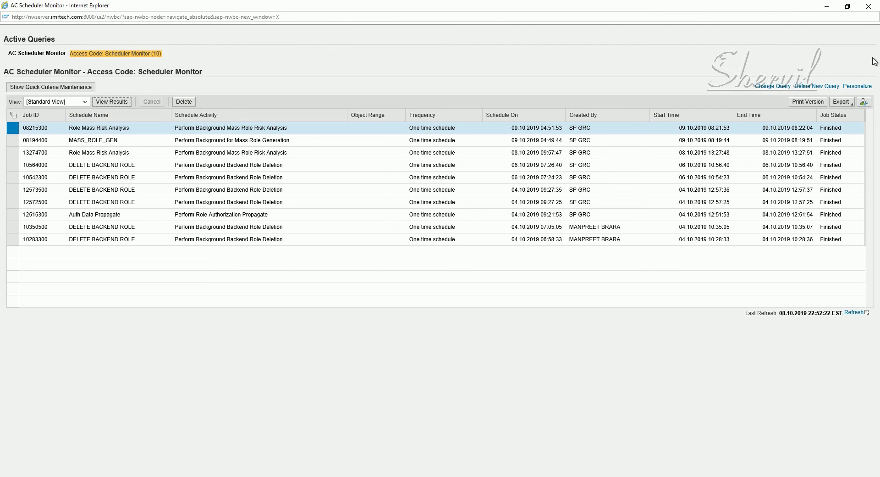
left_click(868, 7)
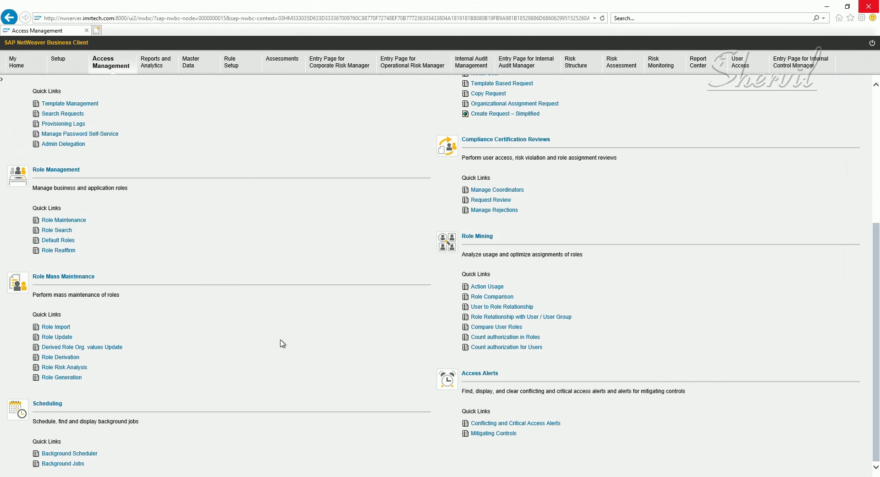
Open the Derived Role Org. values Update and search for all available organizational value maps
left_click(88, 349)
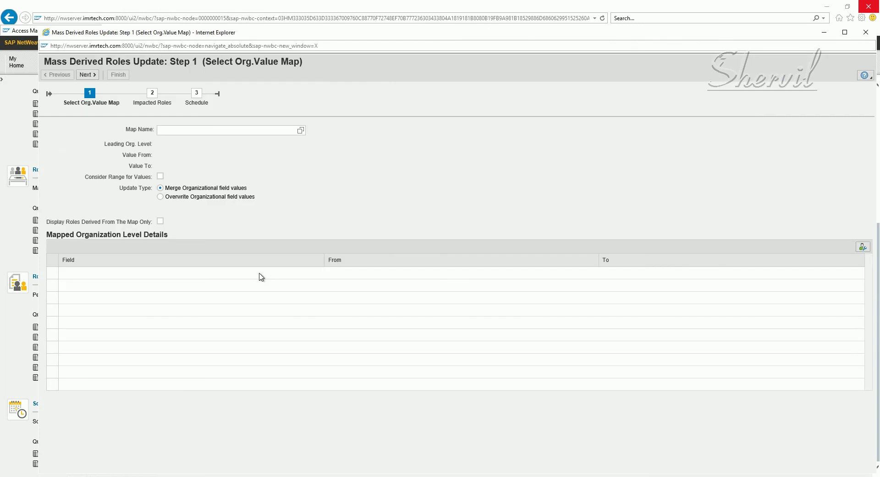
left_click(301, 131)
left_click(299, 132)
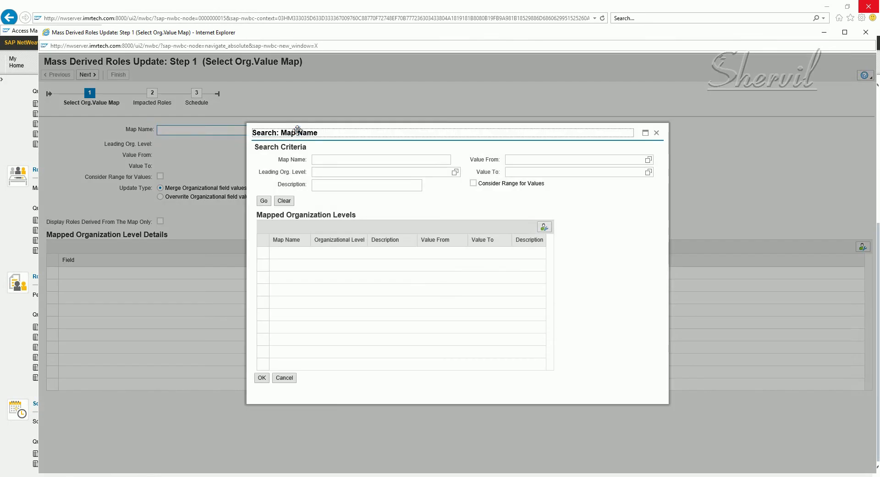
left_click(263, 202)
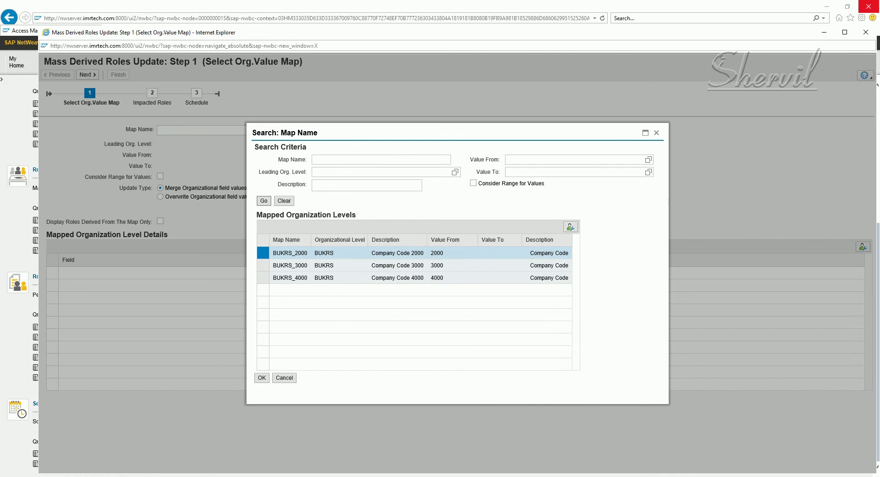
Switch to the SAP GUI session and go back from the AC Configuration settings to the implementation guide
left_click(160, 476)
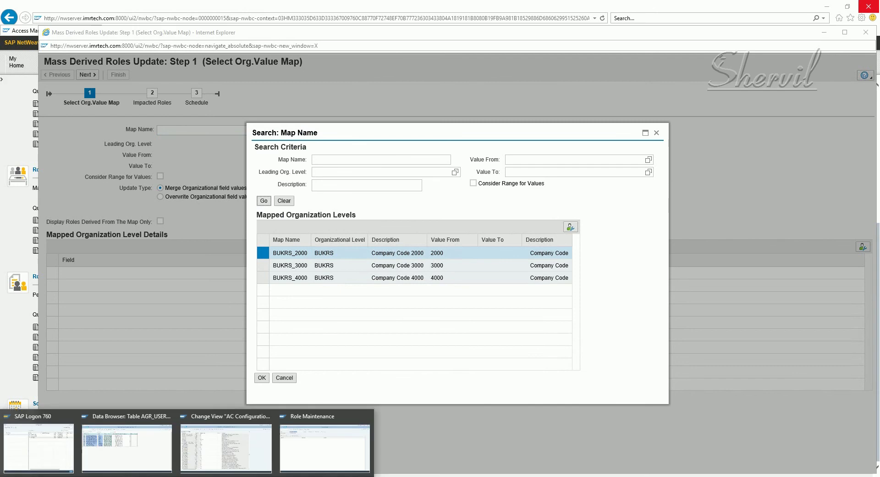
left_click(203, 452)
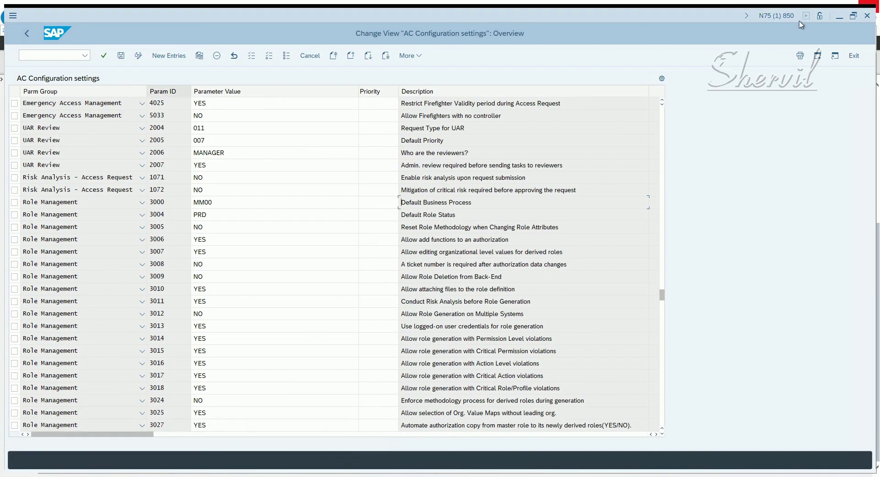
left_click(853, 16)
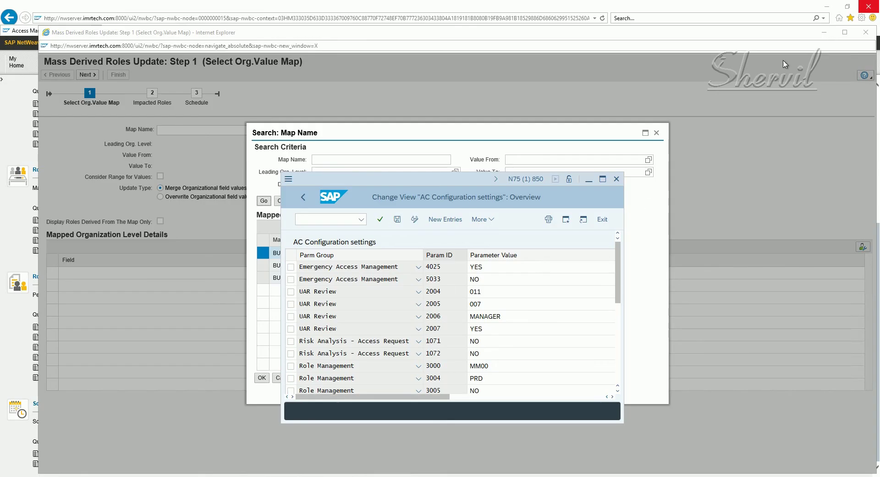
left_click(603, 179)
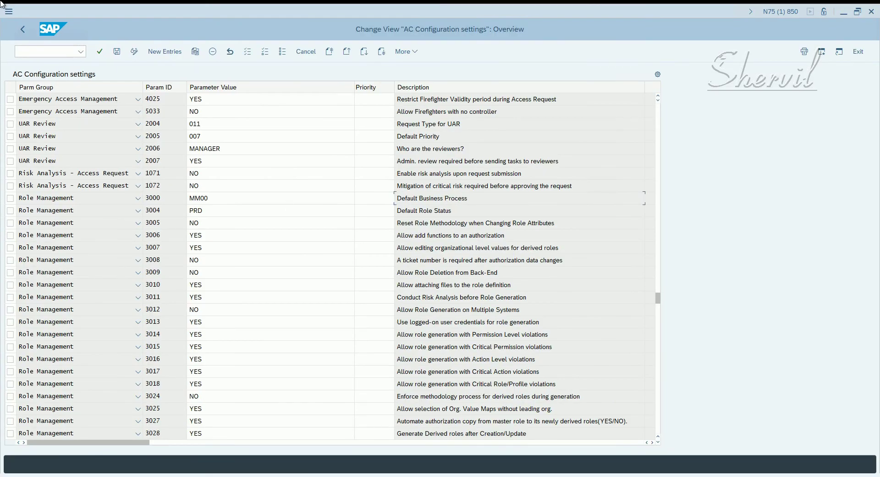
left_click(22, 29)
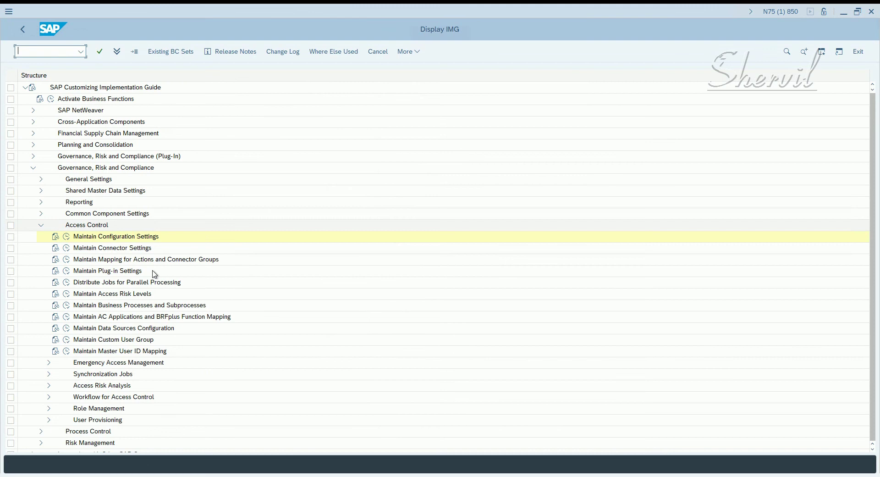
View the maps under Define Organizational Value Maps in Access Control's Role Management, and return to the browser's map search
scroll(156, 286, "down", 1)
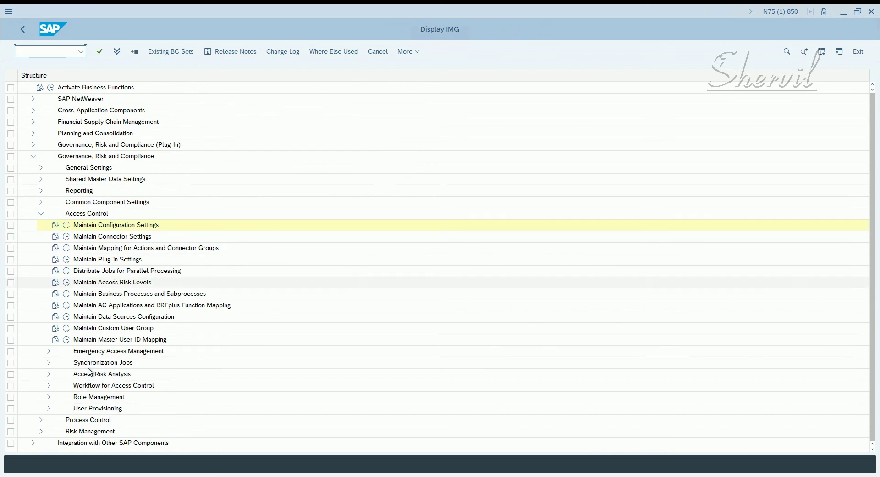
left_click(48, 397)
scroll(128, 362, "down", 2)
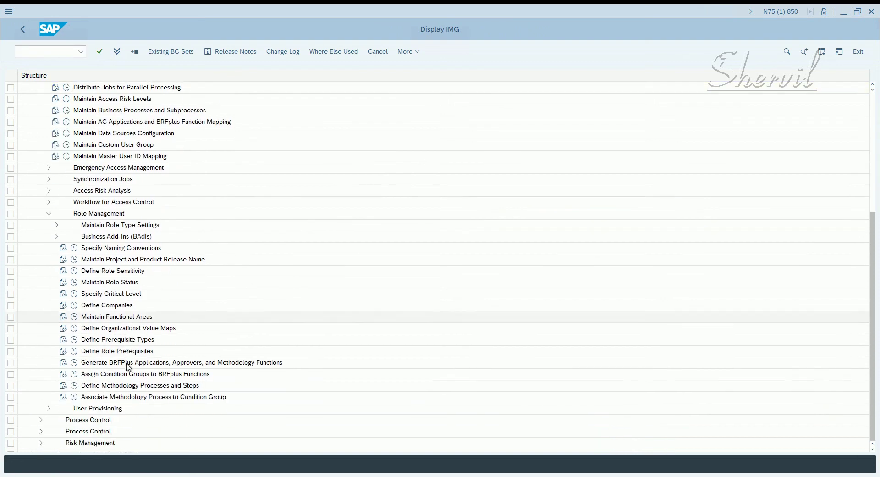
left_click(125, 327)
left_click(75, 328)
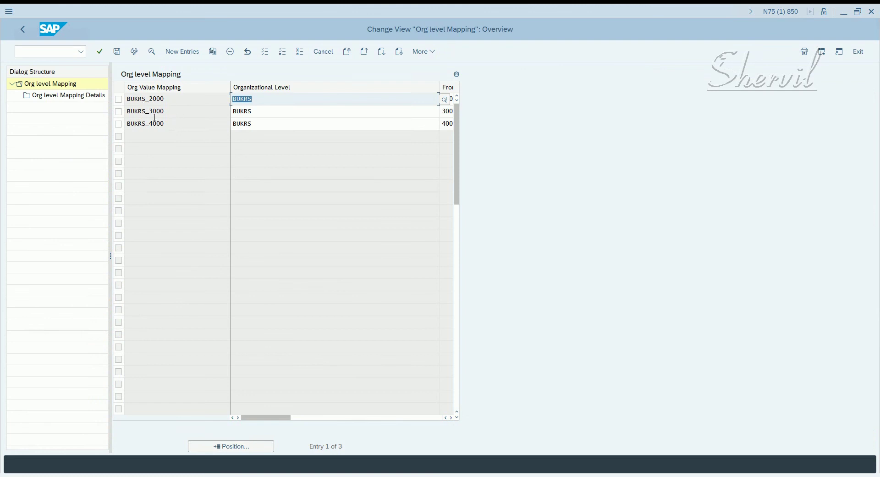
key("alt+Tab")
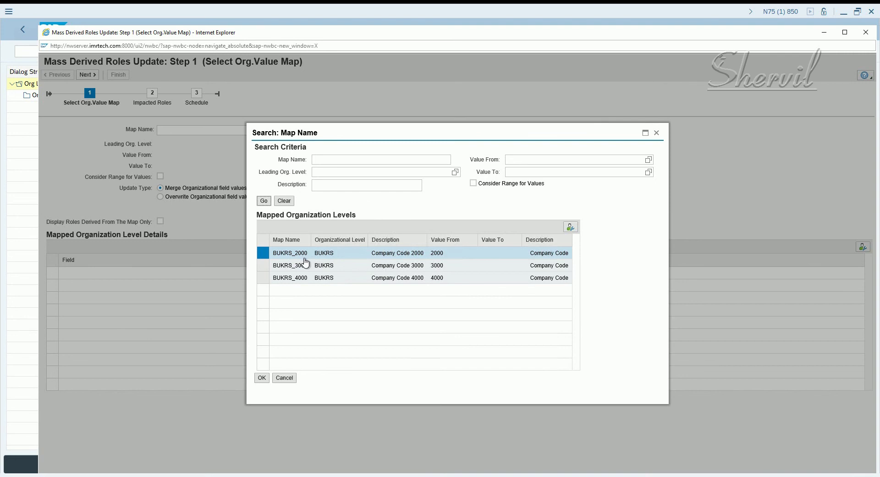
Choose the map BUKRS_3000 with Merge Organizational field values and proceed to the impacted roles
left_click(263, 265)
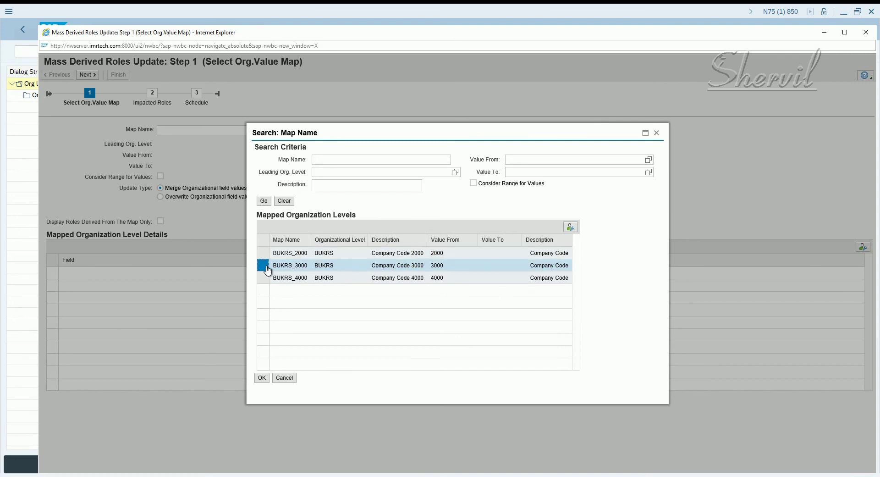
left_click(262, 378)
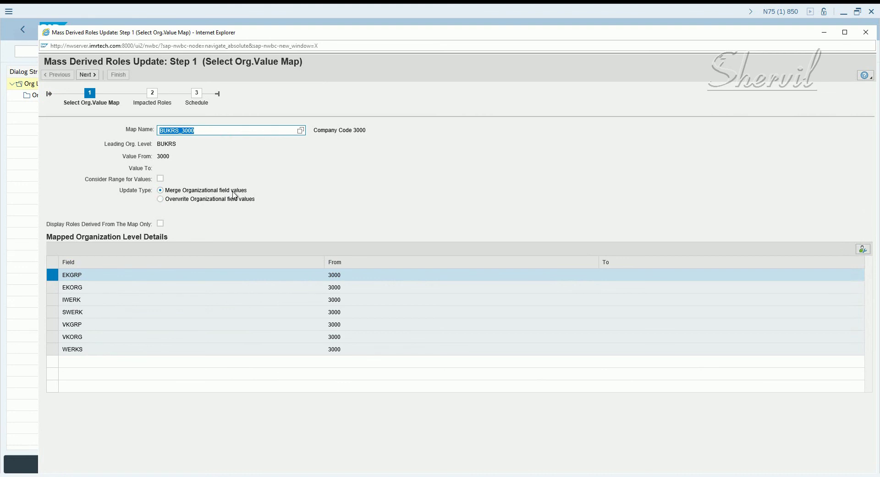
left_click(164, 189)
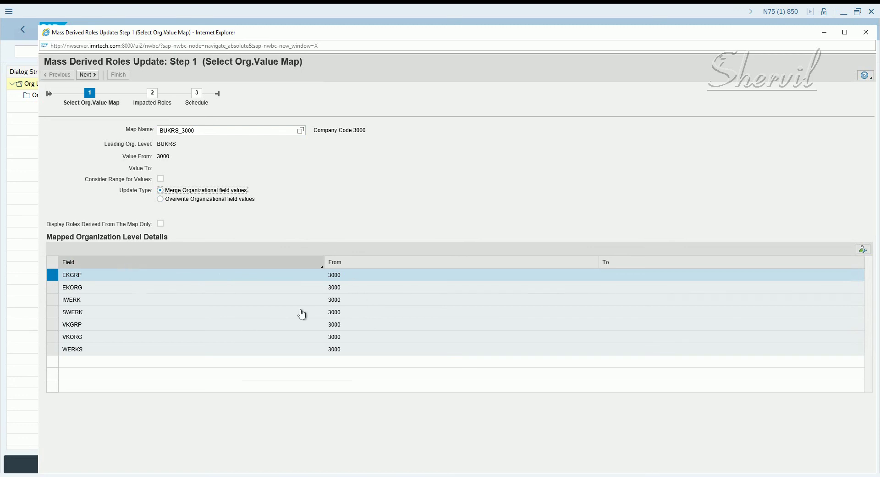
left_click(94, 76)
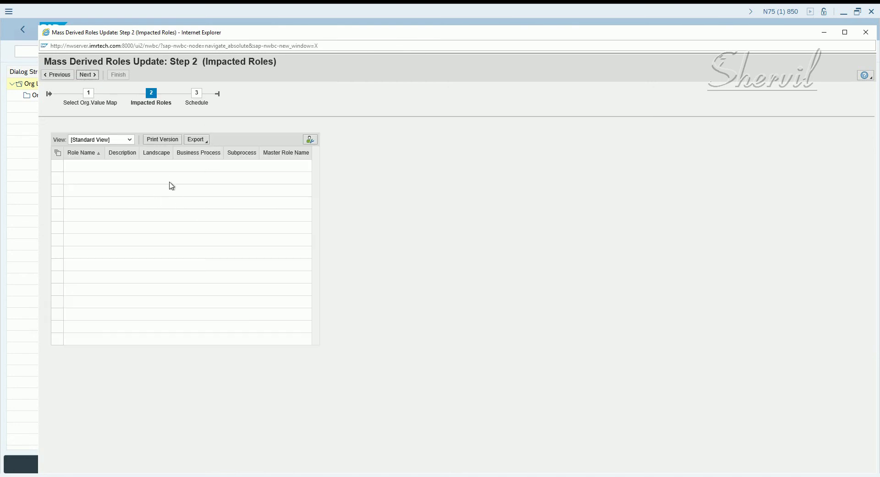
Check the impacted roles list and return to the org value map selection
left_click(137, 157)
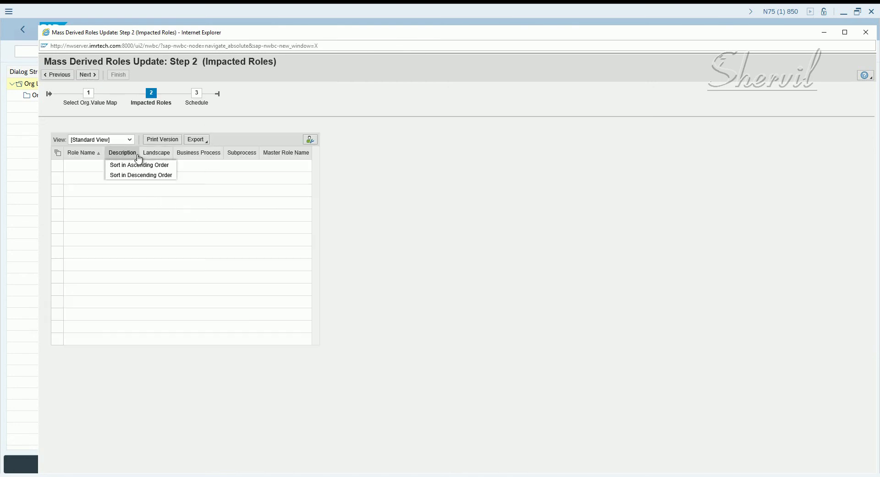
left_click(92, 172)
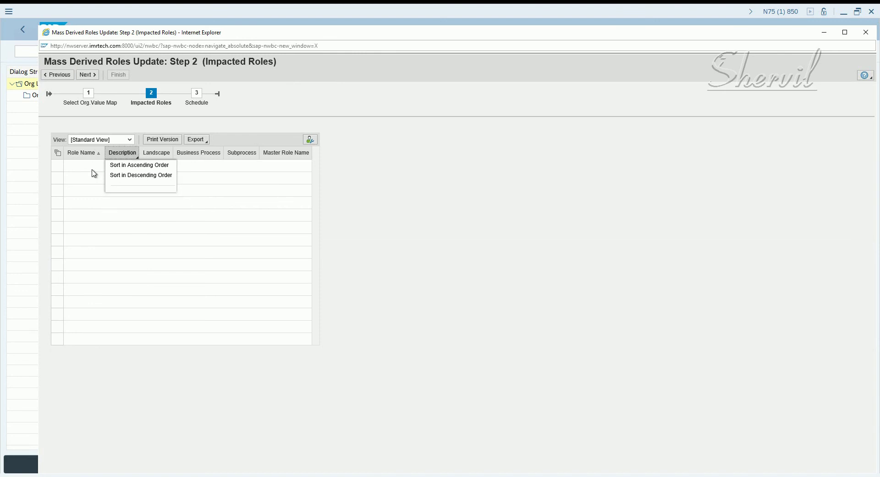
left_click(156, 111)
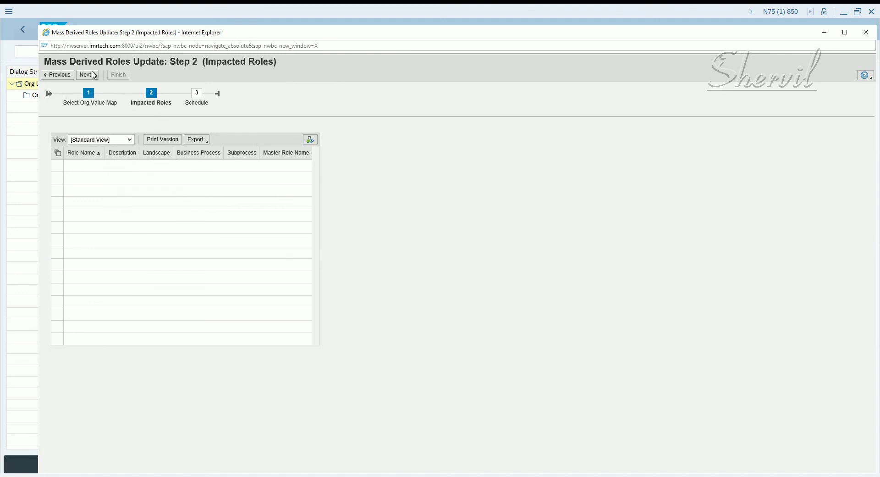
left_click(291, 156)
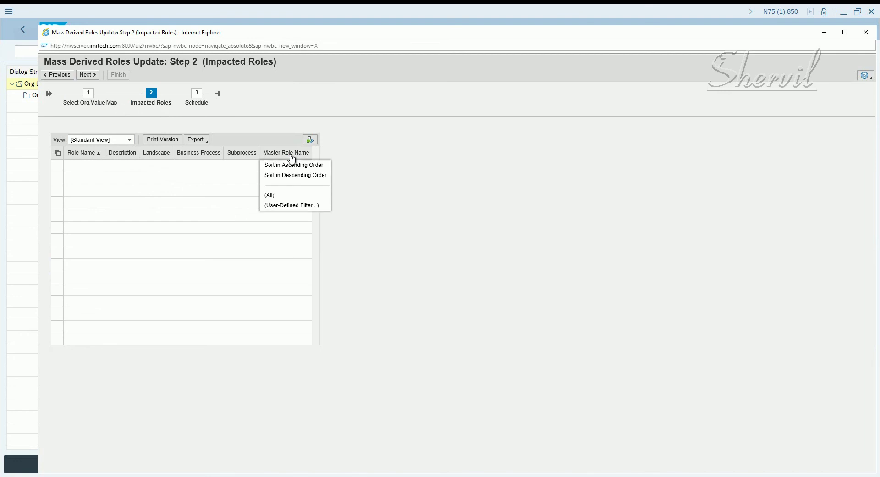
left_click(205, 187)
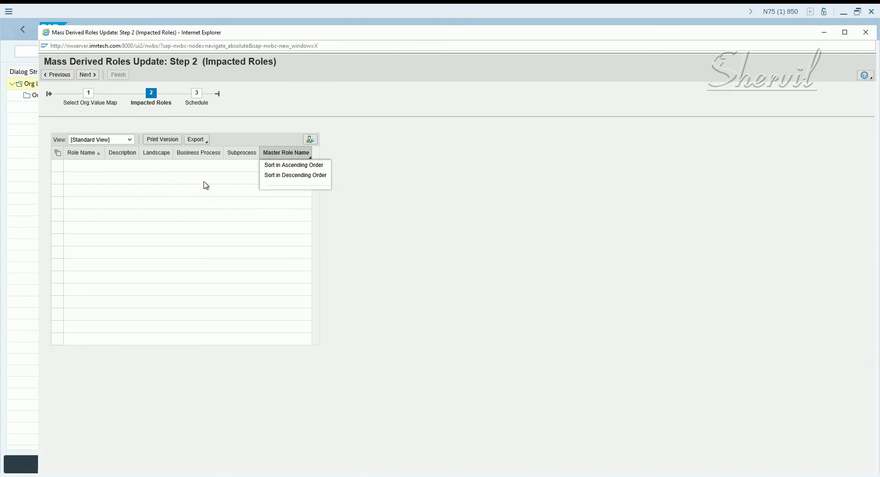
left_click(58, 76)
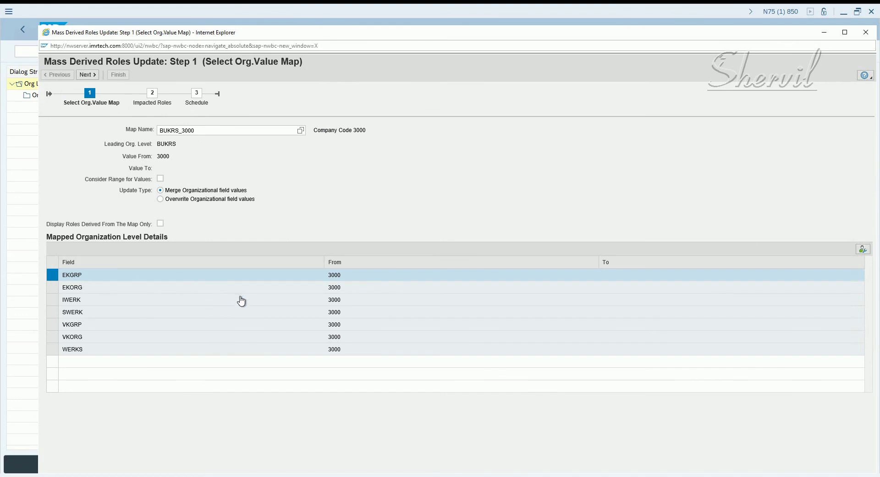
Display only the roles derived from the map and choose BUKRS_2000 as the organizational value map
left_click(163, 225)
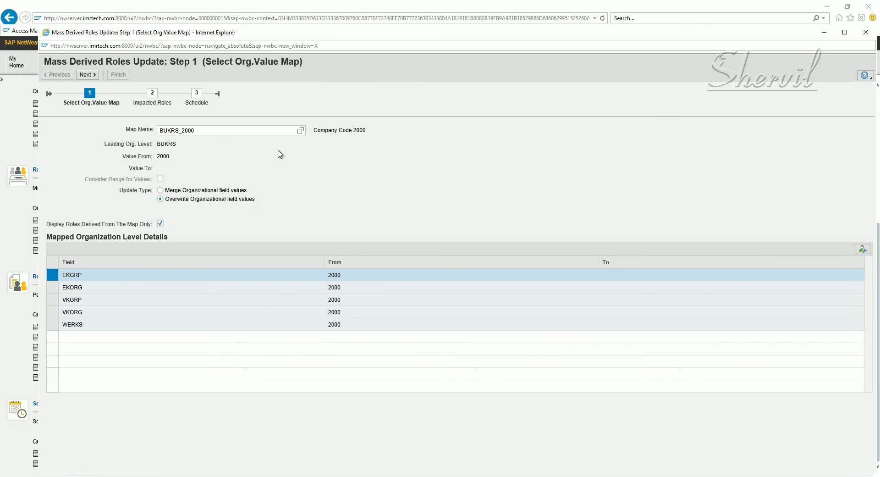
left_click(217, 130)
key("ctrl+a")
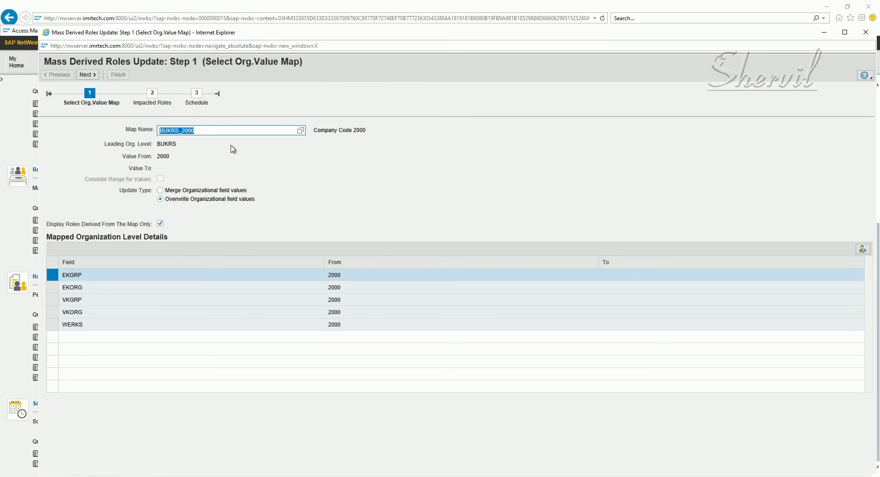
left_click(300, 131)
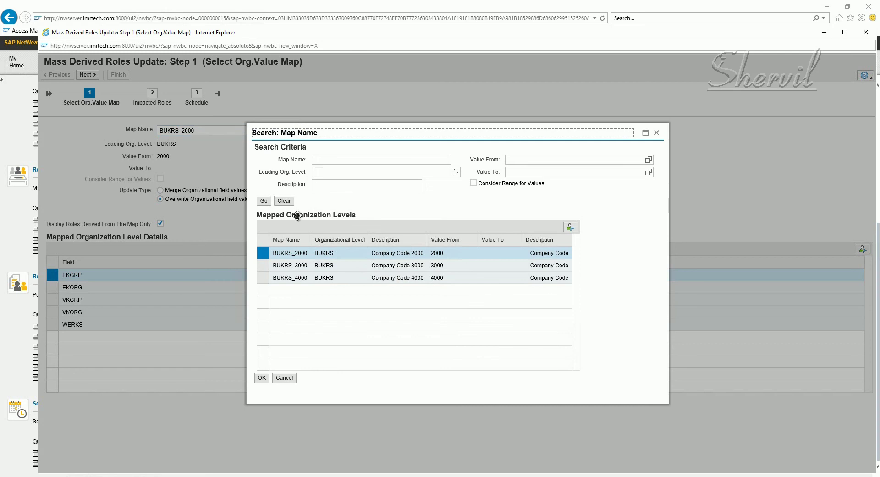
left_click(263, 253)
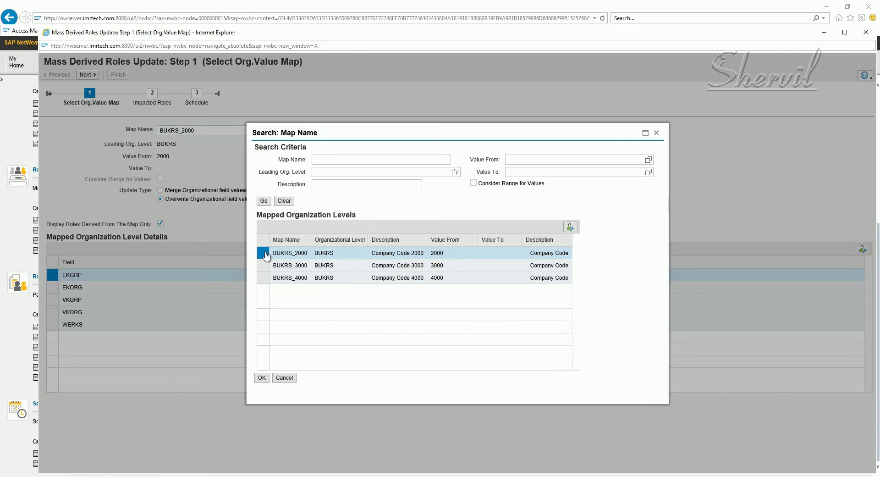
left_click(262, 377)
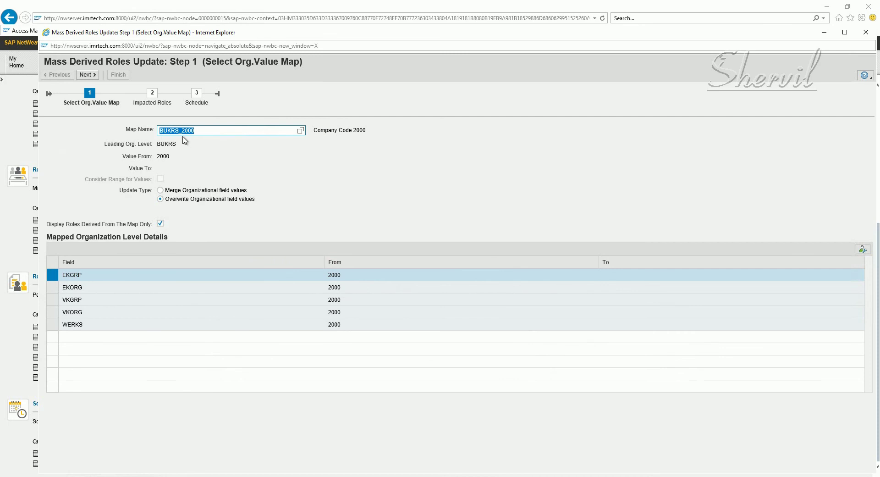
Set the update type to Overwrite Organizational field values and proceed through the impacted roles to scheduling
left_click(188, 202)
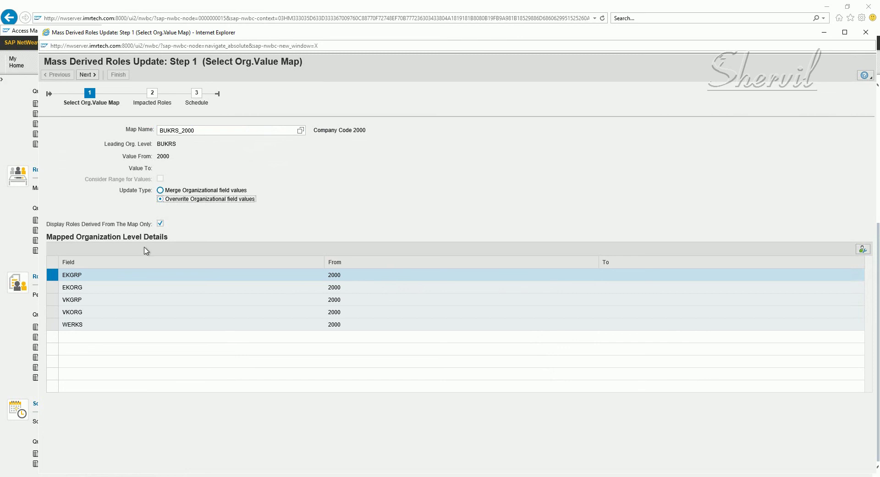
left_click(43, 224)
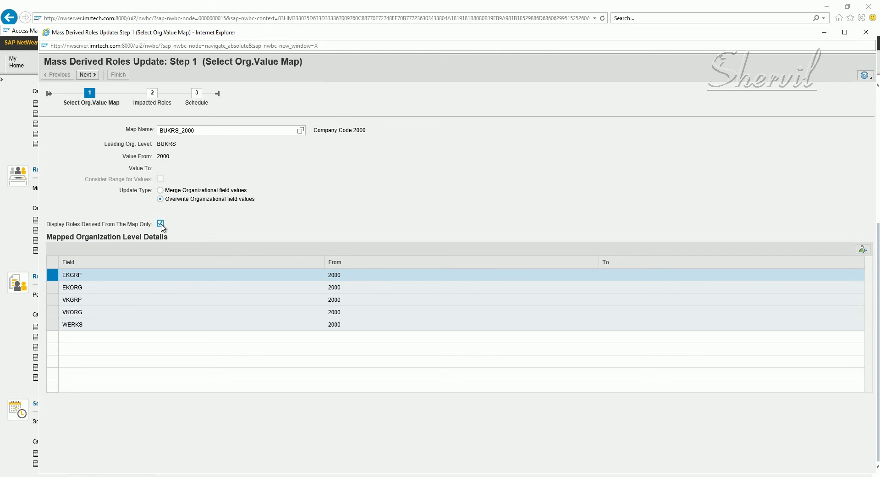
left_click(87, 75)
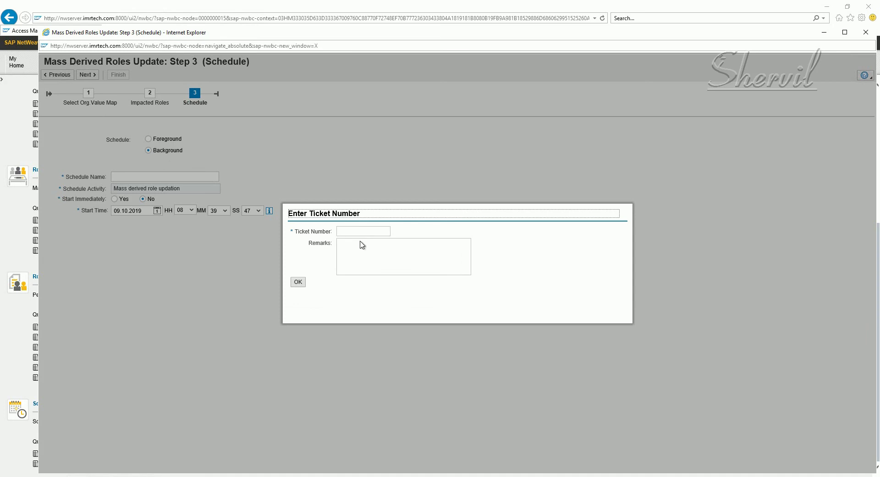
Enter ticket number 8888 with the remark "Testing Derived Role Update" and confirm the ticket dialog
left_click(381, 231)
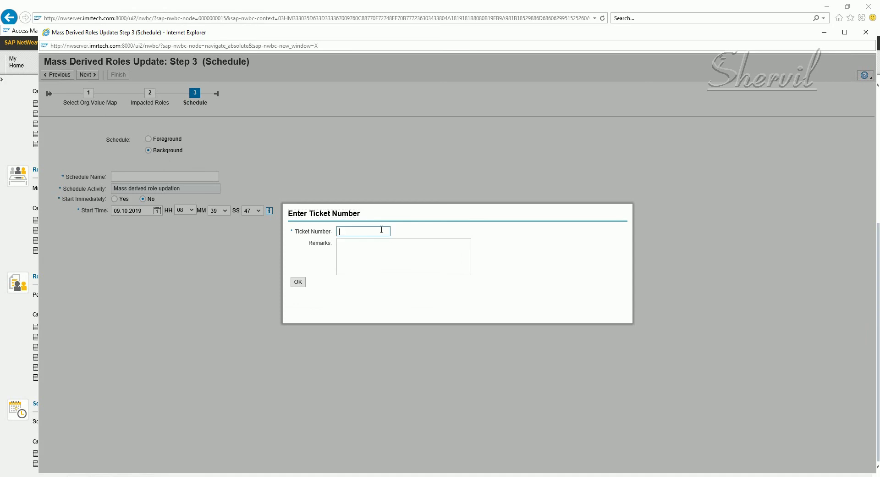
left_click(383, 250)
left_click(396, 244)
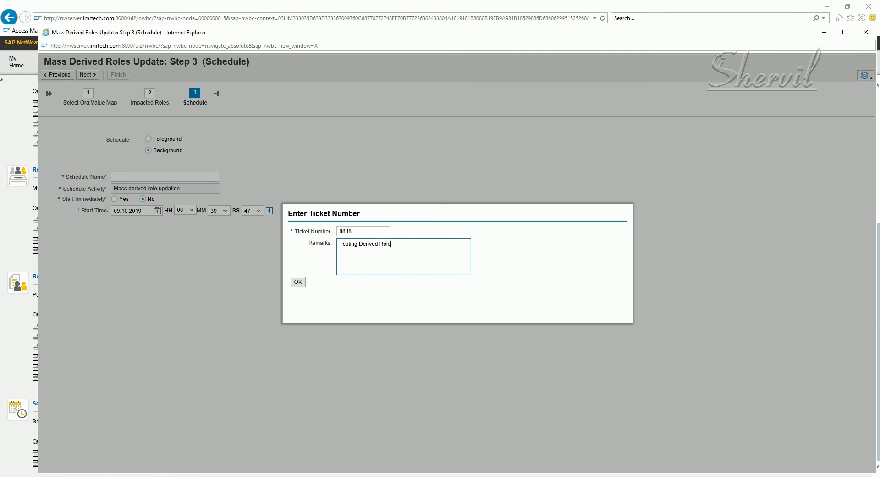
left_click(296, 279)
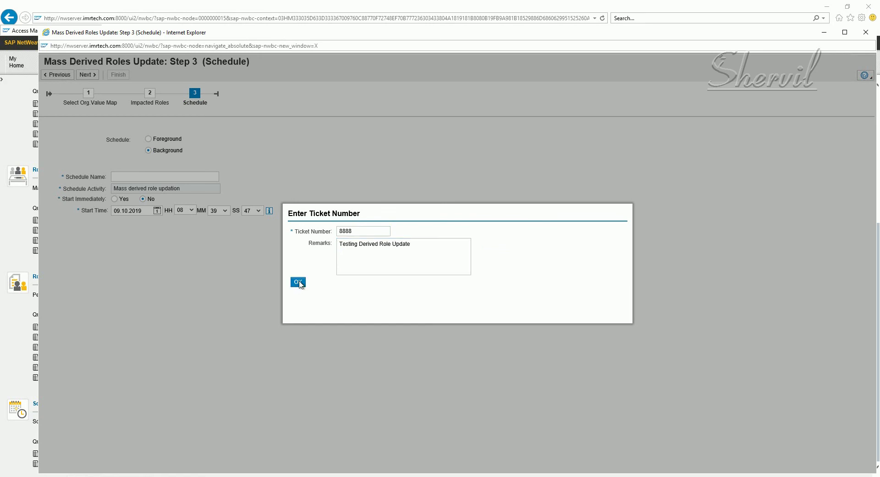
left_click(298, 282)
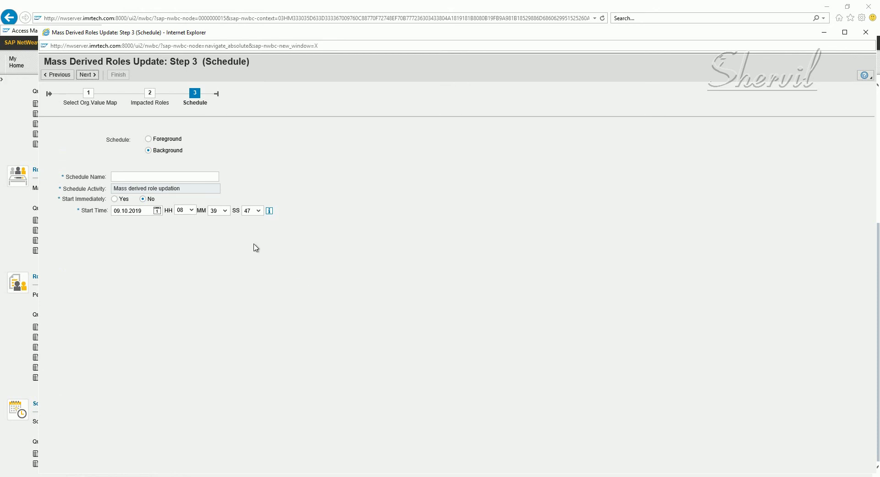
Set the schedule to Foreground and run the mass derived roles update
left_click(174, 147)
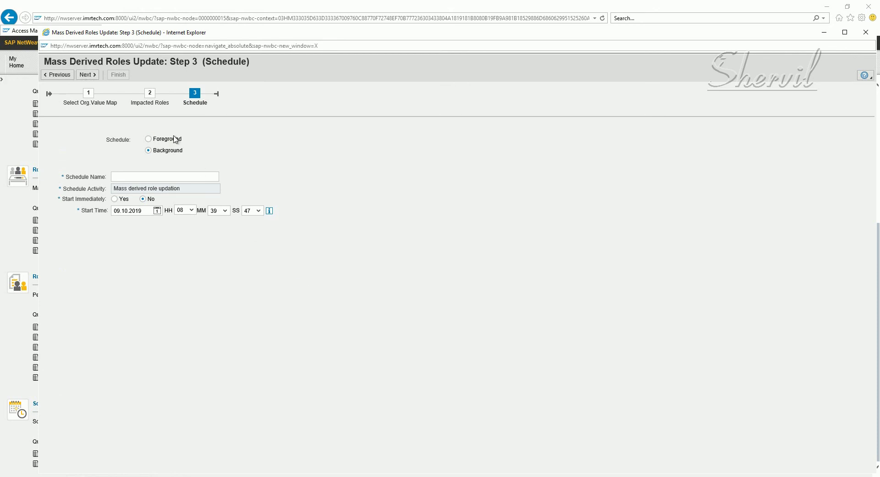
left_click(148, 139)
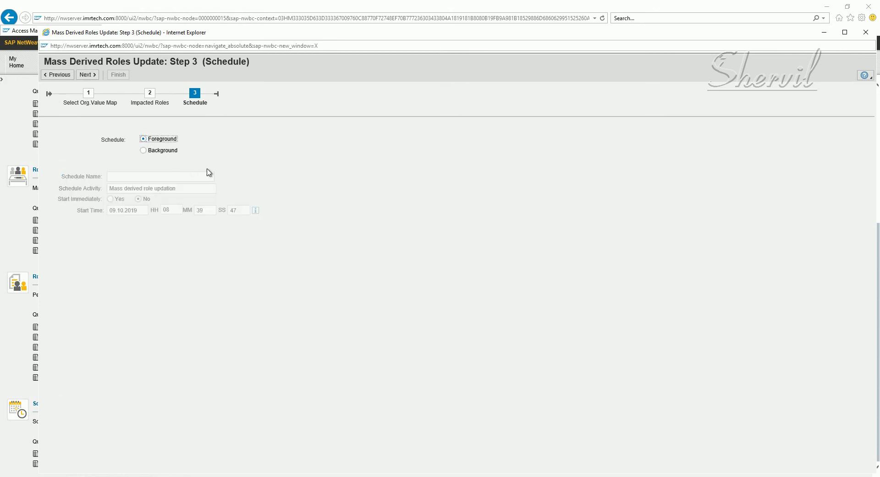
left_click(85, 80)
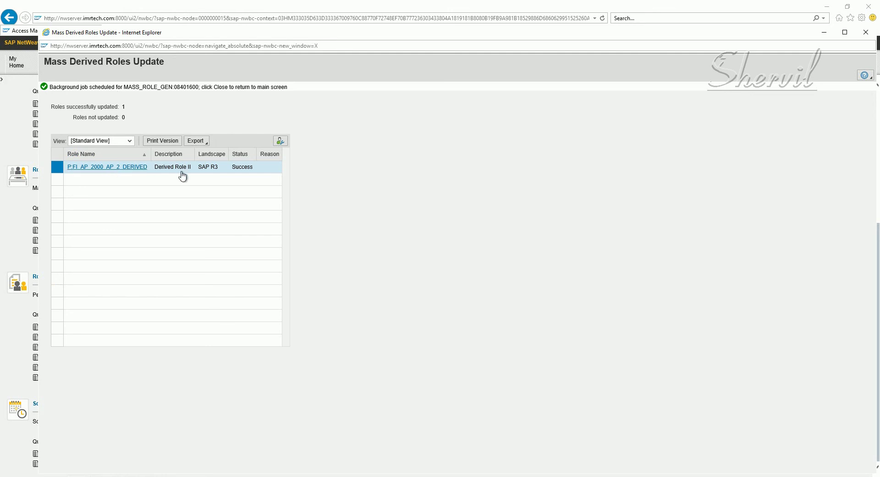
Dismiss the update message, view the details of the updated role P:FI_AP_2000_AP_2_DERIVED and close them
left_click(239, 167)
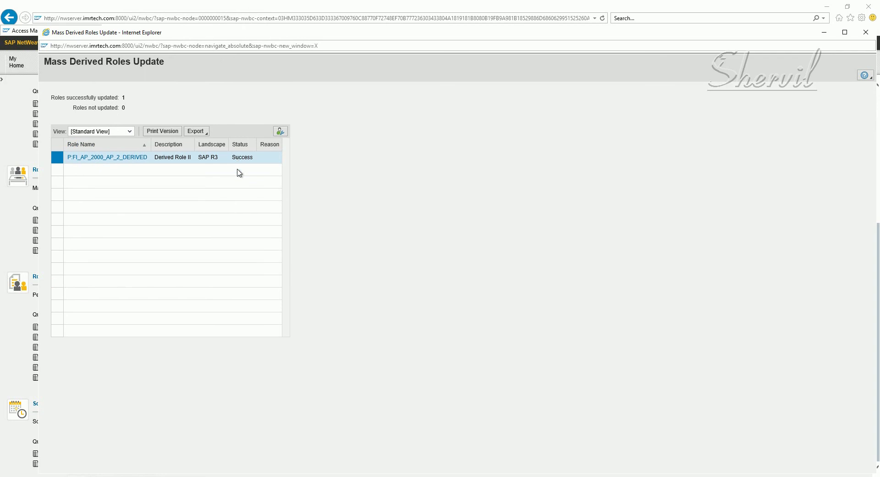
left_click(118, 158)
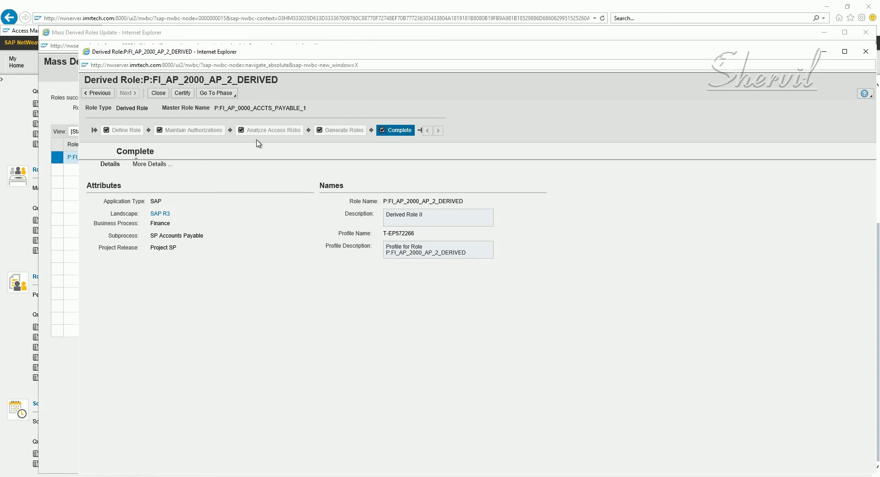
left_click(160, 94)
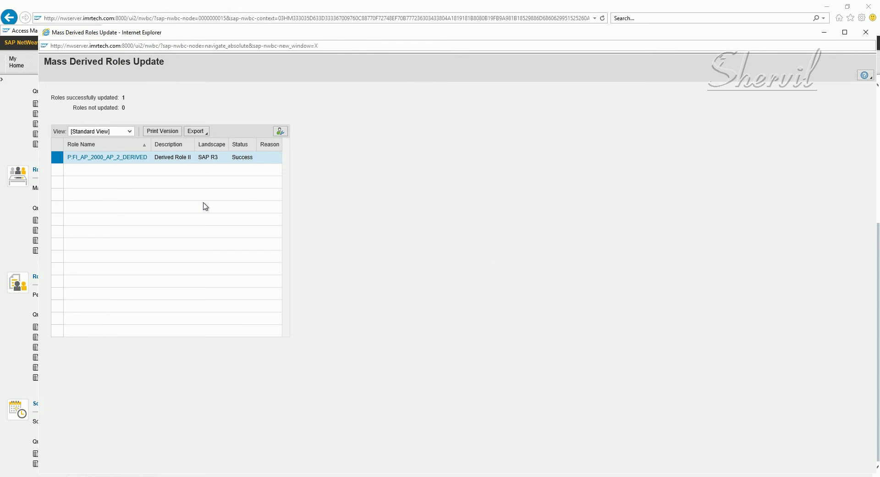
Switch to Role Maintenance in SAP GUI and display the authorization data of role P:FI_AP_2000_AP_2_DERIVED
key("alt+Tab")
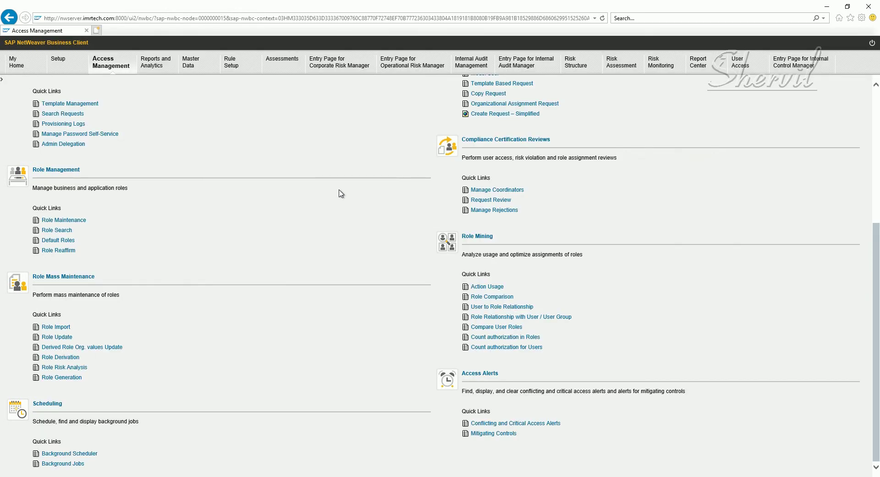
key("alt+Tab")
key("alt+Tab")
key("Tab")
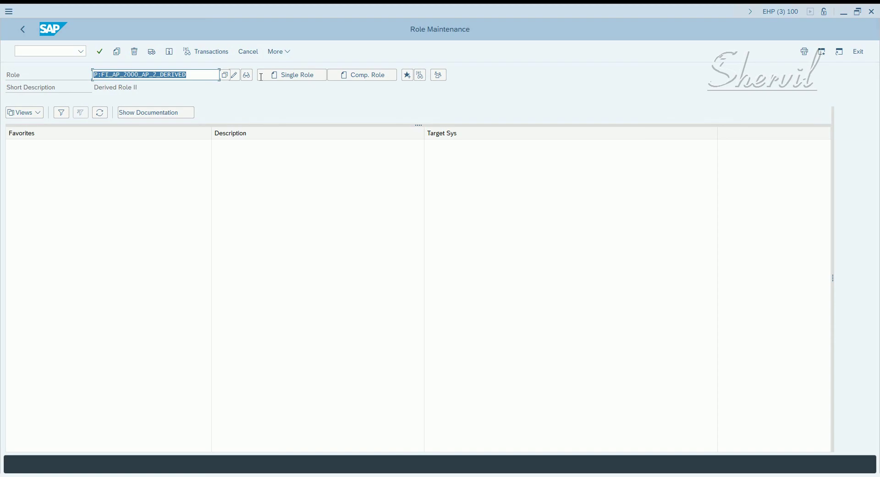
left_click(250, 77)
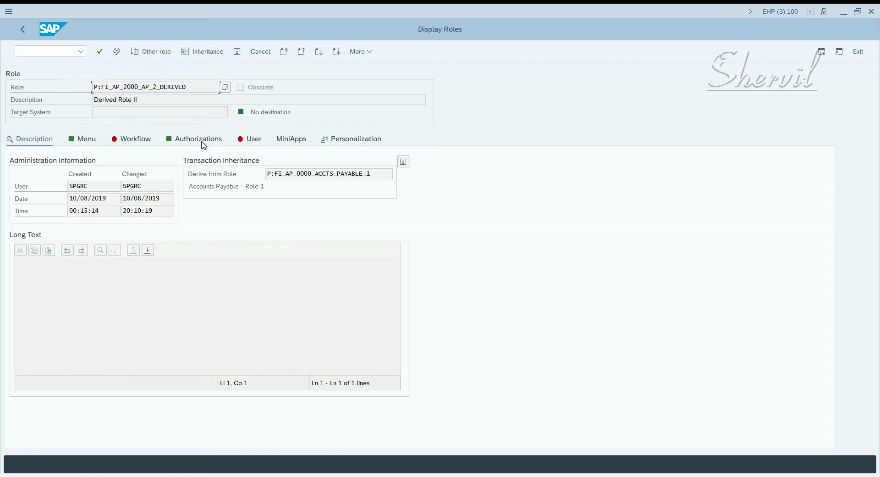
left_click(198, 138)
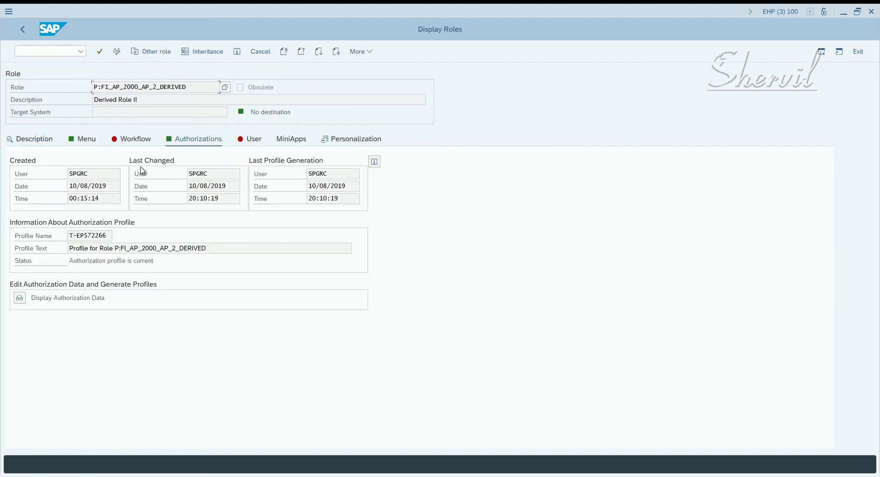
left_click(19, 301)
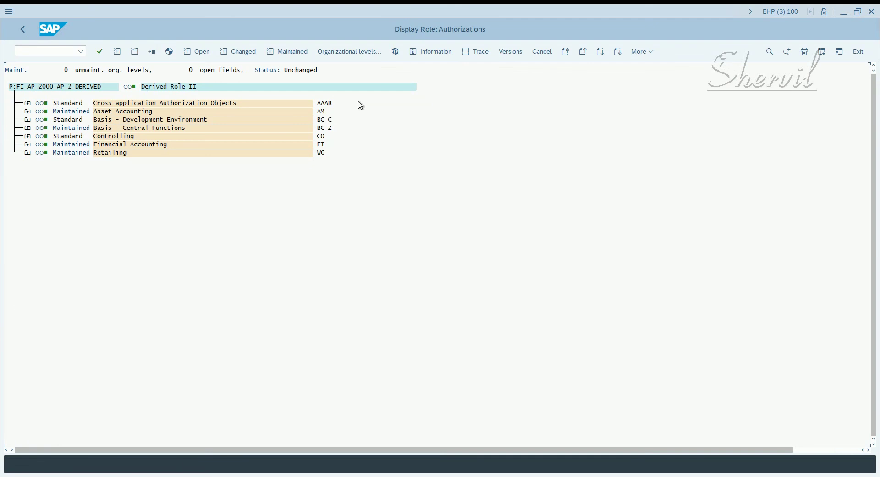
Check the derived role's organizational level values and return to the role display
left_click(359, 54)
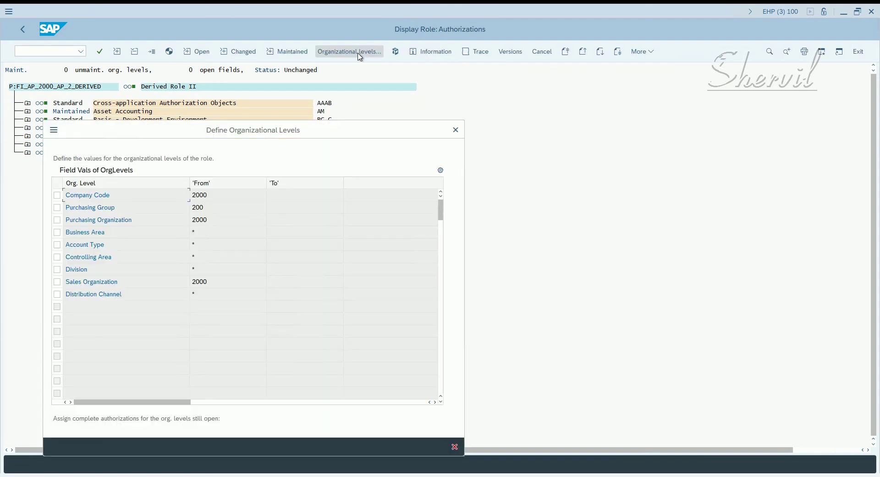
left_click(217, 213)
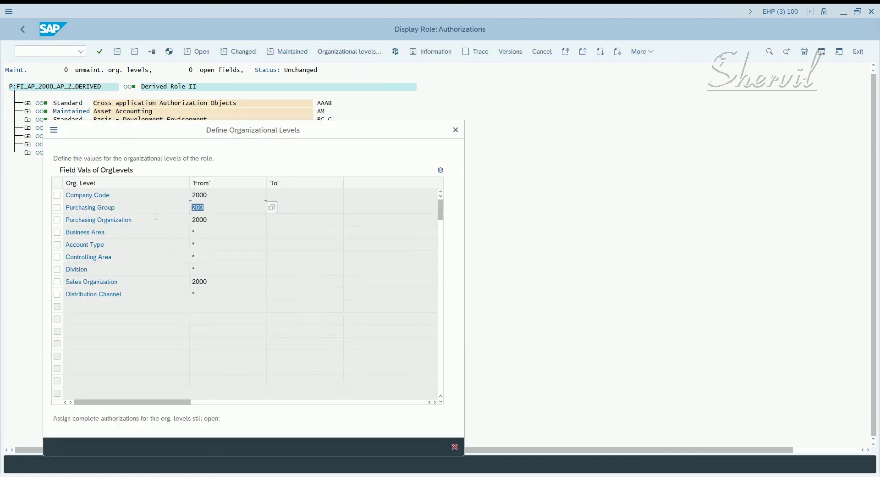
left_click(209, 292)
left_click(456, 130)
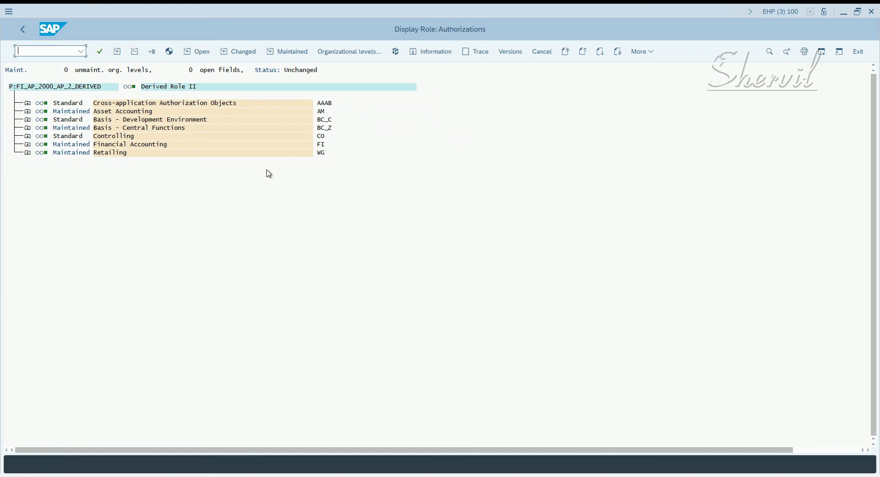
left_click(22, 29)
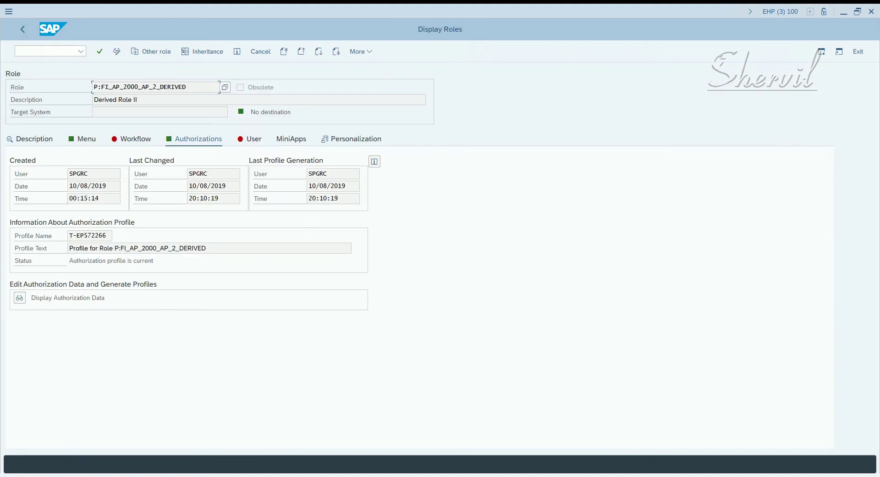
Switch to the Org level Mapping view, open the mapping details of BUKRS_2000 and start a new entry
left_click(184, 476)
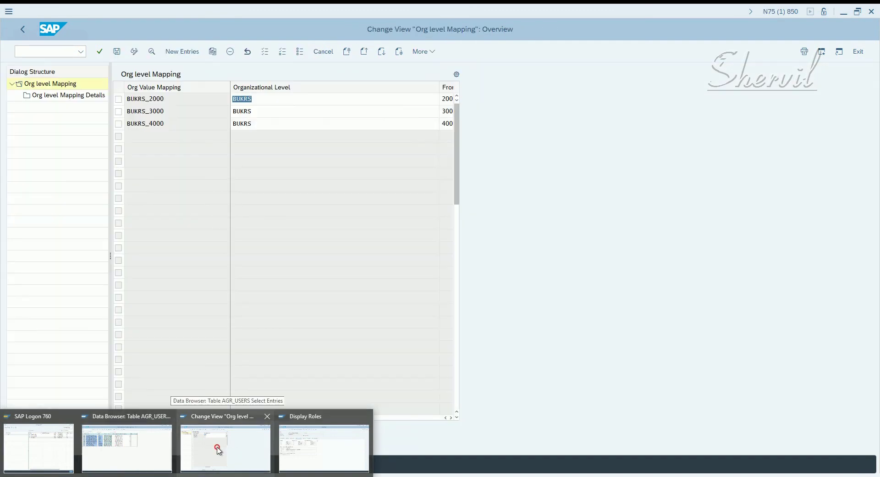
left_click(219, 452)
double_click(157, 98)
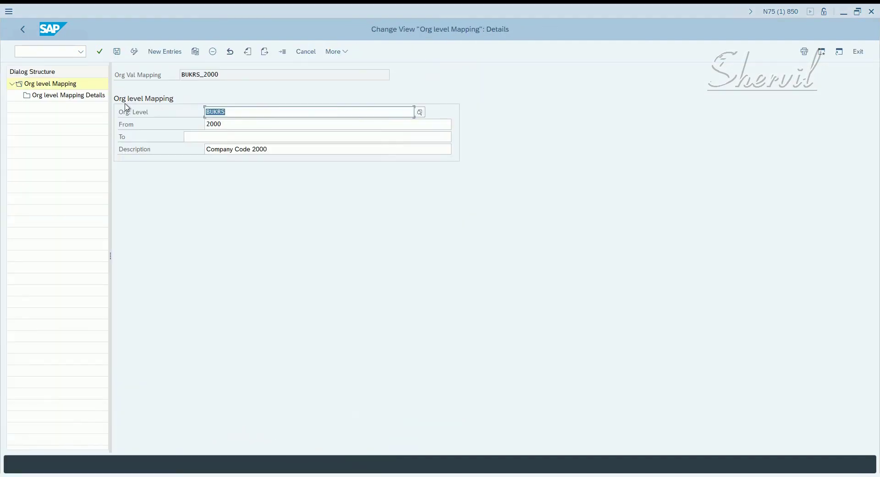
double_click(65, 96)
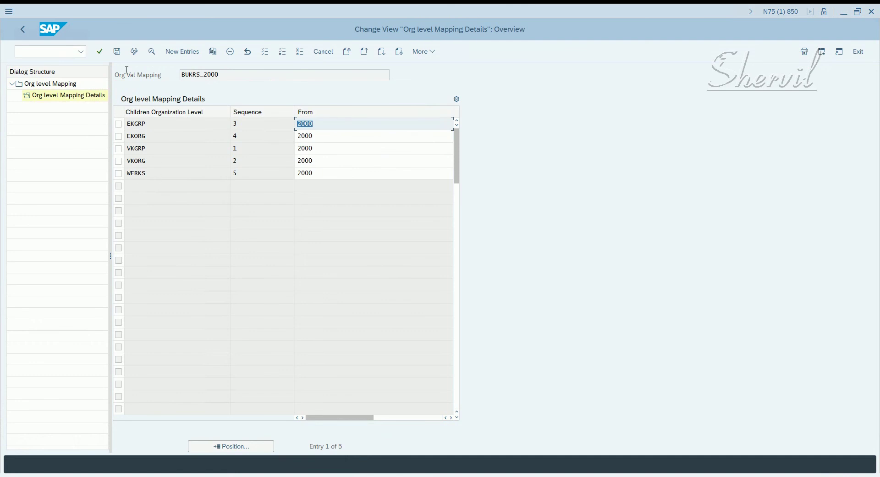
left_click(177, 51)
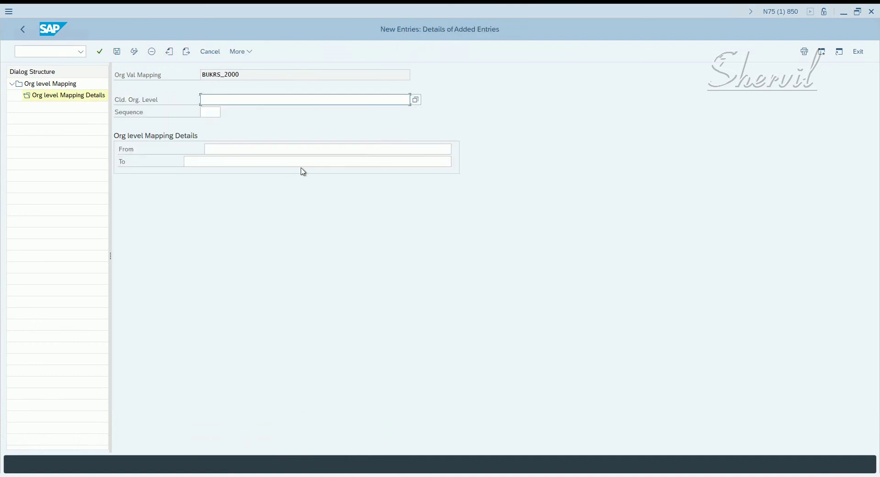
Review the derived role's organizational levels, including Business Area and Account Type, and return to the new mapping entry
key("alt+Tab")
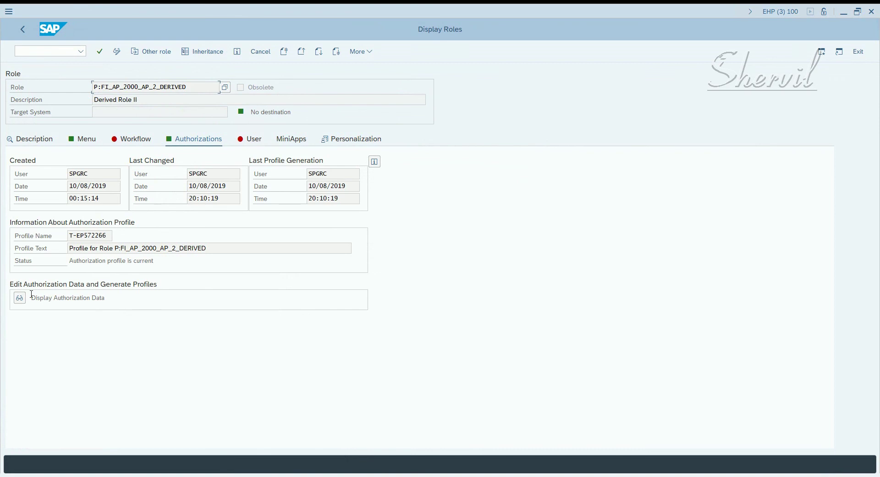
left_click(19, 297)
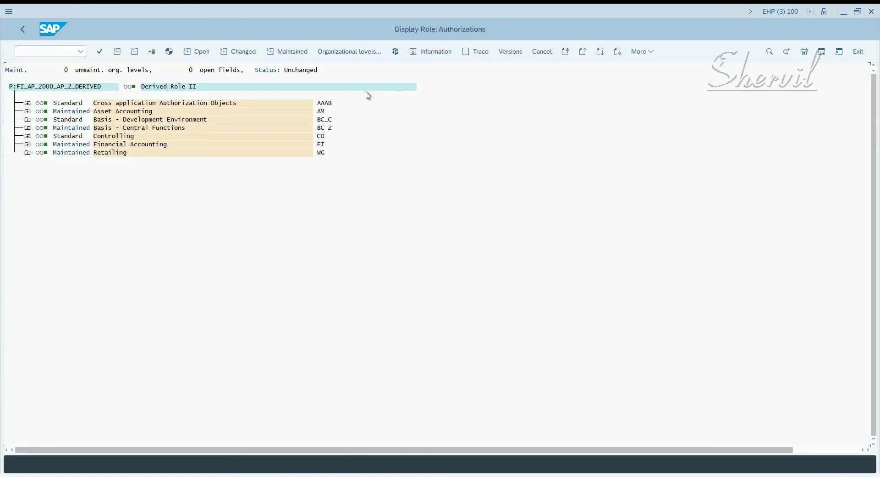
left_click(371, 52)
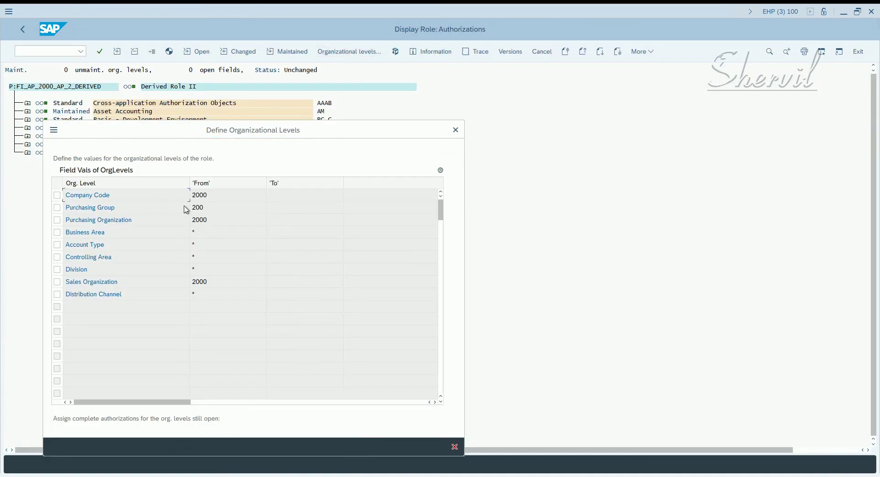
left_click_drag(104, 232, 65, 232)
left_click(104, 244)
key("shift+Home")
key("alt+Tab")
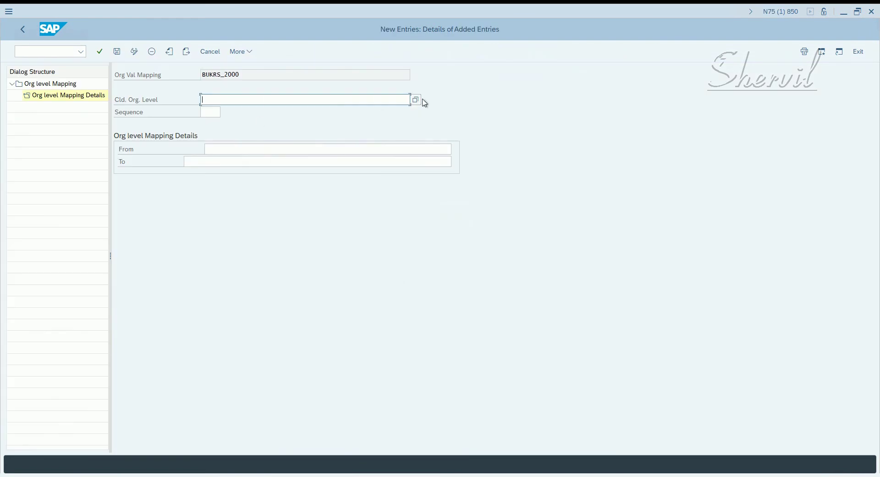
Browse the list of available organizational levels for the new mapping entry's child org. level
left_click(416, 100)
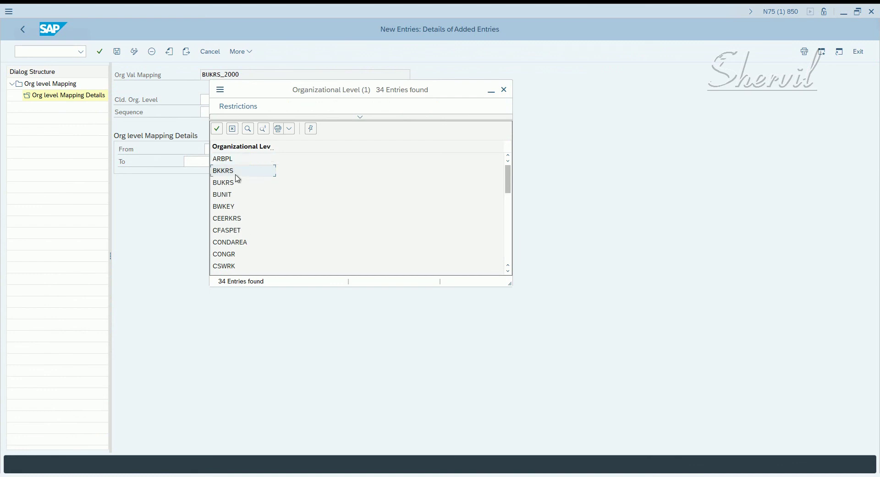
scroll(248, 185, "down", 5)
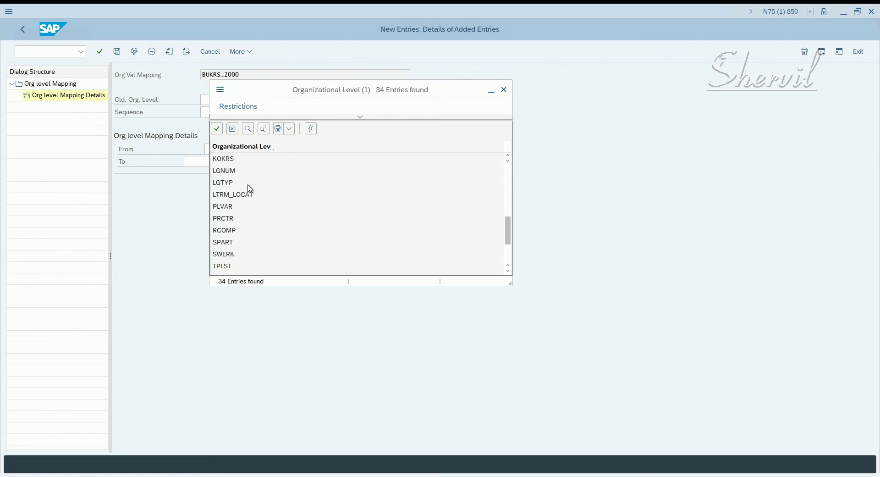
scroll(284, 192, "down", 2)
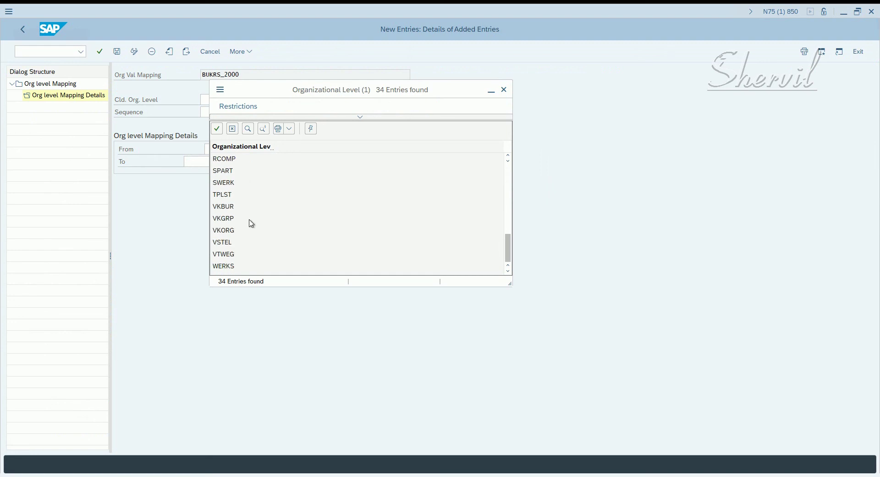
scroll(251, 220, "up", 2)
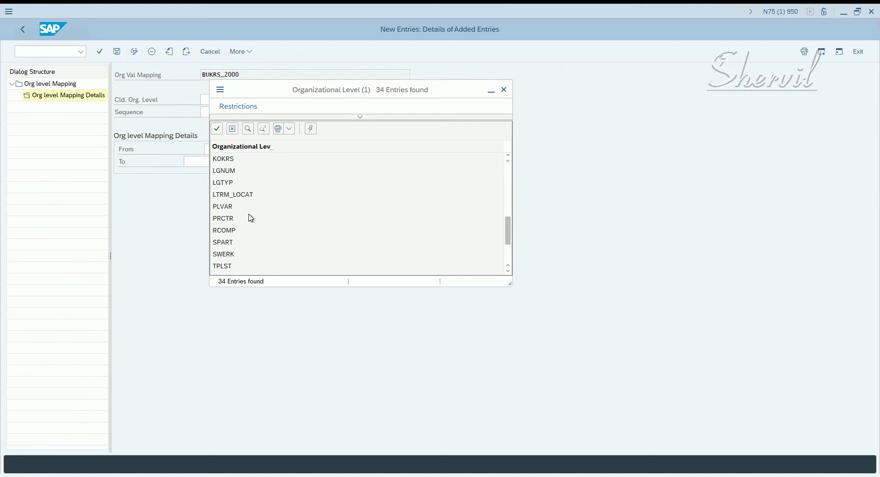
scroll(251, 218, "up", 2)
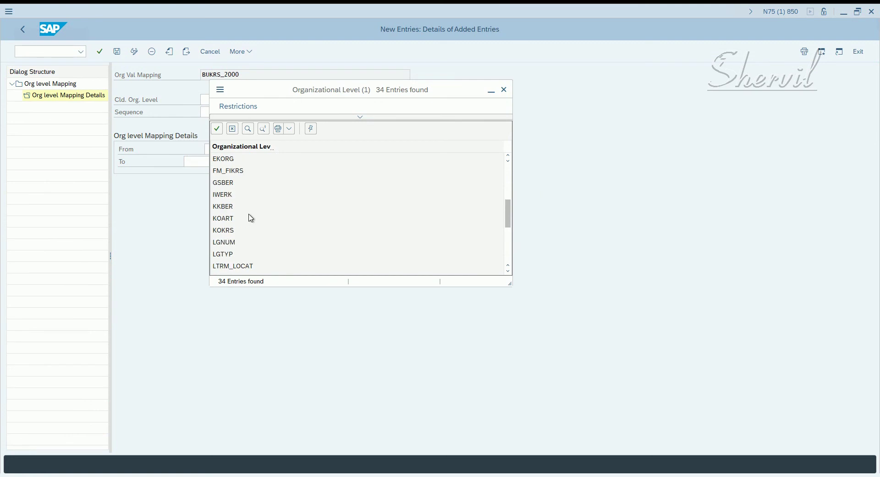
scroll(251, 218, "up", 1)
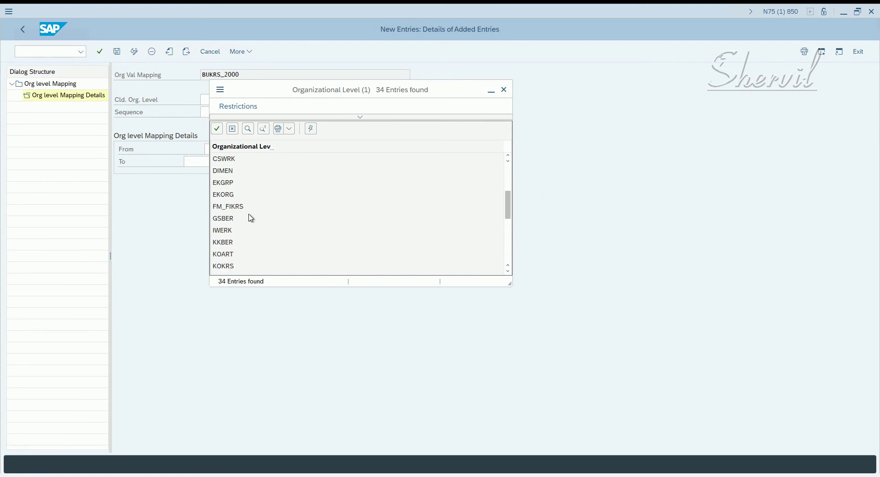
scroll(251, 218, "up", 1)
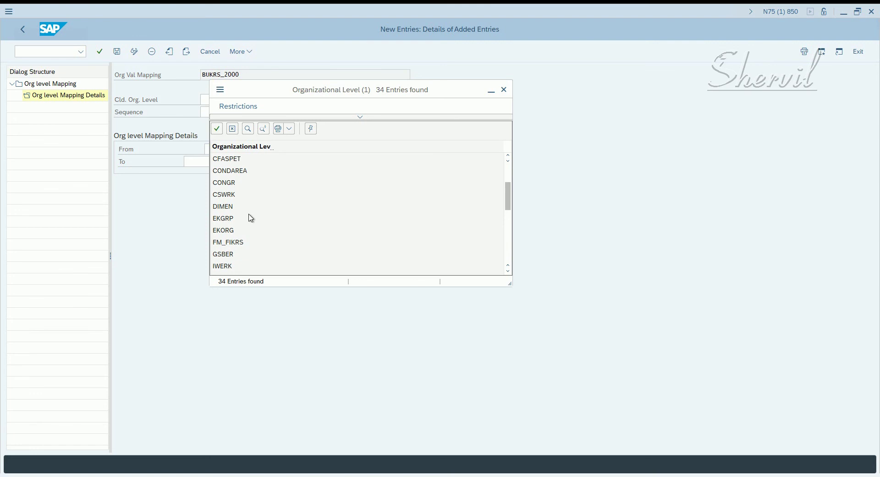
scroll(251, 218, "up", 2)
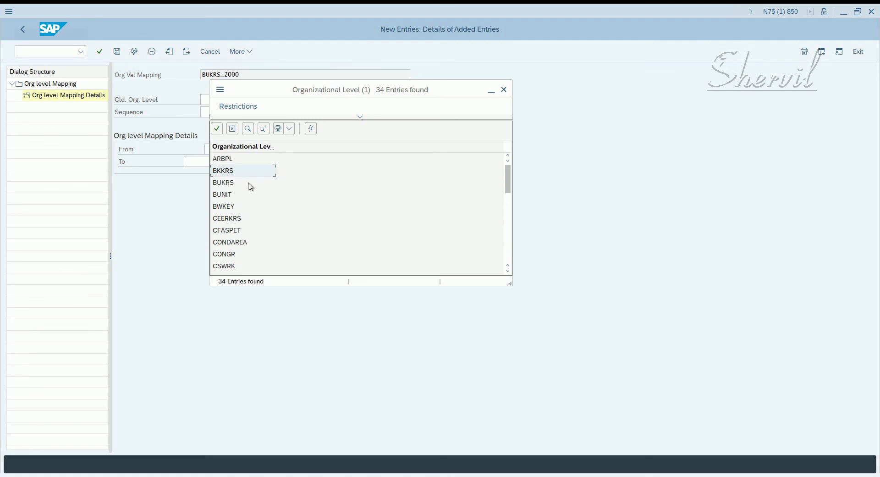
Switch back to the derived role, close its organizational levels and leave the authorization display
key("alt+Tab")
key("alt+Tab")
key("alt+Tab")
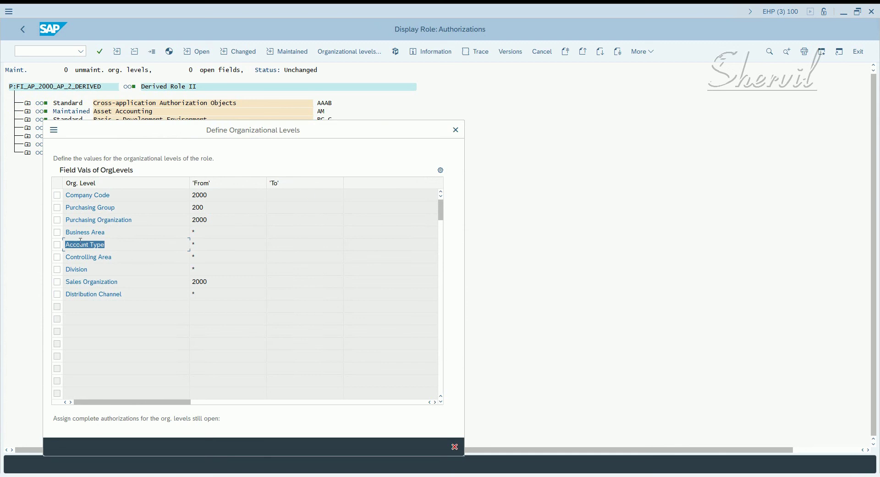
left_click(456, 130)
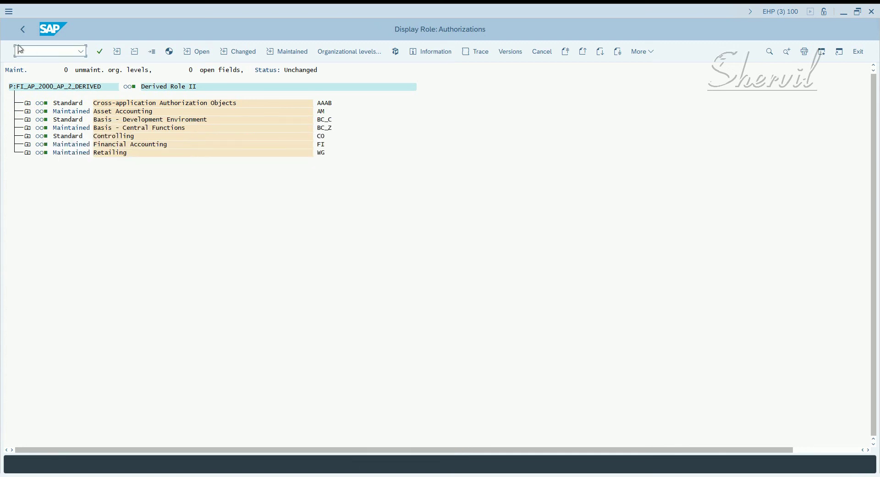
left_click(23, 29)
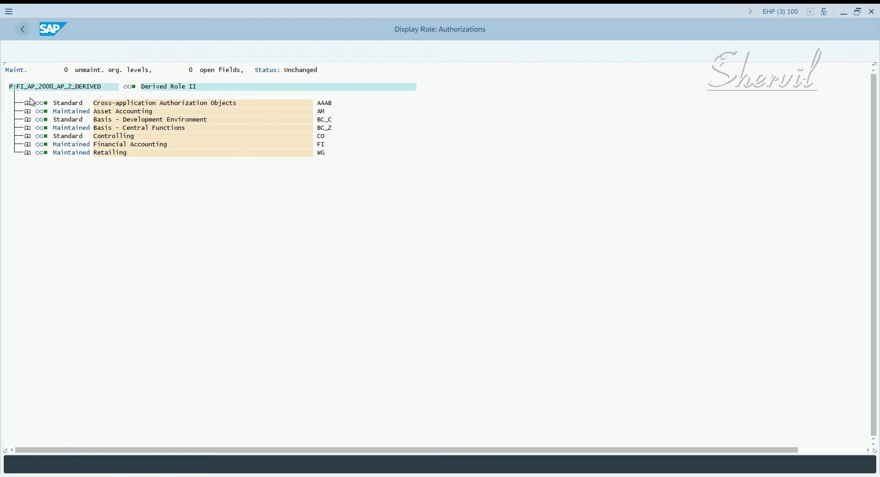
left_click(20, 299)
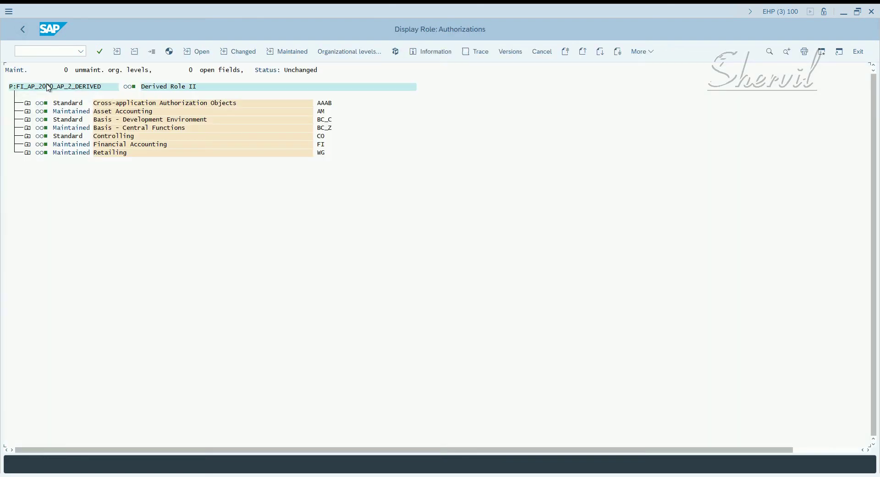
left_click(23, 31)
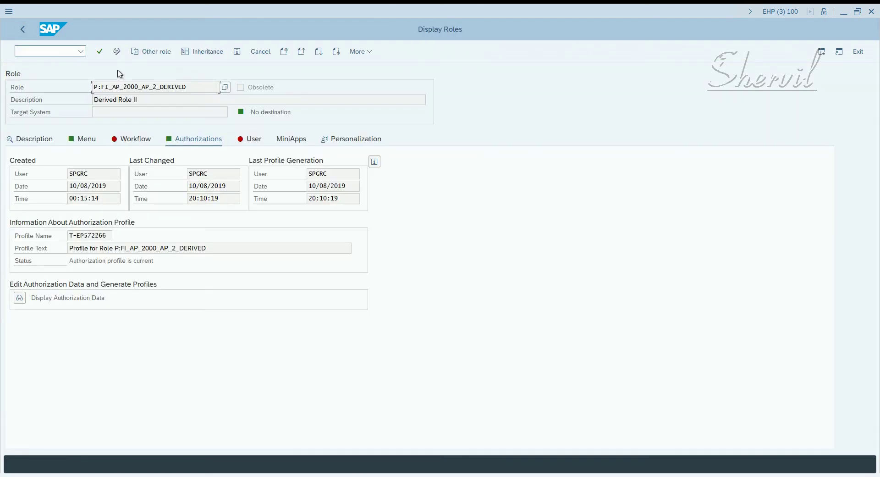
Open the derived role's authorization data for changing, clear the Controlling Area value in its organizational levels and save them
left_click(118, 51)
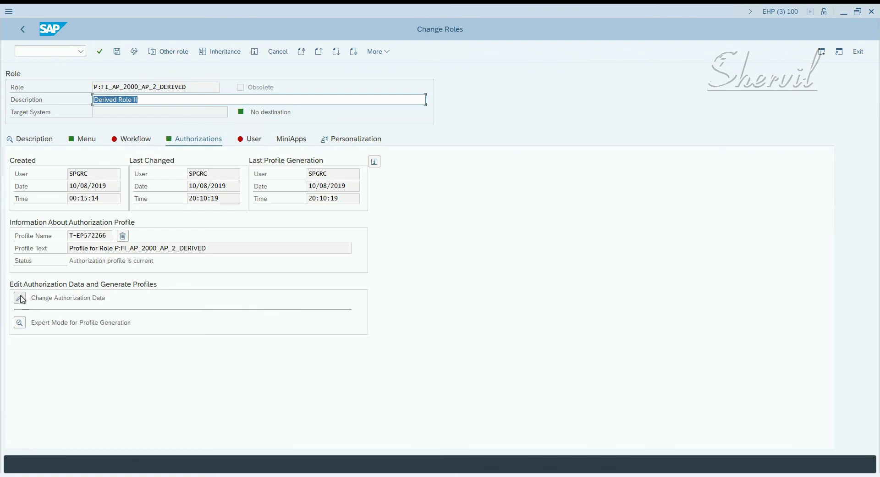
left_click(20, 298)
left_click(513, 52)
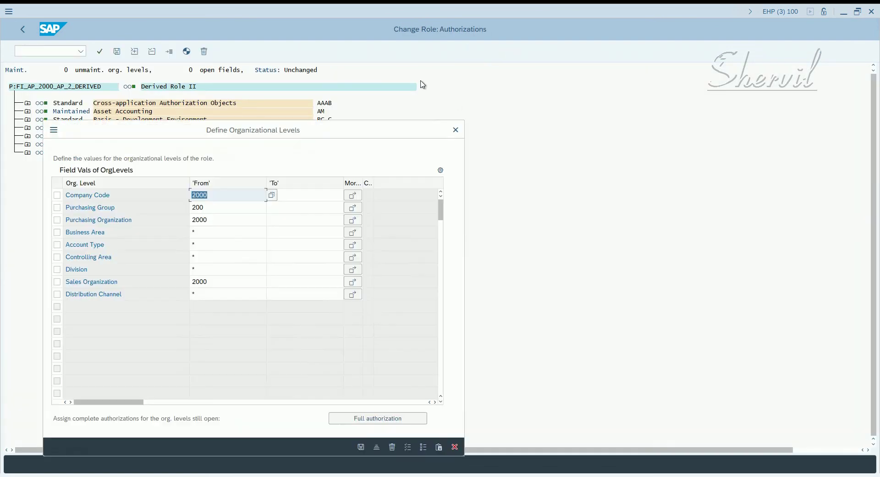
left_click(237, 260)
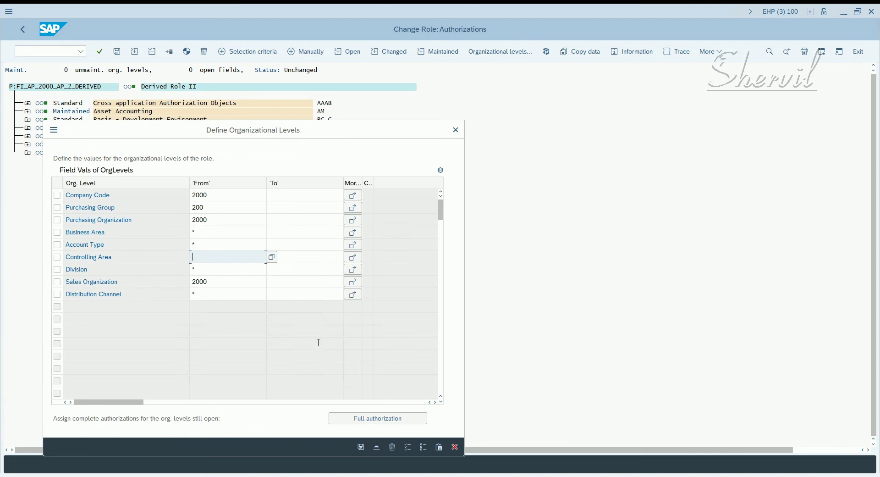
left_click(361, 446)
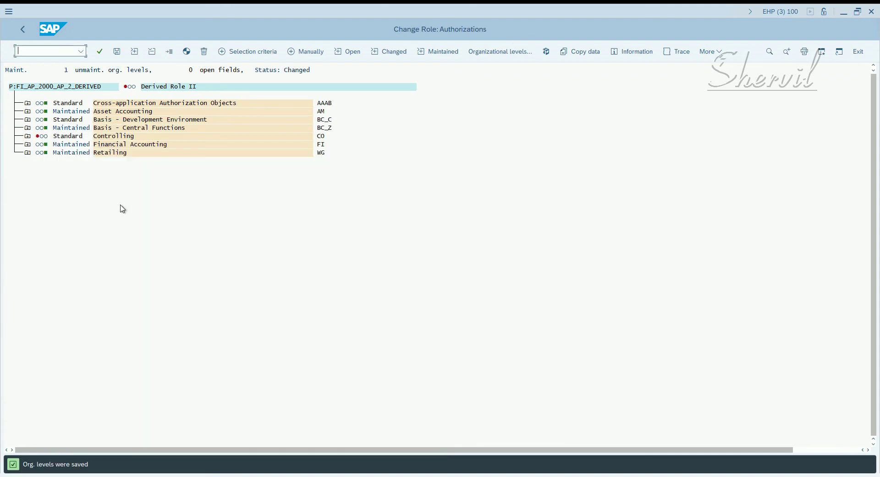
Expand Controlling down to the Transfer Price Valuations fields, check Controlling Area's technical name and return to the organizational level list
left_click(27, 136)
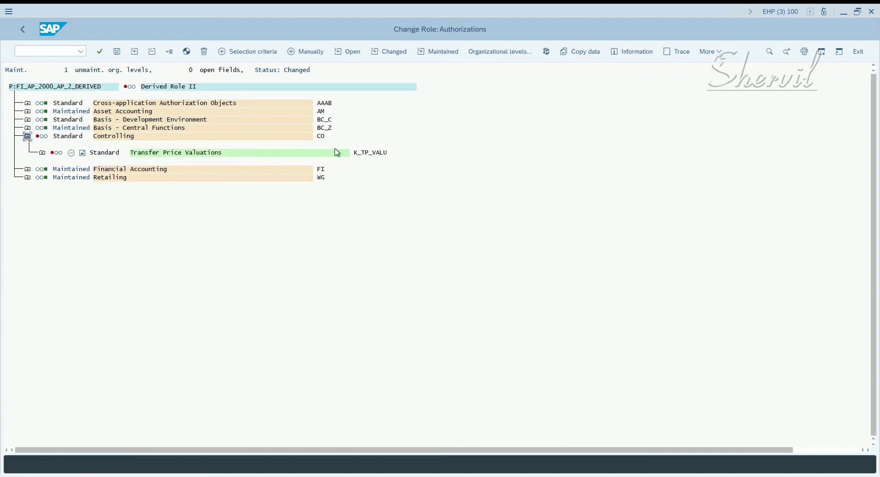
left_click(42, 152)
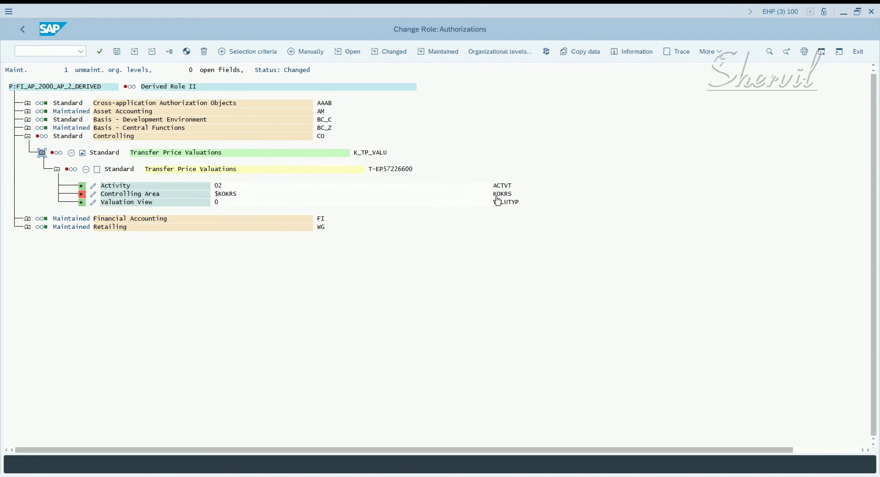
key("alt+Tab")
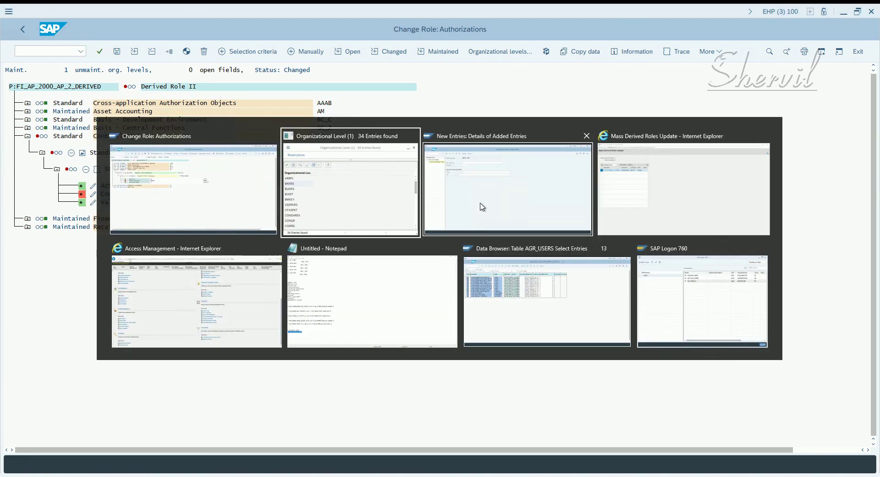
left_click(438, 218)
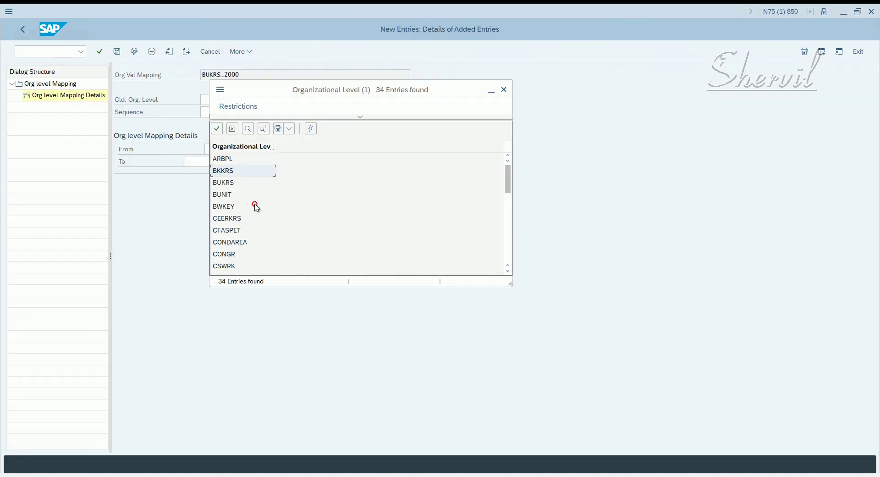
Choose KOKRS as the child org. level, with sequence 8 and a From value of 2000
scroll(257, 208, "down", 3)
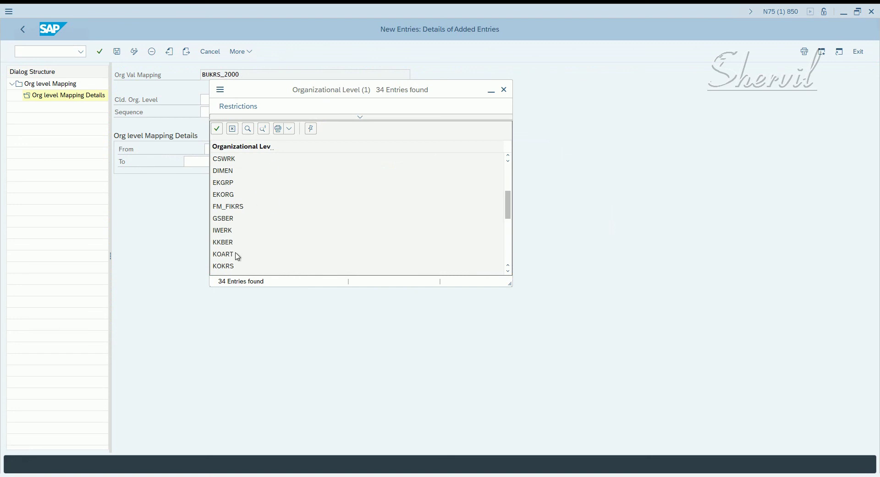
left_click(231, 270)
double_click(229, 270)
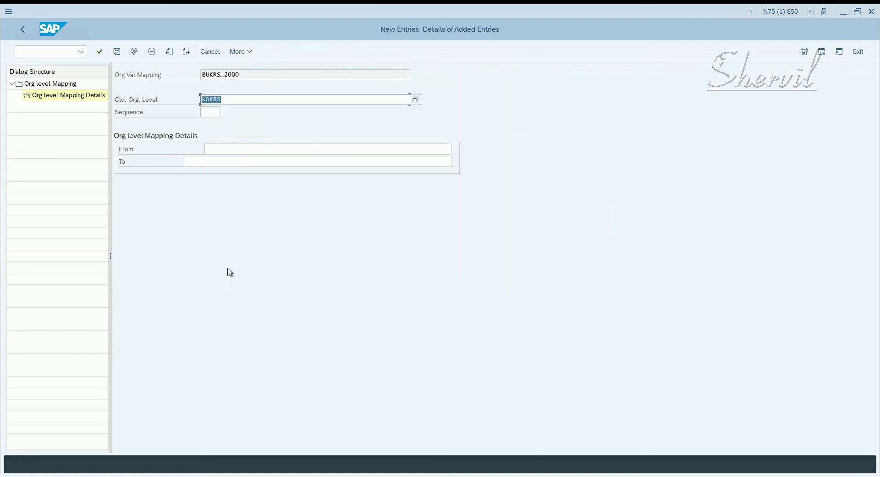
left_click(206, 113)
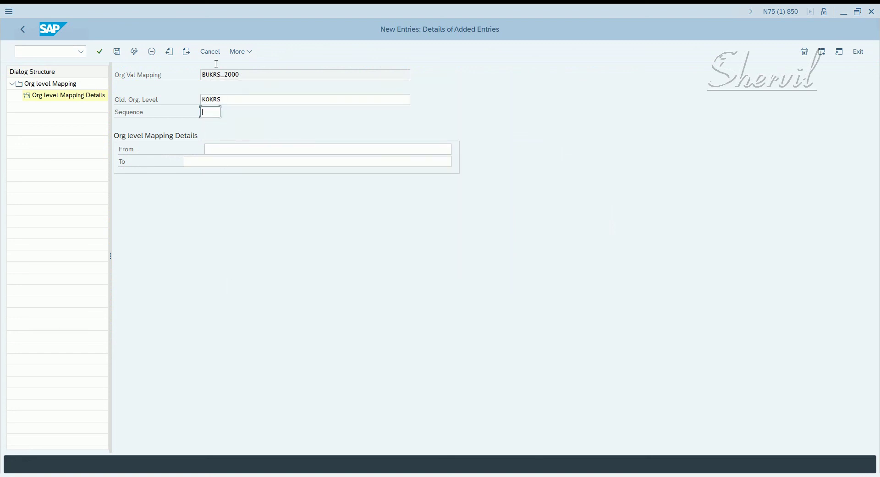
type("8")
left_click(232, 148)
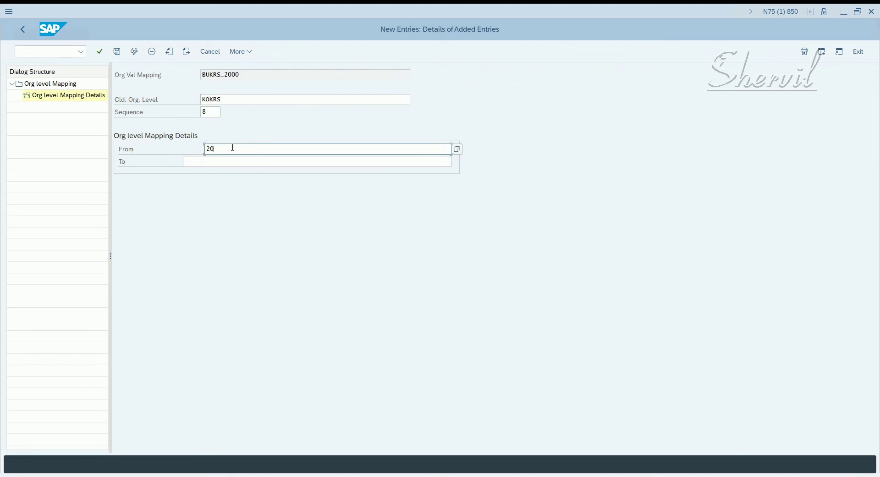
type("2000")
key("Return")
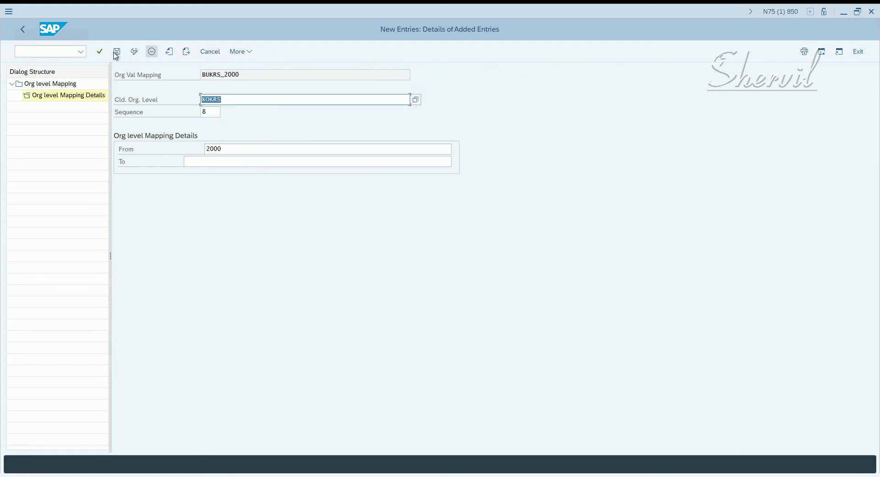
Save the new mapping entry to the BRM Configuration customizing request and return to the mapping details overview
left_click(117, 51)
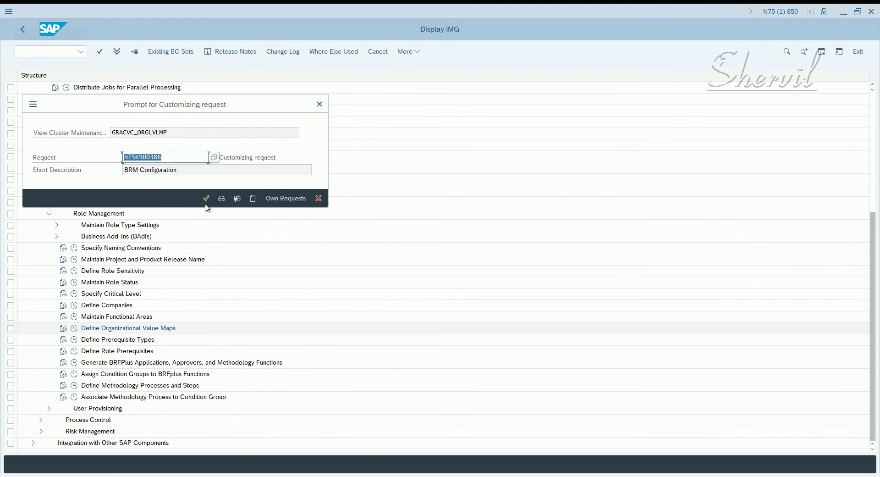
left_click(206, 198)
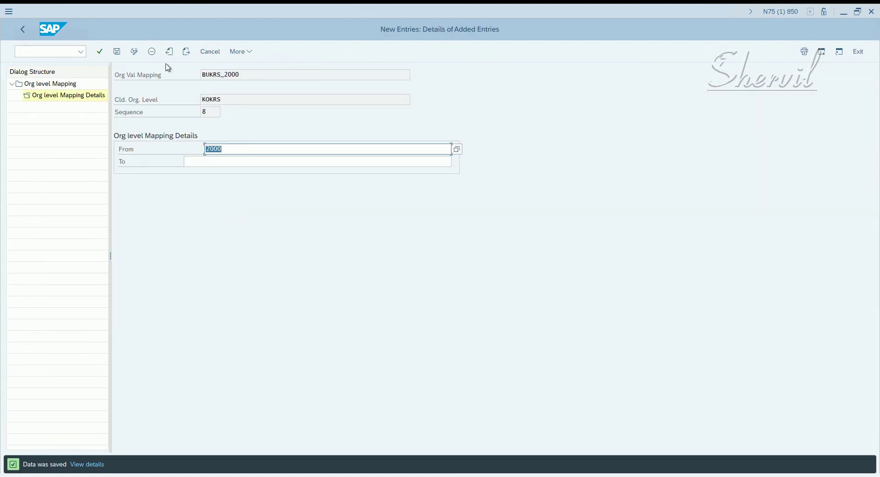
left_click(22, 29)
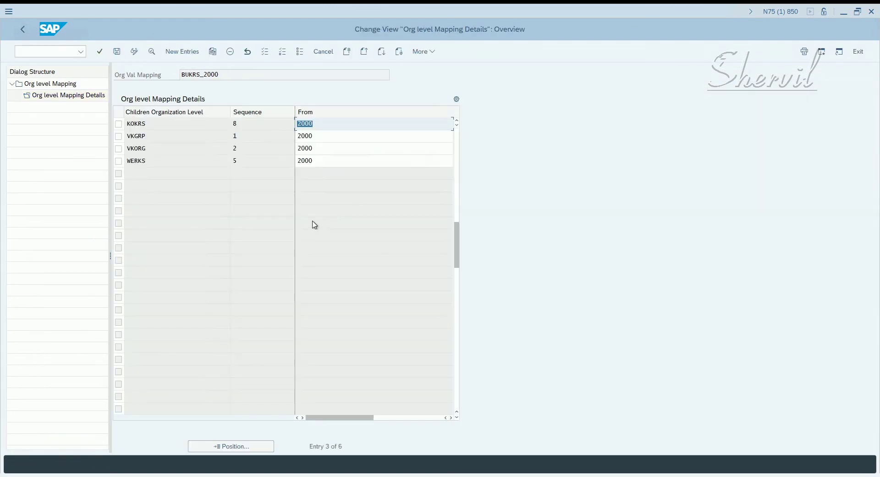
Switch to the derived role's authorizations, exit them while generating the profile, and return to the Role Maintenance start screen
key("alt+Tab")
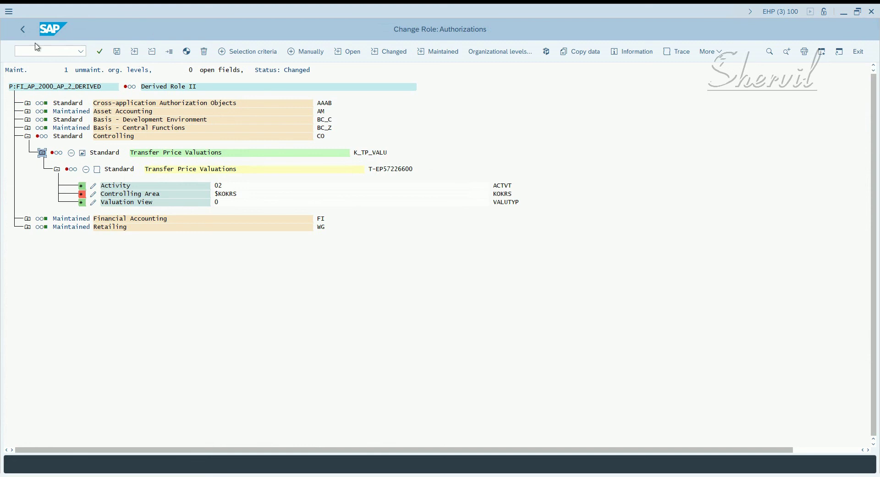
left_click(23, 29)
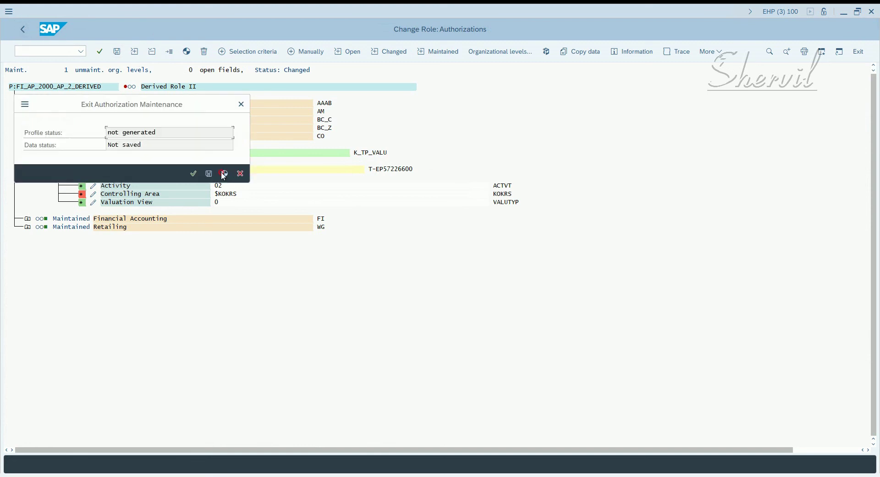
left_click(202, 173)
left_click(170, 221)
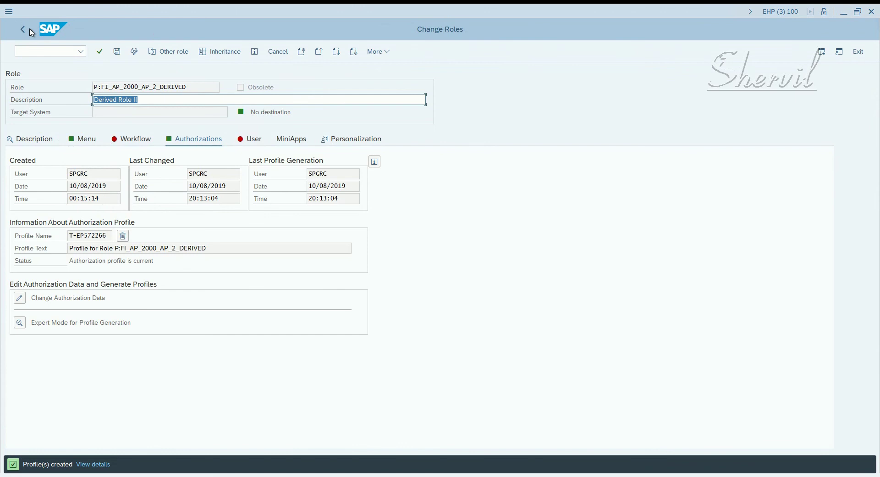
left_click(23, 30)
Switch to the Mass Derived Roles Update results window in Internet Explorer and close it
key("alt+Tab")
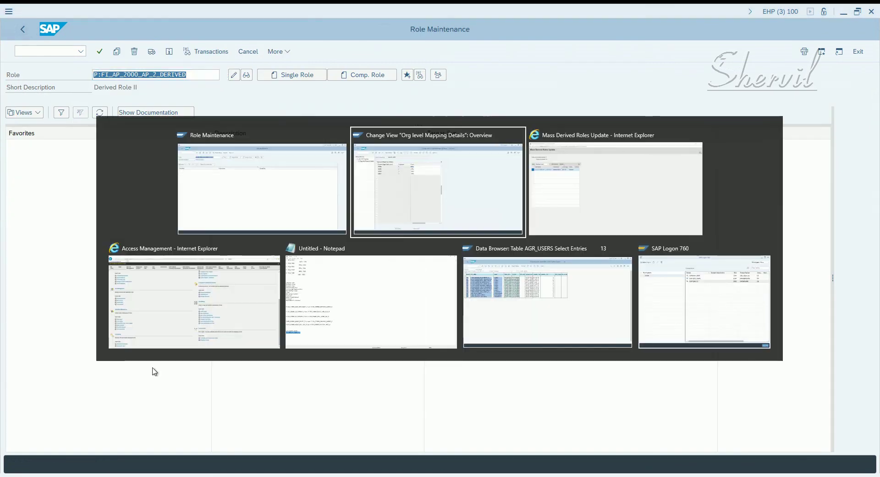
key("alt+Tab")
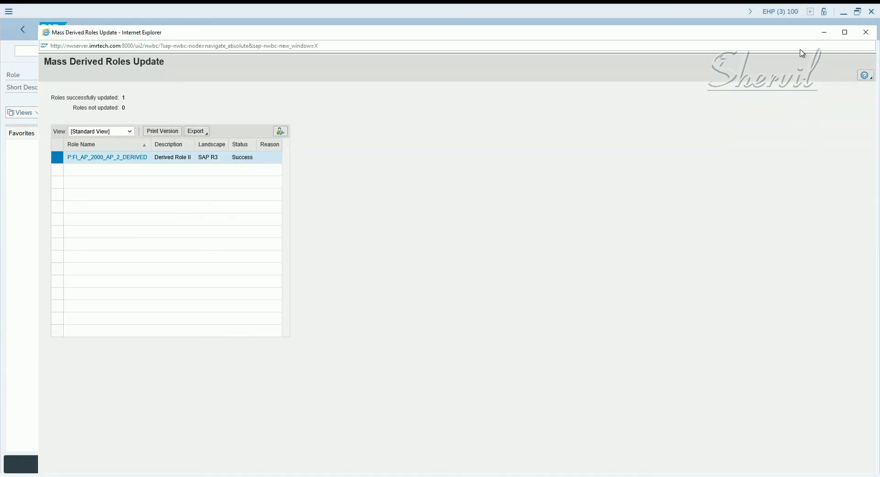
left_click(866, 32)
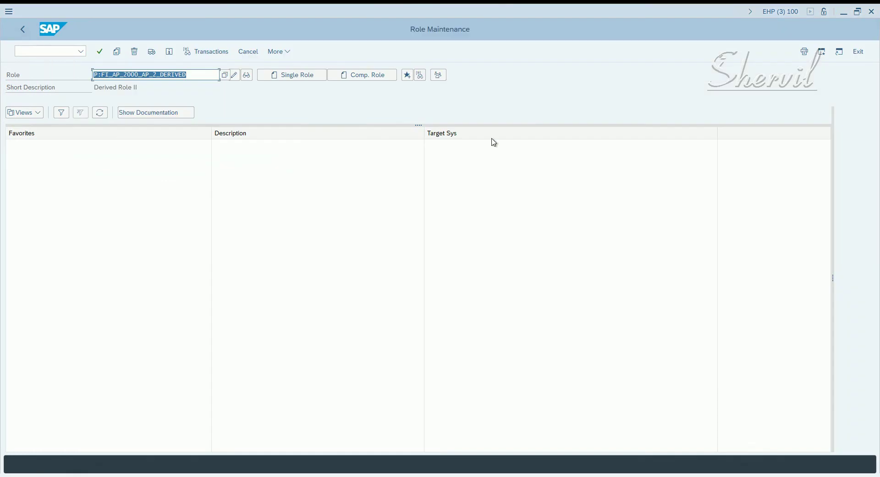
Switch to Internet Explorer and choose BUKRS_2000 as the org. value map for a new Mass Derived Roles Update
key("alt+Tab")
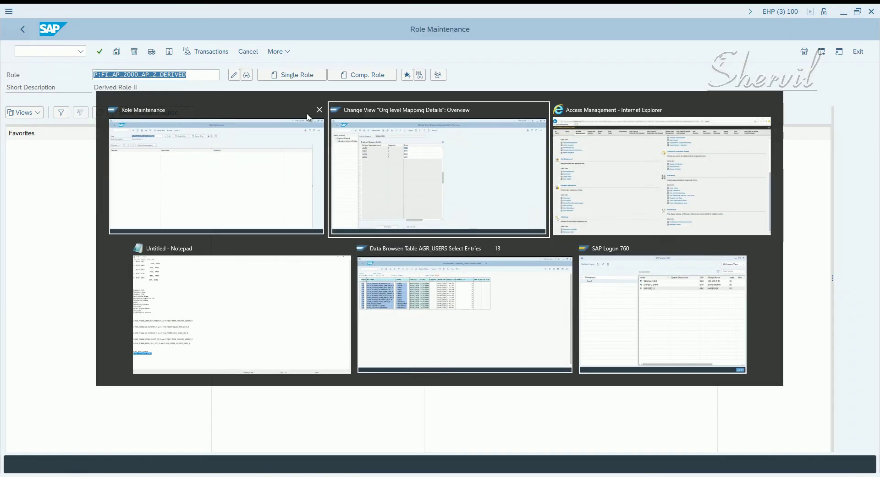
key("alt+Tab")
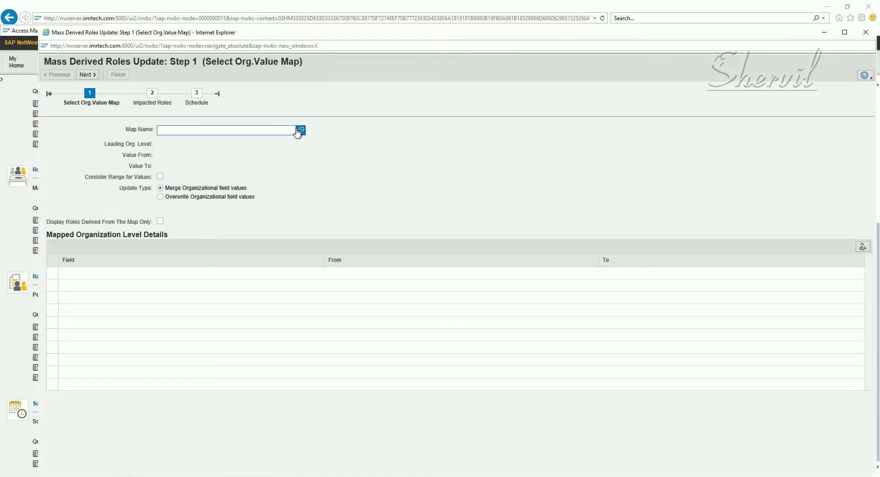
left_click(300, 131)
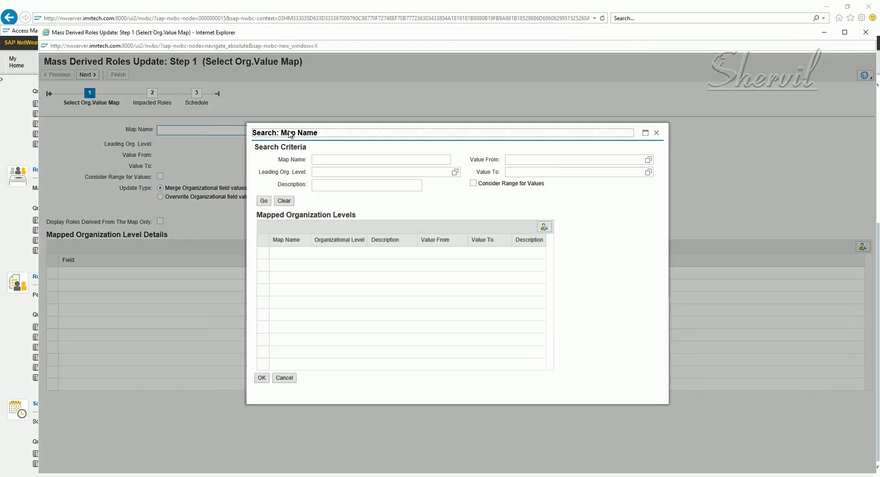
left_click(262, 202)
left_click(265, 253)
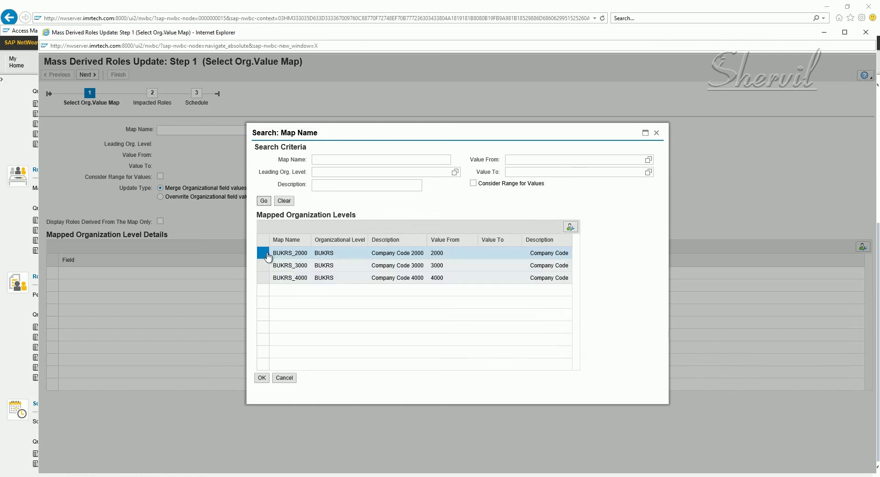
left_click(262, 378)
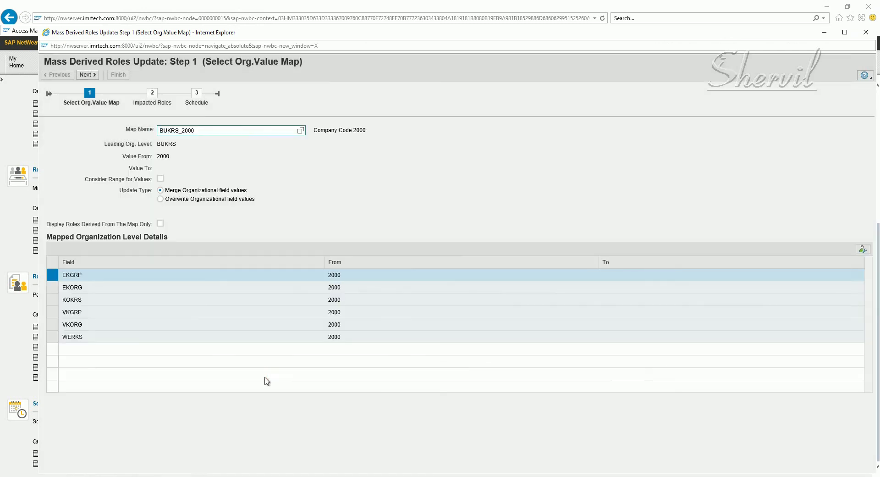
Set the update to overwrite organizational field values, restrict it to roles derived from the map, and proceed to the impacted roles
left_click(185, 192)
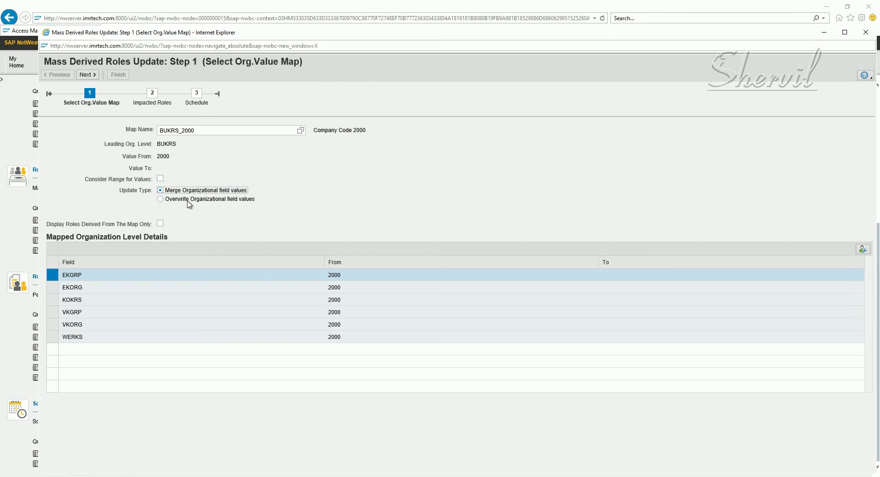
left_click(188, 202)
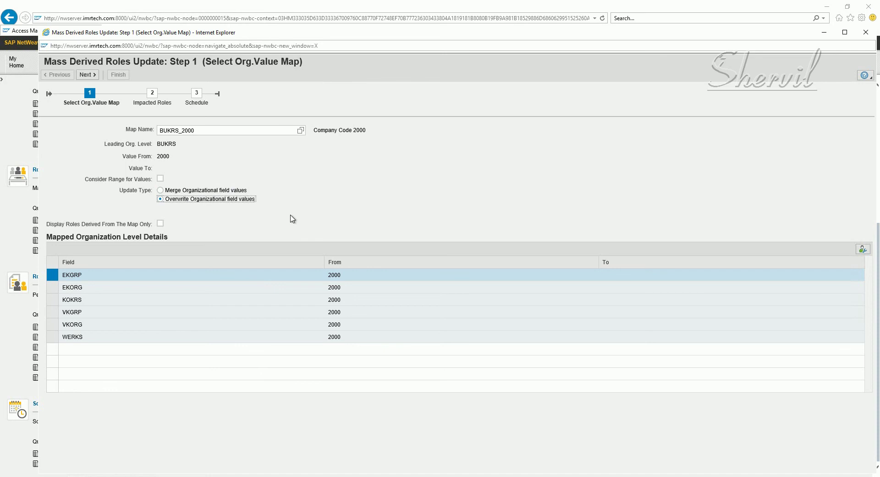
left_click(161, 223)
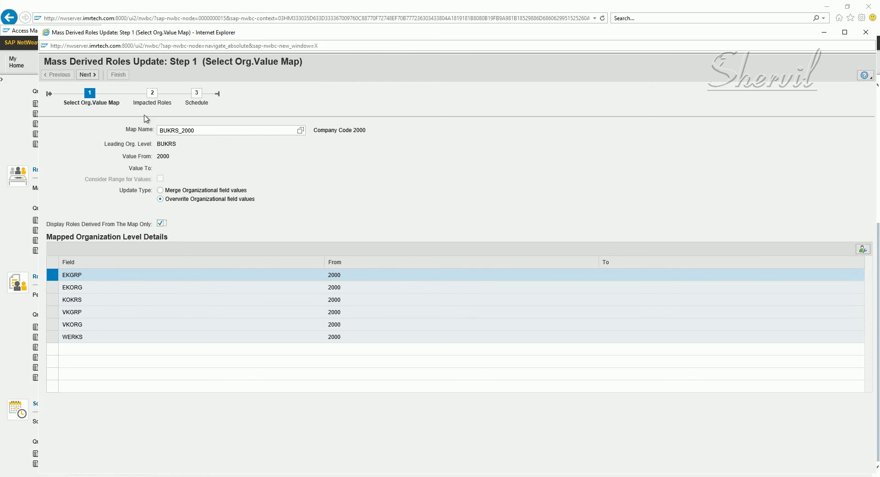
left_click(86, 75)
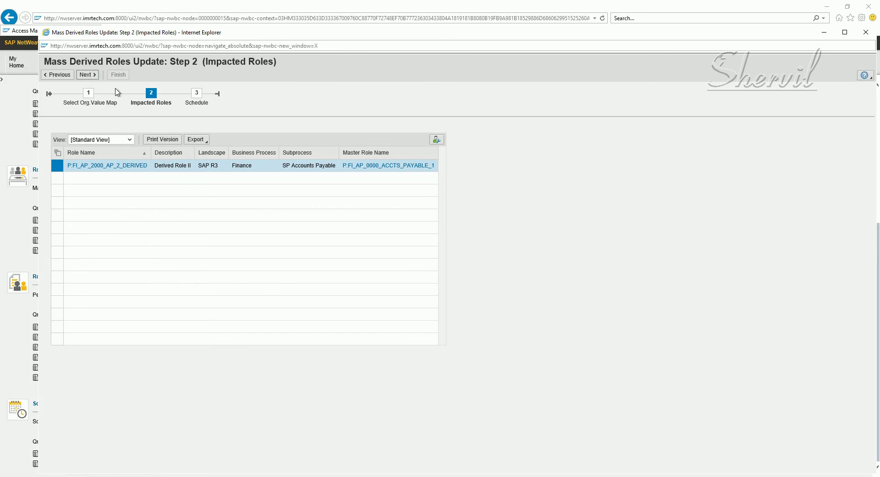
Continue to scheduling and submit ticket number 66666 with the remark "Testing Derived"
left_click(91, 76)
left_click(385, 231)
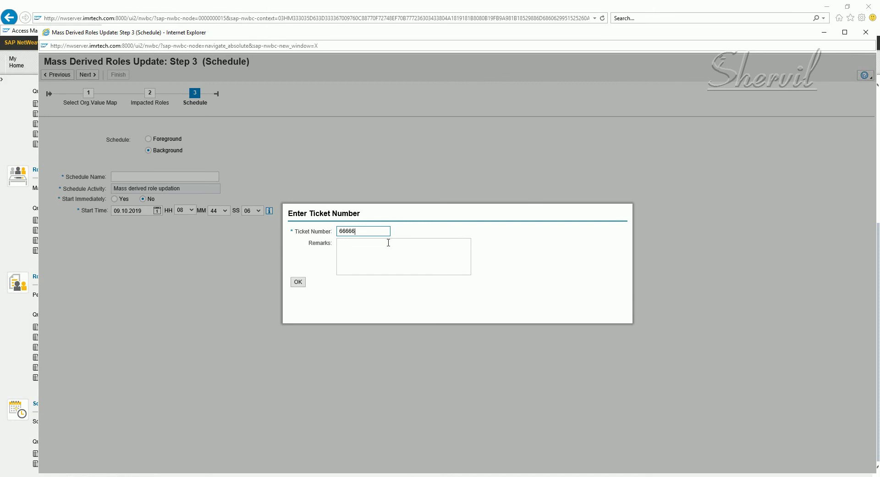
left_click(380, 250)
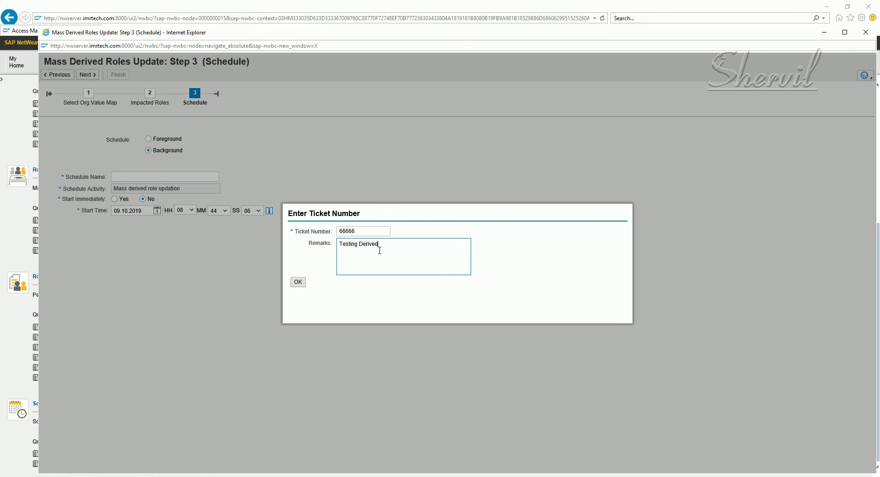
left_click(303, 282)
left_click(303, 282)
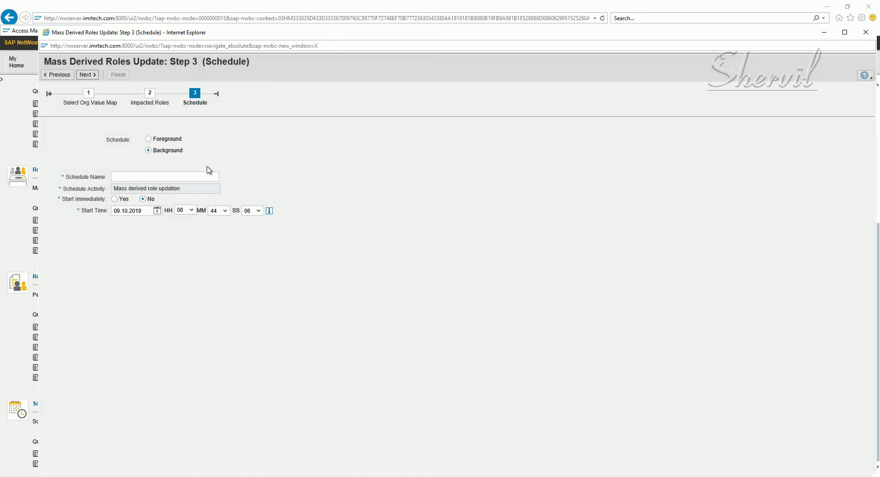
Run the mass update of derived roles in the foreground and close its results window
left_click(155, 138)
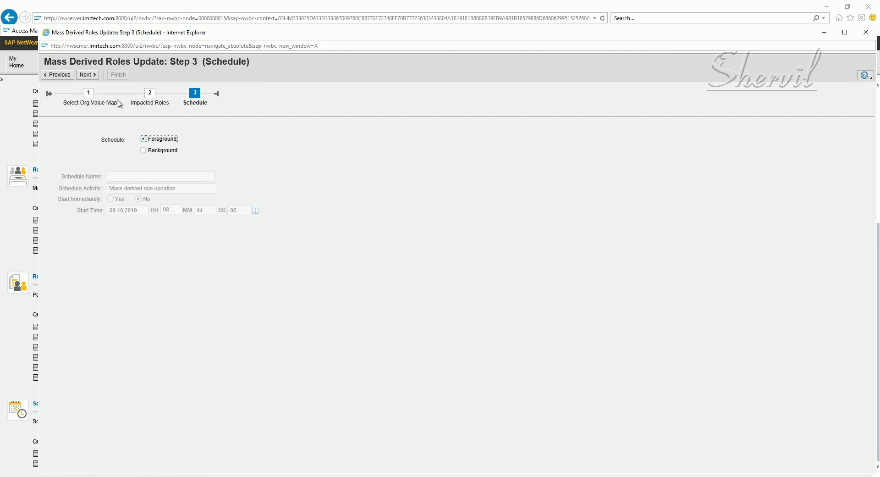
left_click(90, 77)
left_click(89, 80)
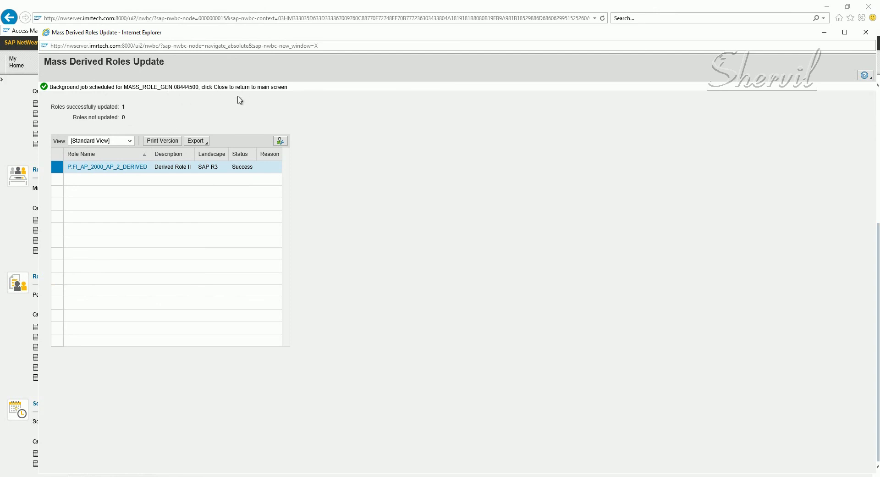
left_click(865, 33)
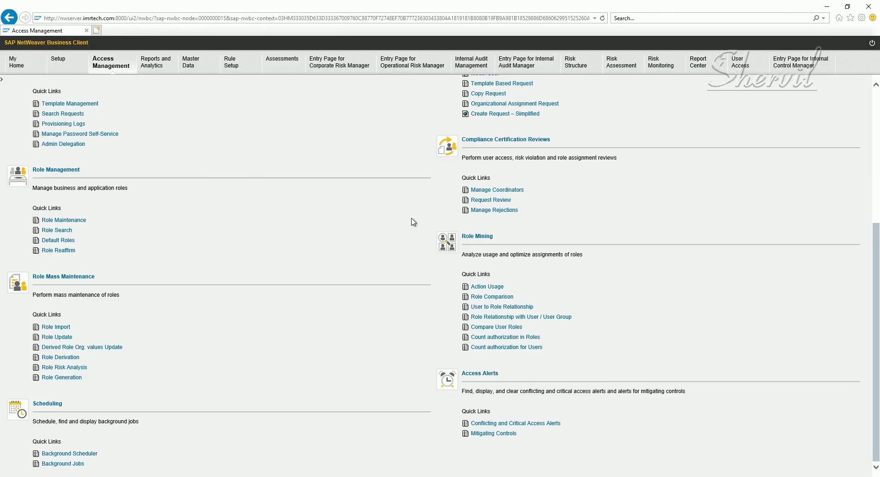
Switch to Role Maintenance, open P:FI_AP_2000_AP_2_DERIVED for change, and display the organizational levels in its authorization data
key("alt+Tab")
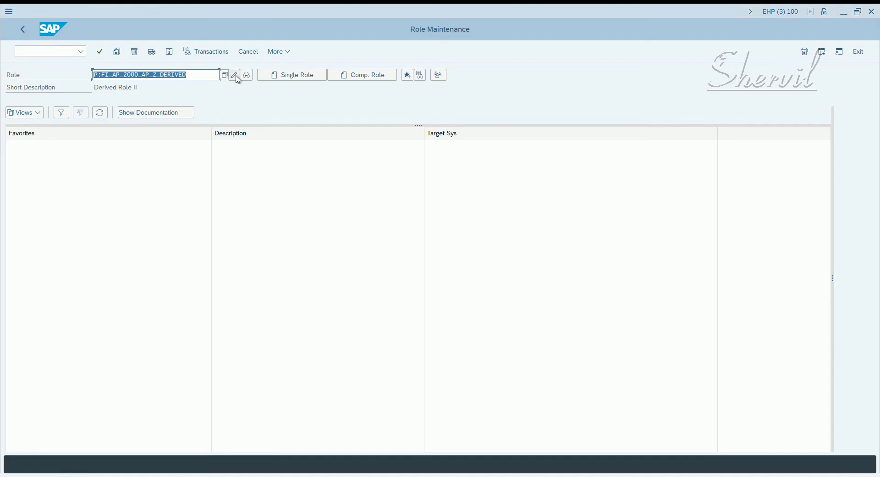
left_click(235, 75)
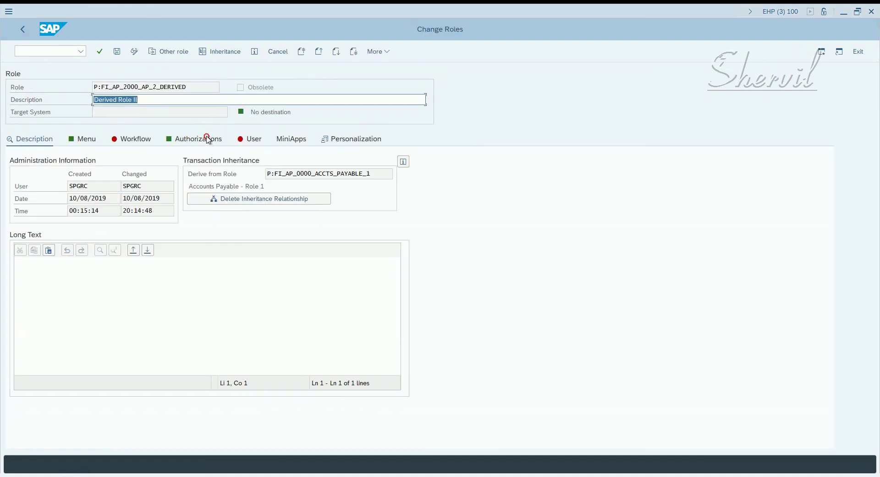
left_click(210, 139)
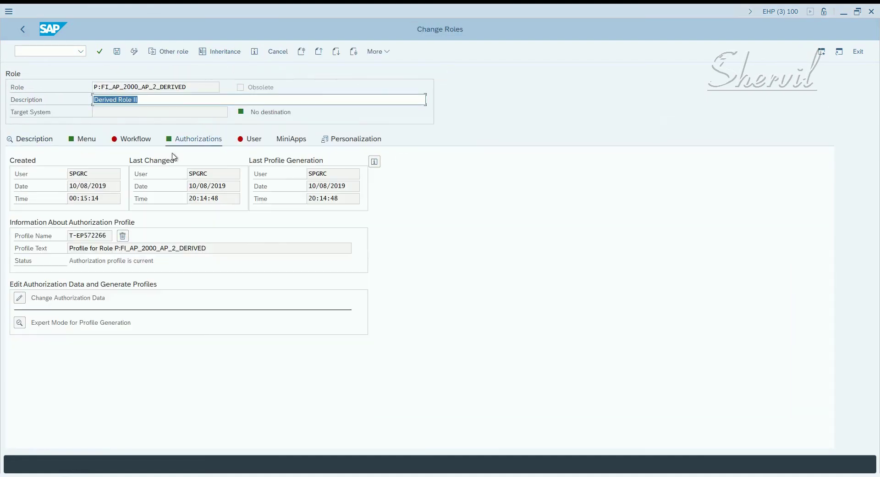
left_click(19, 301)
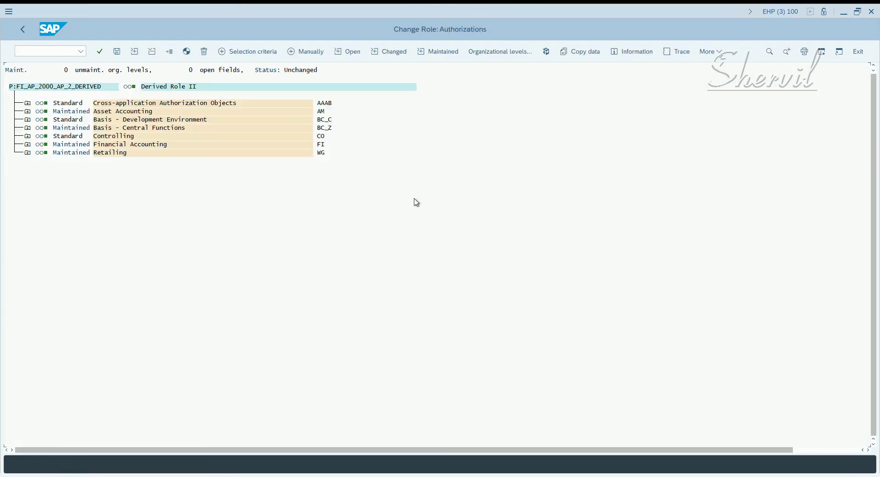
left_click(498, 53)
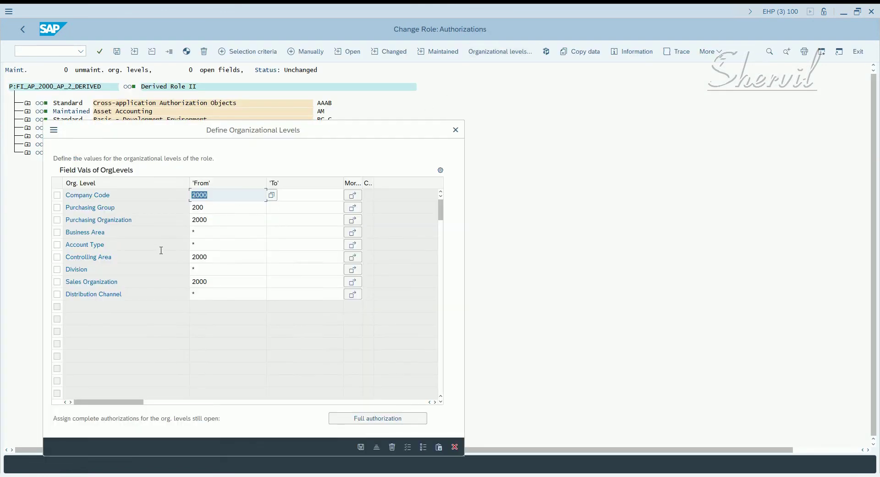
Check the Controlling Area value in the role's organizational levels and close the dialog without saving
left_click(200, 258)
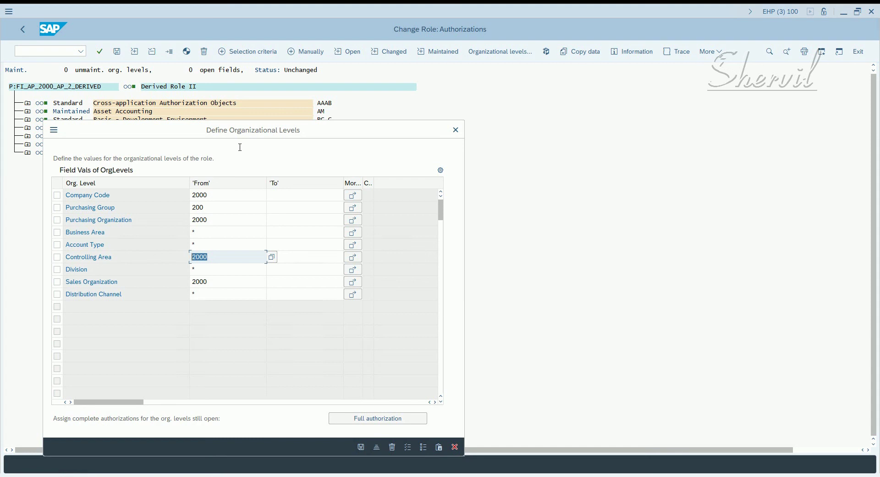
left_click_drag(240, 131, 316, 120)
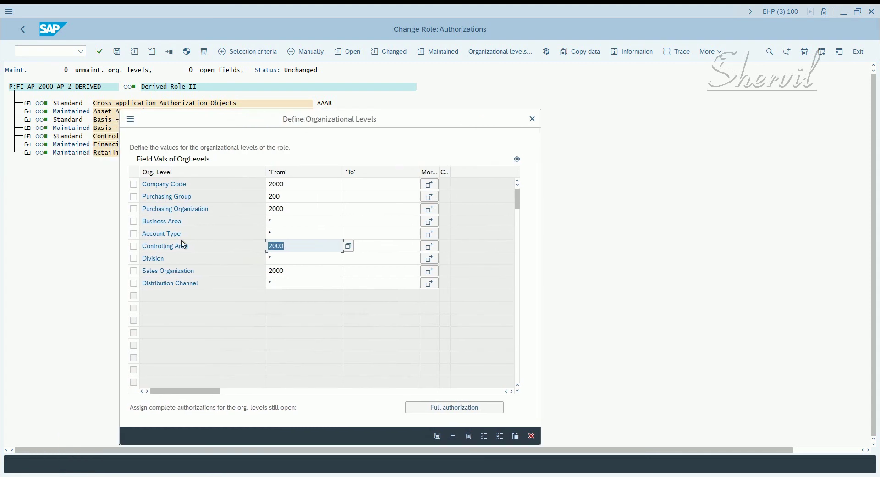
left_click(531, 435)
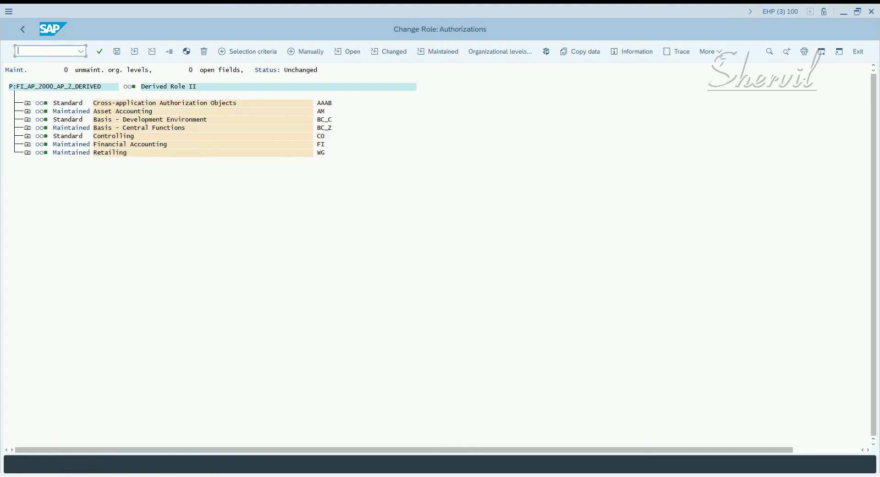
Switch to the Org level Mapping Details view and review the KOKRS entry and other child org. levels of BUKRS_2000
left_click(219, 441)
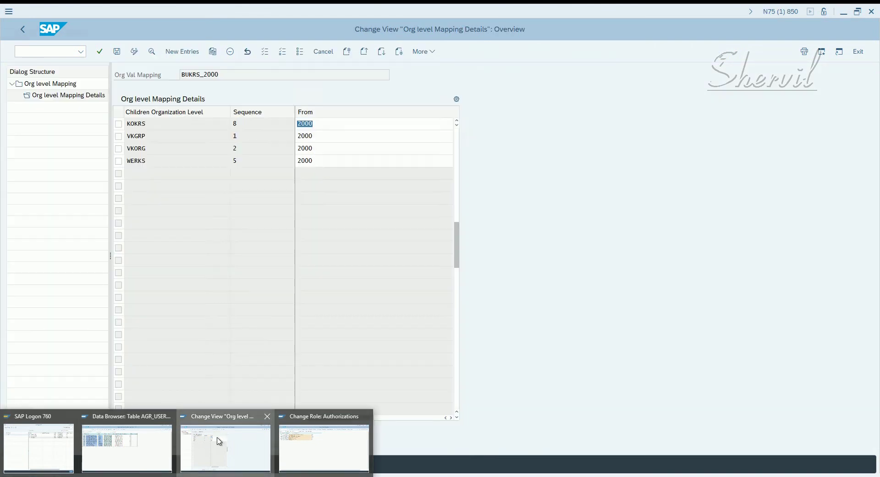
double_click(131, 122)
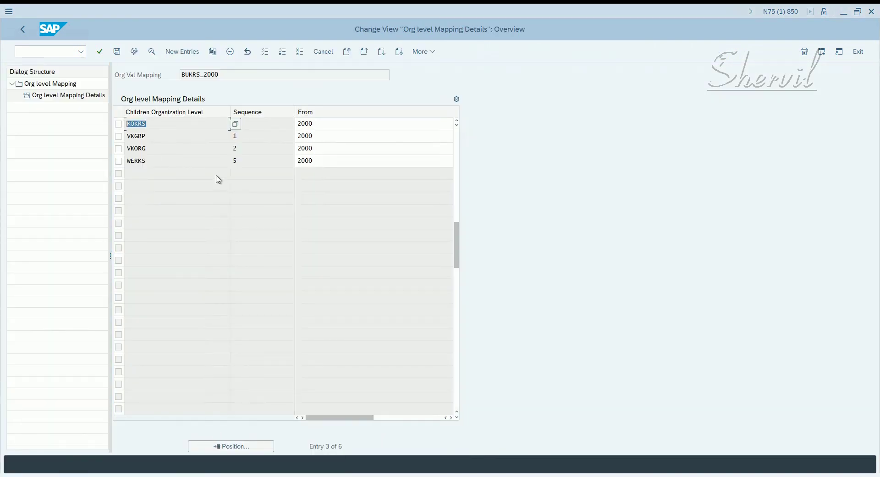
scroll(219, 179, "down", 1)
scroll(218, 178, "up", 2)
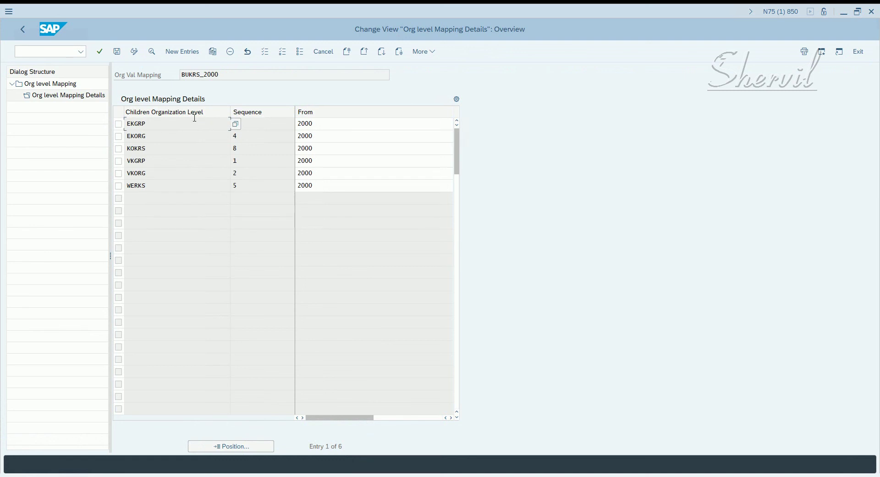
left_click_drag(218, 75, 158, 75)
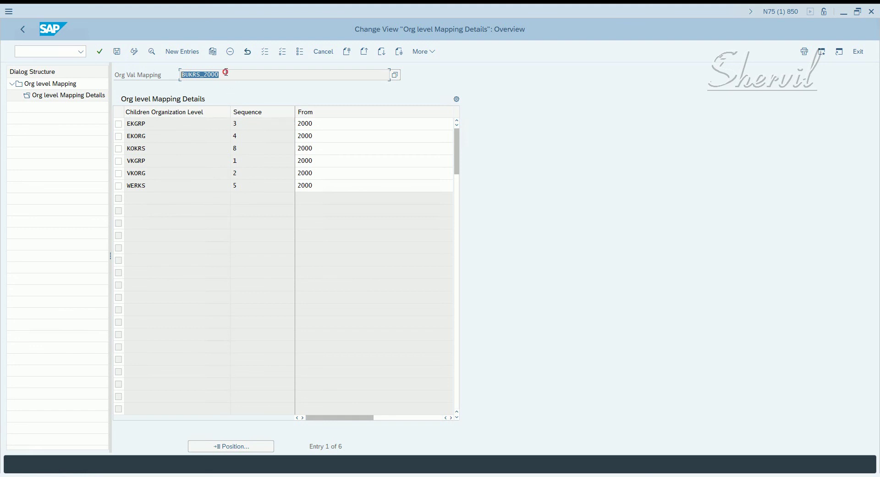
left_click_drag(225, 72, 161, 67)
left_click_drag(223, 76, 158, 76)
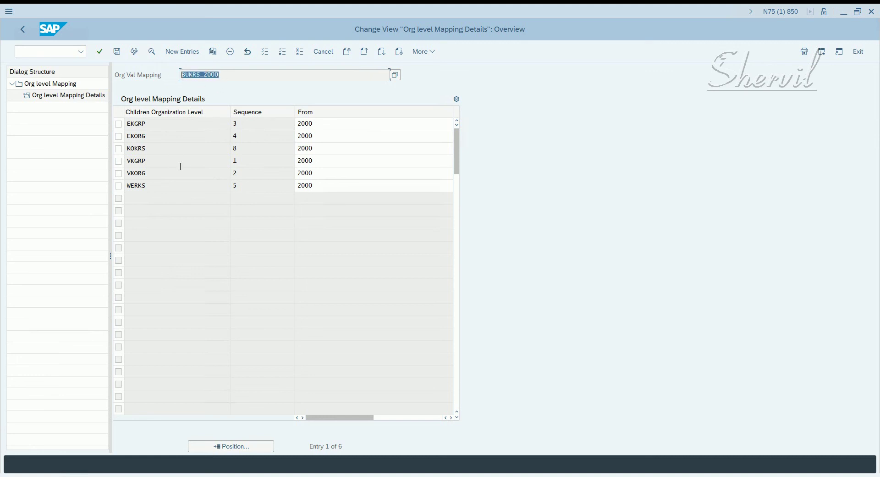
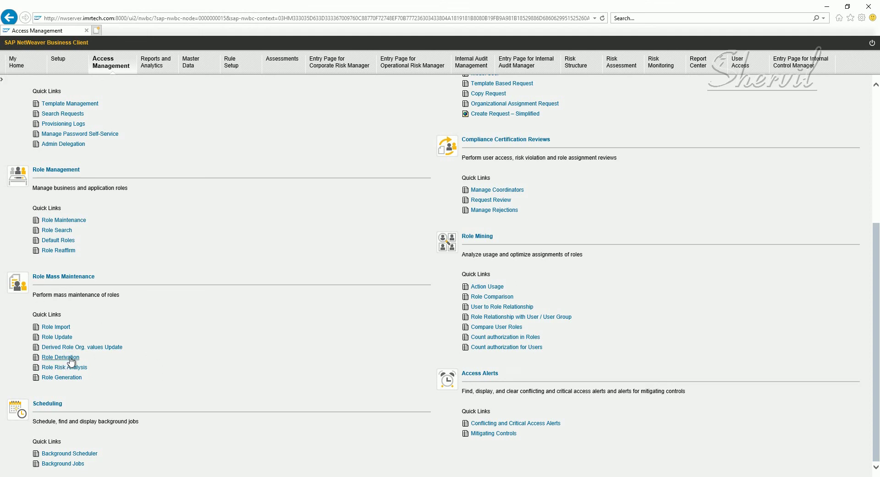
Open Role Derivation under Role Mass Maintenance and look up role P:FIN_PT0000_PRSS_VENDR_INV_M in the Notepad notes
left_click(70, 358)
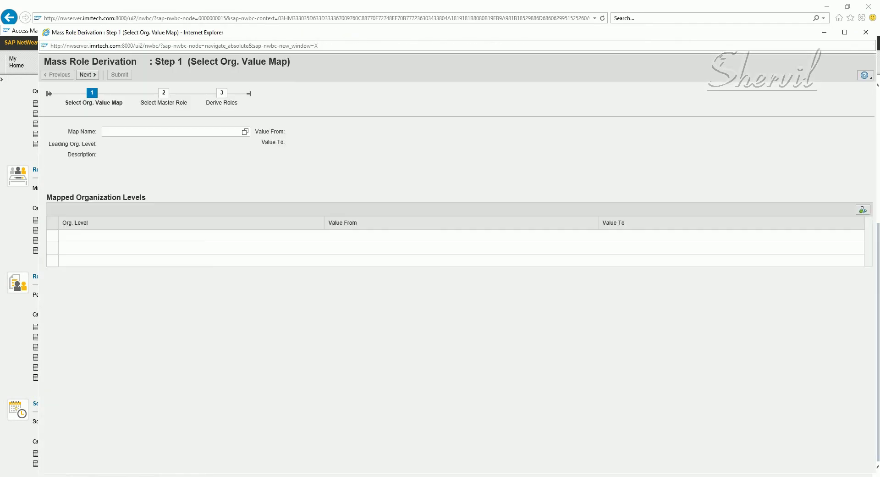
key("alt+Tab")
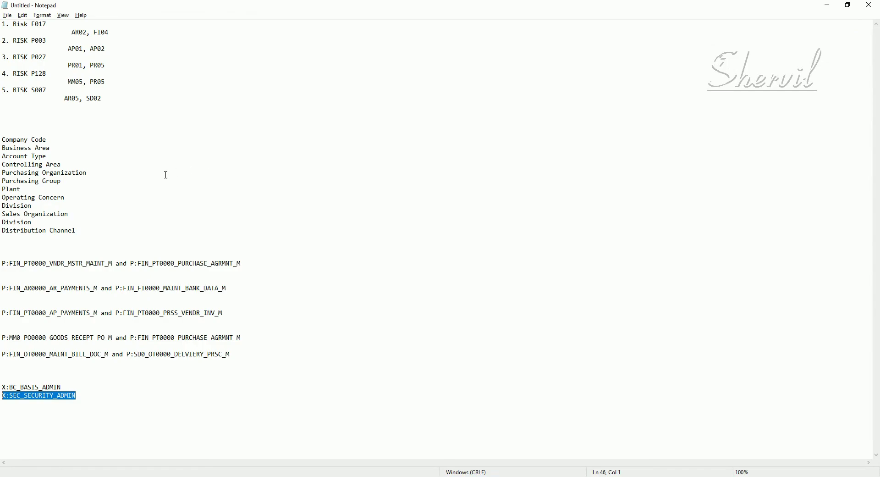
left_click_drag(88, 173, 29, 173)
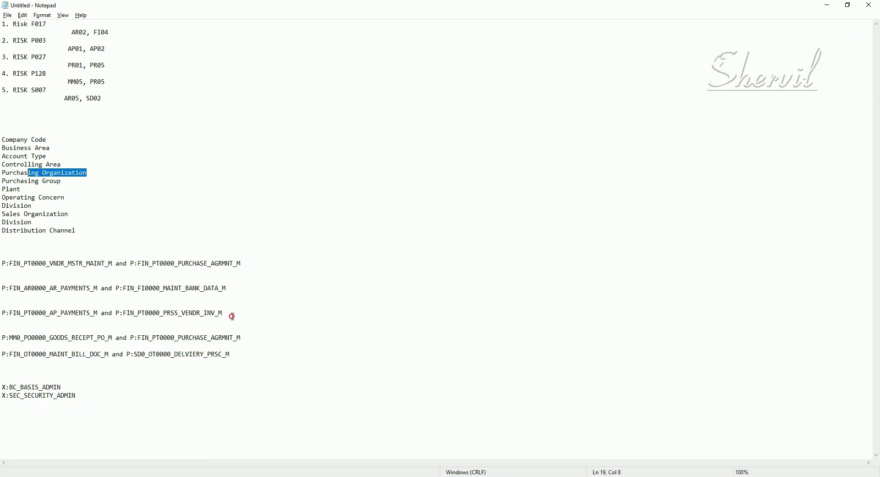
left_click_drag(233, 316, 118, 312)
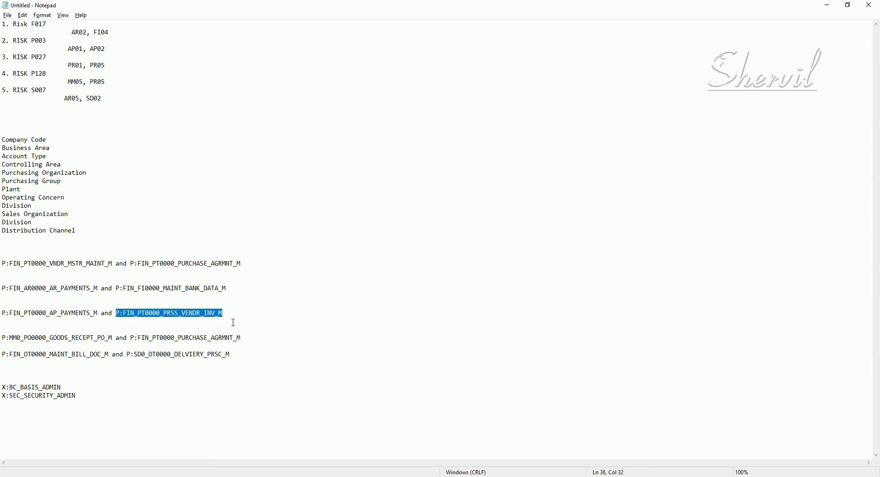
Switch to SAP GUI, leave the open role's authorizations, and display role P:FIN_PT0000_PRSS_VENDR_INV_M in Role Maintenance
key("alt+Tab")
key("alt+Tab")
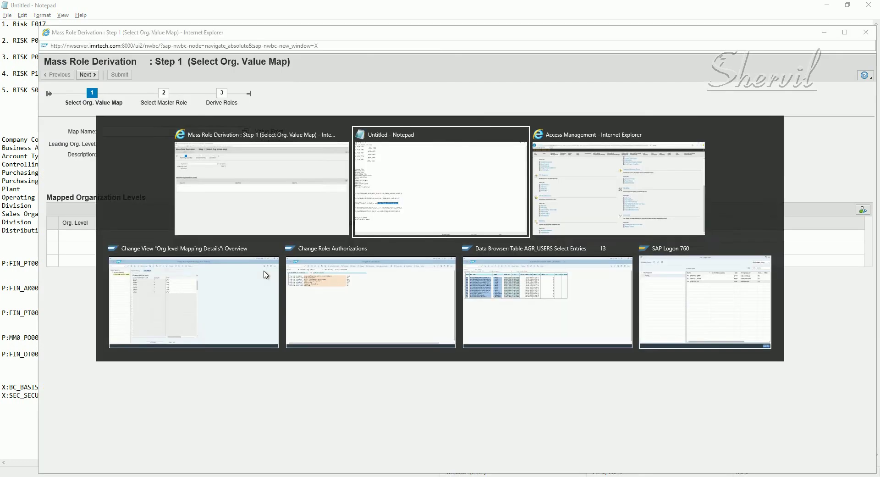
key("alt+Tab")
left_click(314, 301)
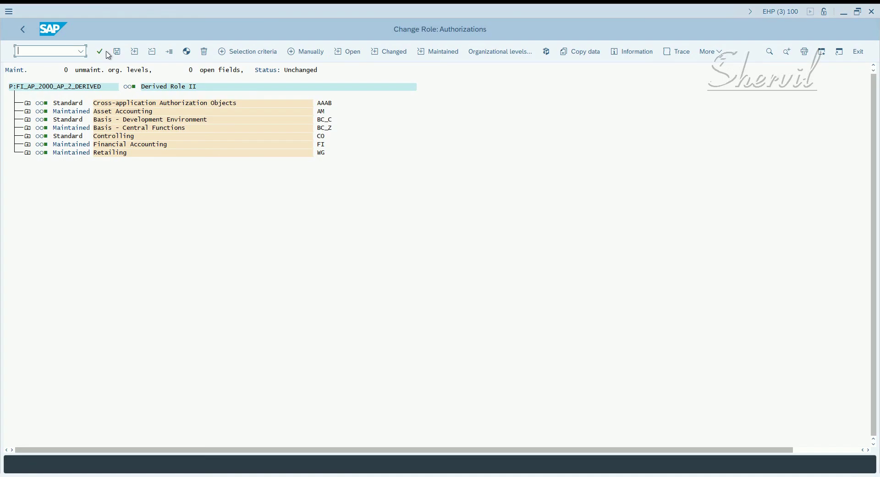
left_click(22, 30)
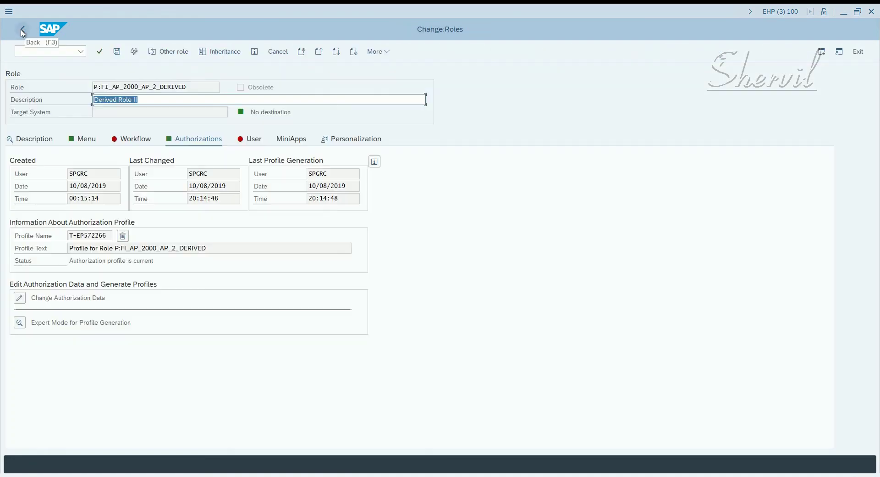
left_click(22, 32)
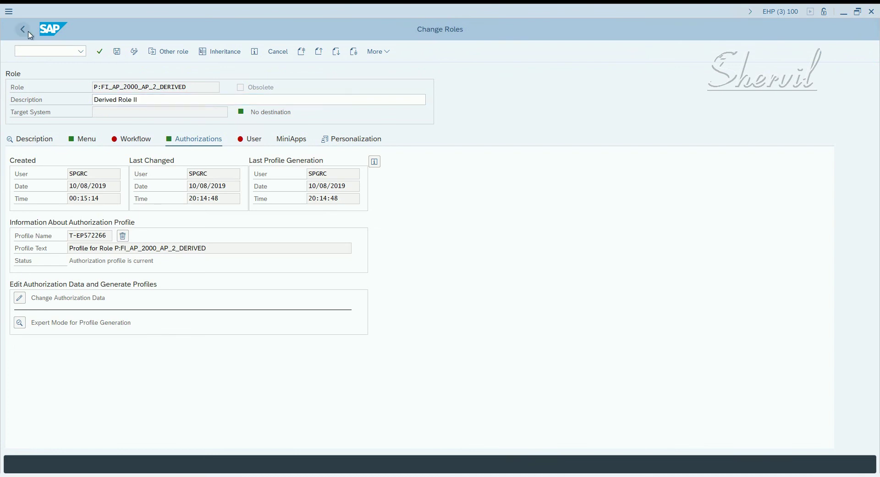
type("P:FIN_PT0000_PRSS_VENDR_INV_M")
left_click(248, 74)
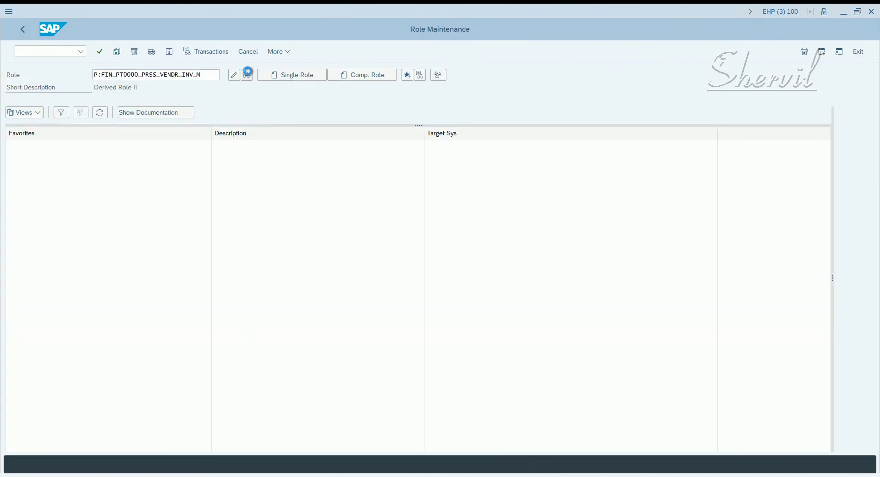
Check the organizational levels in the authorization data of P:FIN_PT0000_PRSS_VENDR_INV_M and close the dialog
left_click(181, 144)
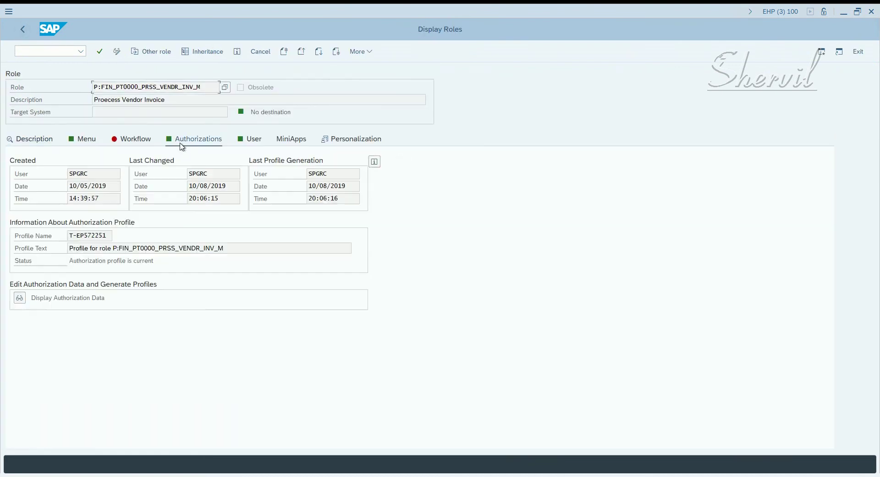
left_click(20, 298)
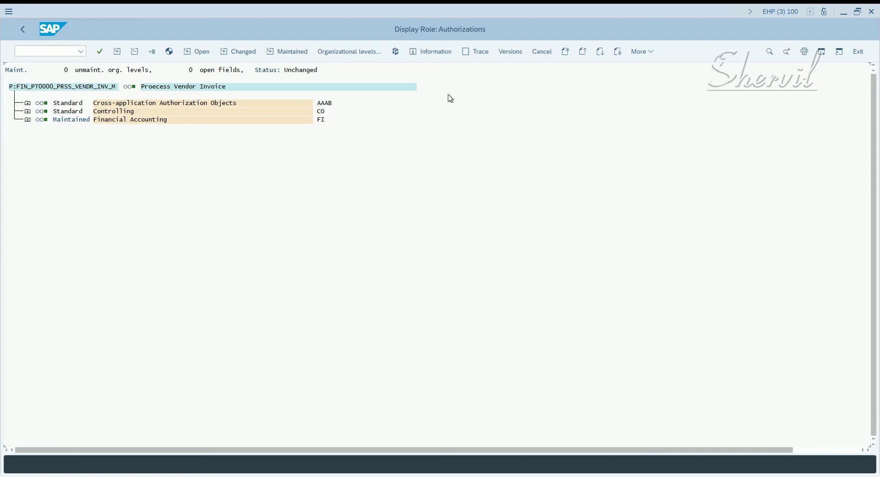
left_click(379, 53)
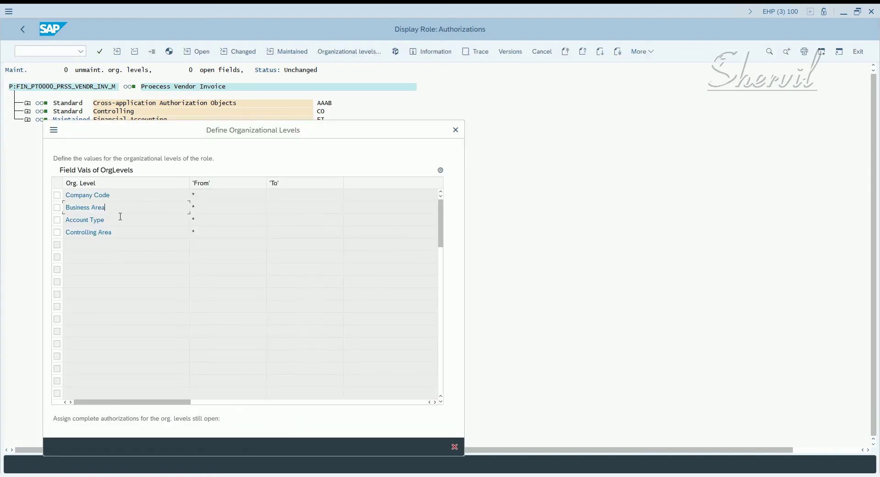
left_click(454, 131)
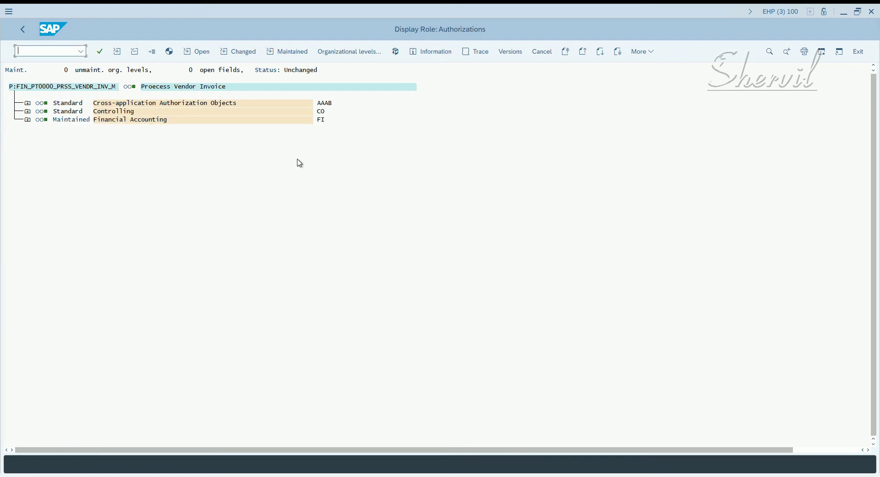
Copy the role name P:FIN_PT0000_PURCHASE_AGRMNT_M from the Notepad notes and display that role in Role Maintenance
key("alt+Tab")
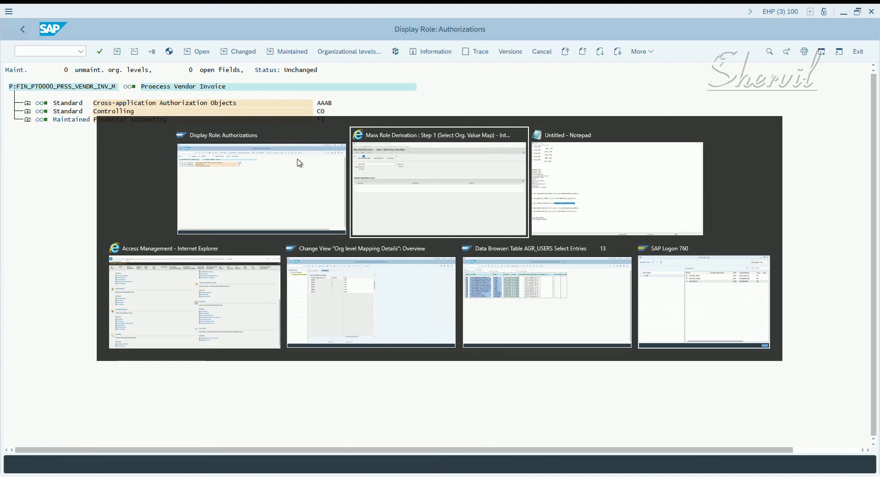
key("alt+Tab")
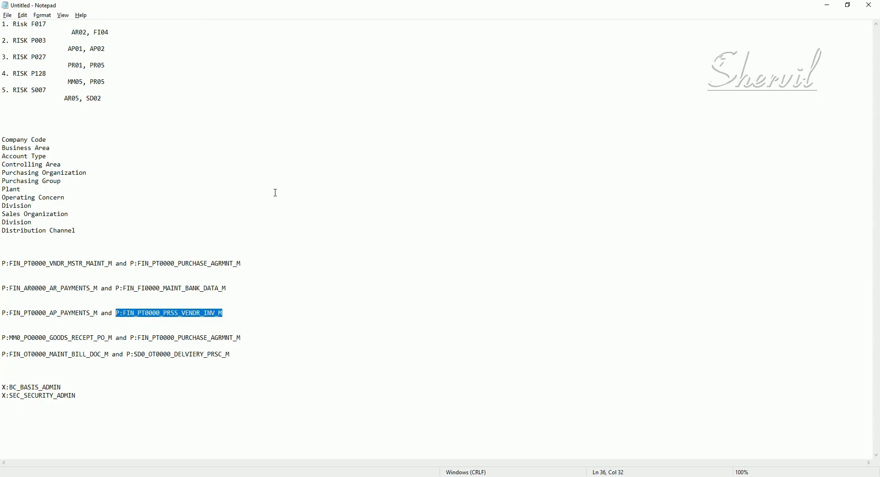
left_click_drag(246, 337, 131, 337)
key("ctrl+c")
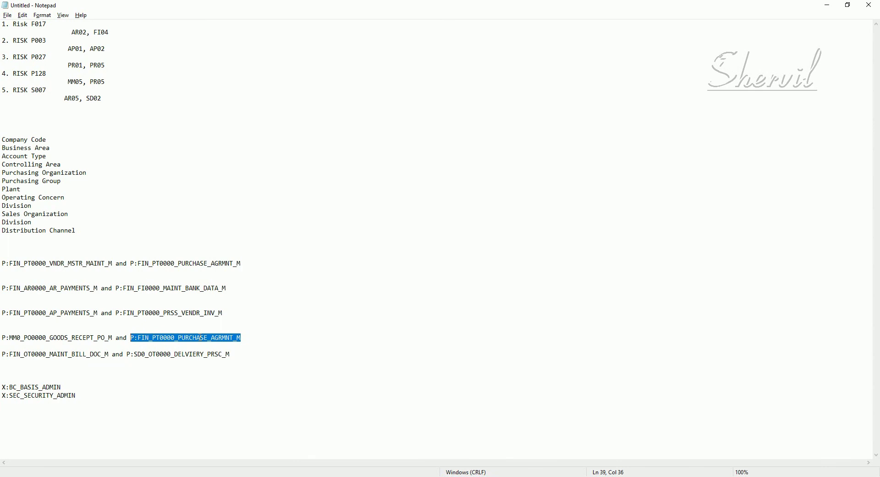
key("alt+Tab")
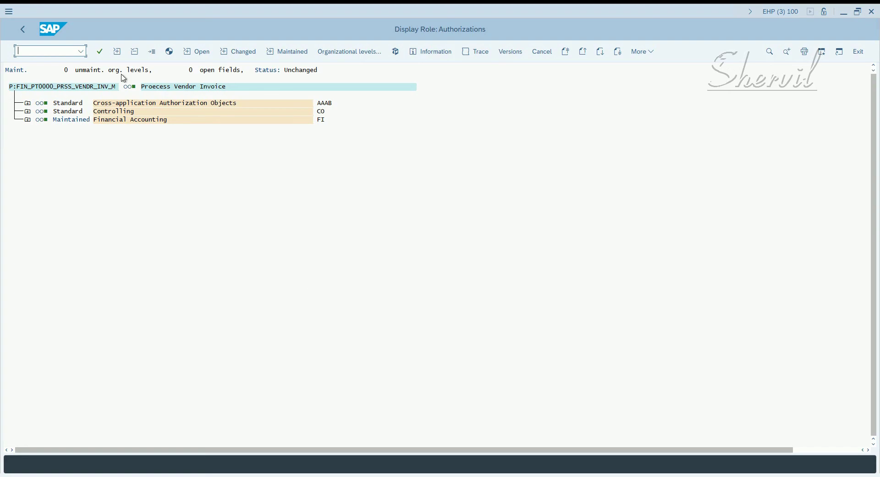
left_click(21, 30)
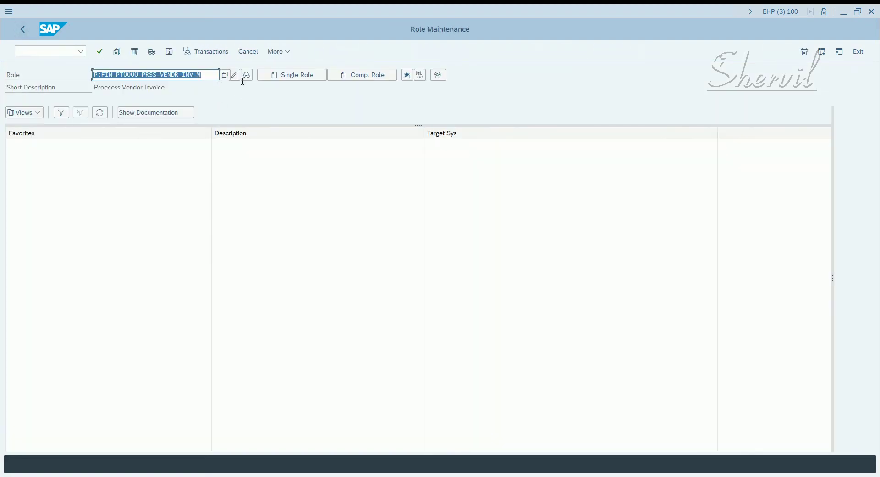
key("ctrl+v")
left_click(244, 76)
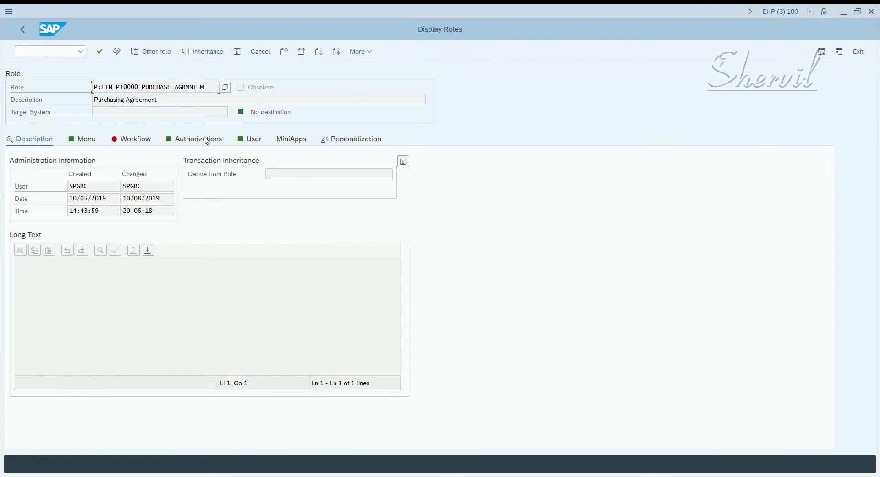
Review the organizational levels in the authorization data of P:FIN_PT0000_PURCHASE_AGRMNT_M and return to the Role Maintenance start screen
left_click(205, 139)
left_click(19, 298)
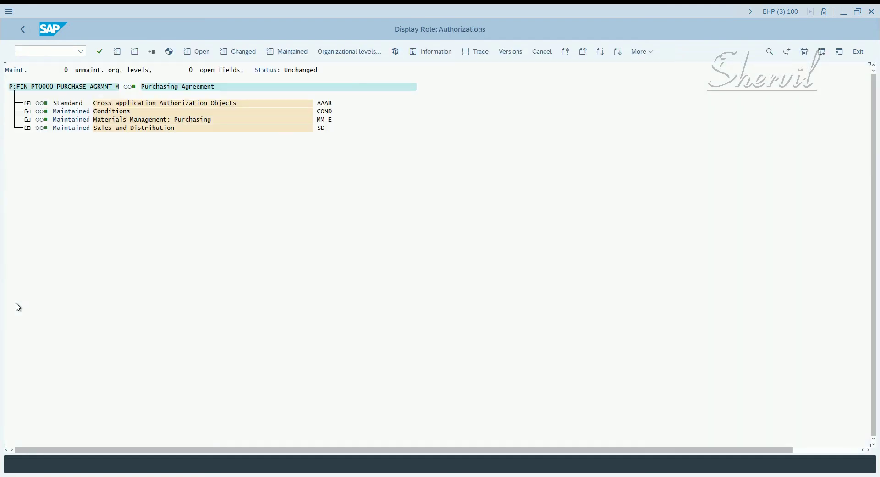
left_click(351, 52)
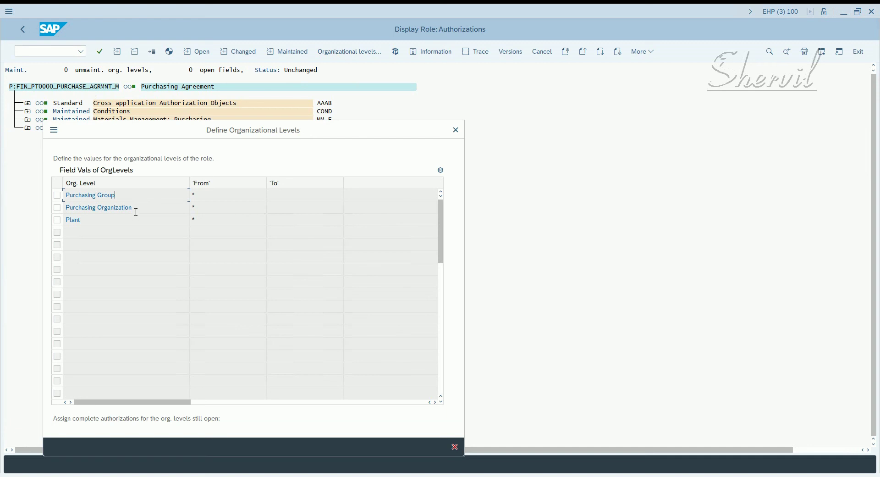
left_click(456, 130)
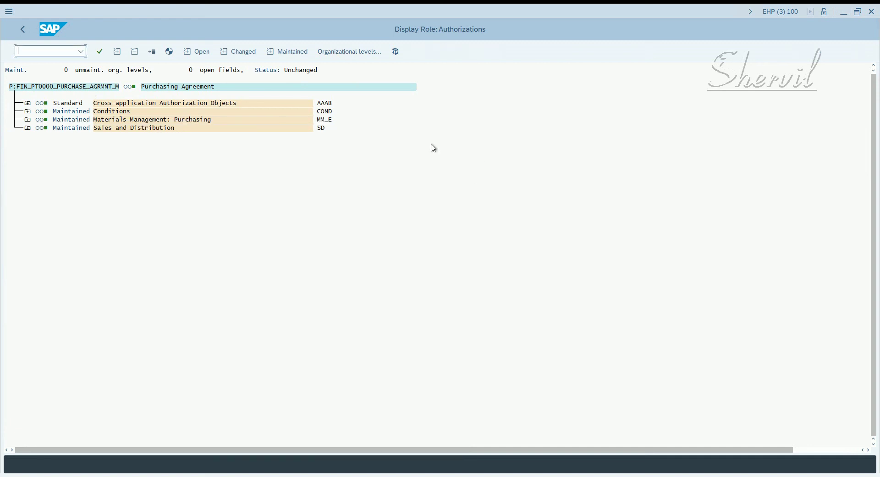
left_click(25, 32)
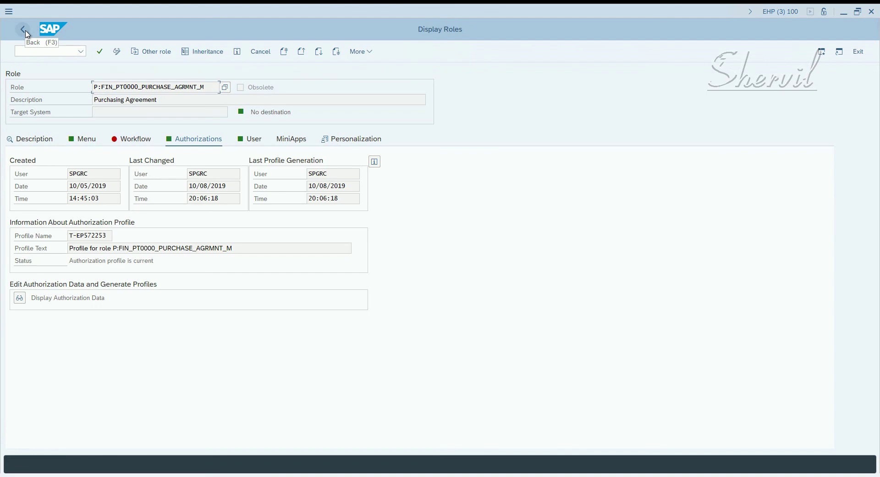
left_click(25, 31)
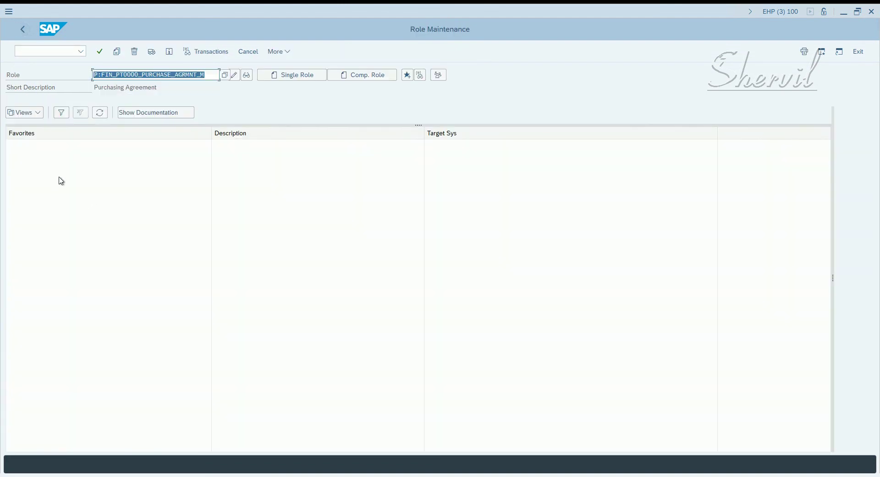
Take the role name P:MM0_PO0000_GOODS_RECEPT_PO_M from the Notepad notes and display that role in Role Maintenance
key("alt+Tab")
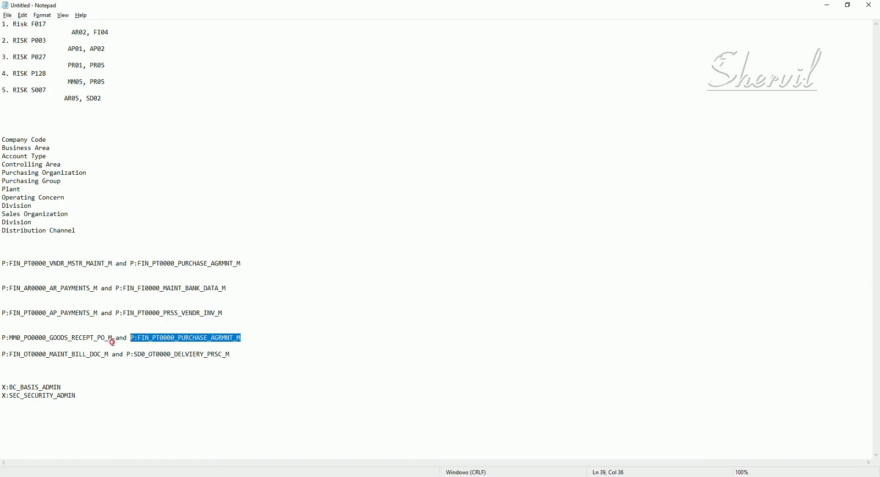
left_click_drag(112, 342, 2, 338)
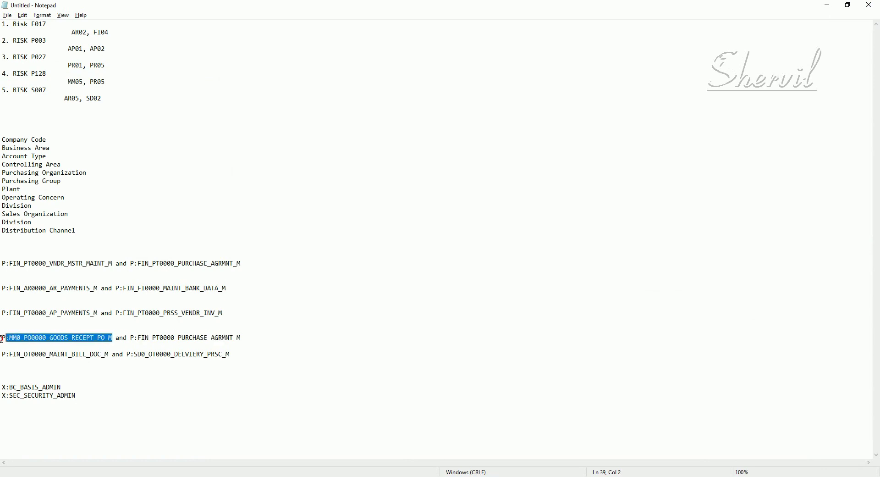
key("alt+Tab")
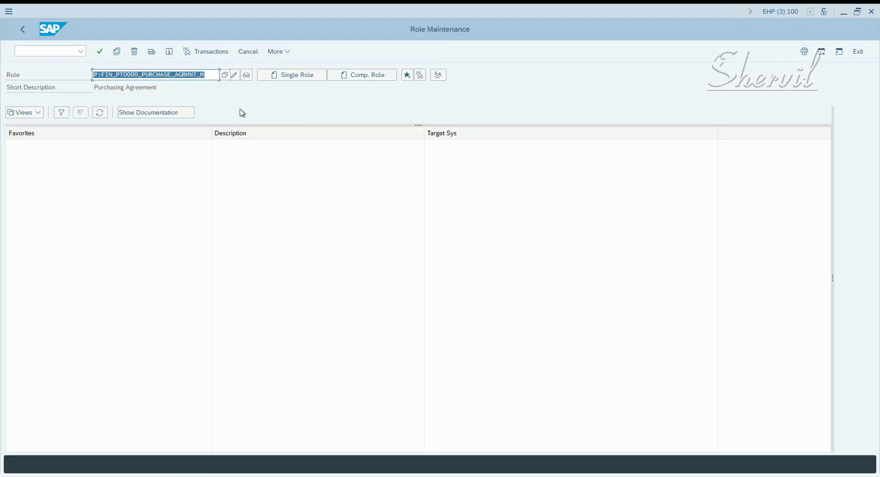
type("P:MM0_PO0000_GOODS_RECEPT_PO_M")
left_click(246, 77)
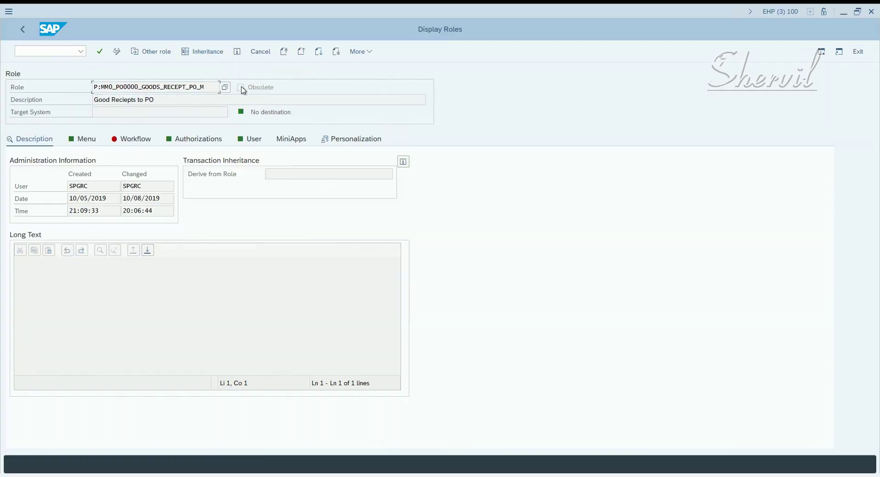
Inspect the organizational levels in the authorization data of P:MM0_PO0000_GOODS_RECEPT_PO_M and go back to the Role Maintenance start screen
left_click(186, 143)
left_click(19, 298)
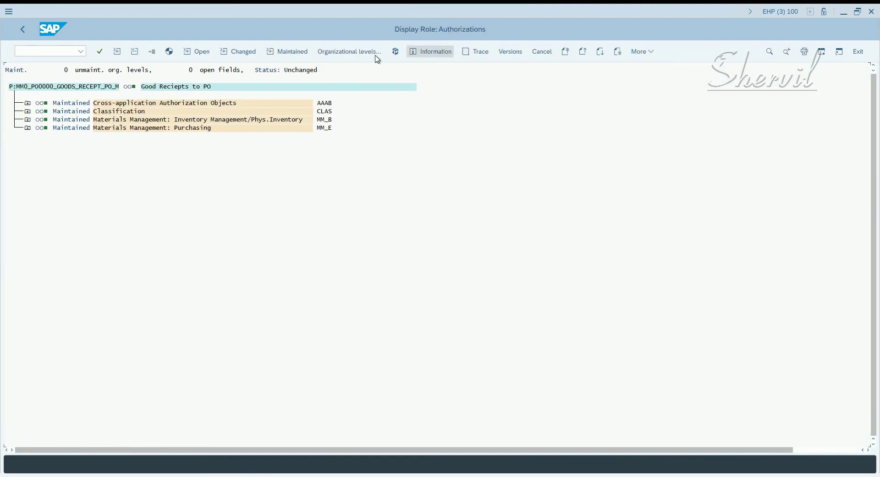
left_click(357, 52)
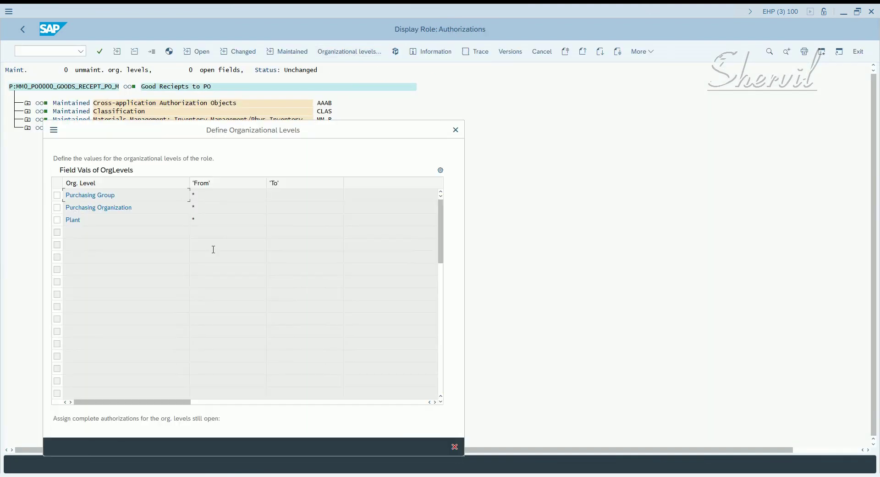
left_click(455, 446)
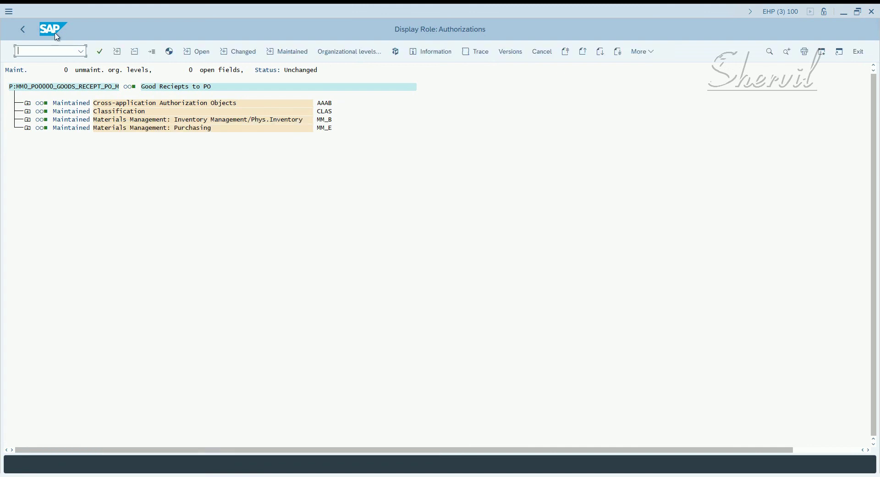
left_click(23, 30)
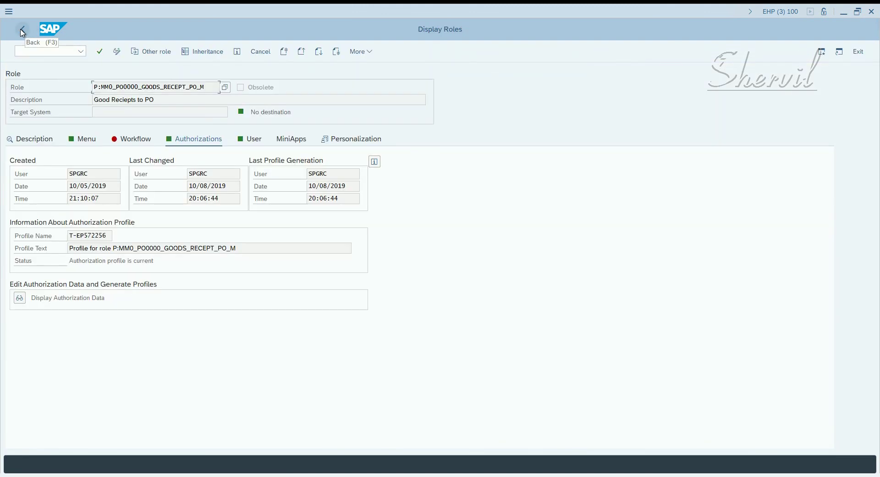
left_click(22, 30)
Switch to the Mass Role Derivation window, search the org. value maps without criteria, and select BUKRS_3000 as the map
key("alt+Tab")
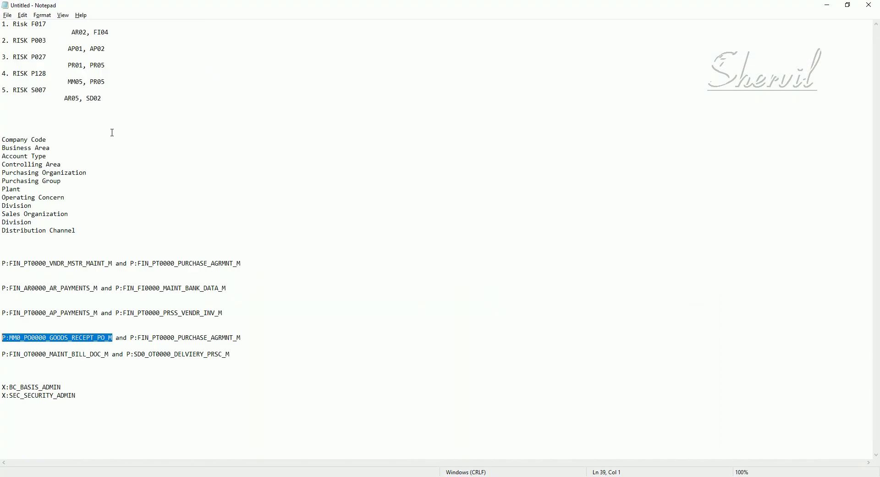
key("alt+Tab")
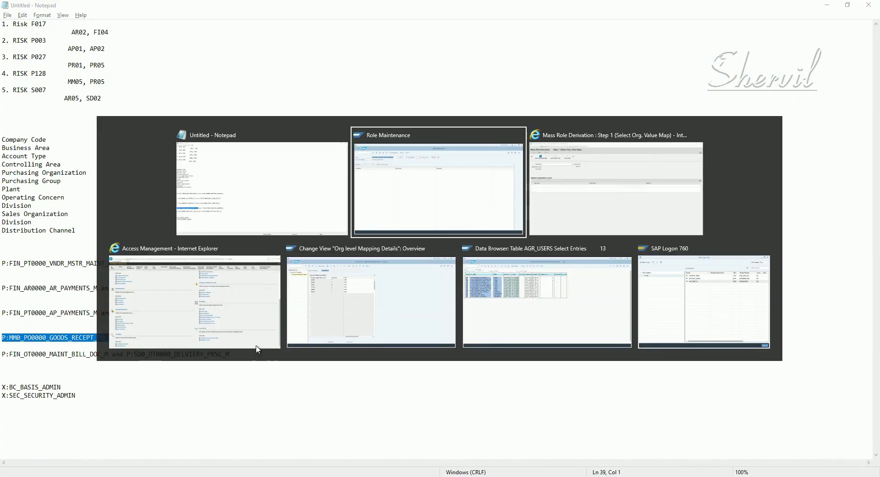
key("alt+Tab")
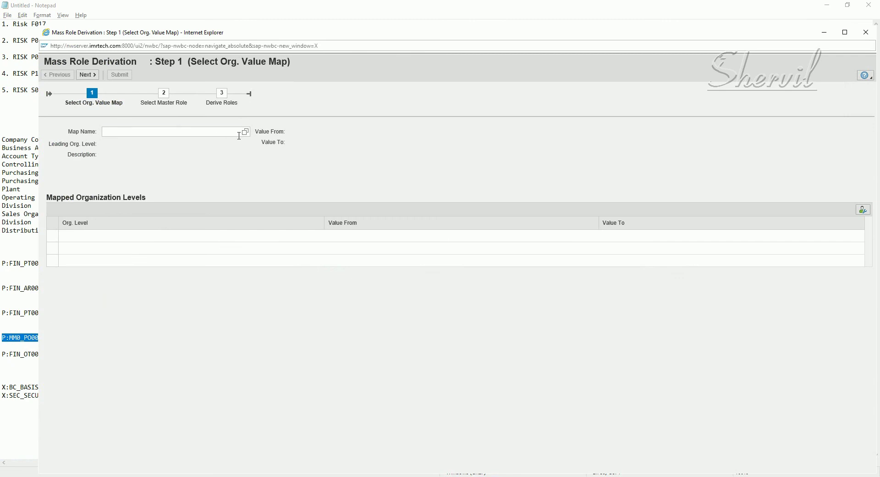
left_click(245, 132)
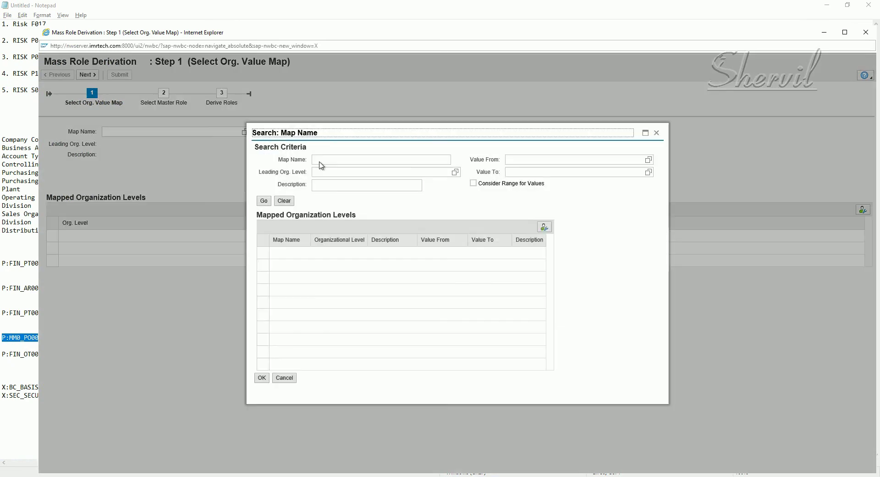
left_click(358, 159)
left_click(264, 202)
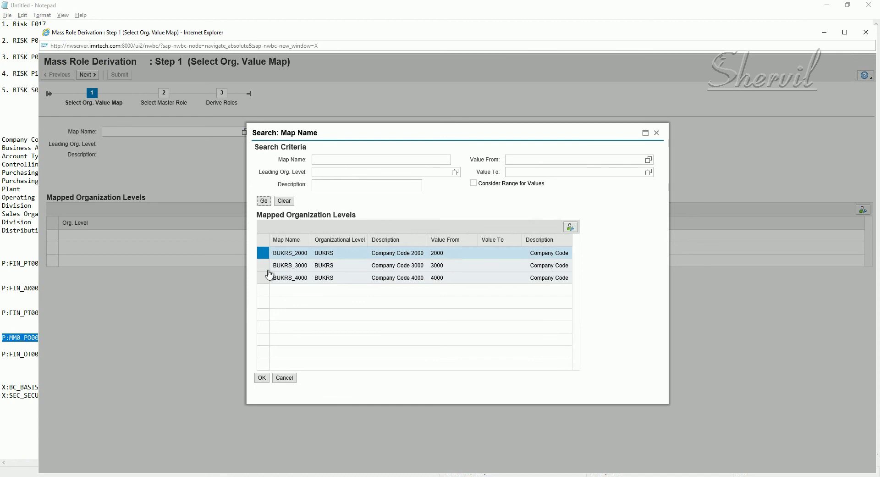
key("Down")
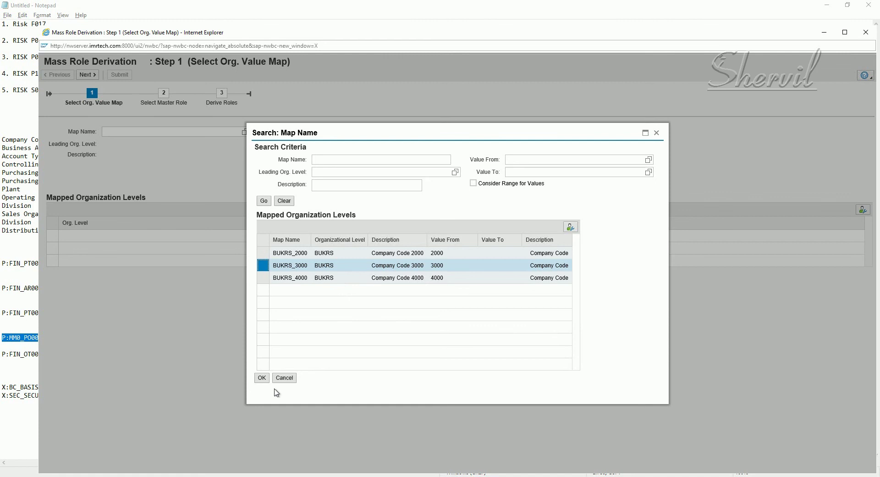
left_click(259, 379)
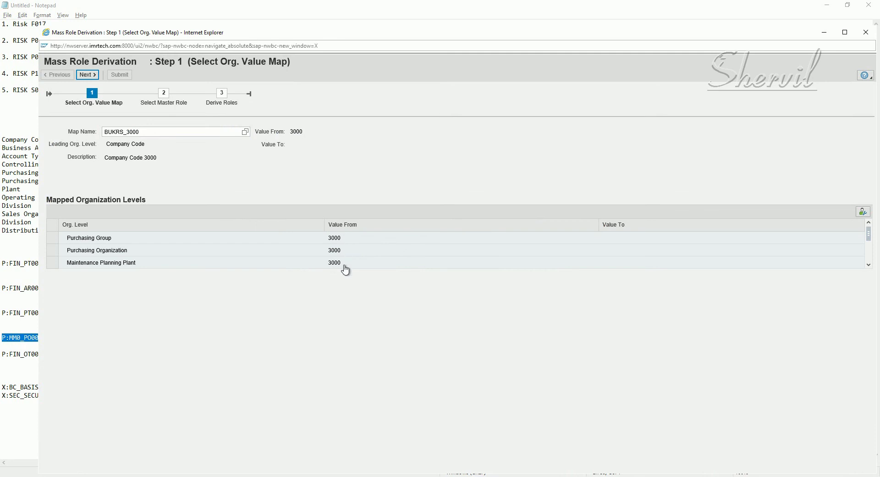
Switch to the SAP Org level Mapping view, go back to the overview, and open the mapping details of BUKRS_3000
left_click(214, 134)
left_click(95, 79)
mouse_move(219, 470)
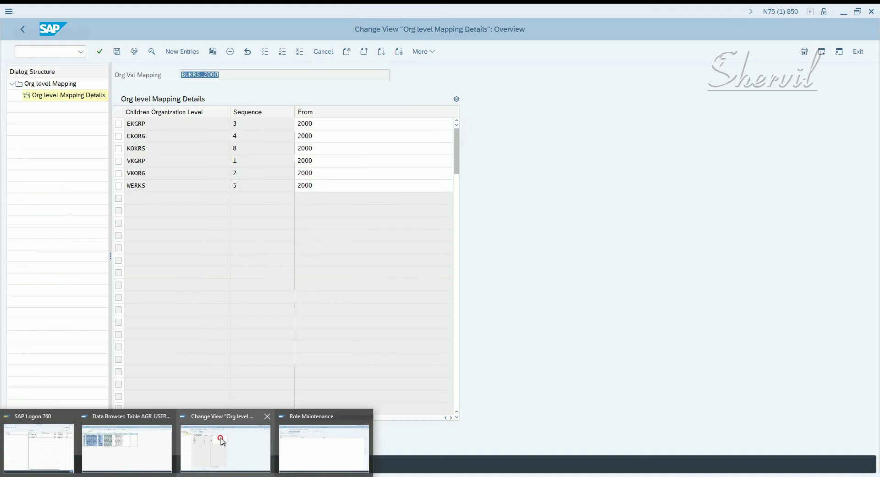
left_click(222, 441)
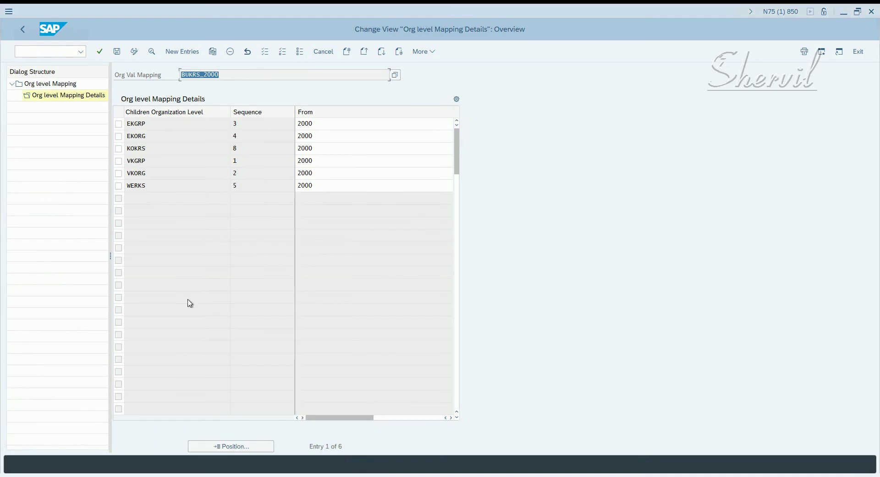
left_click(23, 28)
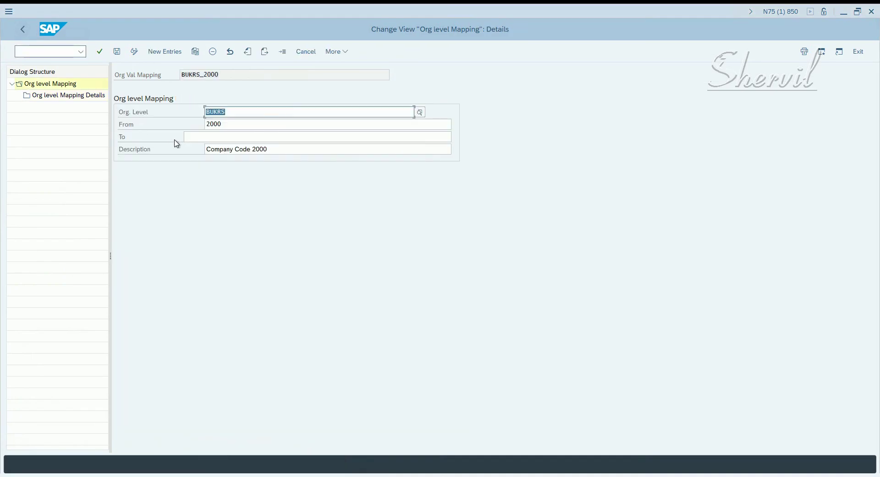
left_click(23, 28)
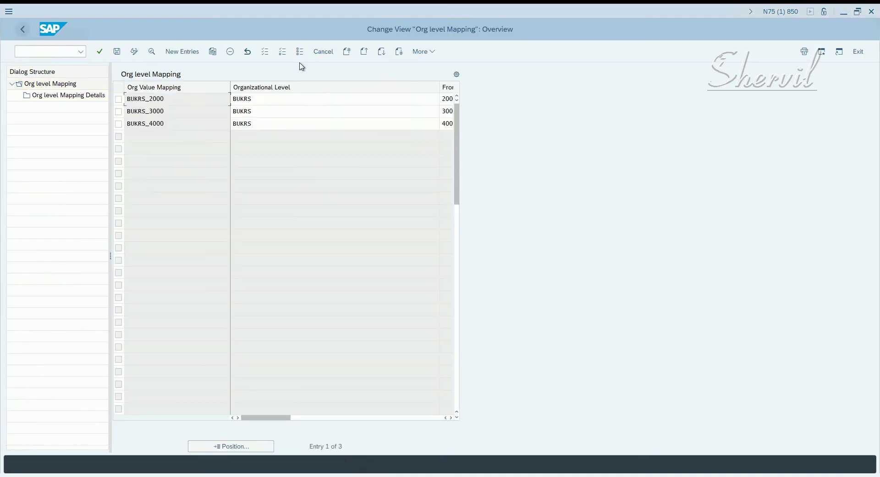
double_click(149, 115)
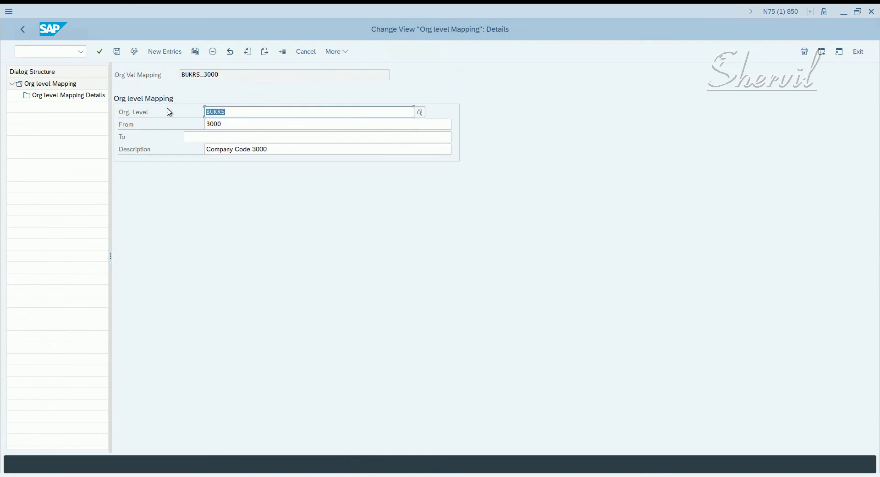
double_click(87, 95)
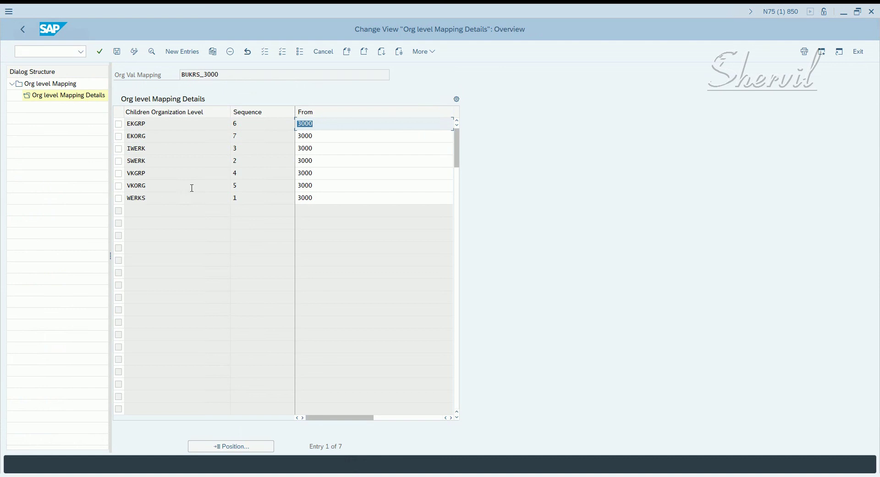
Compare the mapped organization levels in the Mass Role Derivation window with the BUKRS_3000 mapping details in SAP
key("alt+Tab")
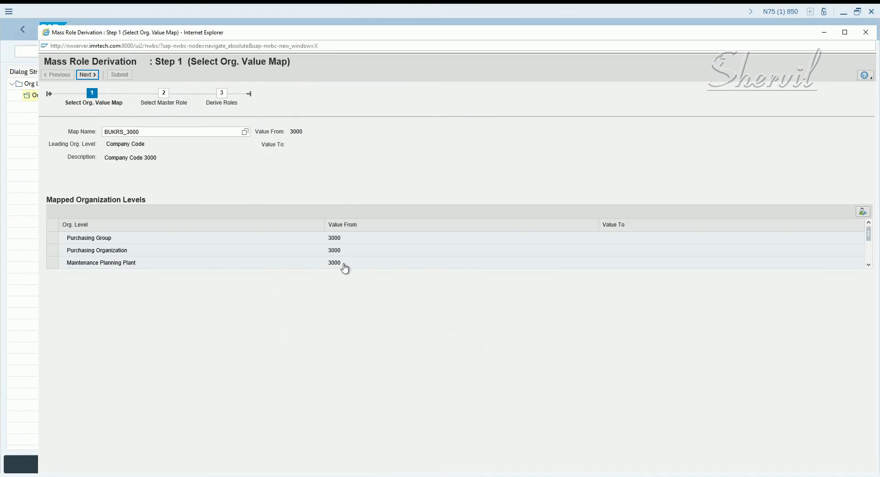
scroll(193, 255, "down", 1)
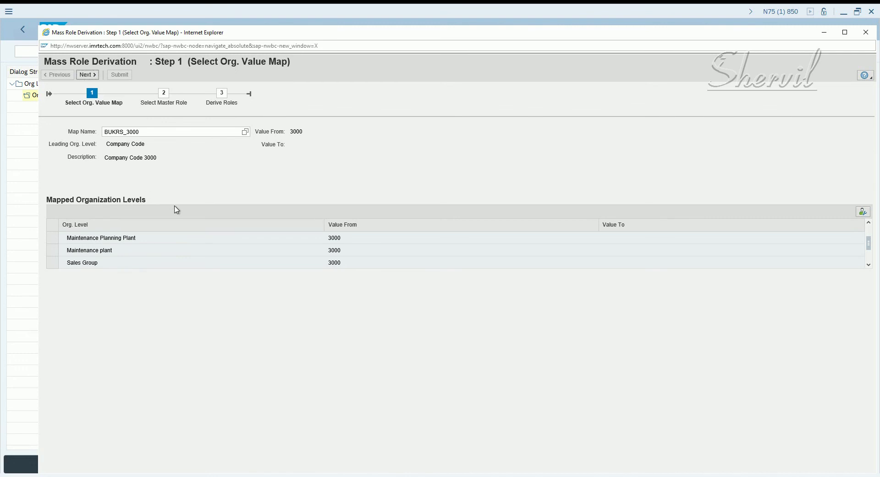
key("alt+Tab")
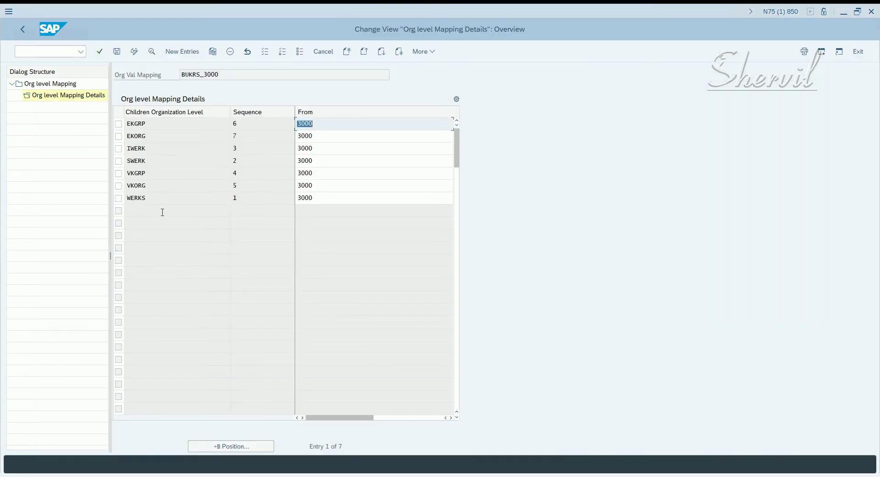
key("alt+Tab")
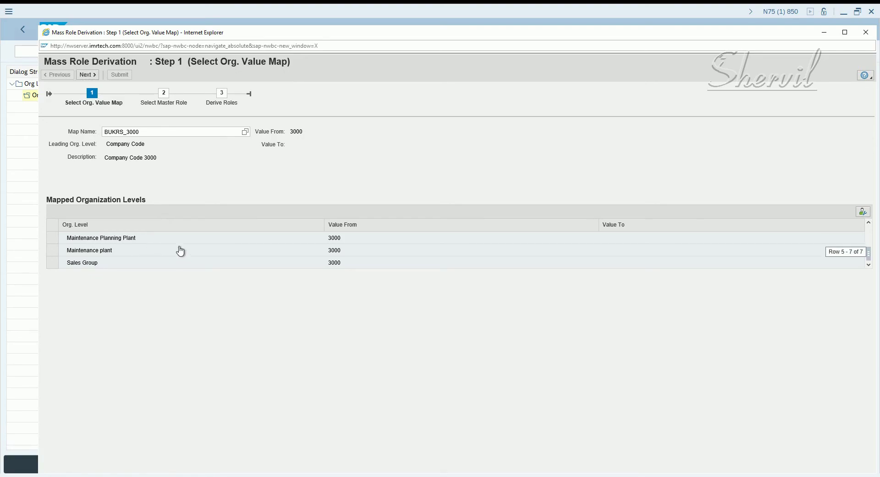
scroll(158, 220, "up", 3)
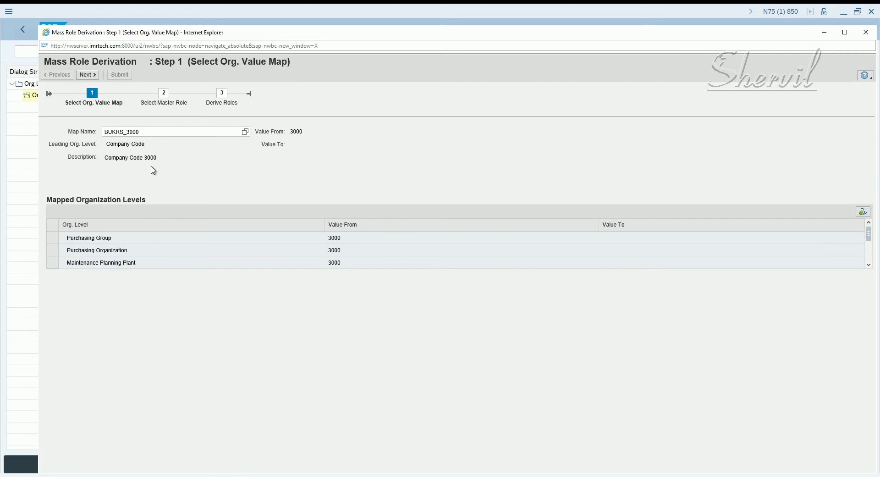
Advance to master role selection and enter P:MM0_PO0000_GOODS_RECEPT_PO_M from the Notepad notes as the role name
left_click(91, 76)
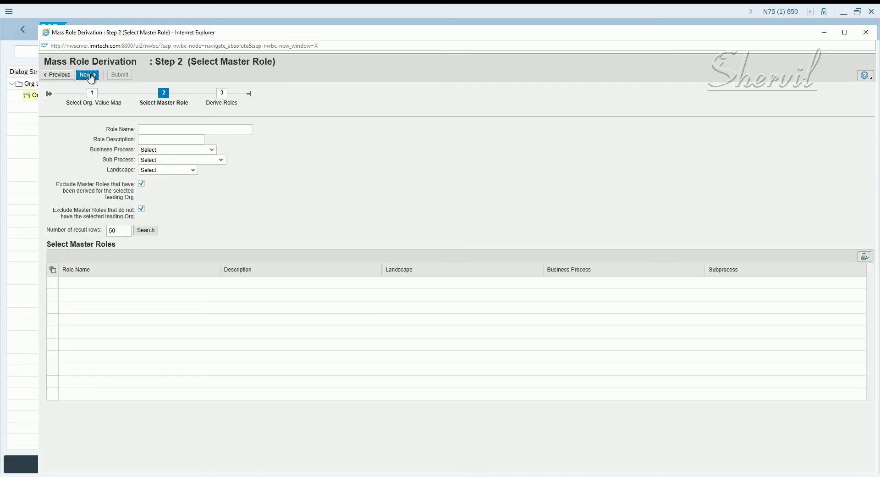
left_click(185, 128)
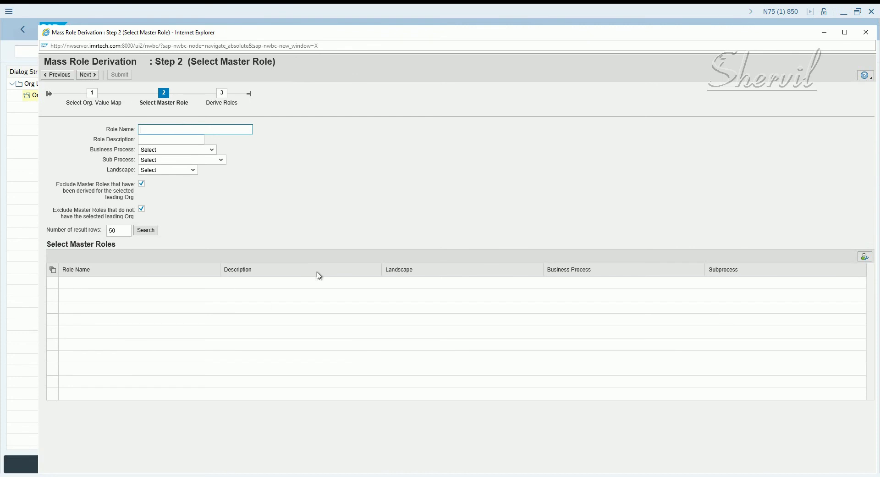
key("alt+Tab")
key("alt+Tab")
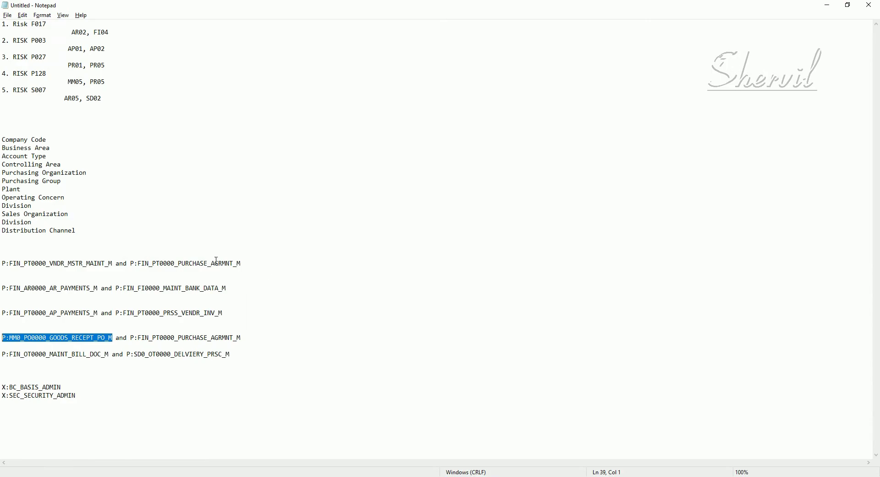
key("alt+Tab")
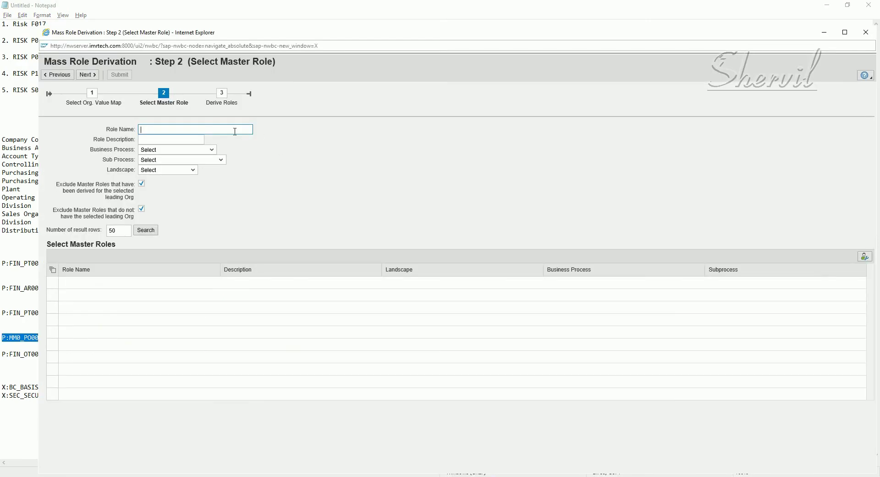
type("P:MM0_PO0000_GOODS_RECEPT_PO_M")
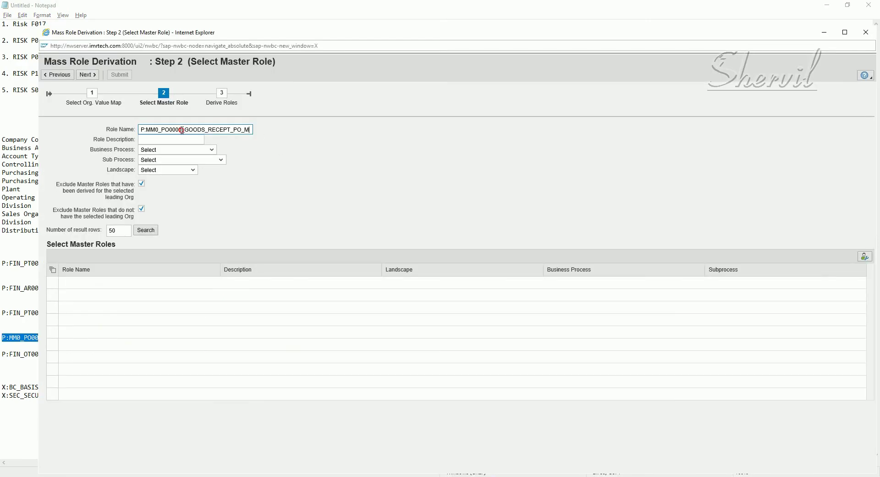
Change the role name to P:MM0_PO3000_GOODS_RECEPT_PO_M and enter the description "Goods Receipt for Company Code 3000"
mouse_move(182, 130)
left_mouse_down()
mouse_move(161, 130)
mouse_move(169, 130)
left_mouse_up()
type("3000")
left_click(158, 140)
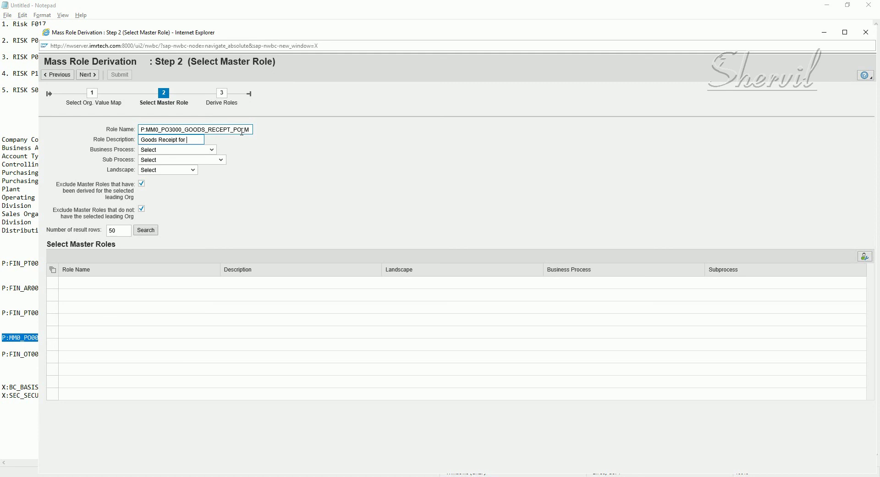
type("any Code 3000")
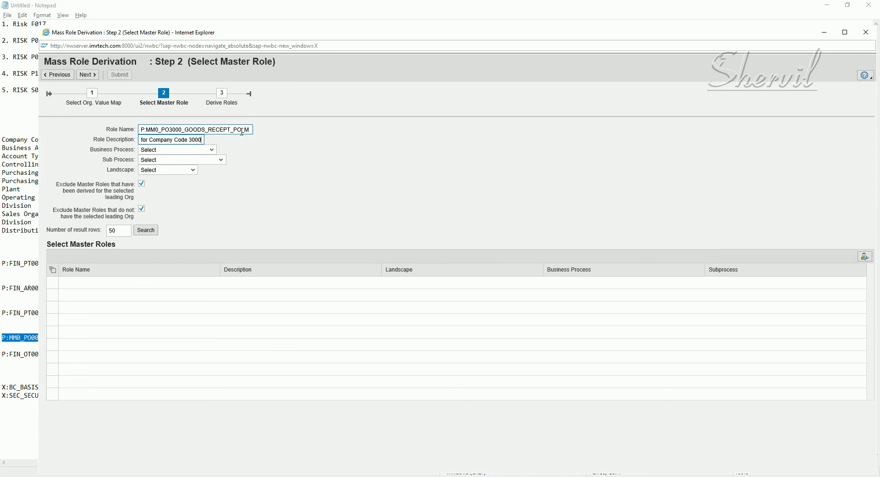
Check the role name in the Notepad notes and set the role name back to P:MM0_PO0000_GOODS_RECEPT_PO_M
left_click(216, 151)
key("alt+Tab")
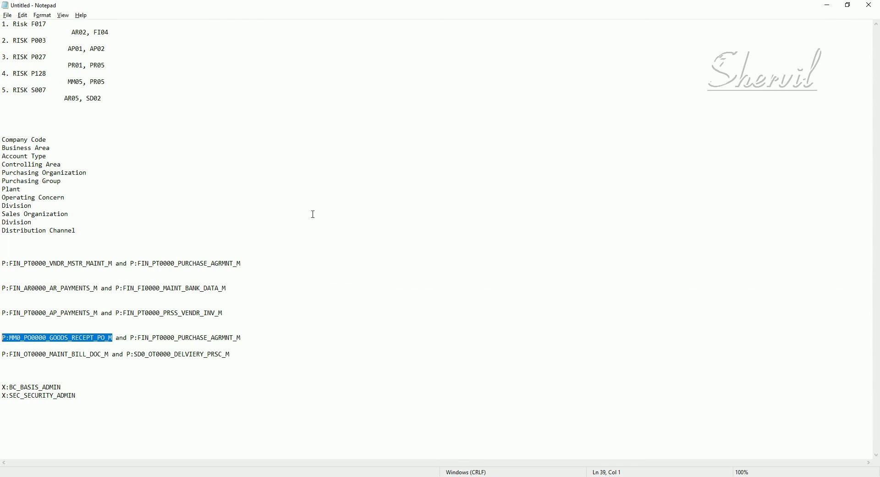
key("alt+Tab")
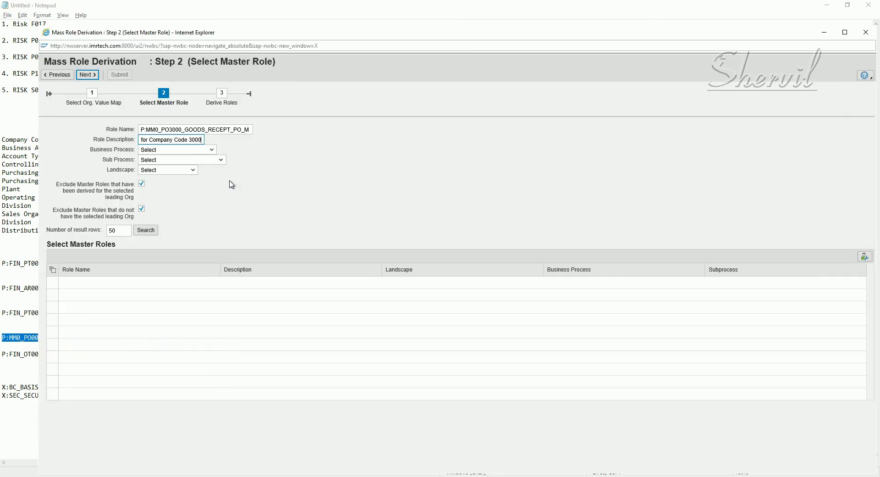
left_click_drag(143, 129, 321, 134)
type("P:MM0_PO0000_GOODS_RECEPT_PO_M")
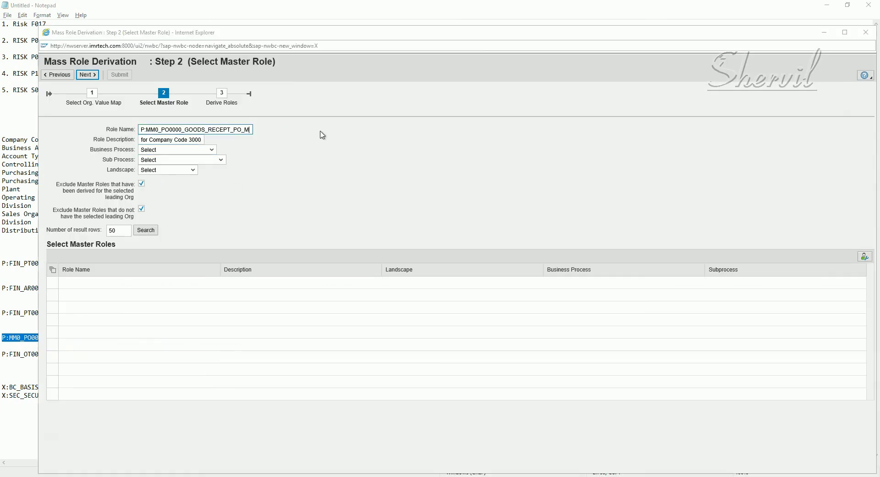
Switch to the Role Maintenance window and copy the short description "Good Reciepts to PO" of the goods receipt role
key("alt+Tab")
key("alt+Tab")
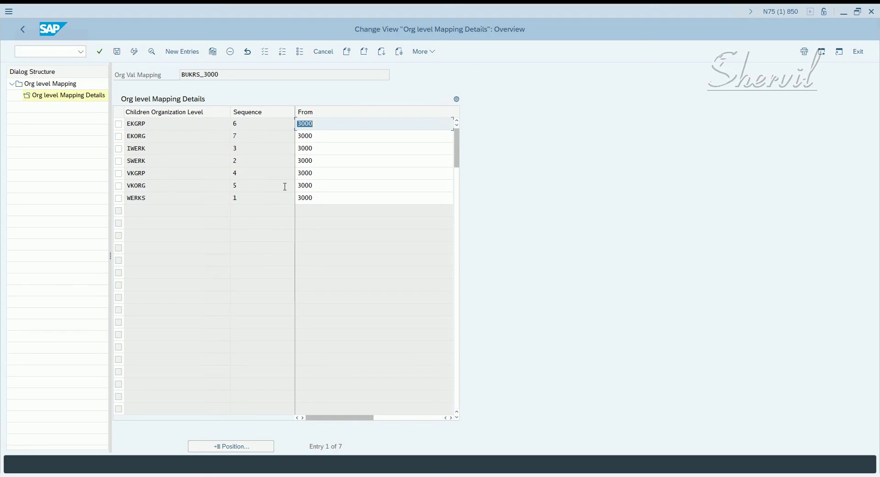
key("alt+Tab")
key("alt+Tab")
key("alt+Tab")
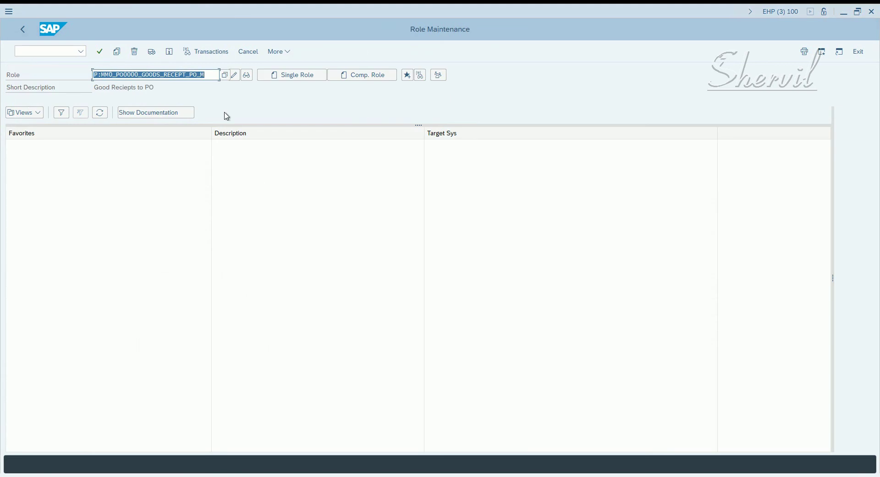
key("End")
key("ctrl+a")
left_click_drag(154, 89, 71, 91)
key("ctrl+c")
left_click(232, 128)
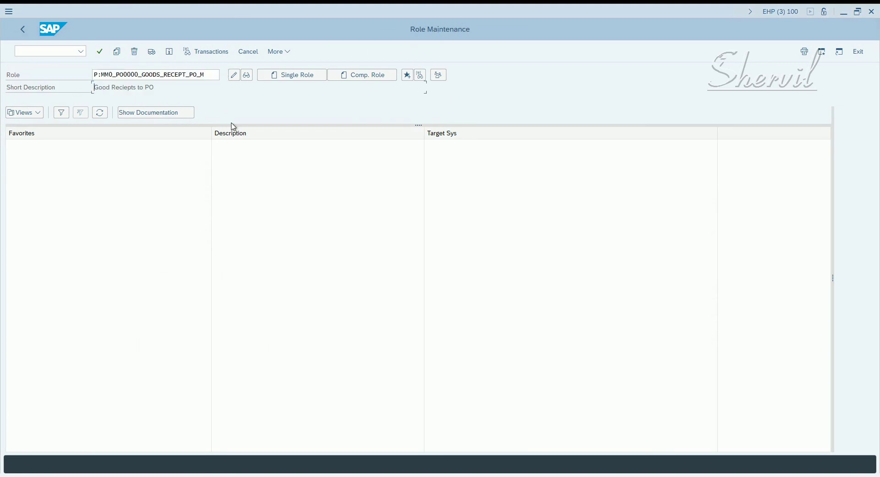
Return to Mass Role Derivation and replace "for Company Code 3000" in the role description with the copied "Good Reciepts to PO"
key("alt+Tab")
key("alt+Tab")
key("Tab")
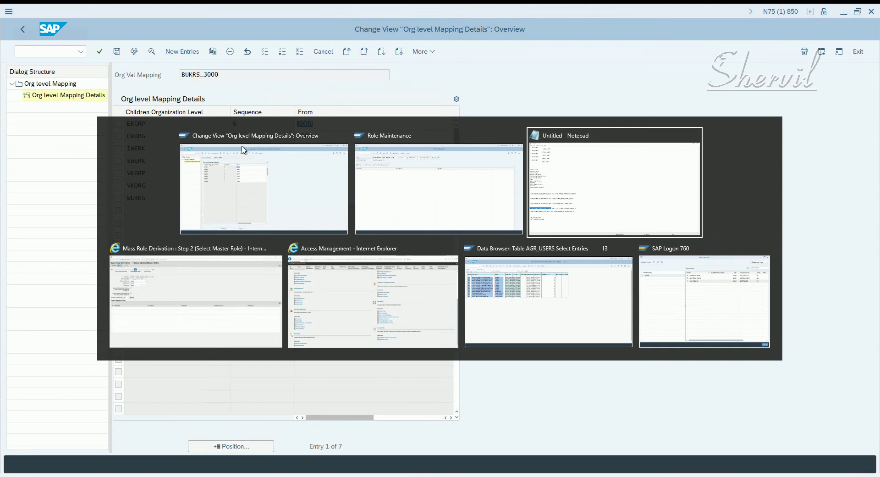
key("Tab")
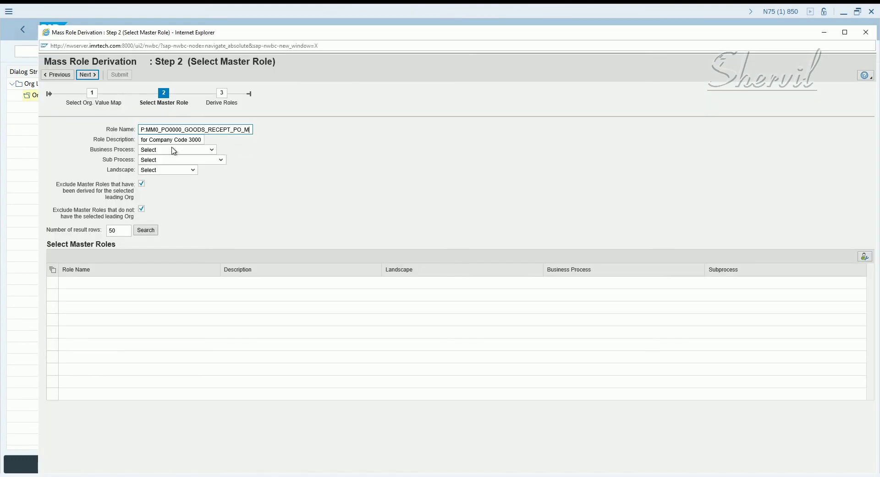
left_click_drag(142, 139, 285, 143)
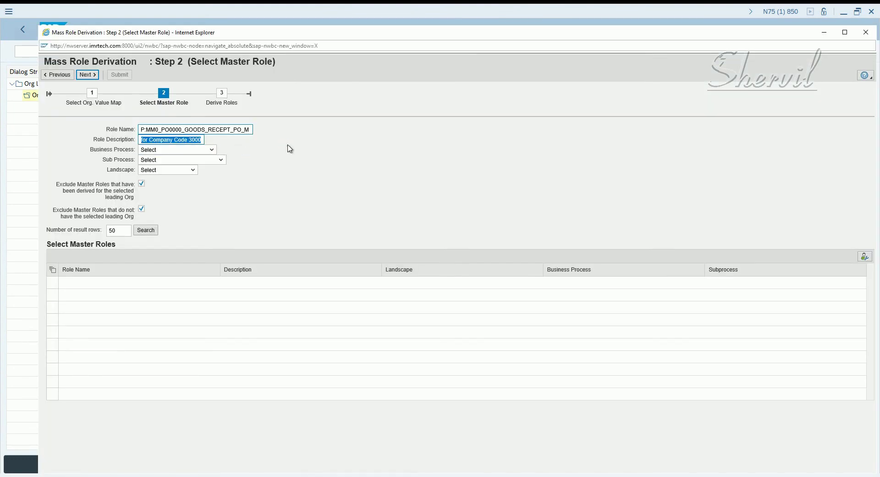
key("ctrl+v")
Set the business process for the master role search to Materials Management
left_click(212, 150)
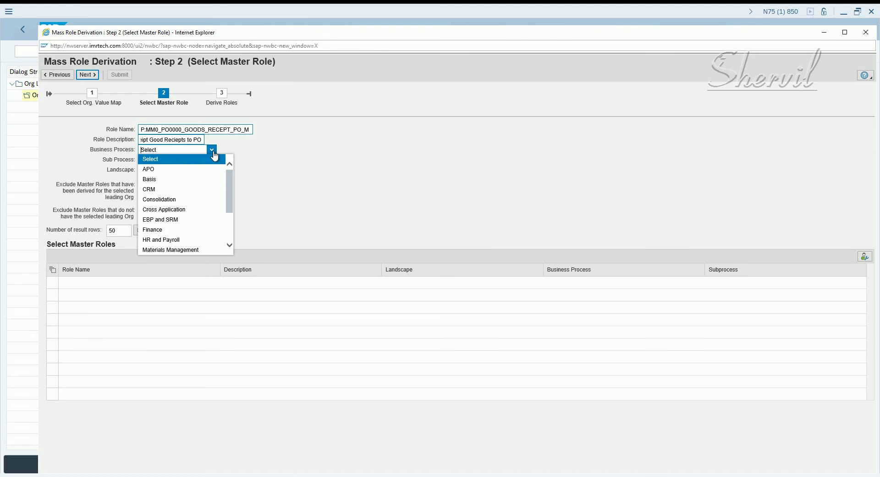
left_click(214, 153)
left_click(214, 154)
scroll(176, 216, "down", 1)
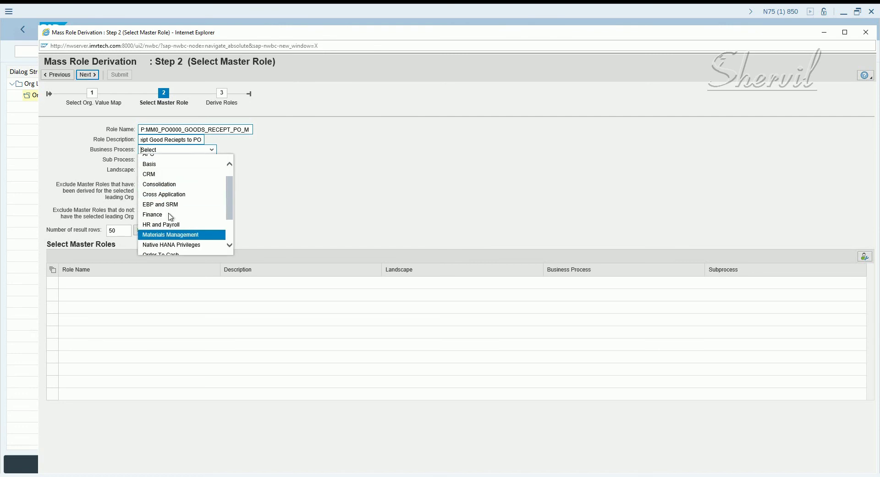
scroll(172, 227, "down", 1)
scroll(172, 226, "down", 1)
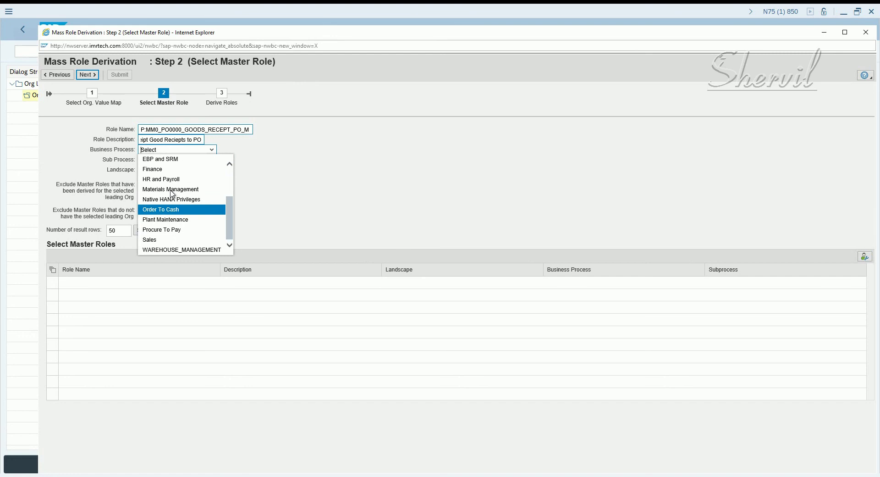
left_click(173, 193)
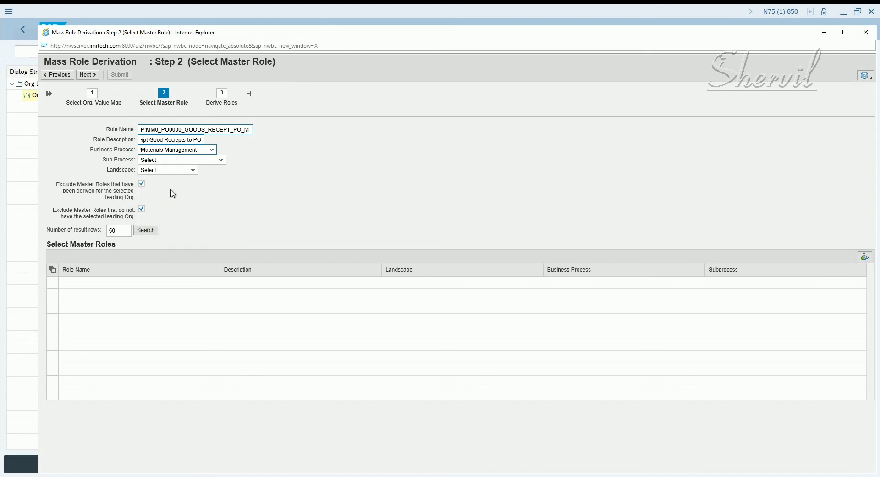
Set the sub process to SP Materials Management and the landscape to SAP R3
left_click(188, 160)
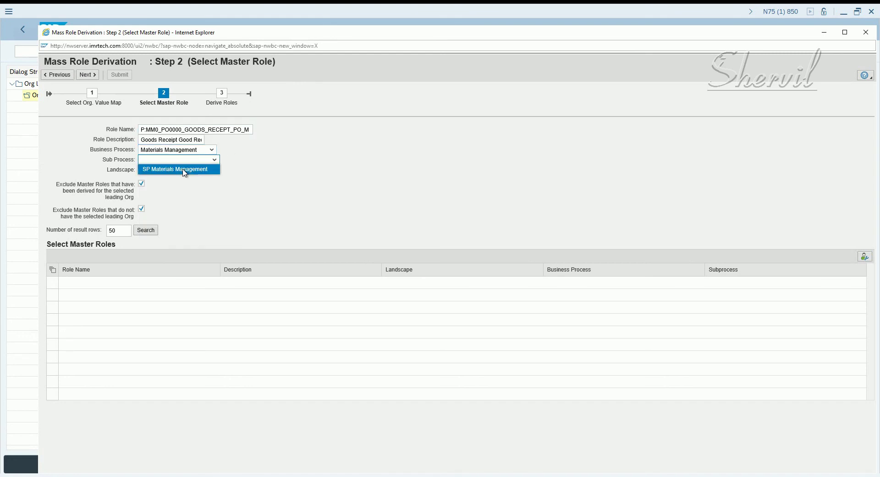
left_click(185, 169)
left_click(166, 172)
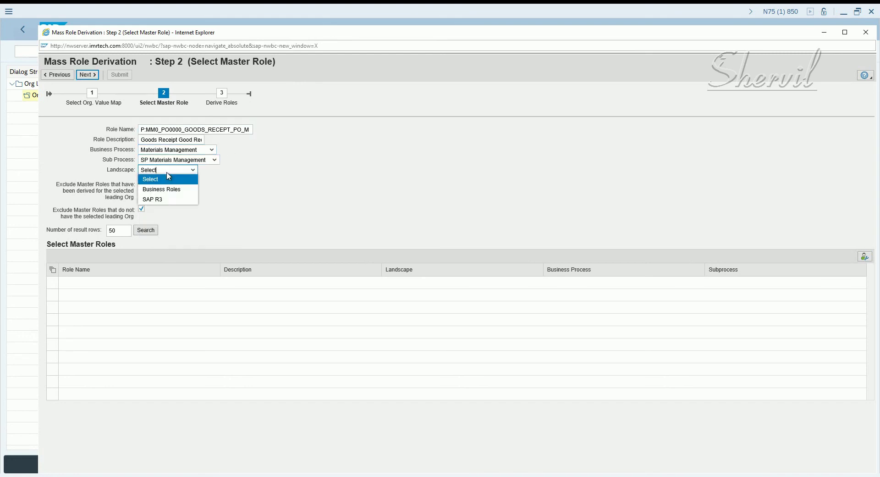
left_click(169, 175)
left_click(169, 176)
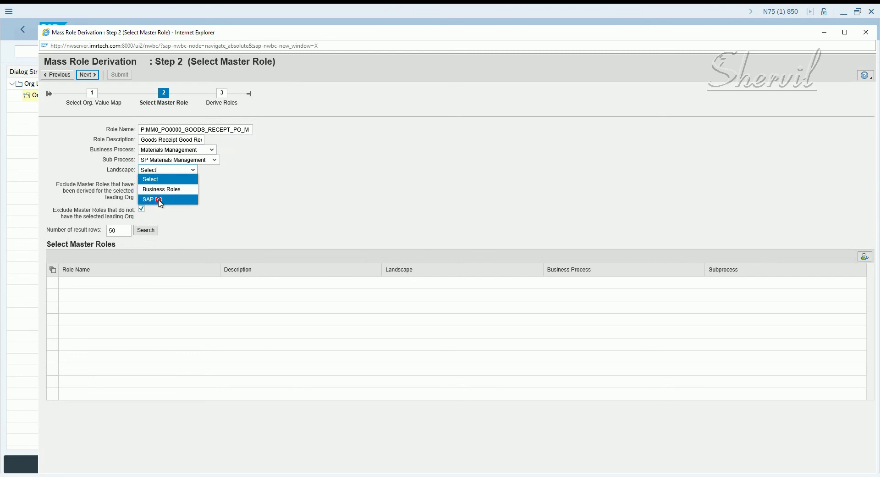
left_click(161, 198)
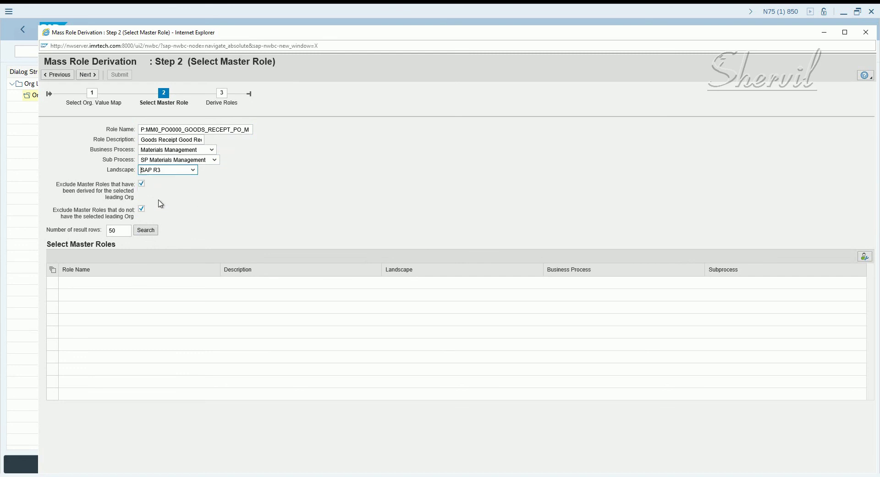
Search for the master role with both exclusion options enabled, and repeat the search with both disabled
left_click(135, 198)
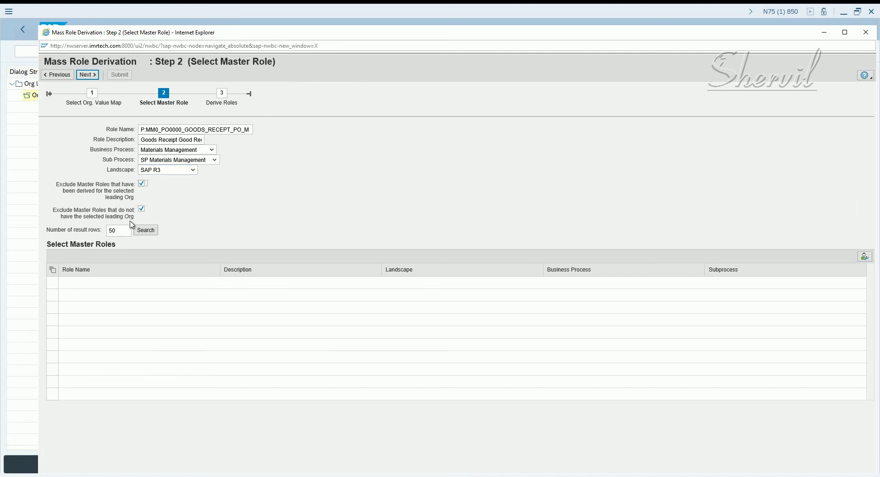
left_click(142, 231)
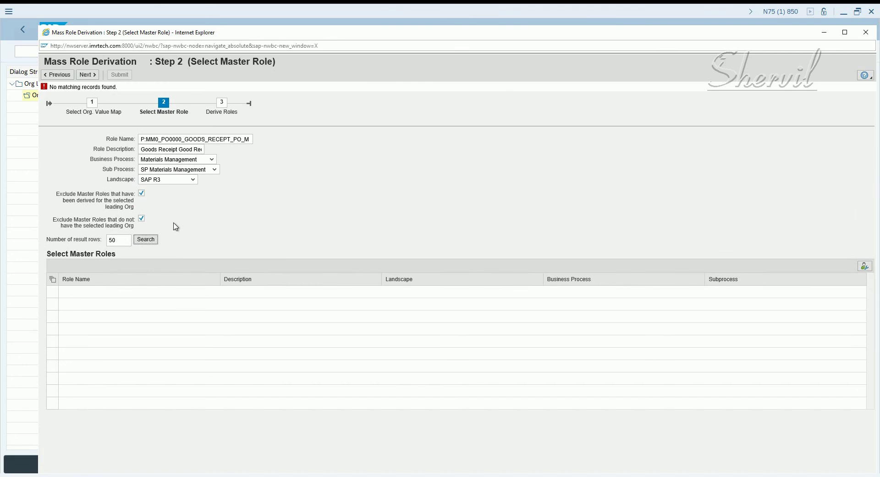
left_click(141, 193)
left_click(141, 209)
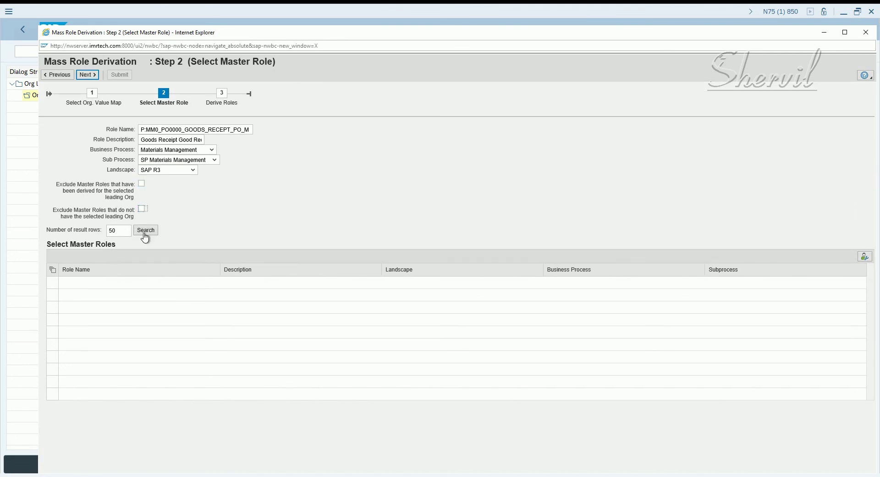
left_click(145, 233)
left_click(138, 223)
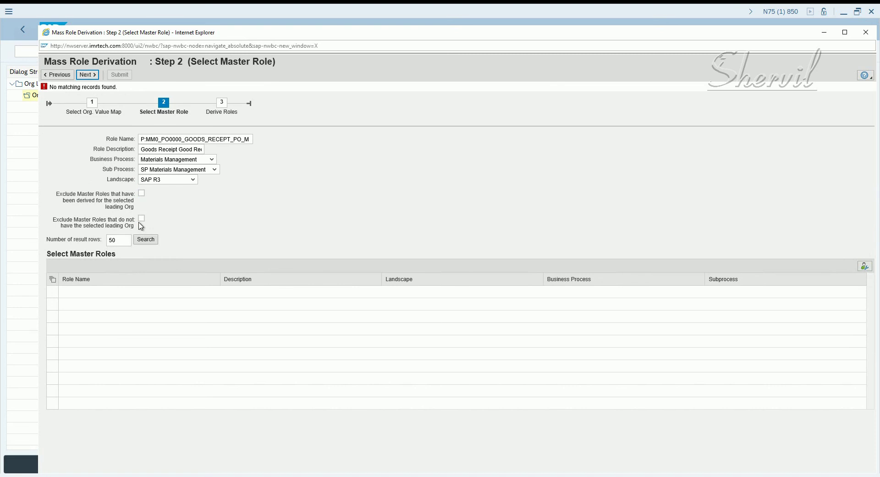
Repeat the search excluding only roles without the selected leading org, and again excluding only roles already derived for it
left_click(148, 216)
left_click(141, 218)
left_click(147, 231)
left_click(141, 193)
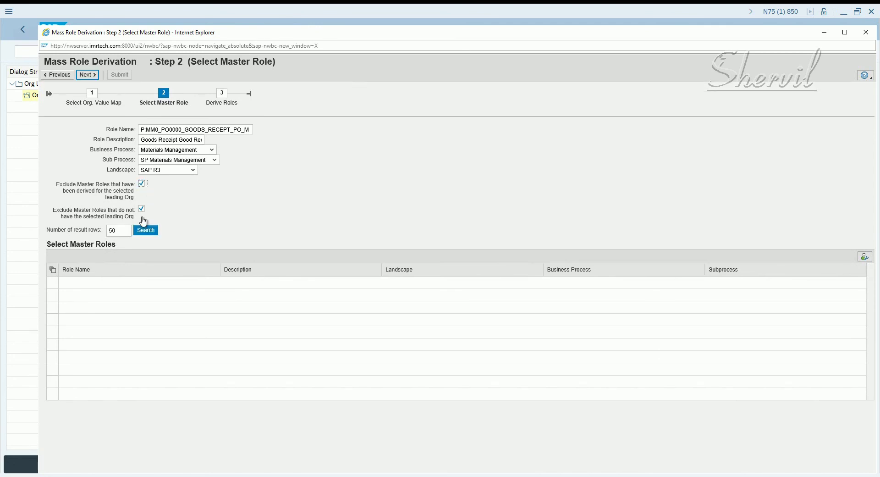
left_click(142, 209)
left_click(146, 232)
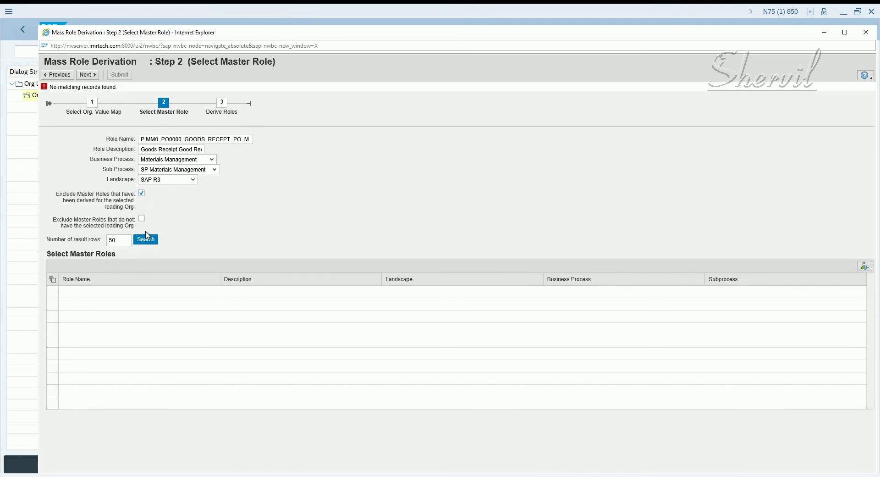
Disable the exclusion of already derived master roles and rerun the search with both exclusions off
left_click(141, 192)
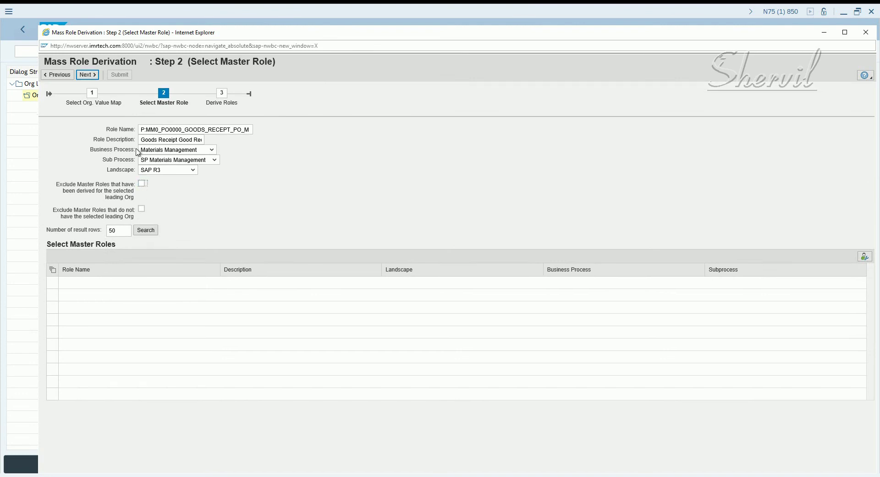
left_click(141, 131)
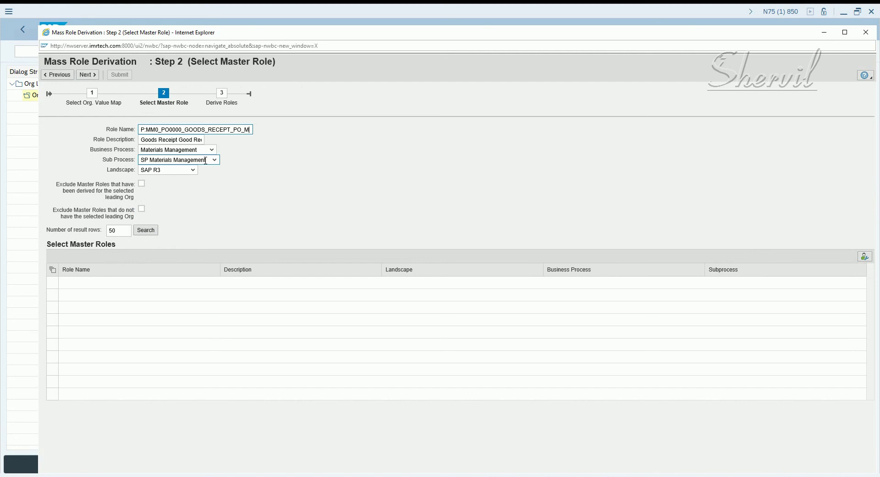
left_click(147, 230)
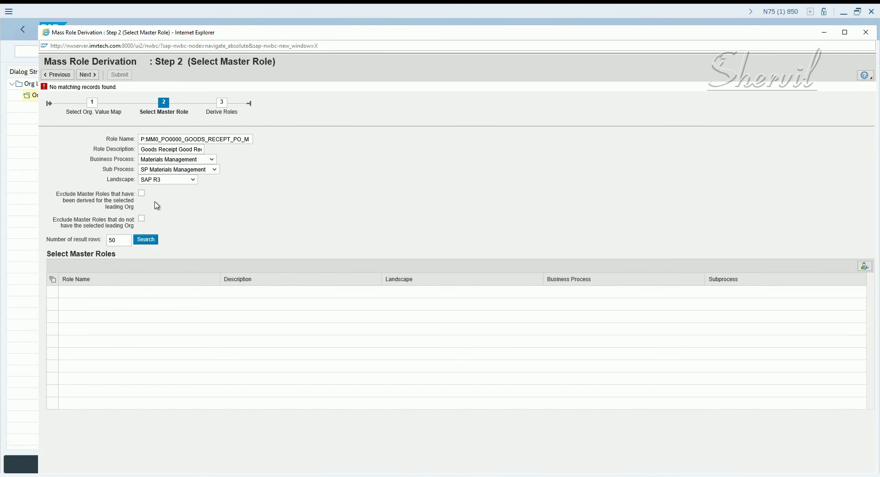
Go back to the org. value map selection and change the map to BUKRS_2000
left_click(94, 77)
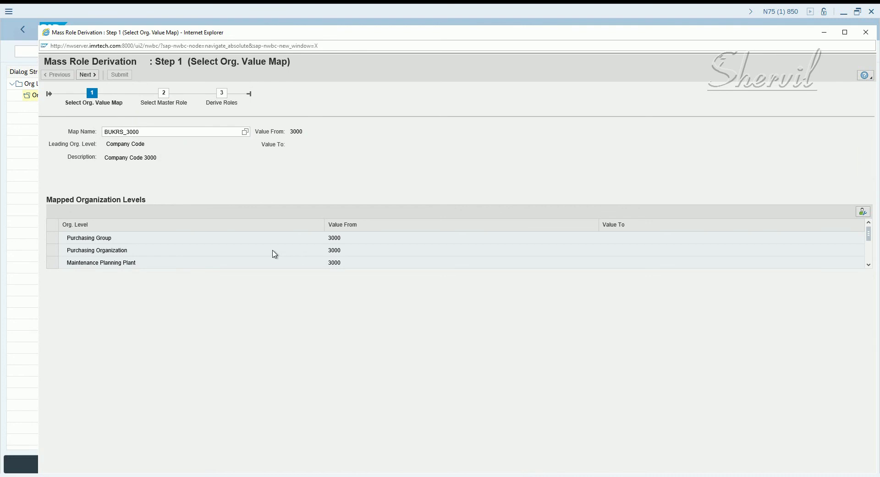
left_click(245, 134)
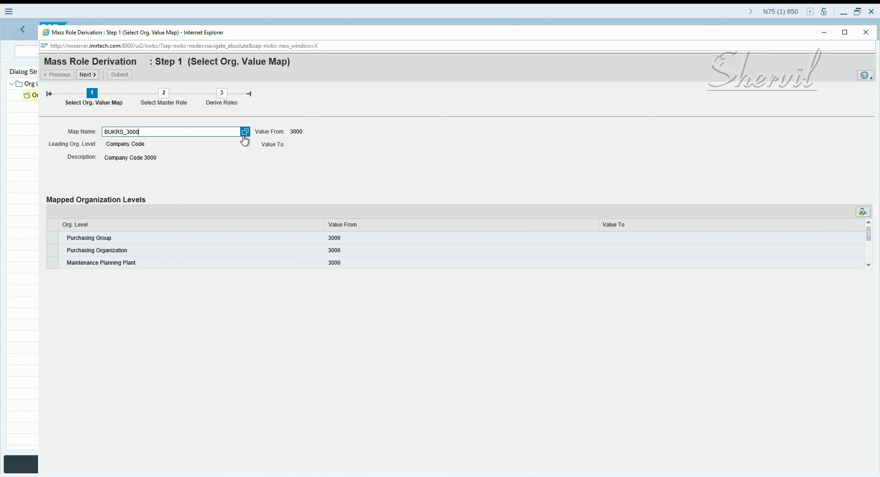
left_click(244, 132)
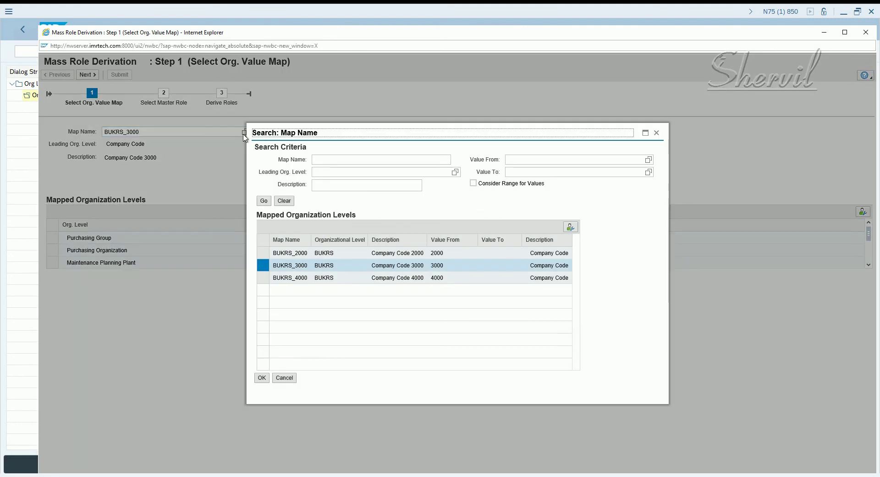
left_click(262, 252)
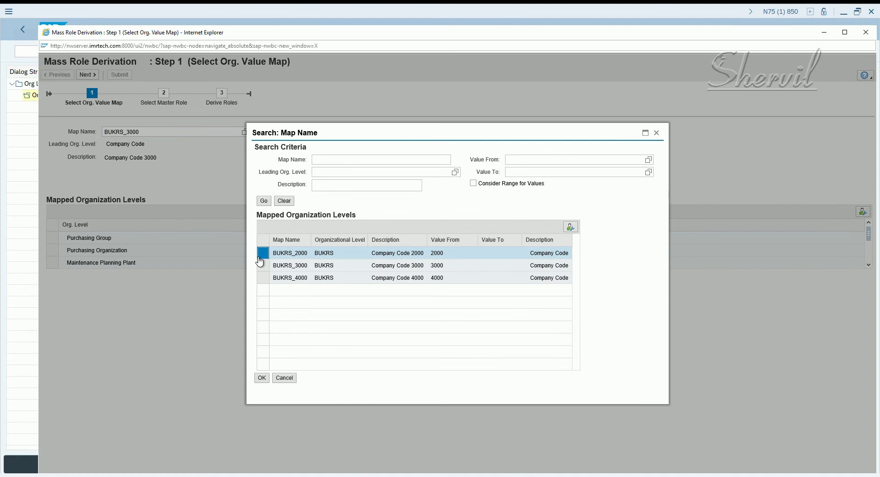
left_click(263, 380)
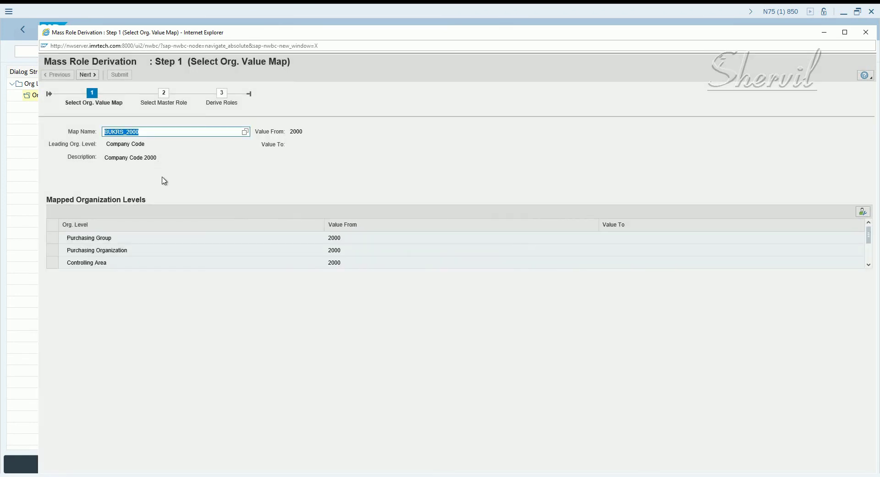
Review the organization levels mapped in BUKRS_2000 and continue to the master role selection
left_click(331, 251)
scroll(331, 251, "down", 2)
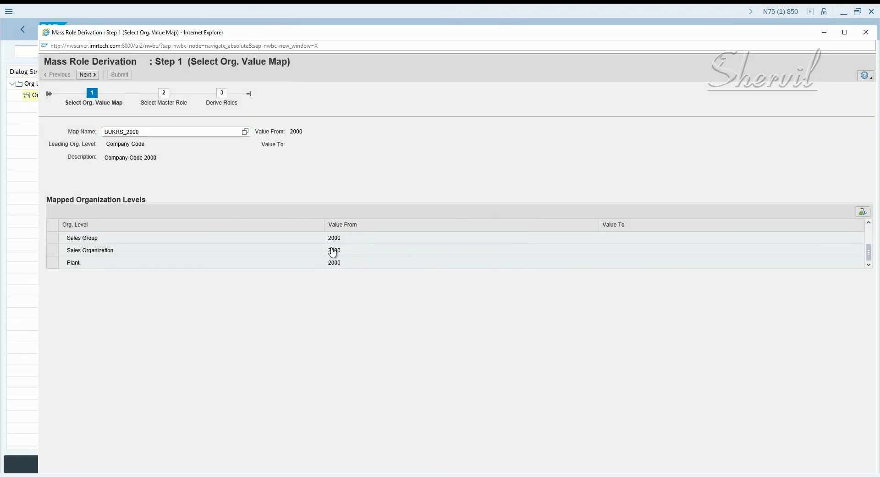
scroll(353, 259, "up", 1)
scroll(353, 258, "down", 1)
left_click(86, 74)
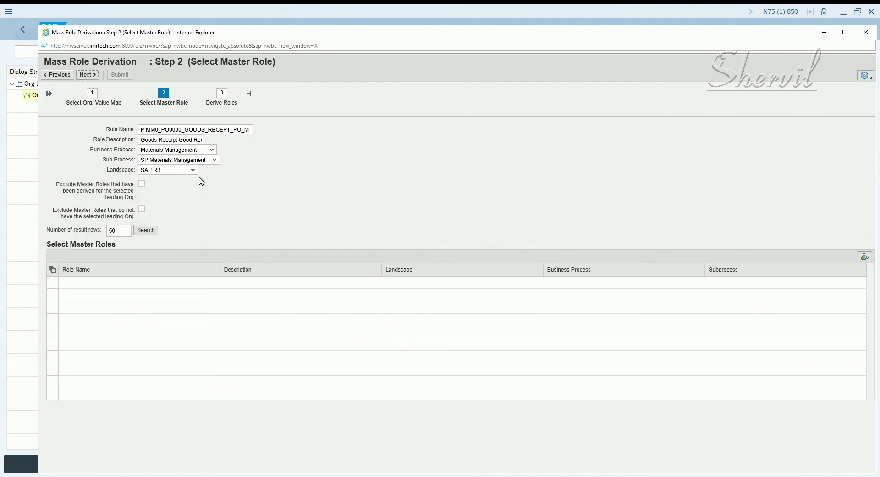
Search for master role P:MM0_PO0000_GOODS_RECEPT_PO_M with the BUKRS_2000 map and check the entered role name
left_click(178, 129)
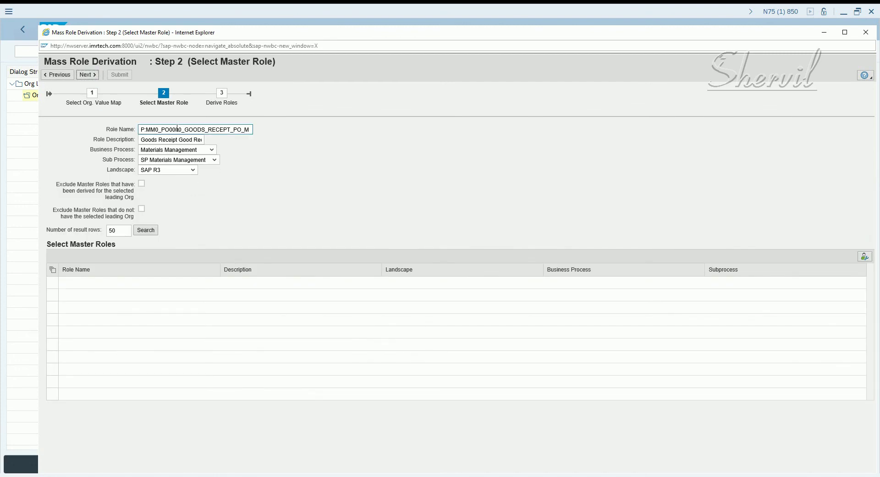
left_click(138, 130)
left_click(147, 230)
left_click(144, 138)
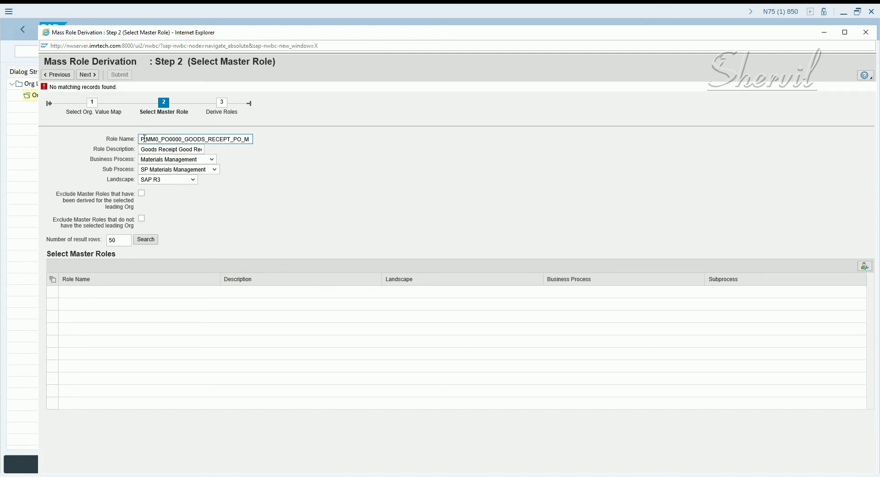
left_click(209, 141)
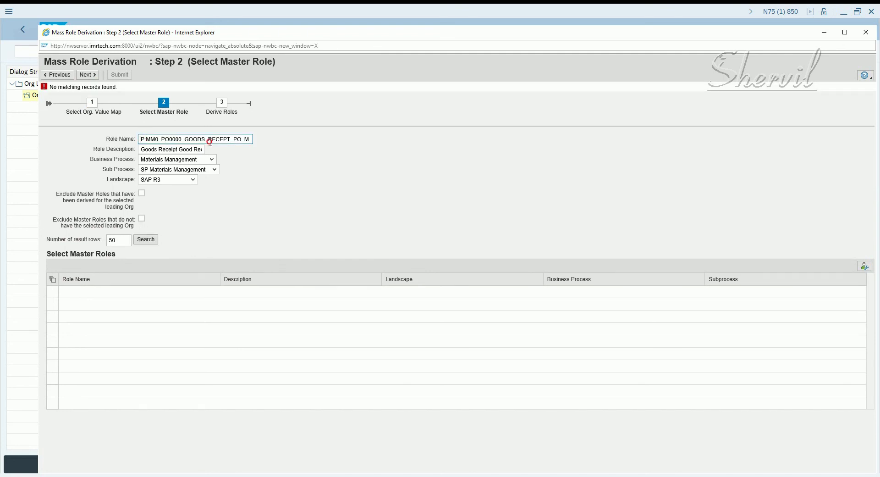
Enable both master role exclusion options and run the search again
left_click(142, 193)
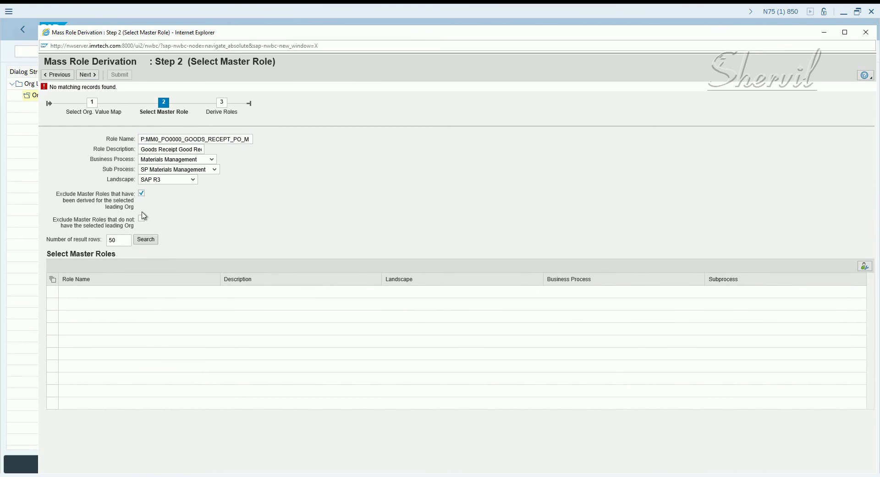
left_click(142, 219)
left_click(144, 230)
Check the role name against the Notepad list, return to Mass Role Derivation and clear the Role Name criterion
key("alt+Tab")
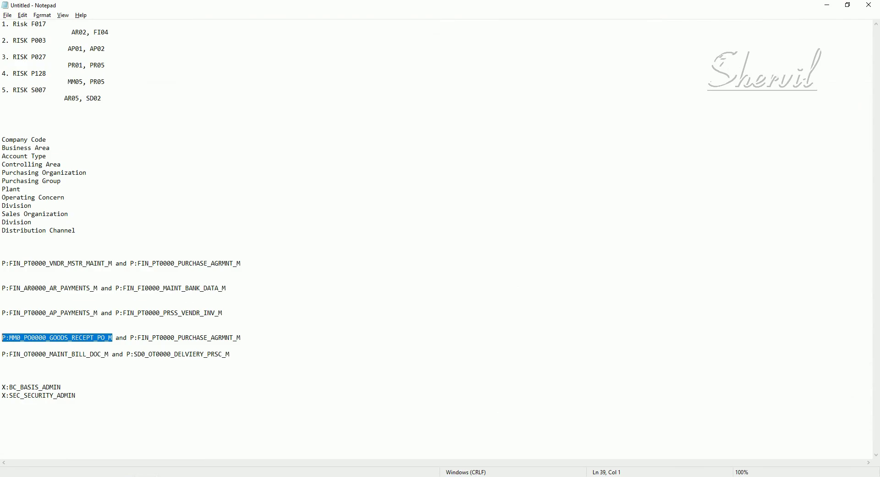
key("alt+Tab")
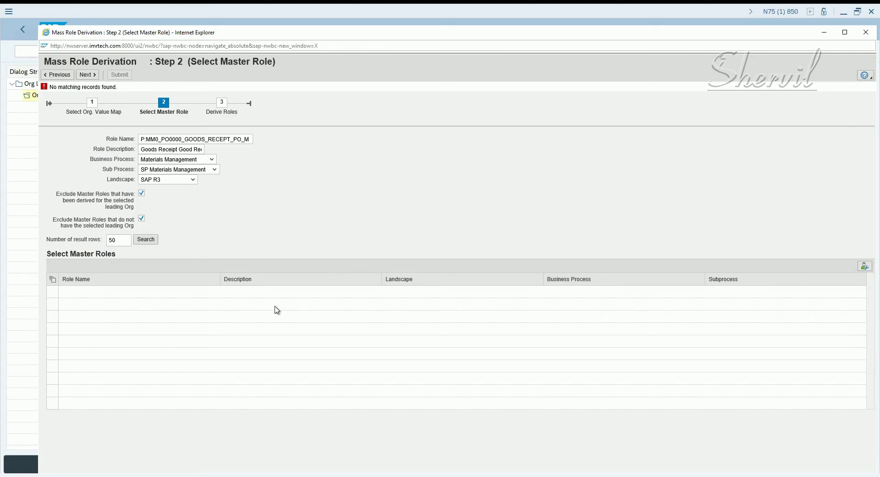
left_click(143, 140)
left_click_drag(165, 142, 242, 146)
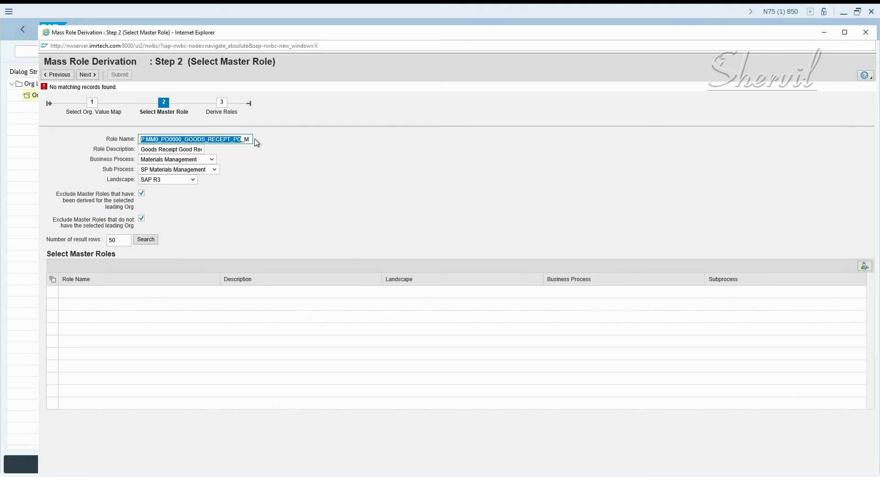
left_click_drag(249, 139, 121, 142)
key("Delete")
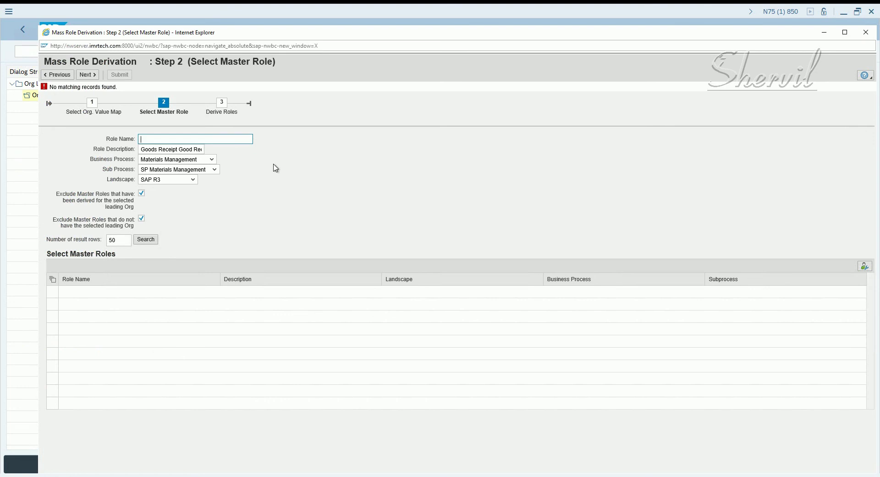
Switch to the Role Maintenance window and display the role P:FI_AP_2000_AP_2_DERIVED
mouse_move(160, 460)
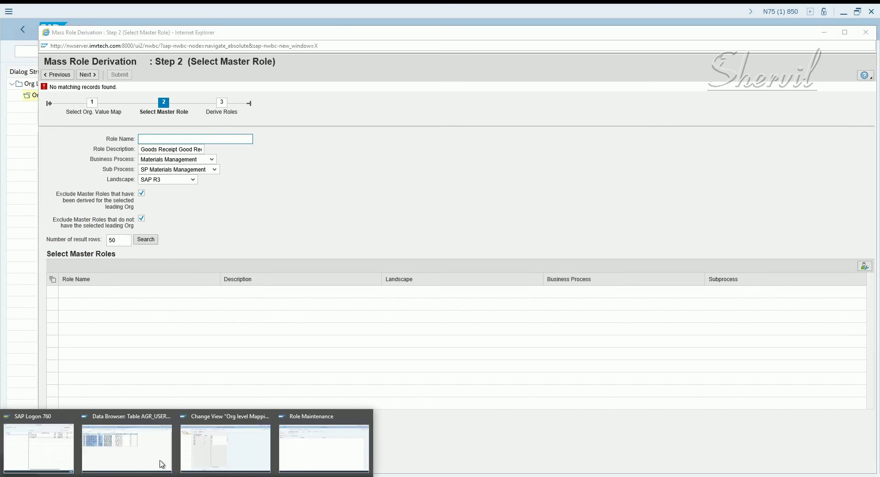
left_click(295, 453)
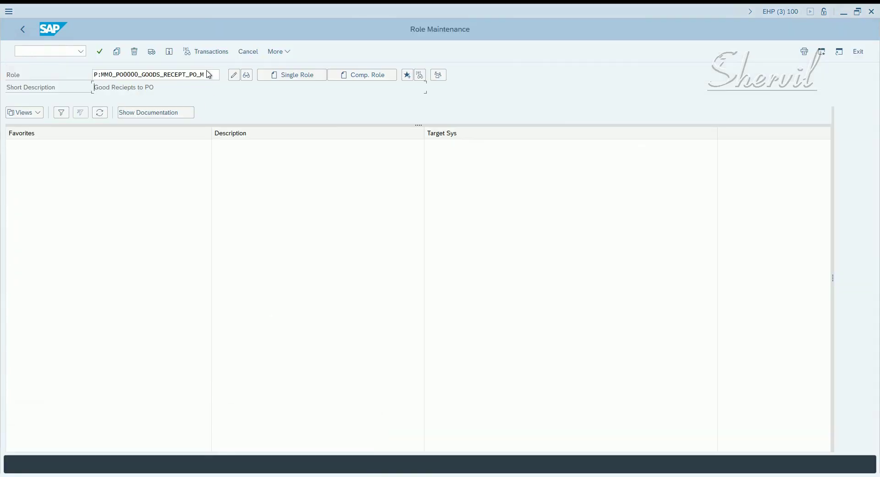
left_click_drag(208, 74, 51, 68)
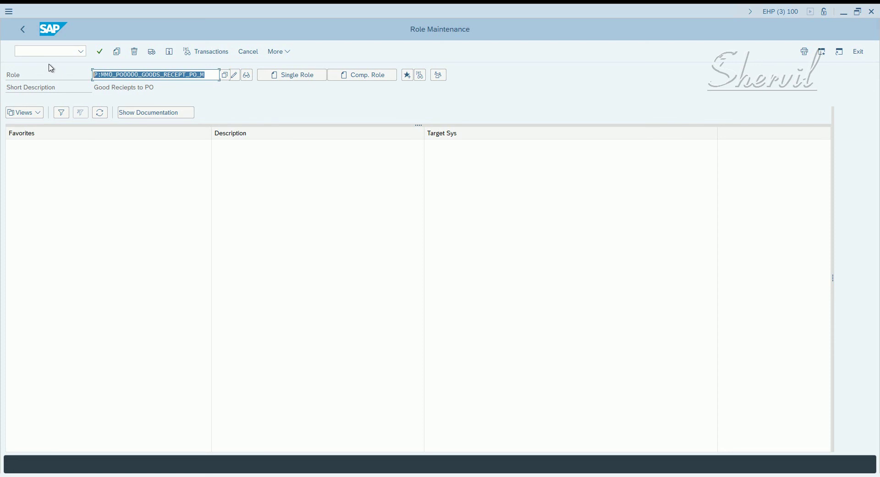
key("BackSpace")
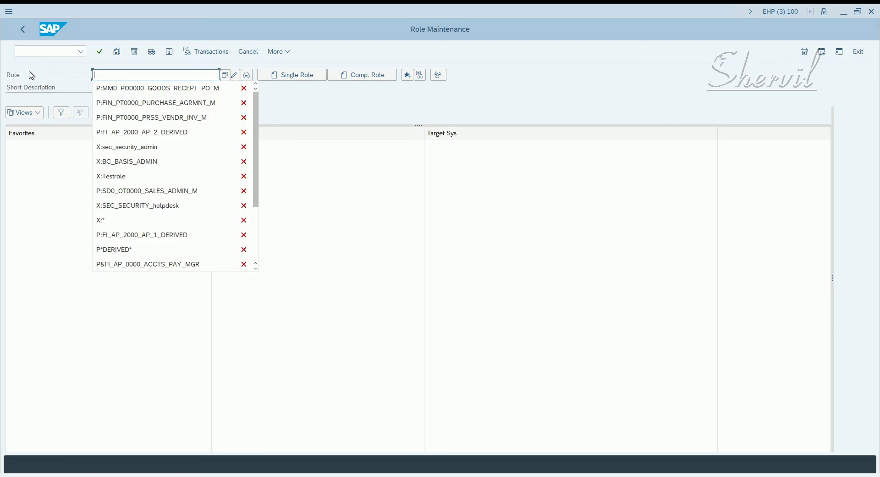
left_click(182, 132)
left_click(246, 76)
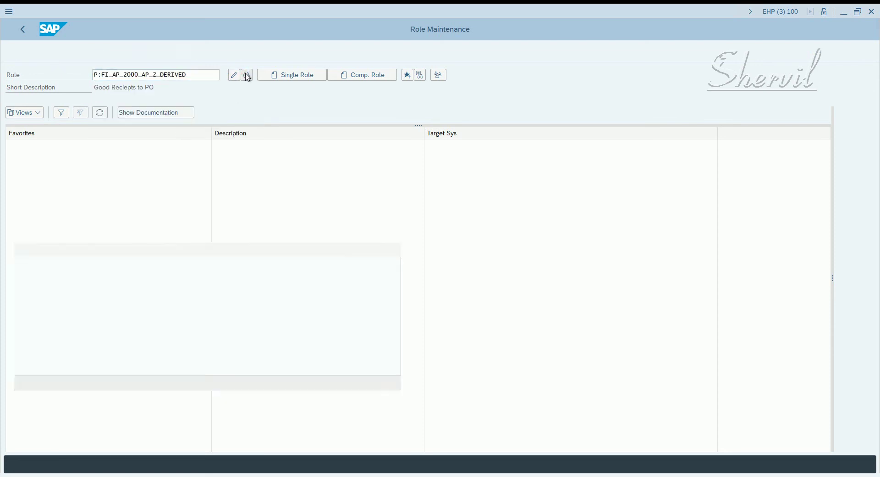
Copy the parent role name P:FI_AP_0000_ACCTS_PAYABLE_1 into the Role Name criterion of Mass Role Derivation
left_click_drag(377, 175, 196, 182)
key("ctrl+c")
key("alt+Tab")
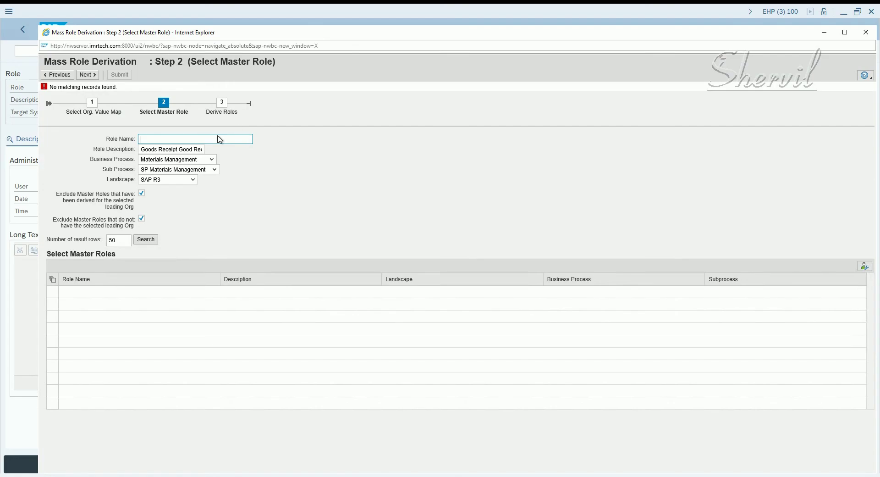
key("ctrl+v")
Copy the parent role's description "Accounts Payable - Role 1" from the role display and replace the Role Description criterion in Mass Role Derivation with it
key("alt+Tab")
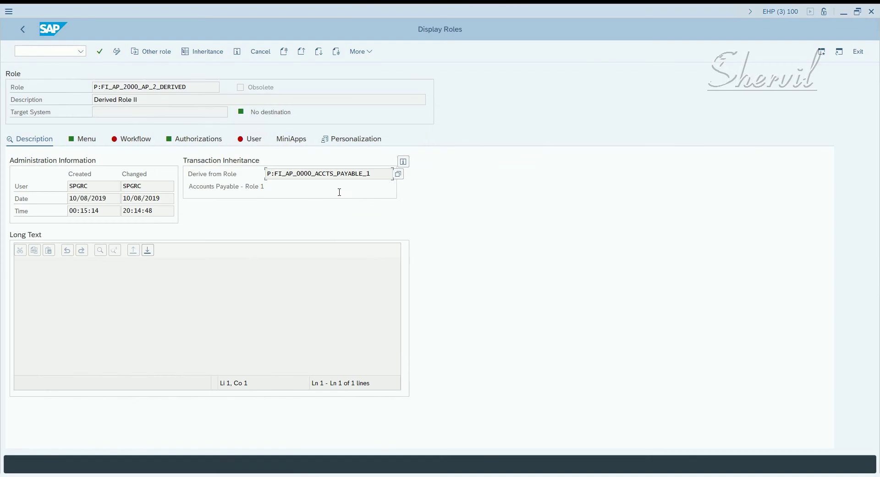
left_click_drag(265, 186, 178, 193)
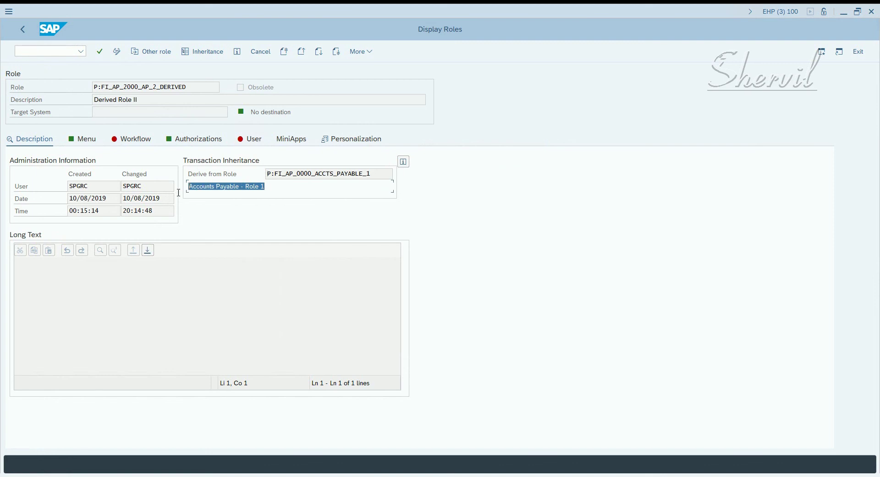
key("ctrl+c")
key("alt+Tab")
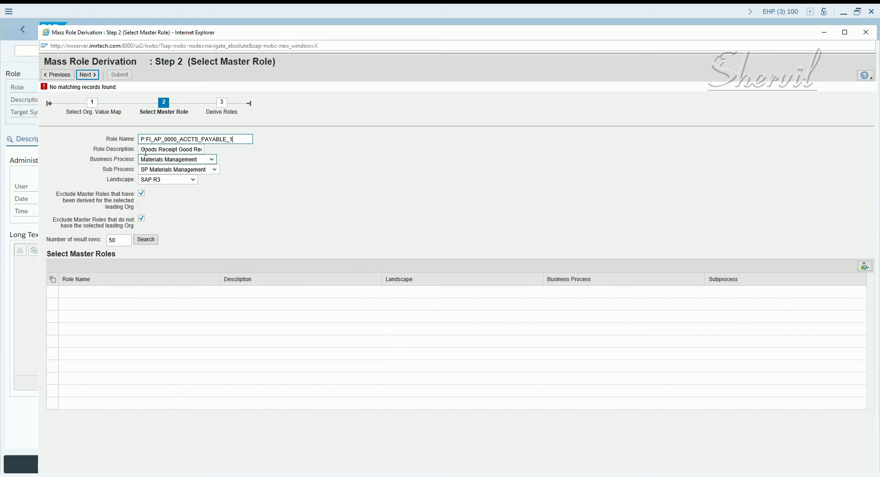
left_click_drag(143, 150, 390, 163)
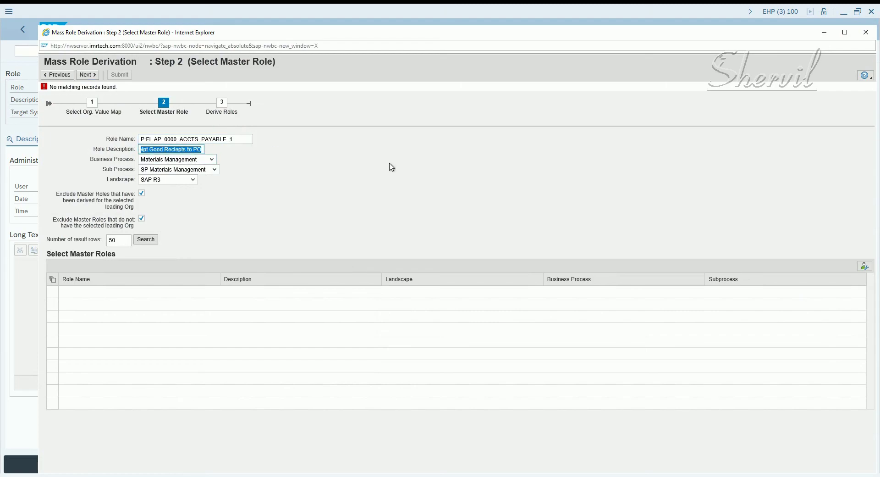
key("BackSpace")
key("ctrl+v")
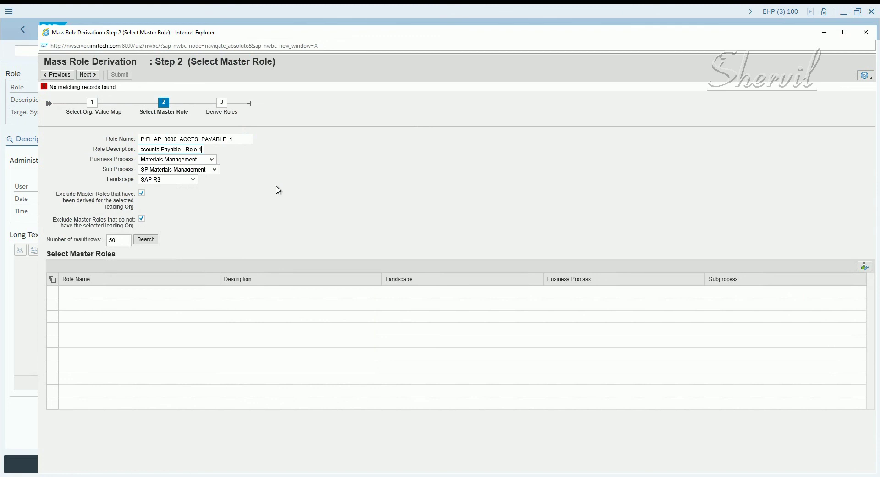
Set Business Process to Finance and Sub Process to SP Accounts Payable, and search for the master role
left_click(212, 160)
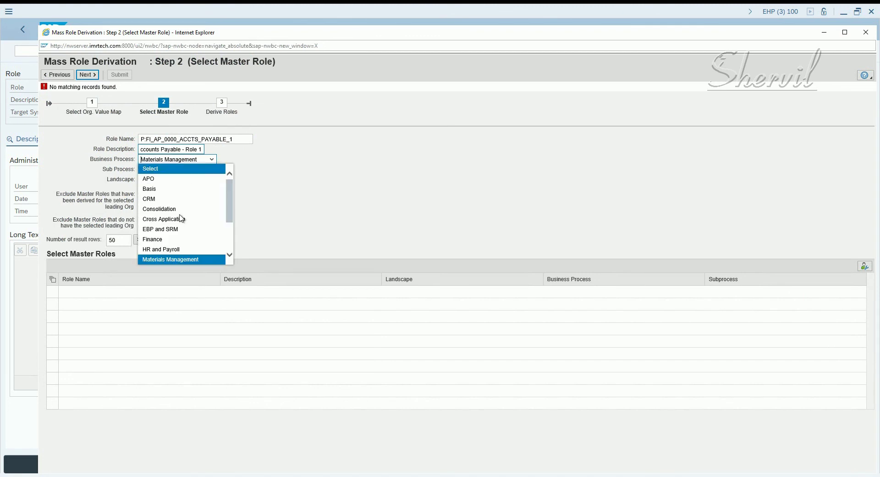
left_click(166, 240)
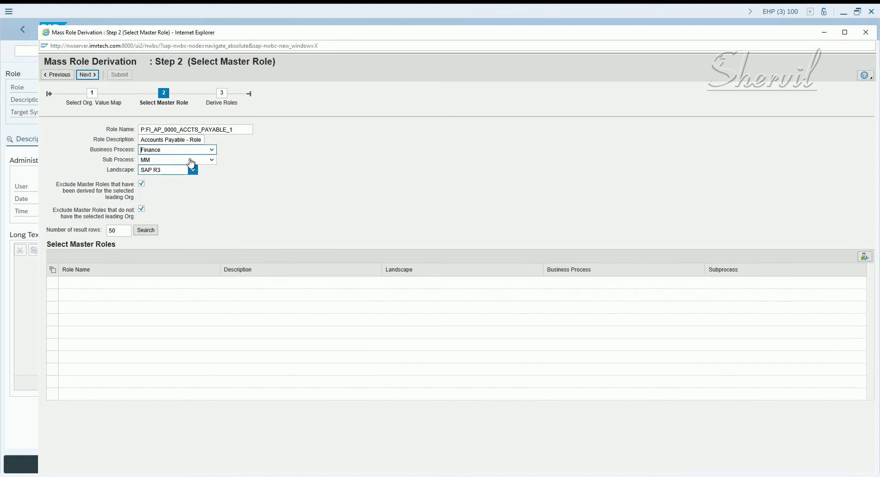
left_click(189, 159)
left_click(188, 170)
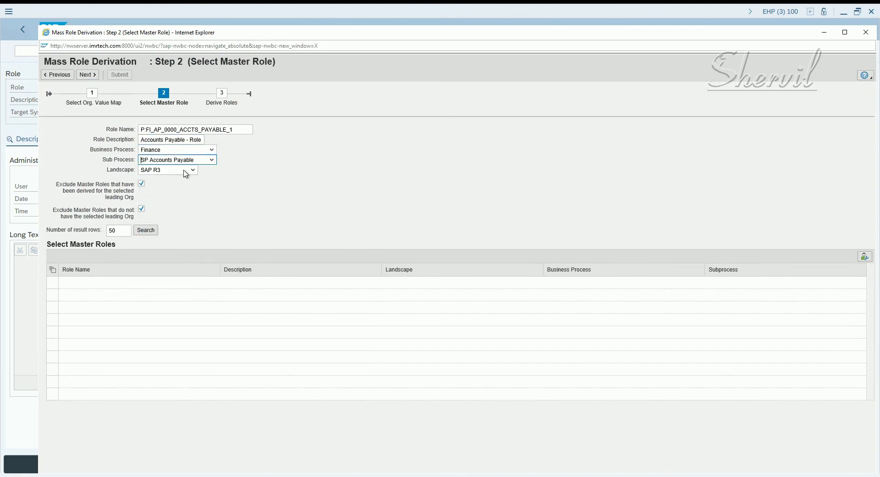
left_click(144, 229)
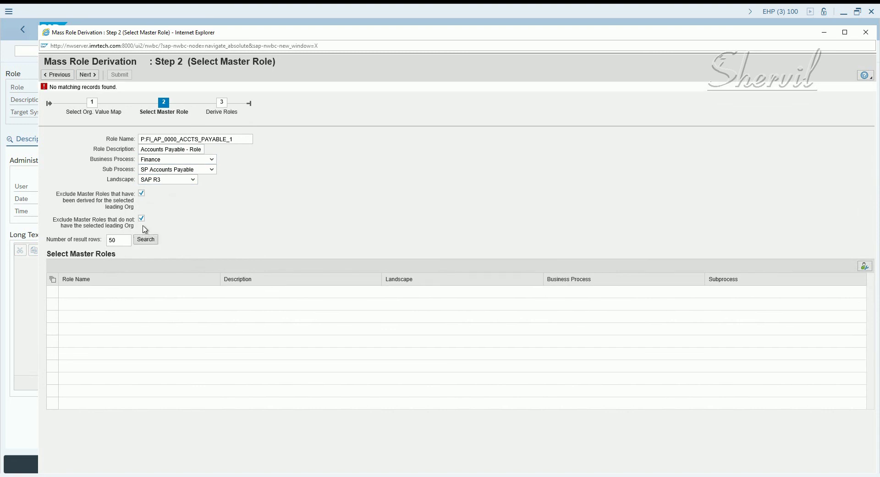
Turn off both Exclude Master Roles options and repeat the master role search
left_click(142, 193)
left_click(144, 214)
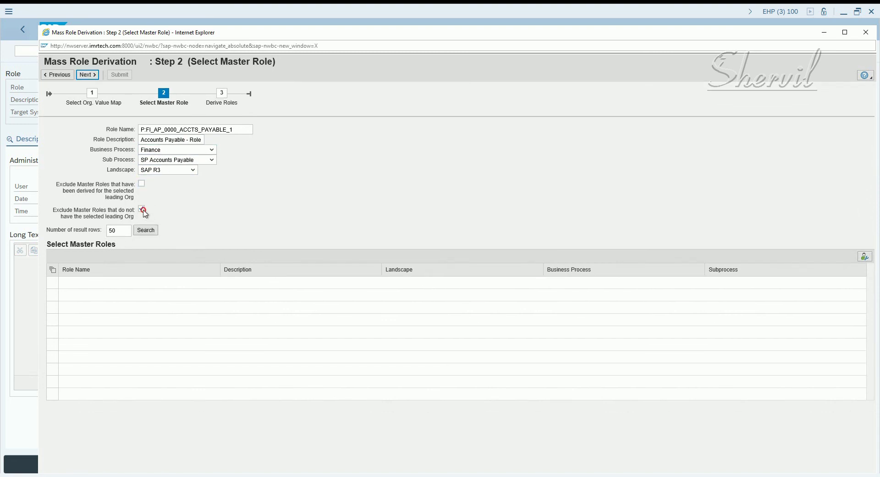
left_click(144, 230)
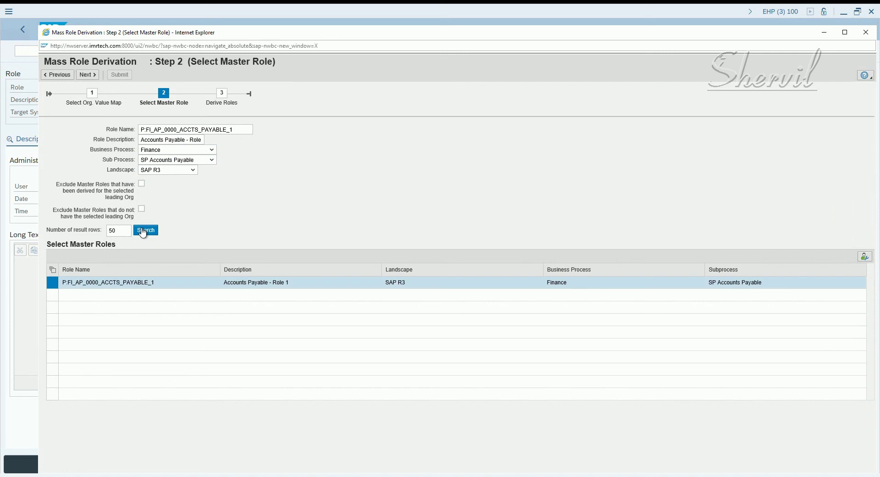
Review the BUKRS_2000 organizational value map of the previous stage and return to the master role selection
left_click(149, 287)
left_click(236, 130)
left_click_drag(236, 130, 78, 140)
left_click(67, 76)
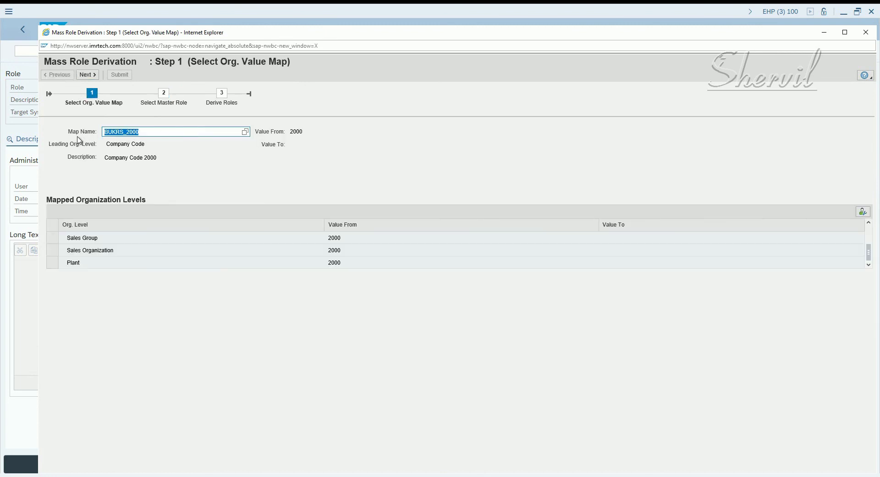
left_click(87, 76)
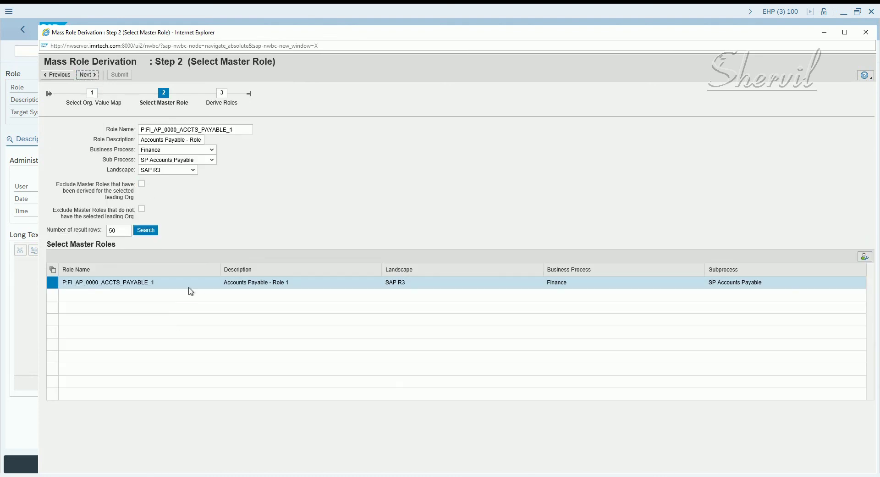
Proceed to Derive Roles with master role P:FI_AP_0000_ACCTS_PAYABLE_1, confirming ticket number 77777 and the remark "Testing Mass Derived Roles"
left_click(172, 283)
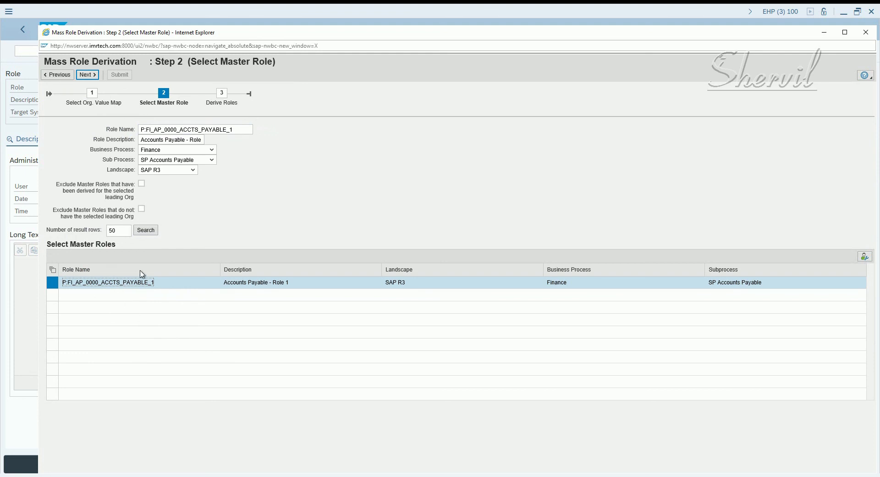
left_click(90, 76)
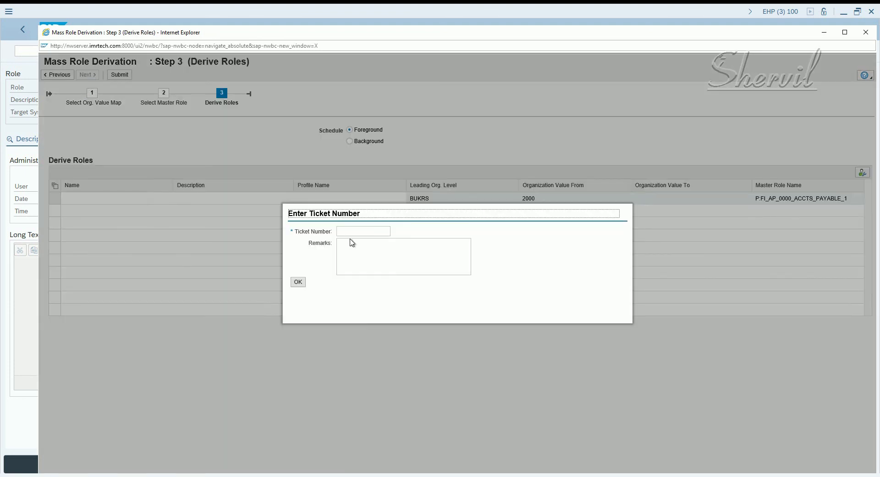
left_click(349, 231)
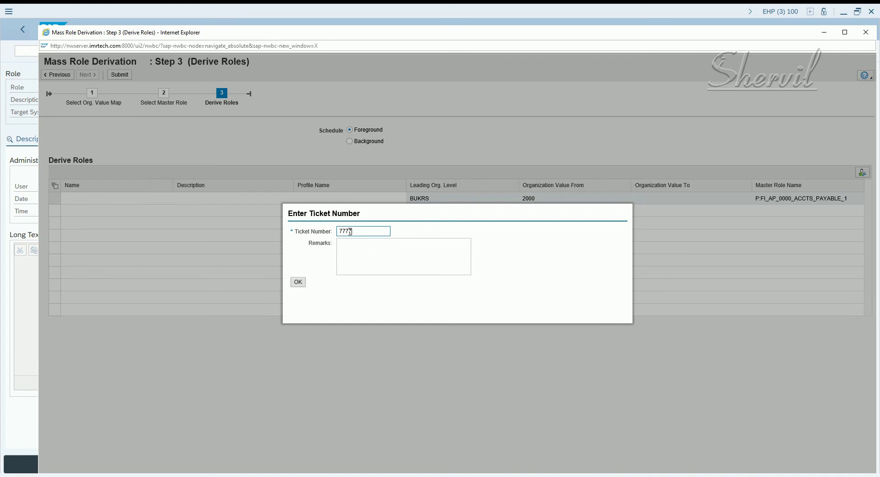
left_click(358, 243)
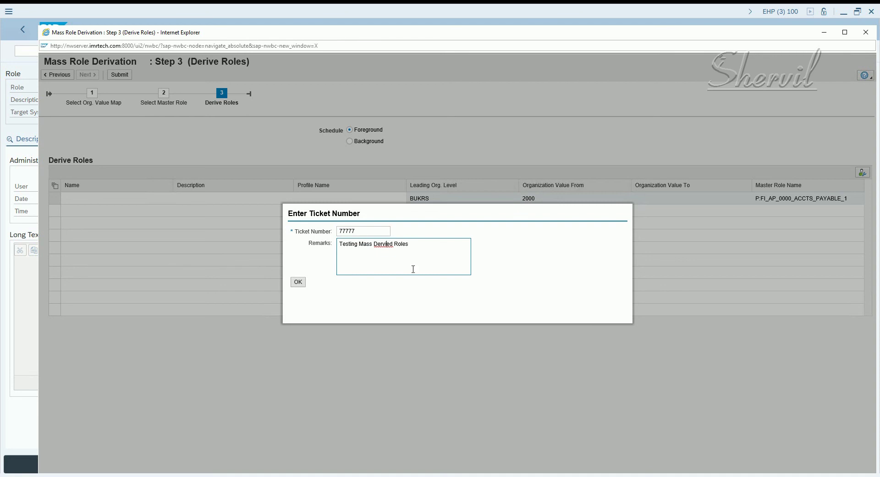
key("BackSpace")
key("BackSpace")
type("iv")
left_click(299, 282)
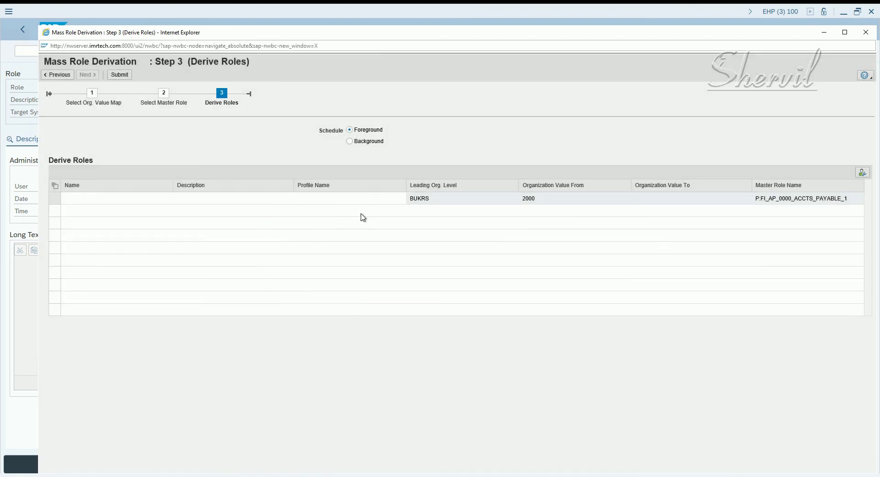
Name the derived role P:FI_AP_2000_ACCTS_PAYABLE_2, using a copy of the master role's name as the basis
left_click(116, 199)
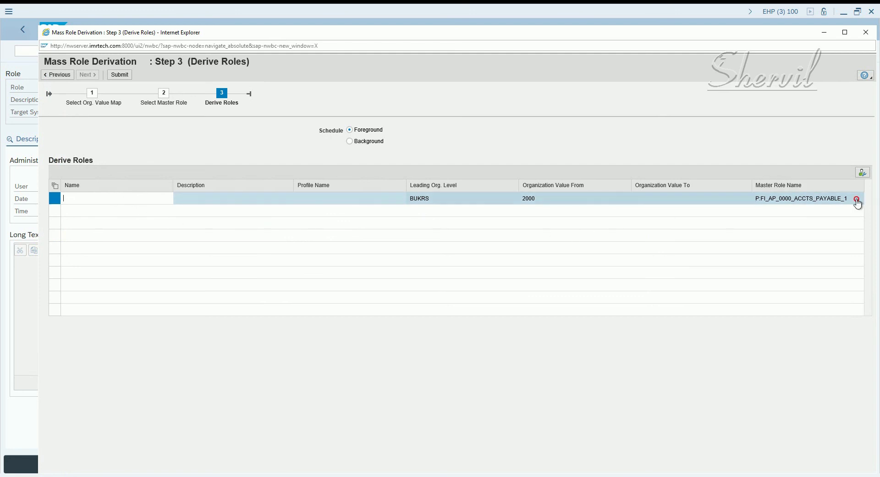
left_click(840, 202)
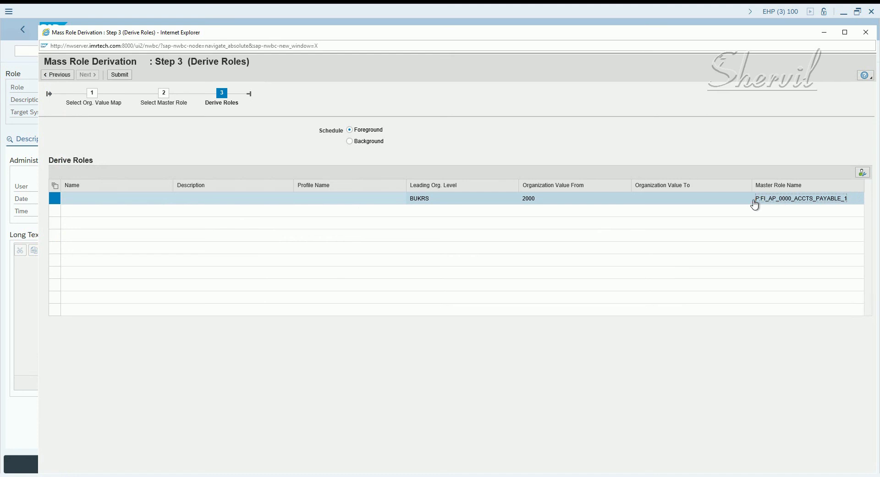
left_click_drag(776, 202, 876, 218)
key("ctrl+c")
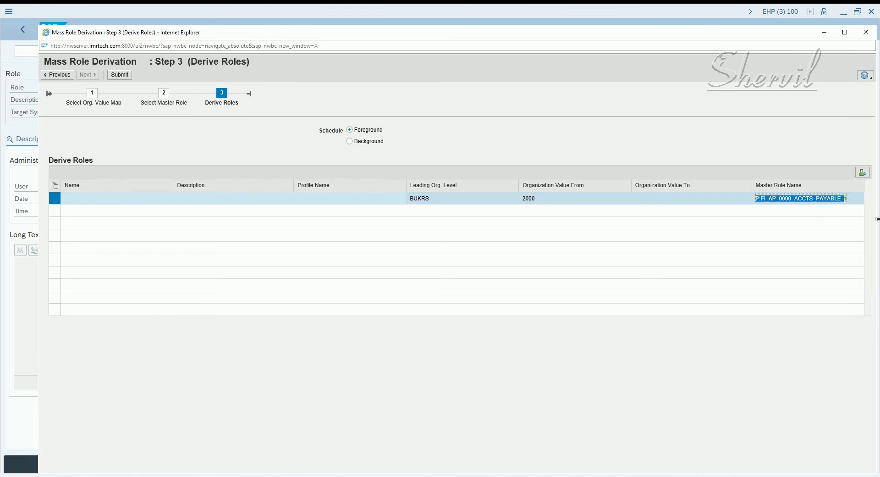
left_click(150, 197)
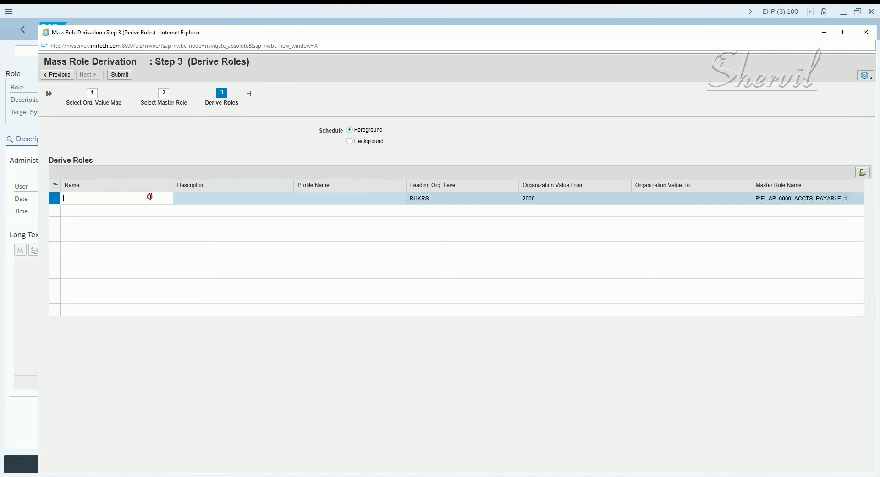
key("ctrl+v")
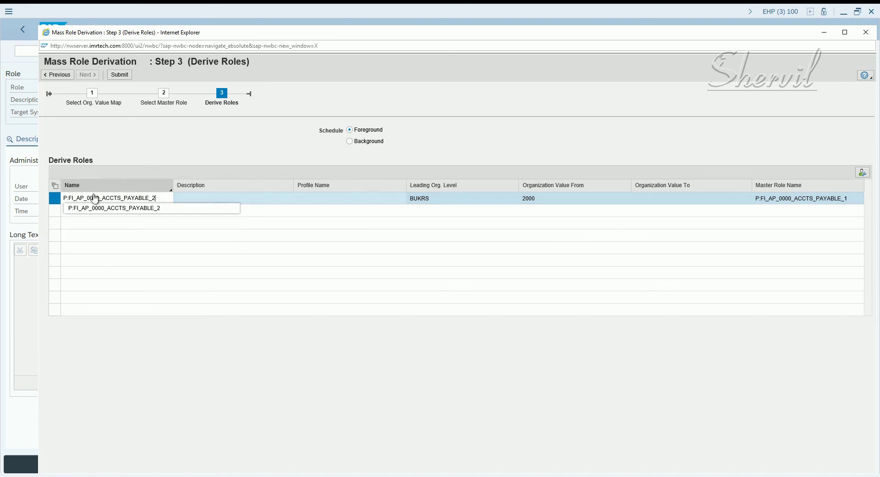
left_click_drag(92, 197, 99, 197)
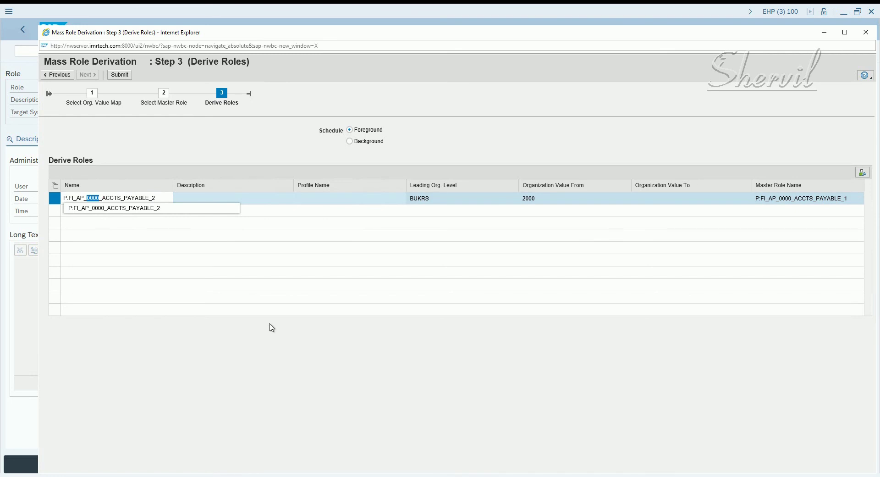
type("2000")
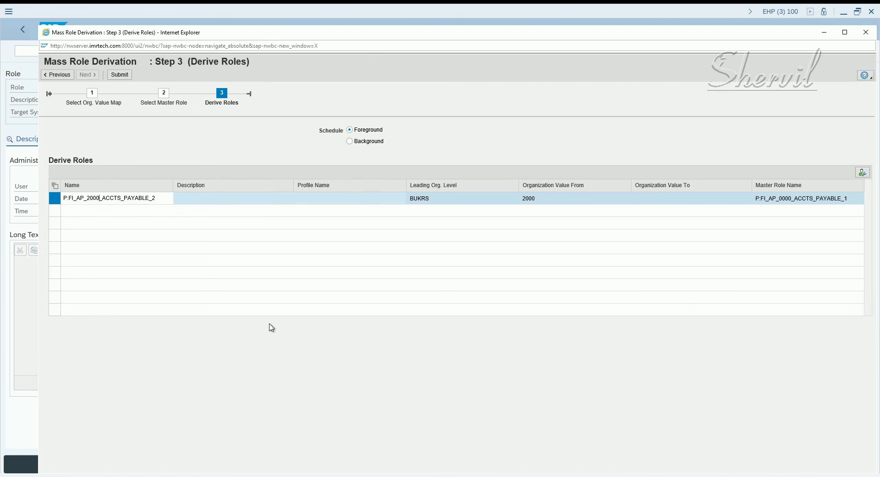
left_click(538, 200)
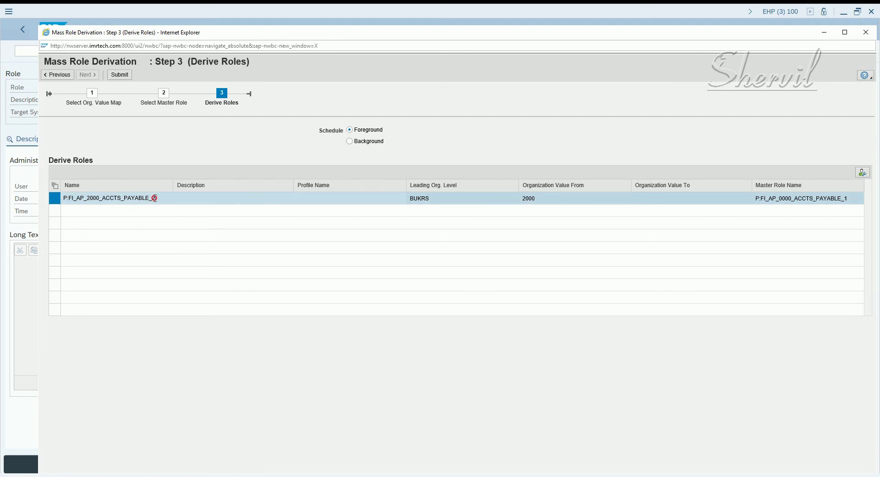
left_click(64, 201)
Give the derived role the description "AP Role for Company Code 2000" and submit the derivation in the foreground
left_click(190, 197)
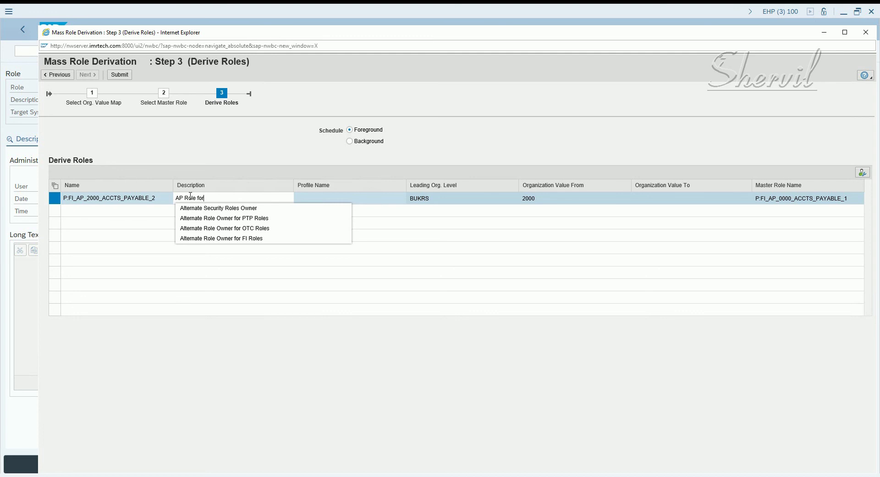
type("AP Role for Company Code 2000")
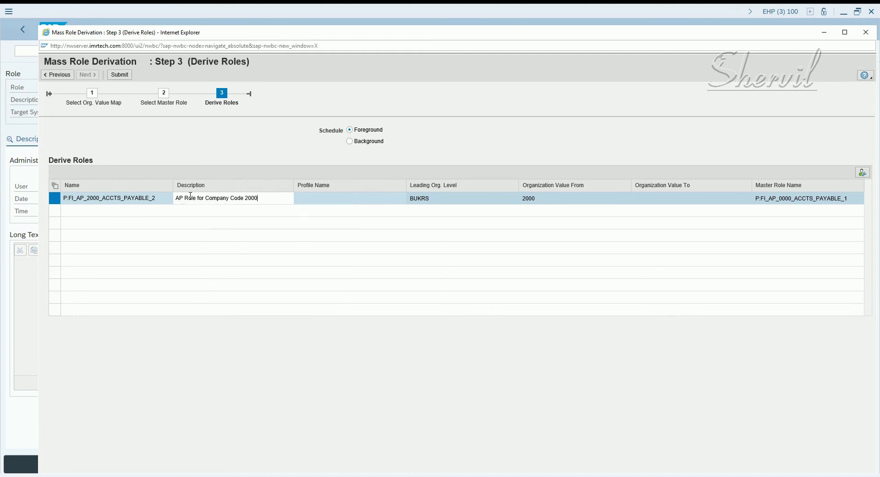
left_click(280, 223)
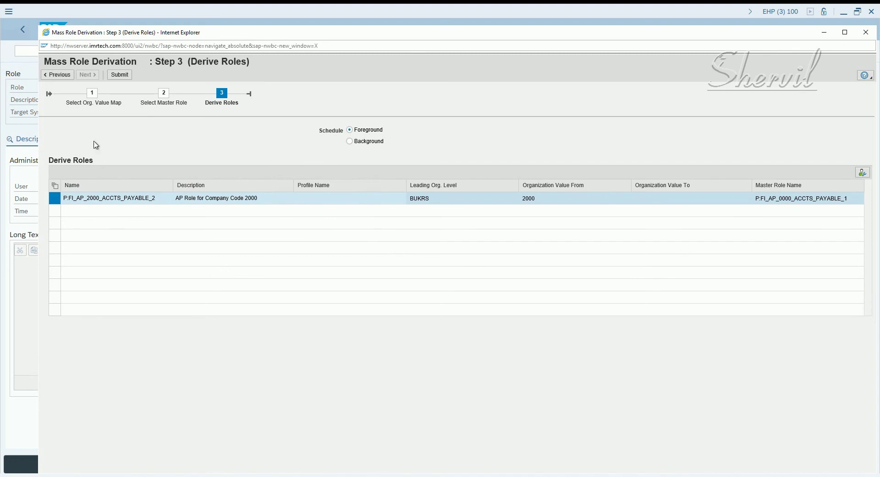
left_click(122, 76)
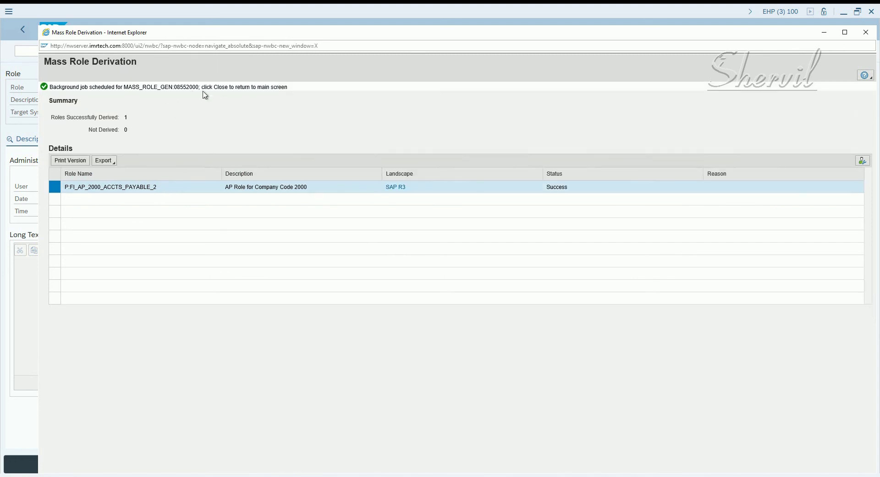
left_click(104, 189)
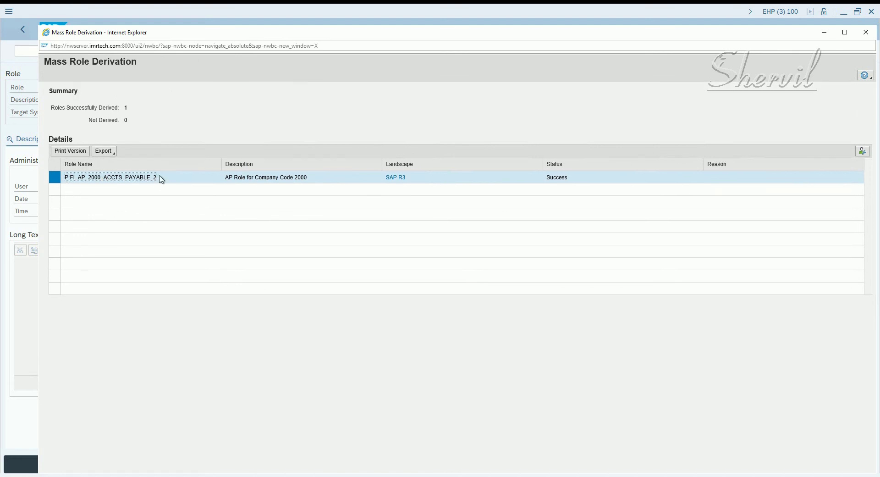
right_click(90, 182)
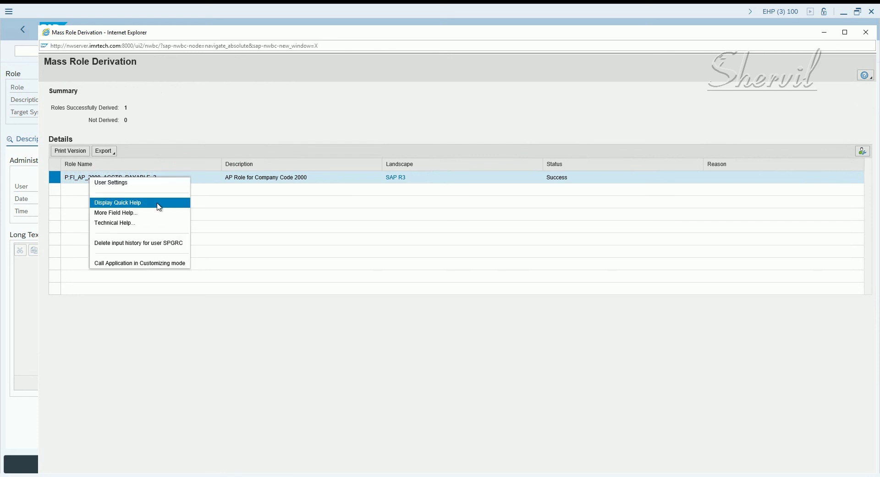
key("Escape")
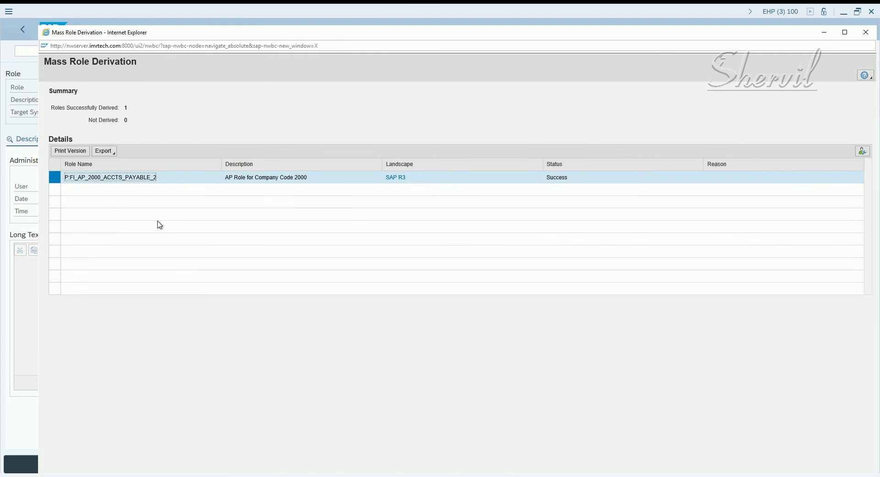
Switch to SAP GUI, look up P:FI_AP_2000_ACCTS_PAYABLE_2 in Role Maintenance and compare its description with the Mass Role Derivation result
mouse_move(114, 476)
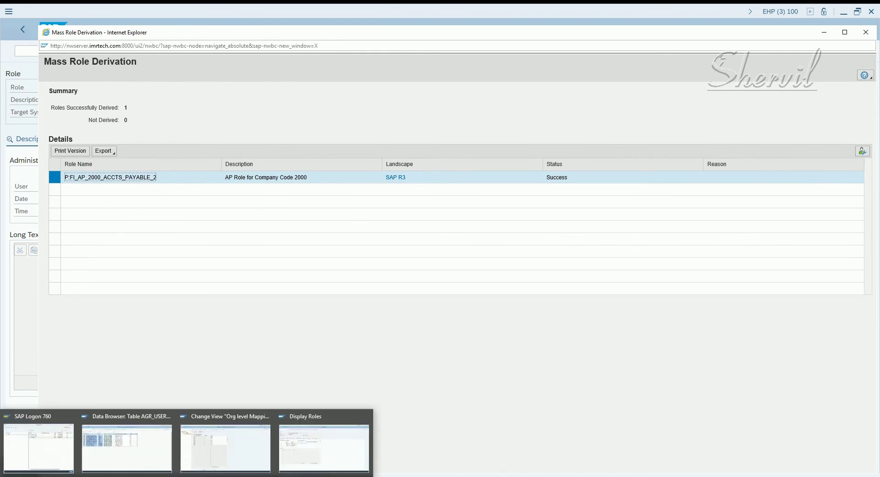
left_click(292, 437)
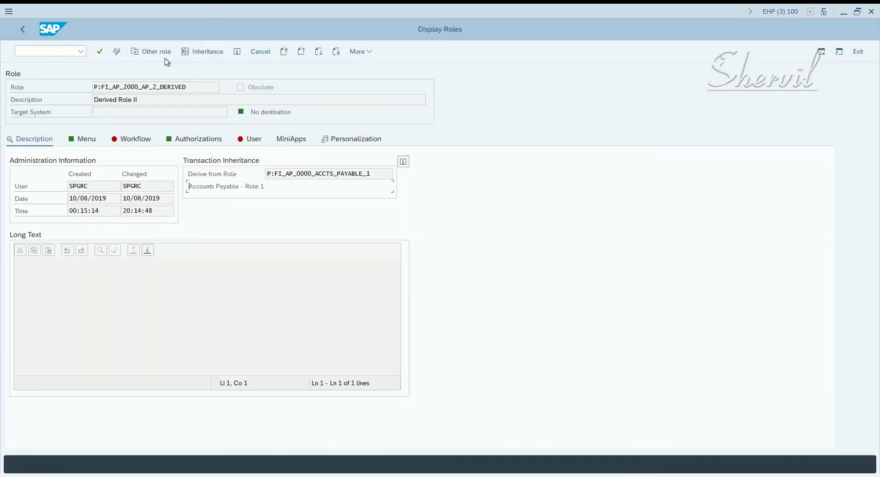
left_click(26, 30)
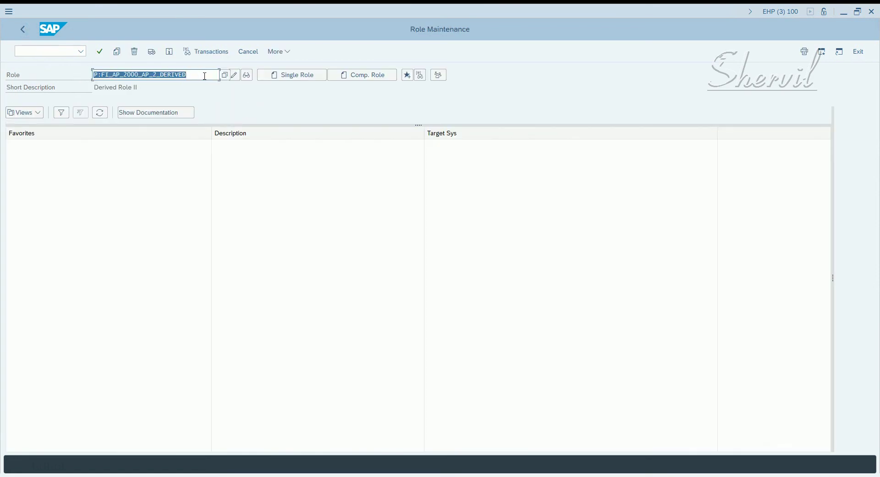
key("ctrl+v")
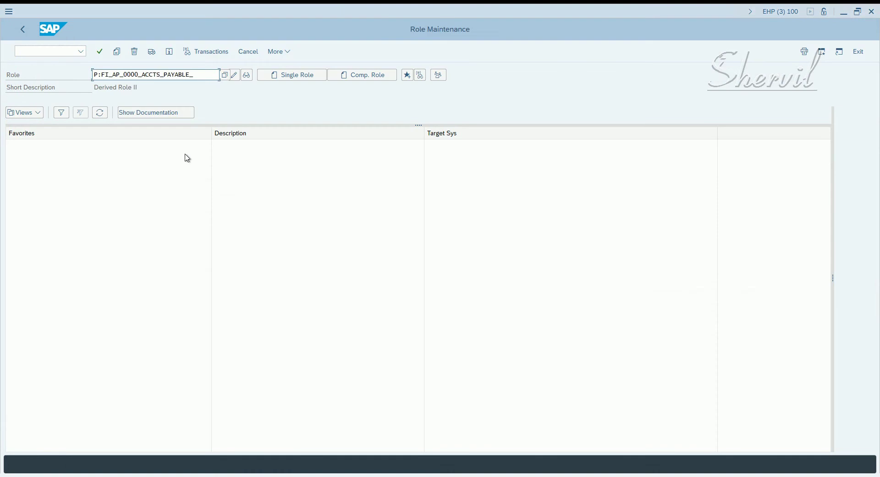
type("2")
left_click_drag(125, 74, 138, 74)
type("2000")
key("BackSpace")
key("Return")
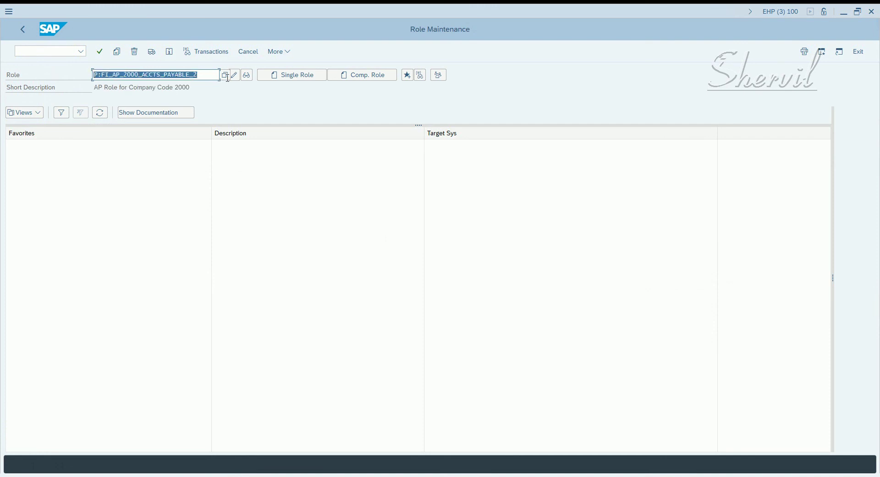
key("alt+Tab")
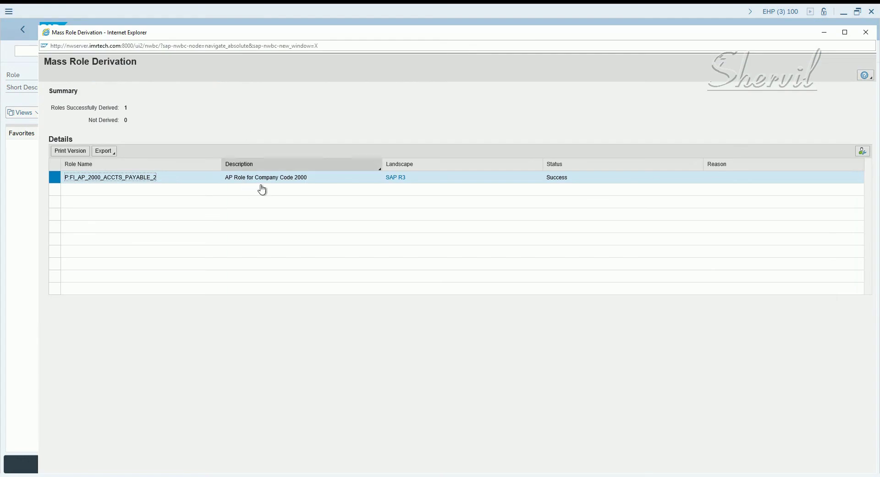
key("alt+Tab")
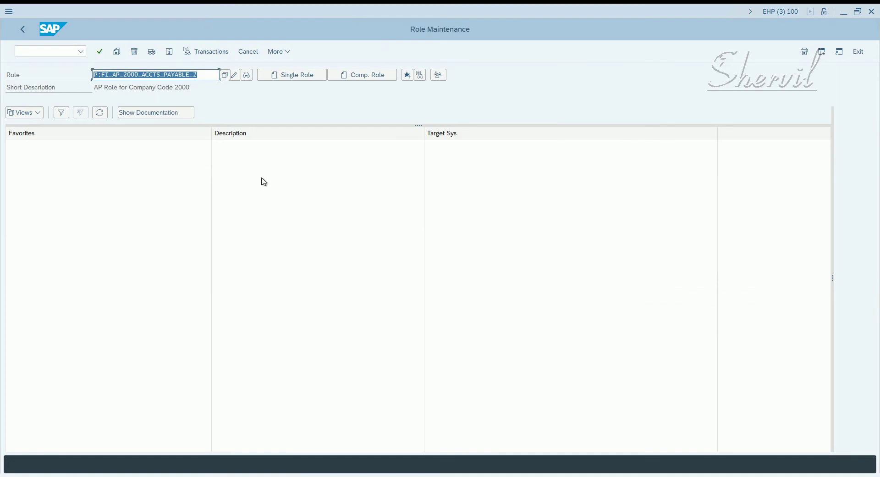
Open P:FI_AP_2000_ACCTS_PAYABLE_2 for change and display the organizational levels in its authorization data
left_click(234, 76)
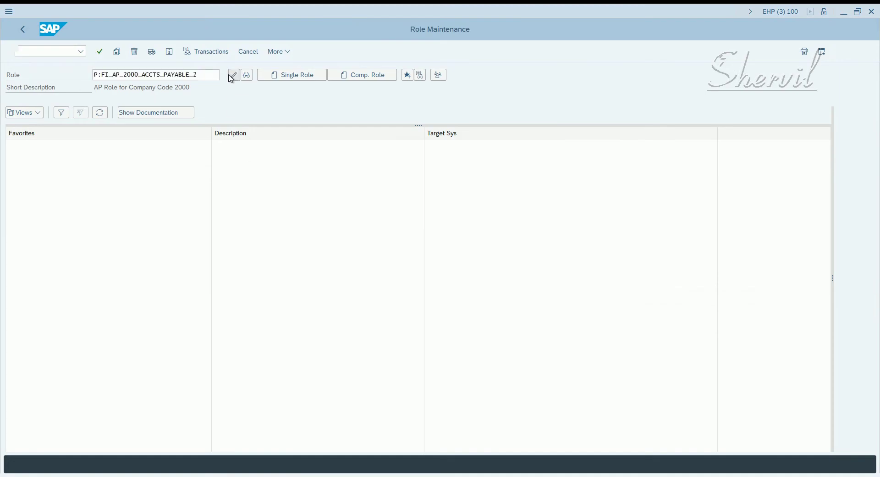
left_click(198, 139)
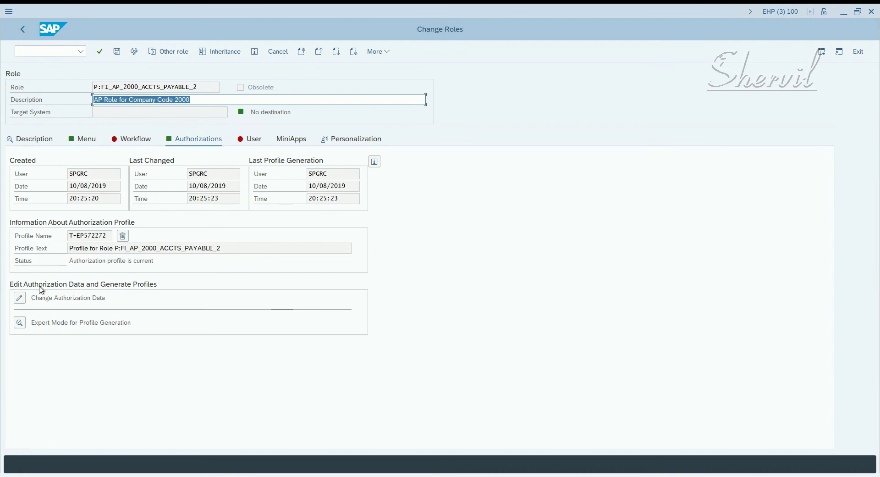
left_click(23, 299)
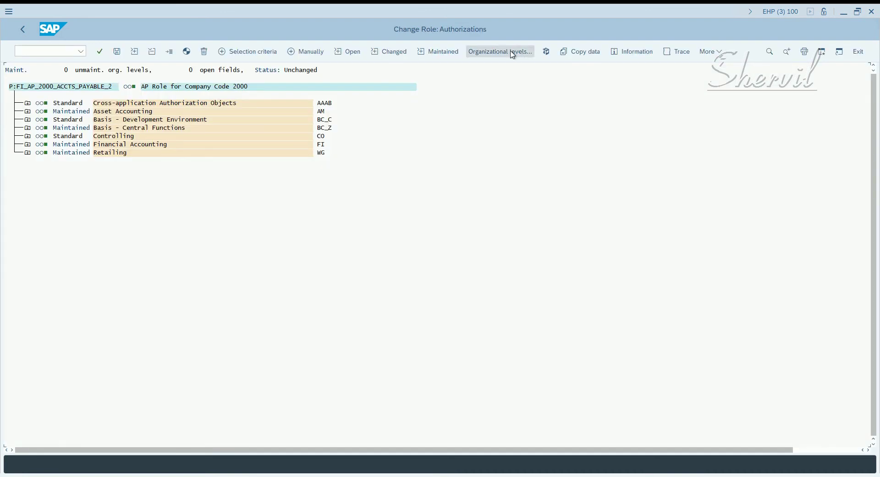
left_click(513, 52)
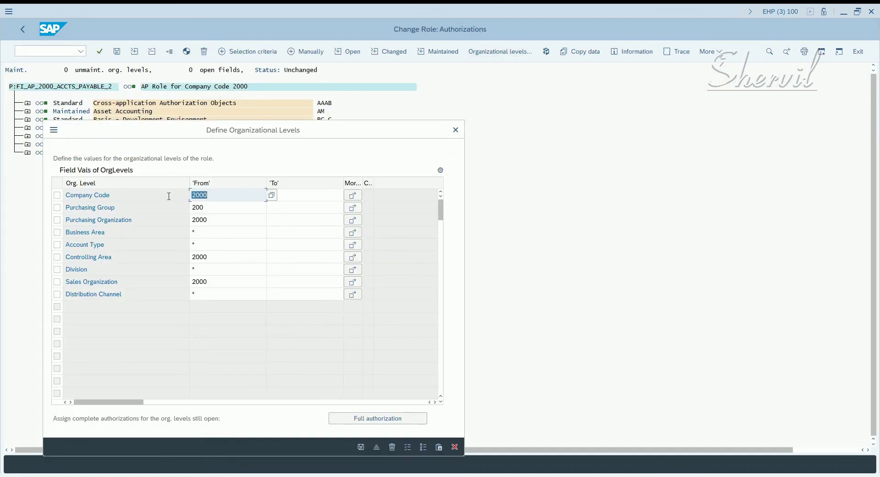
left_click_drag(206, 132, 333, 125)
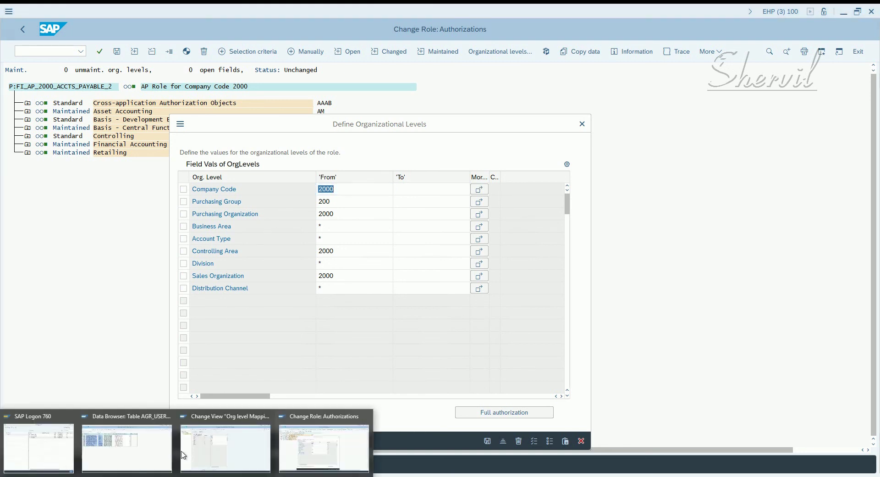
Compare the derived role's organizational levels with the child organization levels in the BUKRS_3000 mapping details, including WERKS and the Account Type level
left_click(226, 442)
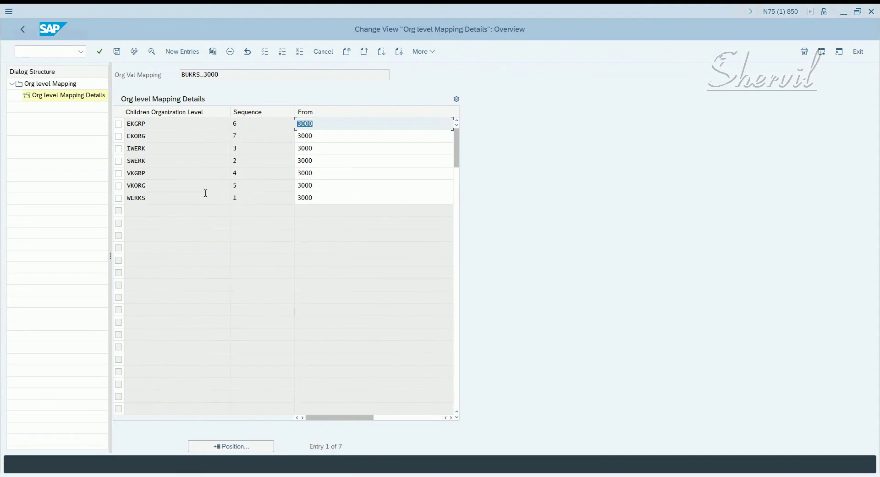
left_click_drag(157, 199, 120, 199)
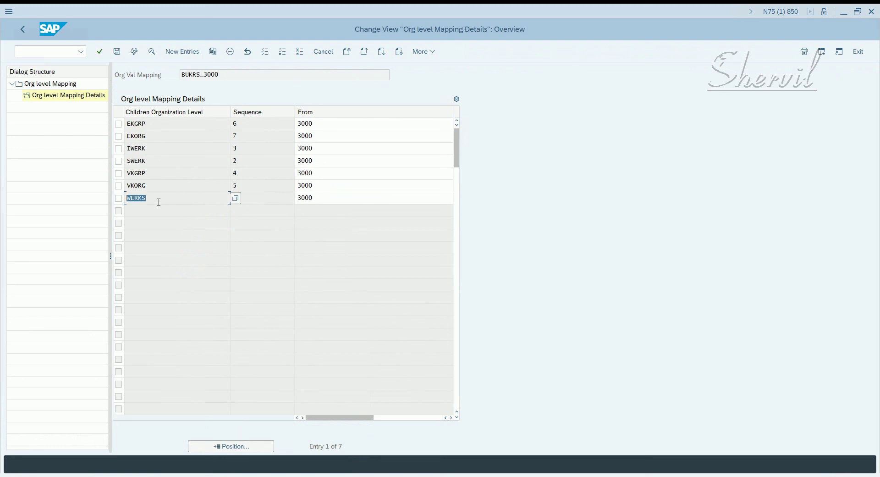
left_click(159, 202)
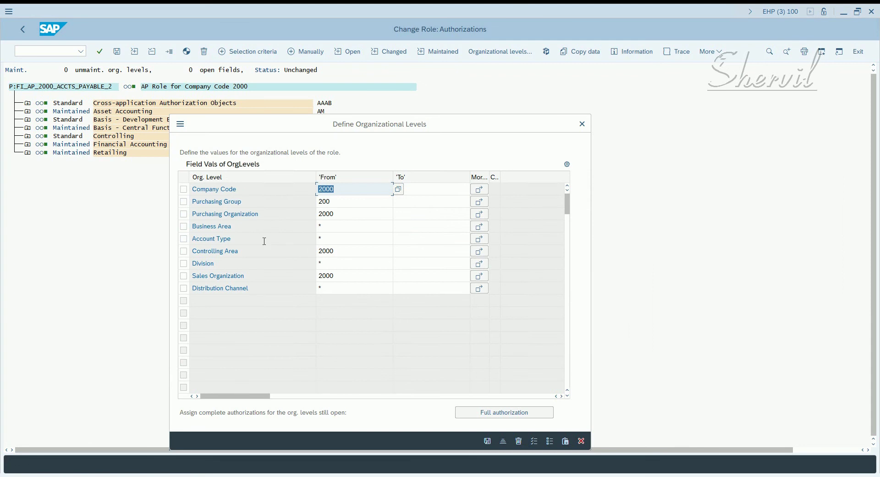
left_click(344, 238)
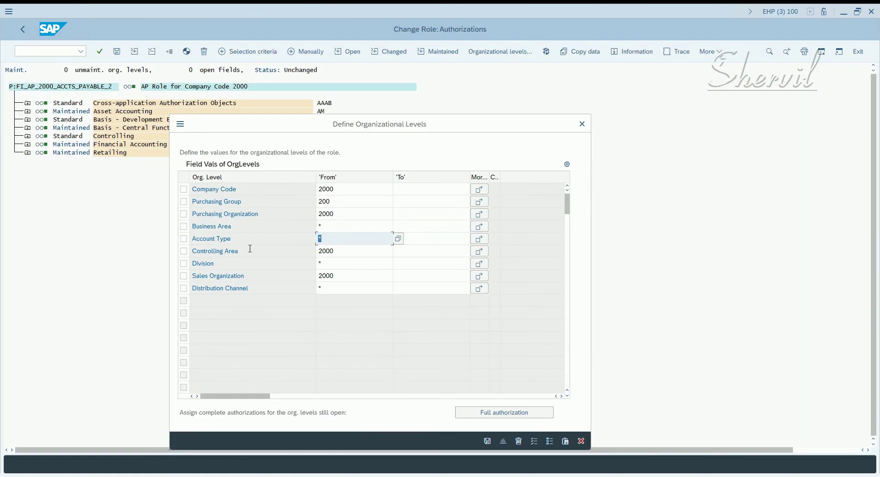
left_click(225, 244)
left_click(332, 239)
Save the derived role's organizational levels, generate its authorization profile and leave the authorization data
left_click(487, 440)
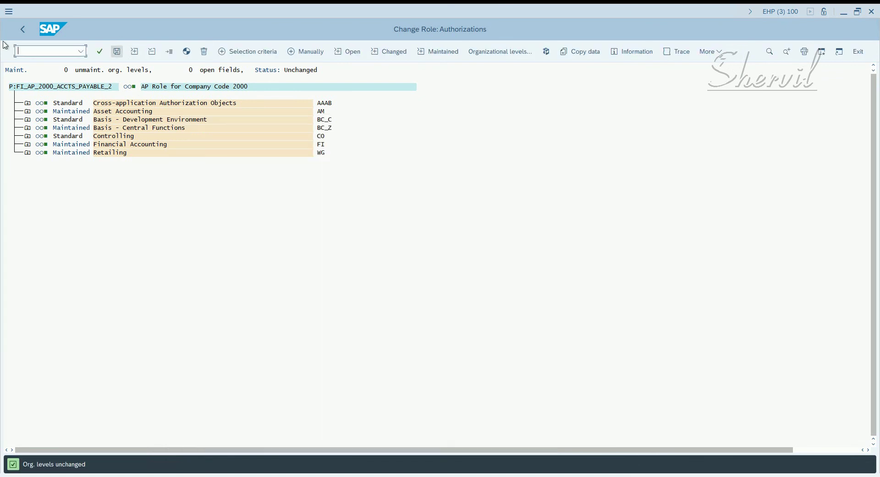
key("shift+F5")
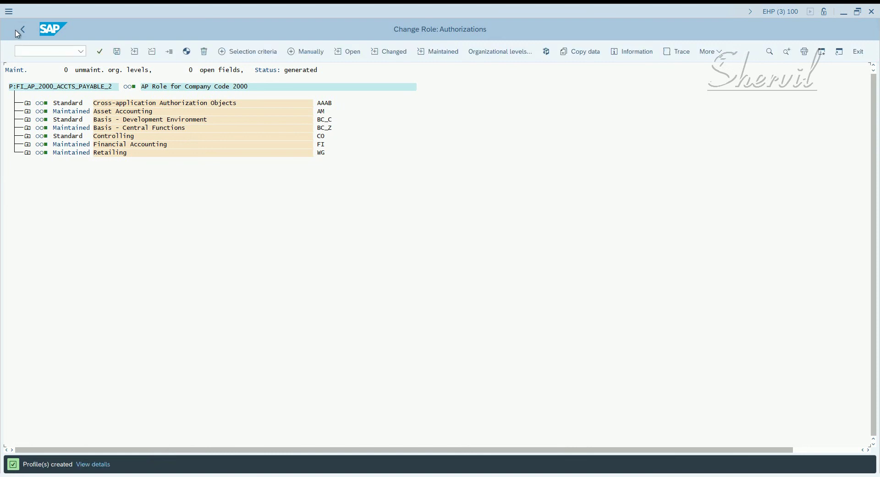
left_click(22, 29)
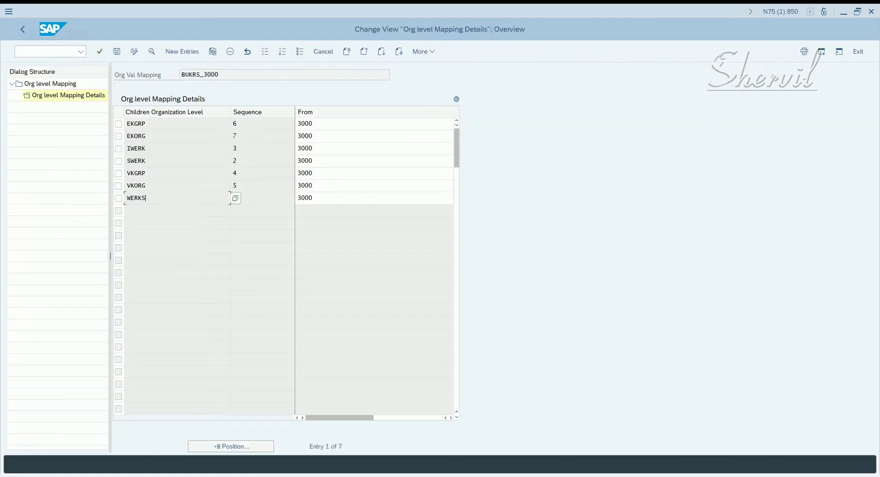
Close the Mass Role Derivation result window and exit the BUKRS_3000 org level mapping details
mouse_move(130, 464)
left_click(171, 447)
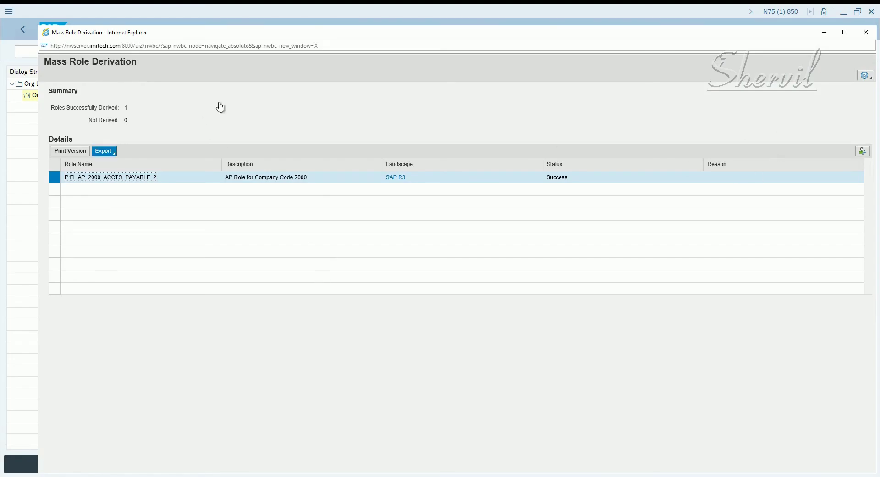
left_click(866, 32)
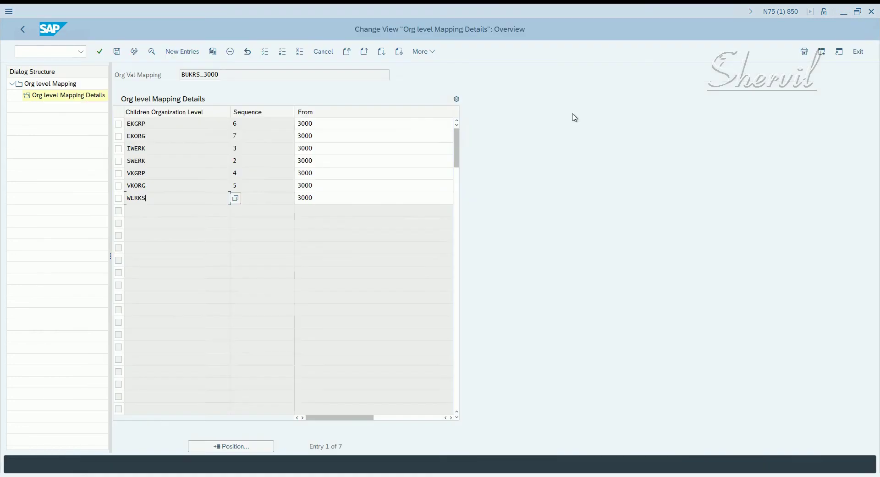
left_click(22, 33)
left_click(22, 35)
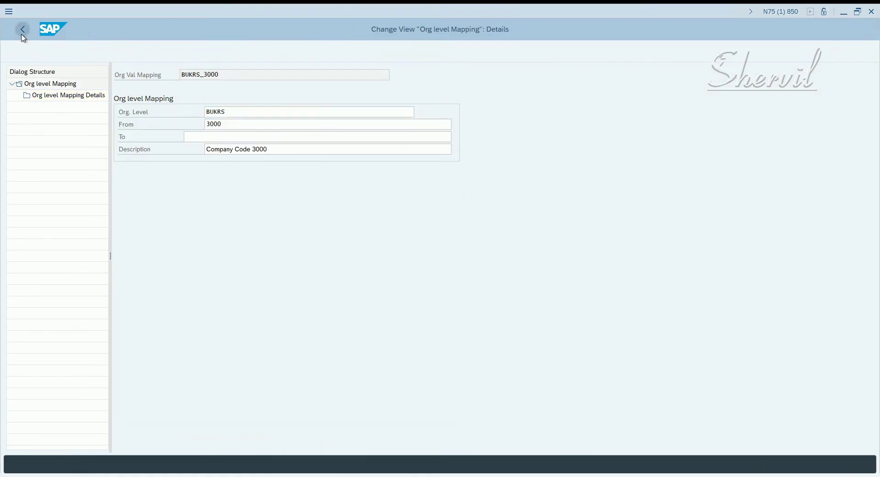